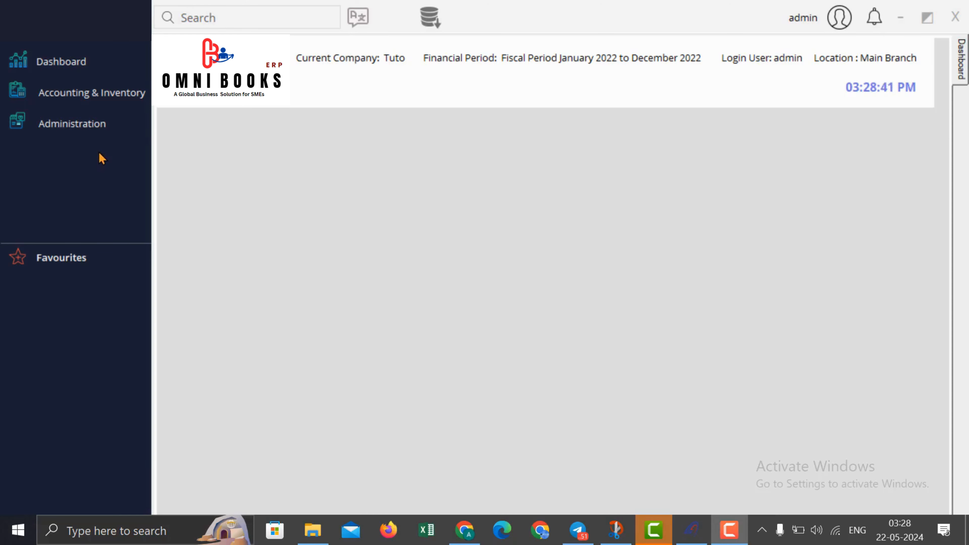
Step: Set the company's country to Saudi Arabia in the Company form
click(76, 125)
mouse_move(236, 153)
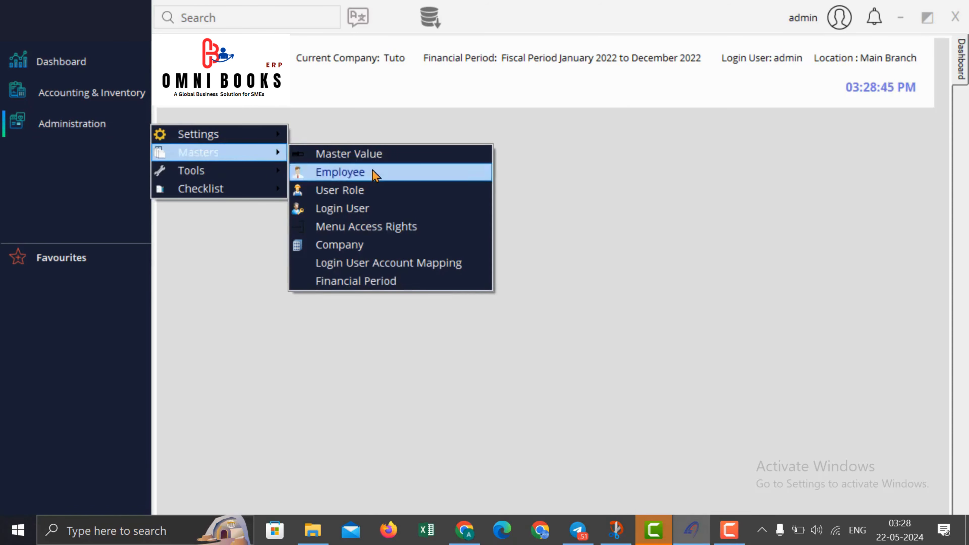
click(368, 245)
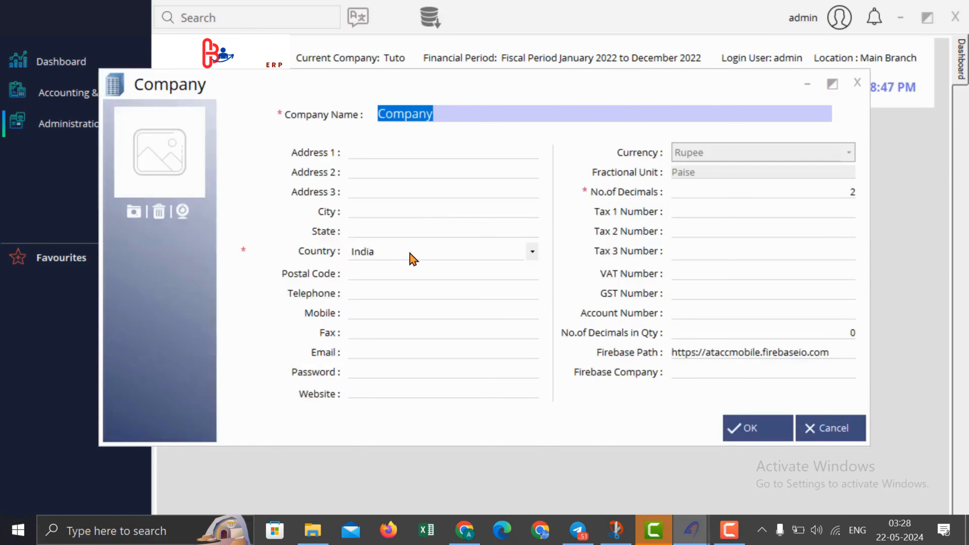
click(411, 258)
click(412, 259)
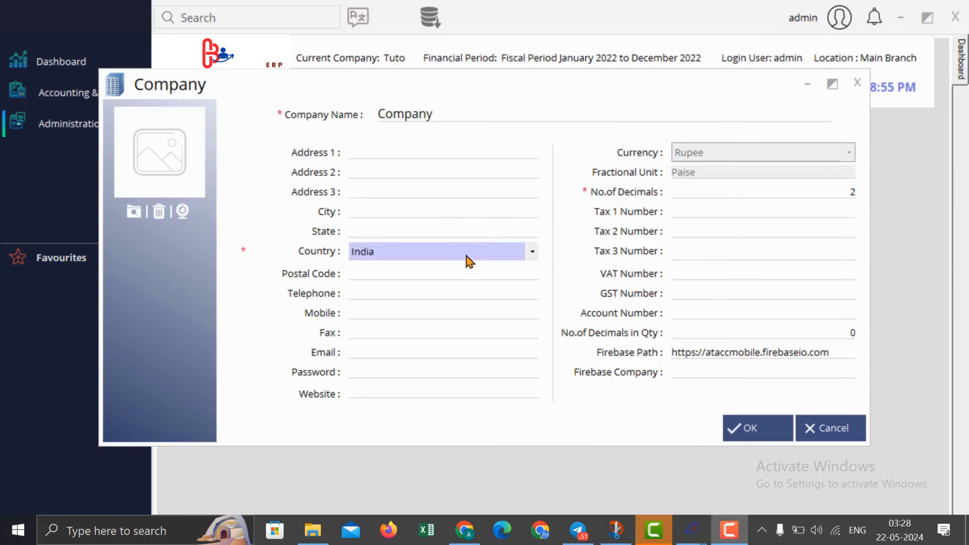
click(467, 256)
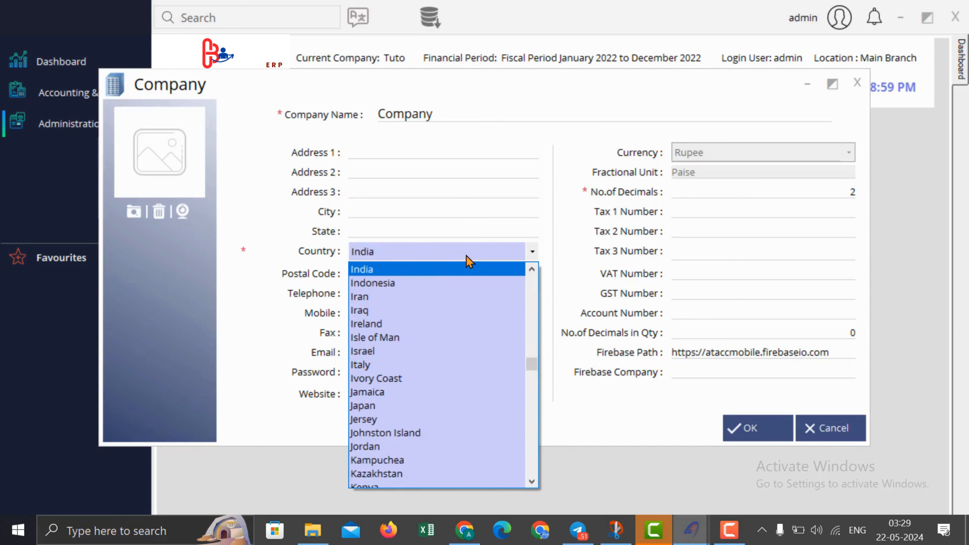
text(sau)
key(Tab)
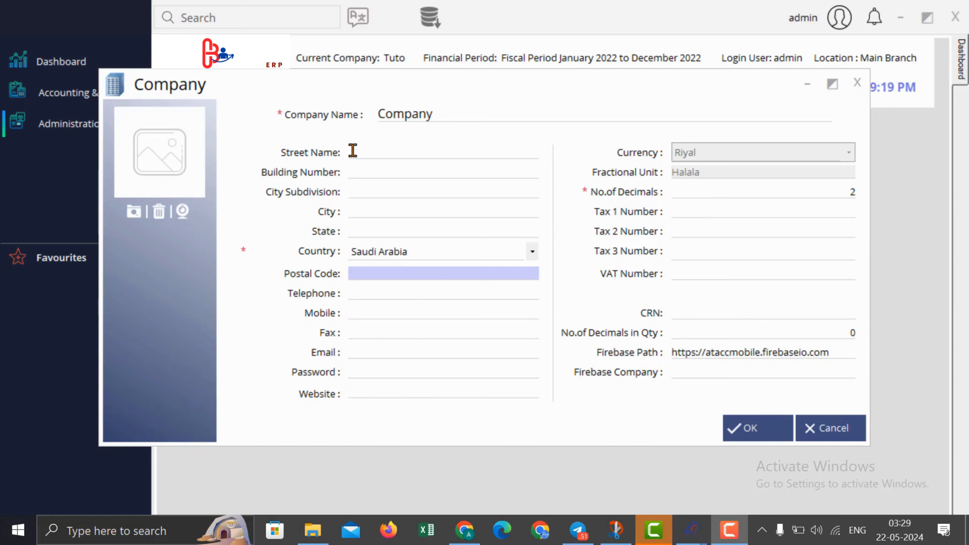
Step: Set No.of Decimals in Qty to 3 and save the company record
click(829, 191)
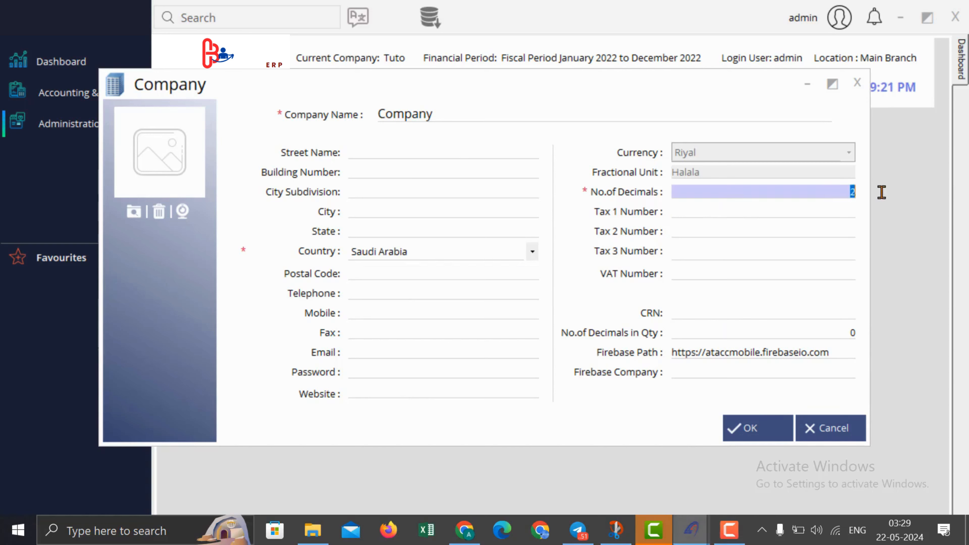
click(825, 327)
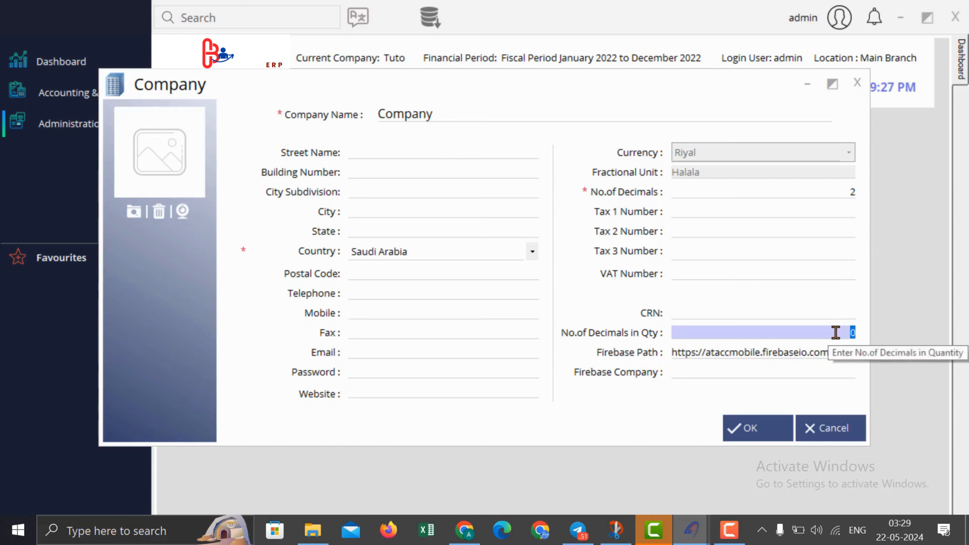
text(3)
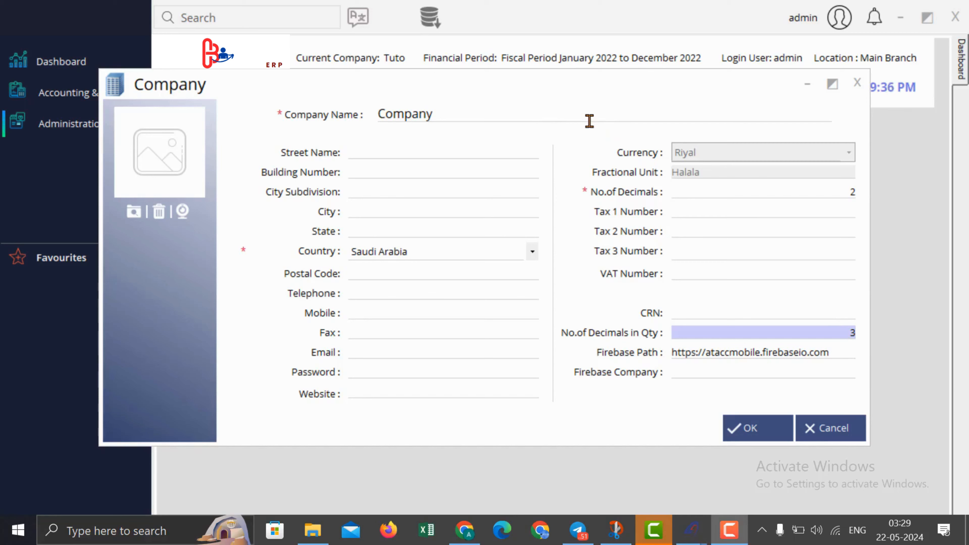
key(Return)
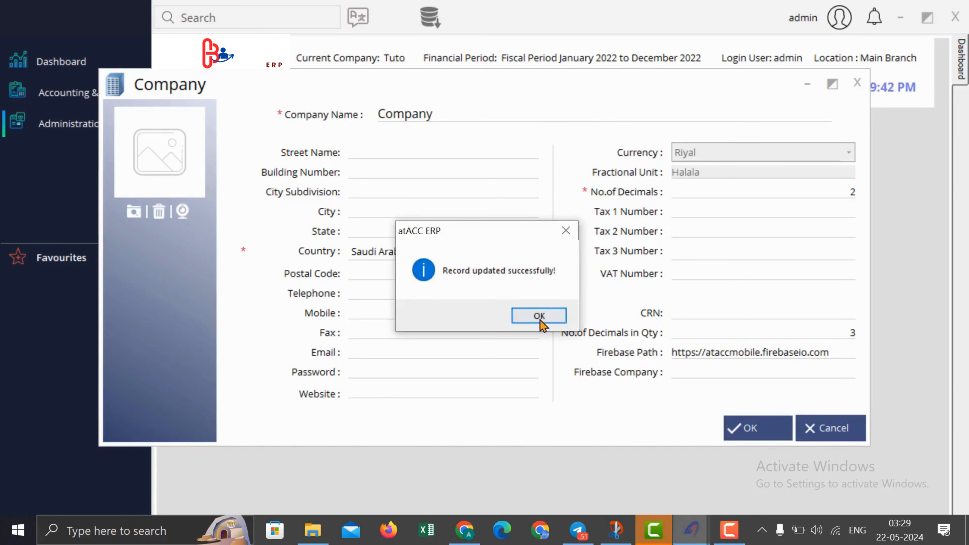
click(541, 321)
click(101, 124)
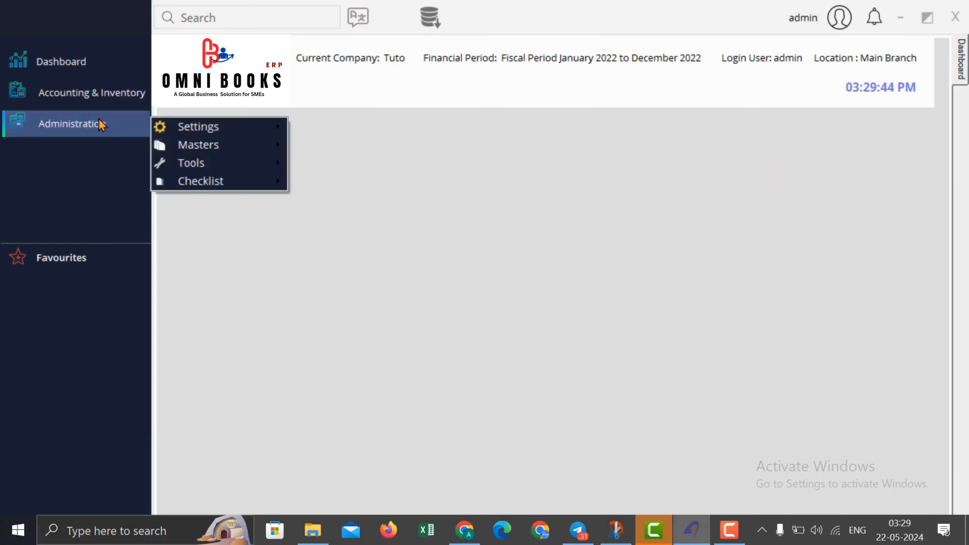
Step: Load Fiscal Period January 2022 to December 2022 (record 8) into the Financial Period form
mouse_move(200, 150)
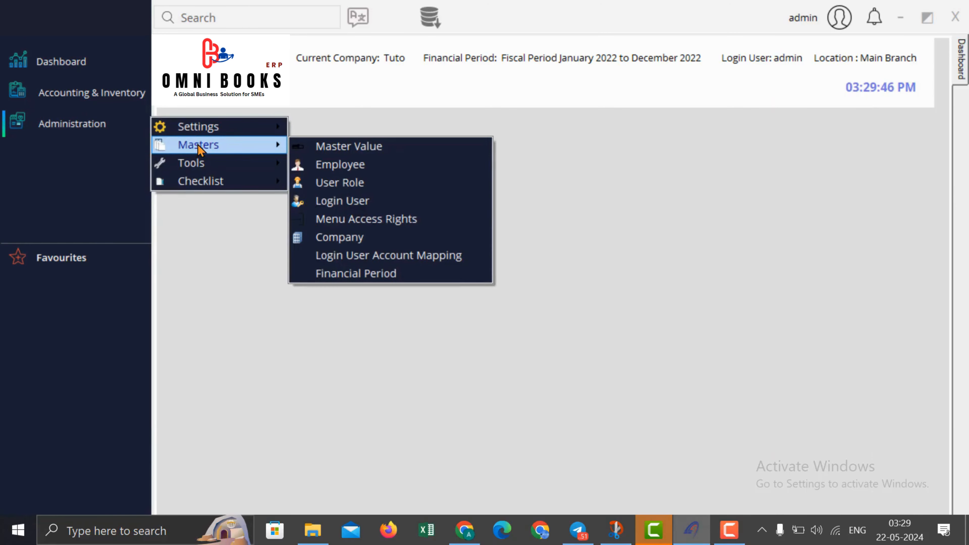
click(394, 280)
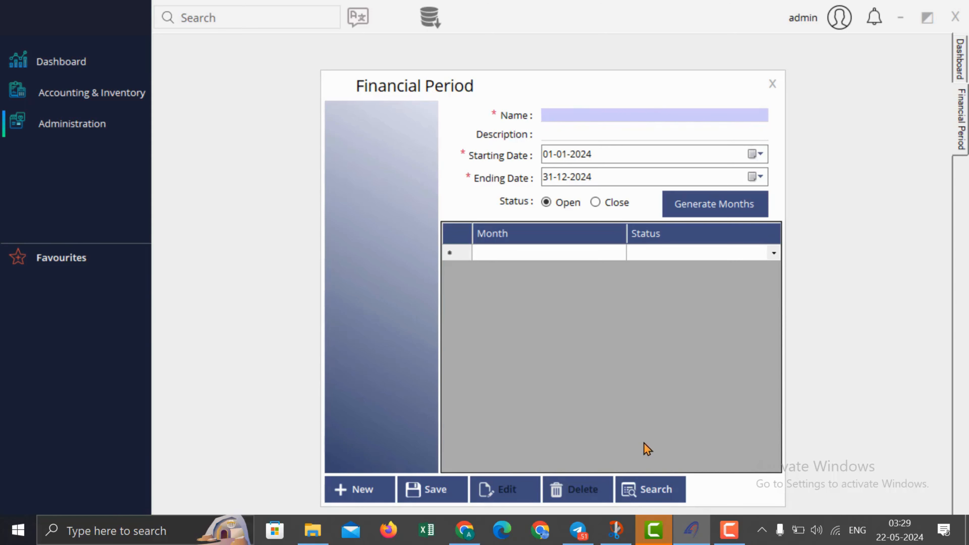
click(651, 489)
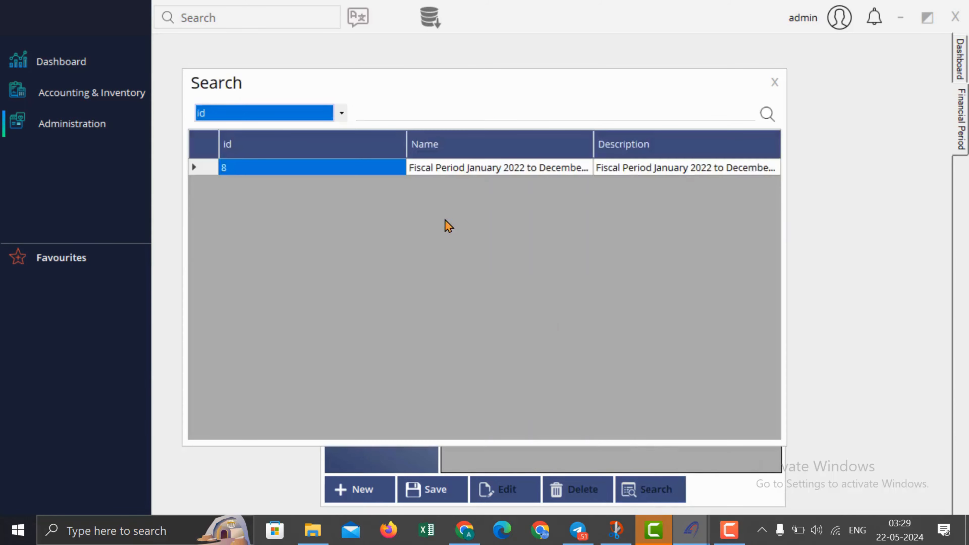
double_click(509, 169)
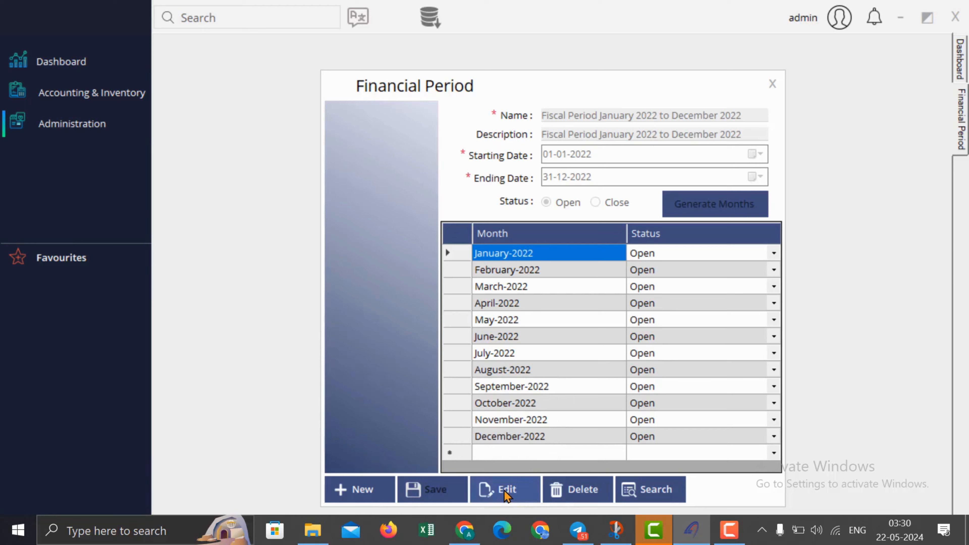
Step: Make the period editable, set the start year to 2024 and generate months
click(507, 496)
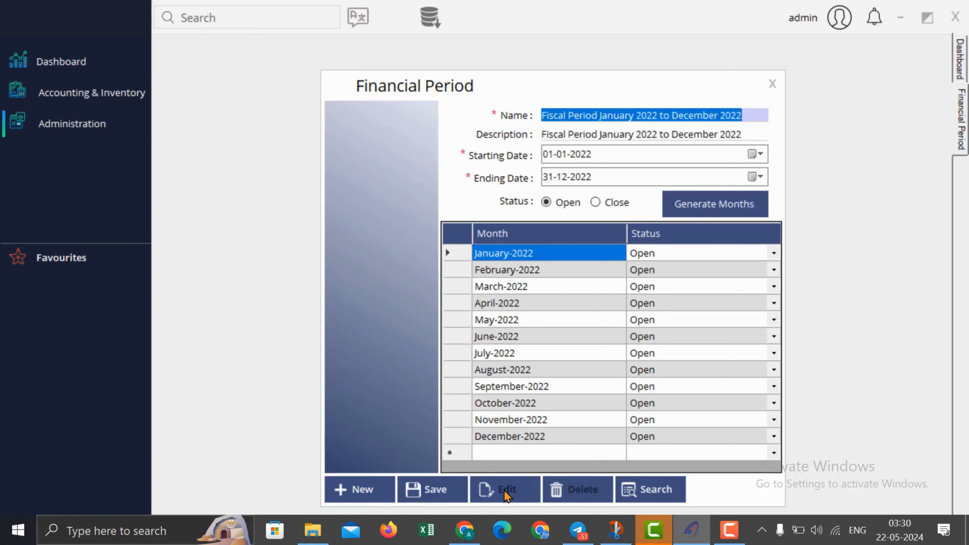
click(590, 154)
text(2024)
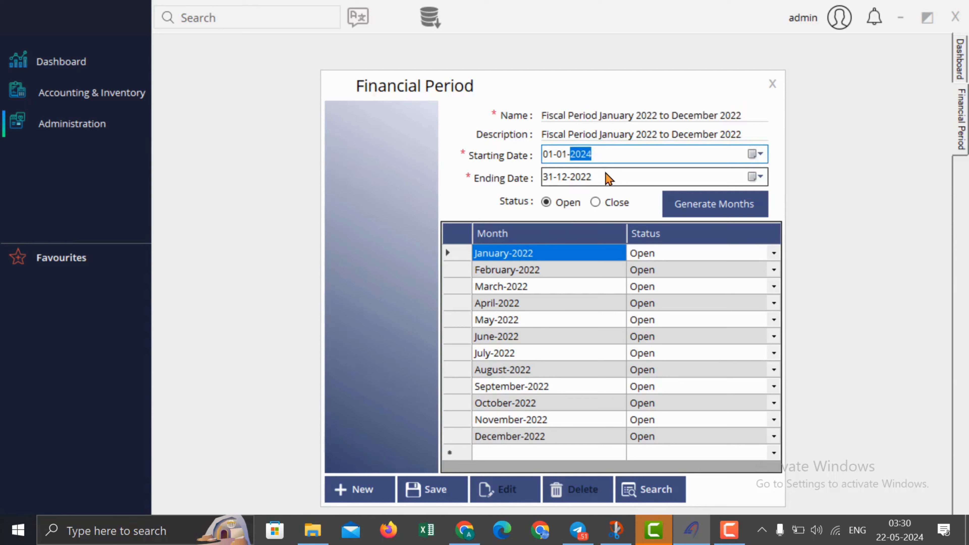
click(587, 179)
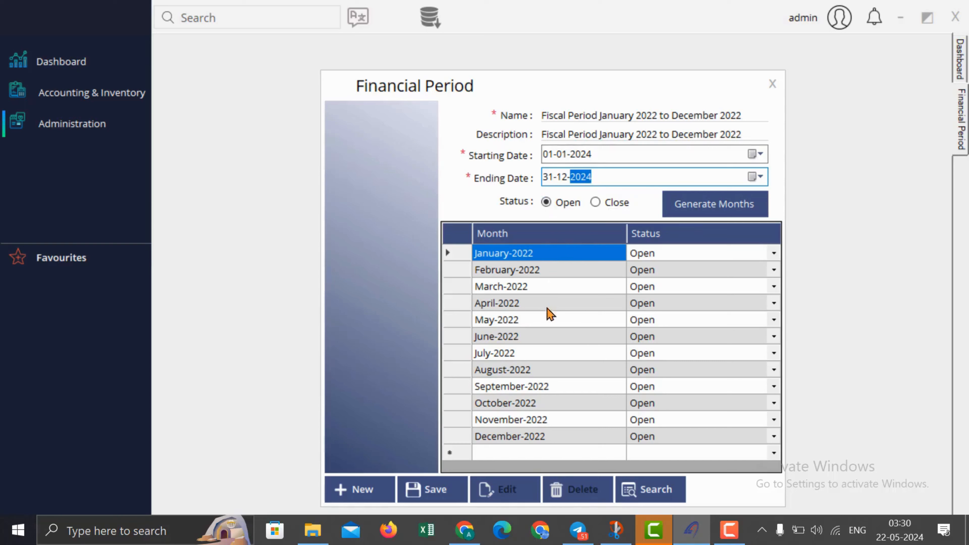
click(717, 207)
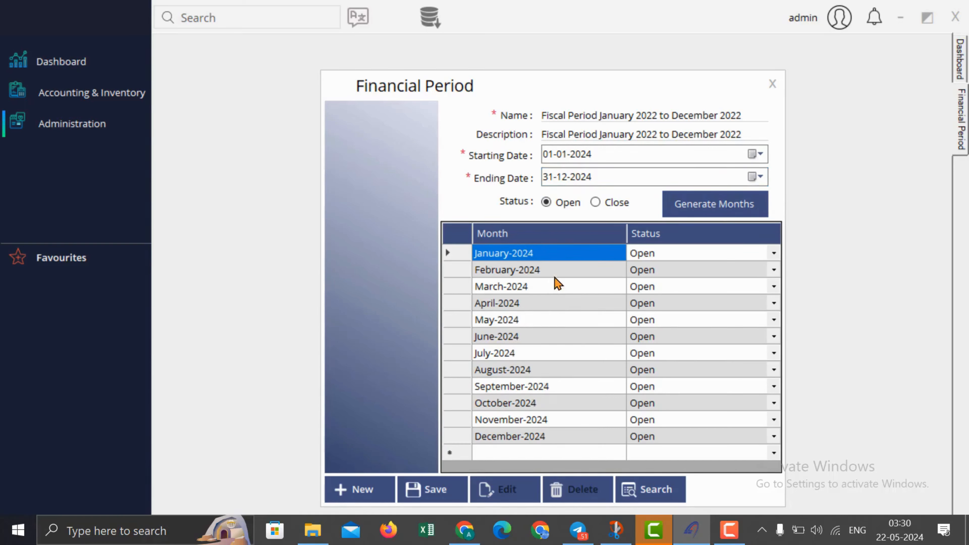
Step: Rename the period to 2024 and clear its description
click(763, 115)
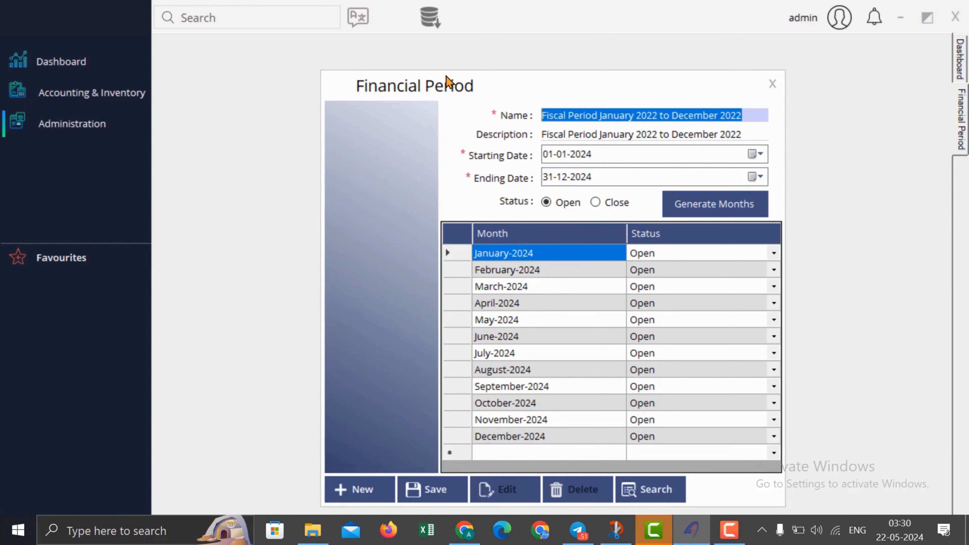
text(2024)
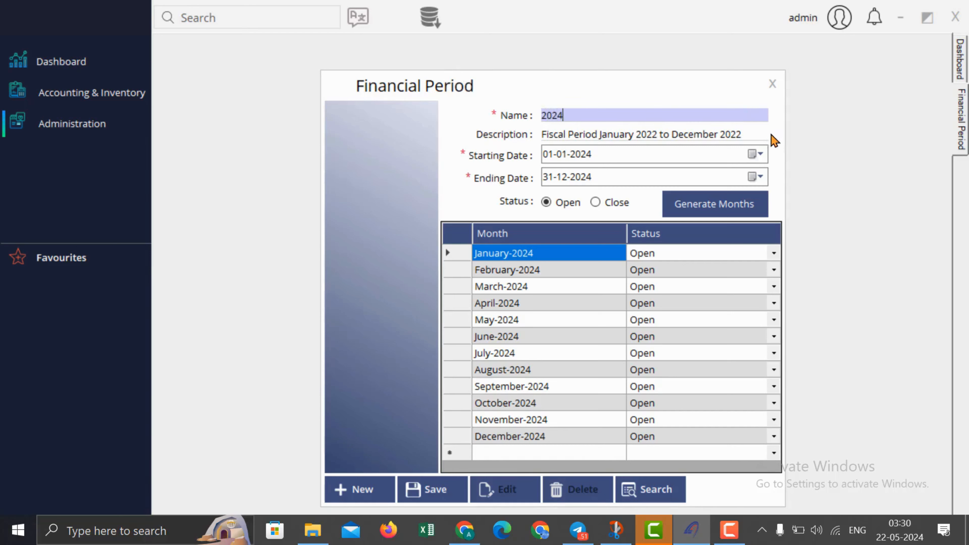
key(Tab)
key(BackSpace)
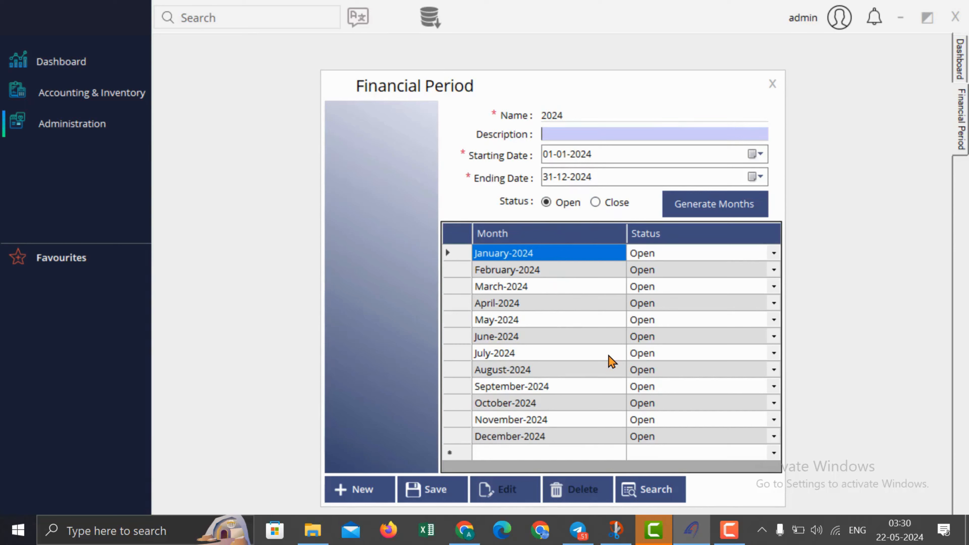
Step: Correct the end year to 2024, regenerate January–December 2024 months, and save the period
click(584, 155)
click(587, 177)
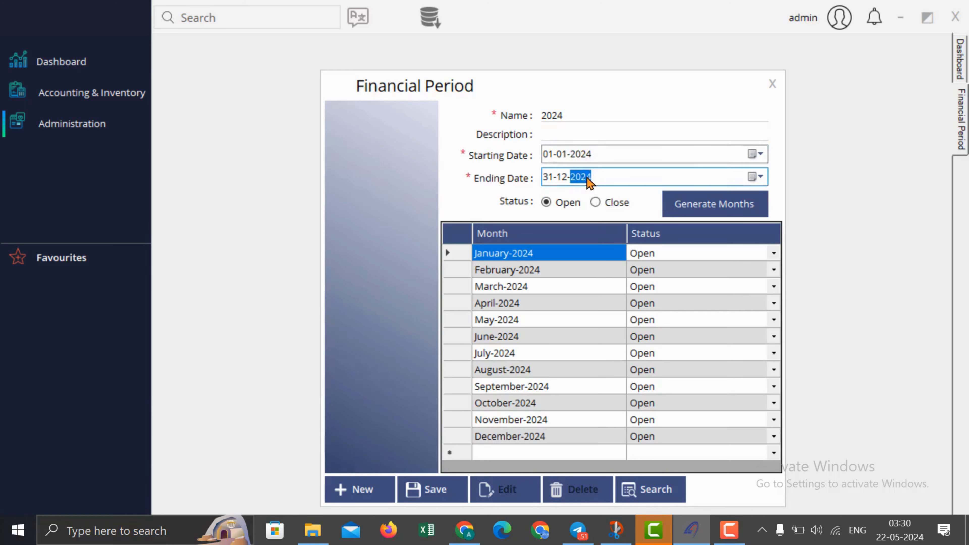
key(Up)
key(Up)
click(695, 199)
scroll(689, 347, down, 15)
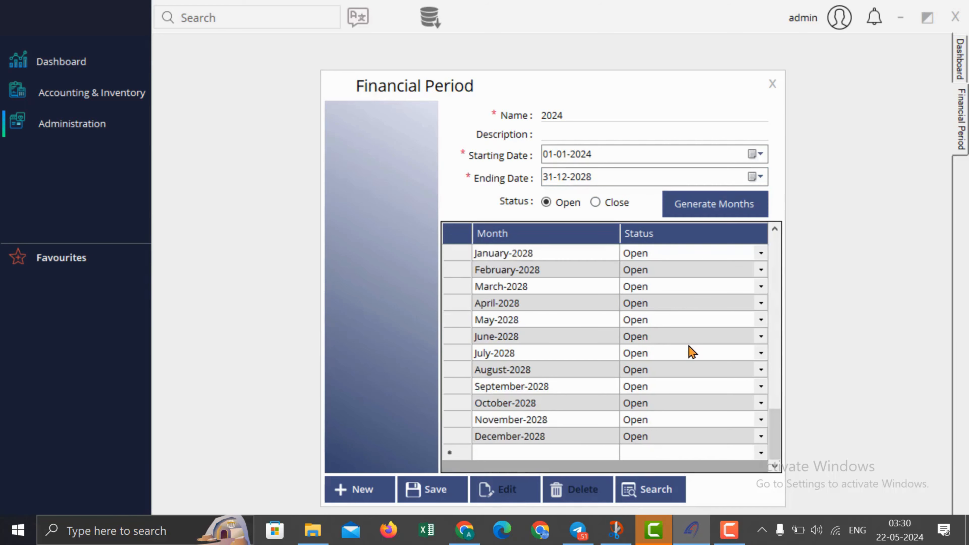
scroll(590, 381, up, 15)
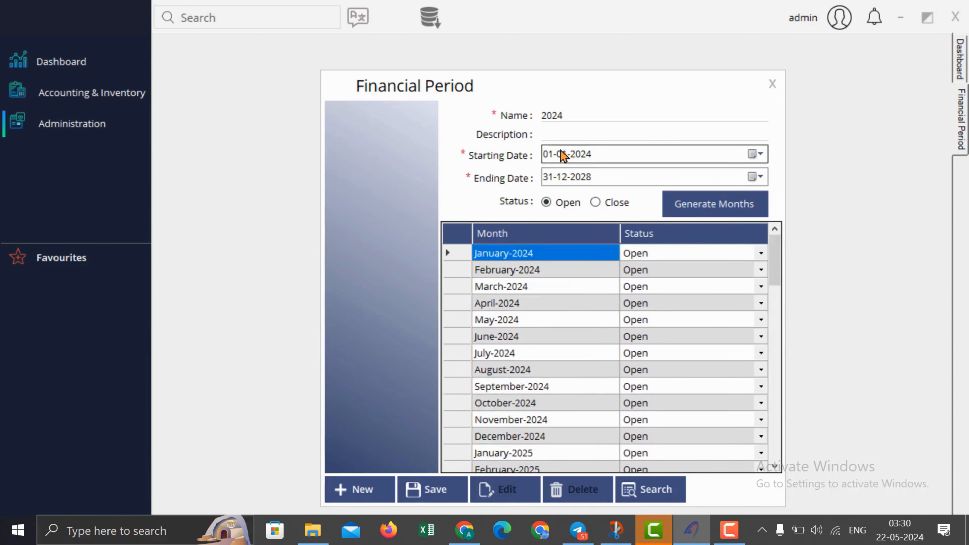
double_click(594, 174)
key(Down)
key(Down)
key(Down)
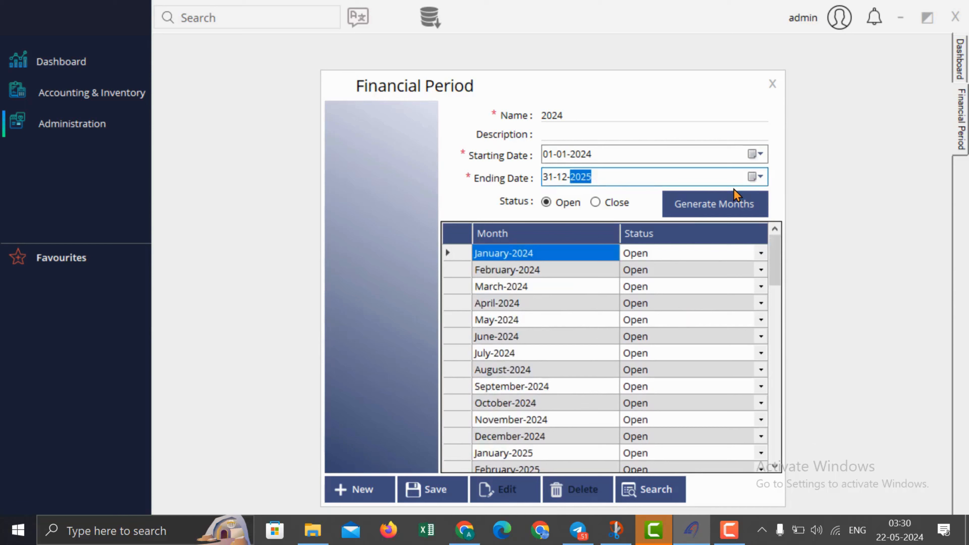
click(729, 203)
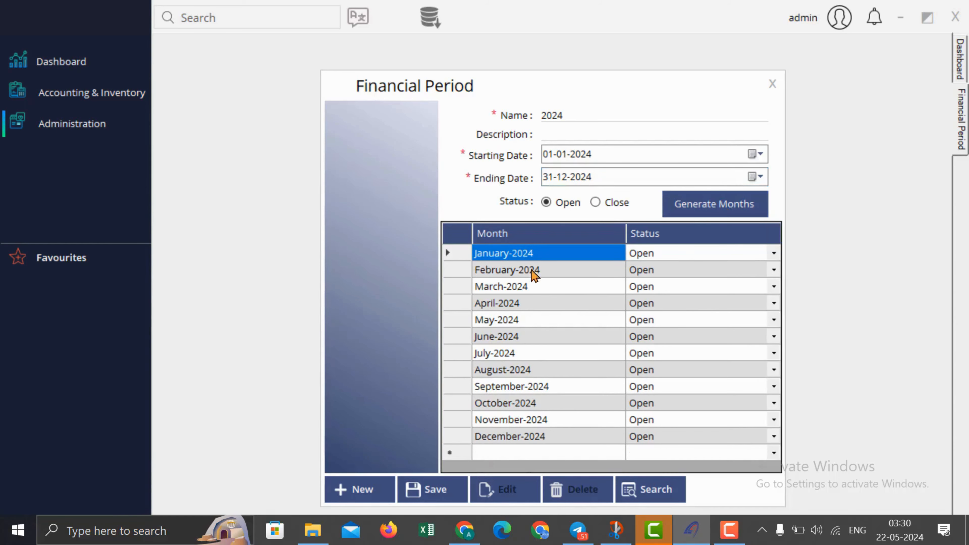
click(431, 491)
click(552, 321)
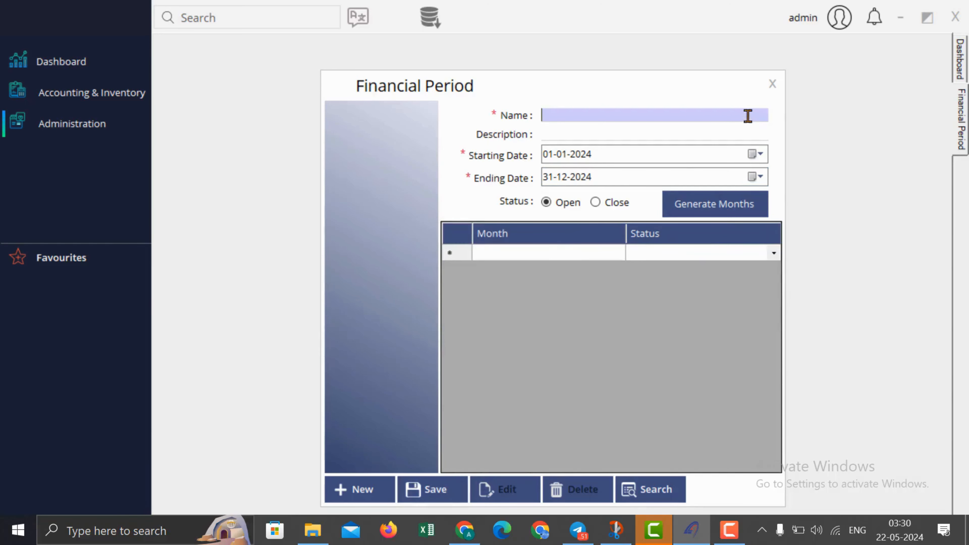
click(782, 79)
Step: Log out, sign back in with the administrator credentials, and show the Administration masters
click(836, 28)
click(870, 35)
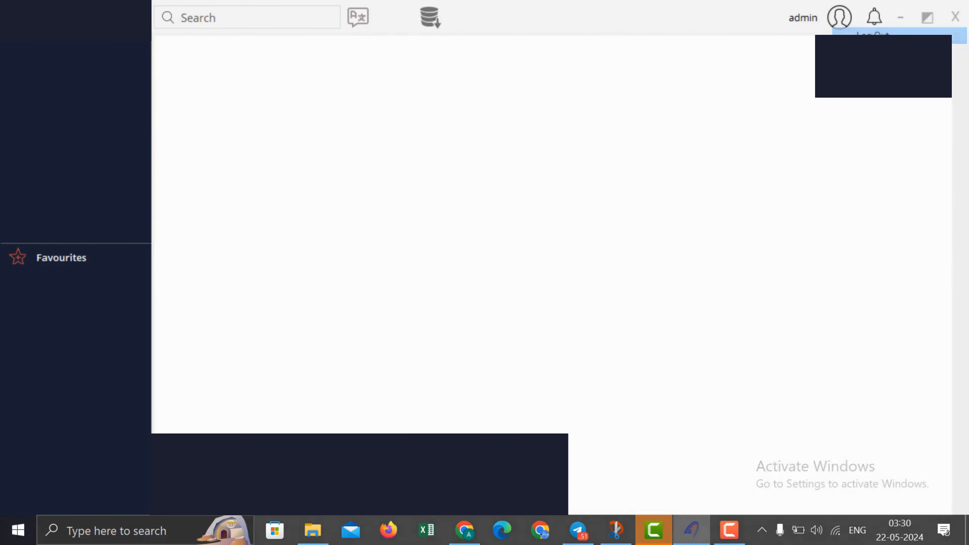
text(admin)
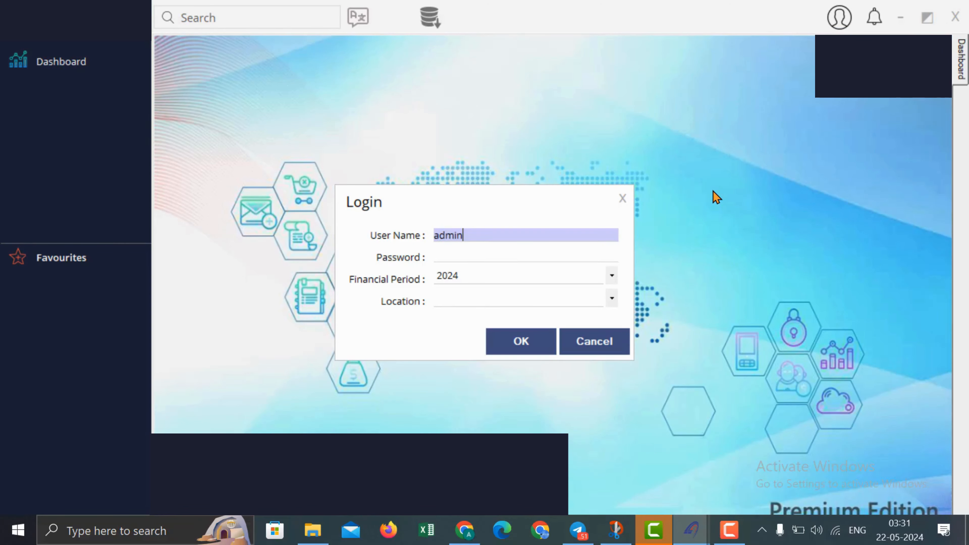
key(Tab)
text(*****)
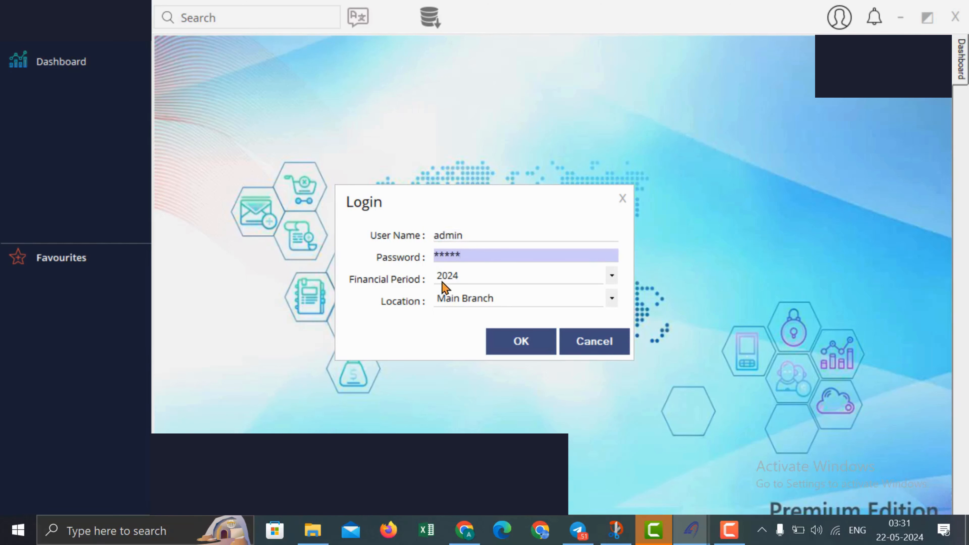
click(507, 341)
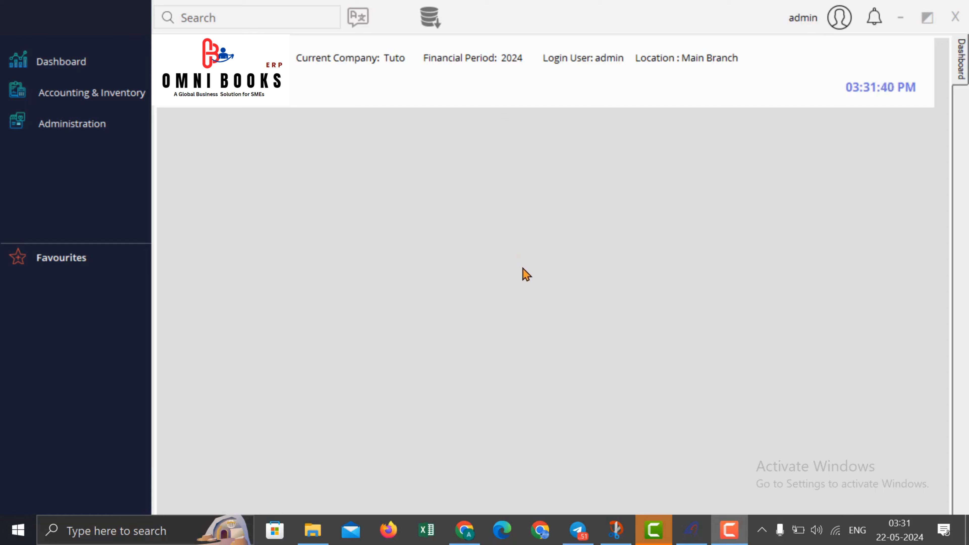
click(91, 125)
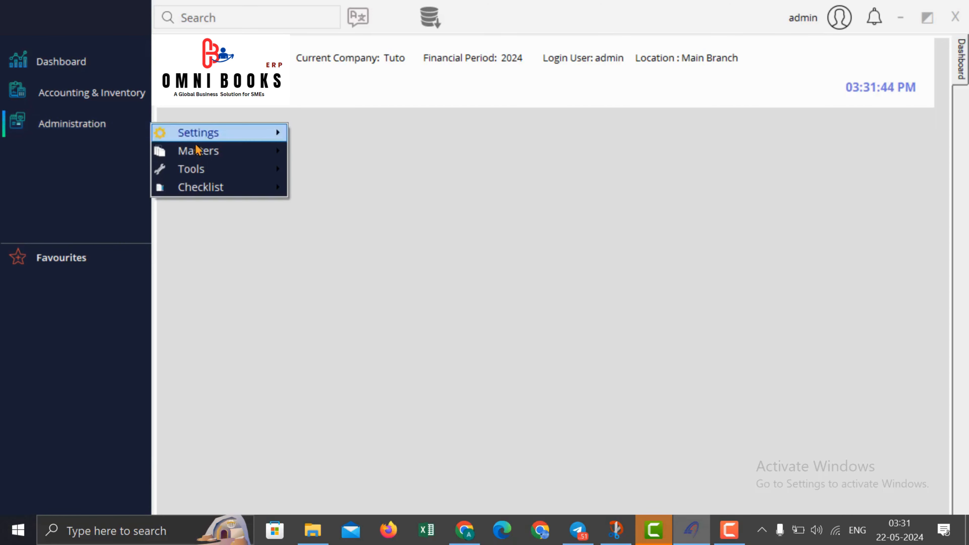
mouse_move(218, 155)
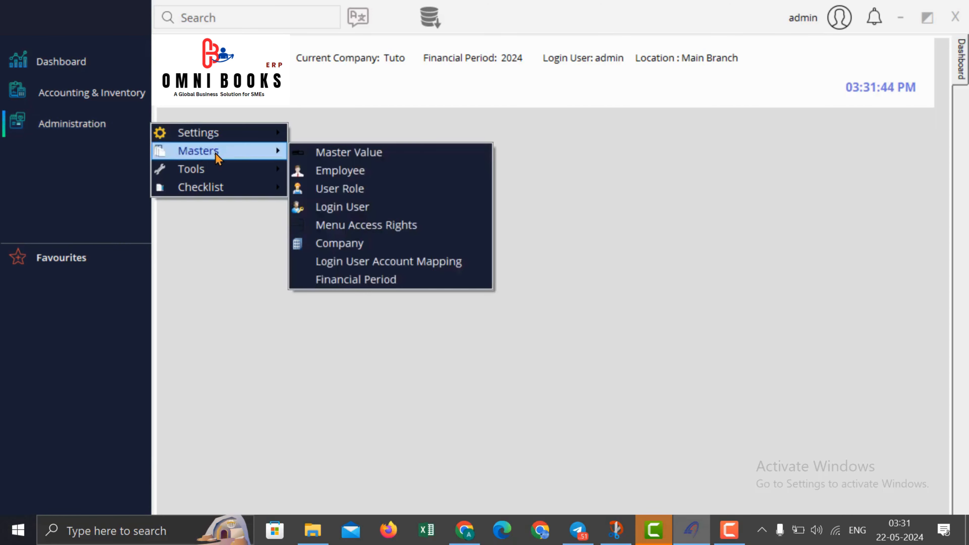
Step: Enter employee Salesman1 with type Sales Man and user role Inventory Manager
click(325, 172)
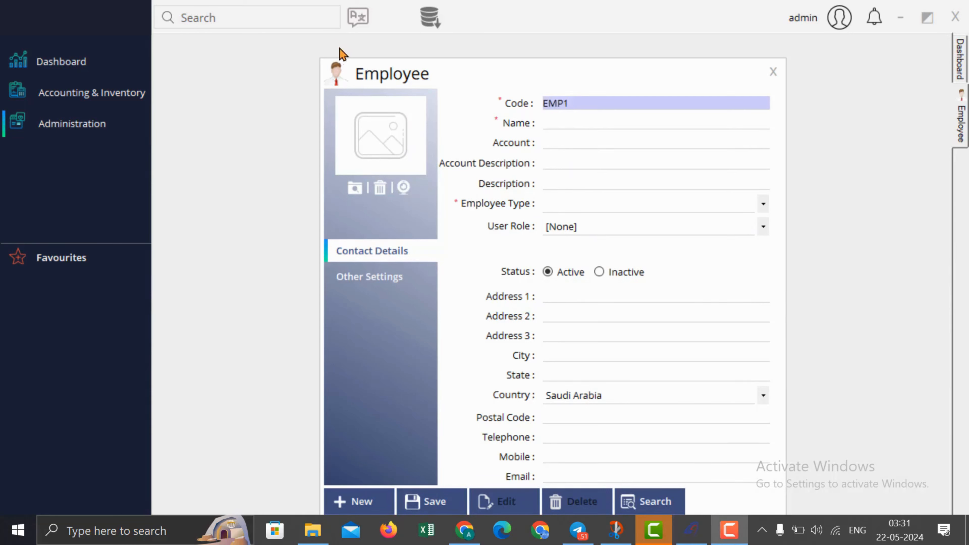
click(595, 120)
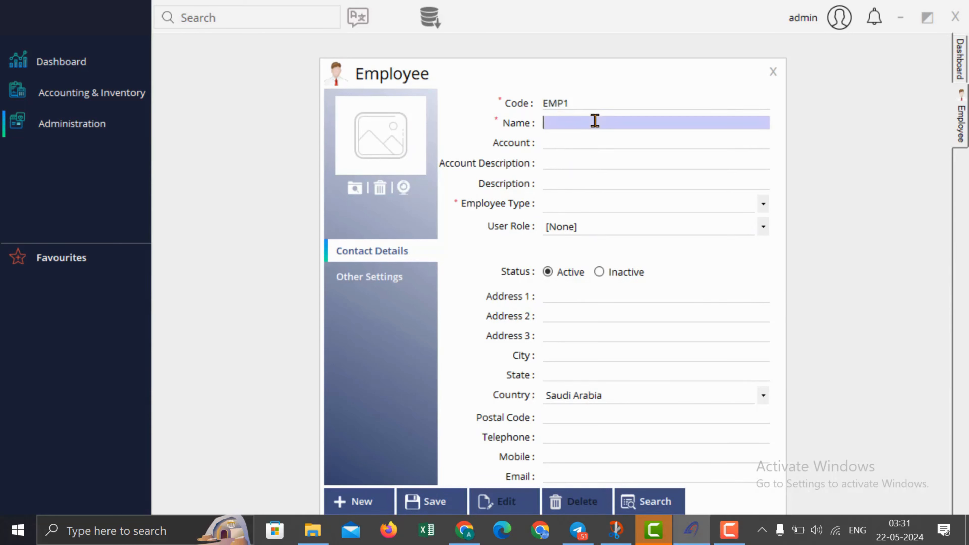
text(Salesman1)
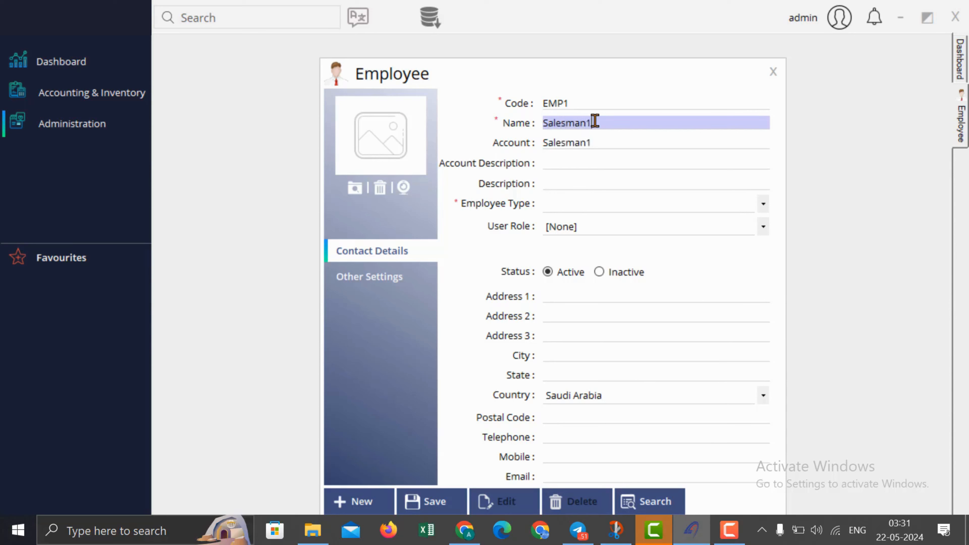
click(600, 203)
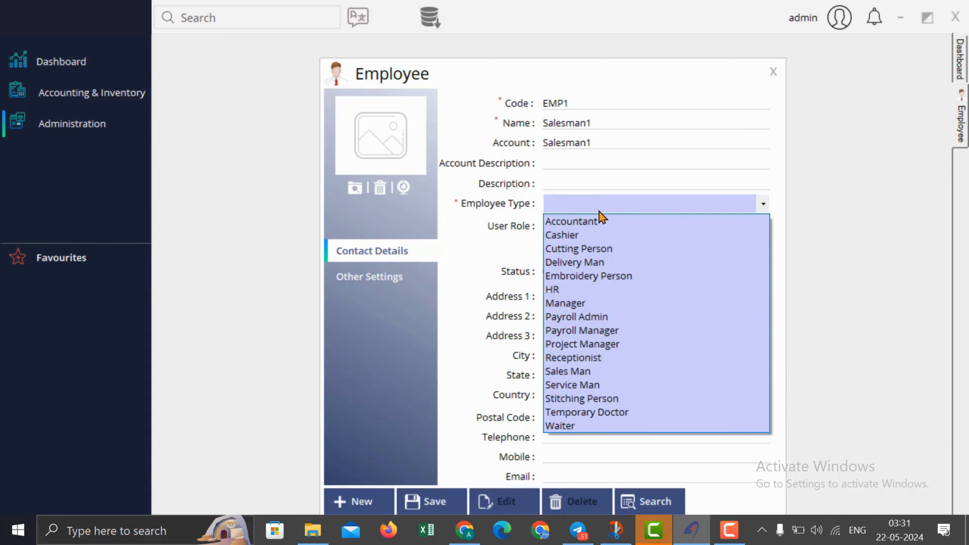
click(591, 372)
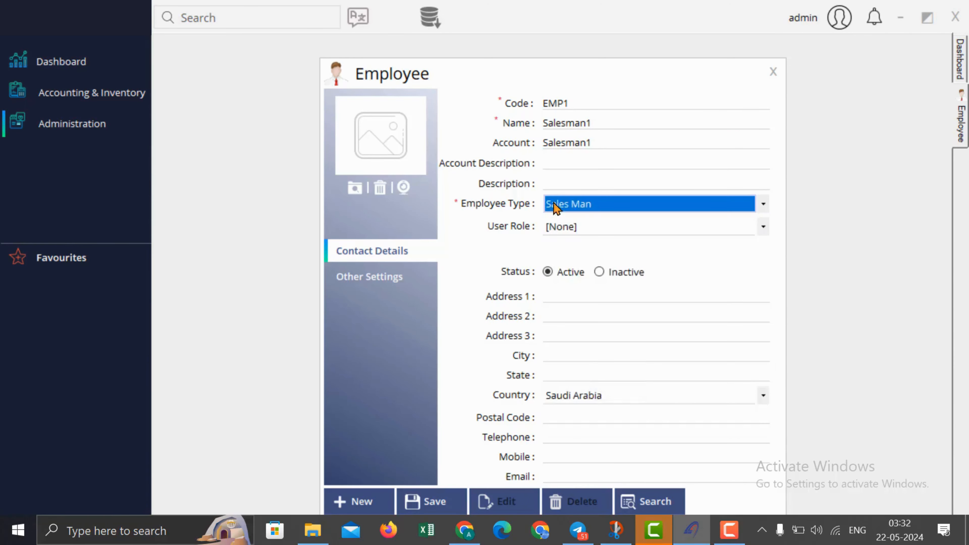
click(570, 229)
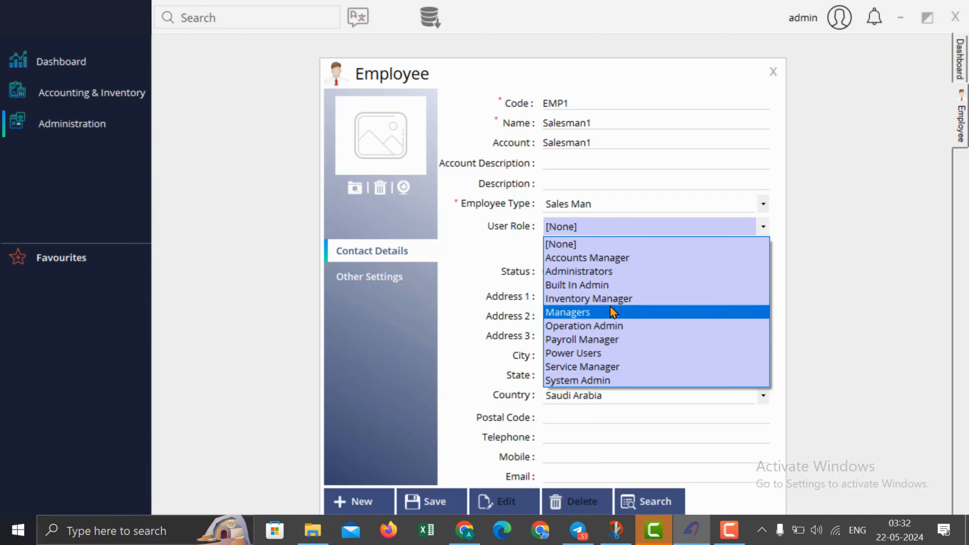
click(629, 300)
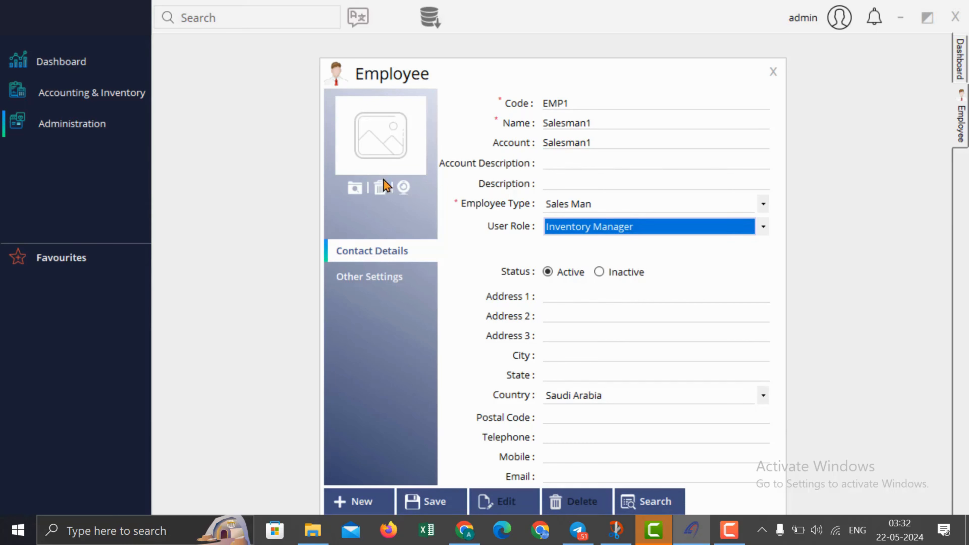
Step: Save employee EMP1 and close the employee form
click(439, 505)
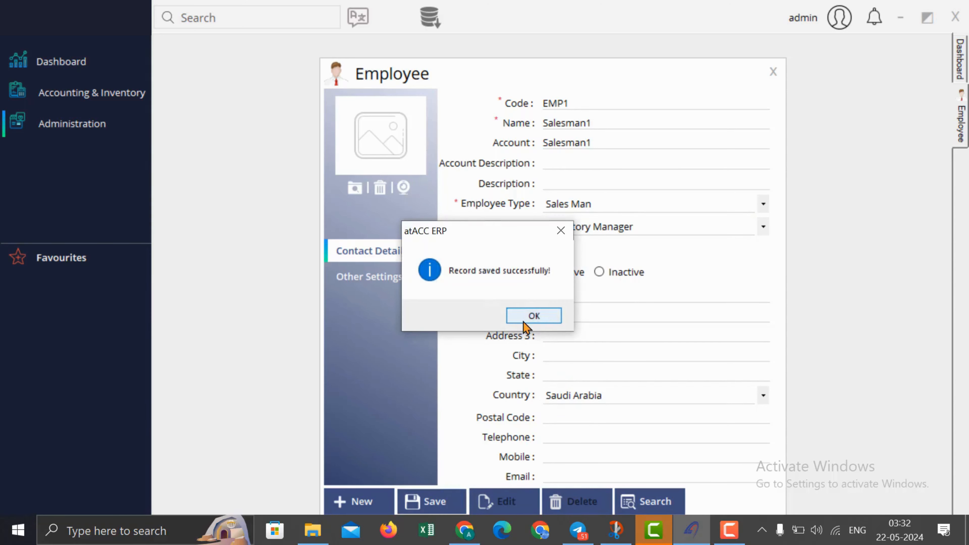
click(524, 321)
click(773, 71)
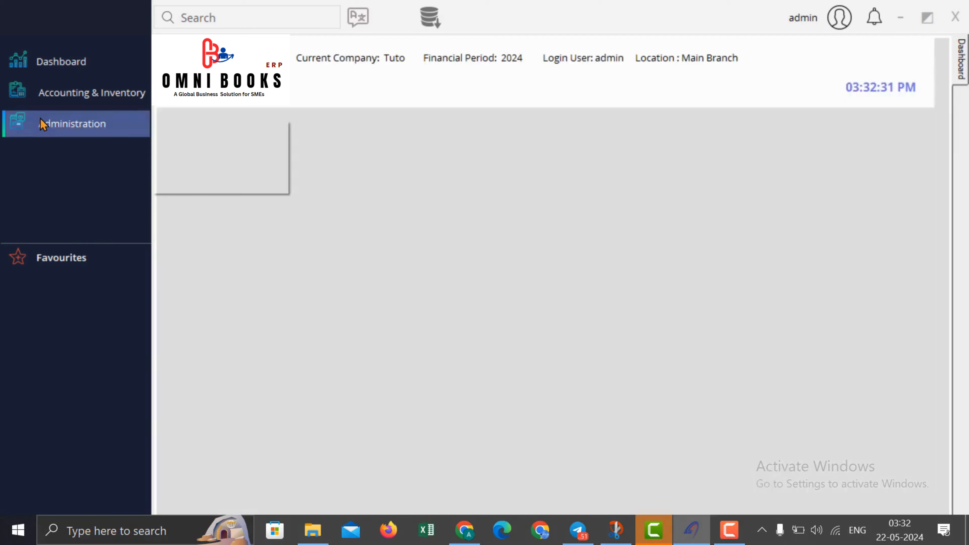
click(42, 123)
mouse_move(217, 152)
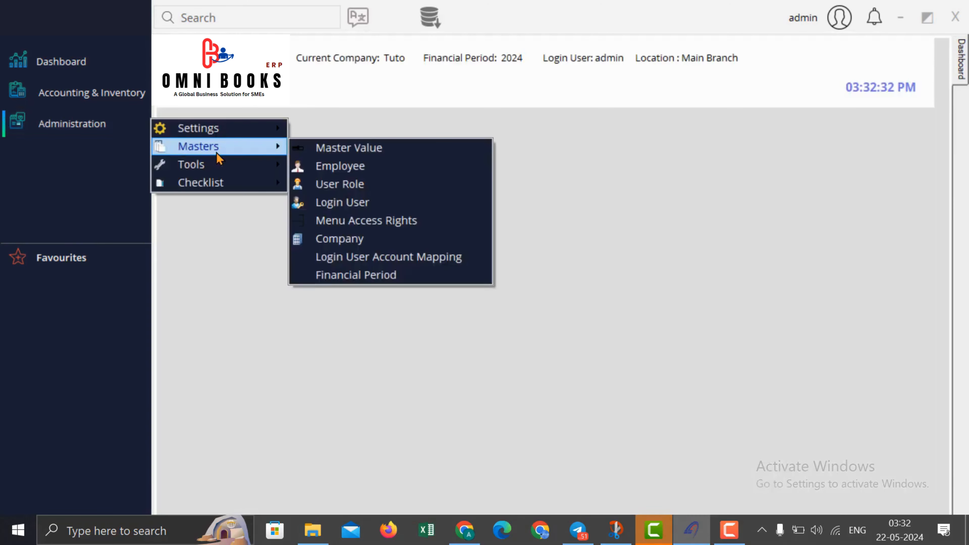
Step: Enter login user salesman1 with a password, Inventory Manager role and employee Salesman1
click(369, 202)
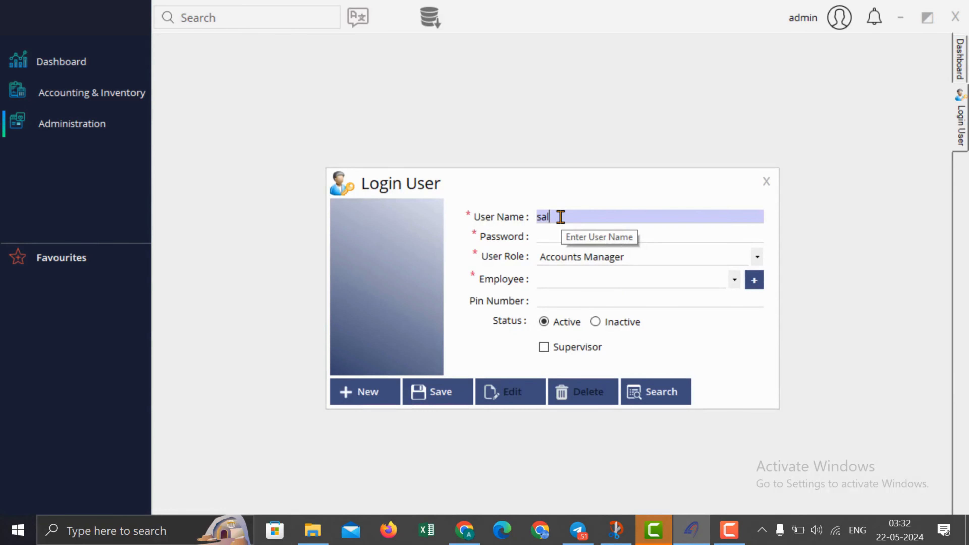
text(salesman1)
click(546, 239)
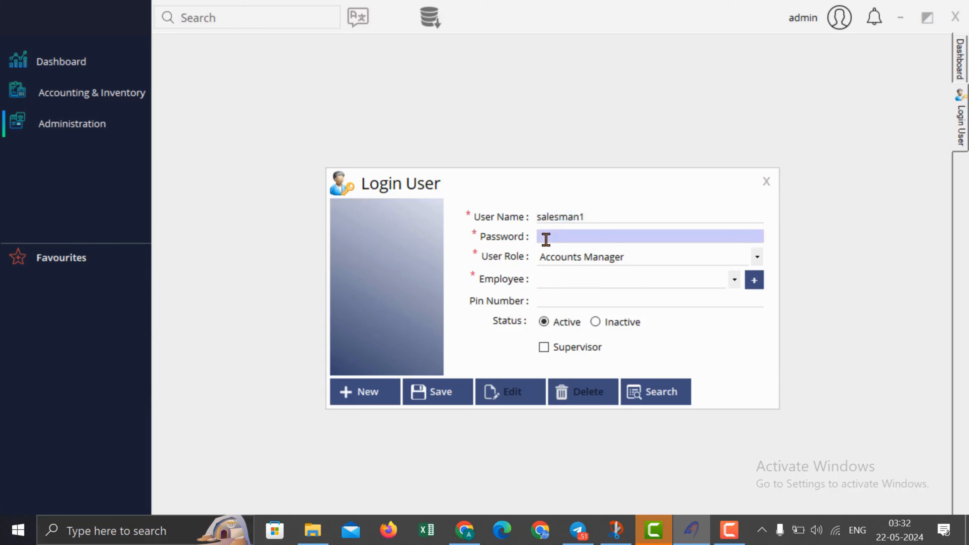
text(********)
click(568, 258)
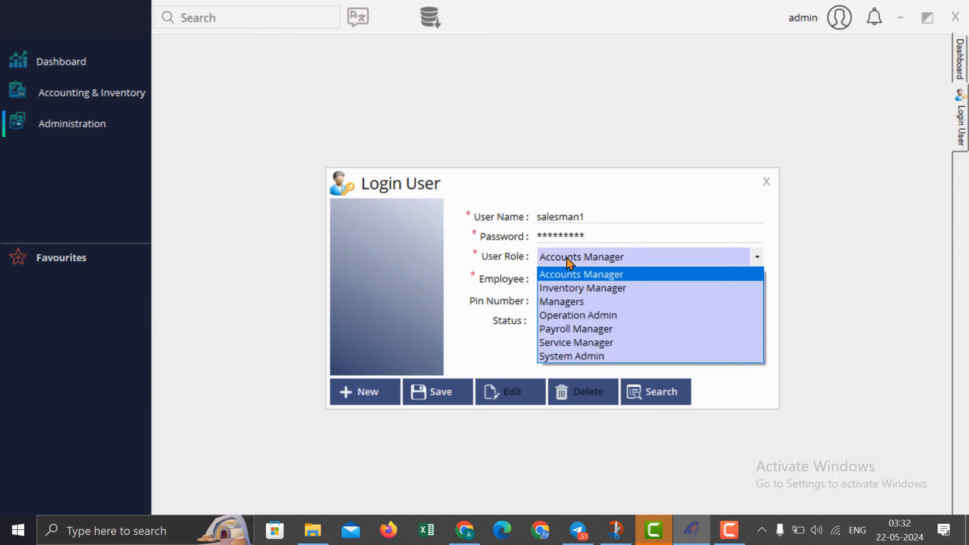
click(585, 288)
click(594, 279)
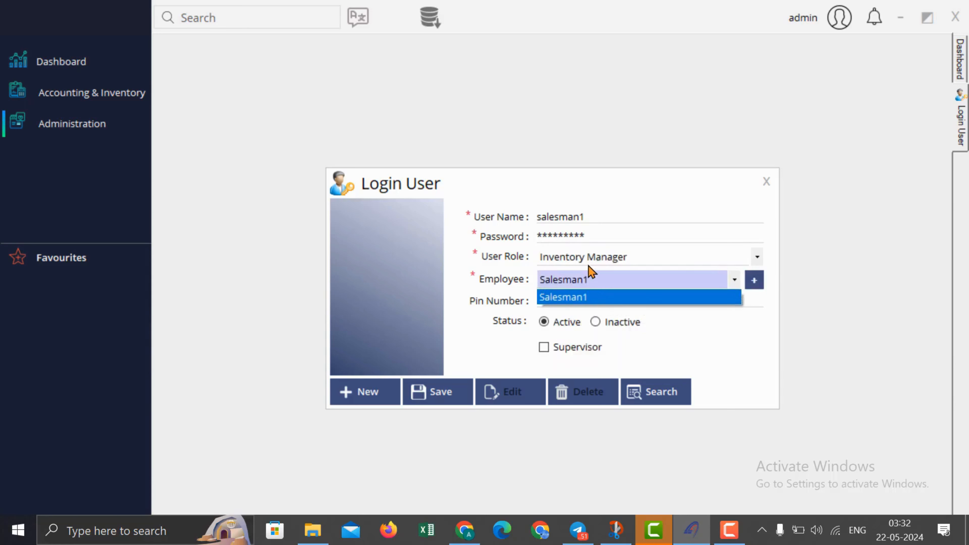
click(591, 298)
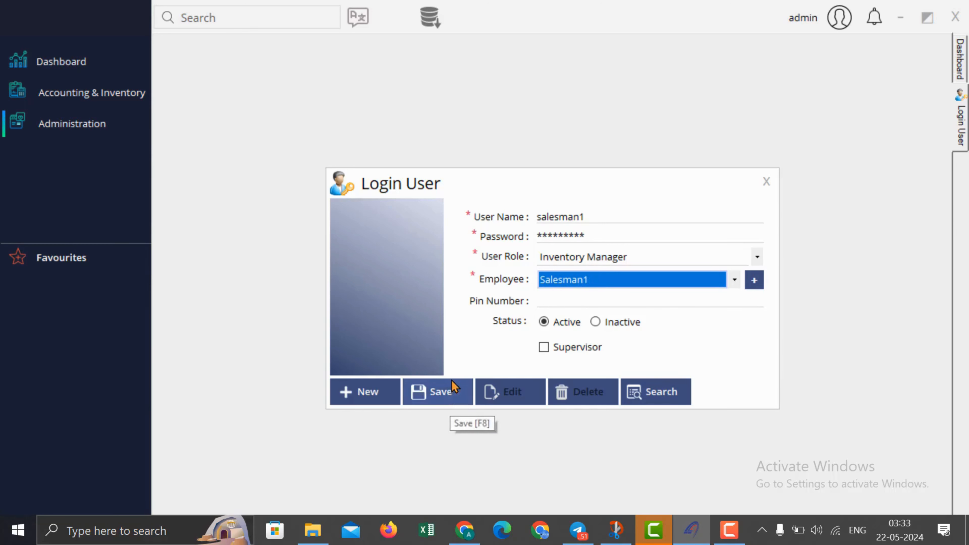
Step: Save the new login user and close its form
click(549, 349)
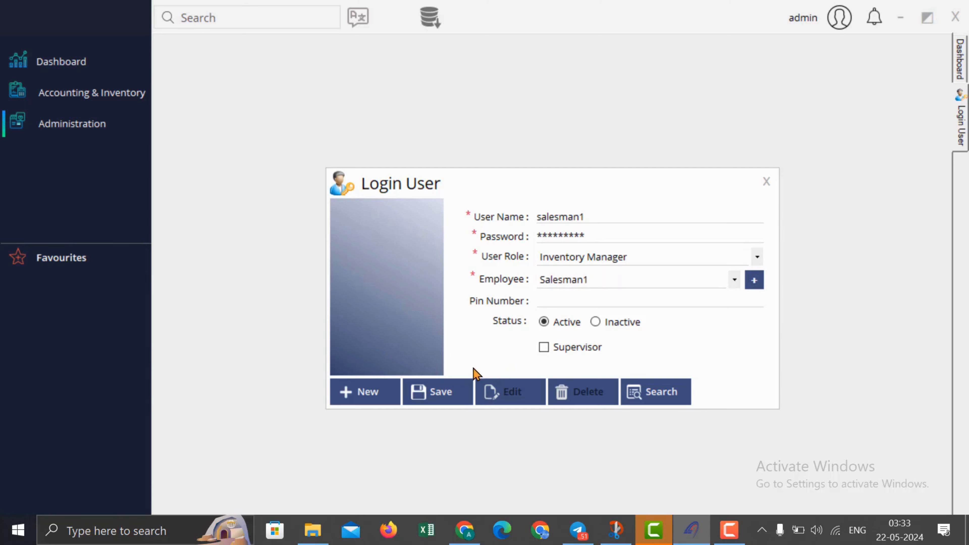
click(431, 400)
click(534, 316)
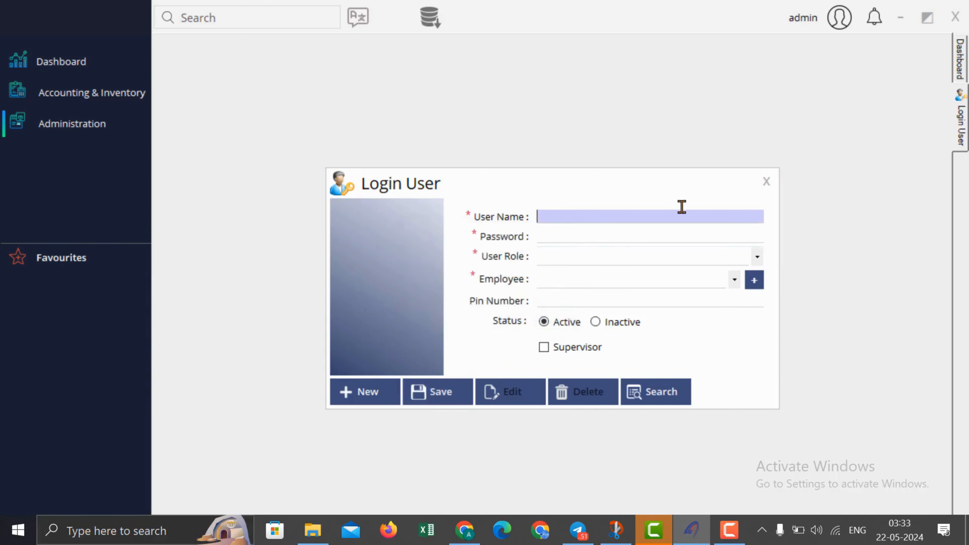
click(767, 181)
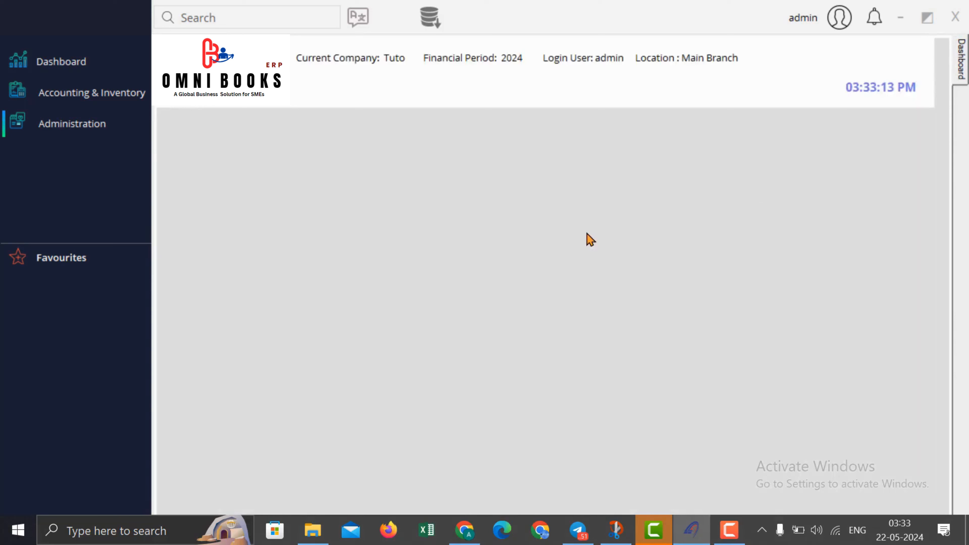
Step: Show Menu Access Rights for salesman1 under Inventory Manager in the role tree
click(113, 130)
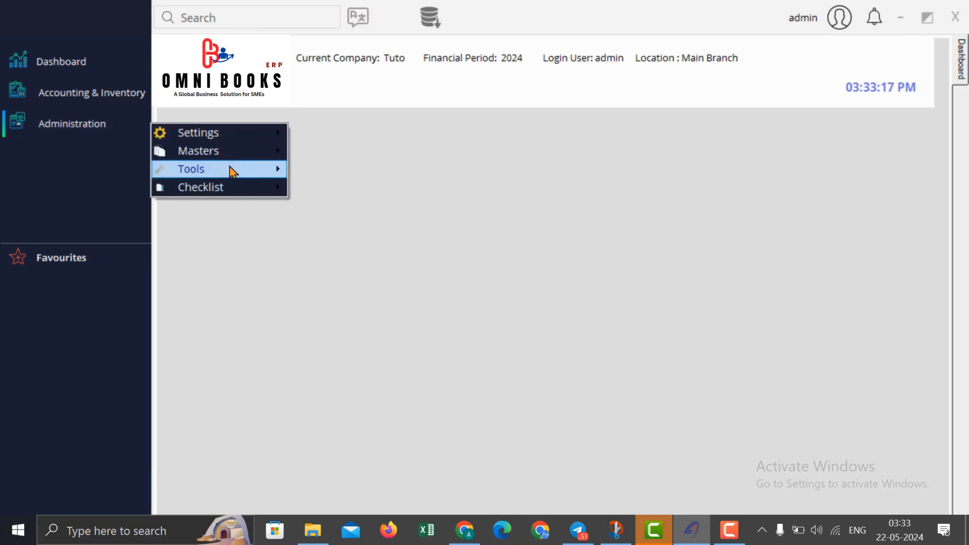
mouse_move(237, 160)
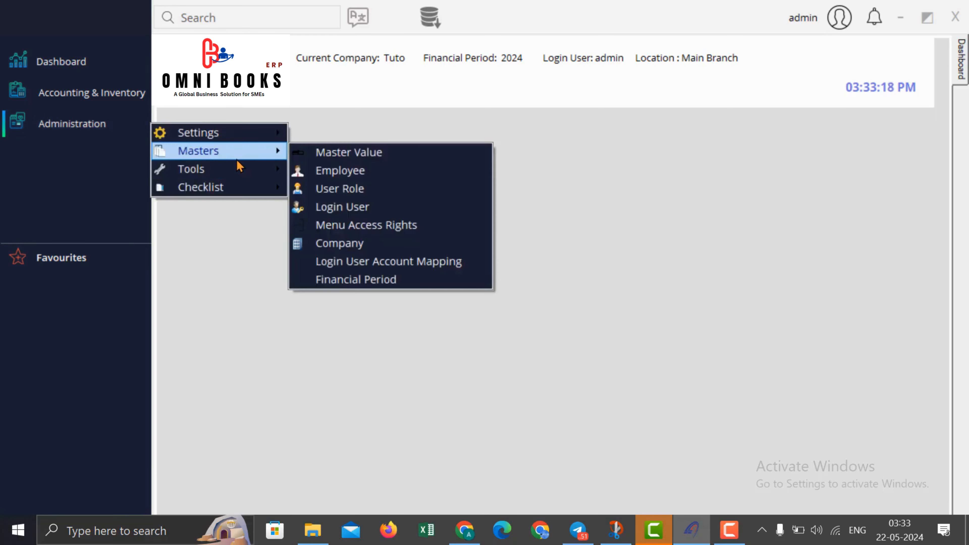
click(374, 231)
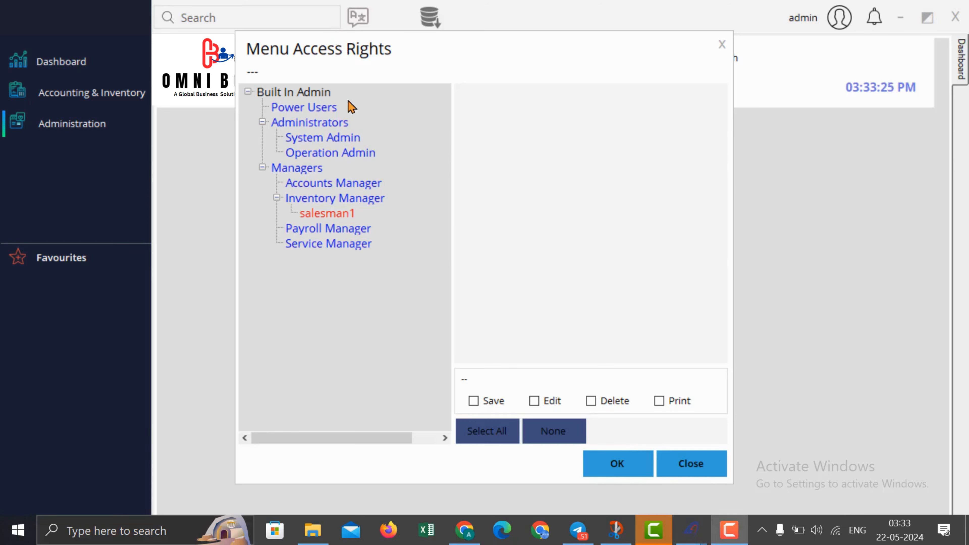
click(418, 227)
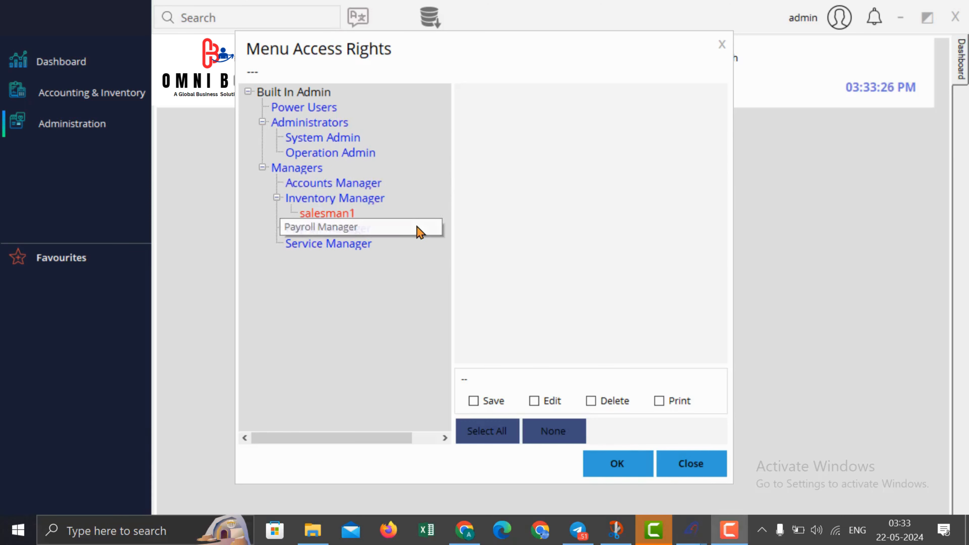
click(332, 215)
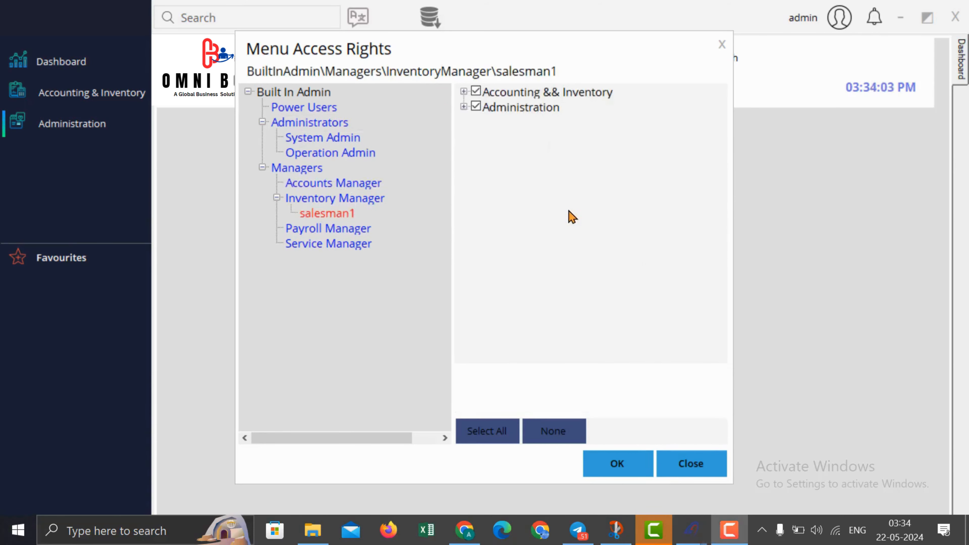
Step: Clear all rights, then grant Sales Invoice, Return, Order and Estimation under Sales transactions
click(464, 91)
click(464, 183)
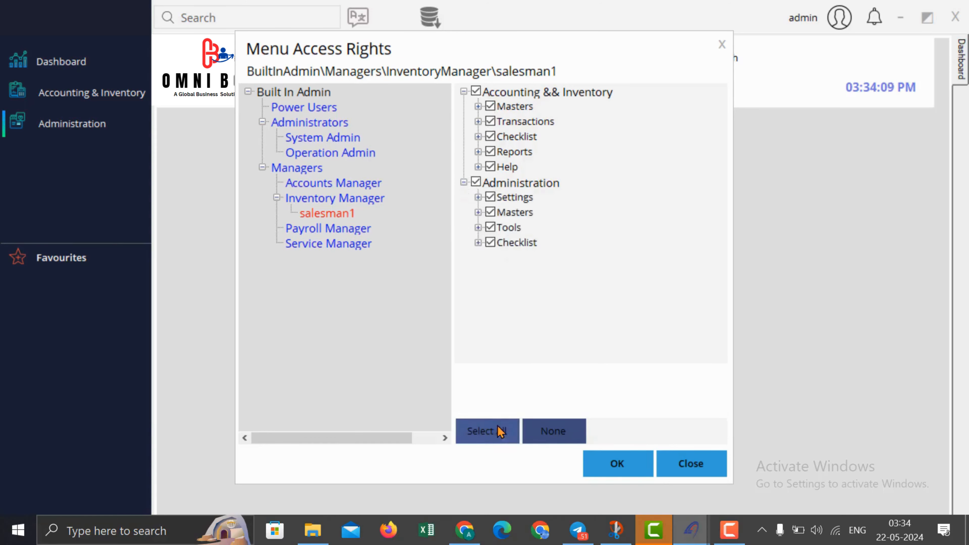
click(548, 436)
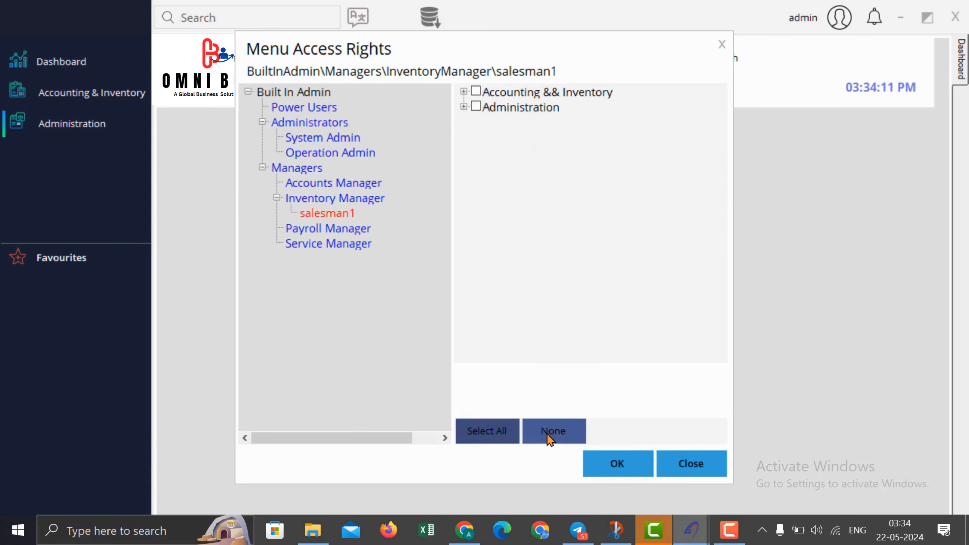
click(465, 92)
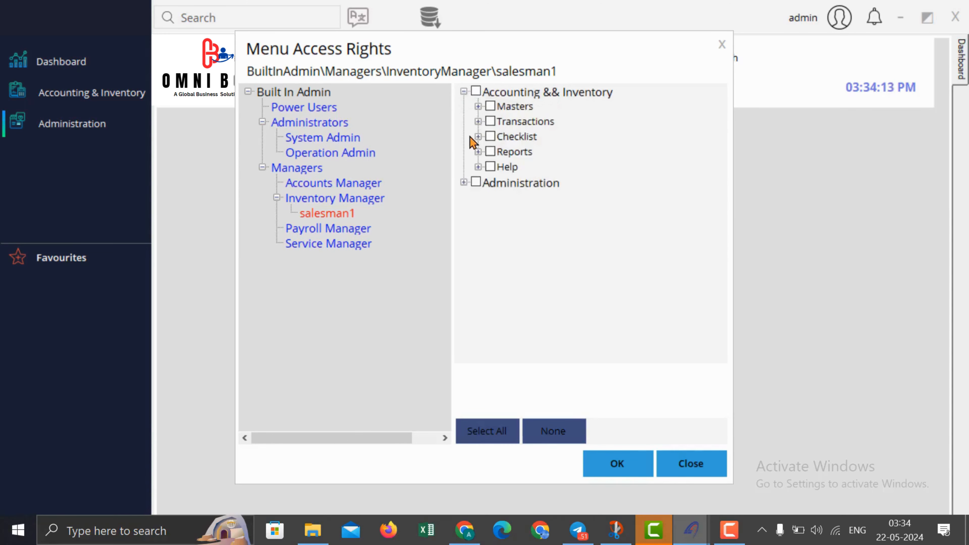
click(478, 121)
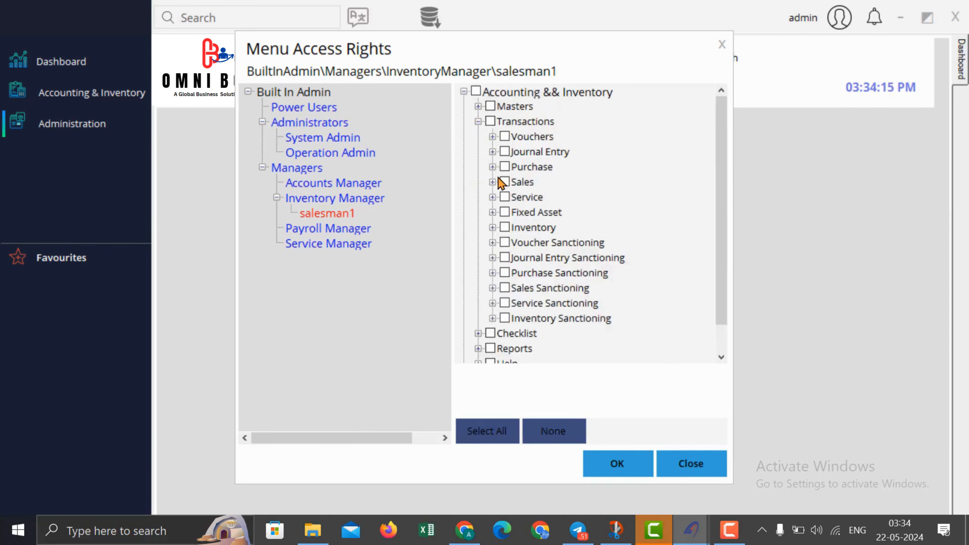
click(492, 183)
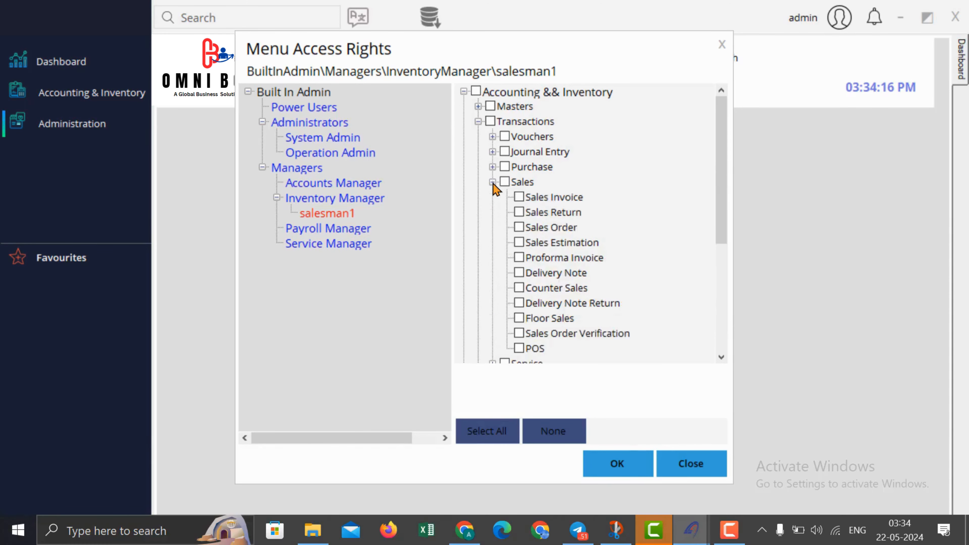
click(520, 198)
click(521, 214)
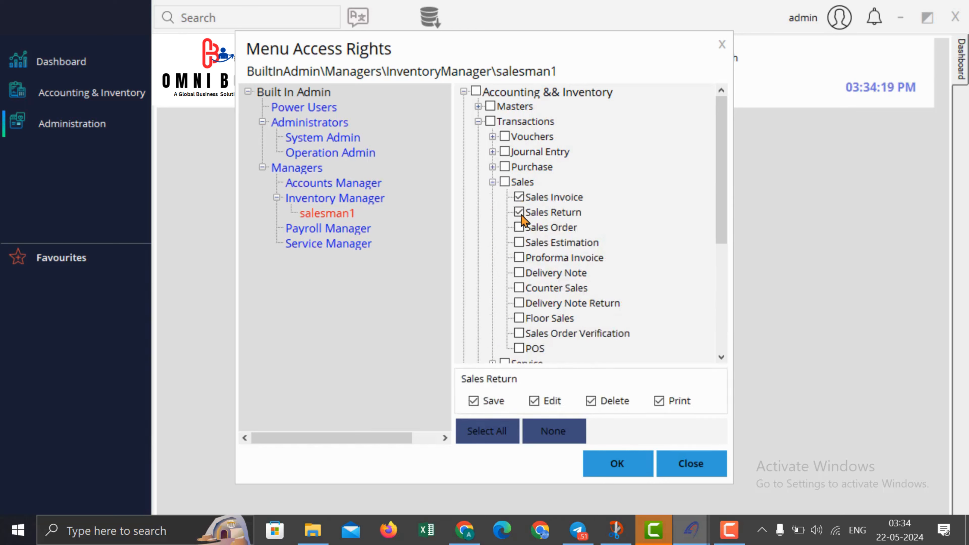
click(522, 230)
click(523, 241)
scroll(496, 177, down, 5)
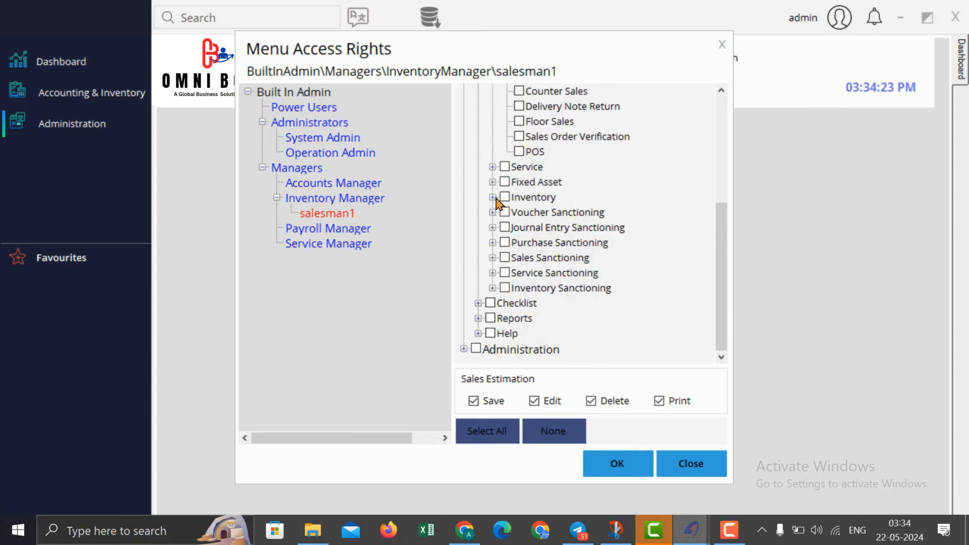
Step: Grant the Sales Invoice, Return, Order and Estimation reports under Reports > Sales
click(477, 319)
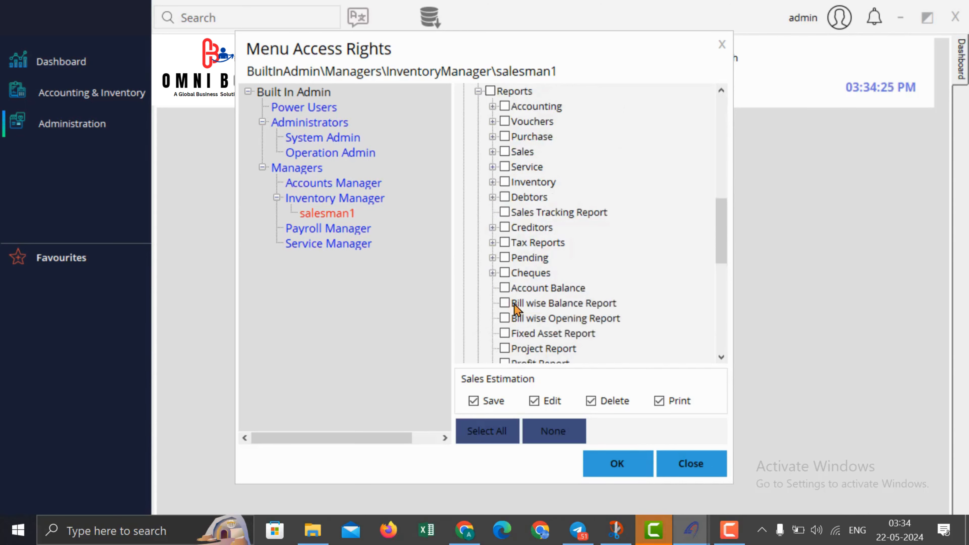
click(492, 152)
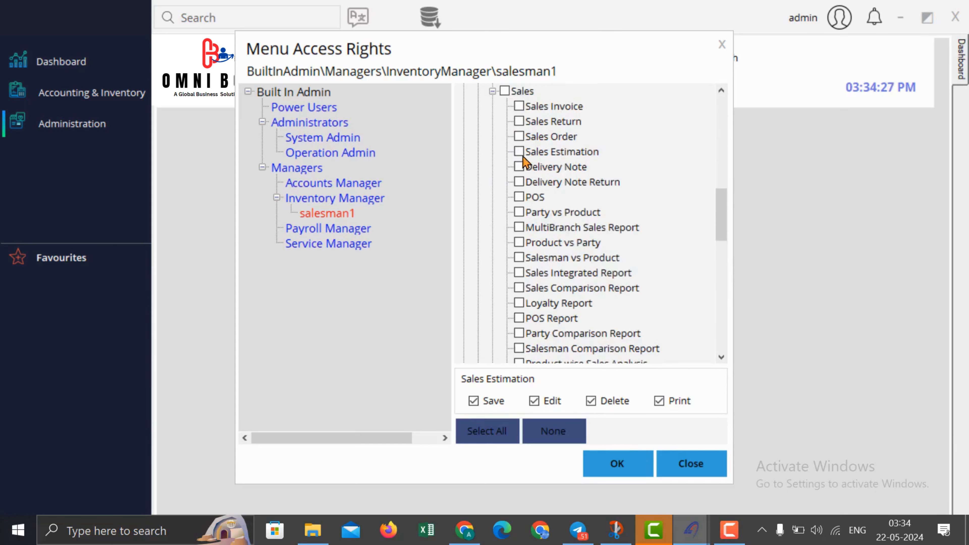
click(520, 107)
click(520, 122)
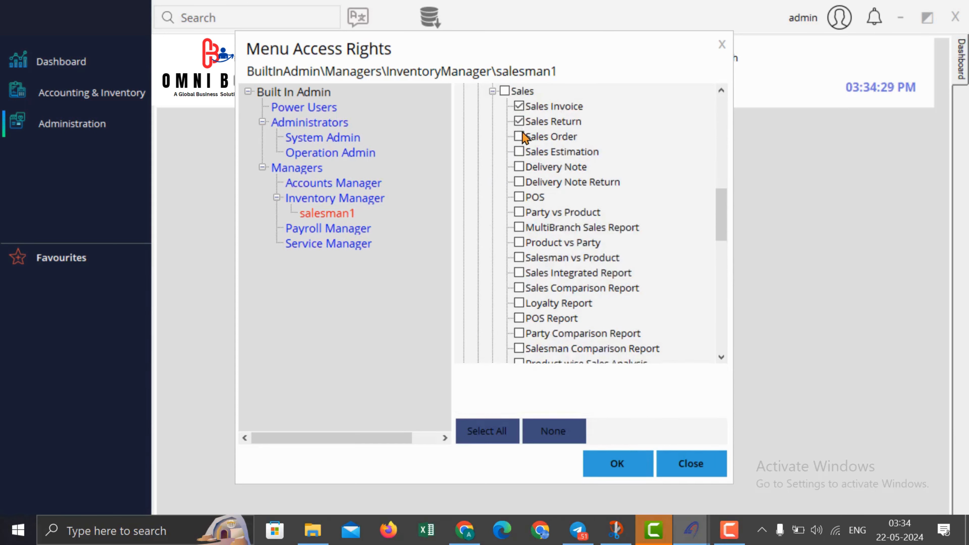
click(521, 137)
click(522, 153)
scroll(521, 126, up, 10)
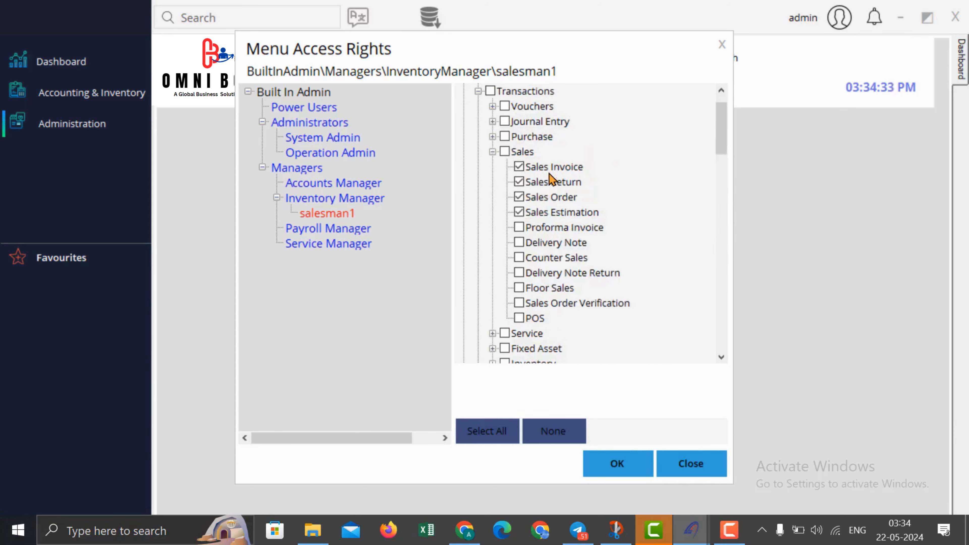
scroll(528, 161, up, 1)
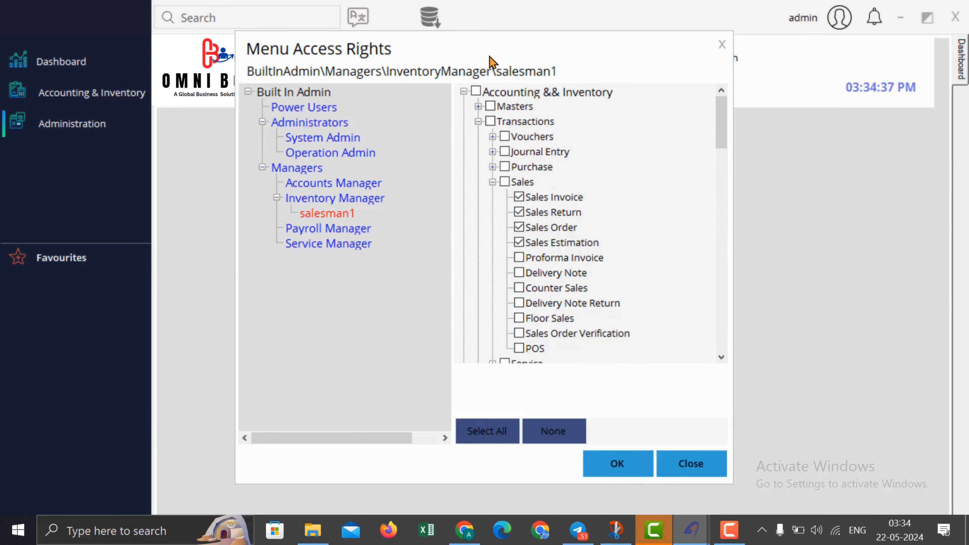
Step: Keep Edit and Delete permissions enabled for Sales Invoice
click(545, 202)
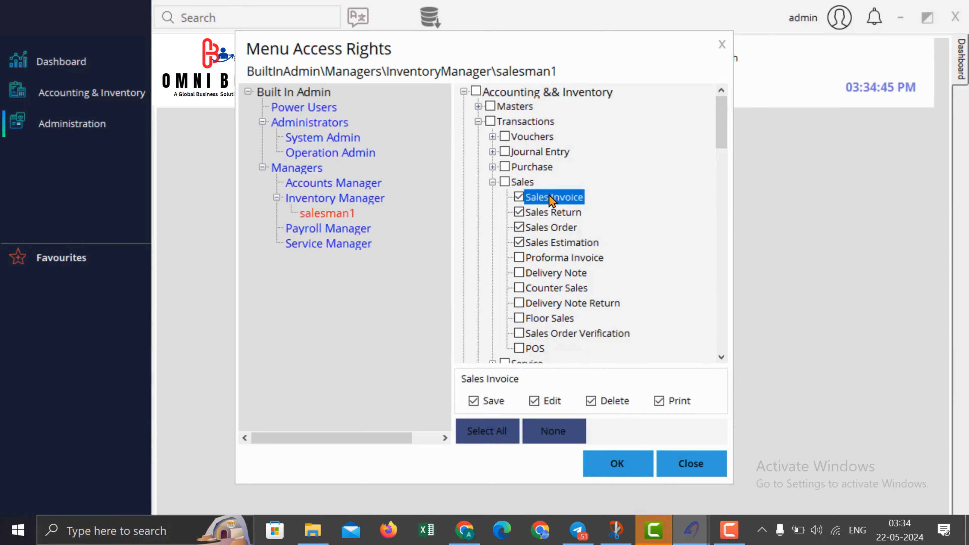
click(534, 401)
click(585, 400)
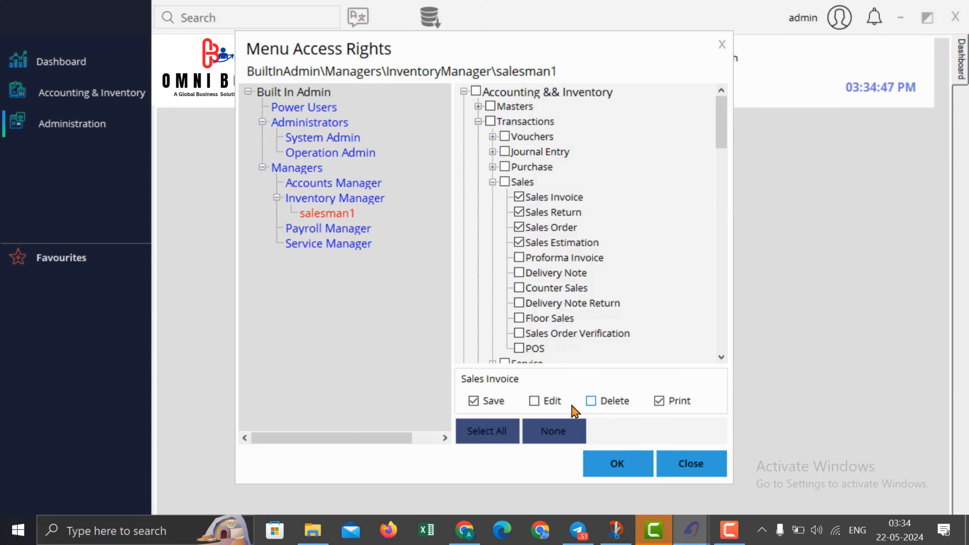
click(592, 402)
click(558, 404)
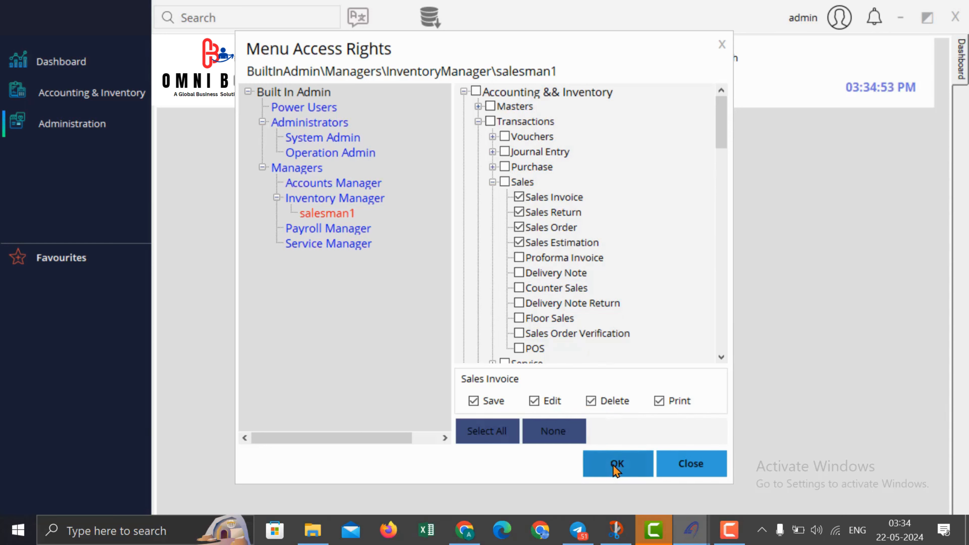
Step: Save salesman1's access rights, close the window and log out
click(633, 474)
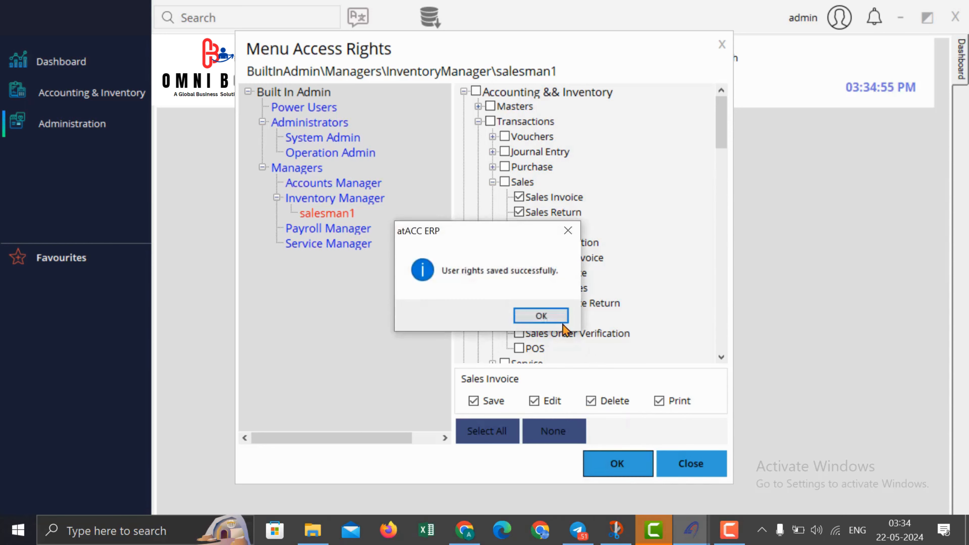
click(535, 315)
click(718, 49)
click(844, 23)
click(864, 34)
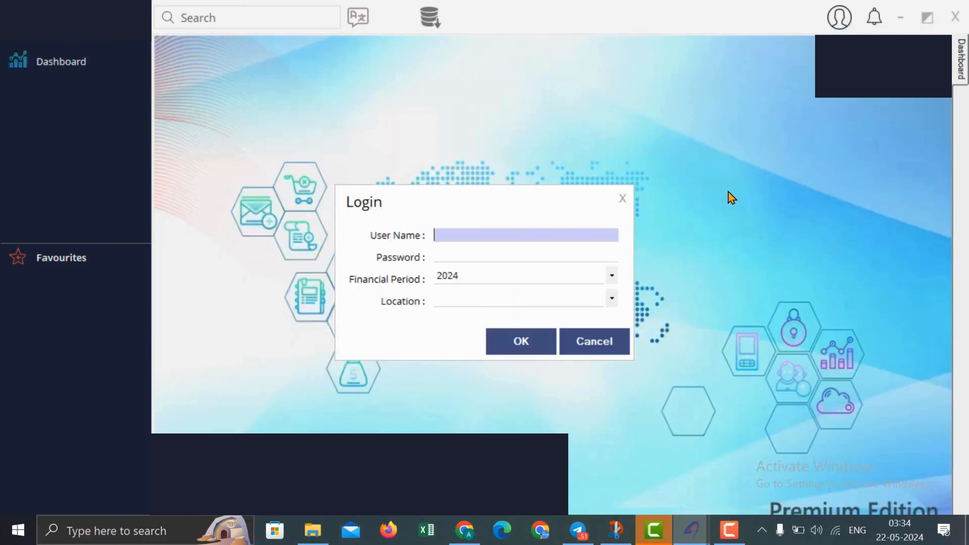
Step: Sign in as salesman1 with its password
text(salesman1)
key(Tab)
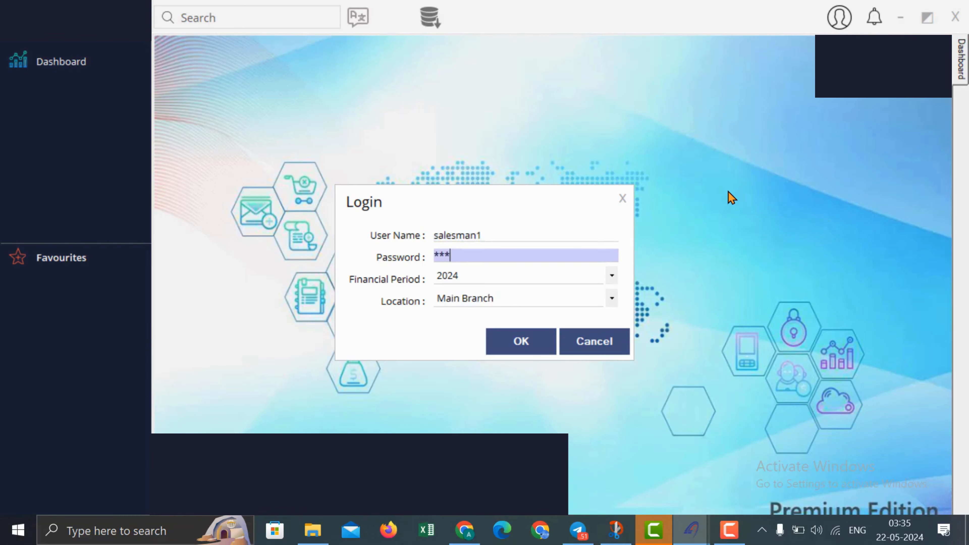
text(*********)
click(520, 342)
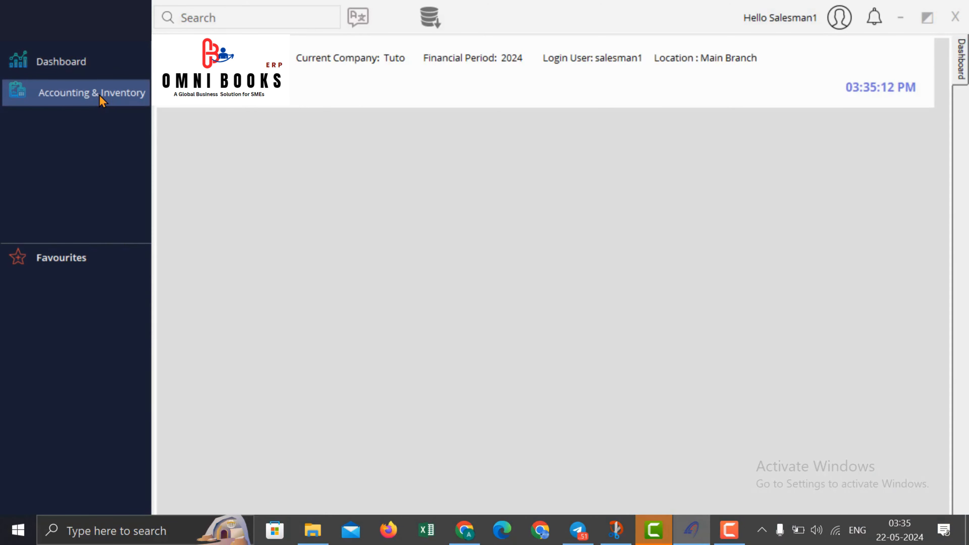
Step: Check that the Sales transaction and report menus list only Sales Invoice and Sales Return
click(101, 101)
mouse_move(245, 108)
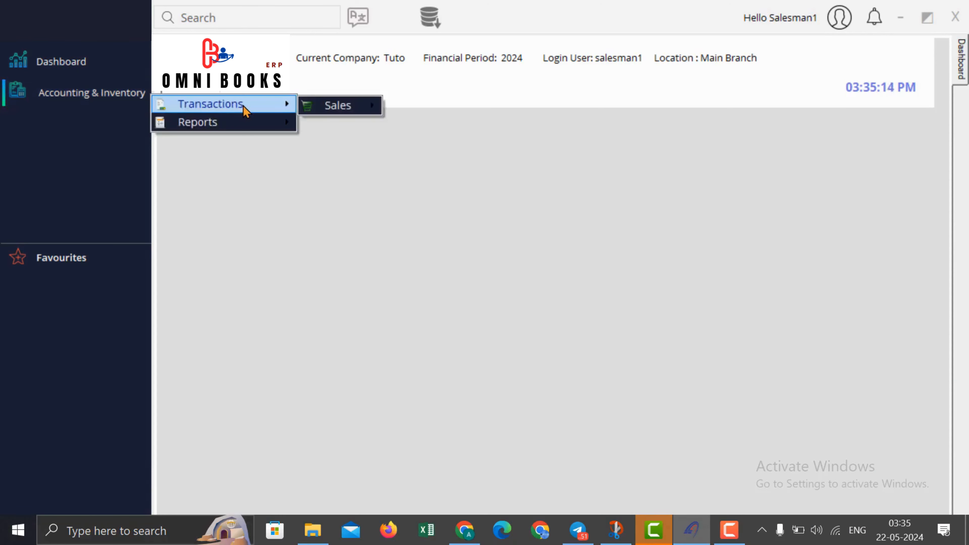
mouse_move(372, 108)
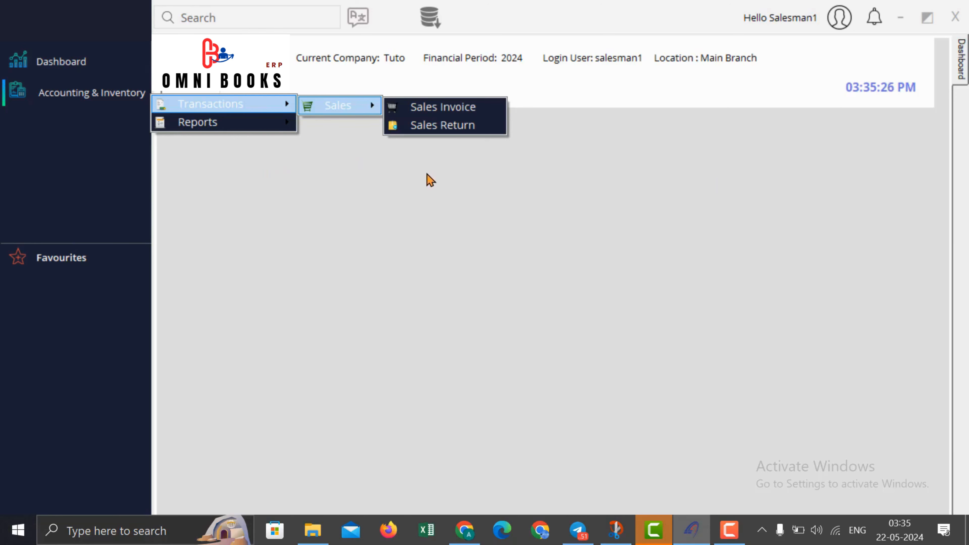
mouse_move(288, 126)
mouse_move(358, 129)
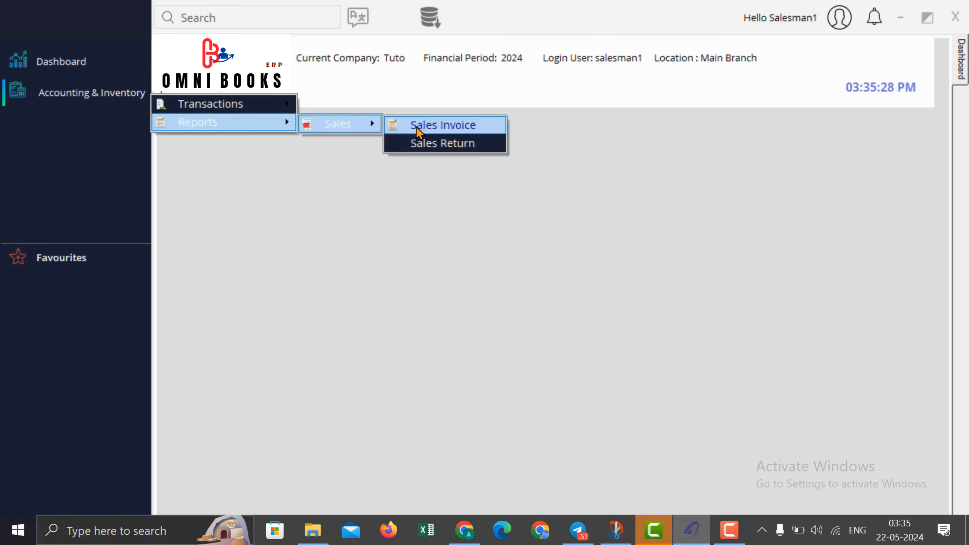
click(420, 144)
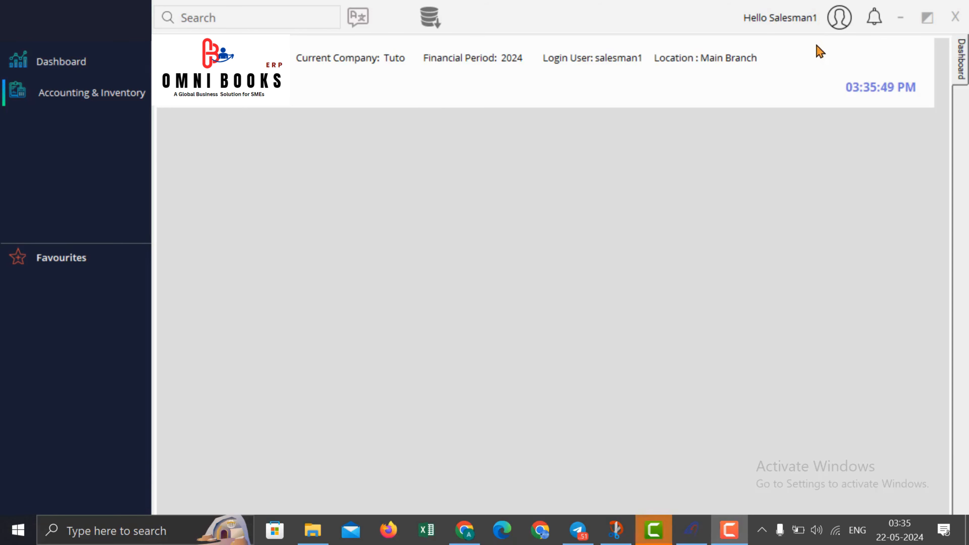
Step: Log out of the salesman session, log back in as admin with its password, and open Administration
click(840, 17)
click(864, 25)
text(admin)
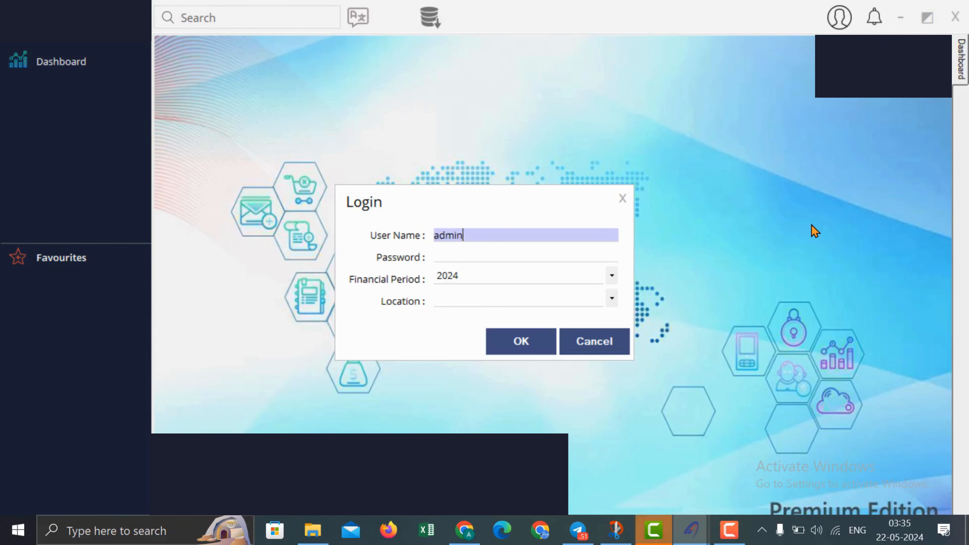
key(Tab)
text(*****)
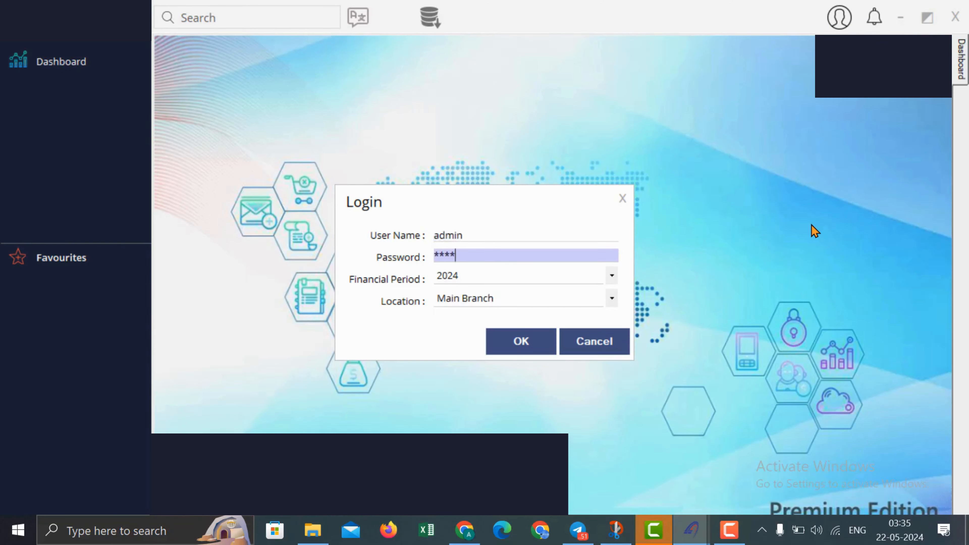
key(Tab)
key(Return)
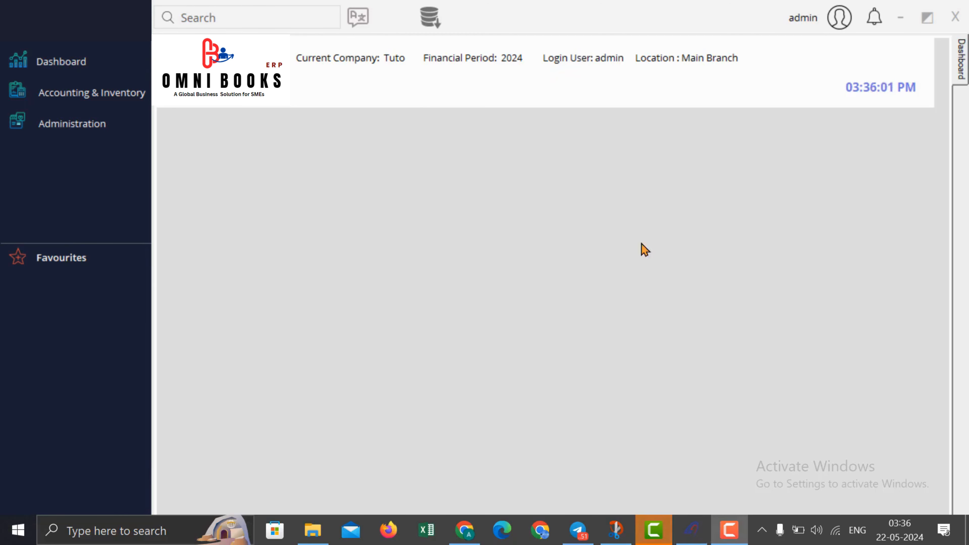
click(114, 124)
Step: Open User Settings and load the options for login user salesman1
mouse_move(264, 130)
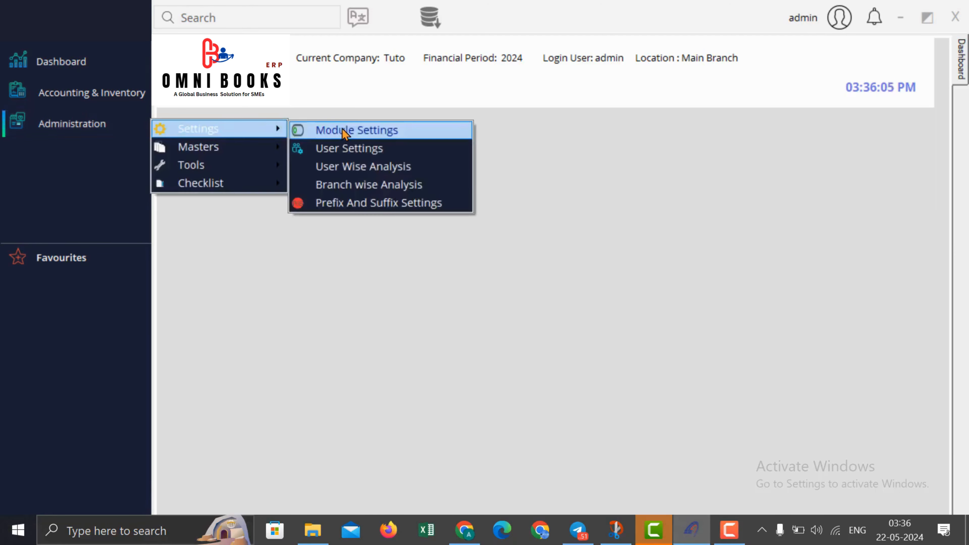
click(346, 149)
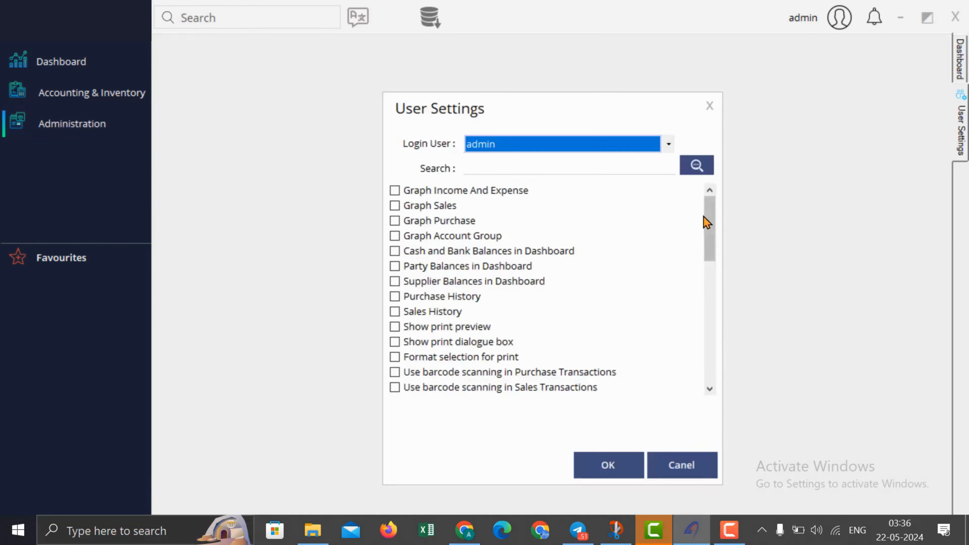
click(617, 143)
click(601, 176)
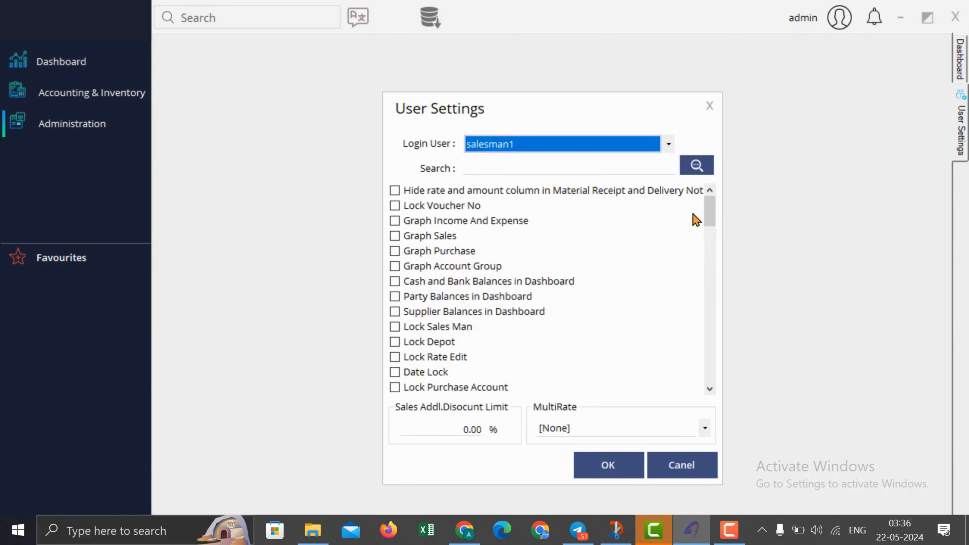
mouse_move(714, 211)
mouse_down()
mouse_move(714, 256)
mouse_move(708, 198)
mouse_up()
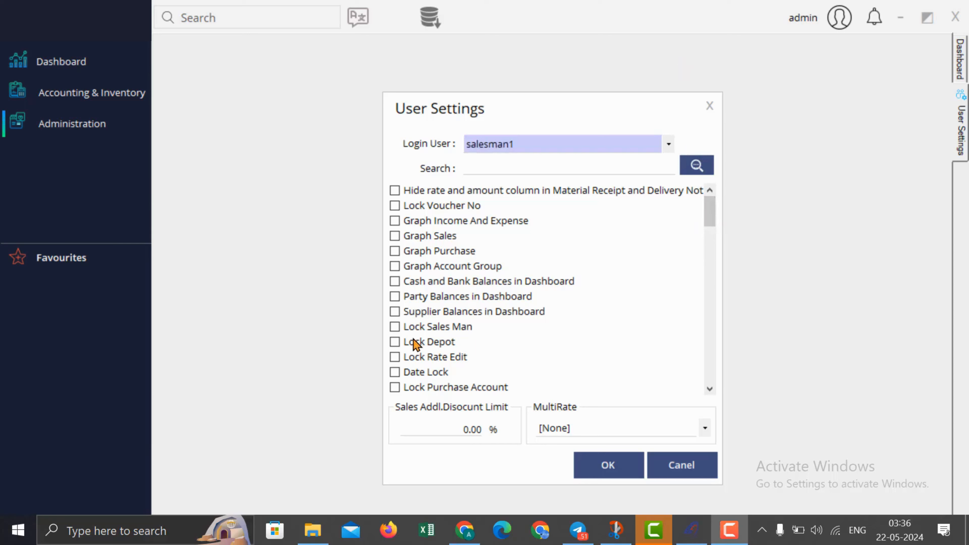
Step: Go through salesman1's Lock Sales Man, Lock Depot, Lock Rate Edit, discount limit and graph options
click(427, 328)
click(425, 343)
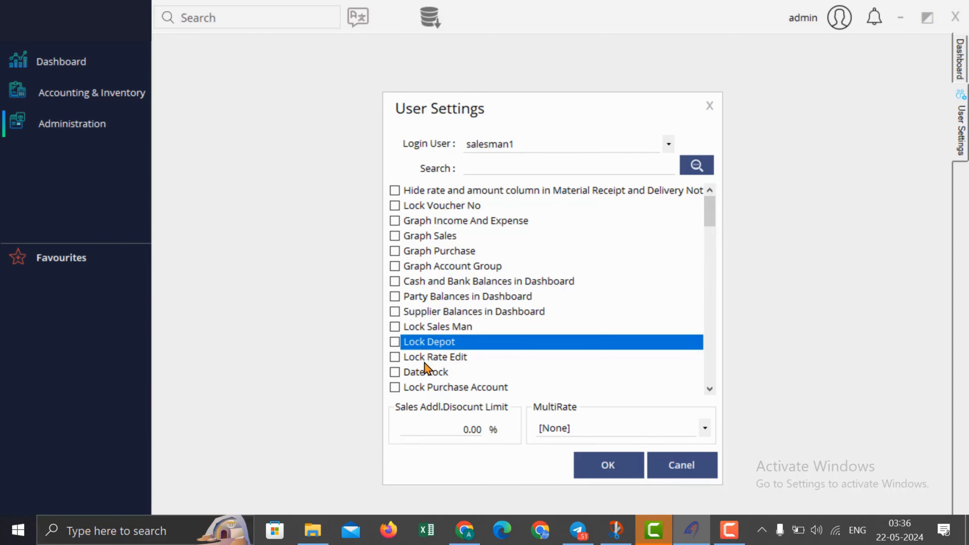
click(432, 360)
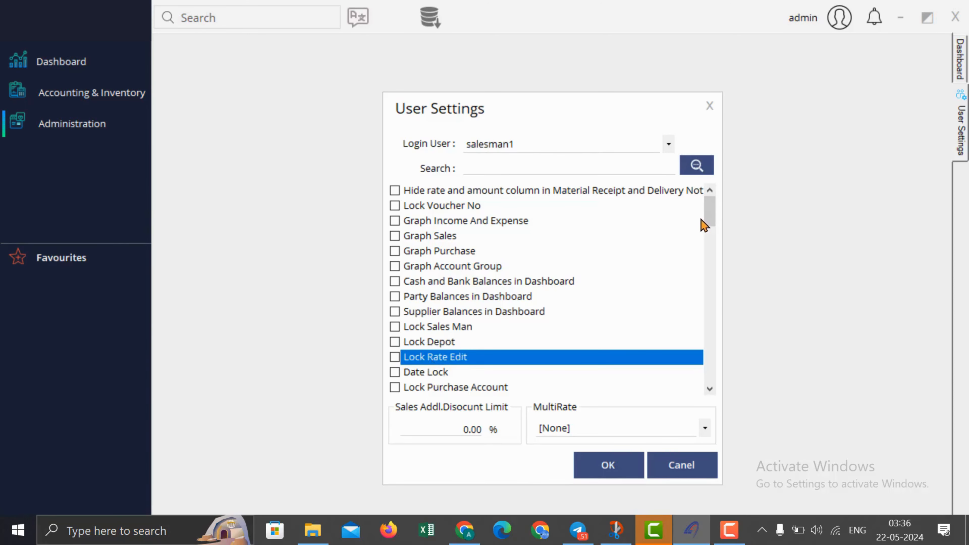
click(433, 431)
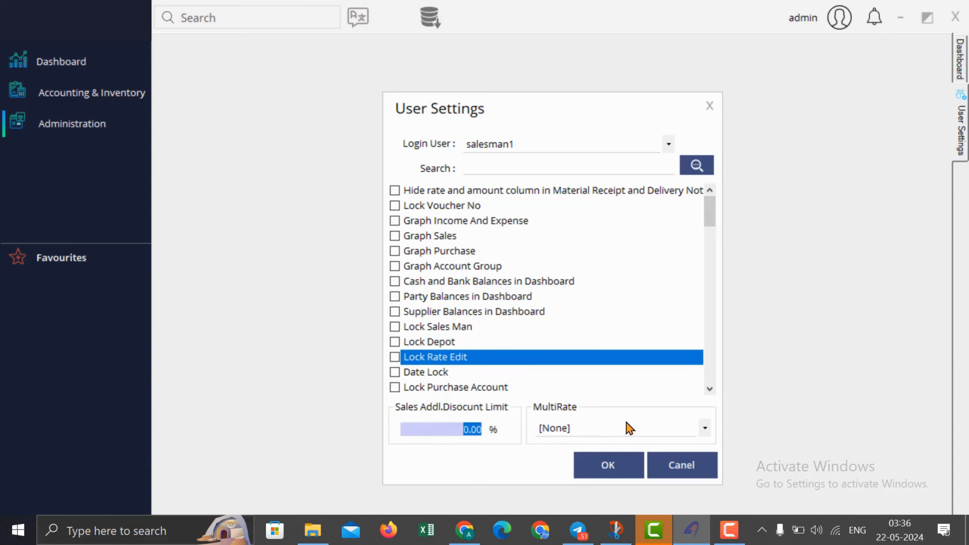
drag(714, 220, 675, 207)
click(435, 221)
click(426, 235)
click(431, 252)
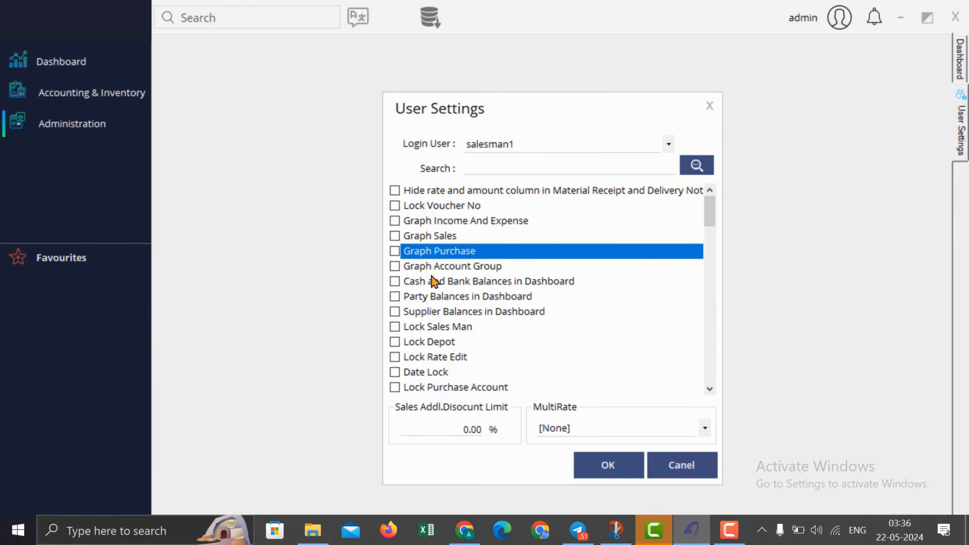
click(522, 147)
Step: For admin, tick the Income/Expense, Sales, Purchase, Account Group graphs and Cash/Bank, Party, Supplier balances
click(523, 162)
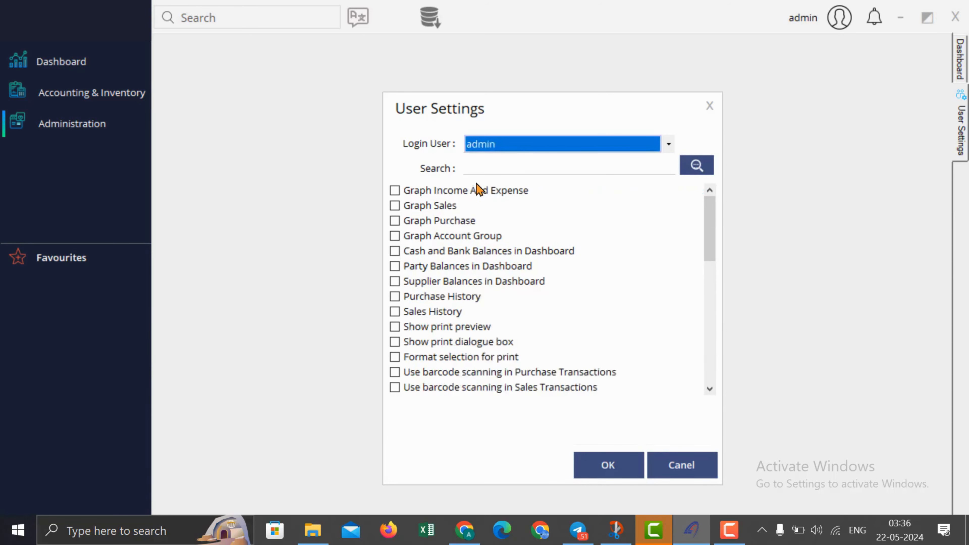
click(477, 187)
click(445, 205)
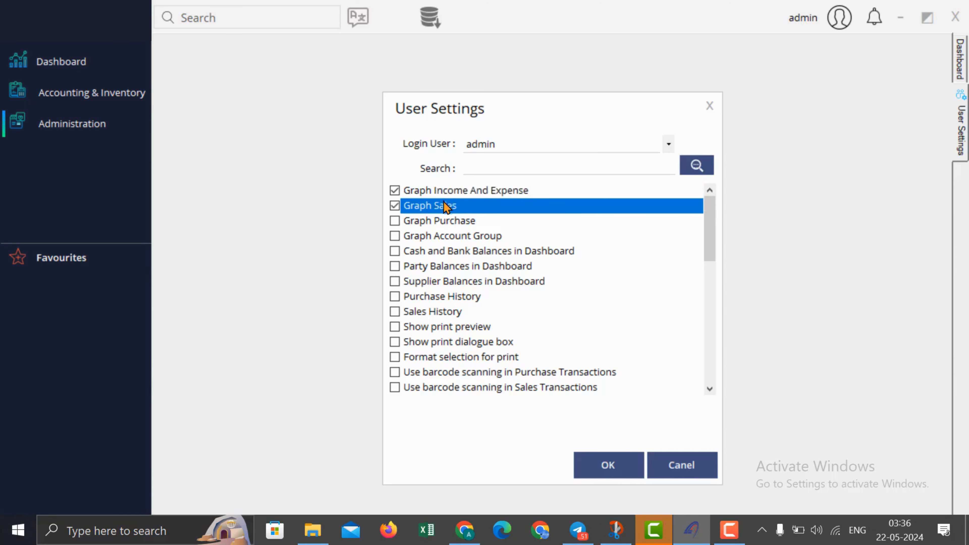
click(441, 222)
click(440, 234)
click(439, 257)
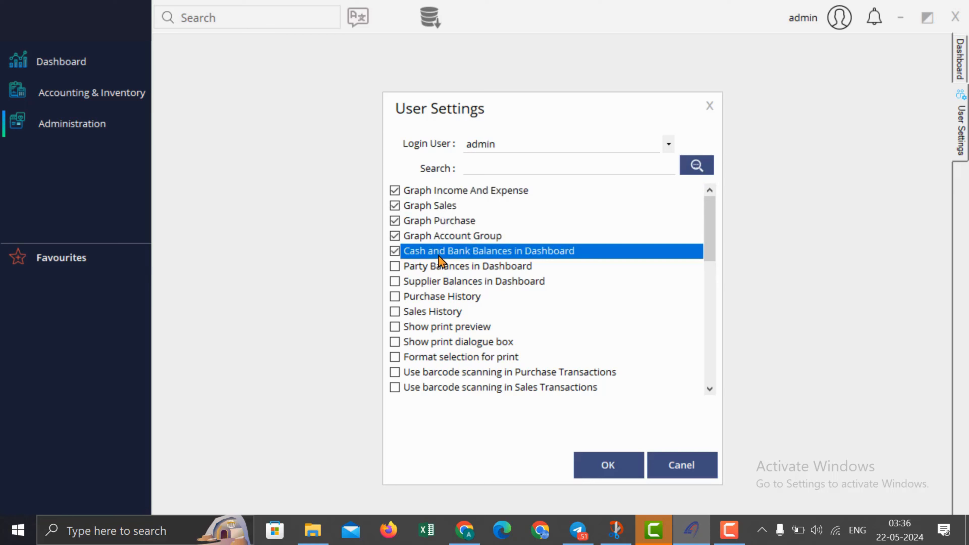
click(425, 268)
click(428, 282)
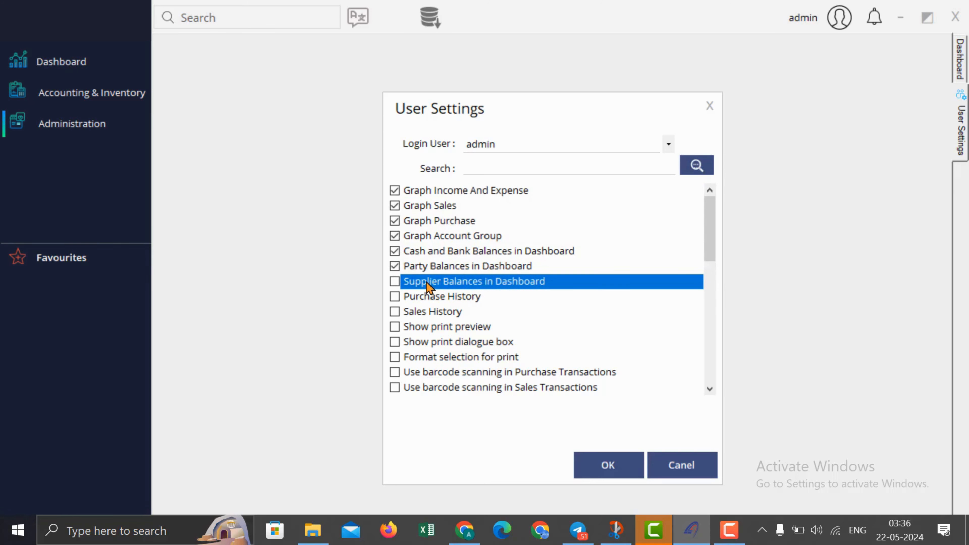
Step: Save the admin user settings, acknowledge the confirmation, and close the dialog
click(454, 330)
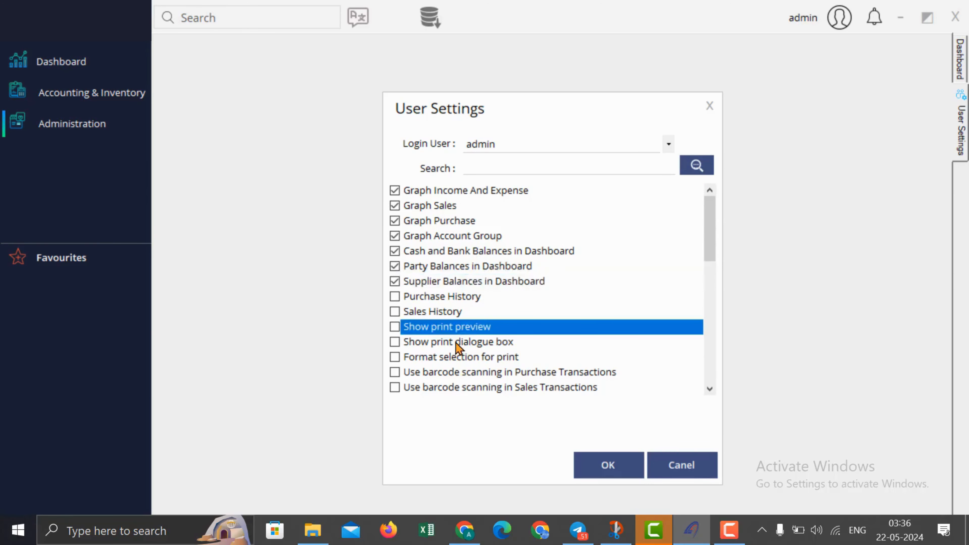
drag(710, 235, 553, 245)
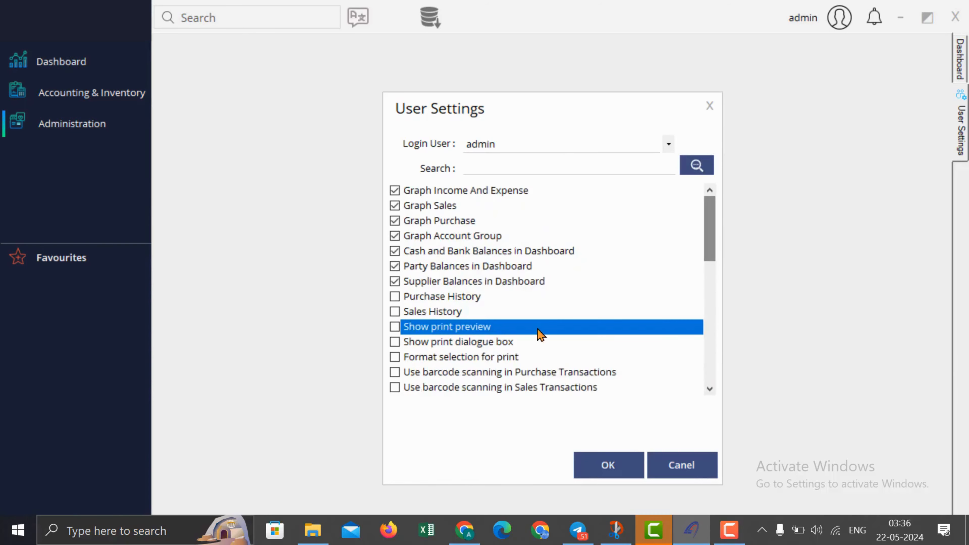
click(609, 465)
click(513, 315)
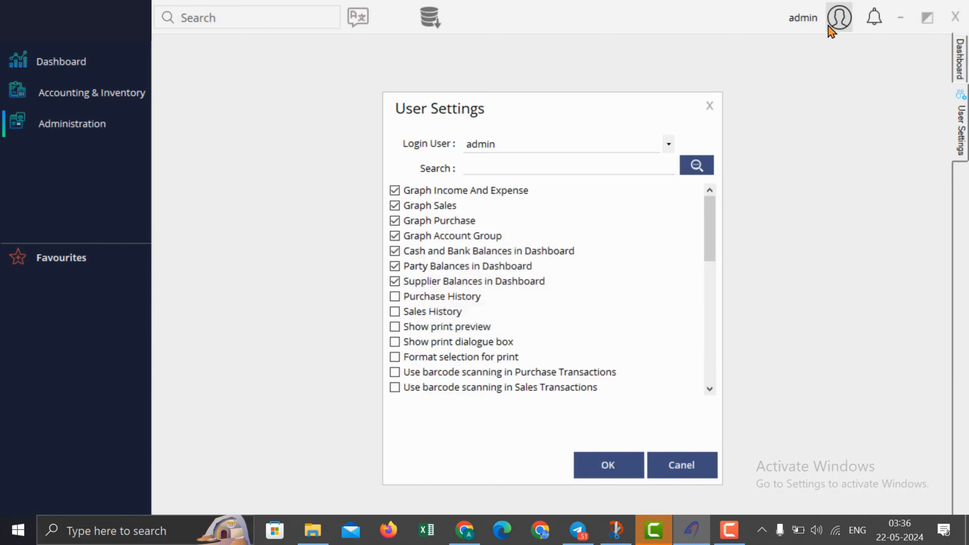
click(720, 101)
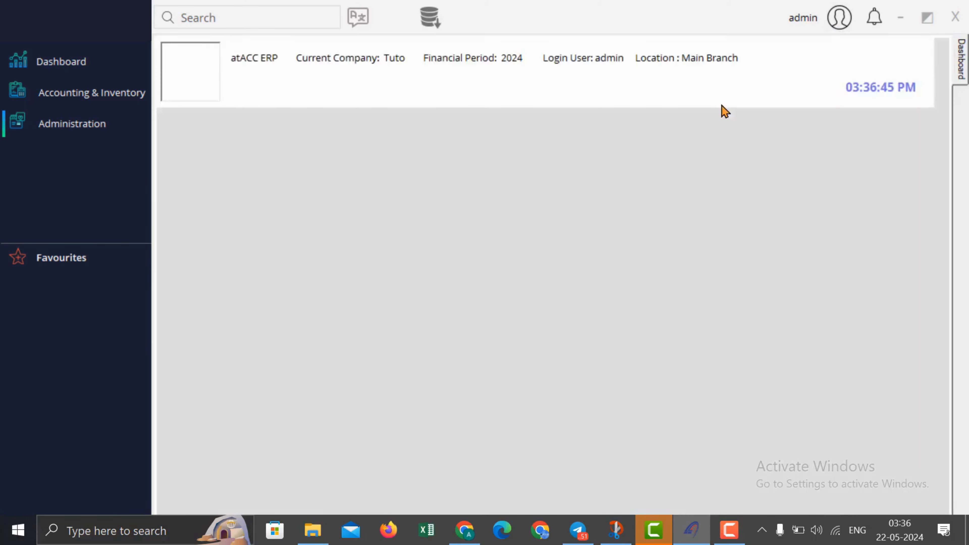
Step: Log in again as admin at Main Branch and scroll the dashboard's new graph and balance panels
click(840, 23)
click(847, 91)
text(a)
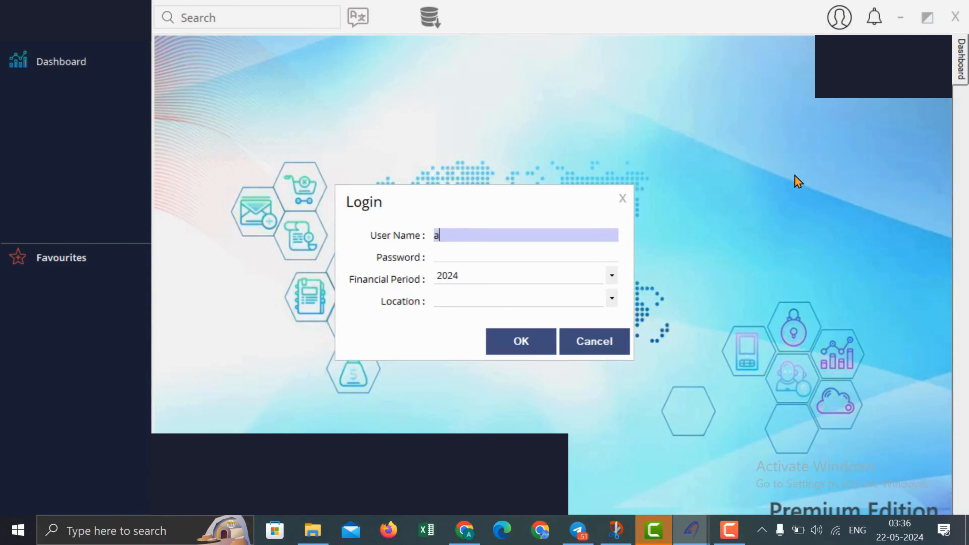
text(dmin)
key(Tab)
text(*****)
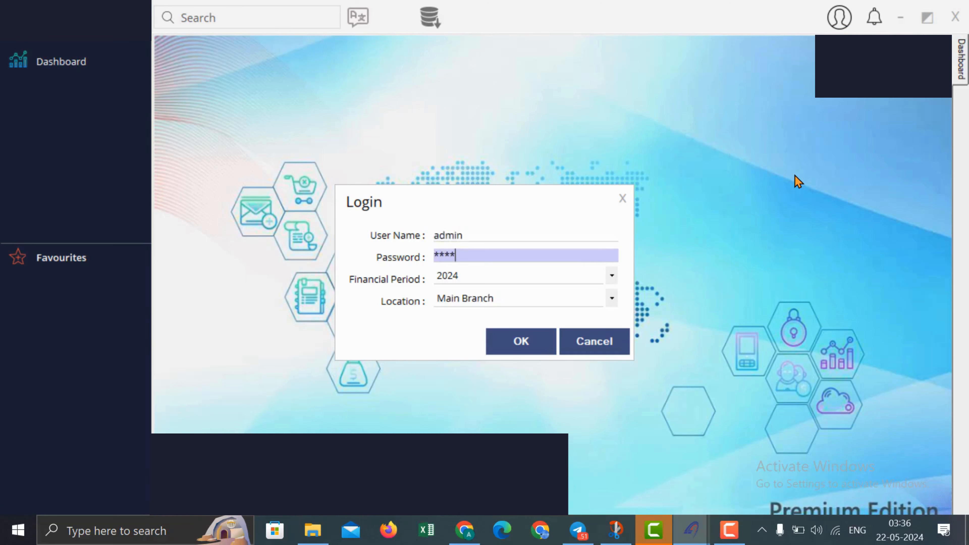
key(Tab)
key(Return)
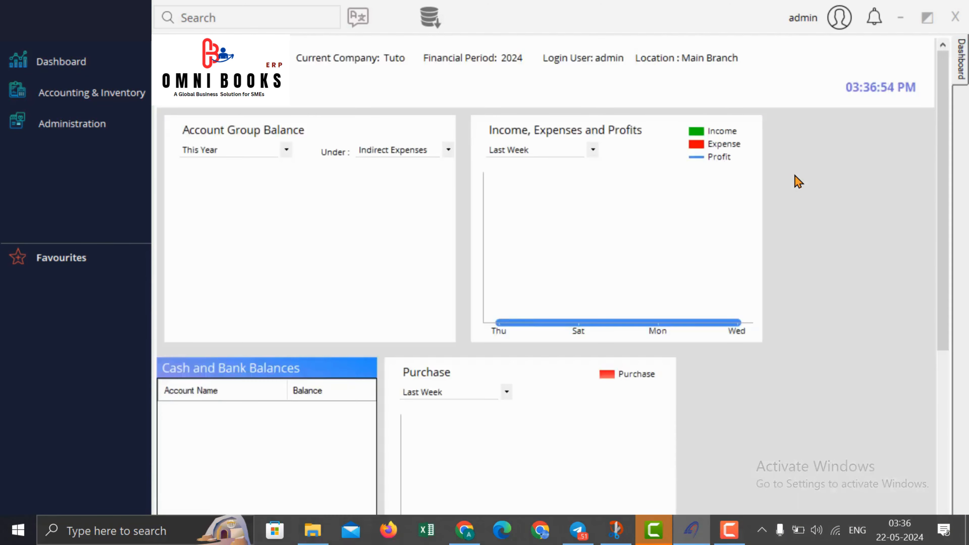
scroll(643, 217, down, 6)
scroll(645, 217, up, 6)
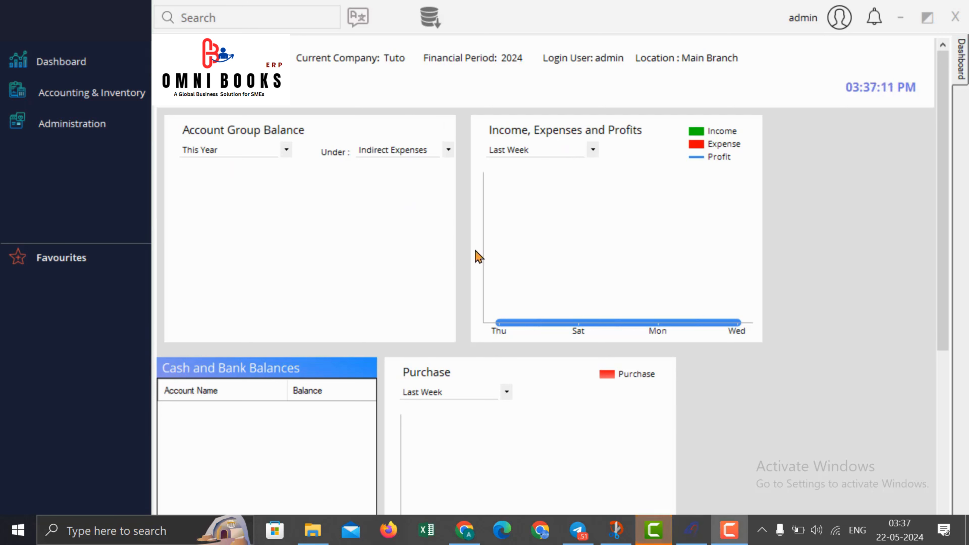
Step: Expand Accounting & Inventory and browse the Masters, Transactions and Reports submenus
click(108, 93)
mouse_move(217, 102)
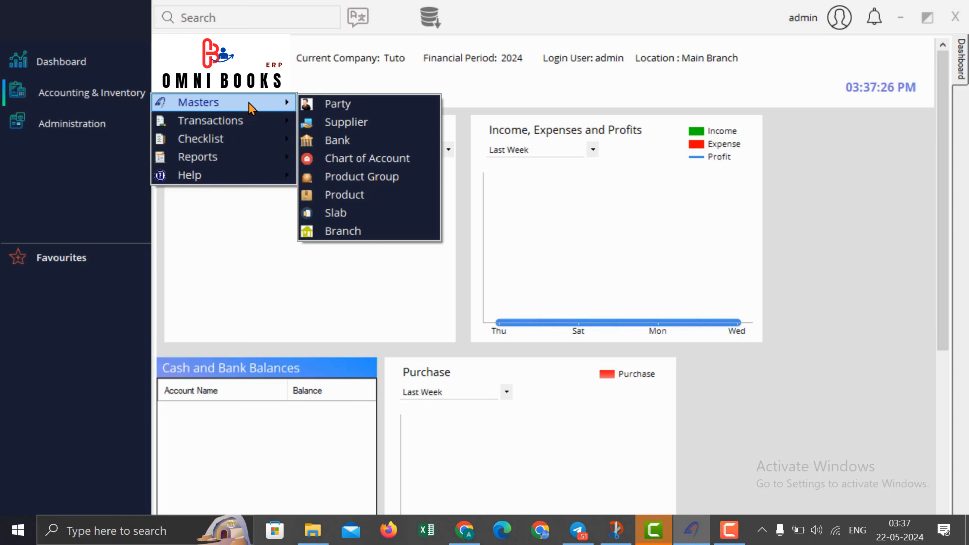
mouse_move(248, 119)
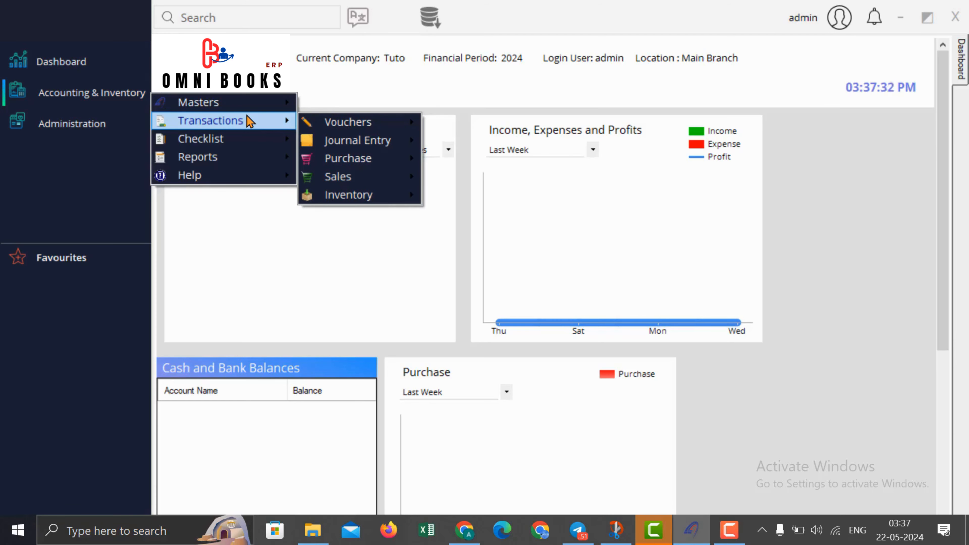
mouse_move(231, 158)
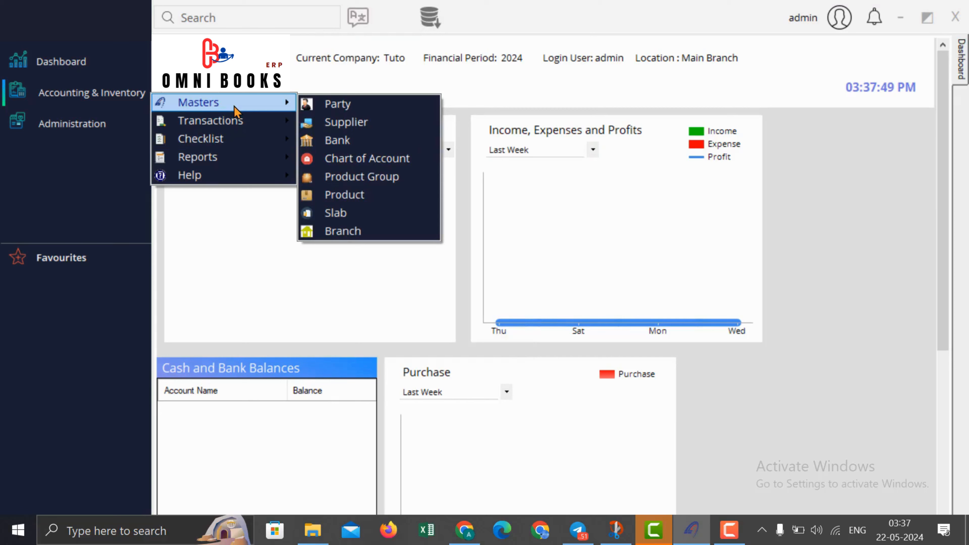
Step: Open the Party master and enter the name Customer1 for party PRT1
click(335, 111)
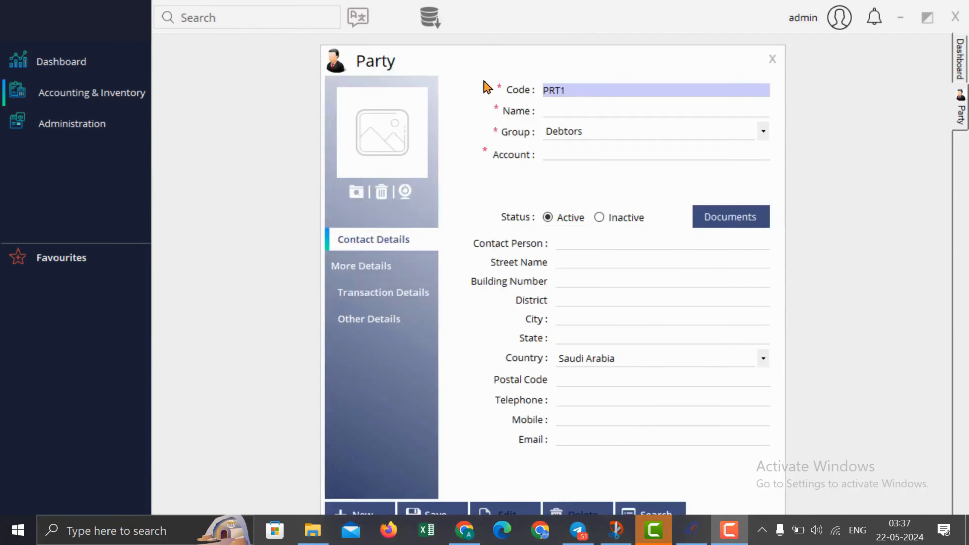
click(627, 115)
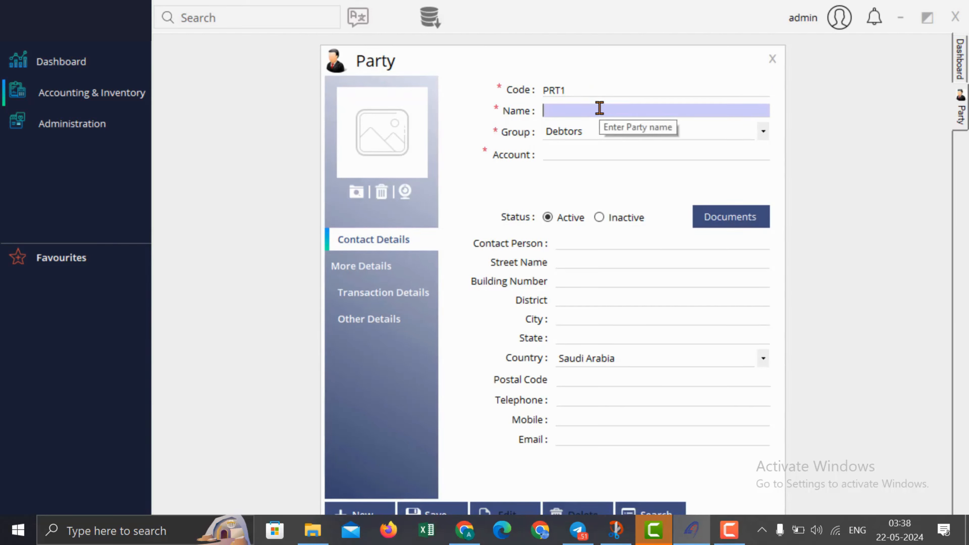
click(594, 91)
click(572, 110)
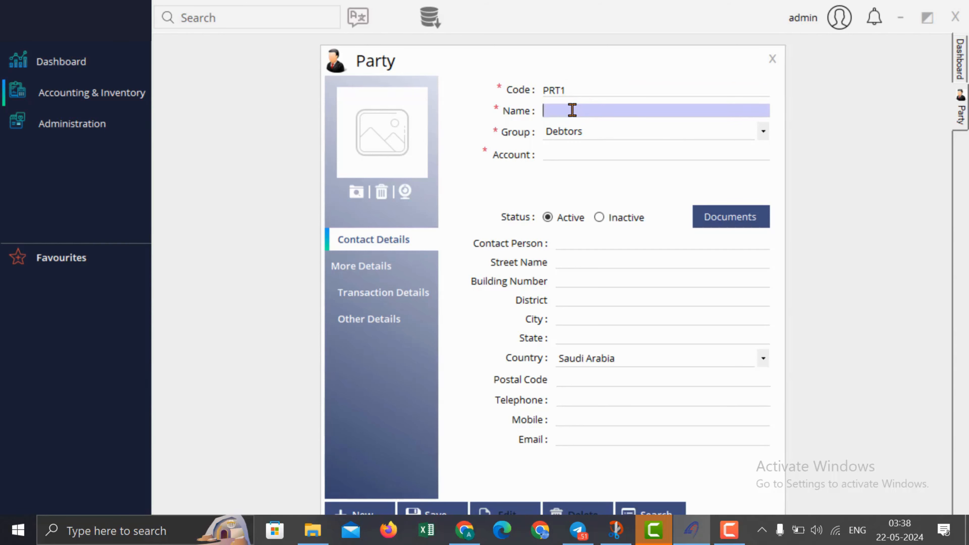
text(Customer1)
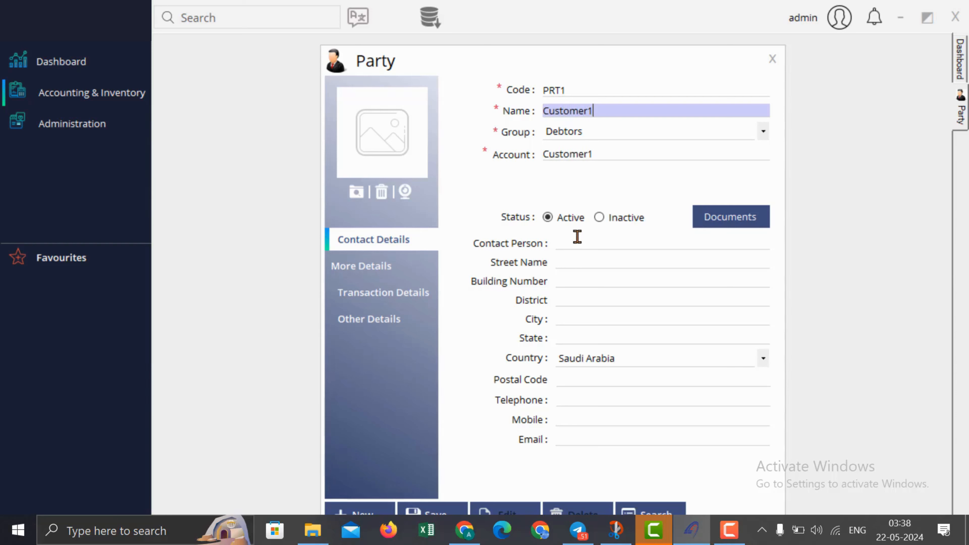
Step: Fill Contact Person, Street Name and Building Number with xx
click(584, 247)
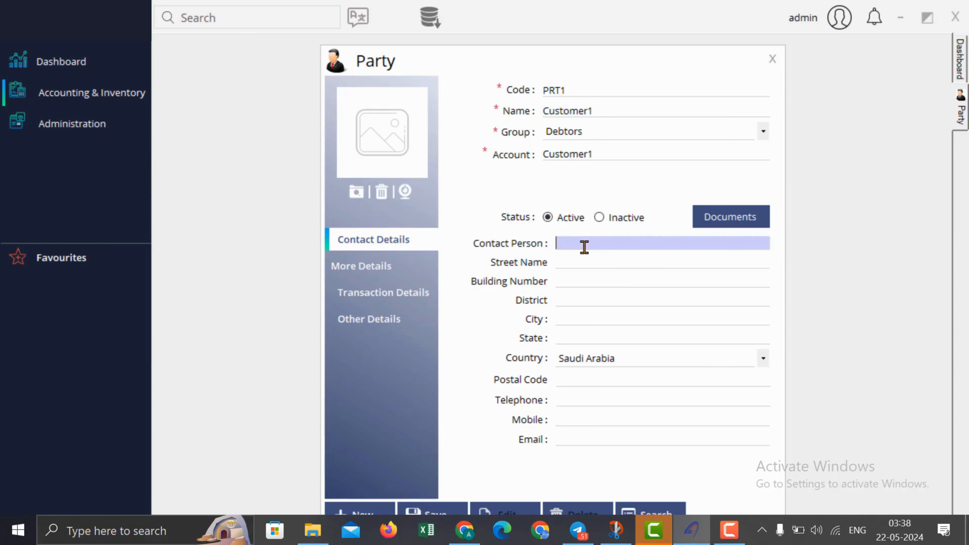
text(xx)
click(583, 259)
text(xx)
click(583, 283)
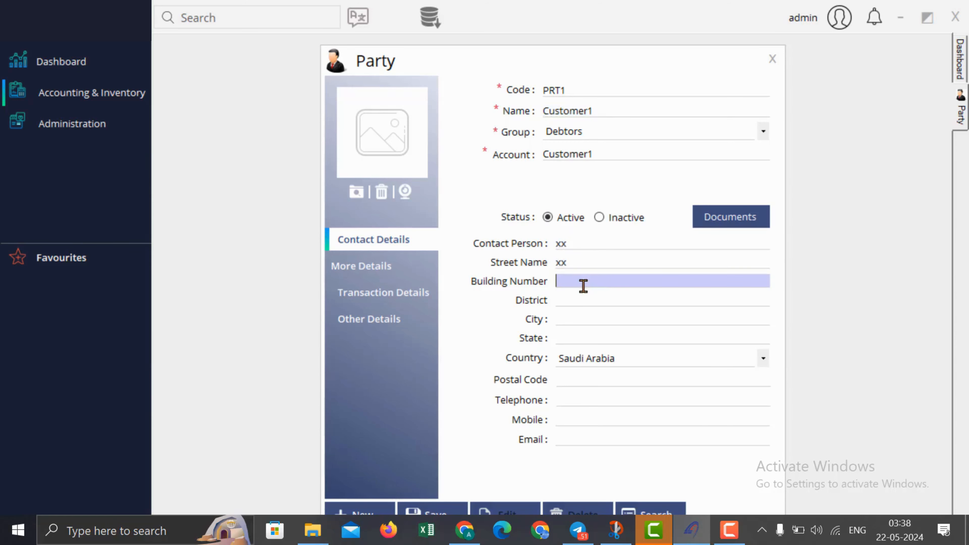
text(xx)
click(732, 227)
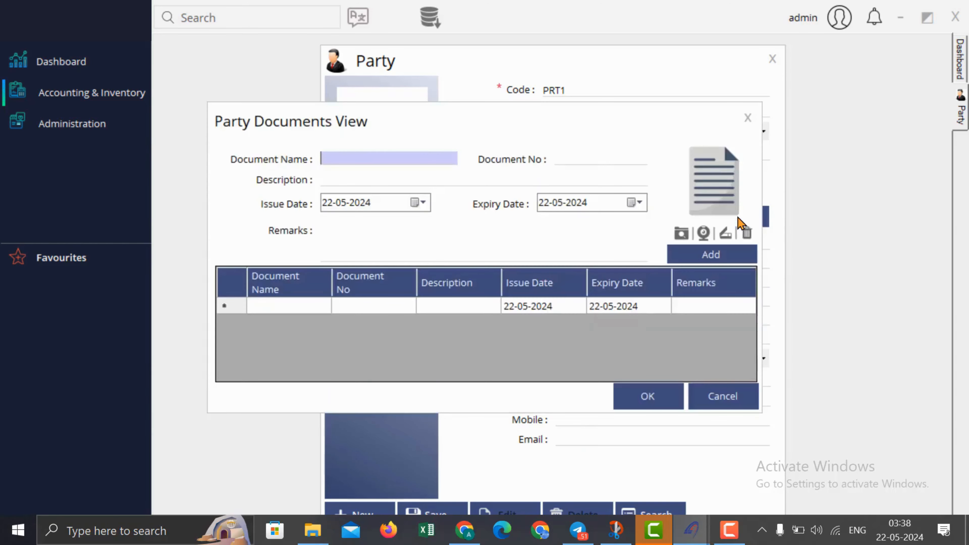
text(xxx)
click(576, 154)
text(xxx)
click(424, 180)
text(xx)
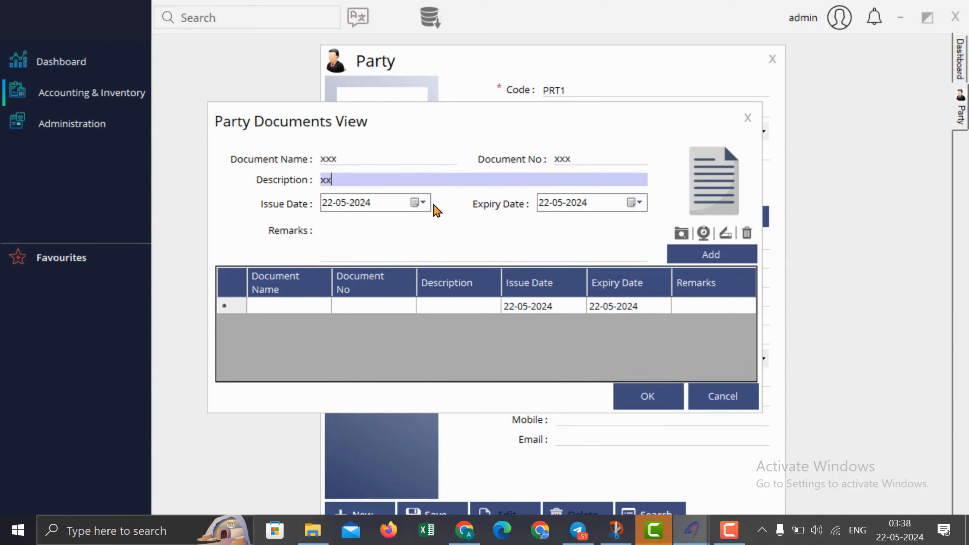
click(426, 204)
click(480, 212)
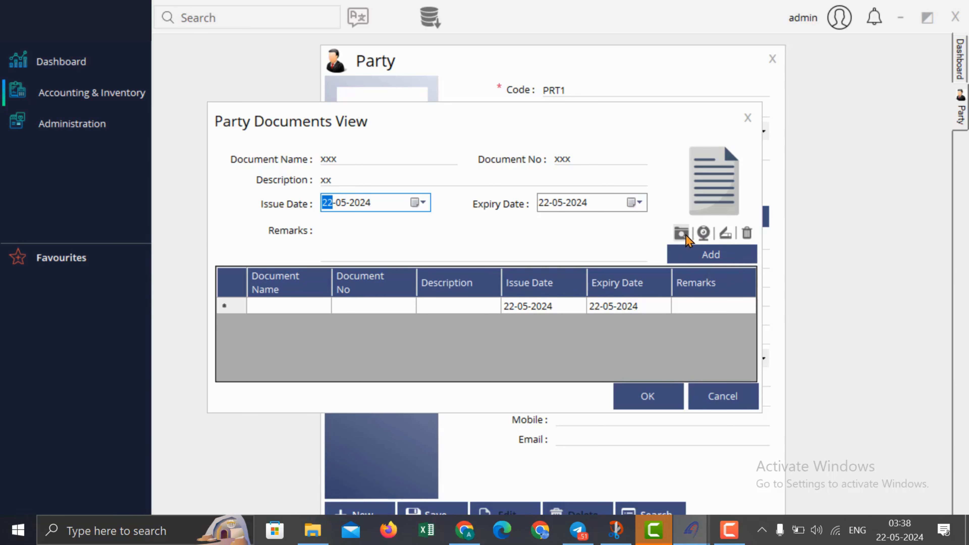
click(749, 118)
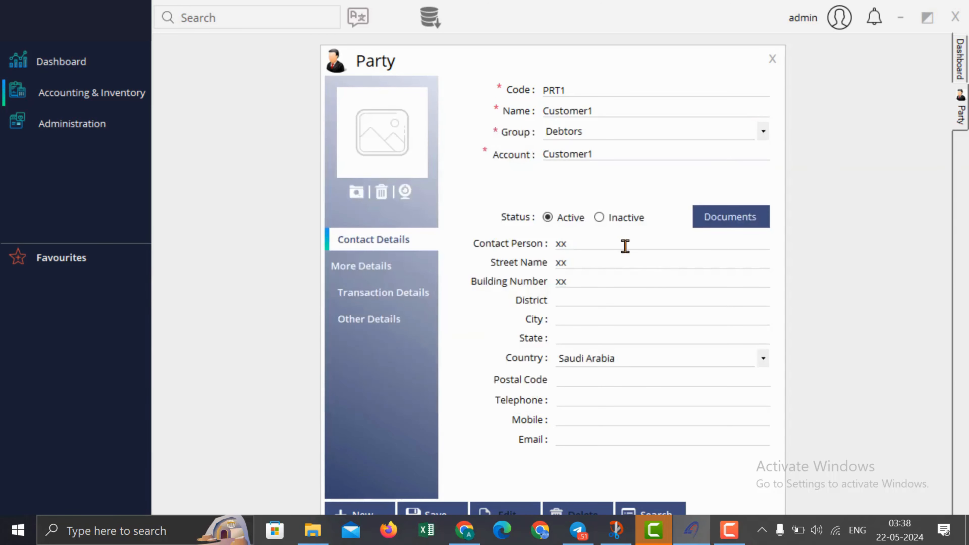
Step: Review Customer1's More, Transaction (type, credit limit, day limit, due days) and Other Details sections
click(362, 272)
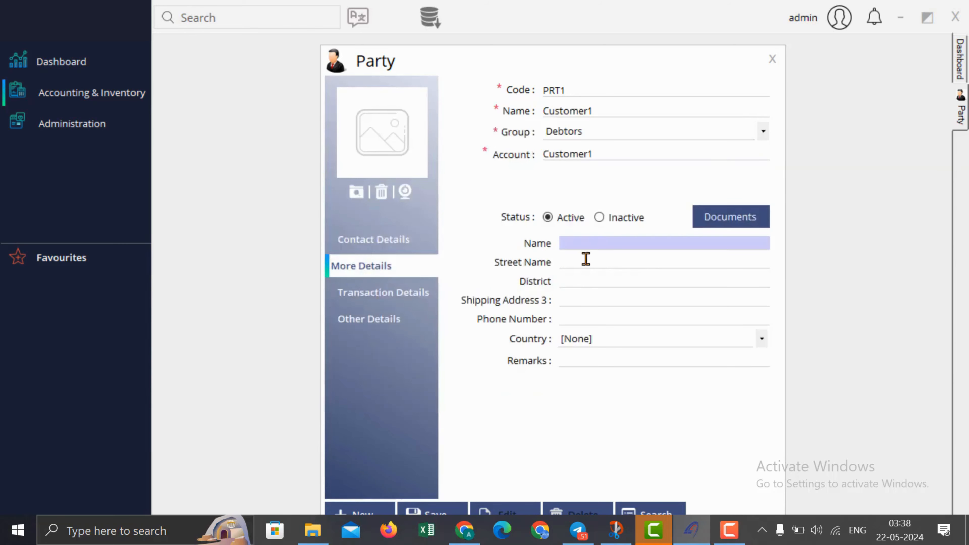
click(381, 296)
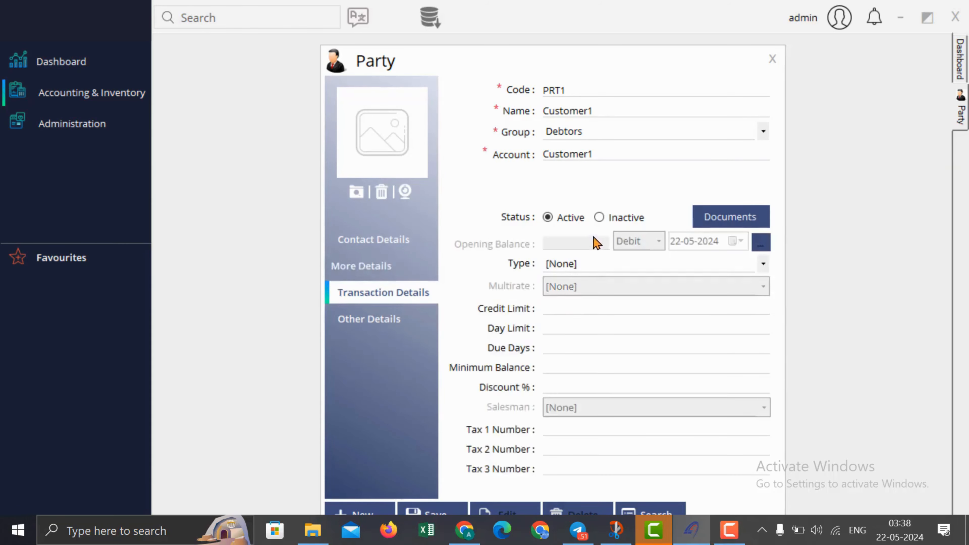
click(580, 266)
click(573, 312)
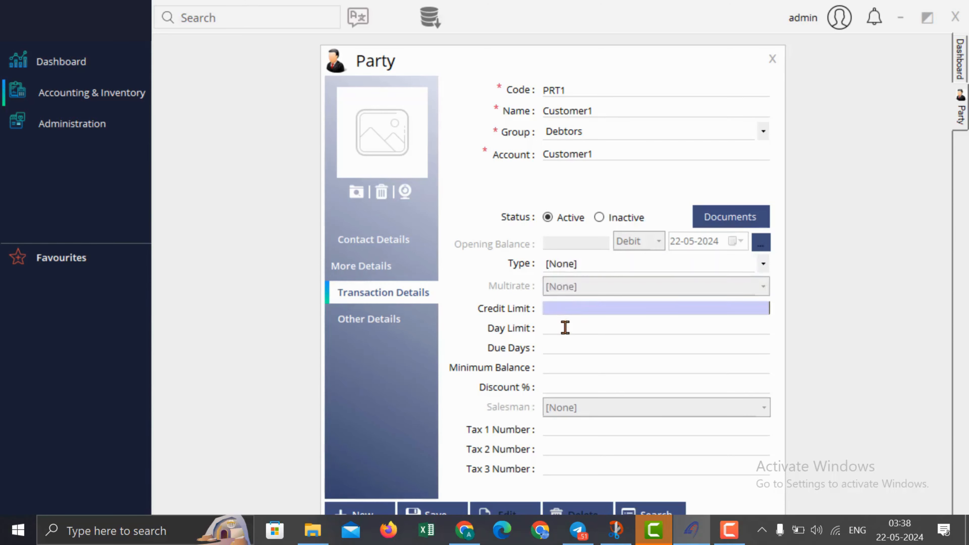
click(565, 327)
click(561, 346)
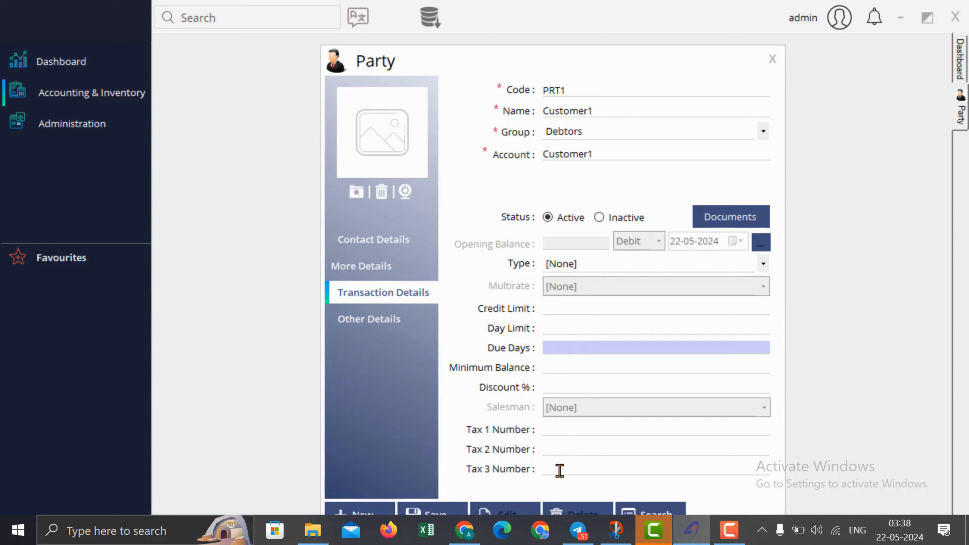
click(381, 325)
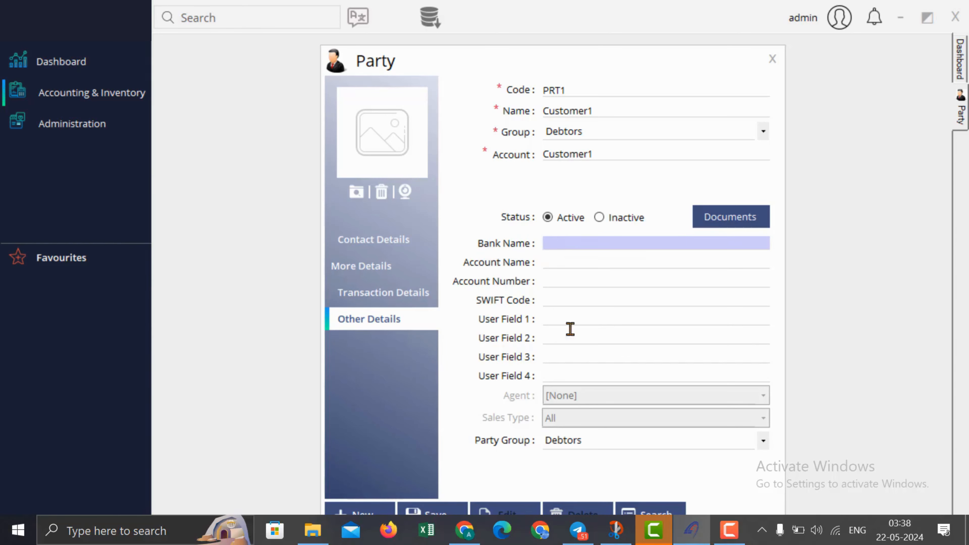
click(385, 268)
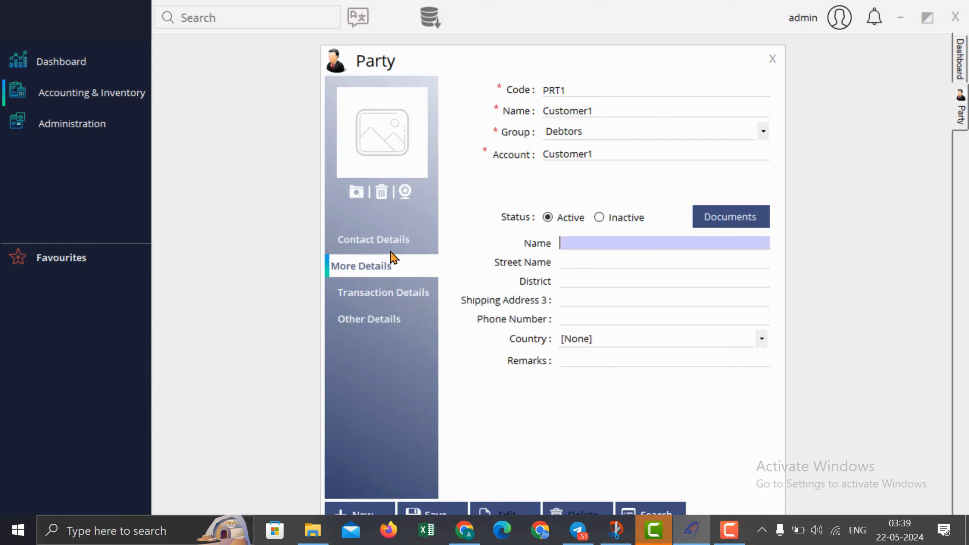
click(391, 248)
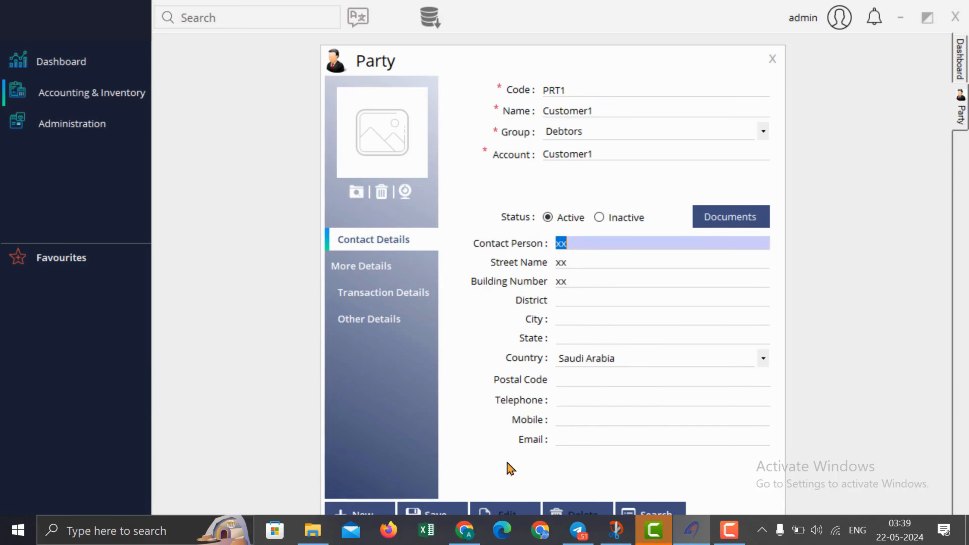
Step: Save Customer1, acknowledge the confirmation, and close the Party form
click(440, 508)
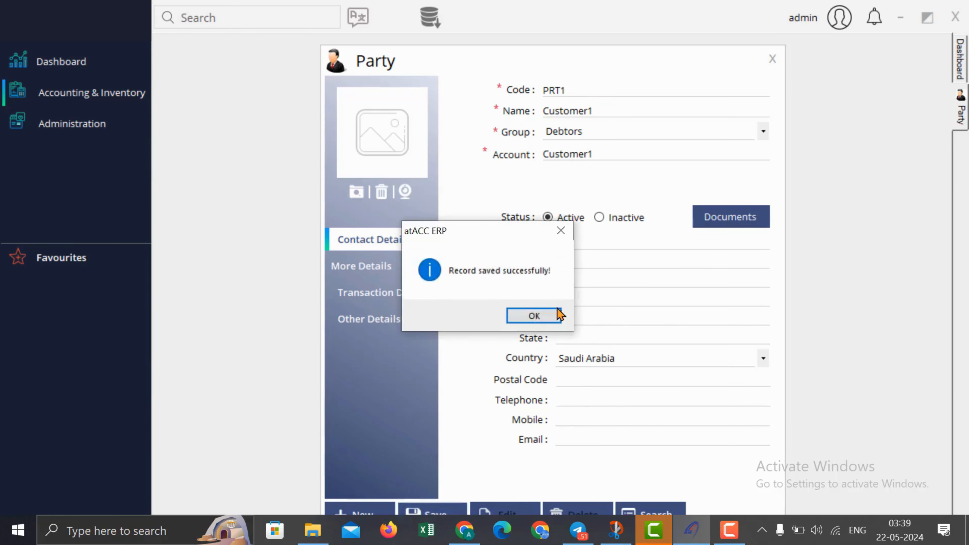
click(550, 316)
click(773, 59)
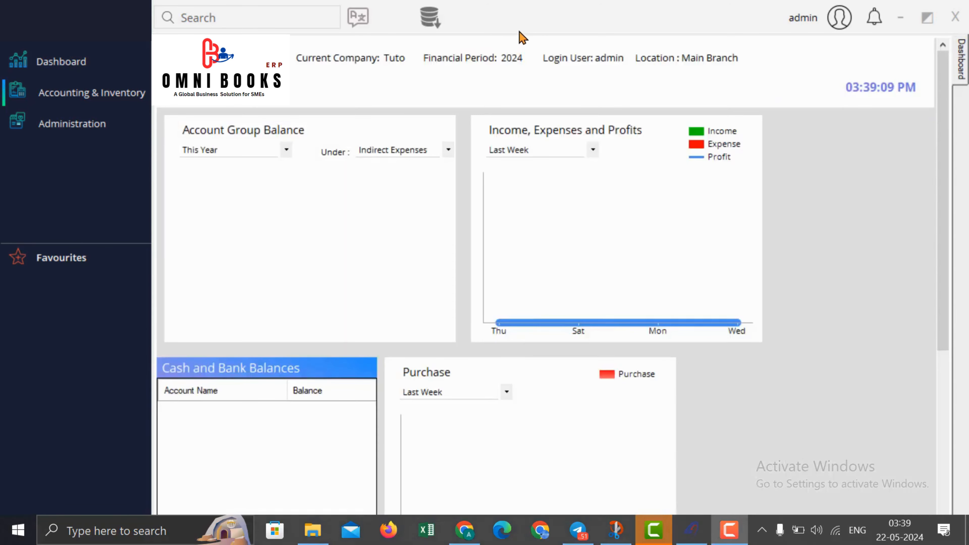
Step: Open the Supplier master and look through its other and transaction detail sections
click(101, 99)
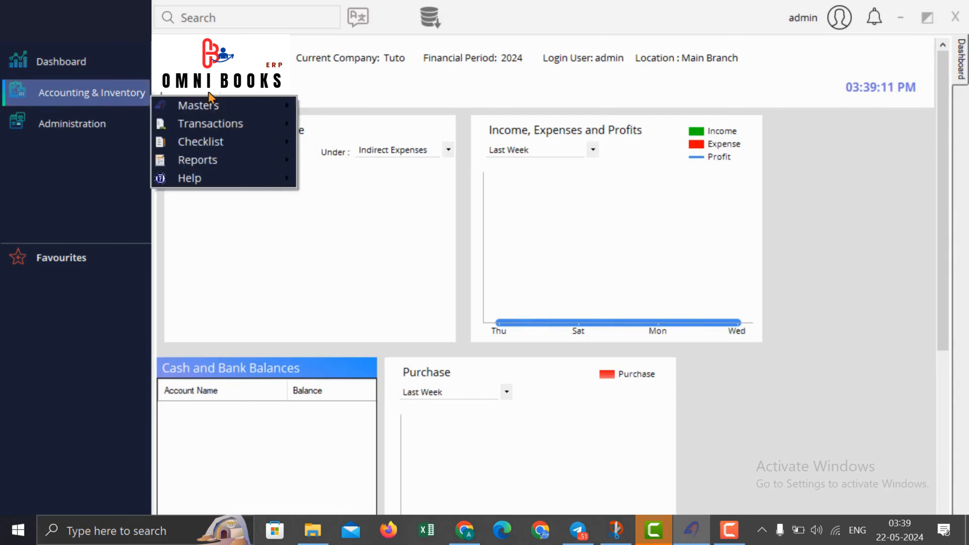
mouse_move(242, 105)
click(361, 126)
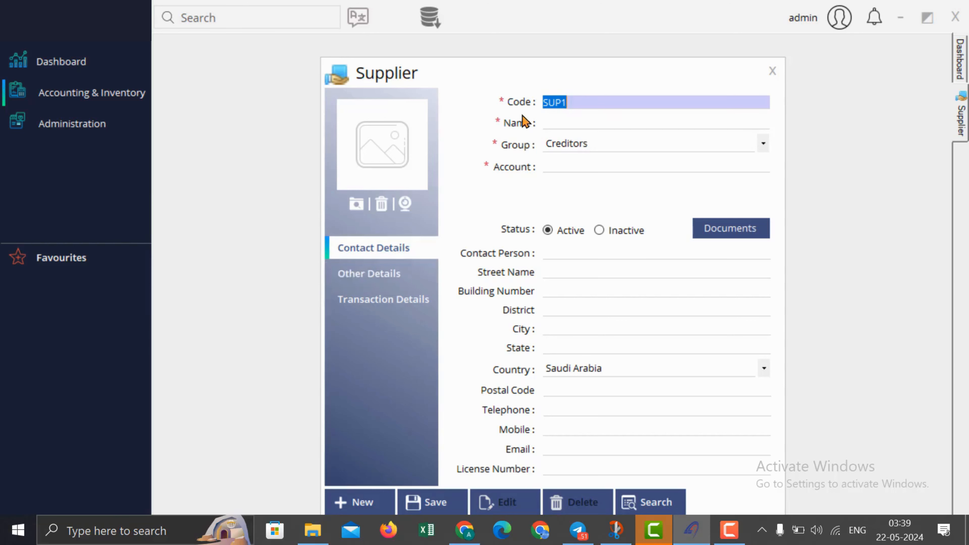
click(417, 277)
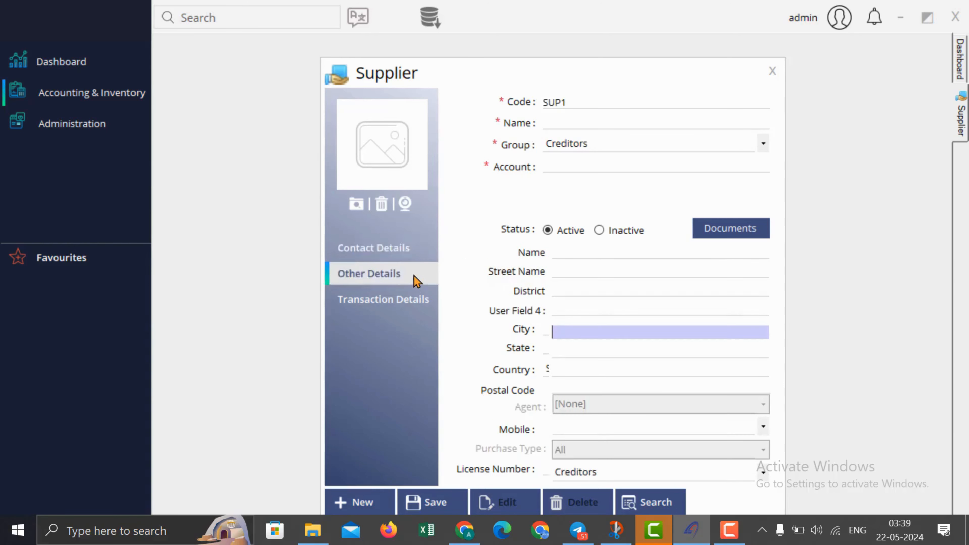
click(395, 302)
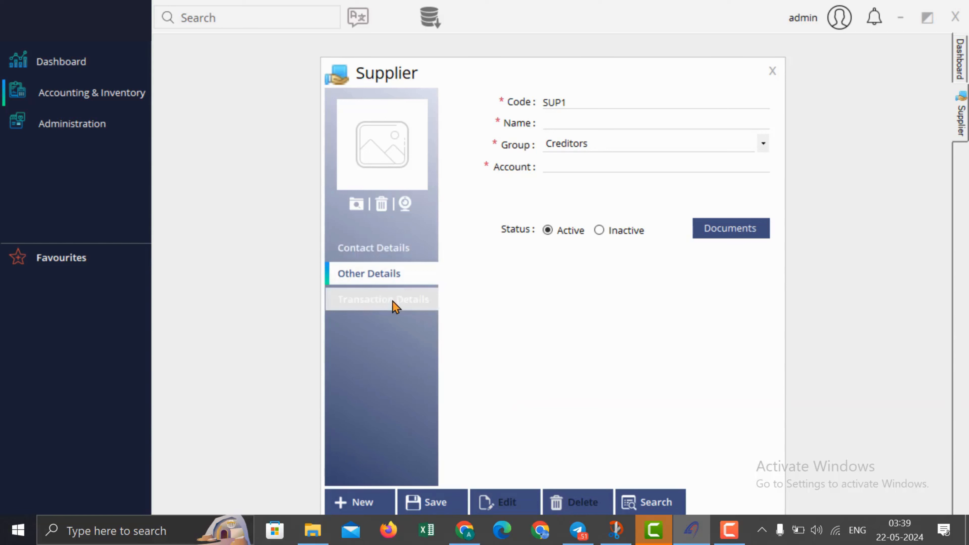
click(402, 282)
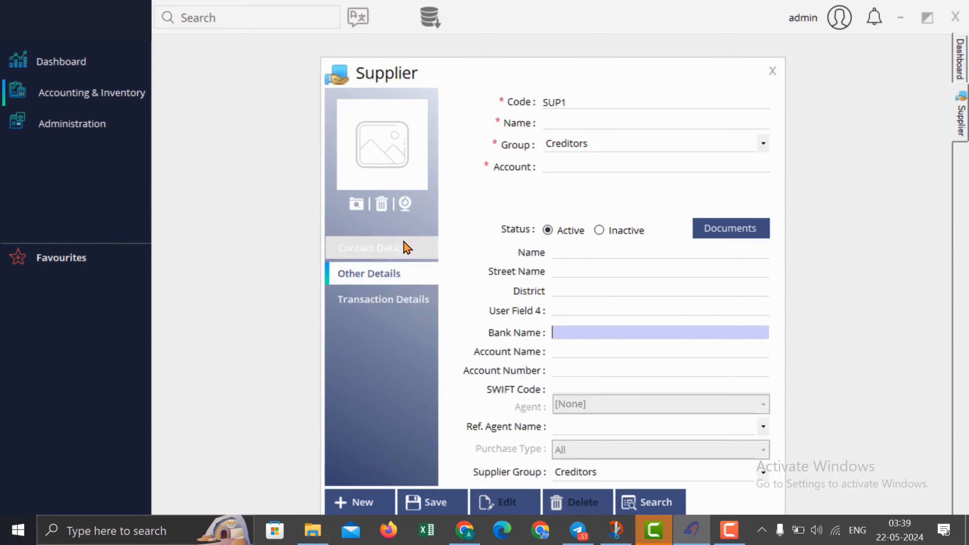
click(405, 246)
Step: Name supplier SUP1 'Supplier1' and save it
click(565, 122)
text(S)
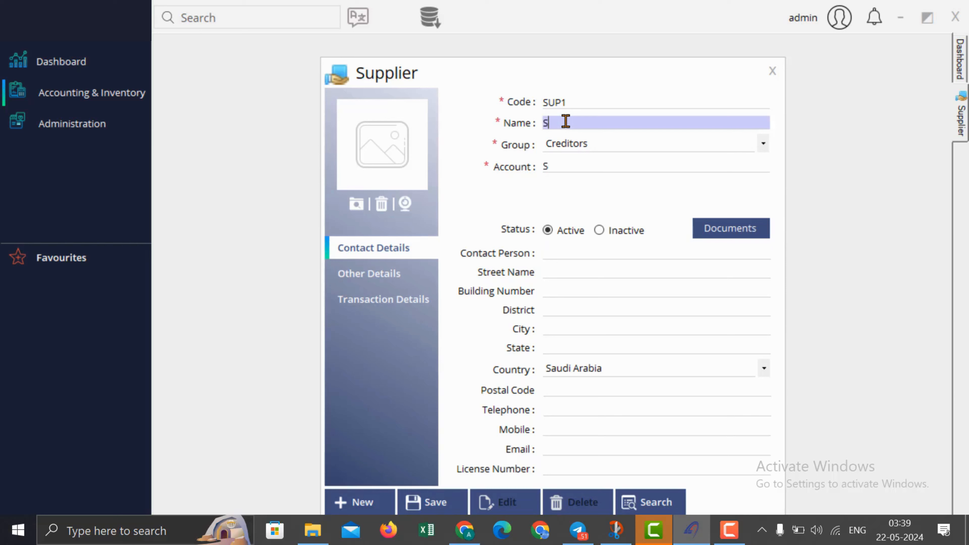
text(upplier1)
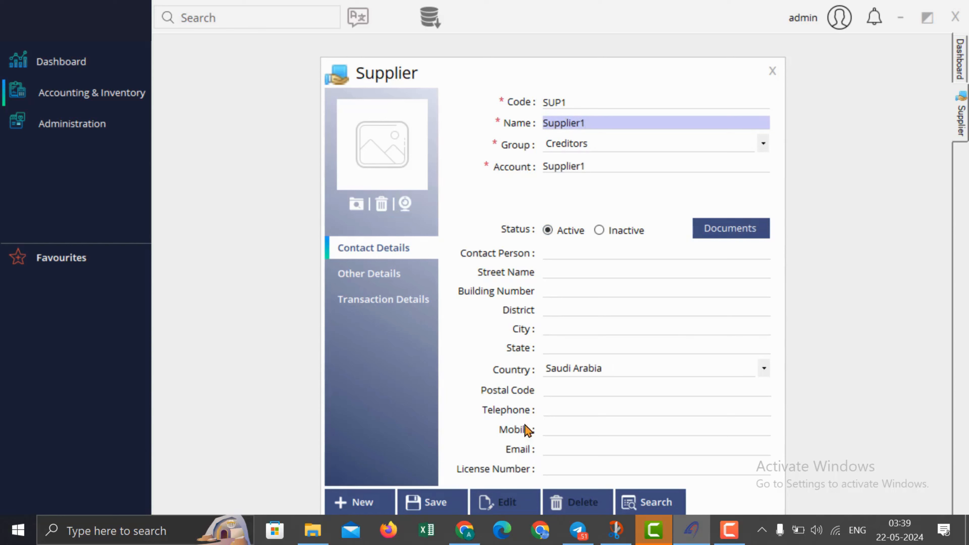
click(432, 496)
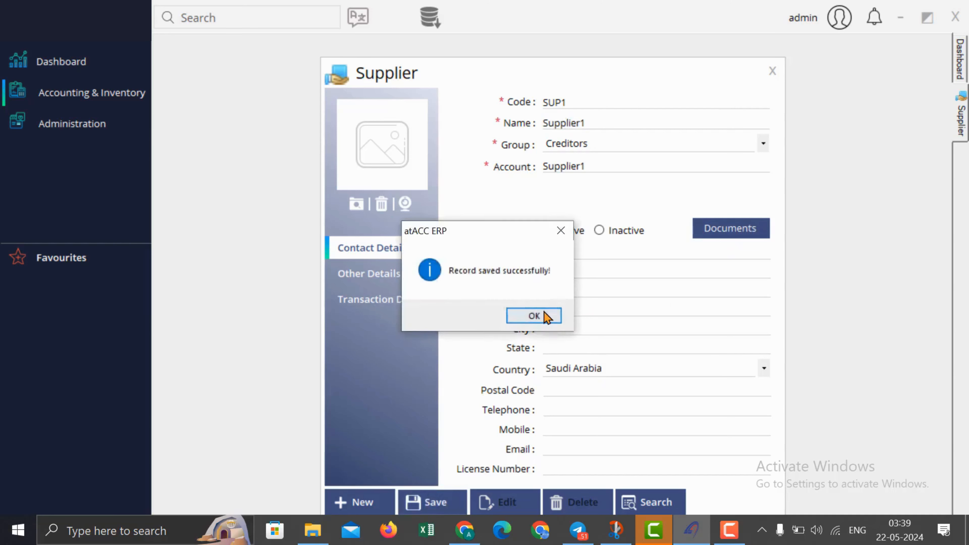
click(543, 313)
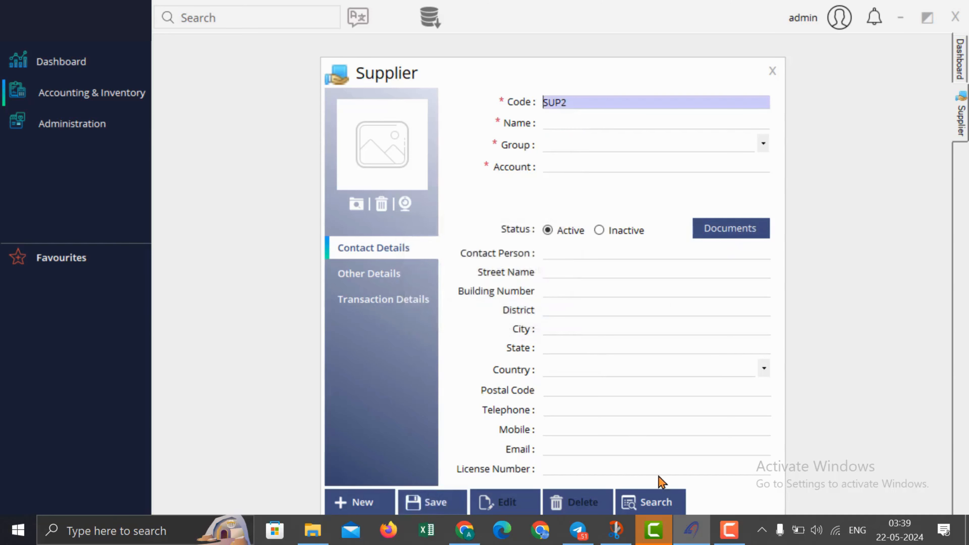
Step: Search for SUP1, load it for editing, then close the Supplier form
click(668, 495)
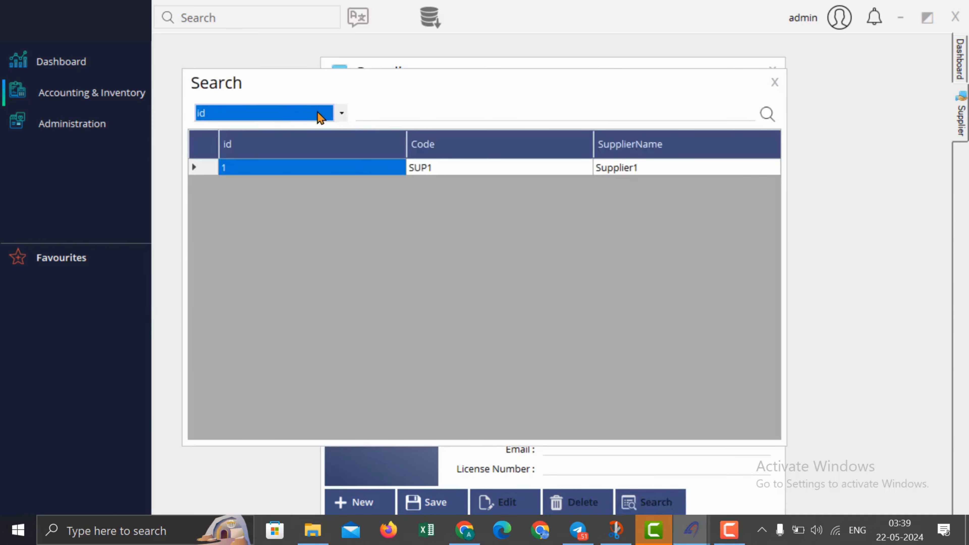
click(320, 118)
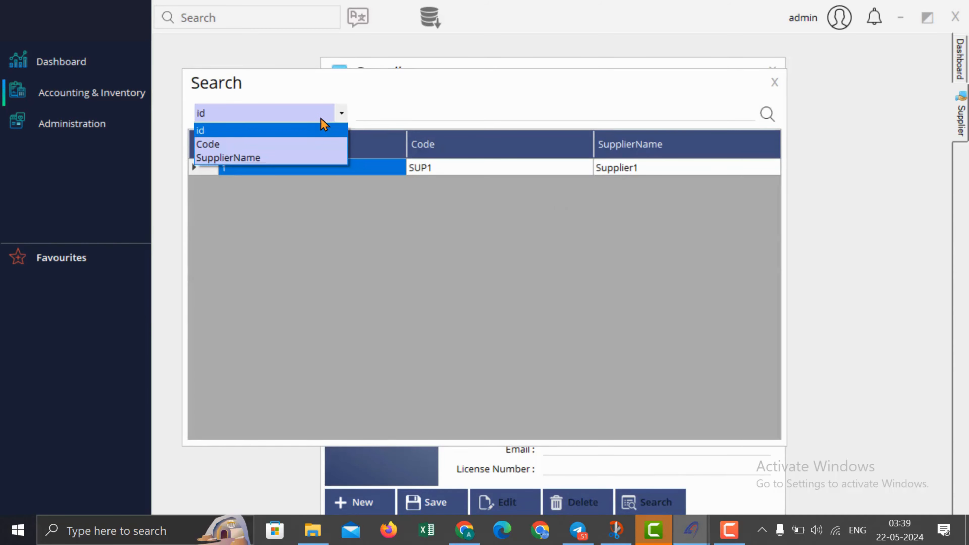
click(430, 172)
double_click(430, 172)
click(490, 493)
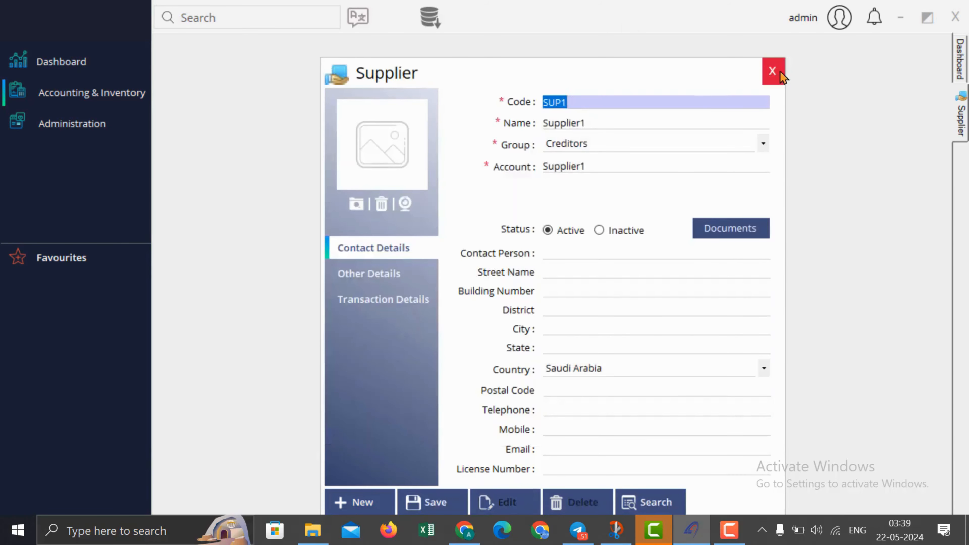
click(778, 71)
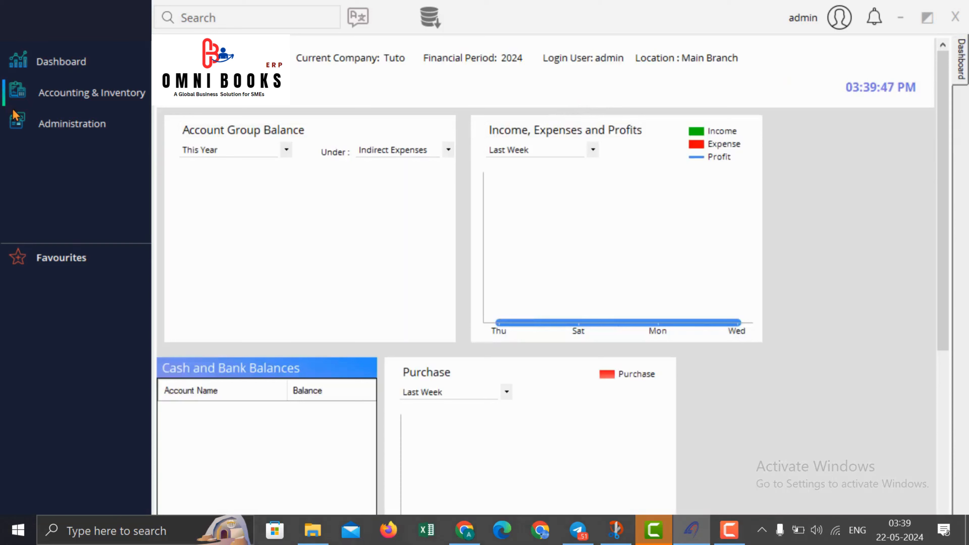
Step: Open the Bank master and name the new bank BNK1 'Bank1'
click(164, 95)
mouse_move(223, 97)
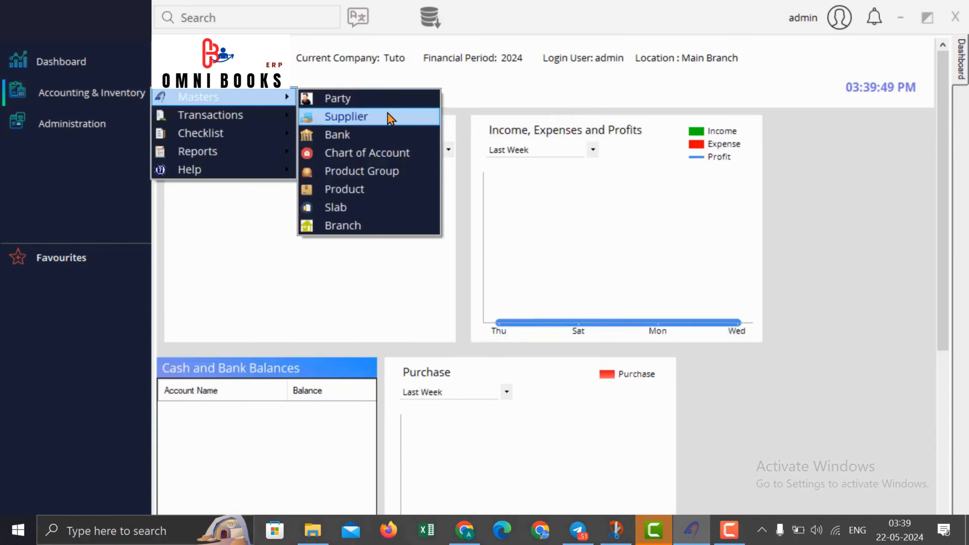
click(384, 134)
click(576, 115)
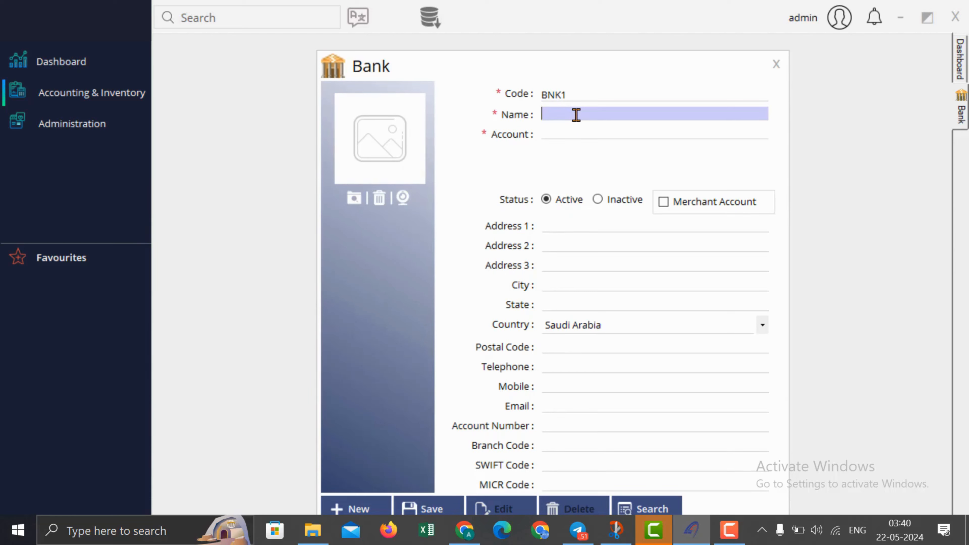
text(Bank1)
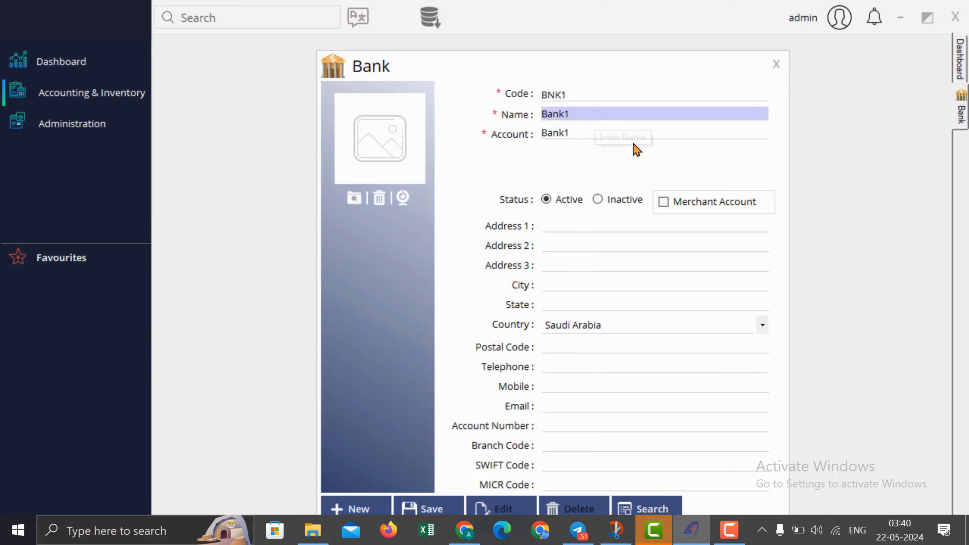
Step: Mark Bank1 as a merchant account, save it, and close the Bank form
click(664, 203)
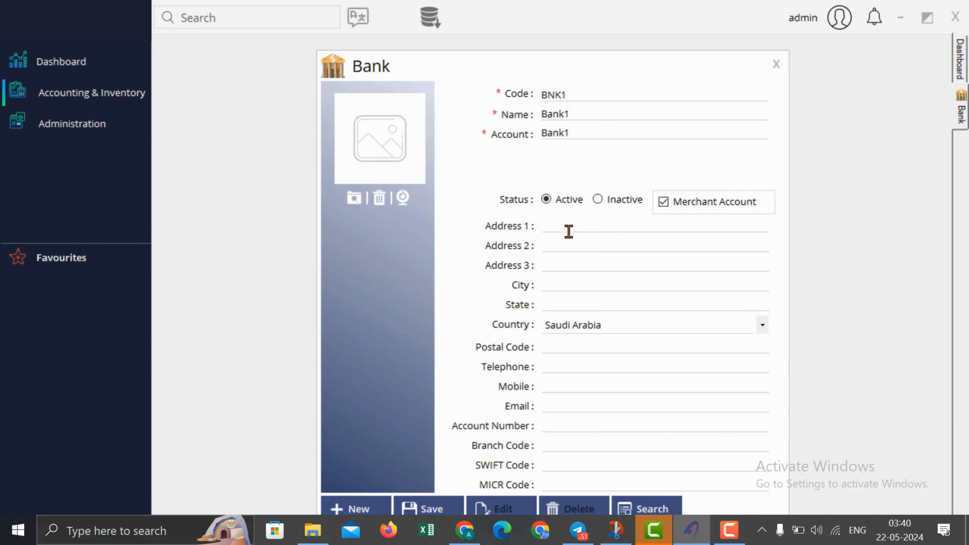
click(423, 508)
click(547, 319)
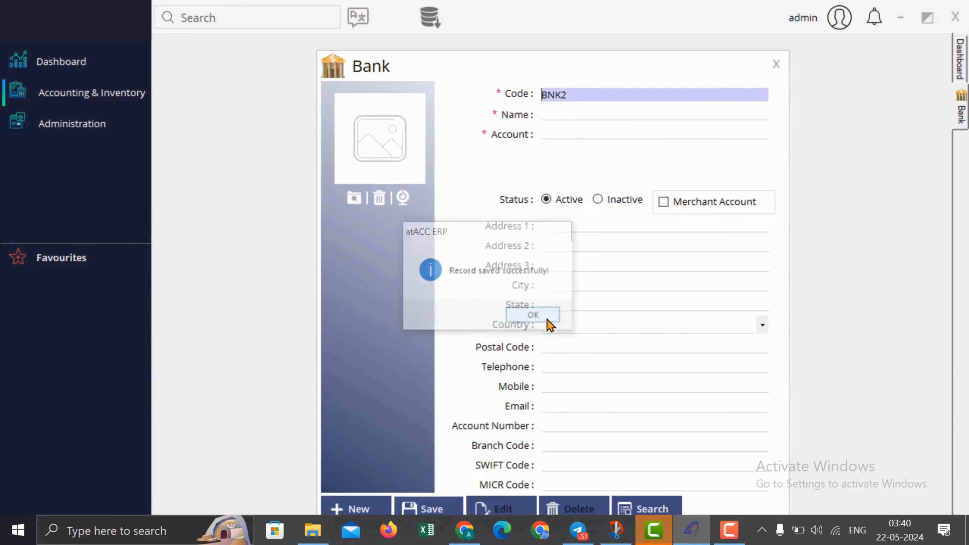
click(580, 114)
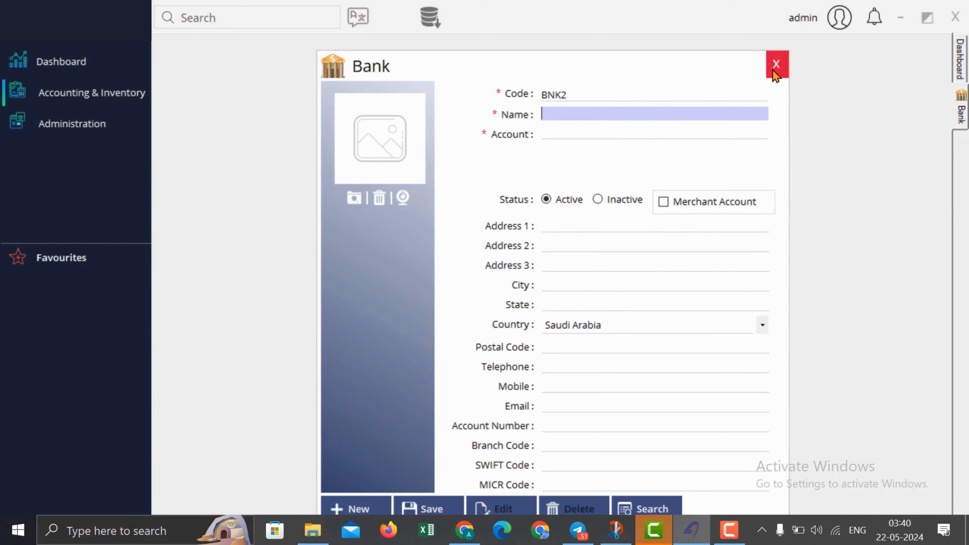
click(776, 64)
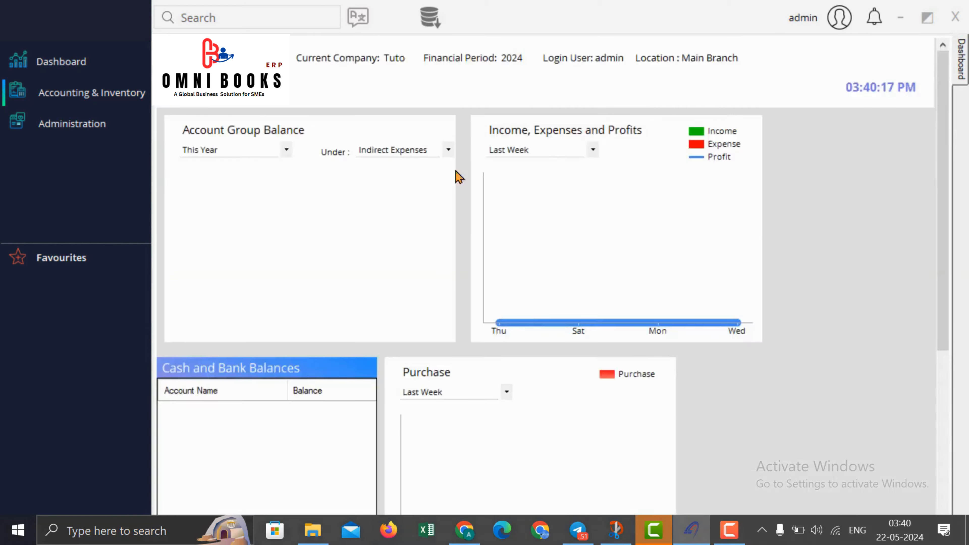
Step: Open Chart of Account from the Accounting & Inventory Masters menu
click(91, 93)
mouse_move(199, 102)
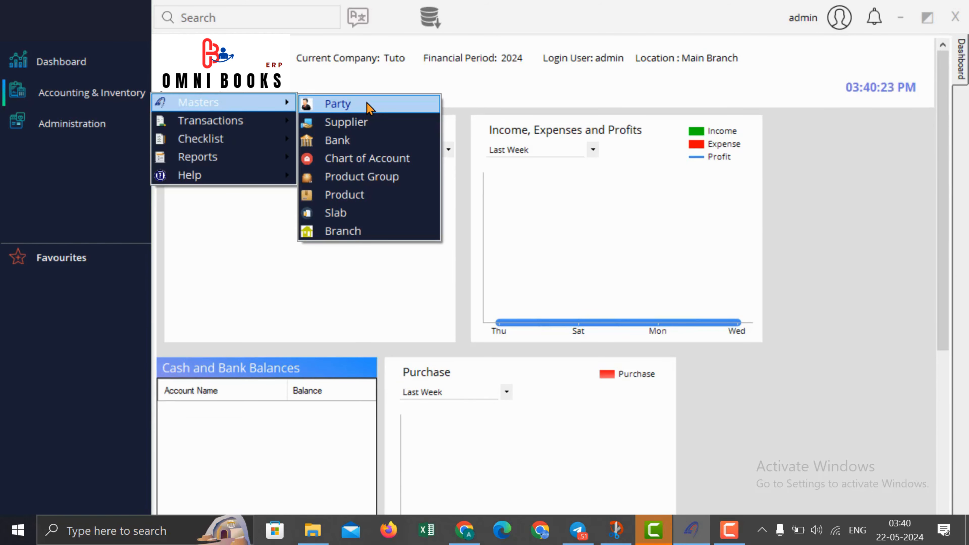
click(378, 164)
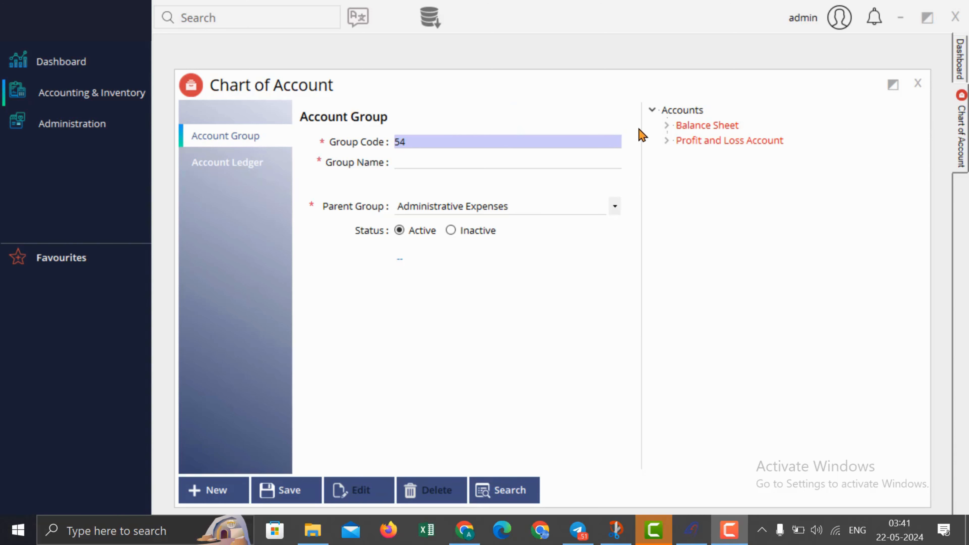
Step: Expand the Balance Sheet, Profit and Loss, Assets, Liabilities, Expenses, Income and Direct Expenses branches
click(666, 125)
click(666, 172)
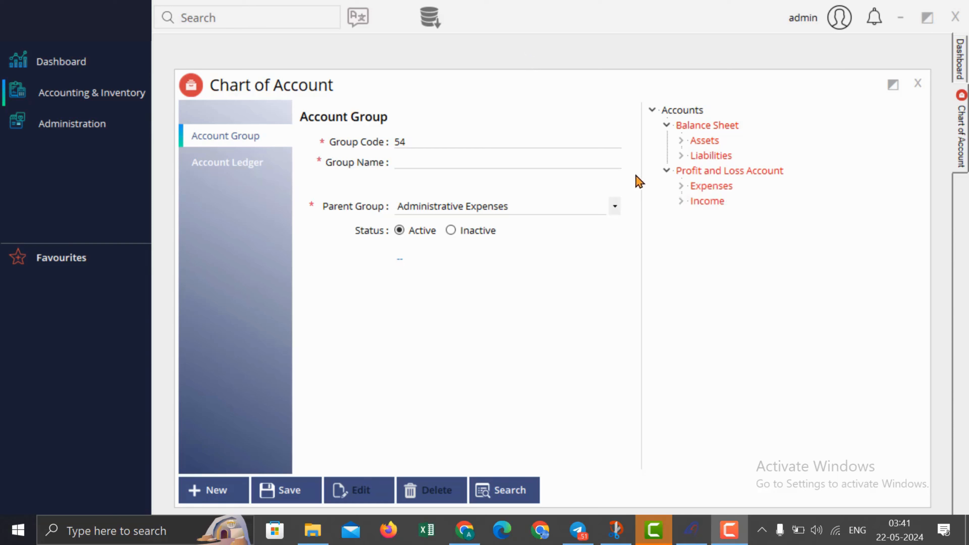
click(682, 141)
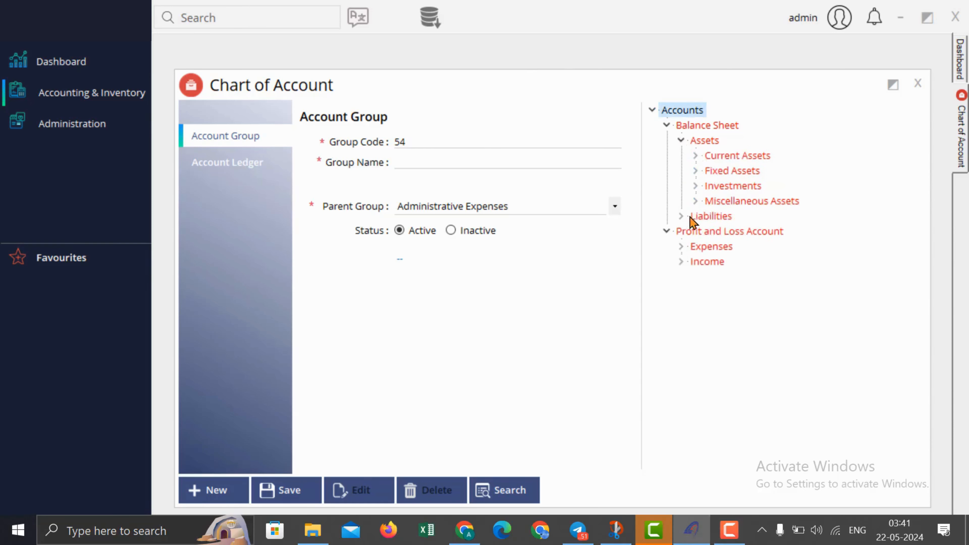
click(681, 216)
click(681, 307)
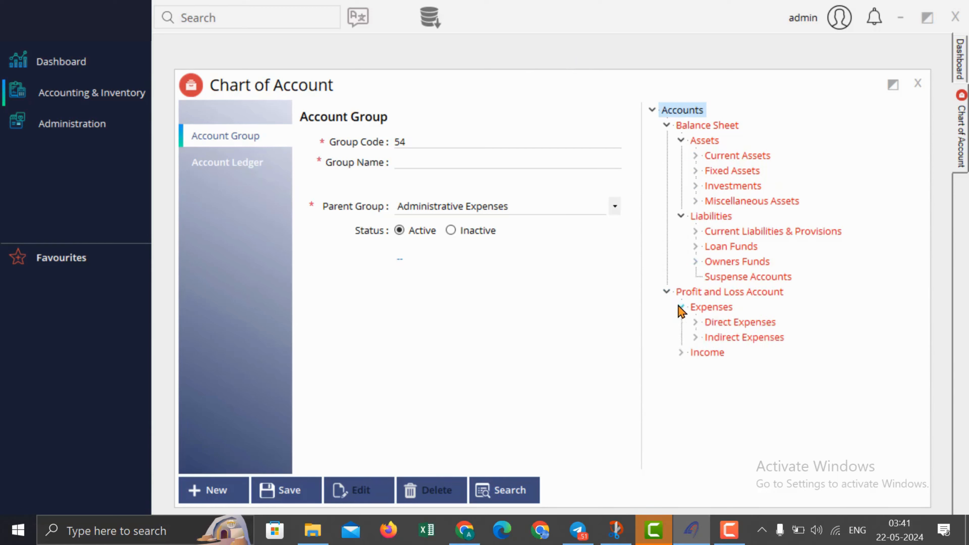
click(681, 353)
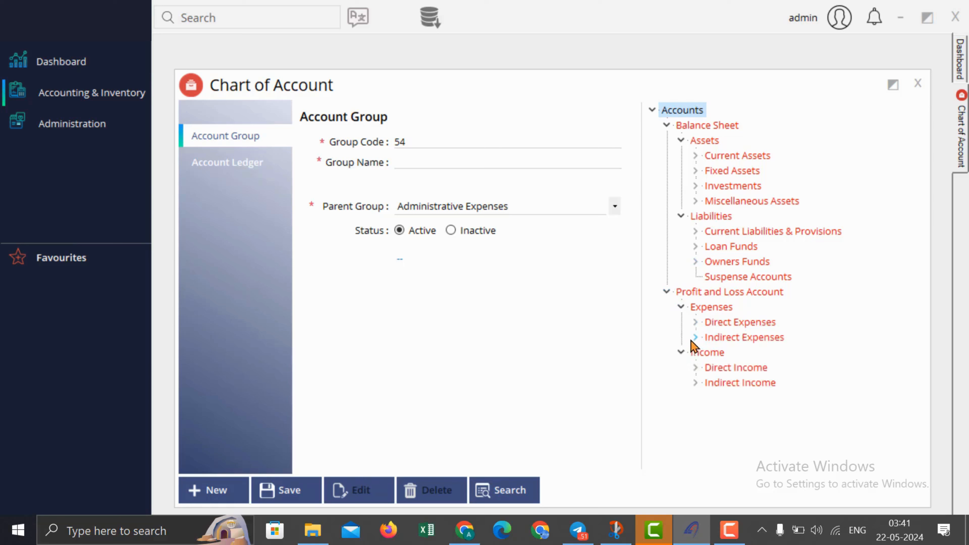
click(696, 323)
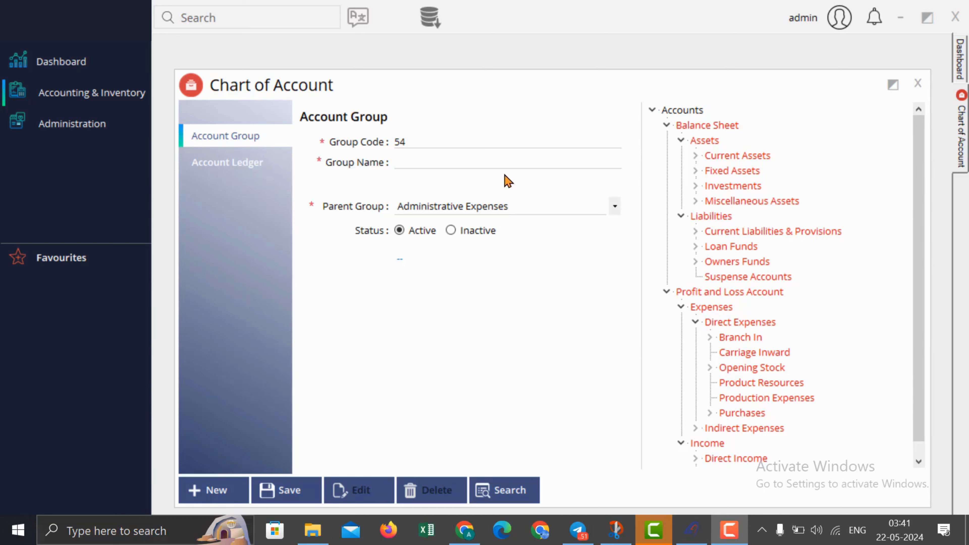
Step: Back on the group form, expand Indirect Income and Direct Income, then collapse Direct Income
click(211, 137)
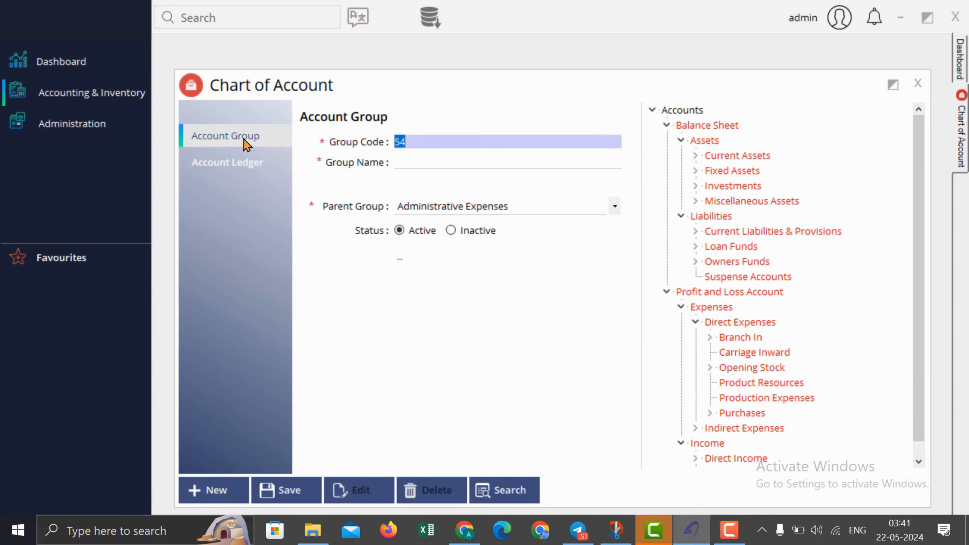
click(425, 160)
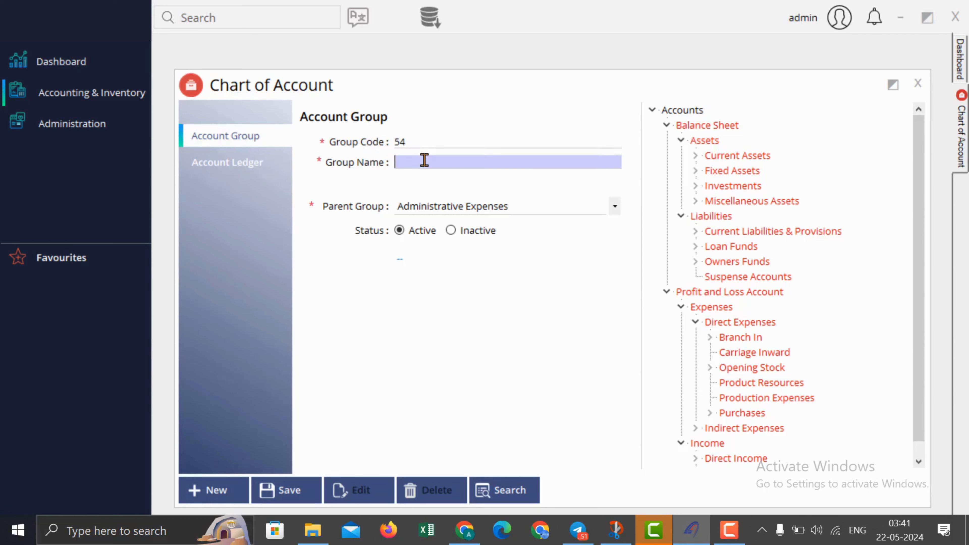
scroll(857, 267, down, 1)
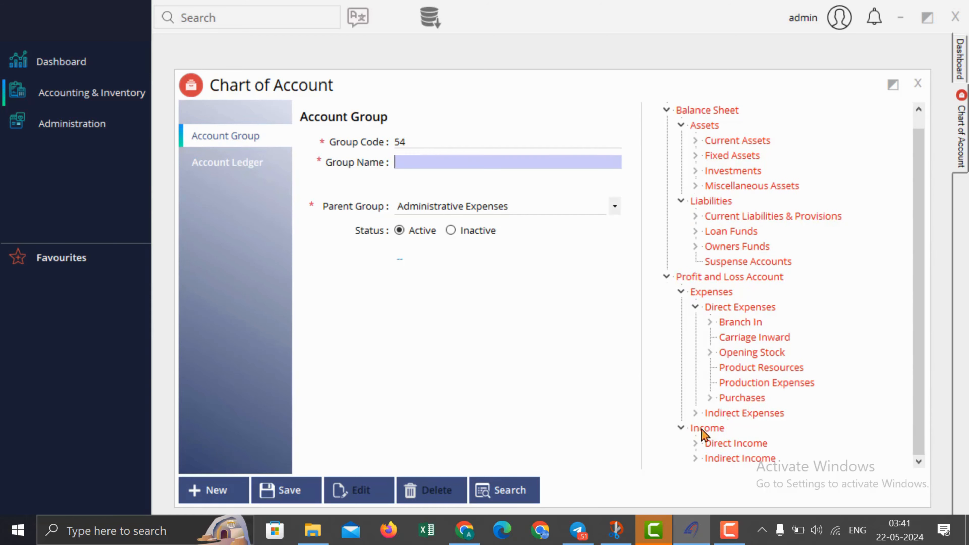
click(695, 458)
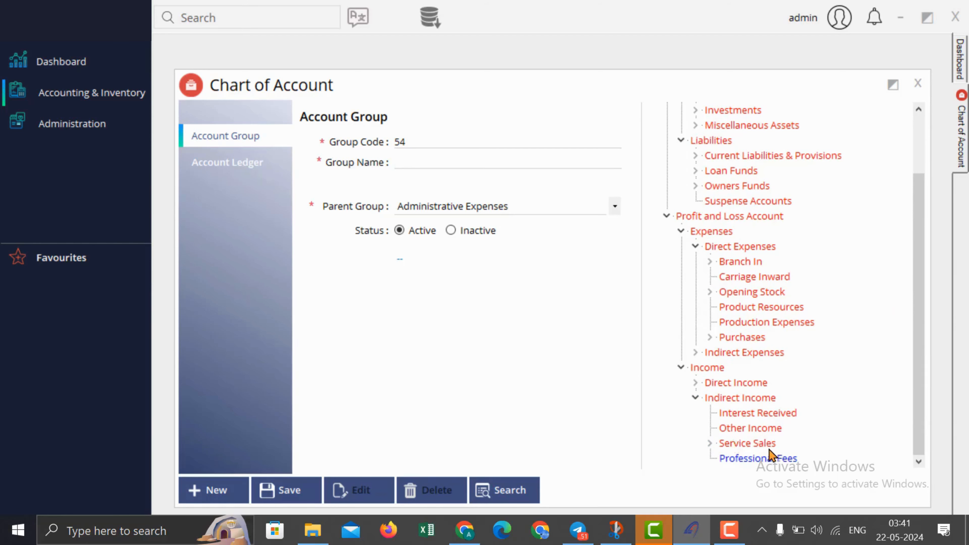
click(696, 383)
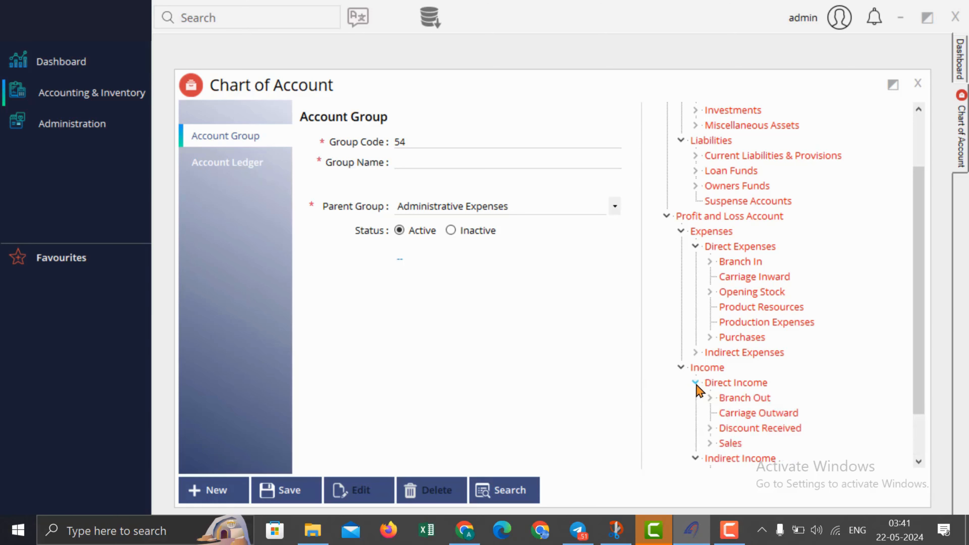
click(697, 386)
Step: Name the new account group Staff Expenses and save it
click(466, 164)
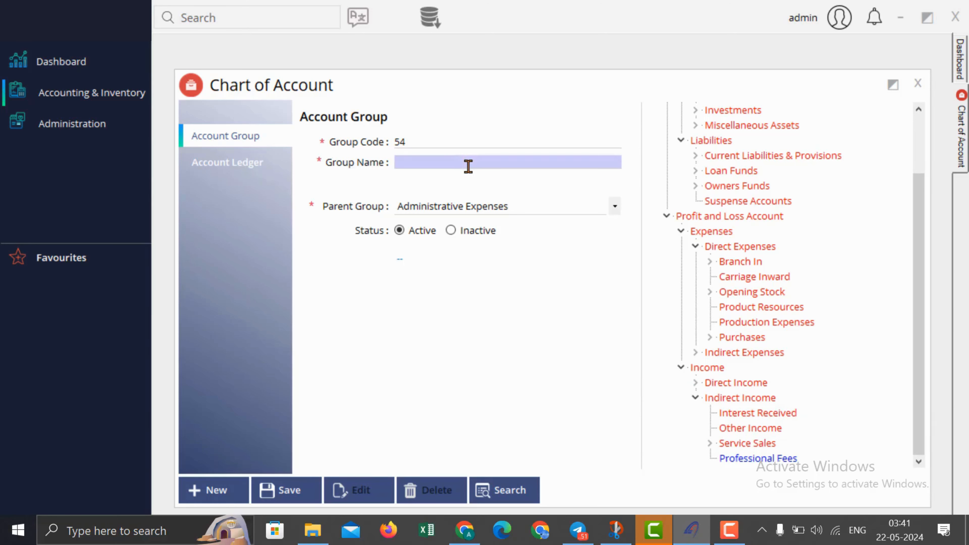
text(Office Expenses)
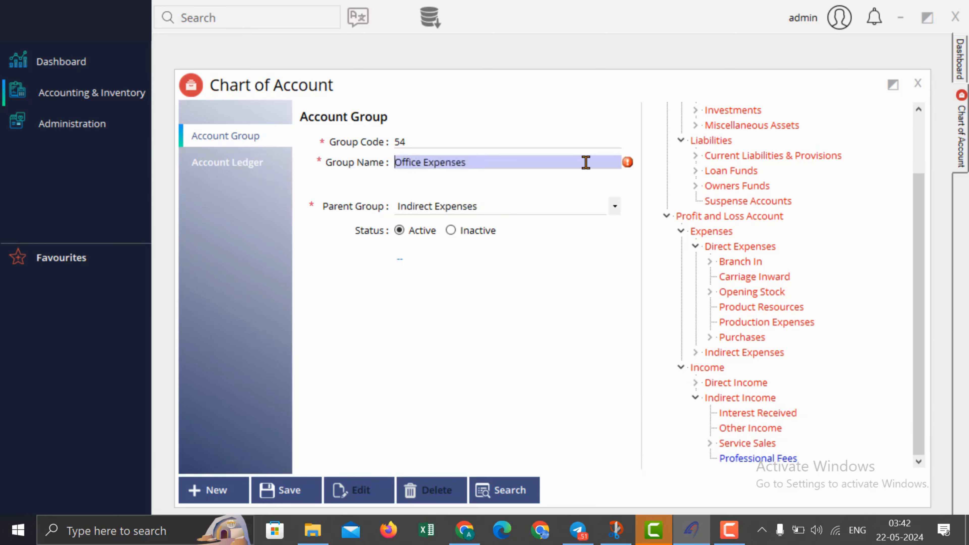
key(Delete)
key(Delete)
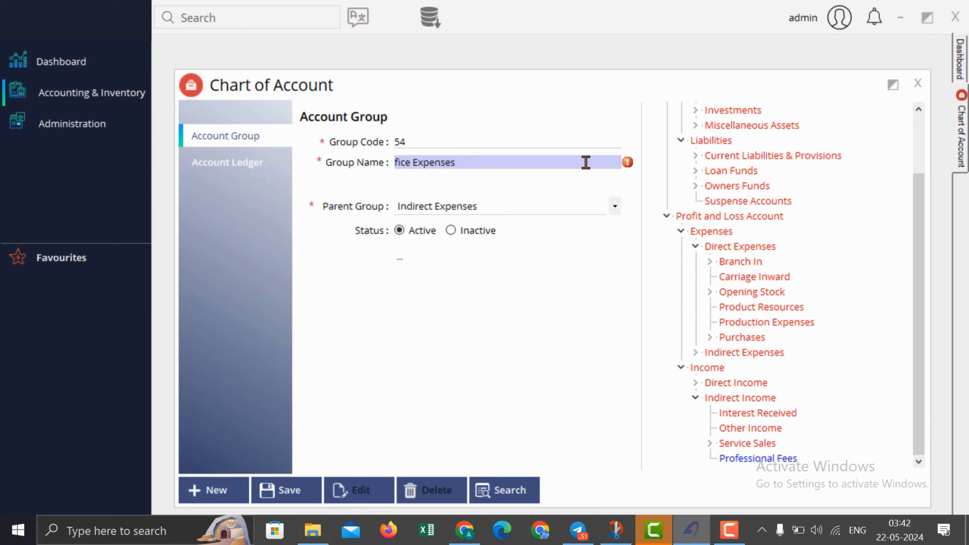
key(Delete)
key(Delete)
key(Delete)
key(Delete)
text(Staff)
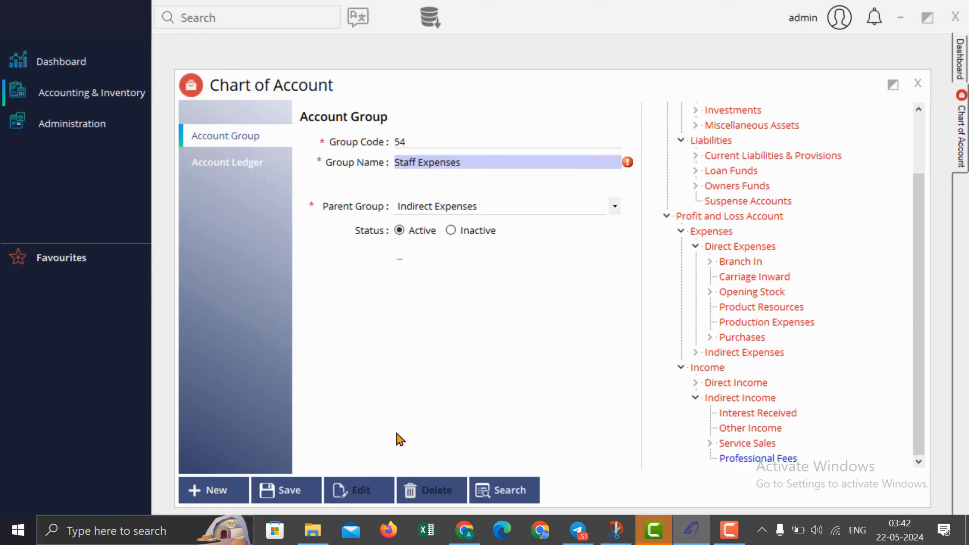
click(282, 495)
click(532, 316)
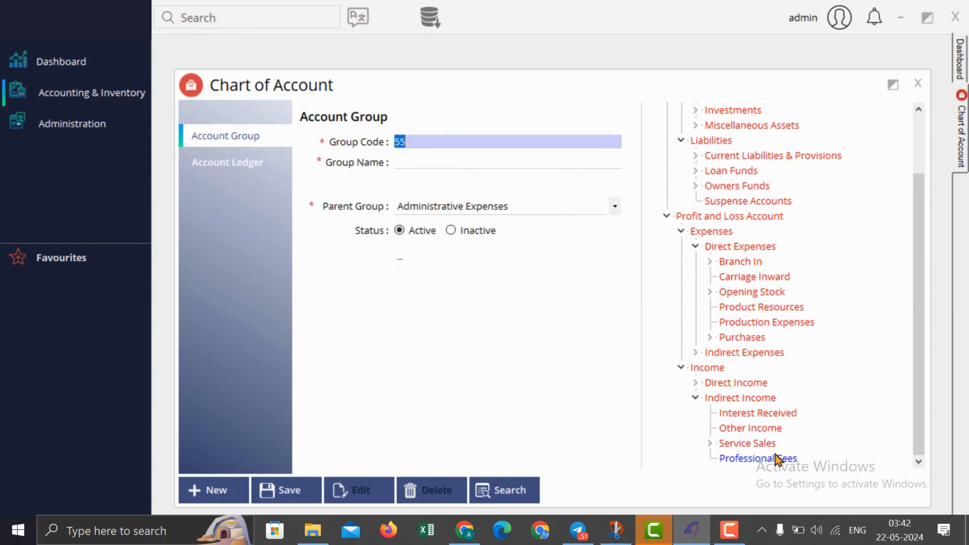
Step: Confirm Staff Expenses appears under Indirect Expenses in the tree, then clear the form for a new group
click(695, 398)
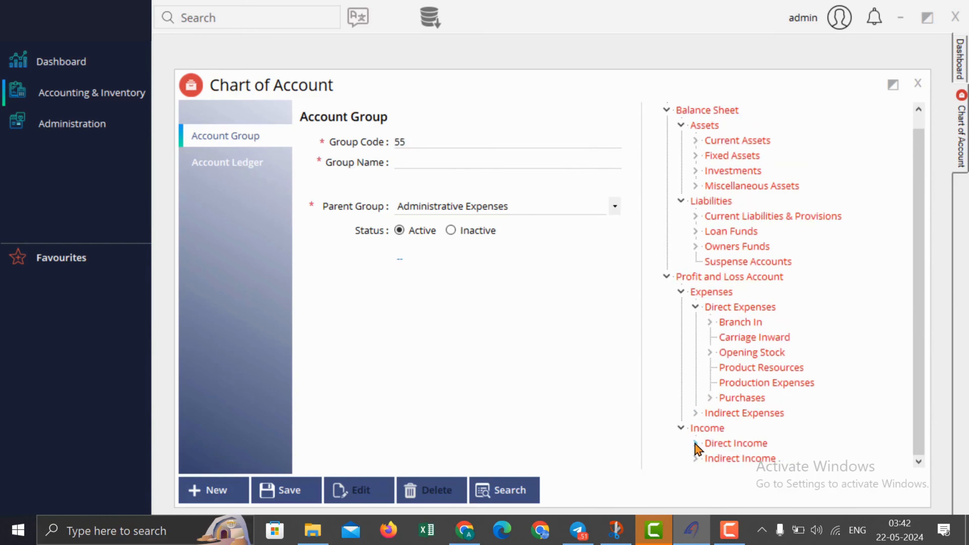
click(696, 459)
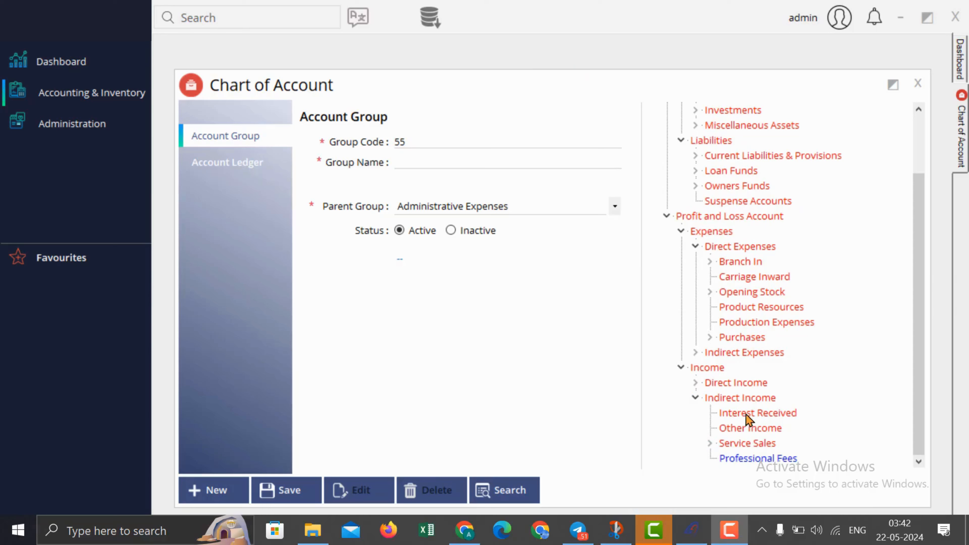
click(696, 352)
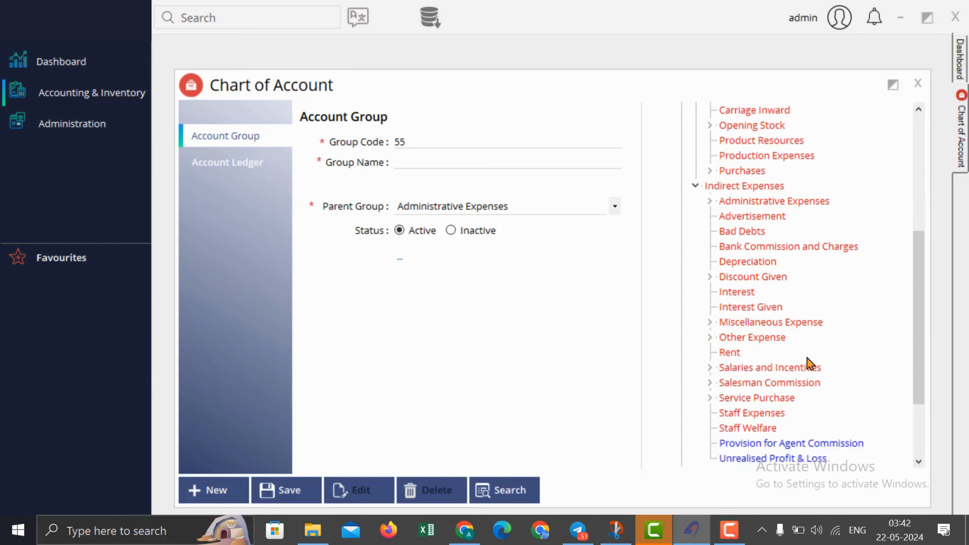
click(733, 415)
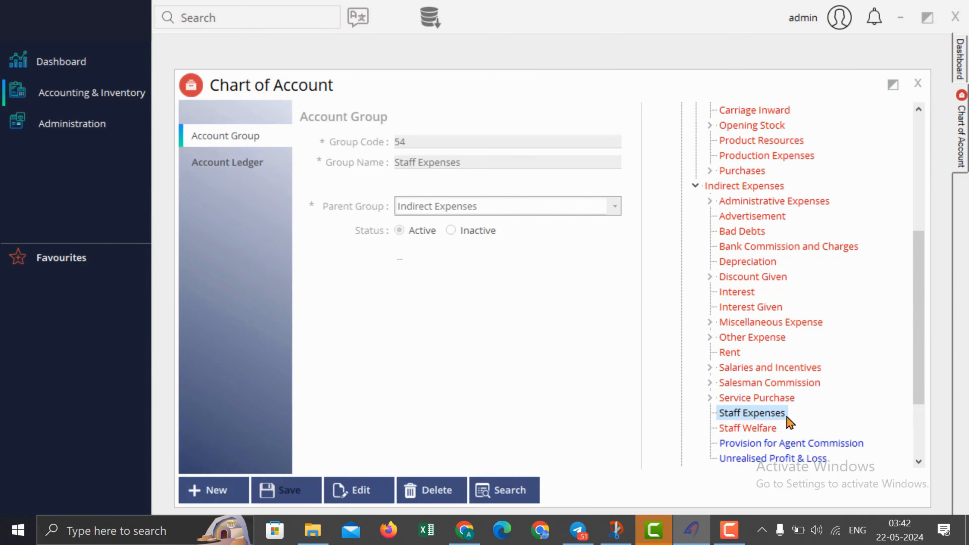
click(213, 490)
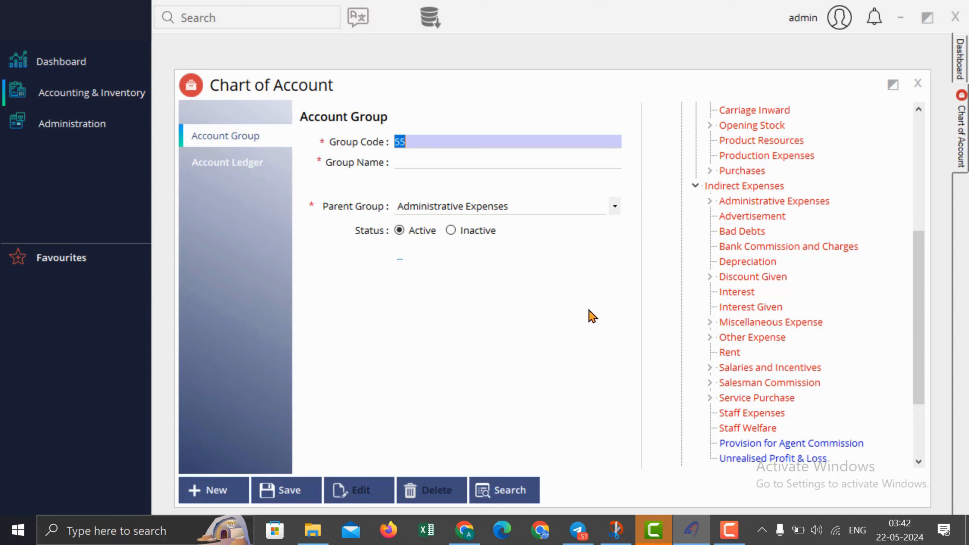
Step: Create ledger Staff Food Expenses under parent group Staff Expenses and save it
click(223, 172)
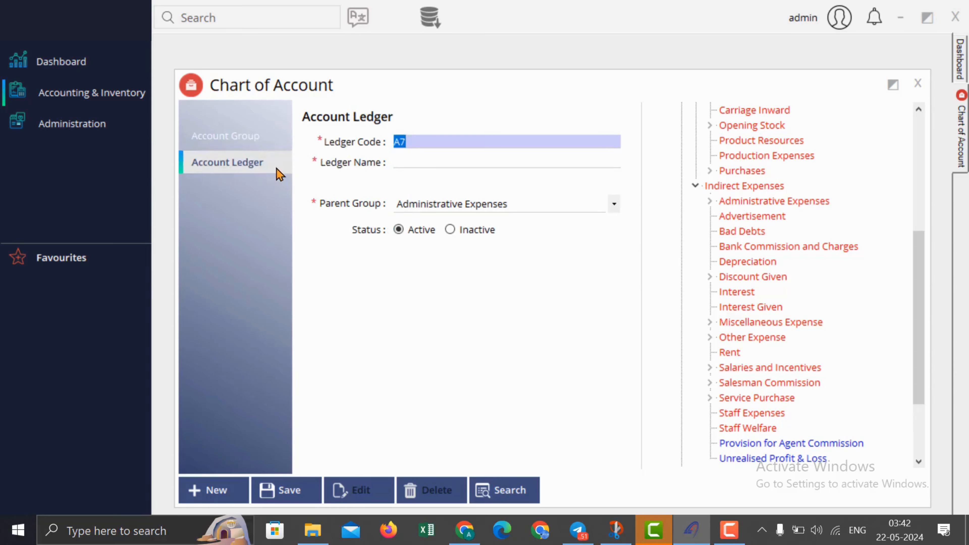
click(418, 163)
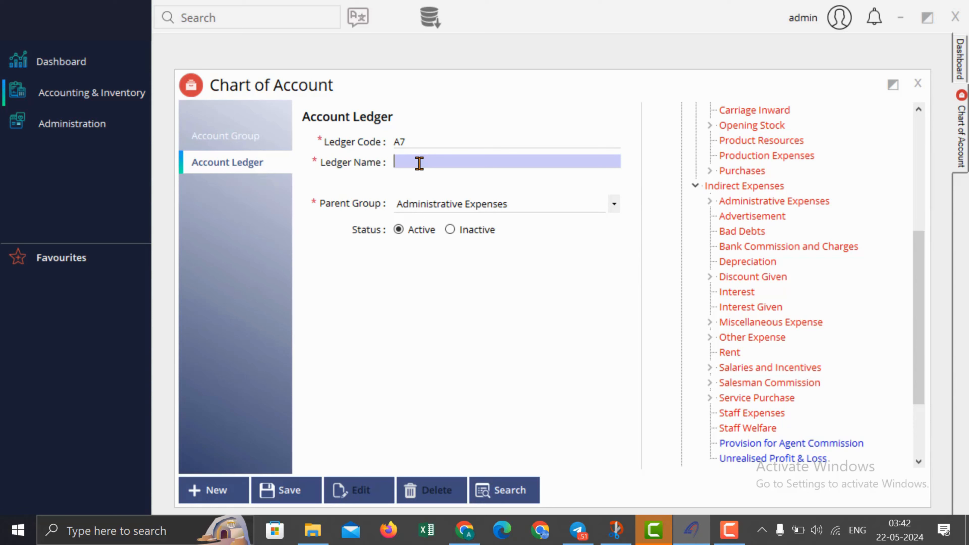
text(Staff Food Expenses)
click(507, 207)
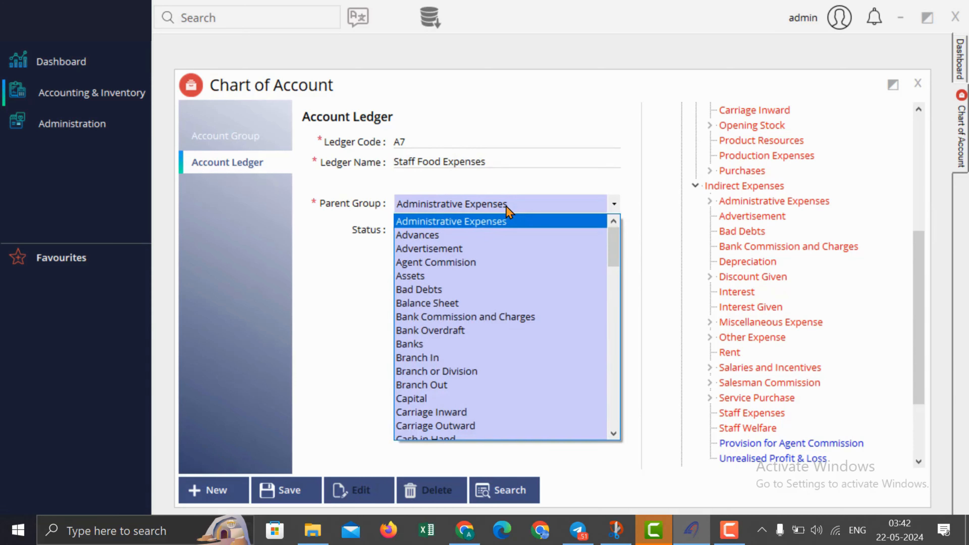
text(st)
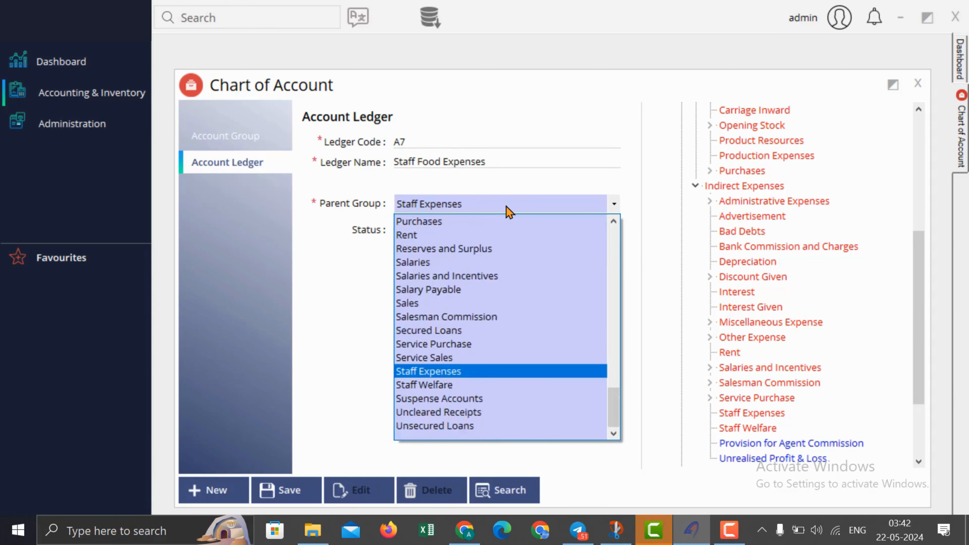
click(487, 371)
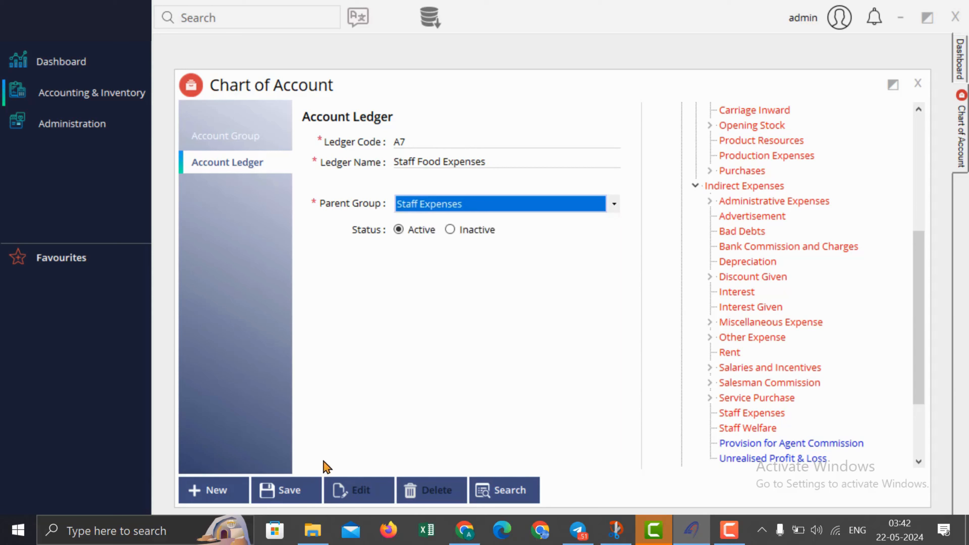
click(294, 496)
click(535, 319)
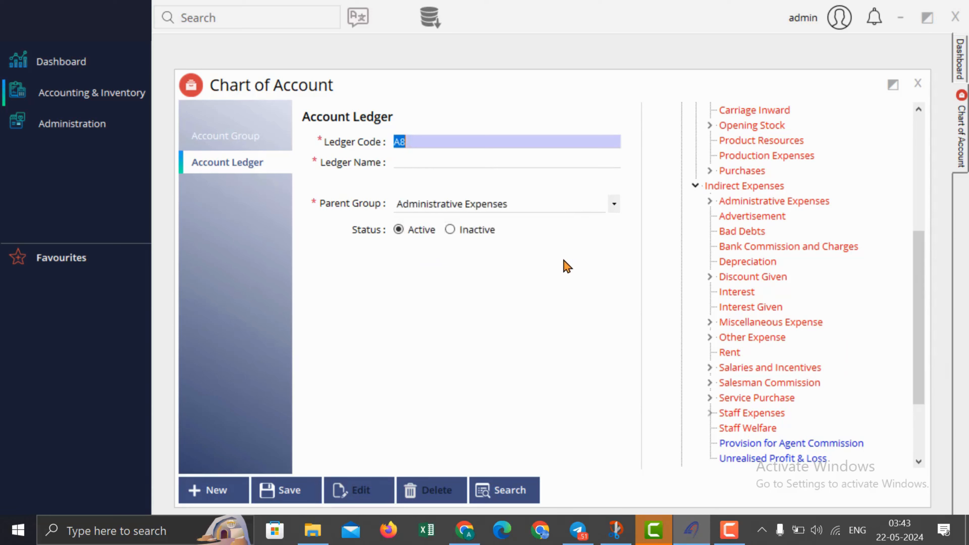
Step: Browse the parent group list and close it without changes
click(559, 205)
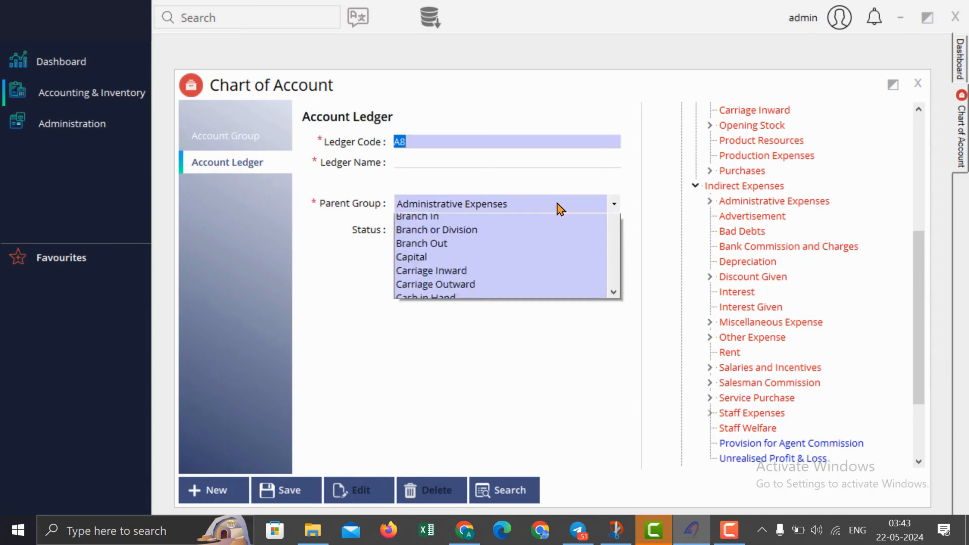
scroll(612, 245, down, 1)
drag(612, 238, 622, 172)
click(629, 181)
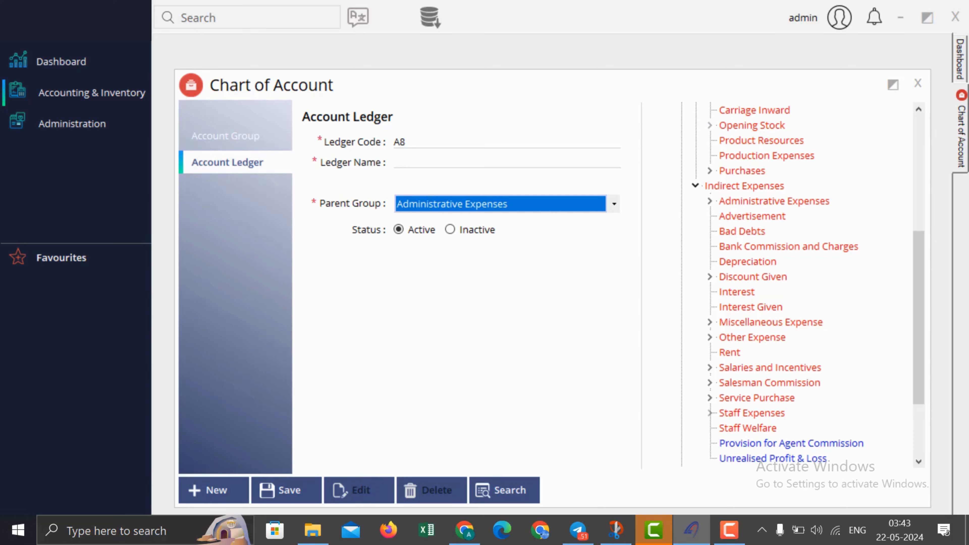
Step: Expand Current Liabilities & Provisions, Owners Funds and Capital in the account tree
click(908, 270)
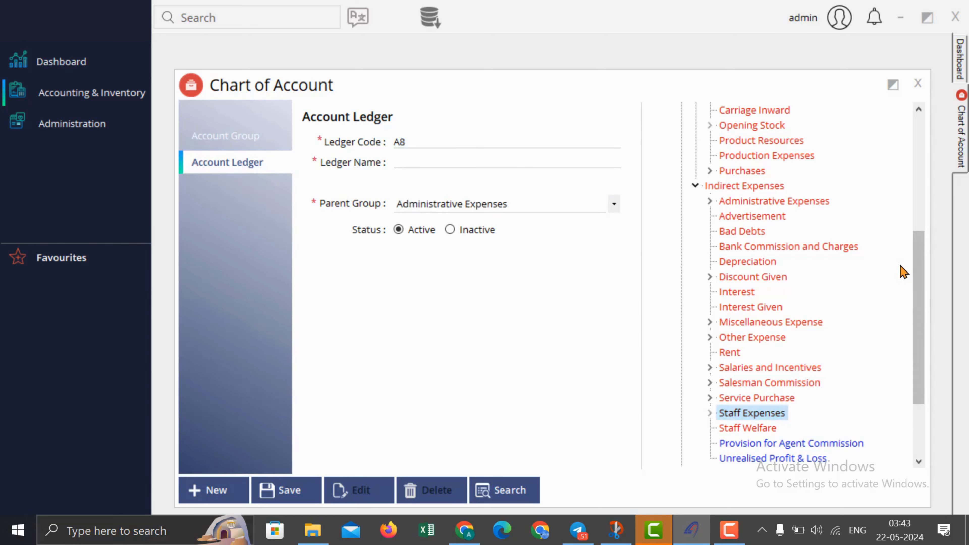
drag(921, 304, 909, 145)
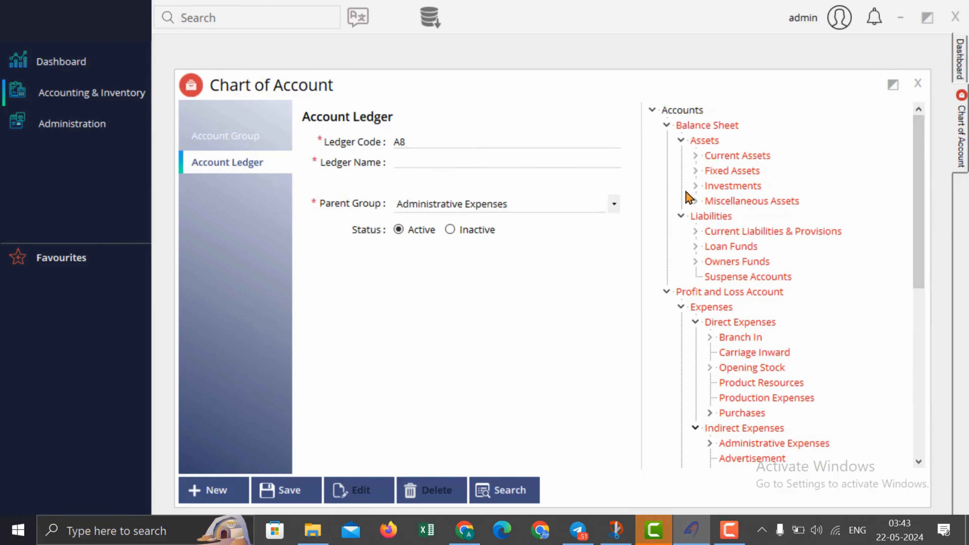
click(695, 231)
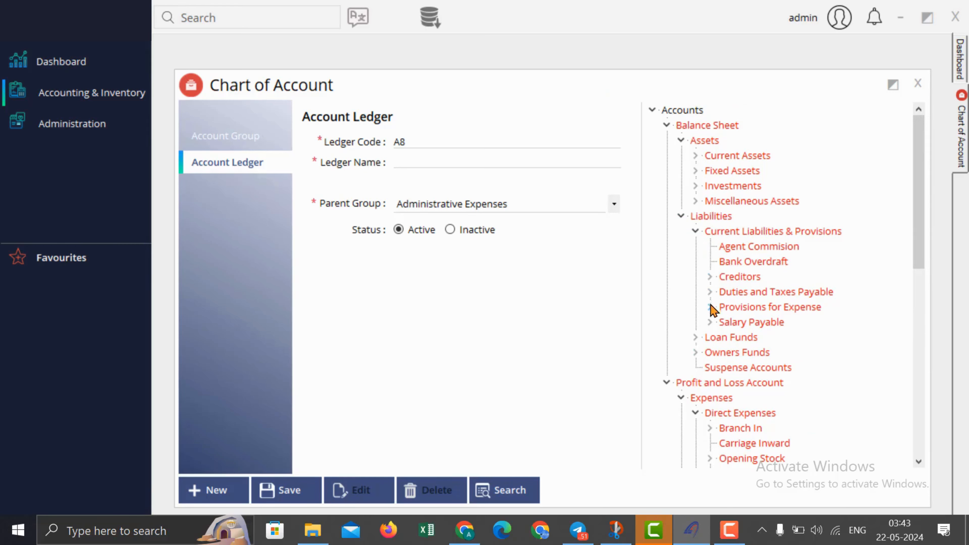
click(696, 353)
click(709, 368)
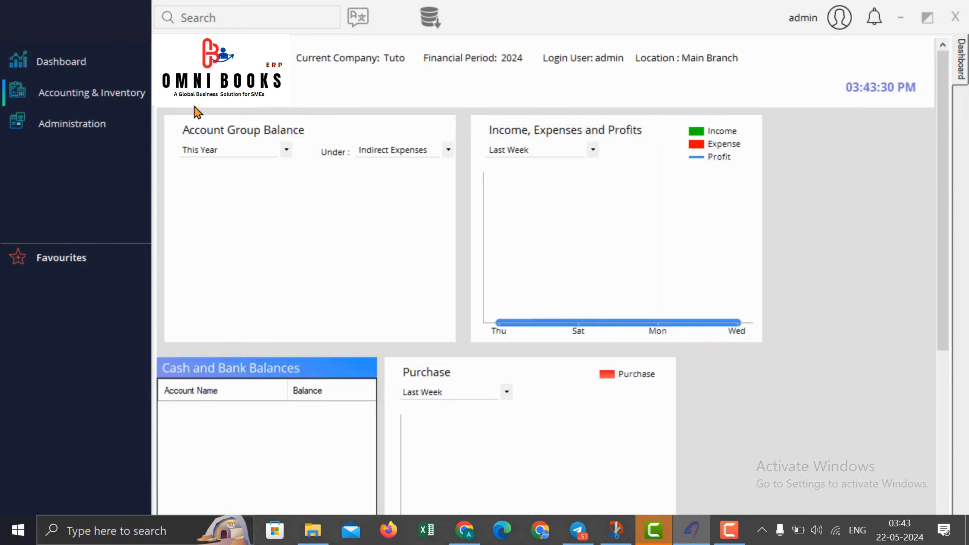
click(97, 95)
Step: Create and save the product group Soft Drinks
mouse_move(234, 110)
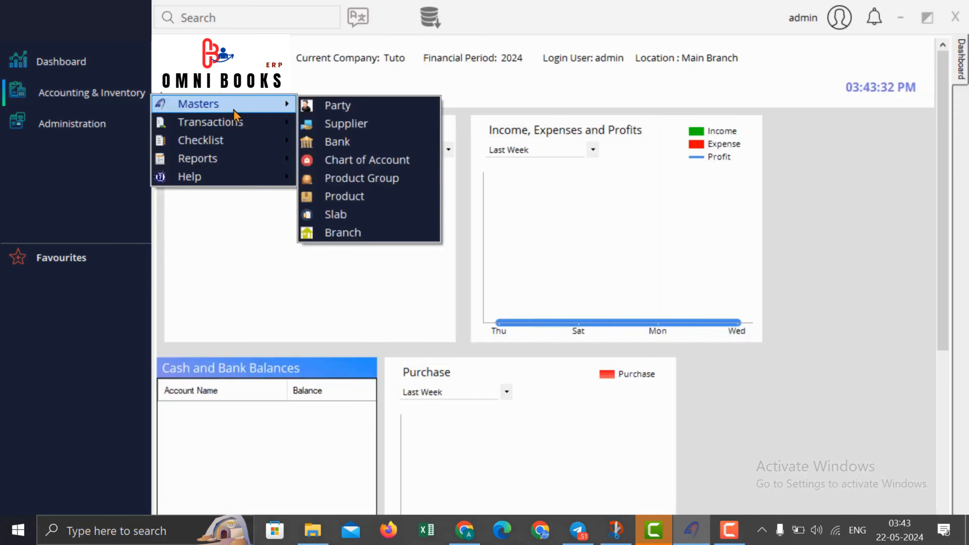
click(404, 185)
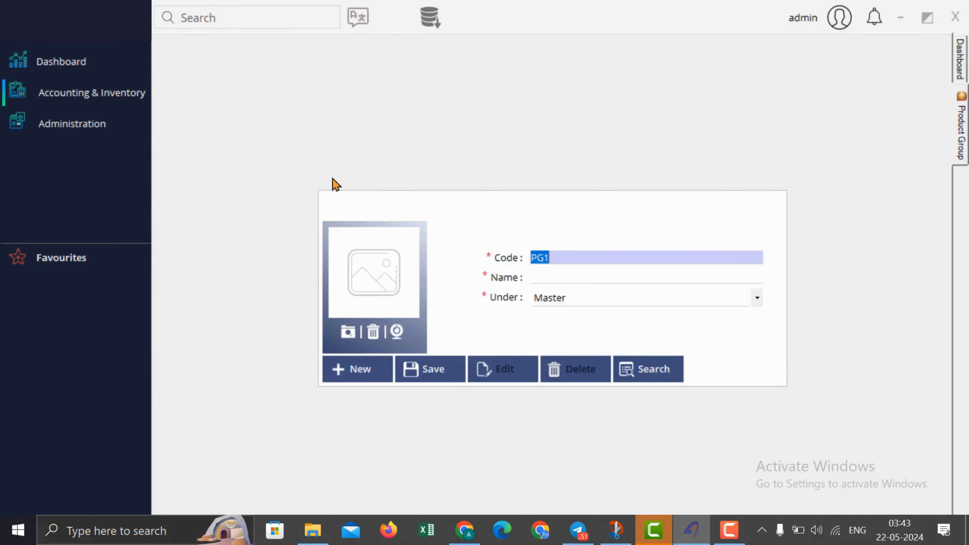
click(600, 279)
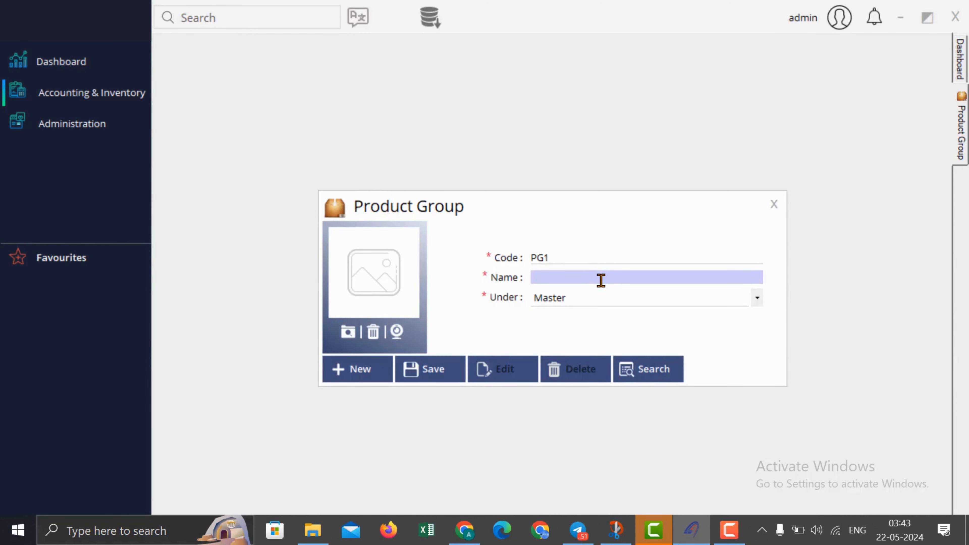
text(Soft Drinks)
key(ctrl+s)
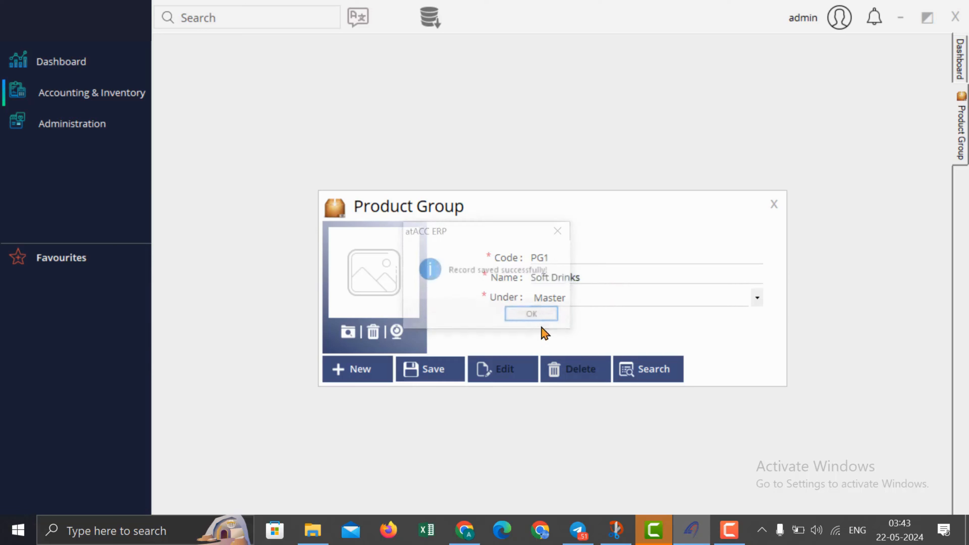
click(553, 322)
Step: Add product group Pepsi under Soft Drinks and save it
click(568, 274)
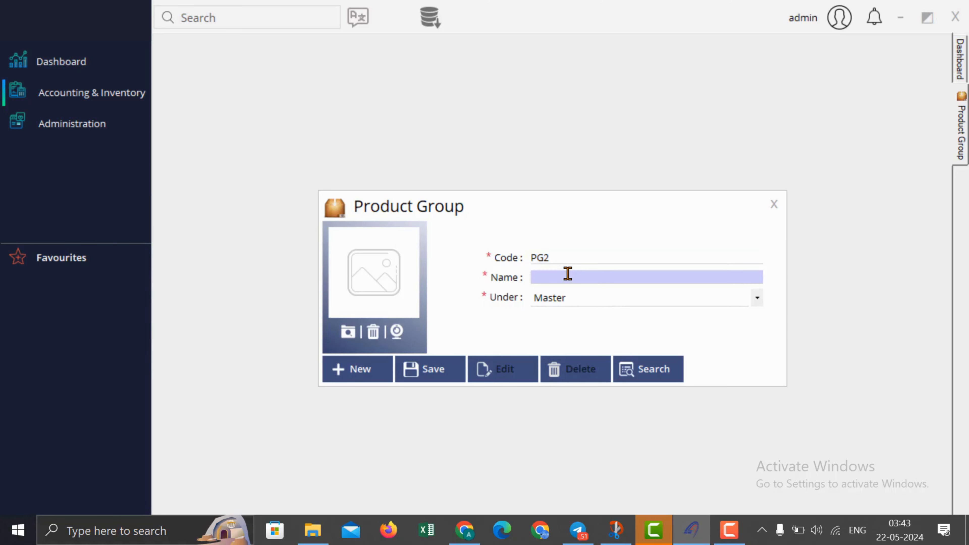
text(Pepsi)
click(570, 309)
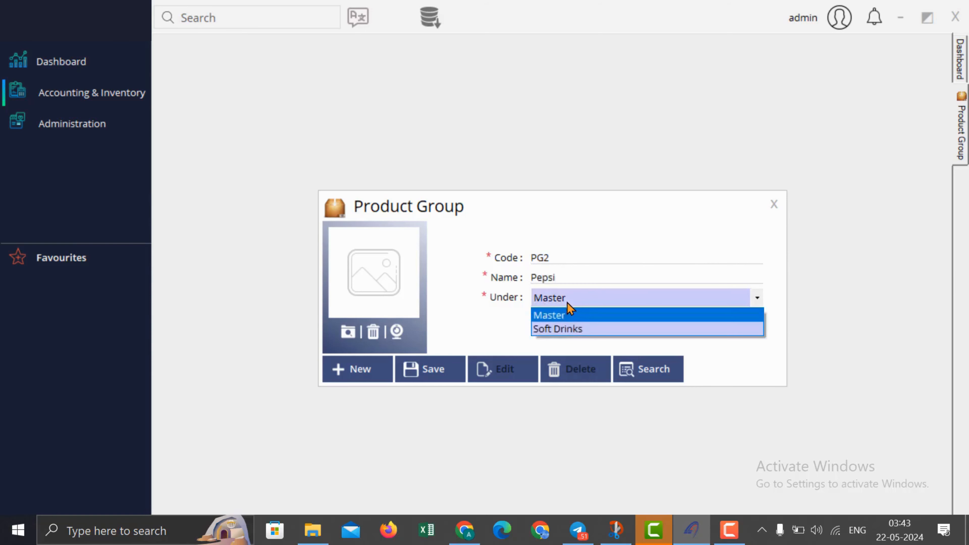
click(570, 328)
click(462, 369)
click(548, 312)
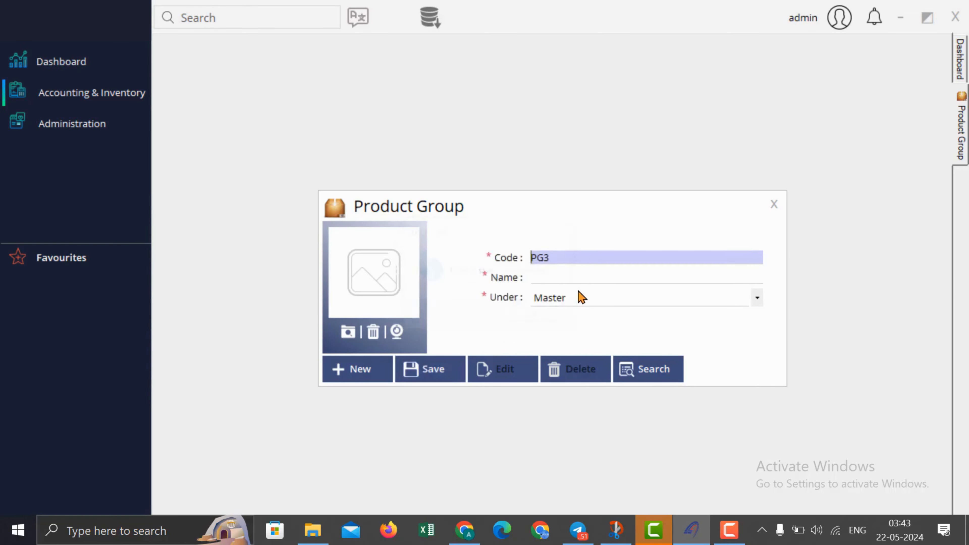
Step: Add product group Cola under Soft Drinks, save it, and close the form
click(579, 273)
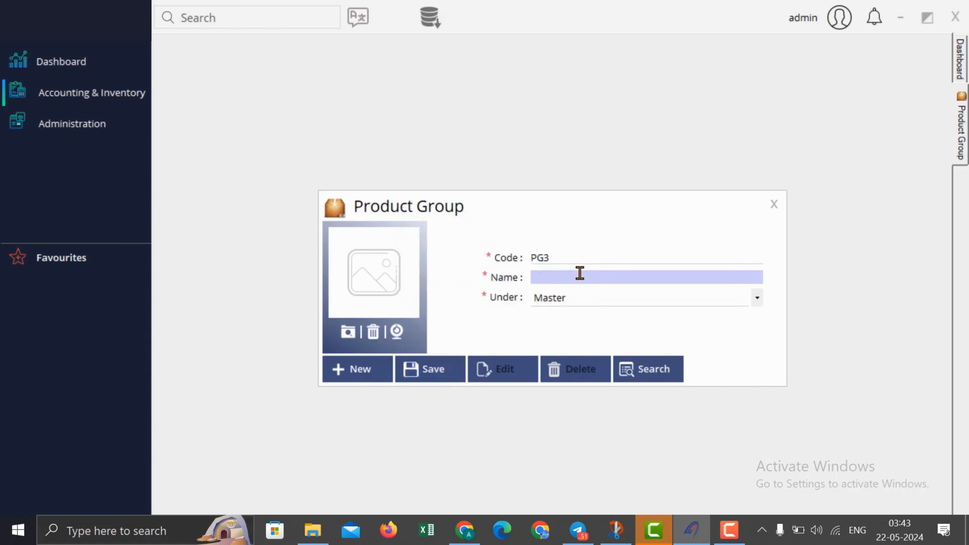
text(Cola)
click(586, 298)
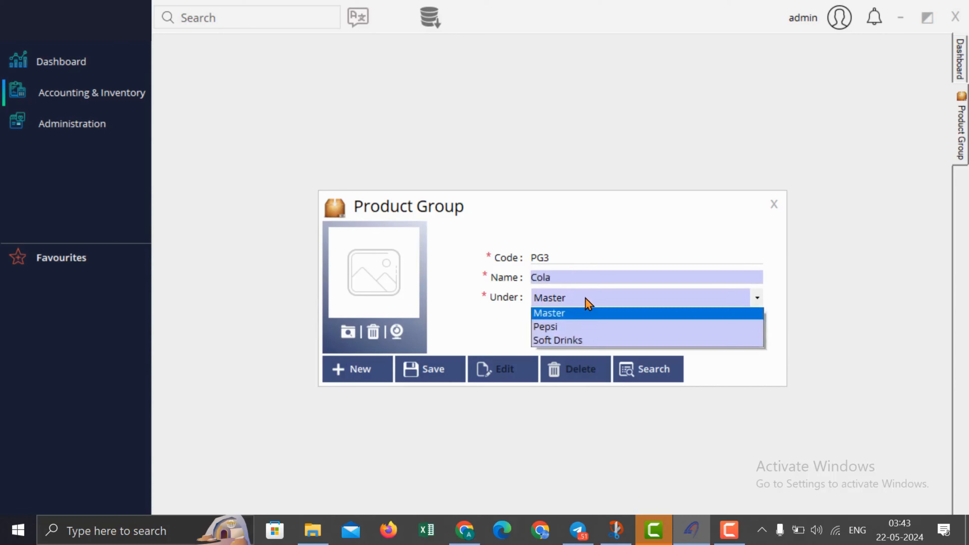
click(583, 346)
click(463, 362)
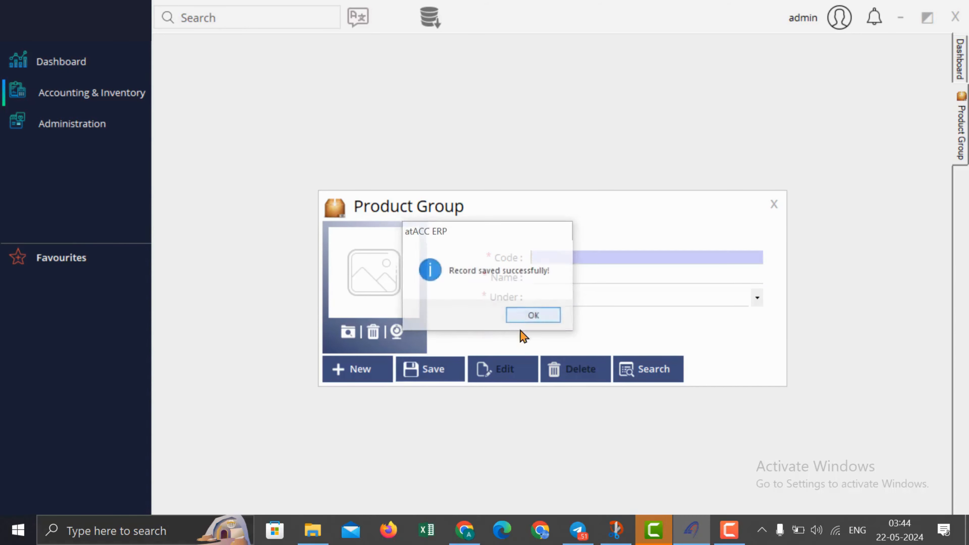
key(Return)
click(773, 205)
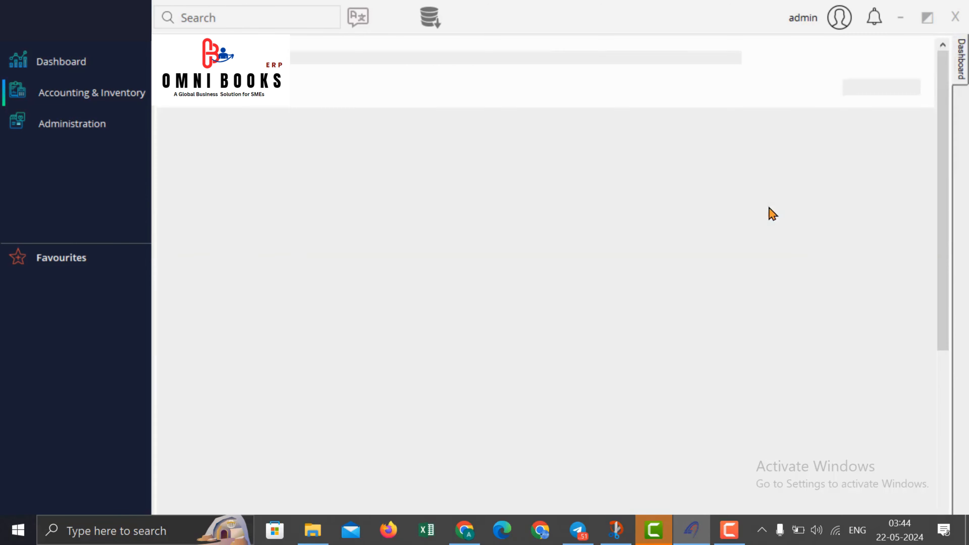
Step: Open Administration's Module Settings and show the General settings list
click(74, 100)
mouse_move(183, 111)
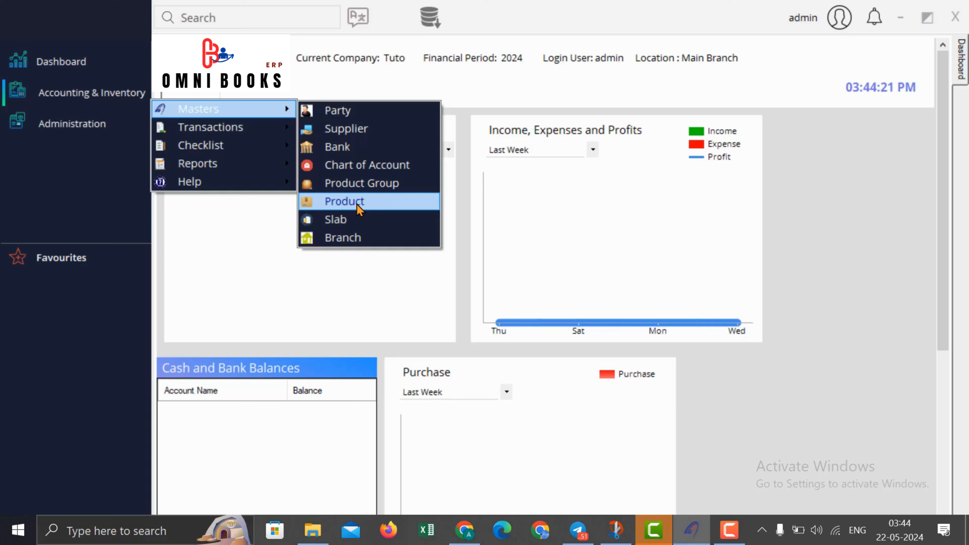
click(48, 124)
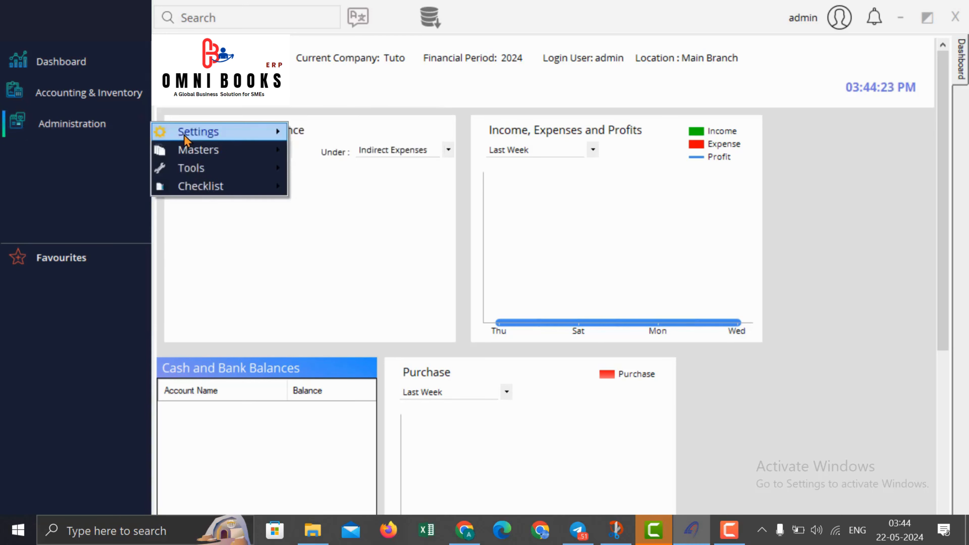
mouse_move(187, 135)
click(333, 134)
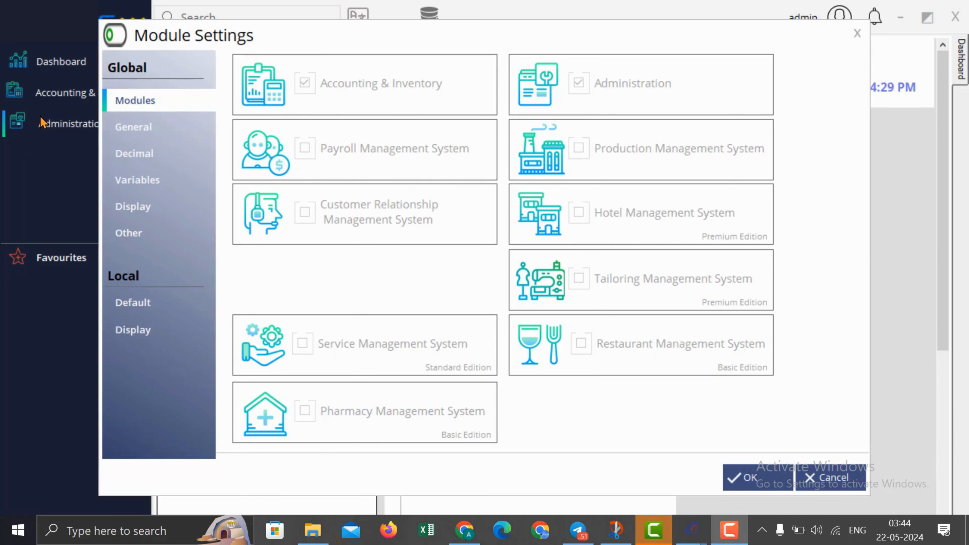
click(136, 129)
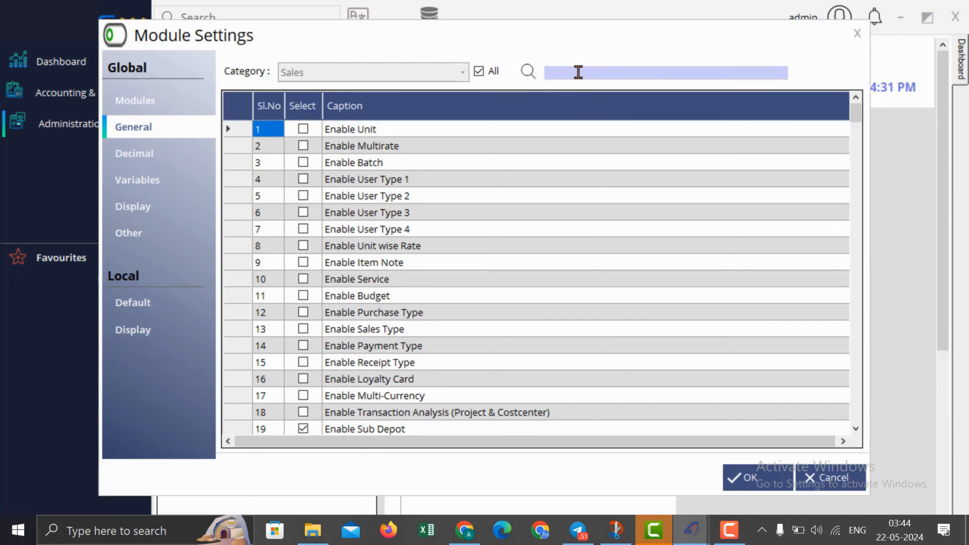
Step: Turn on Enable Unit, Enable Multirate and Enable Unit wise Rate
text(un)
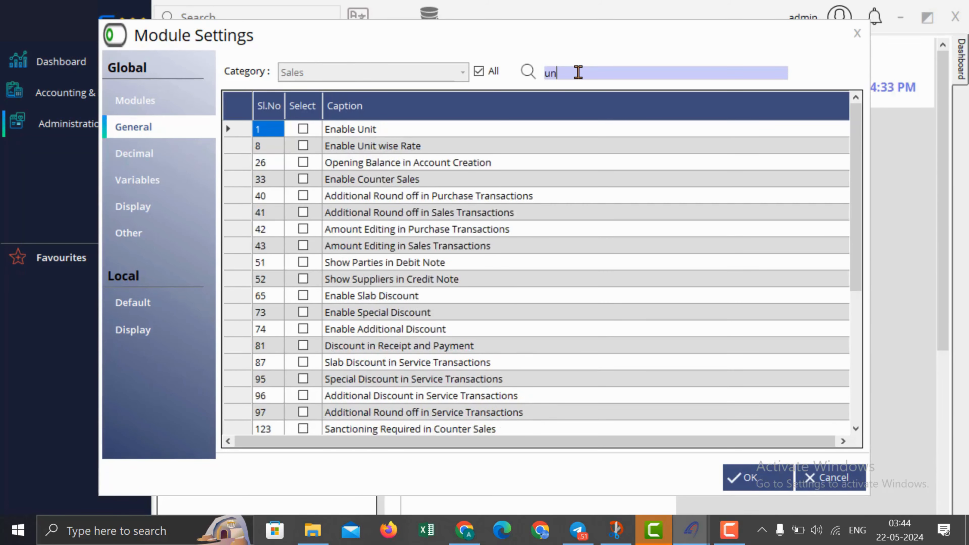
text(it)
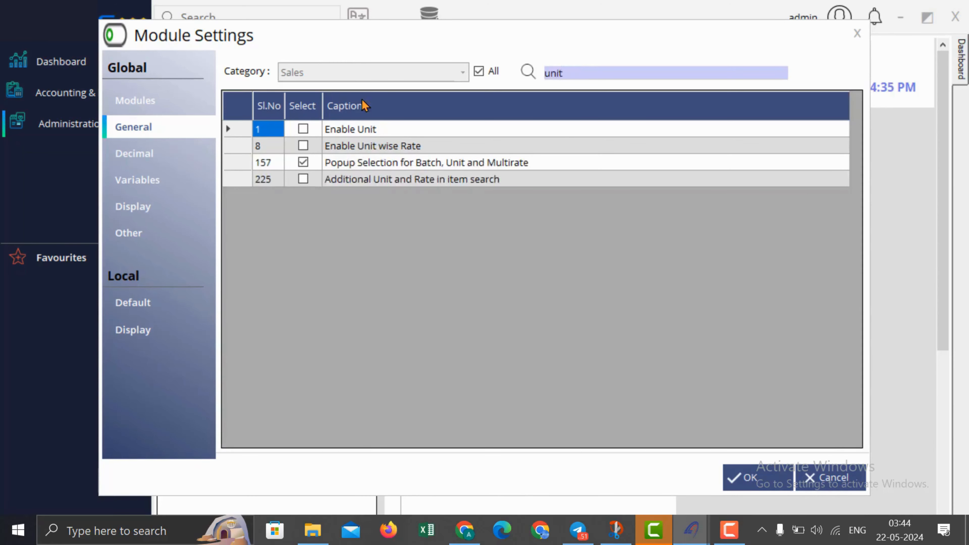
click(303, 129)
click(561, 74)
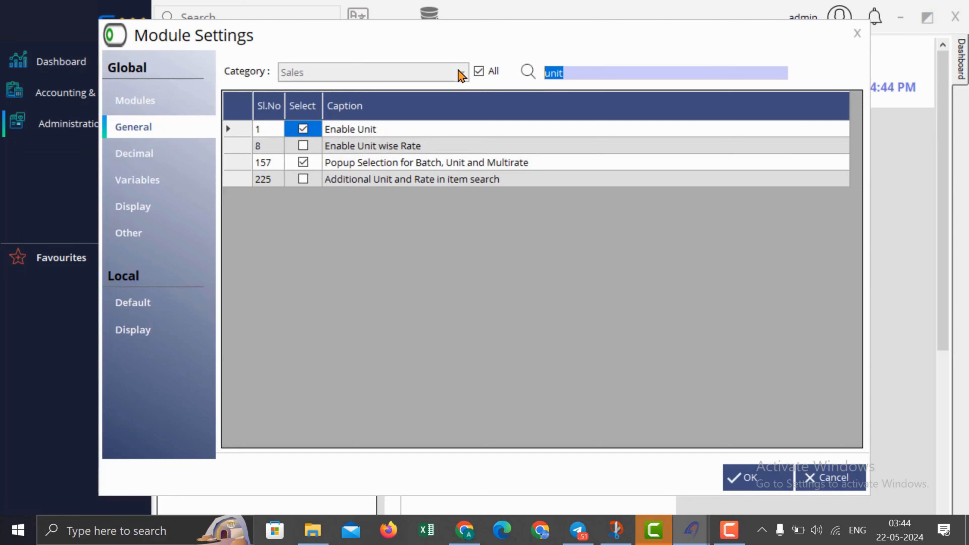
text(mult)
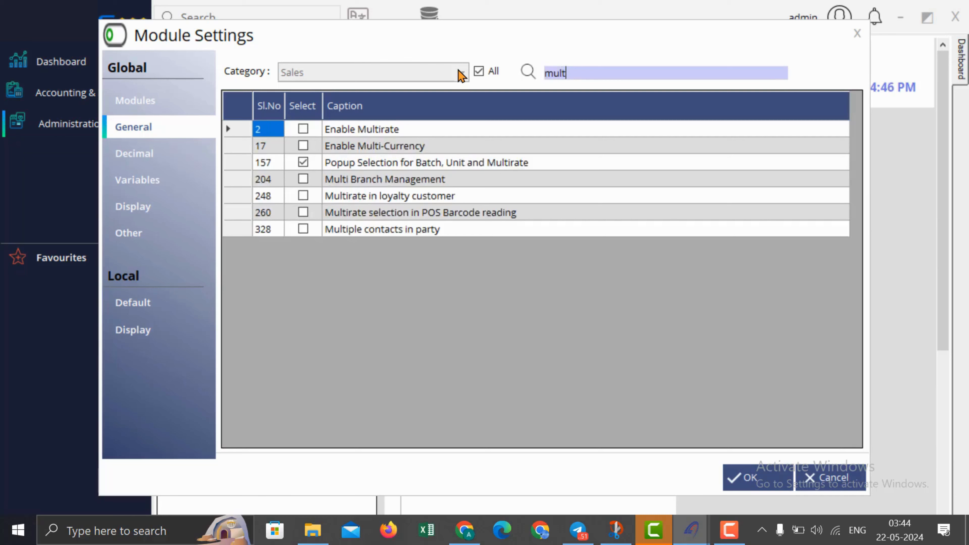
click(302, 129)
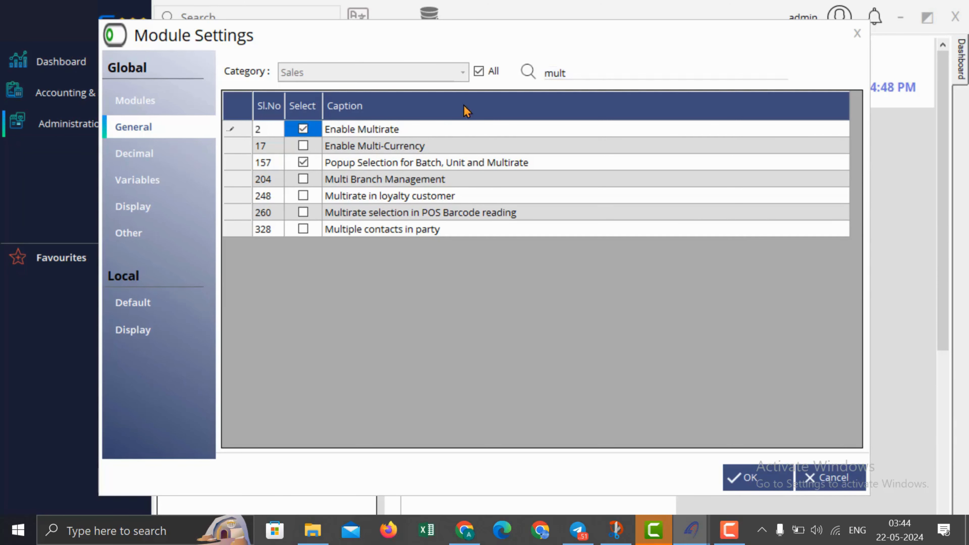
click(595, 72)
text(unit)
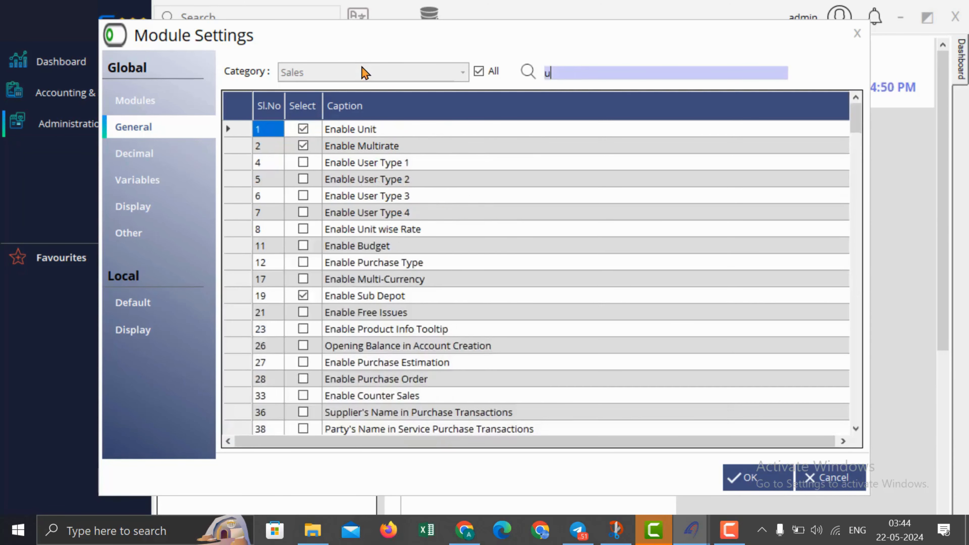
click(303, 145)
Step: Turn on Enable VAT and save the module settings
click(580, 72)
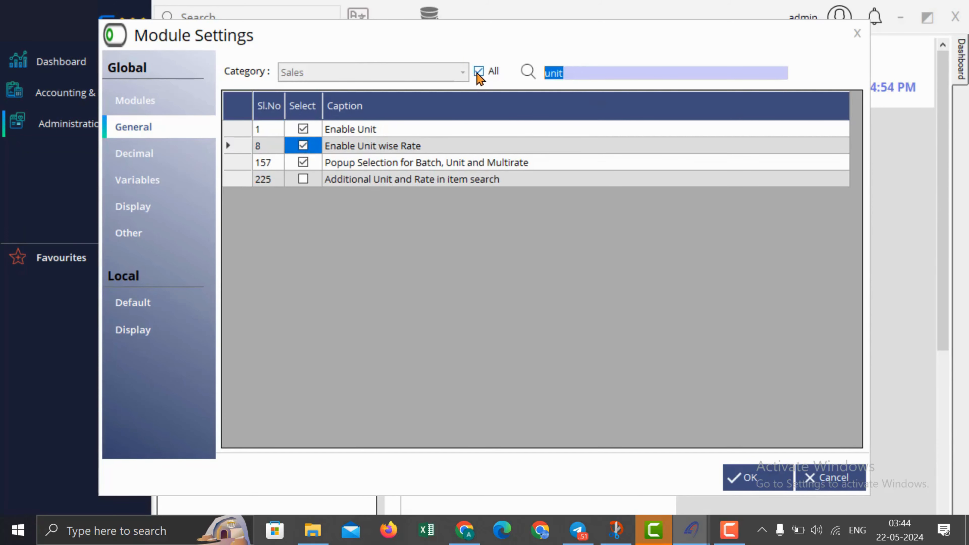
key(BackSpace)
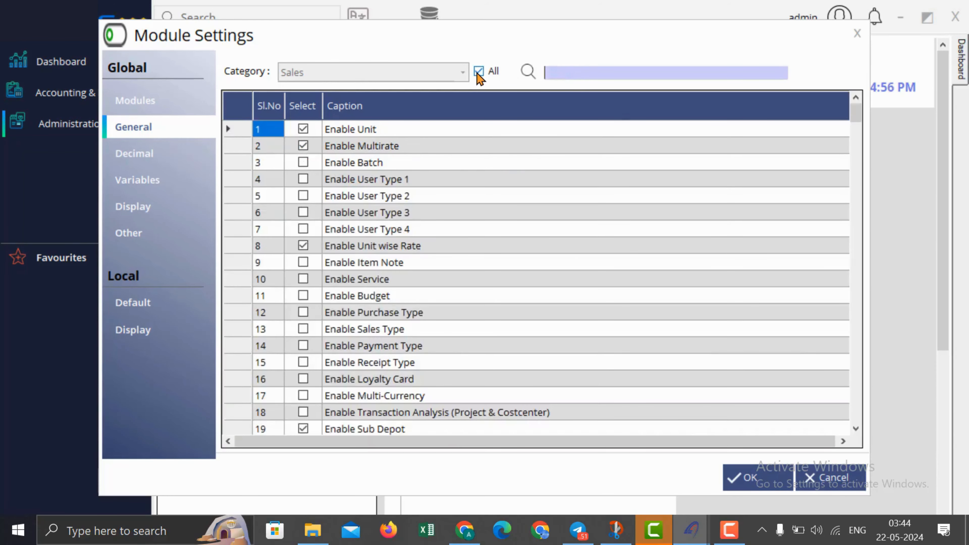
text(vat)
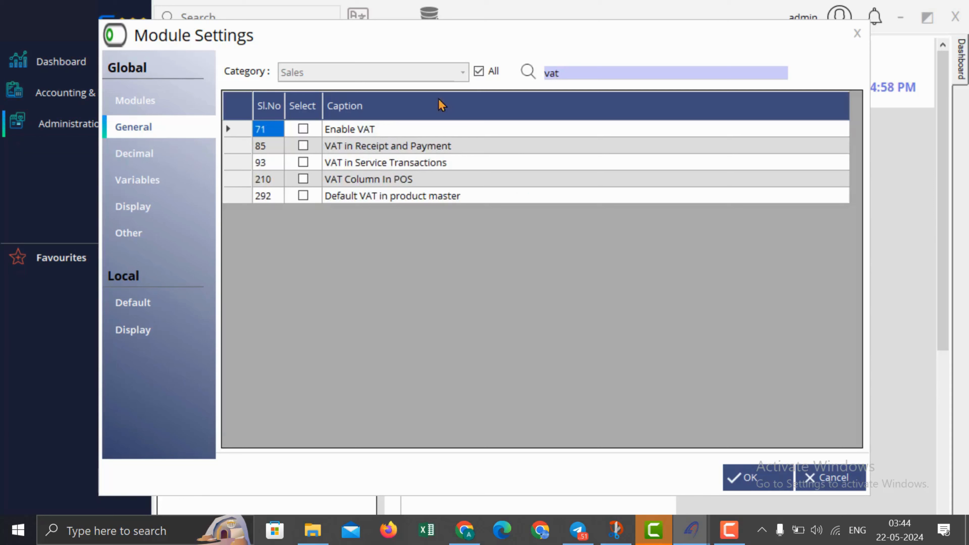
click(304, 131)
click(304, 130)
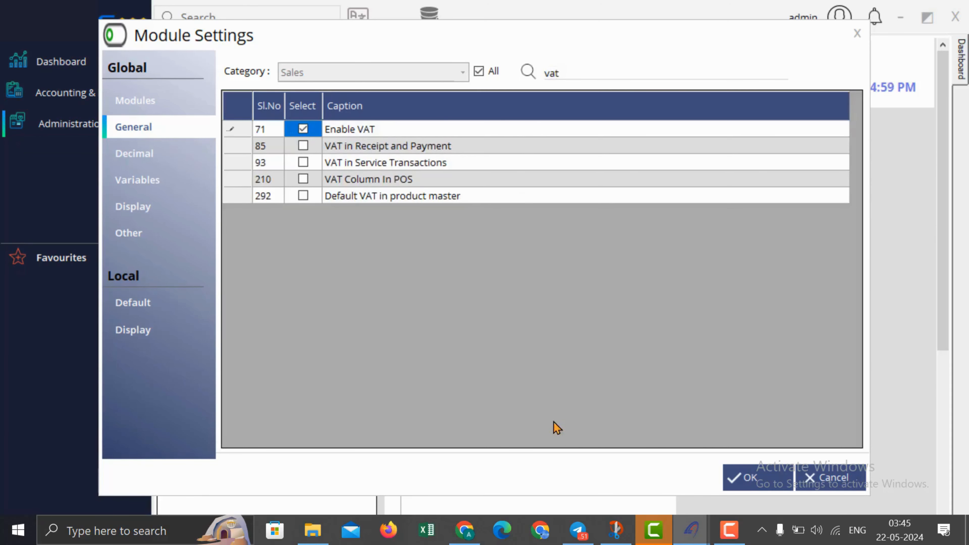
click(744, 478)
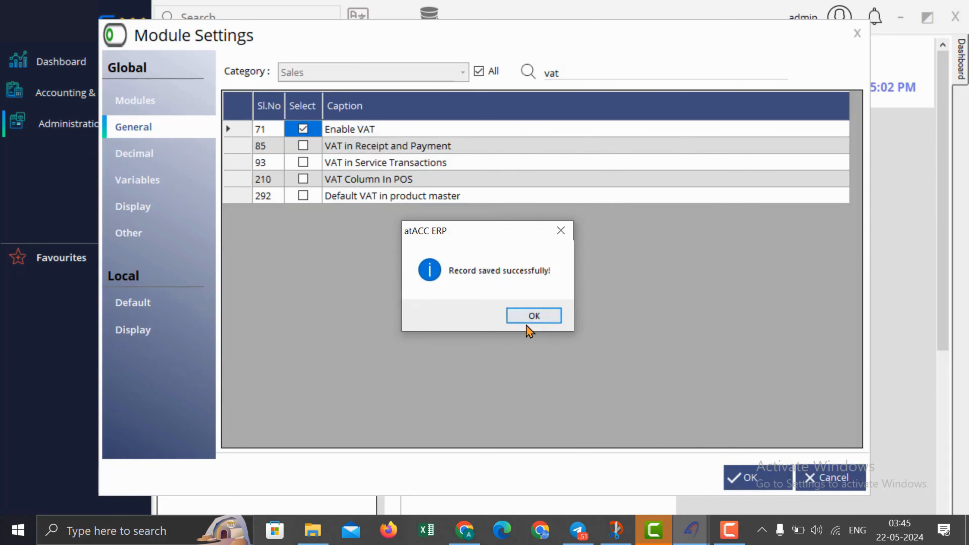
click(532, 320)
click(81, 95)
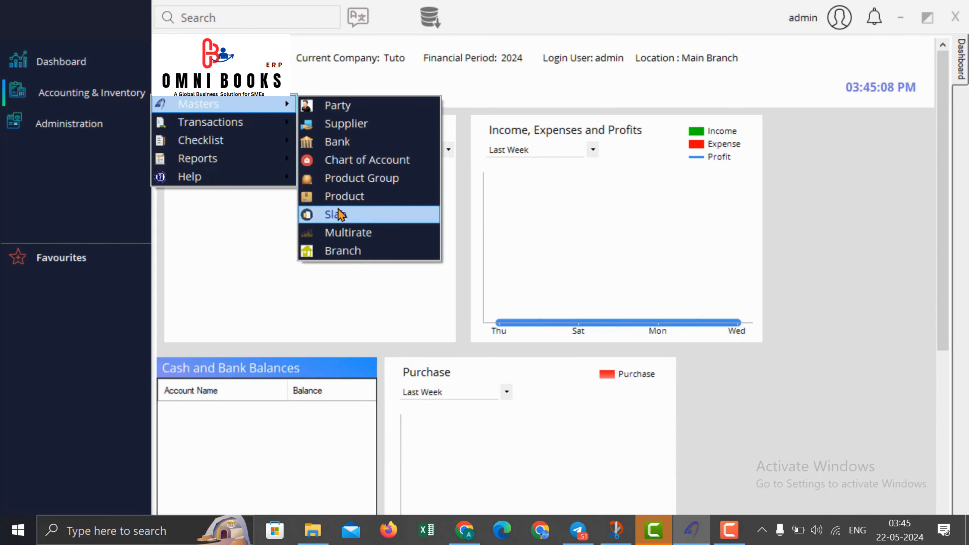
Step: Start a new slab, enter its name and set the slab type to VAT
click(351, 219)
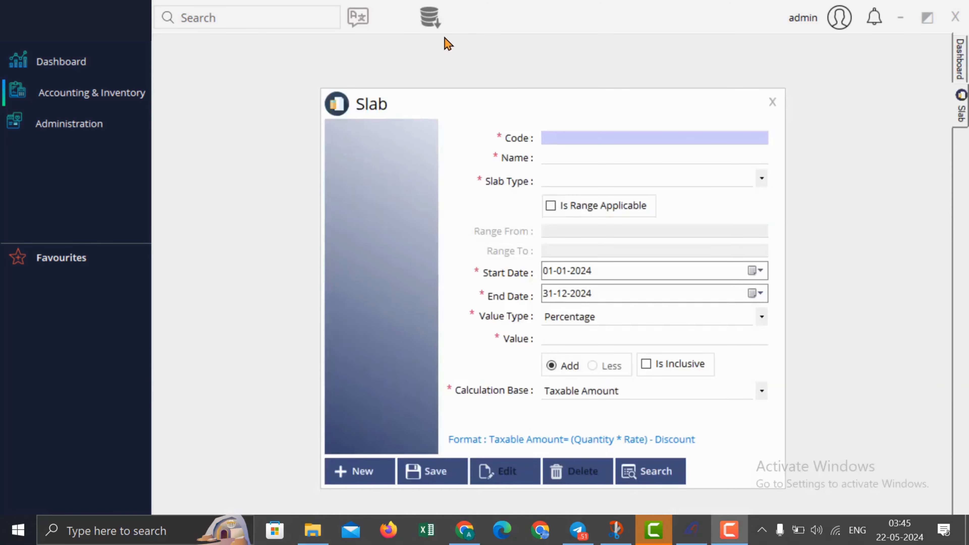
click(573, 140)
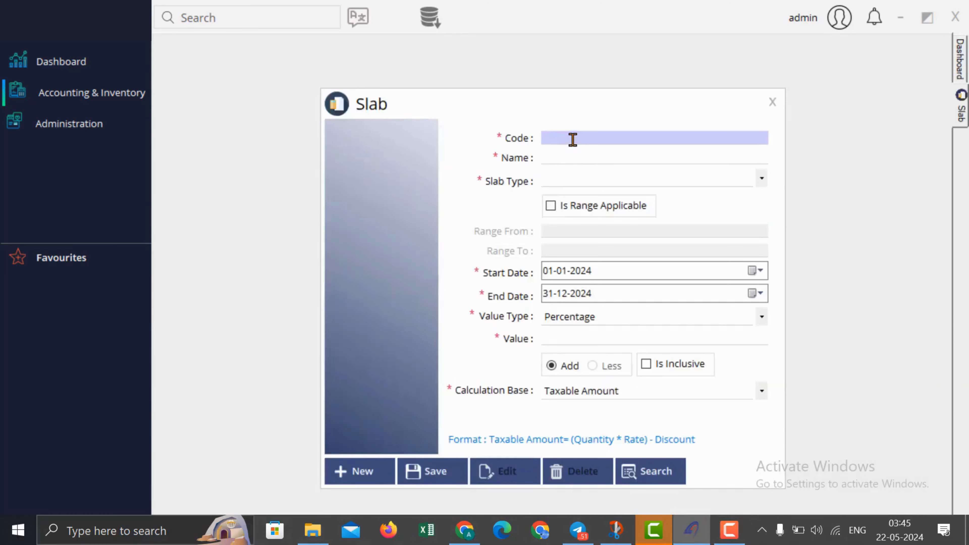
click(567, 154)
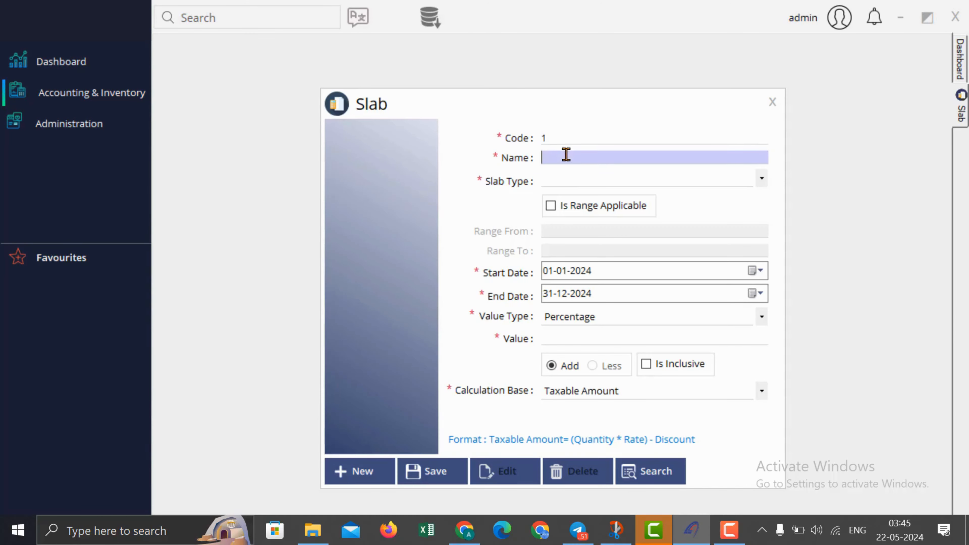
text(Vat)
text( 13%)
click(586, 181)
click(586, 190)
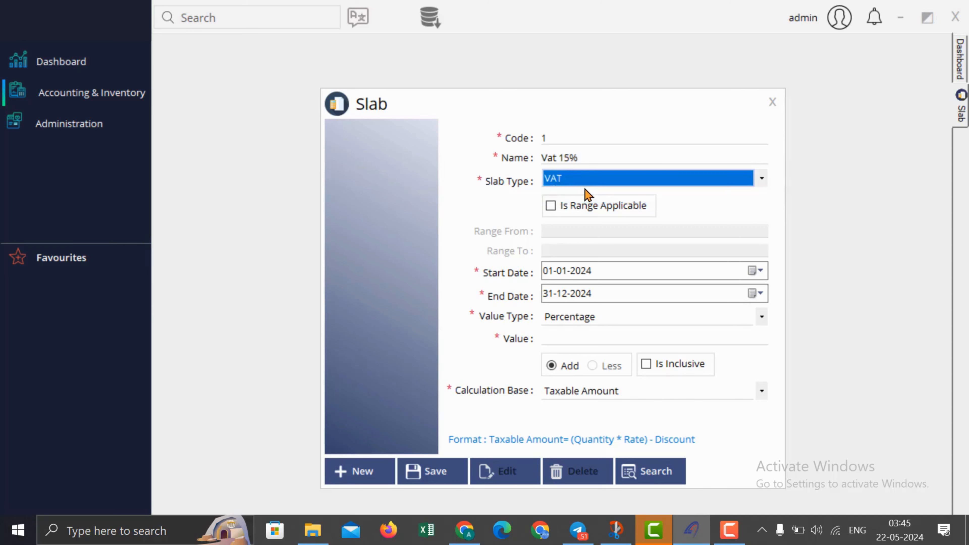
click(581, 274)
click(583, 292)
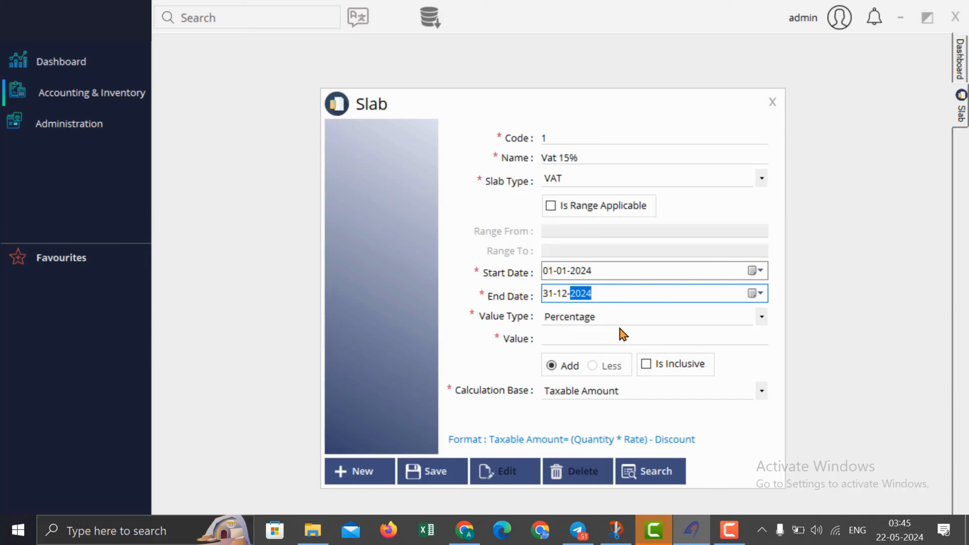
Step: Set the slab value to 15 on Taxable Amount, save it, and close the slab form
click(592, 338)
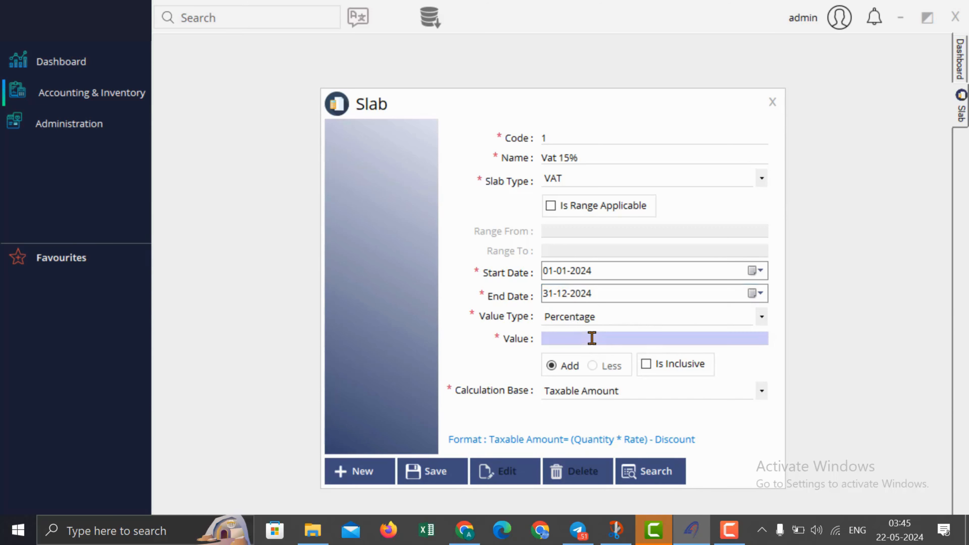
text(15)
click(655, 370)
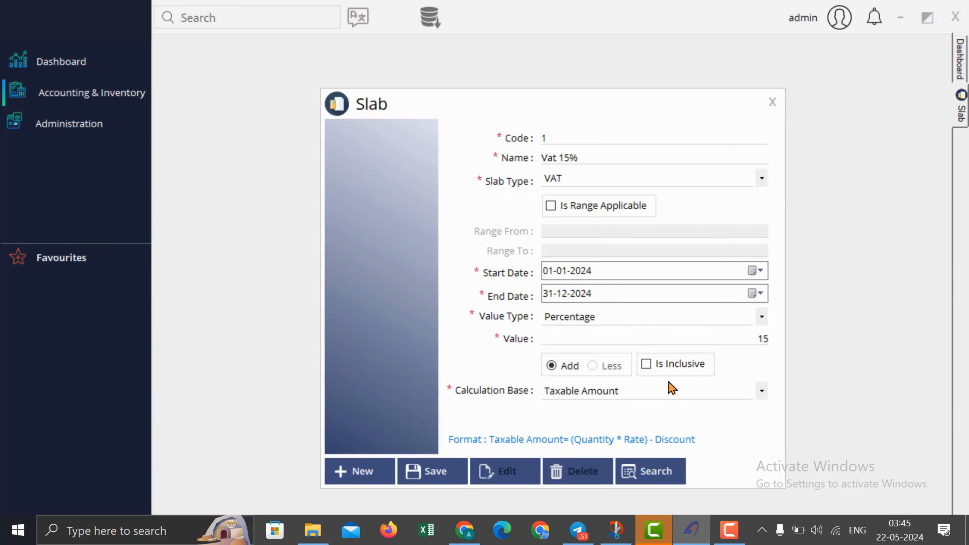
click(671, 392)
click(668, 410)
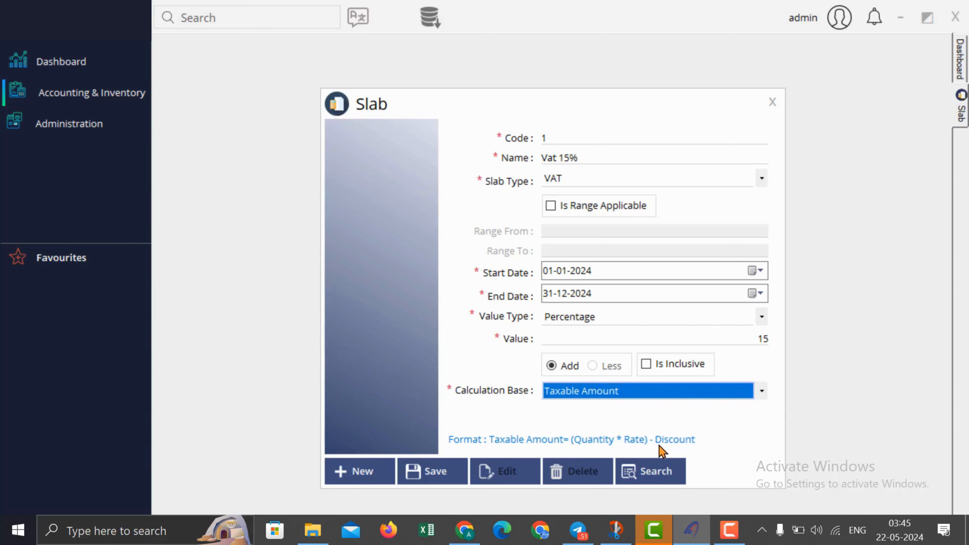
click(430, 484)
click(555, 311)
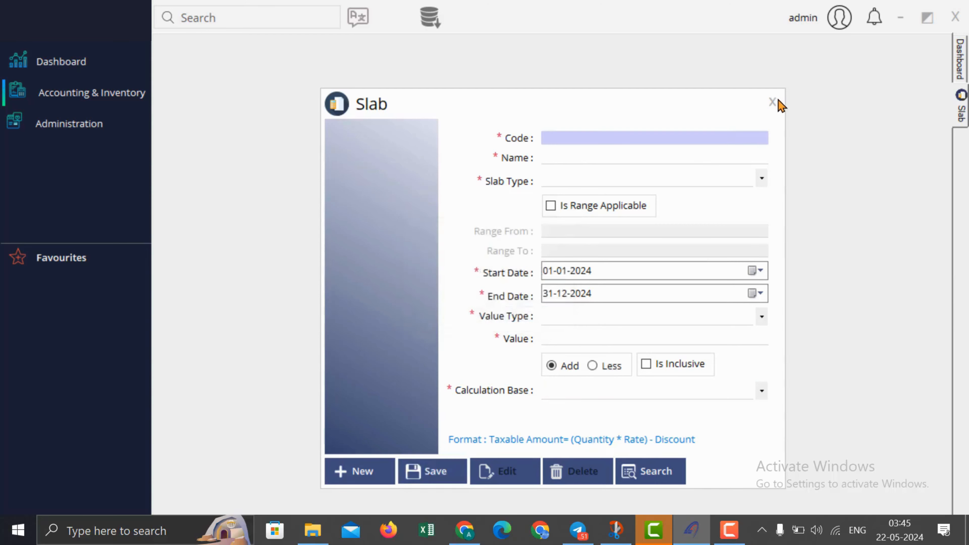
click(778, 101)
click(102, 100)
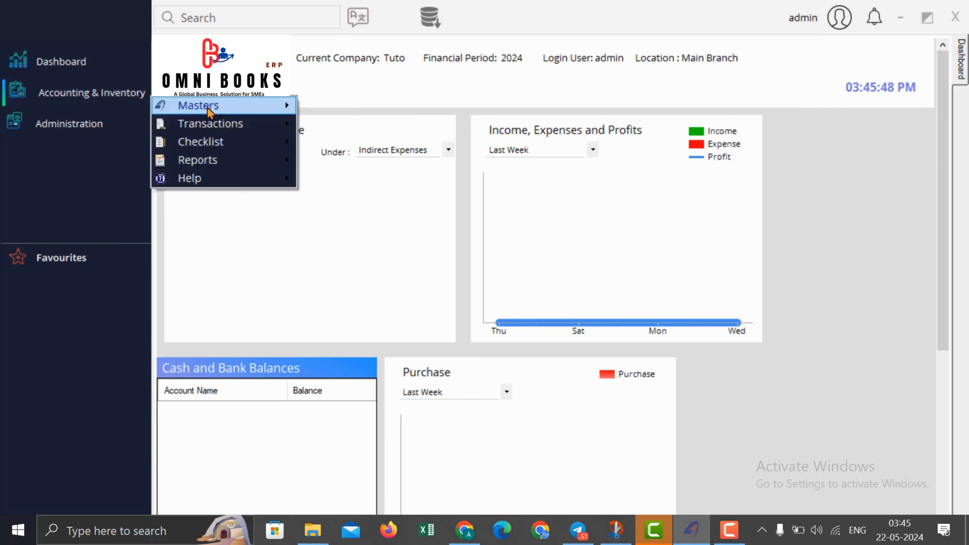
Step: Start new product PRD1 and enter international barcode 123456789
click(352, 200)
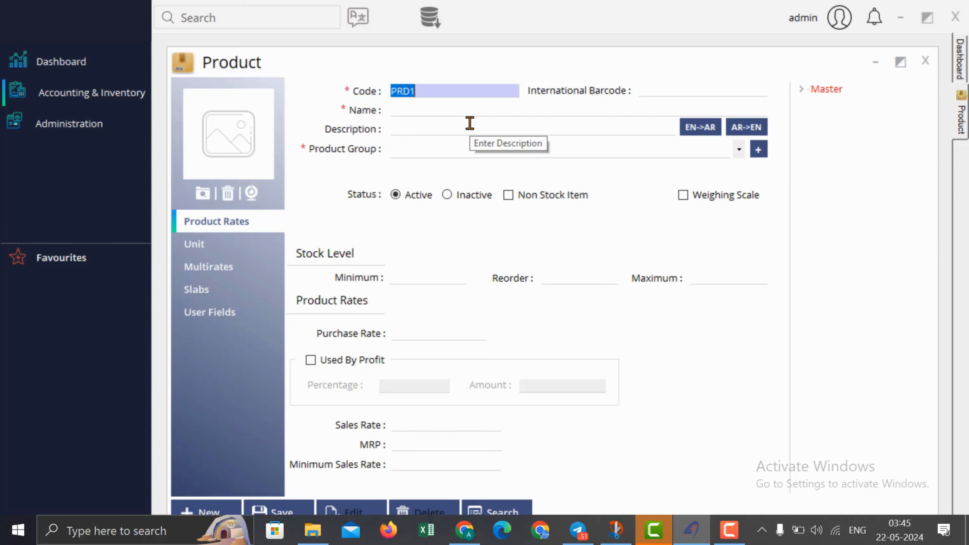
click(430, 90)
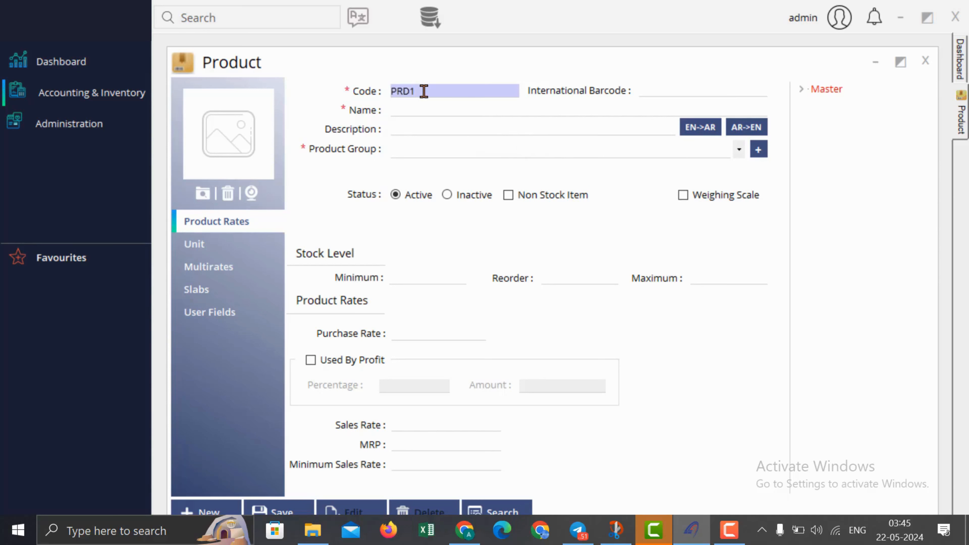
double_click(424, 91)
click(644, 92)
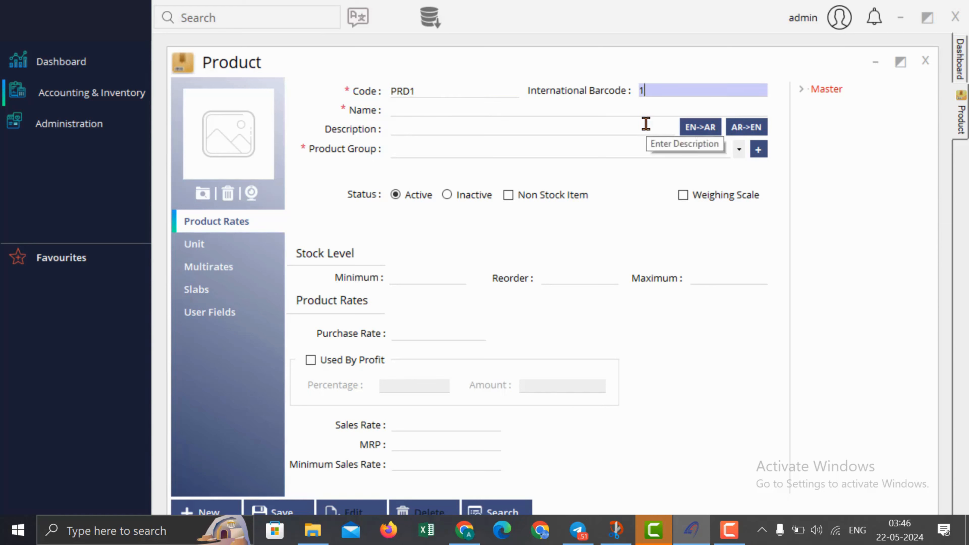
text(123456789)
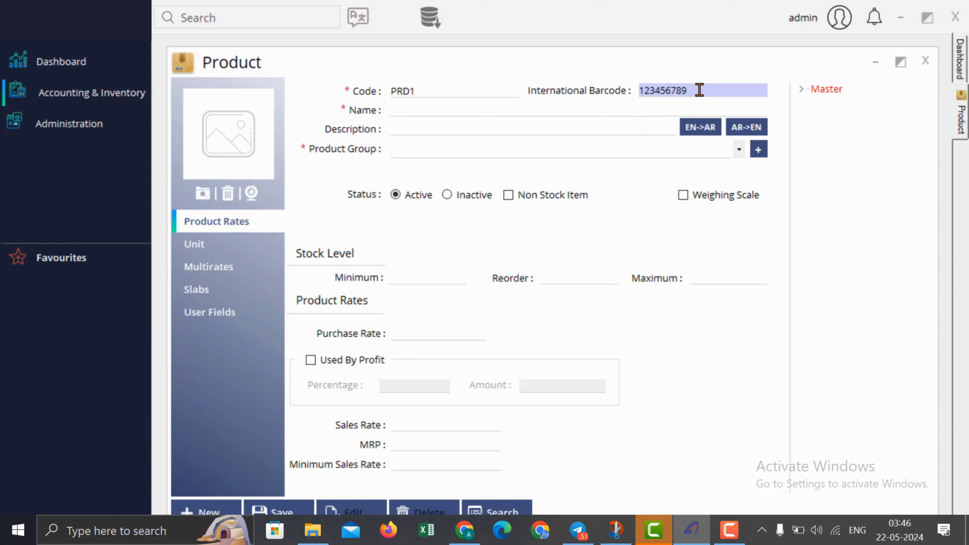
drag(694, 90, 634, 90)
key(BackSpace)
key(ctrl+z)
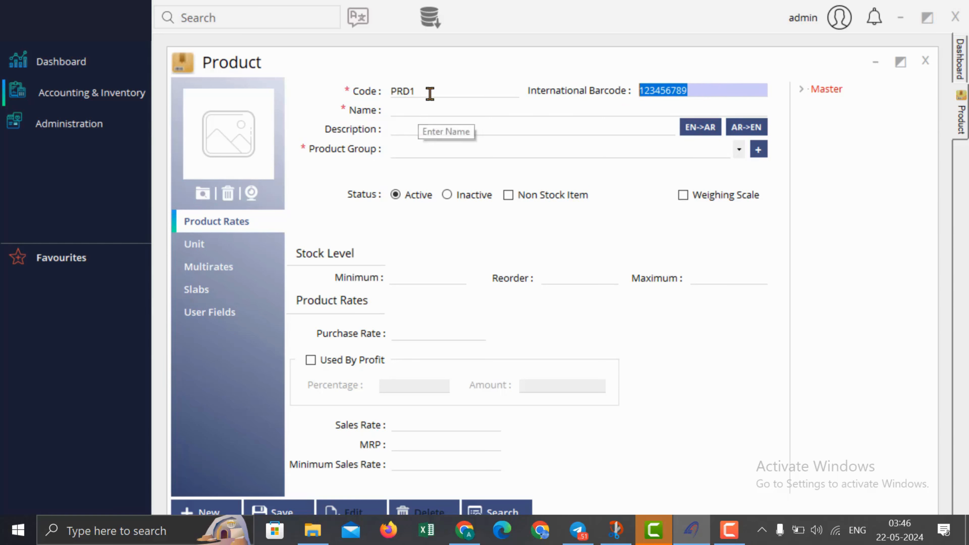
drag(430, 93, 340, 93)
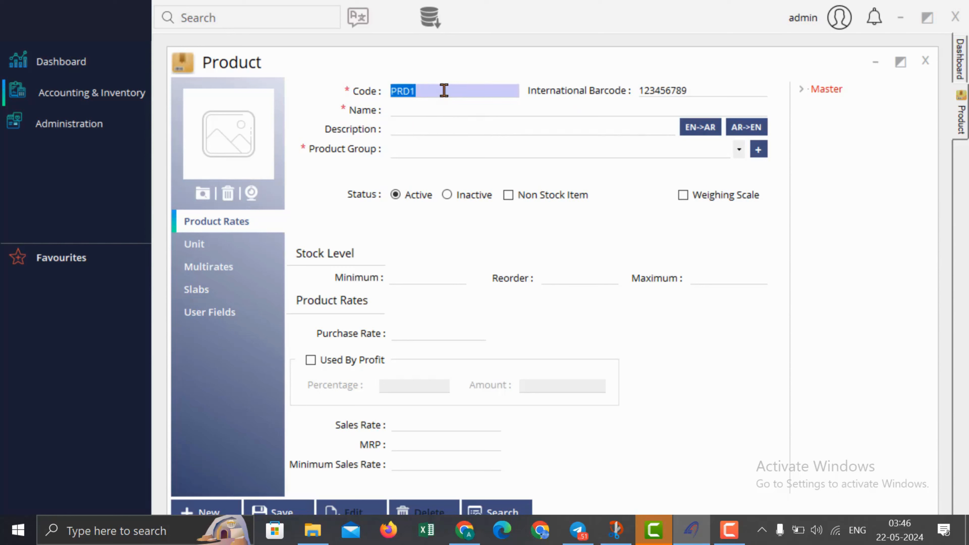
drag(445, 91, 328, 93)
drag(706, 89, 586, 91)
Step: Expand Soft Drinks in the product group tree and name the product 'Pepsi 100 ml'
click(442, 114)
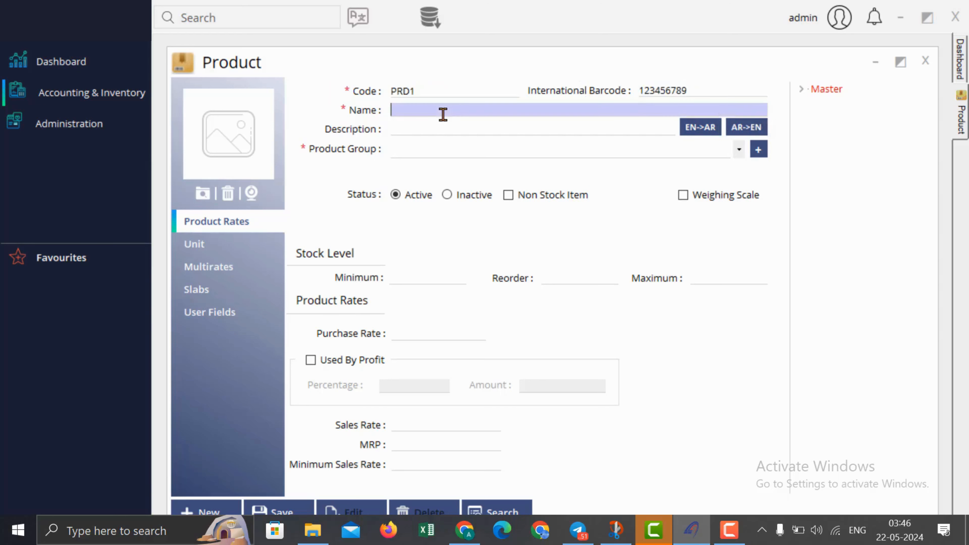
click(802, 89)
click(816, 105)
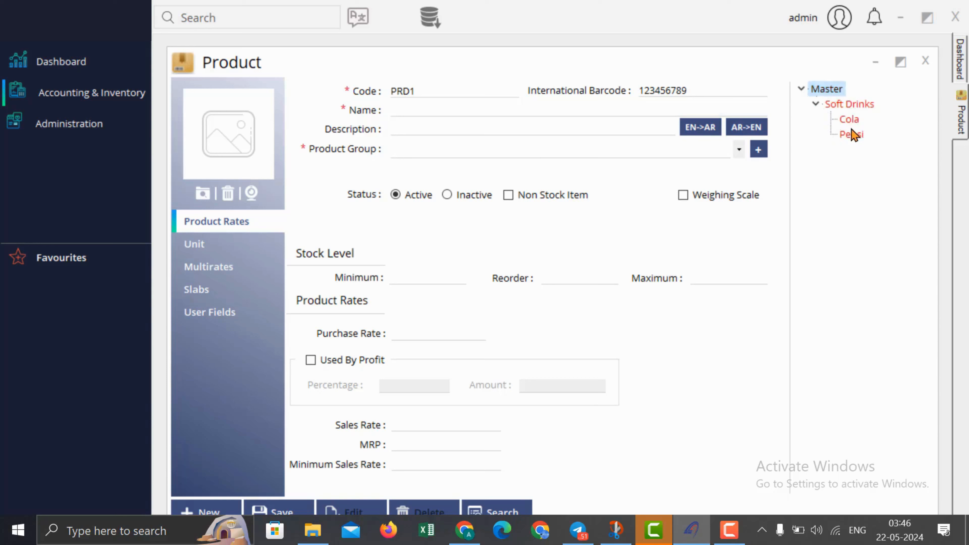
click(421, 108)
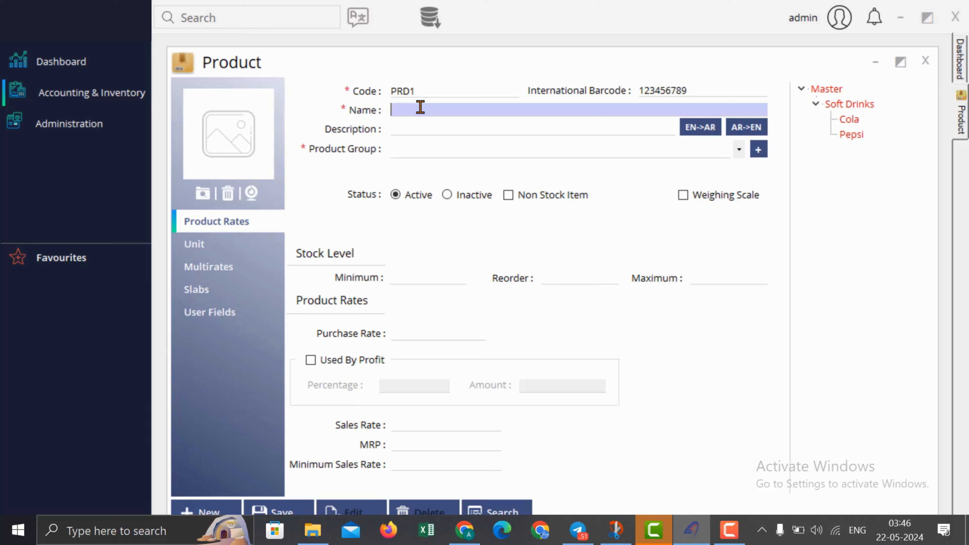
text(Pepsi 100 ml)
Step: Enter the placeholder description 'xxxxxxxx' and set the product group to Pepsi
click(468, 126)
text(xx)
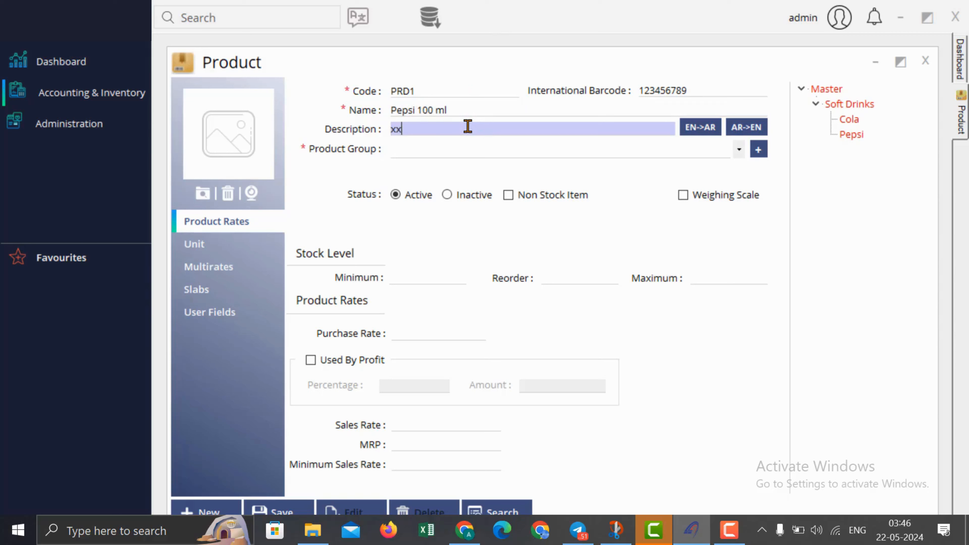
text(xxxxxx)
click(859, 530)
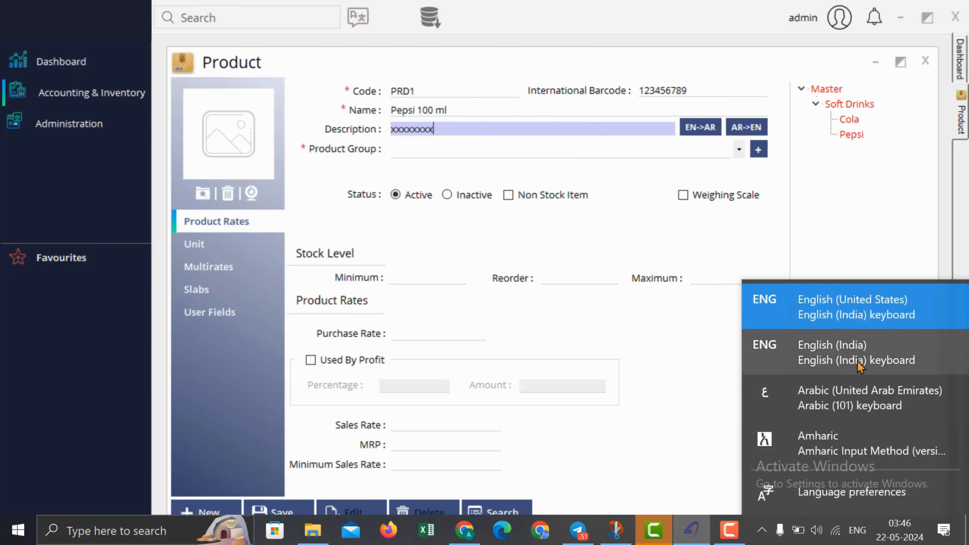
click(506, 130)
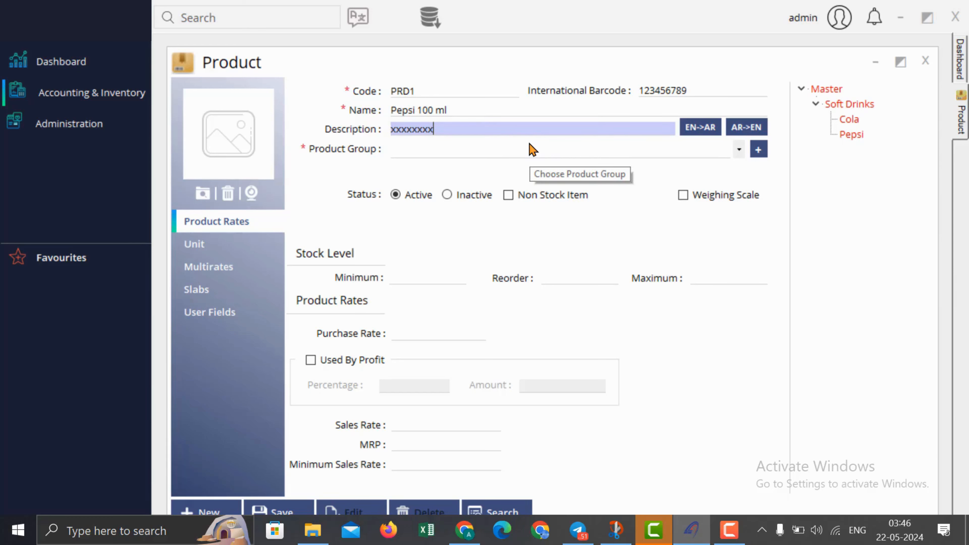
click(465, 151)
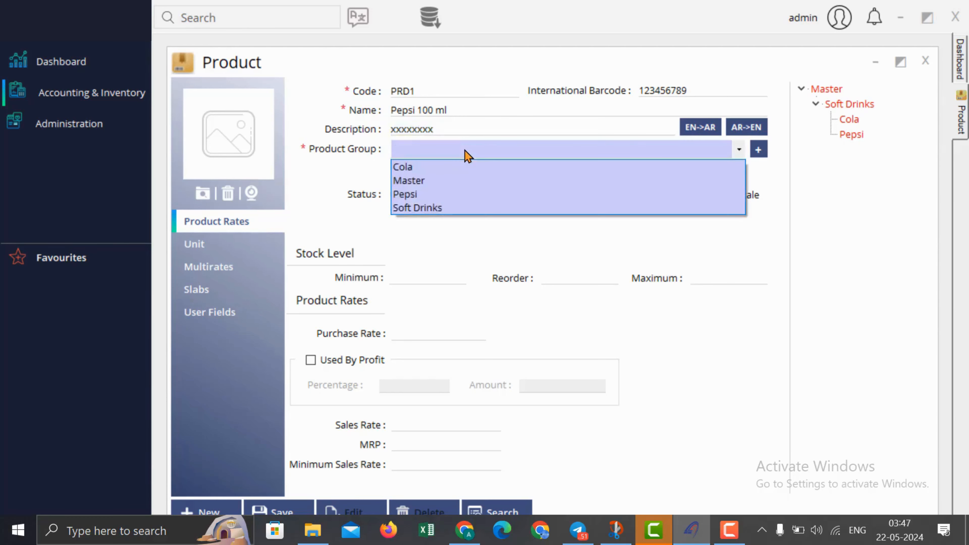
click(454, 195)
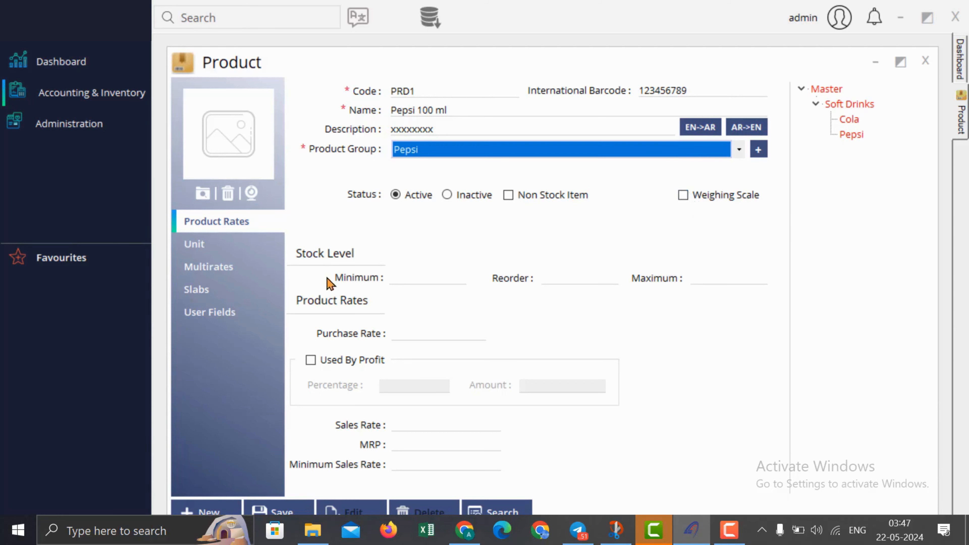
Step: Set minimum stock 10, reorder level 11, maximum 20 and purchase rate 10
click(417, 279)
text(10)
click(569, 274)
text(11)
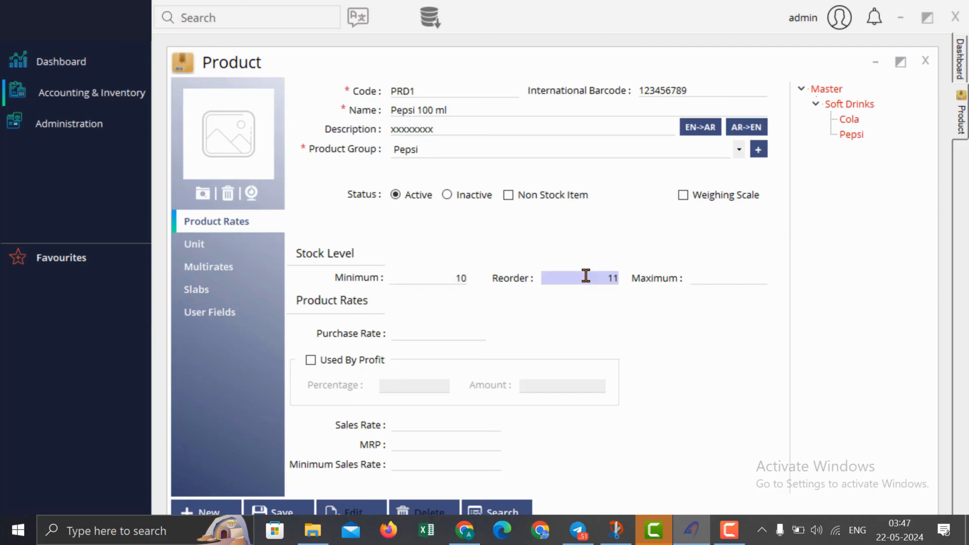
click(715, 280)
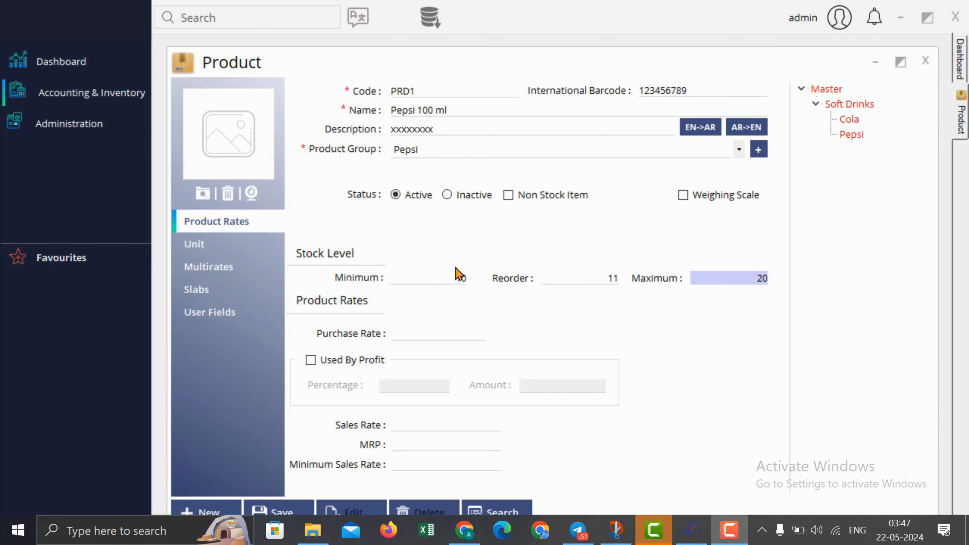
click(446, 327)
text(10)
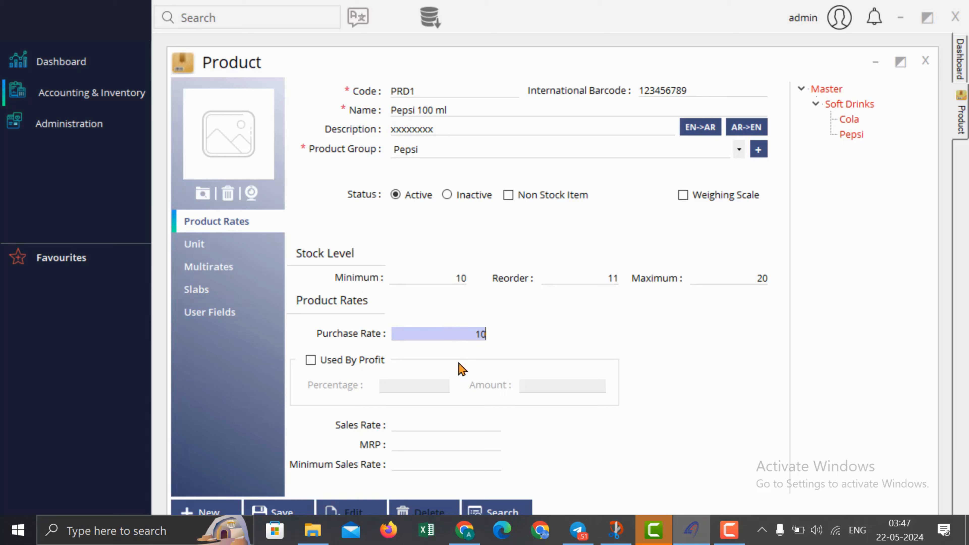
Step: Price by 30% profit for a 13.00 sales rate, with MRP 20.00 and minimum sales rate 12
click(437, 420)
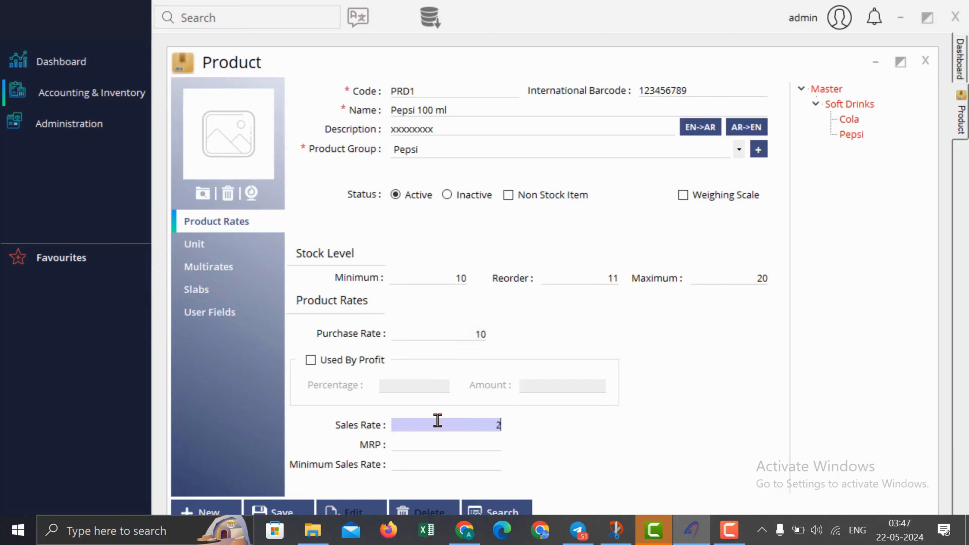
click(323, 361)
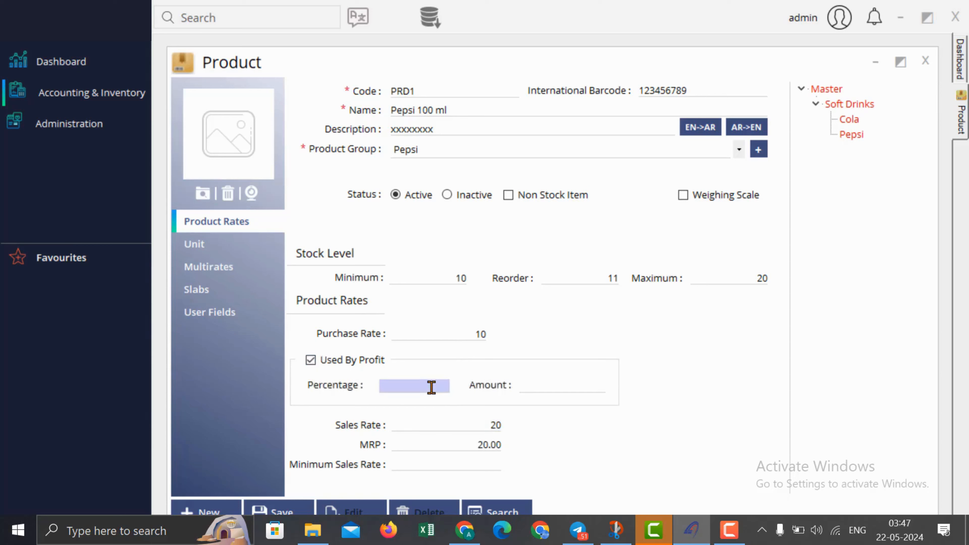
text(30)
key(Tab)
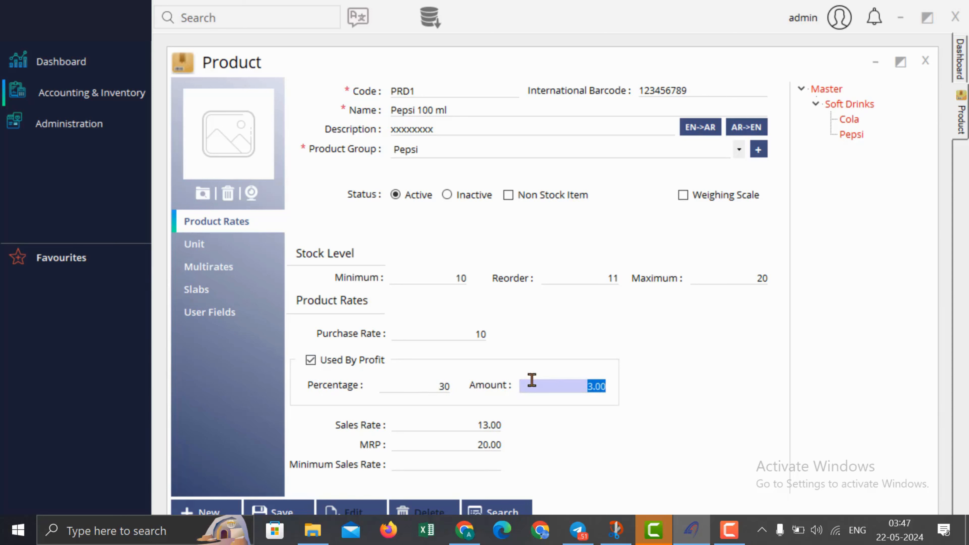
click(483, 423)
click(487, 443)
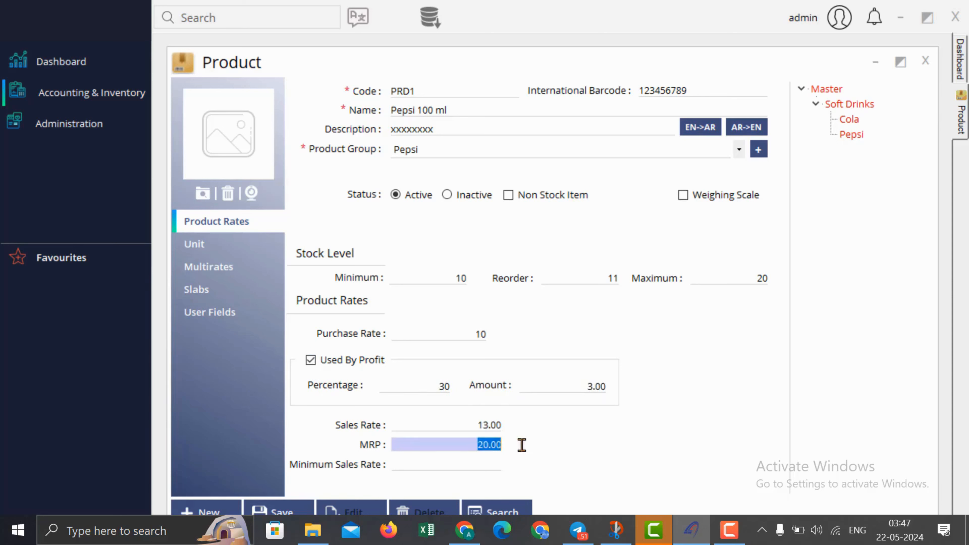
click(457, 468)
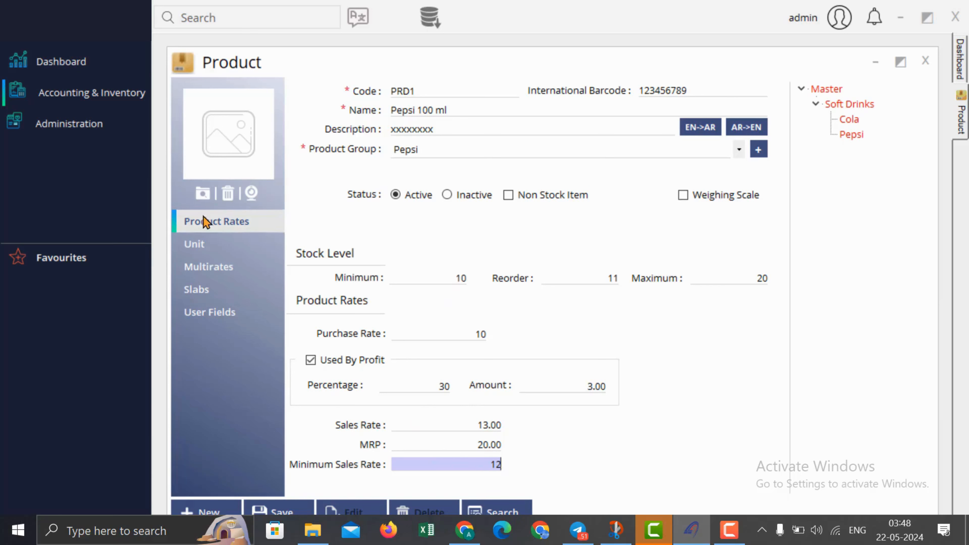
Step: On the Unit tab, set psc as the base unit and Box as Additional Unit 1
click(221, 244)
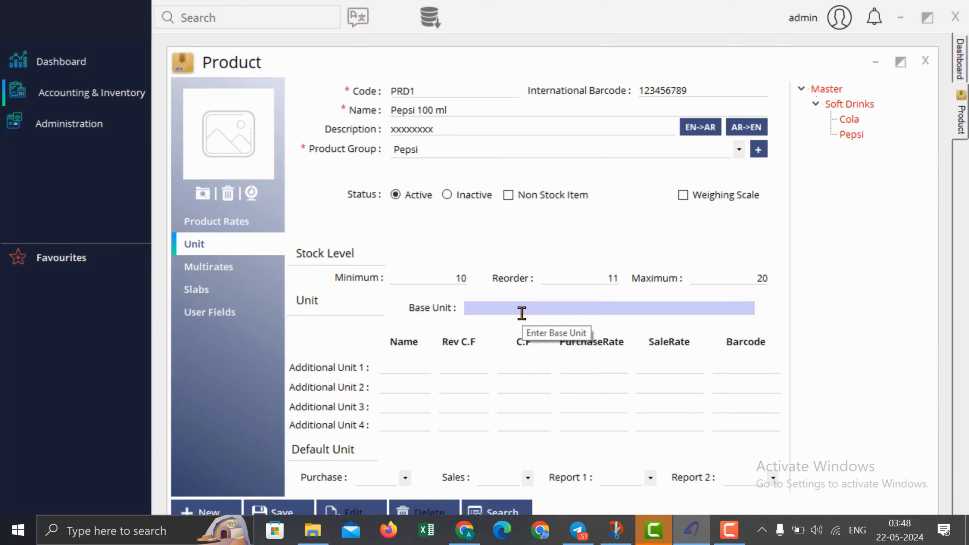
text(psc)
click(416, 364)
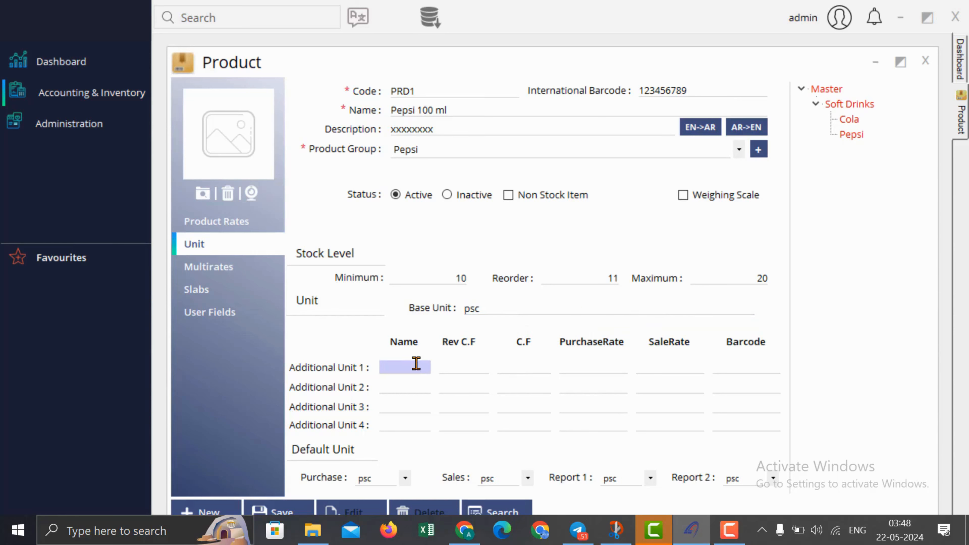
text(Box)
click(504, 310)
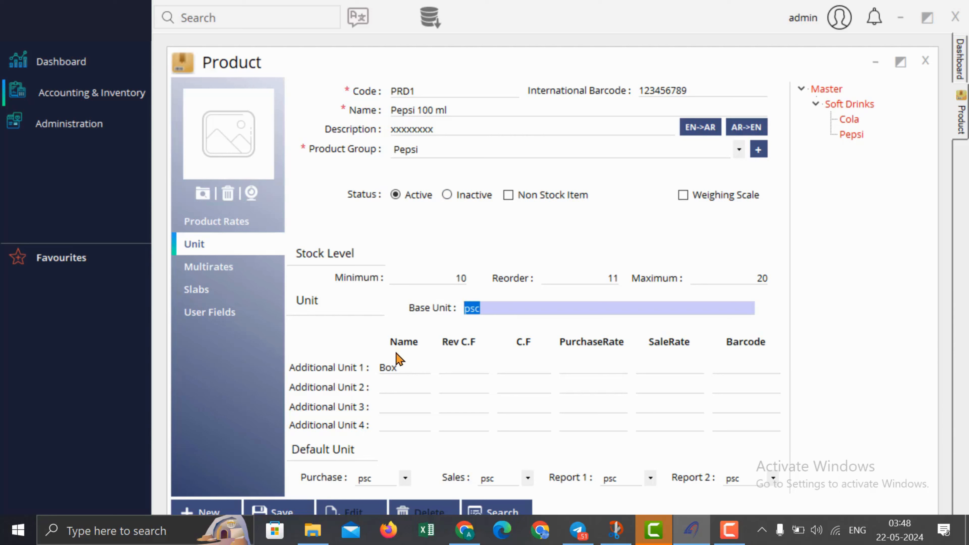
click(397, 366)
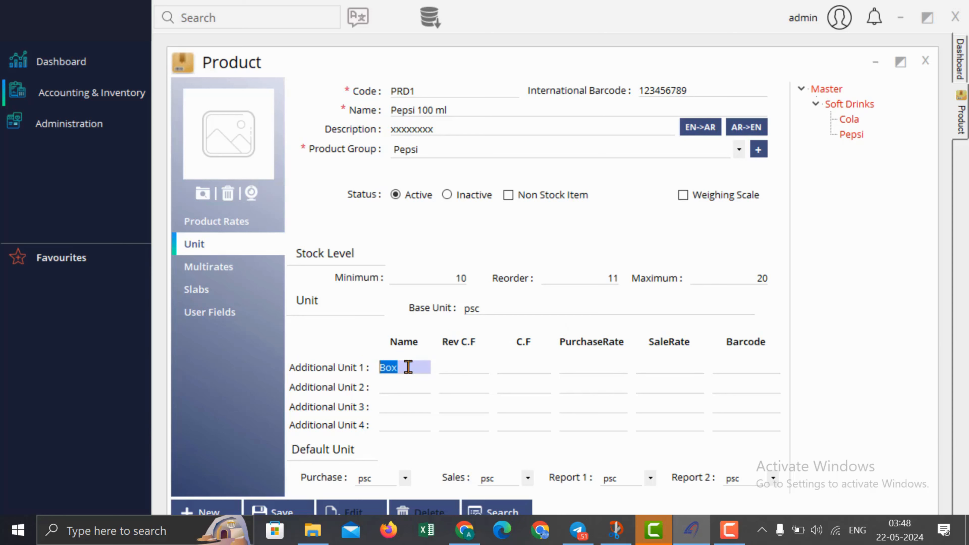
click(504, 311)
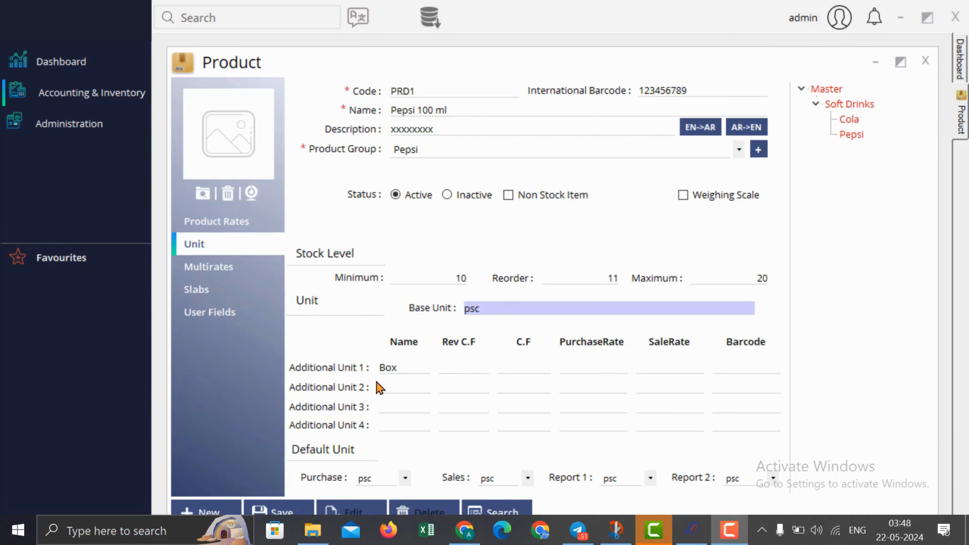
Step: Give Box a conversion factor of 12 and barcode 12334556, with rates 120.00 and 156.00
click(394, 369)
click(521, 365)
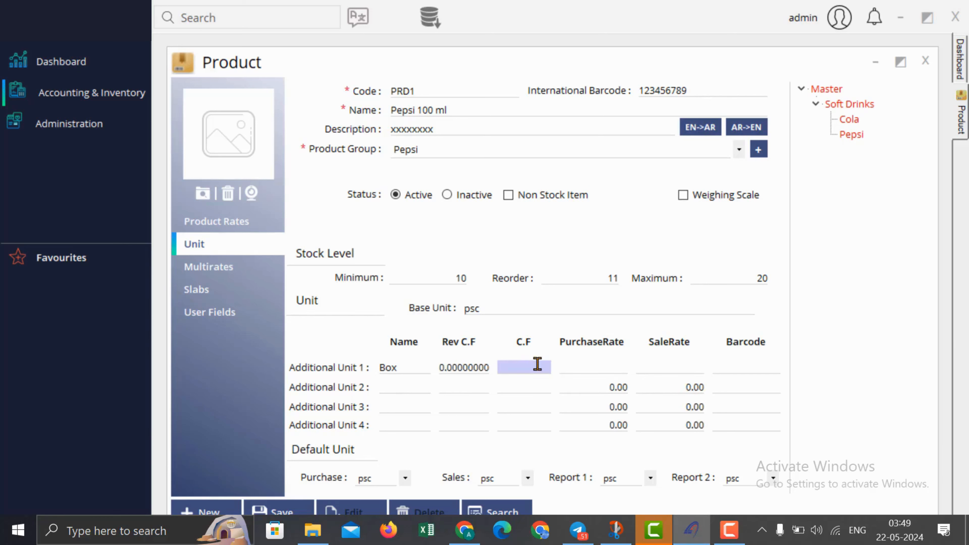
text(12)
key(Tab)
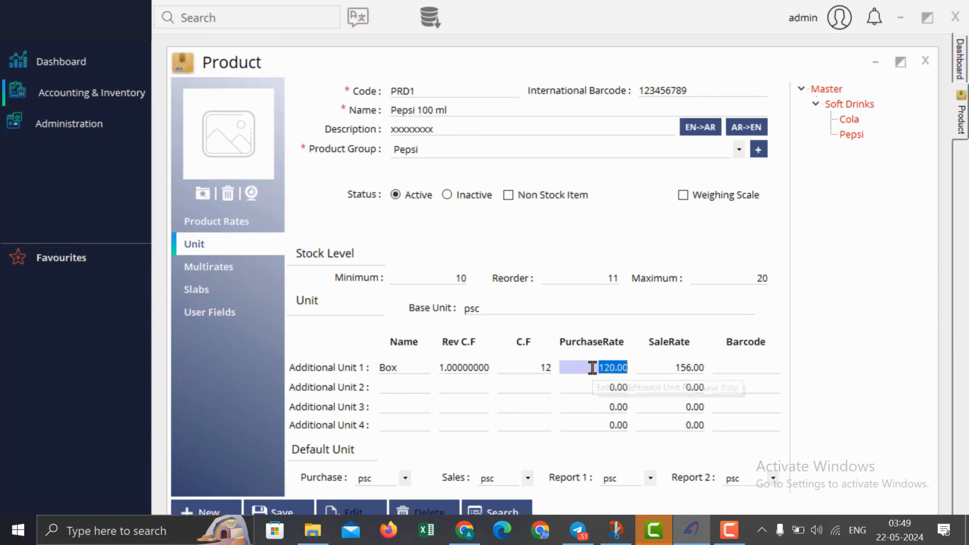
click(612, 367)
key(Tab)
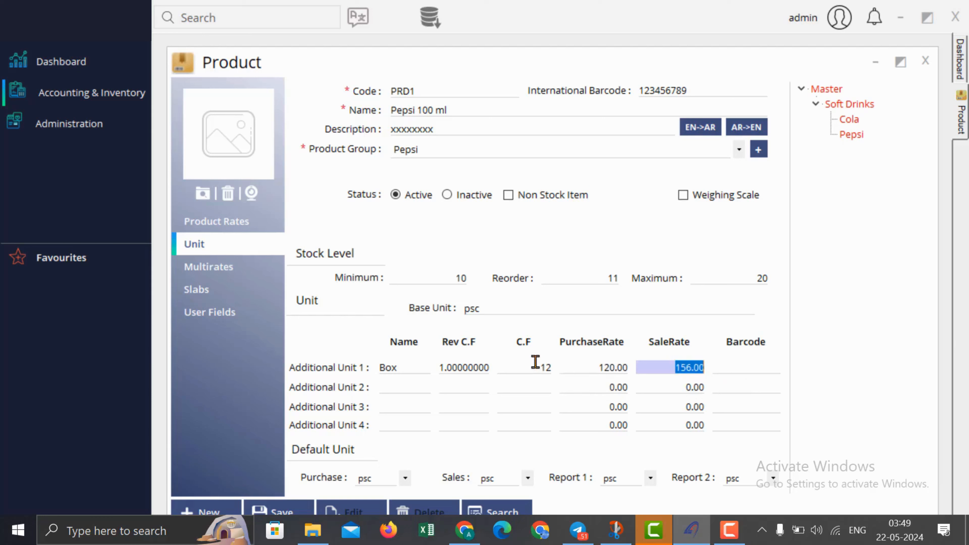
click(748, 369)
text(12334556)
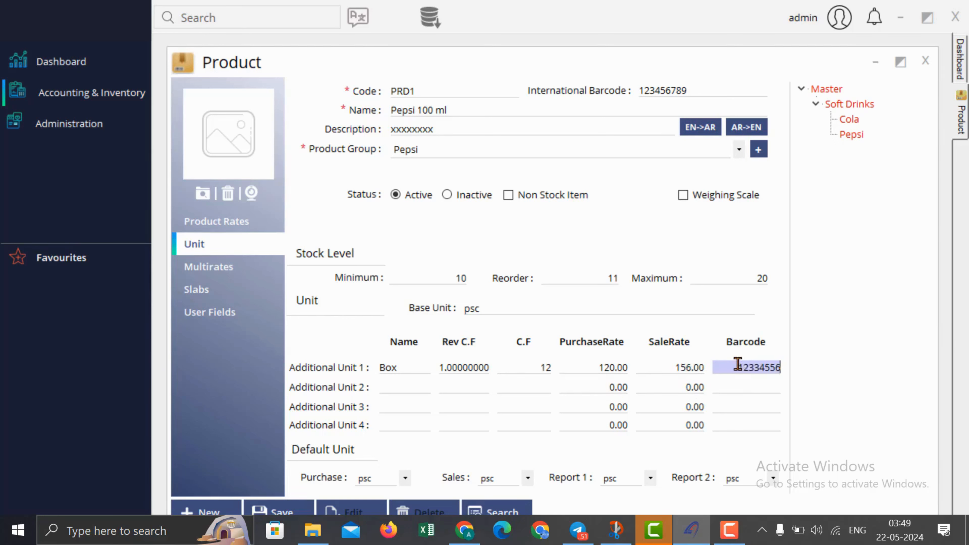
Step: Check the Box entry and product code PRD1, then show the empty Multirates grid
double_click(723, 363)
double_click(404, 369)
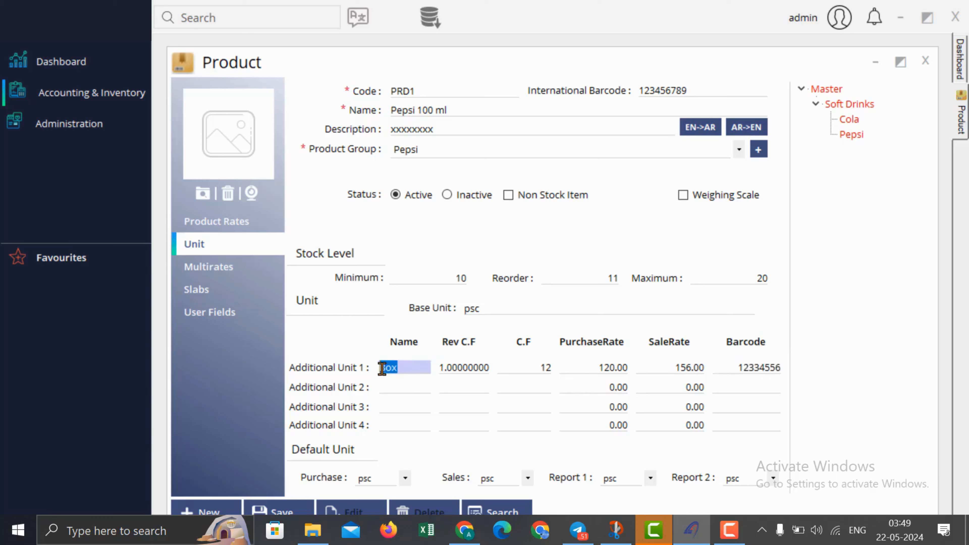
double_click(424, 90)
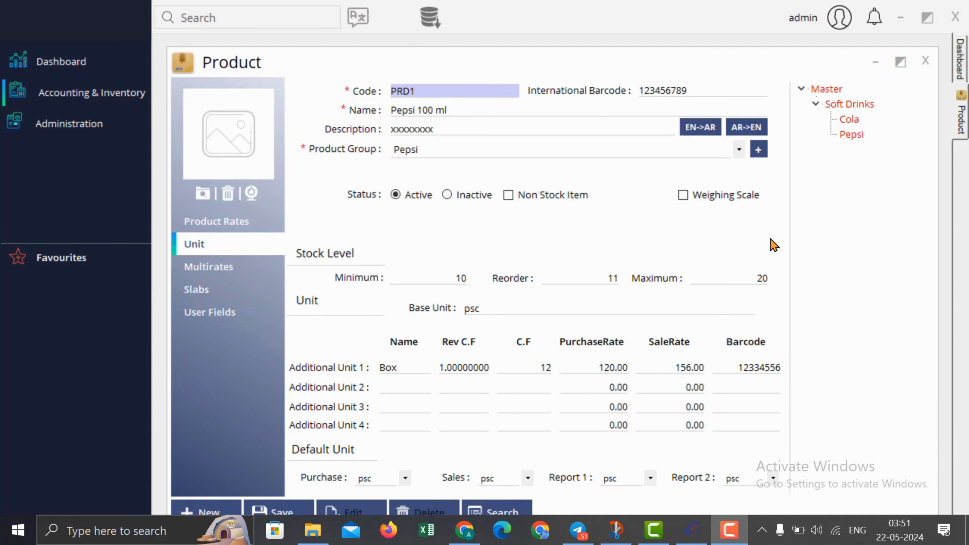
click(215, 268)
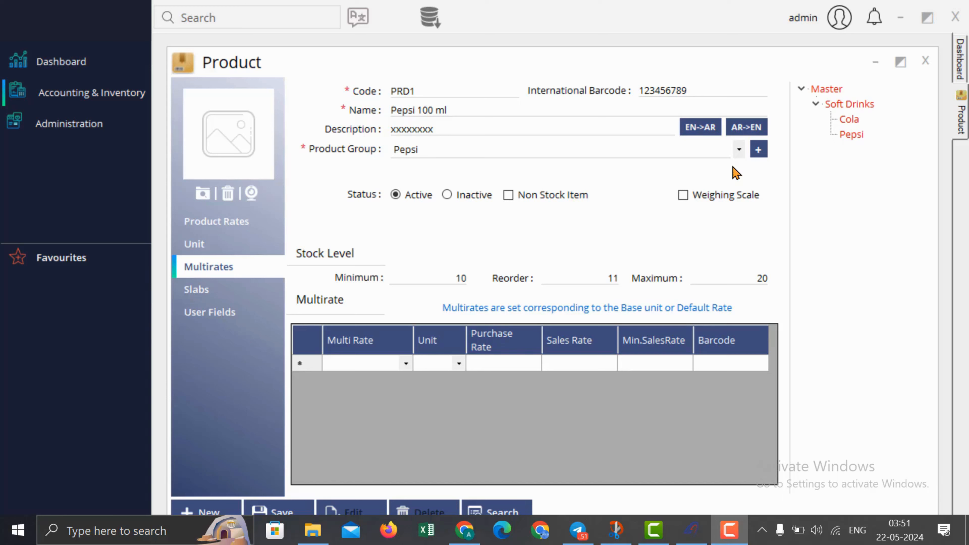
Step: Fill the first multirate row with Multi Rate 1, unit psc, sales rate 14
click(407, 364)
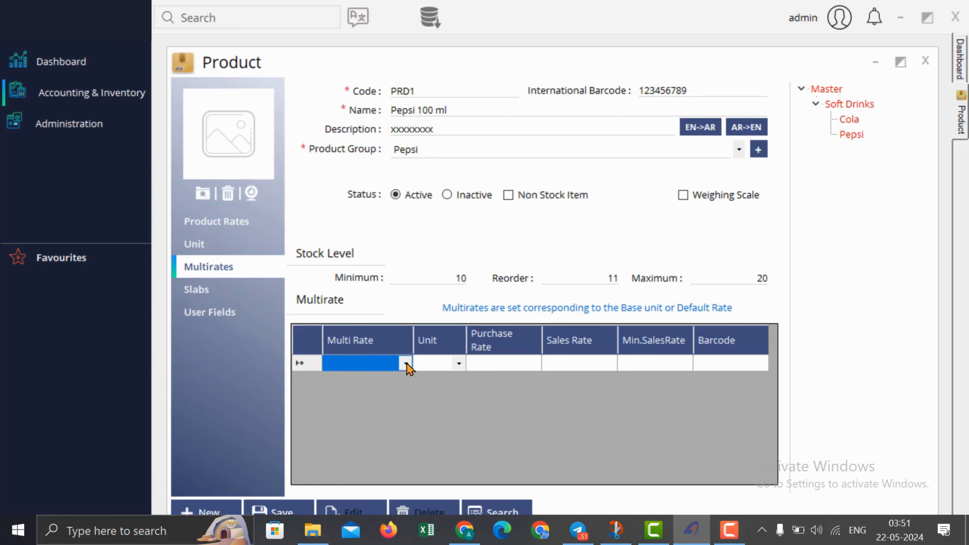
click(406, 365)
click(397, 382)
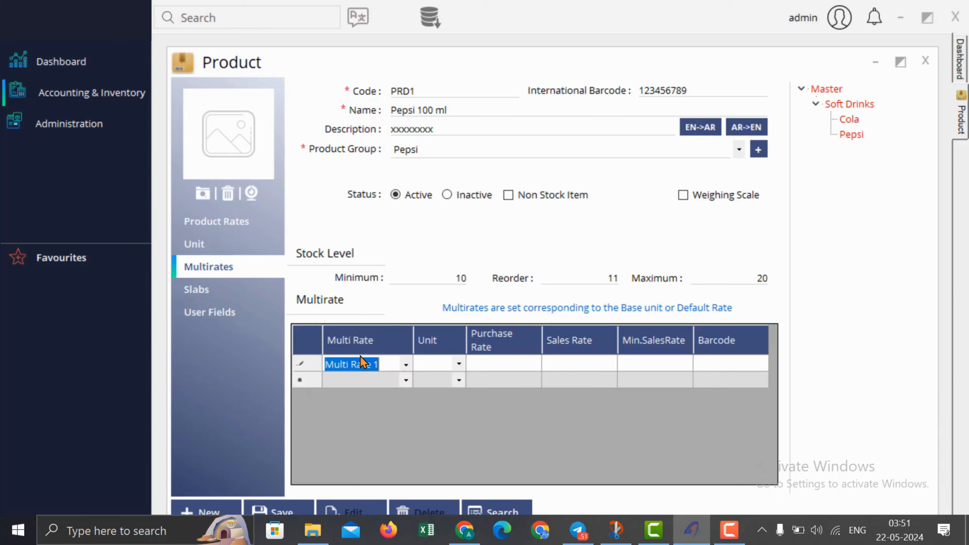
click(439, 365)
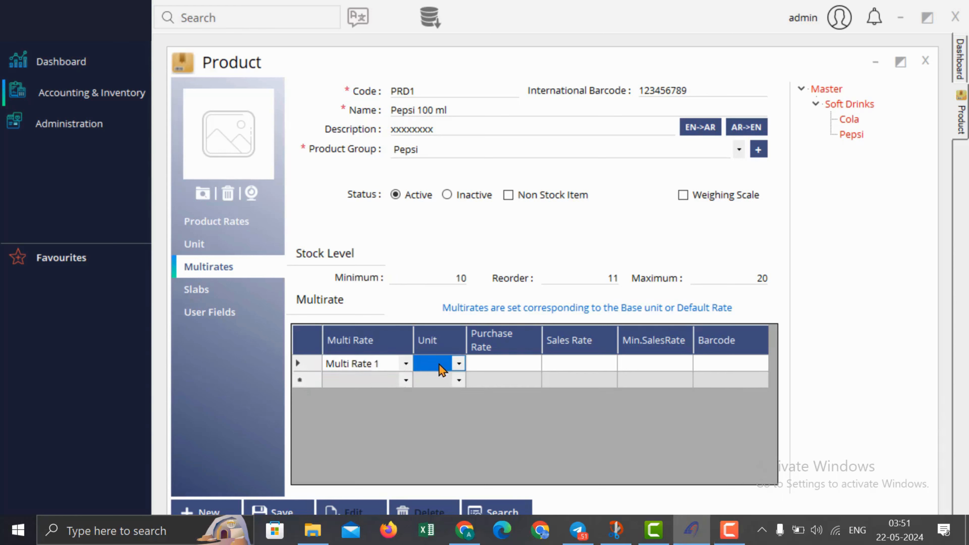
click(459, 364)
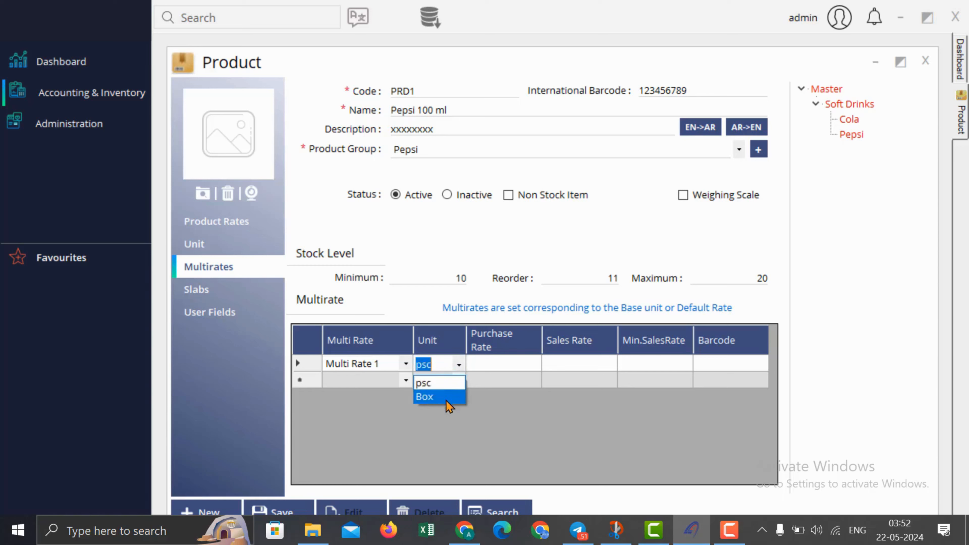
click(447, 384)
key(Tab)
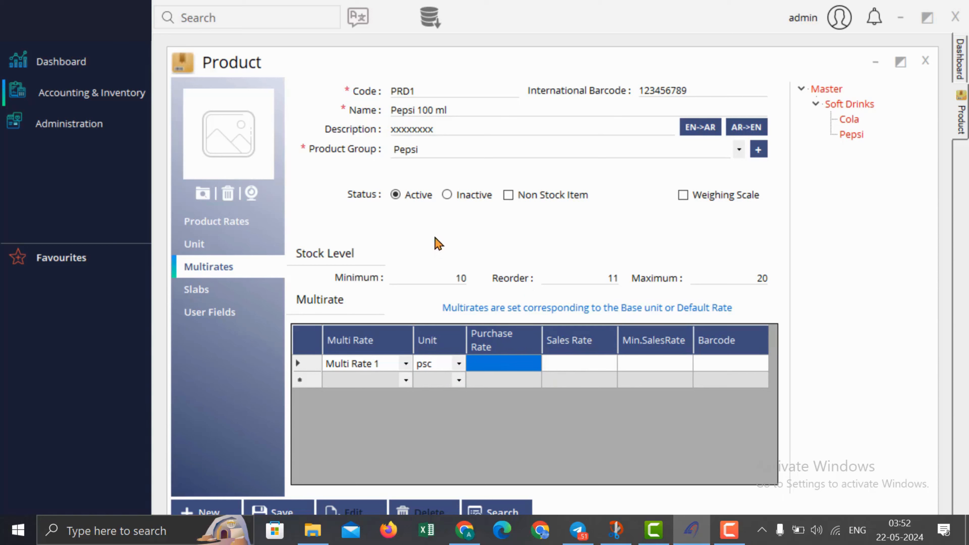
click(249, 229)
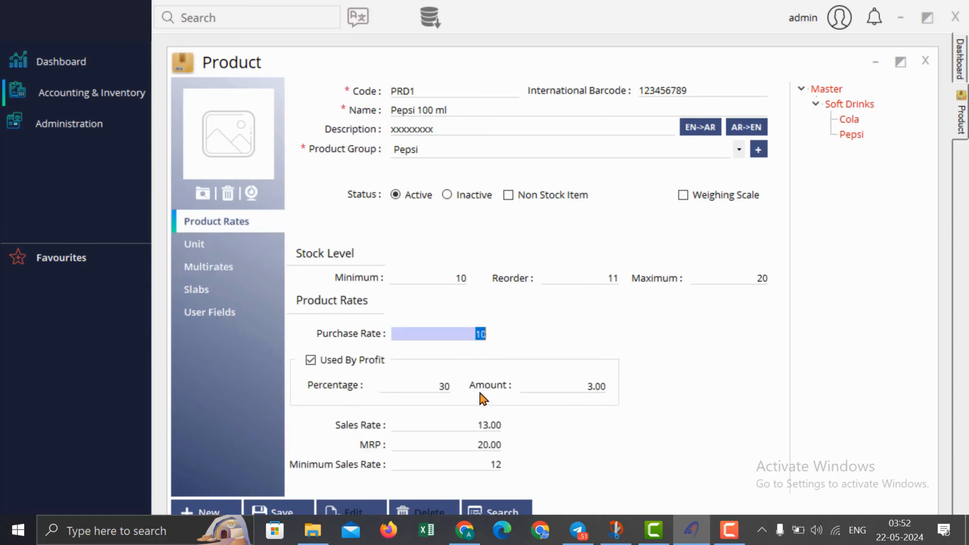
click(208, 267)
click(599, 365)
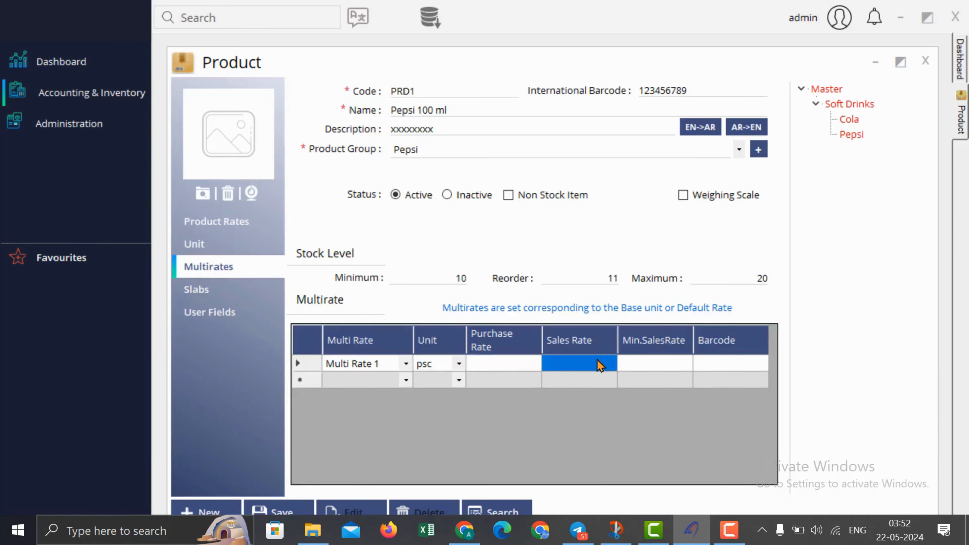
text(14)
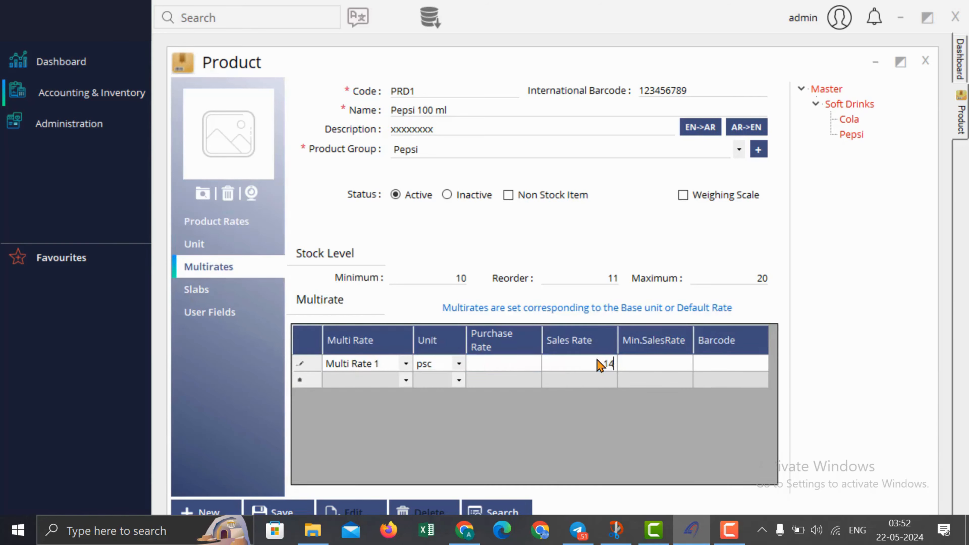
click(707, 370)
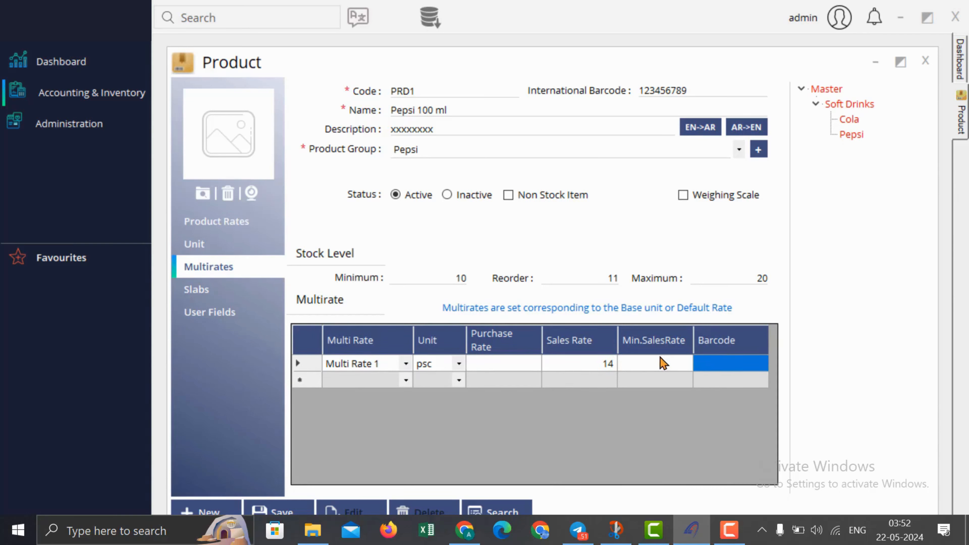
click(716, 364)
Step: Fill the second row with Multi Rate 2, unit psc, sales rate 15
click(406, 383)
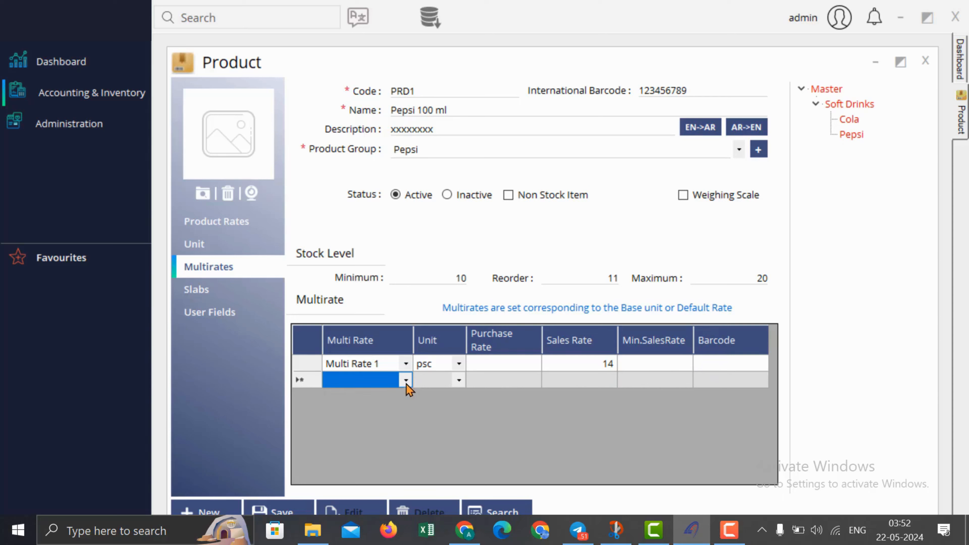
click(406, 383)
click(385, 417)
click(457, 384)
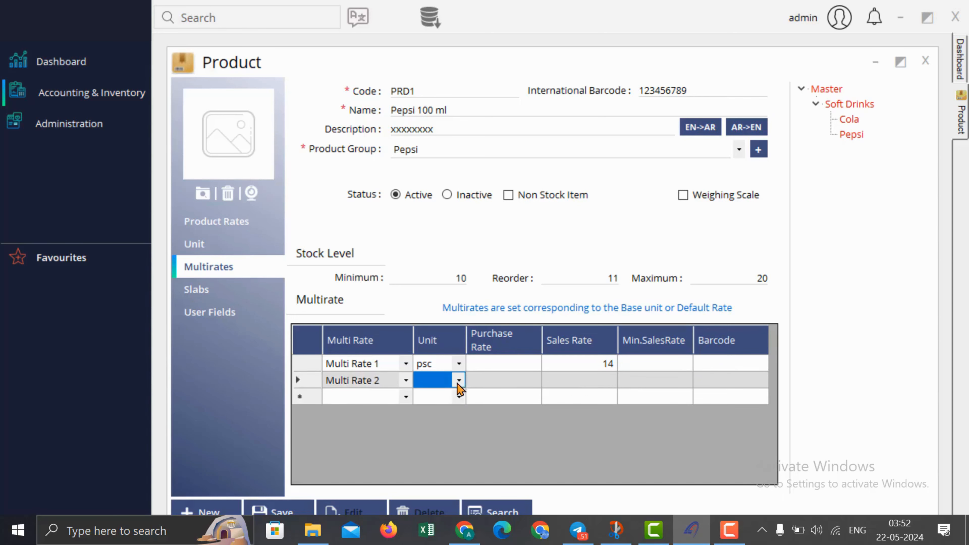
click(459, 382)
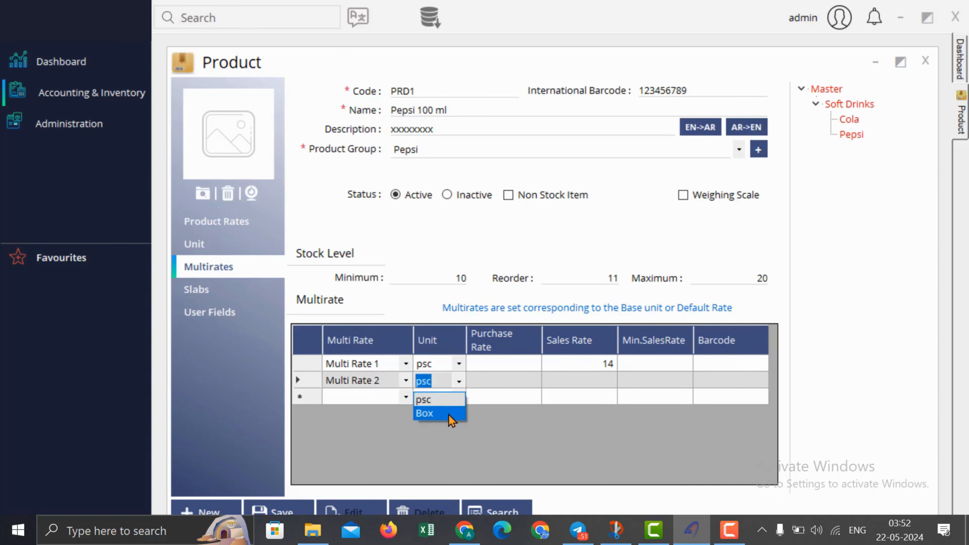
click(518, 379)
click(609, 378)
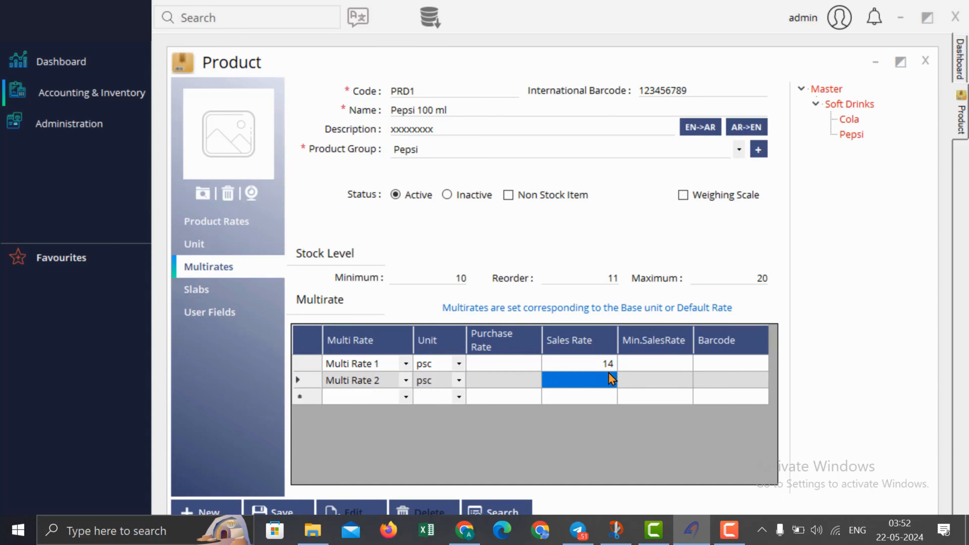
click(609, 372)
text(15)
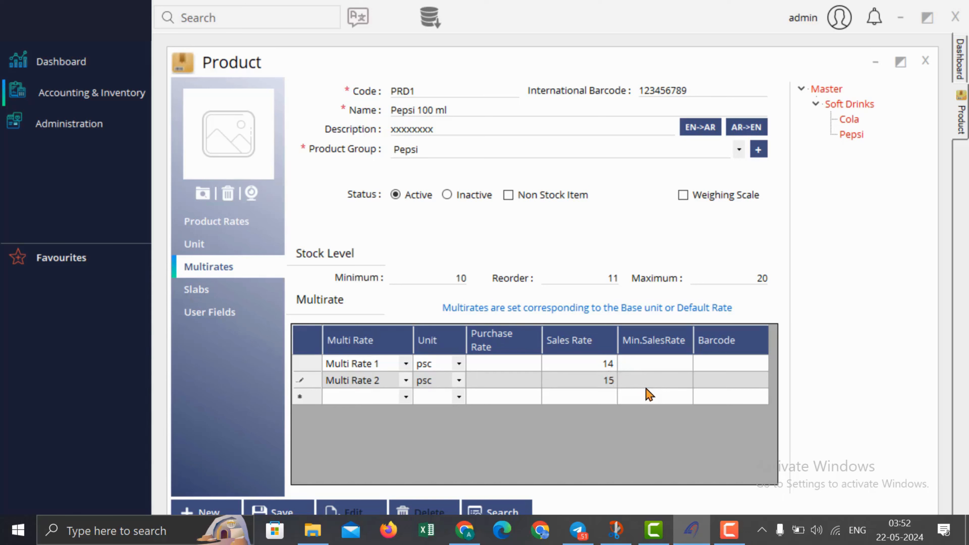
key(Tab)
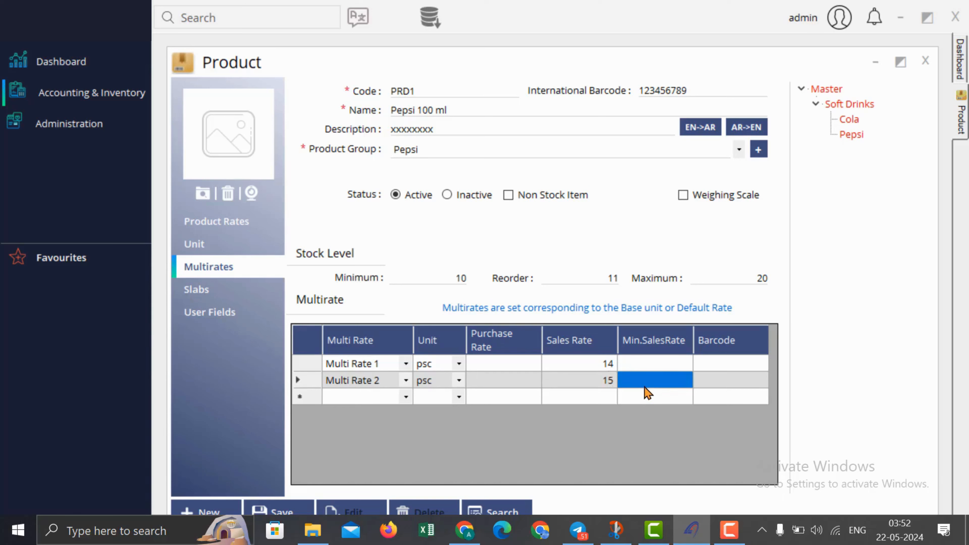
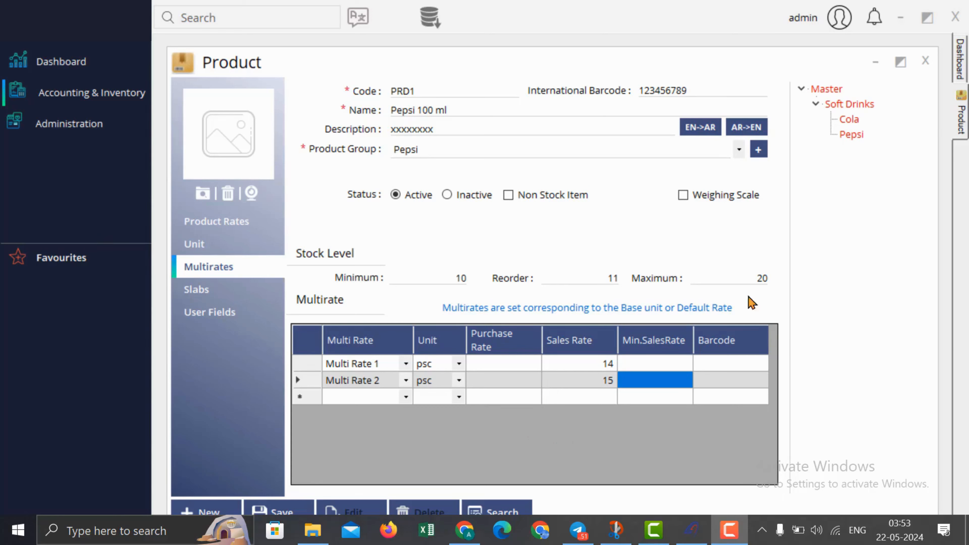
Step: Tick minimum sales rate and barcode entry for Multi Rate 1 and Multi Rate 2
click(671, 362)
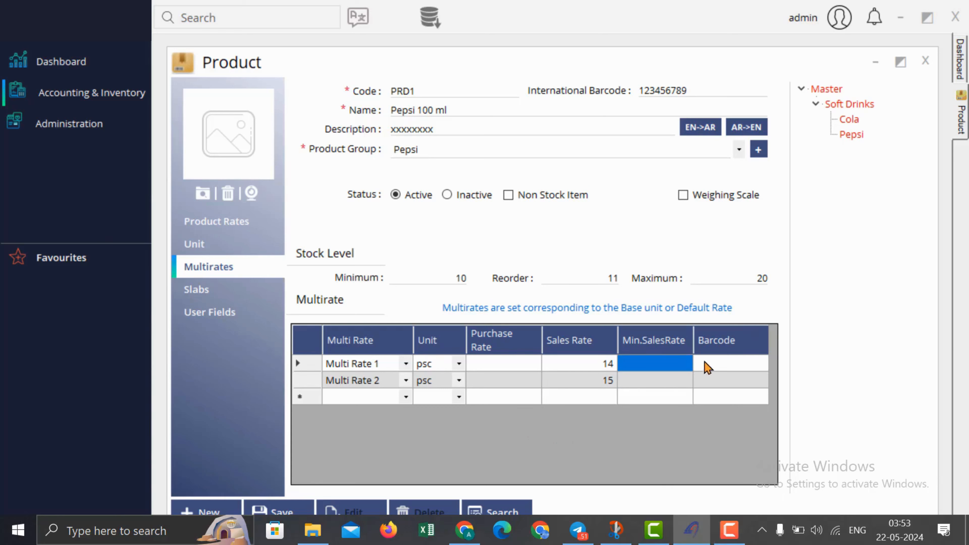
click(724, 364)
click(664, 381)
click(705, 382)
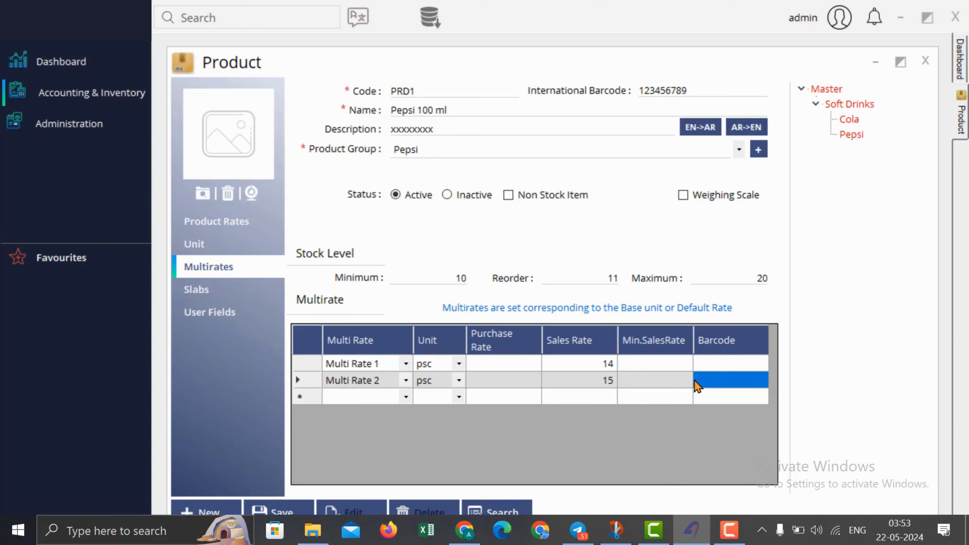
Step: In Slabs, set Vat 15% as both the purchase and sales VAT
click(202, 292)
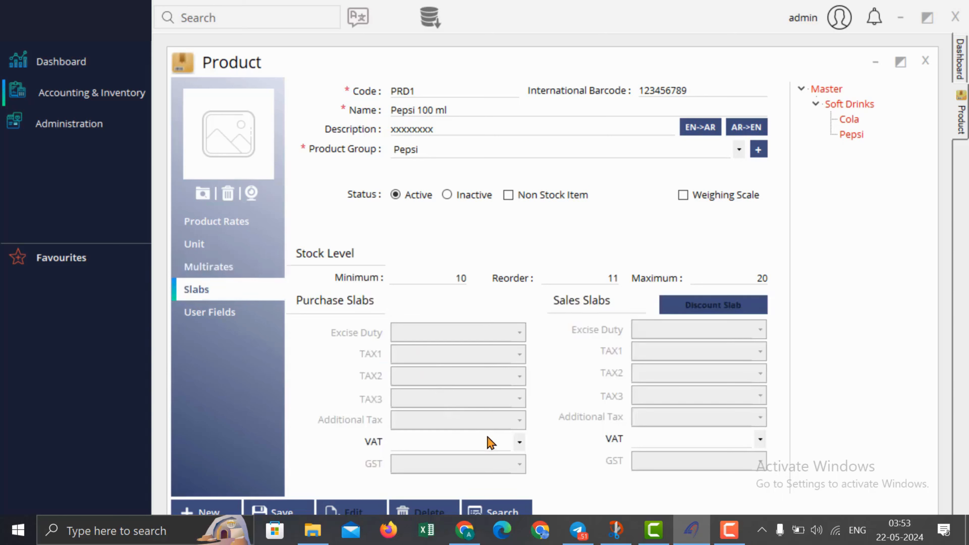
click(484, 447)
click(479, 471)
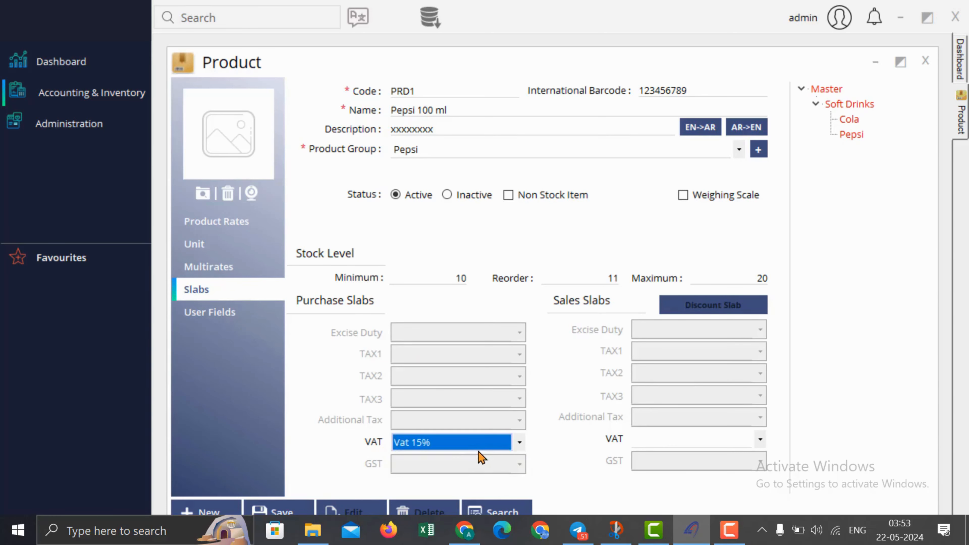
click(485, 443)
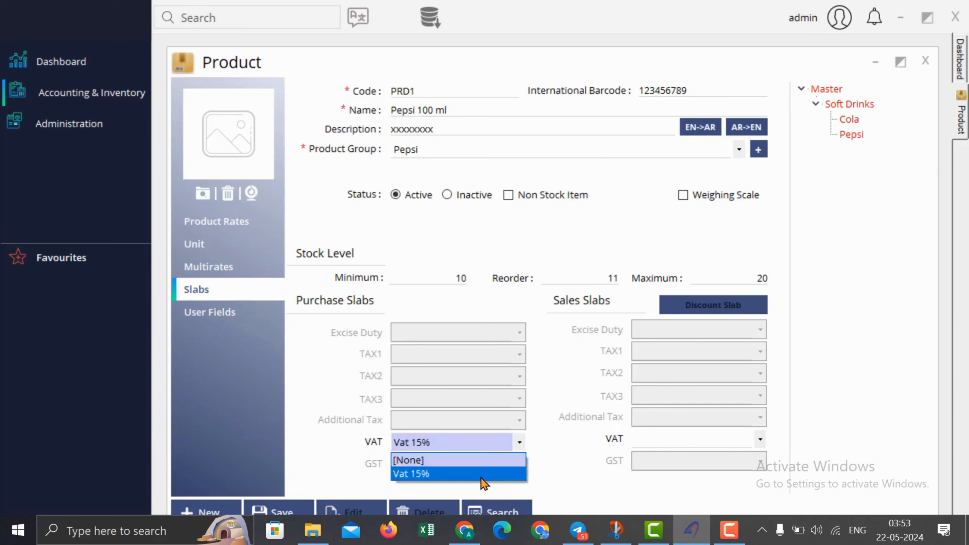
click(481, 474)
click(687, 439)
click(687, 471)
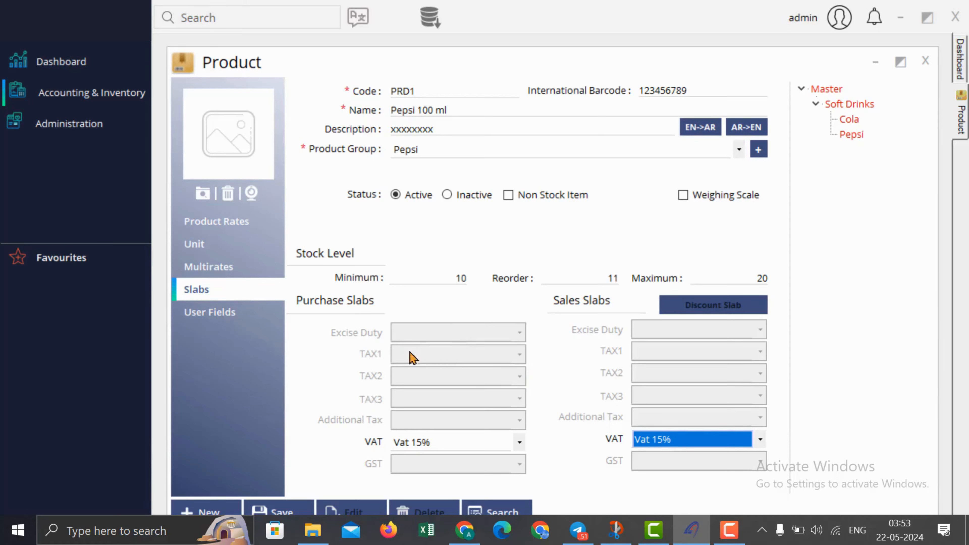
Step: Fill User Fields 1–4 with xxx and User Field 5 with xx, then save Pepsi 100 ml
click(236, 311)
text(xxx)
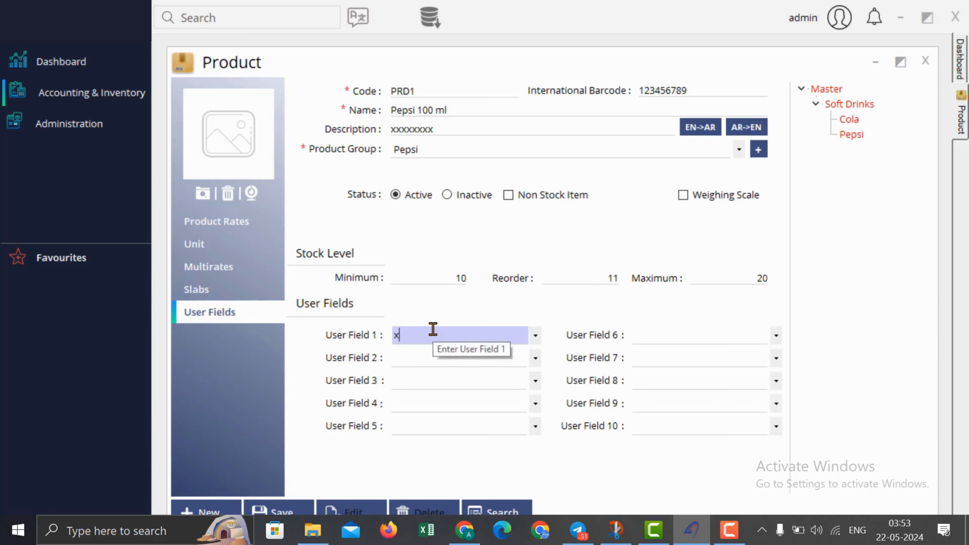
click(428, 360)
text(xxx)
click(429, 380)
text(xxx)
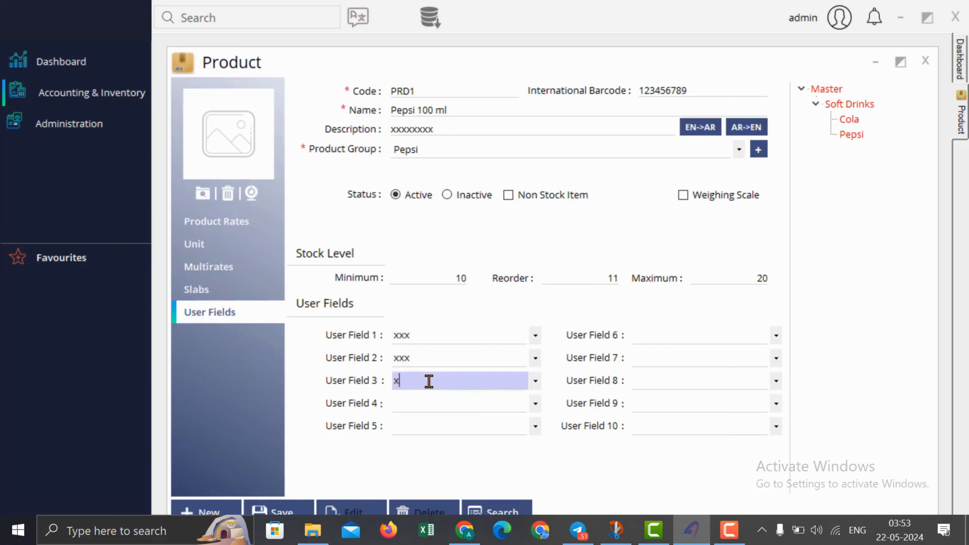
click(427, 403)
text(xxx)
click(429, 427)
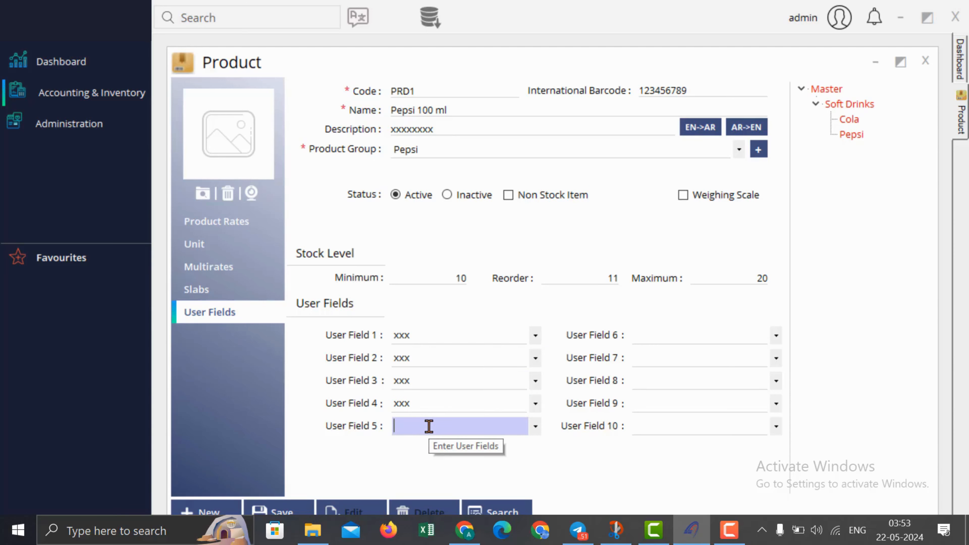
text(xx)
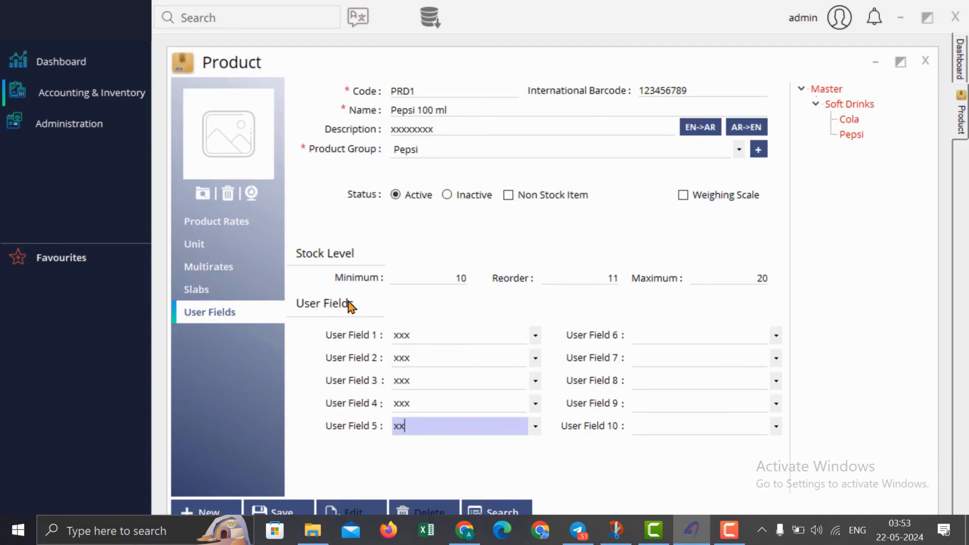
click(299, 504)
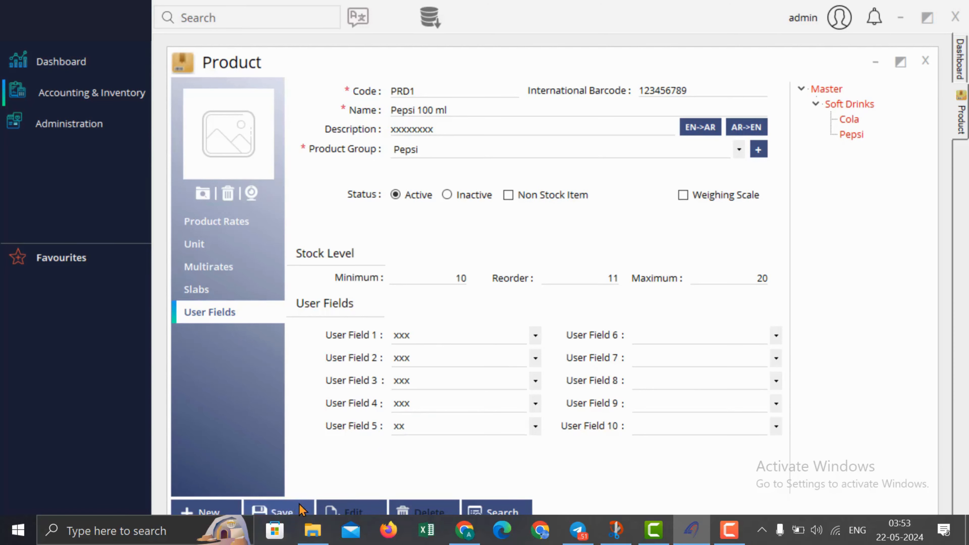
Step: Dismiss the save message, then look up and open Multi Rate 2 in the Multirate master
click(534, 315)
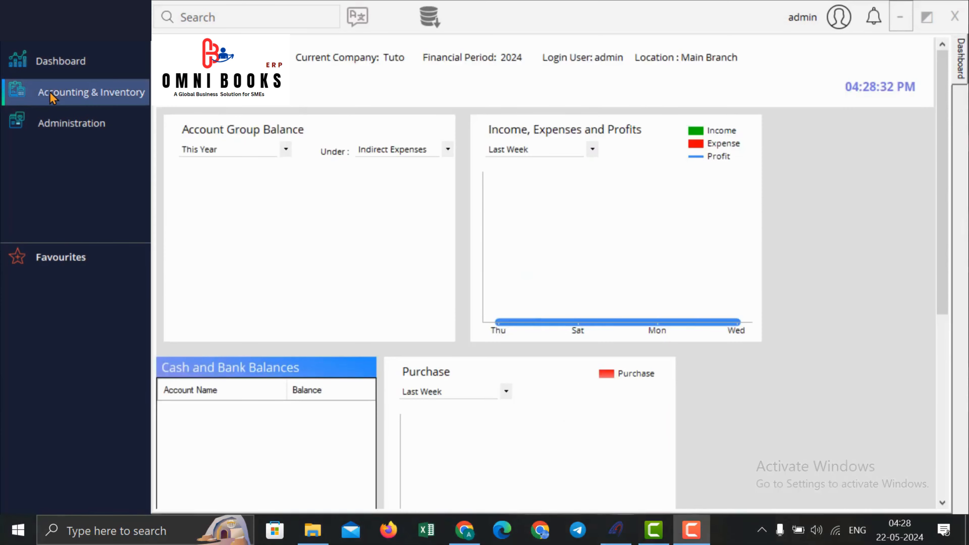
click(51, 92)
mouse_move(184, 112)
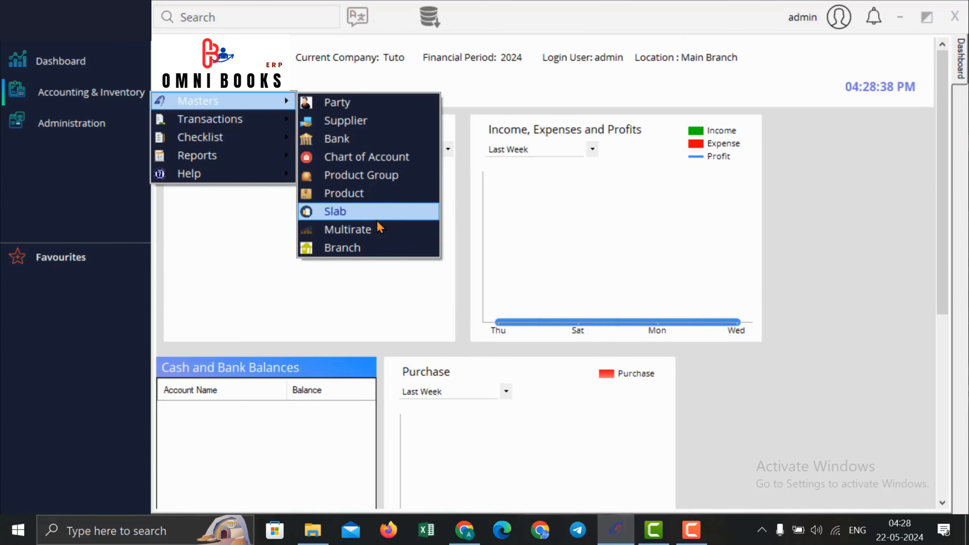
click(379, 231)
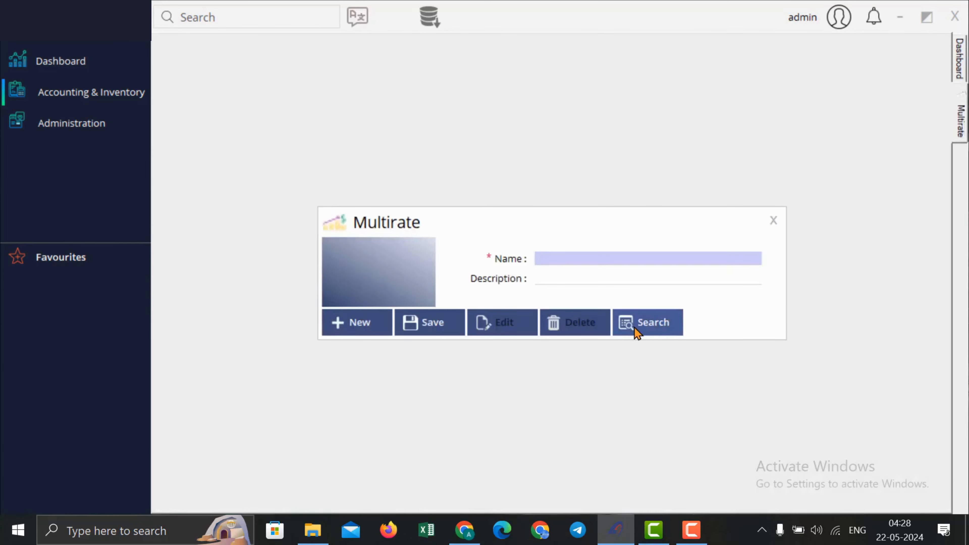
click(634, 325)
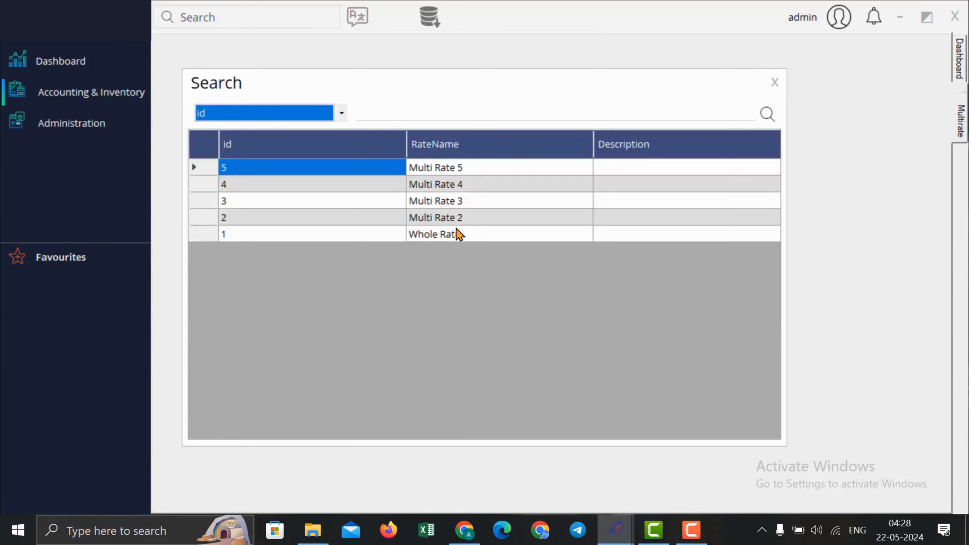
double_click(464, 217)
click(471, 318)
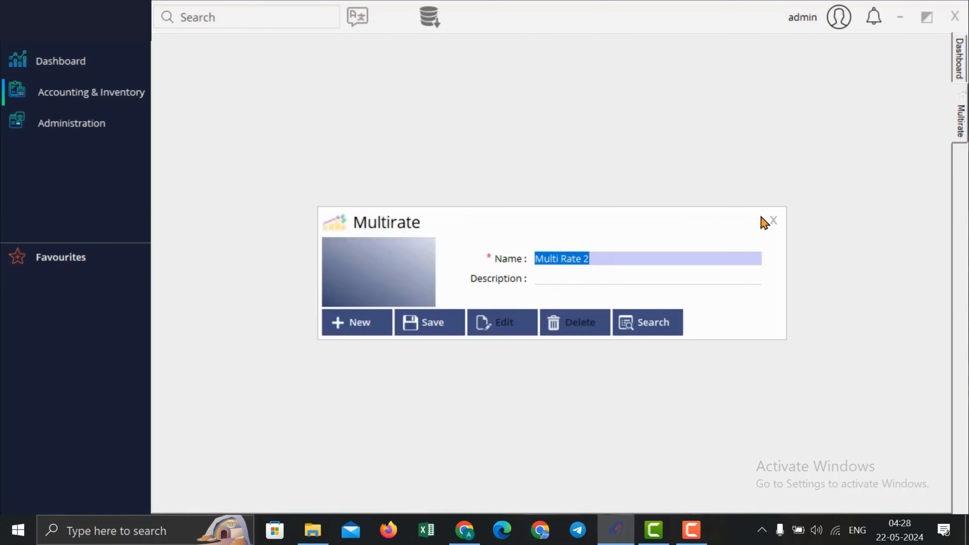
click(773, 220)
Step: Bring up a new Branch form prefilled with code BRN1
click(92, 92)
mouse_move(206, 100)
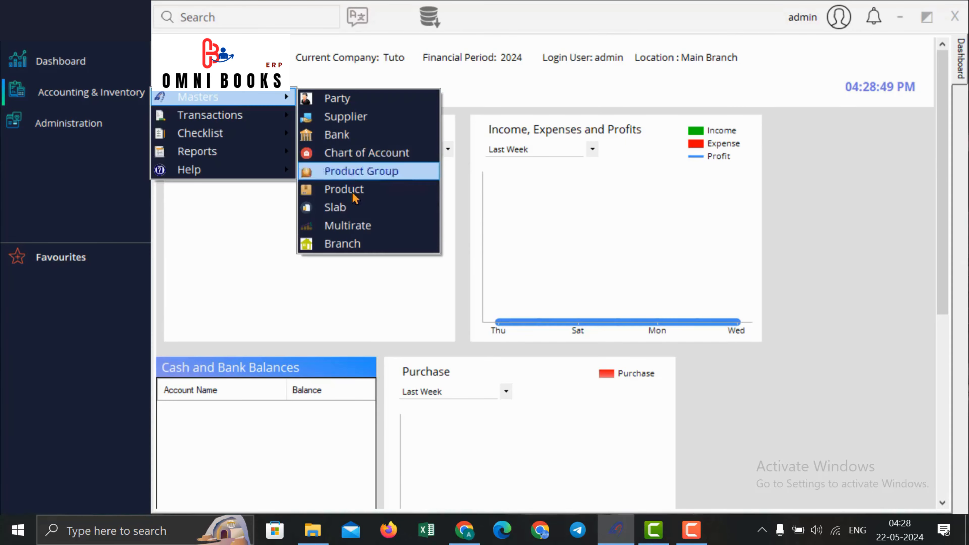
click(355, 248)
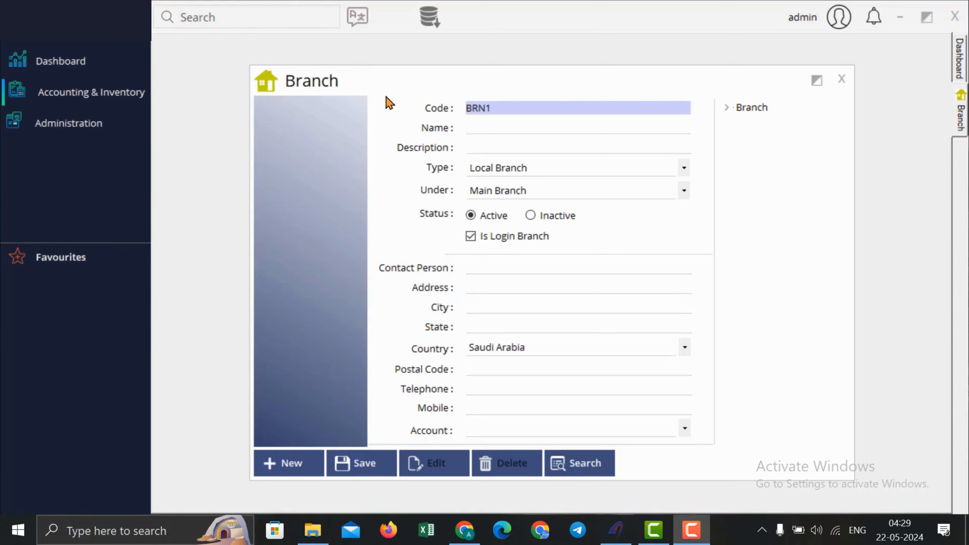
Step: Check the branches under Main Branch and enter the branch name Ware House 1
click(487, 127)
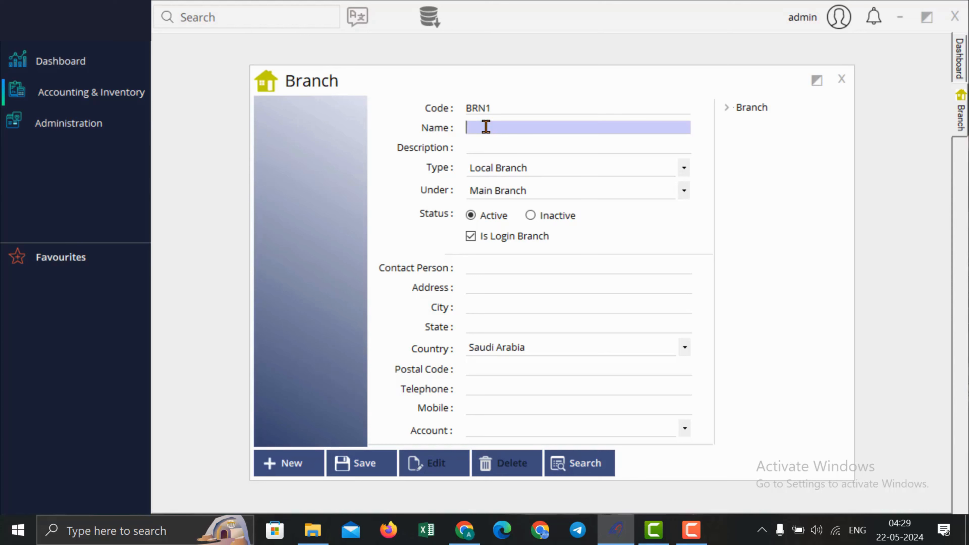
click(728, 108)
click(741, 122)
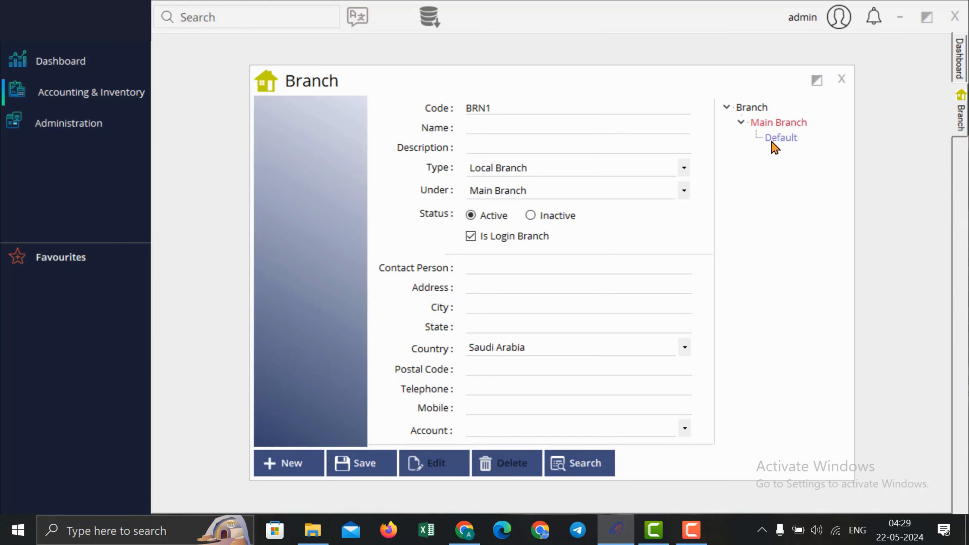
click(586, 125)
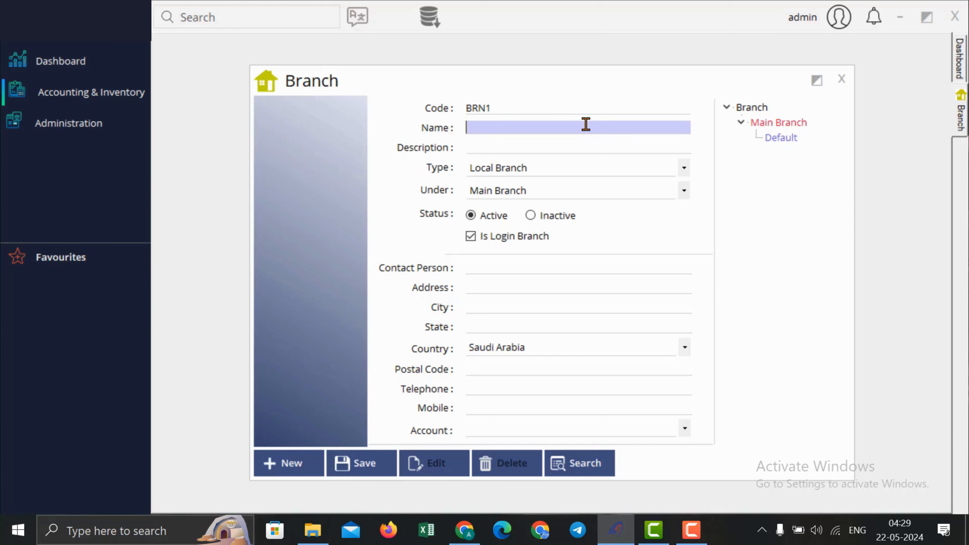
text(Ware House 1)
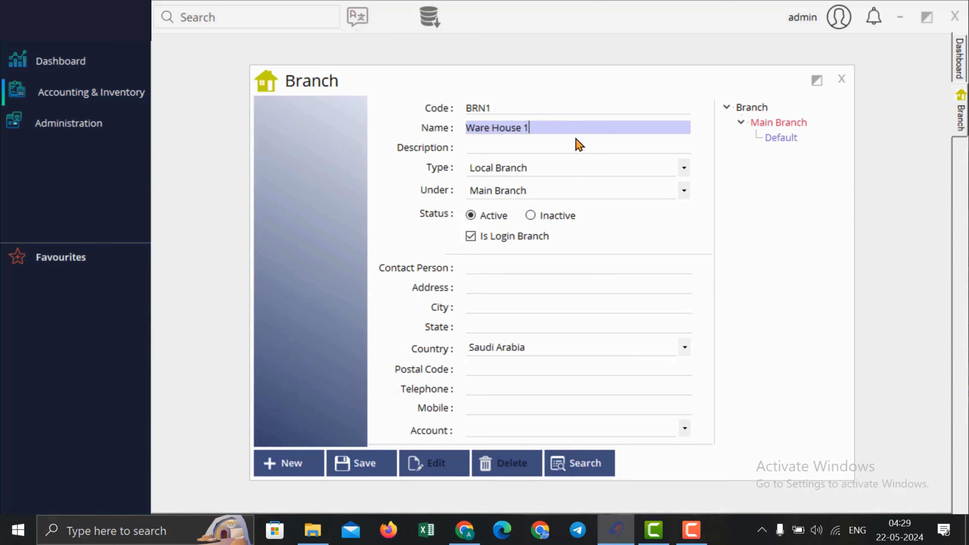
Step: Make it a Depot under Main Branch, save it, and see it in the branch tree
click(566, 166)
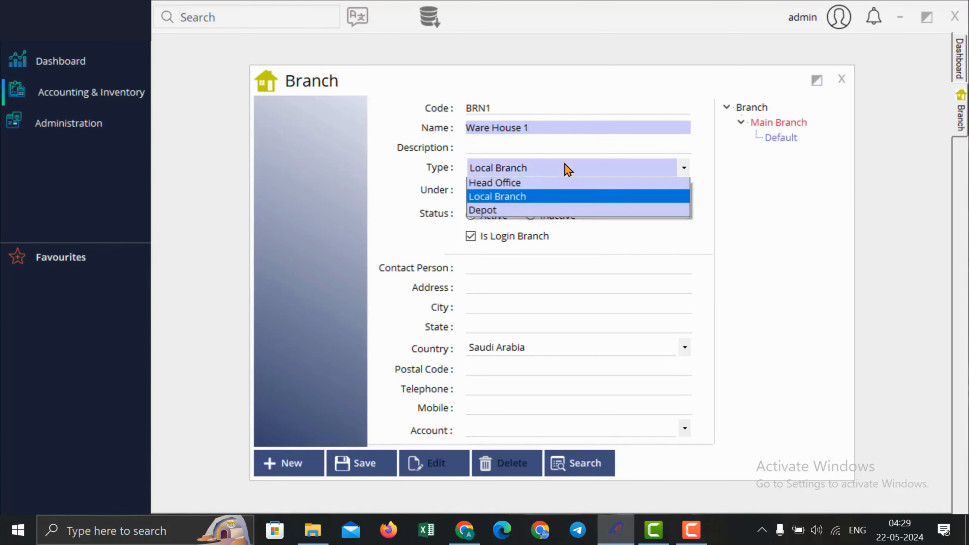
click(543, 211)
click(540, 195)
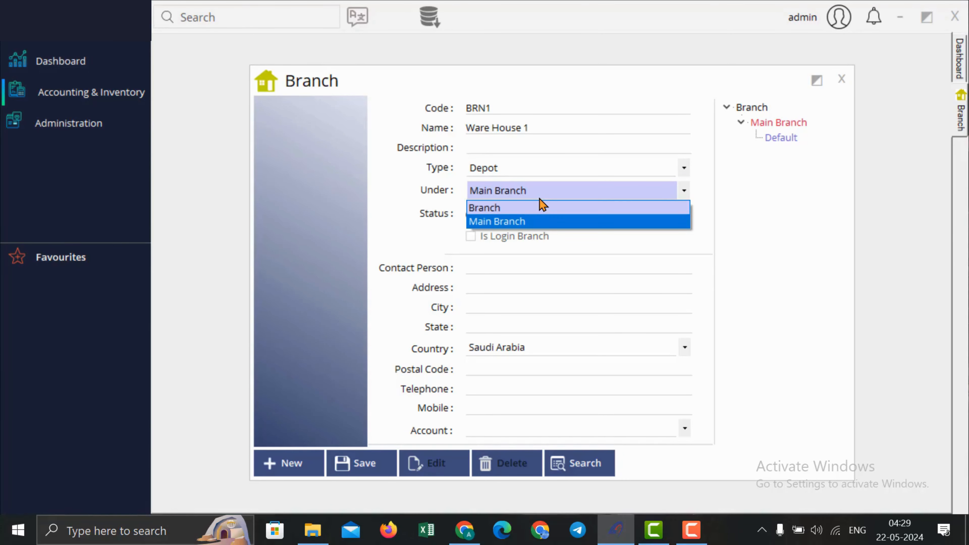
click(539, 221)
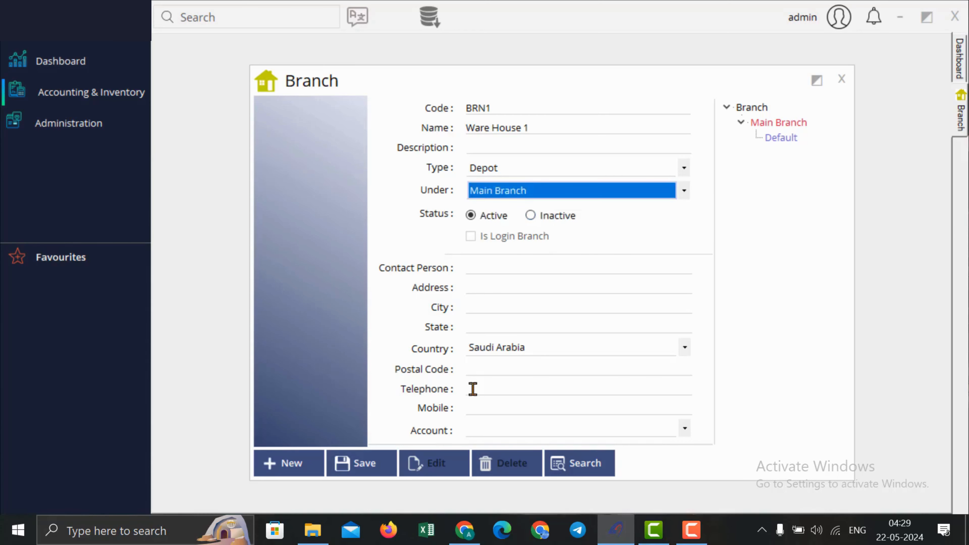
click(364, 468)
click(536, 310)
click(728, 108)
click(741, 123)
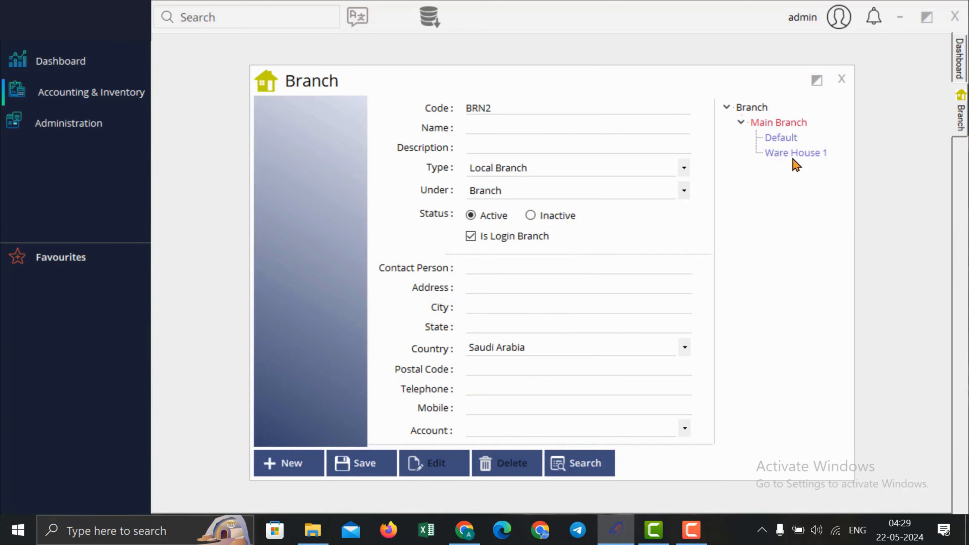
Step: Name the next branch 'Branch 1' as a Local Branch under Main Branch
click(564, 129)
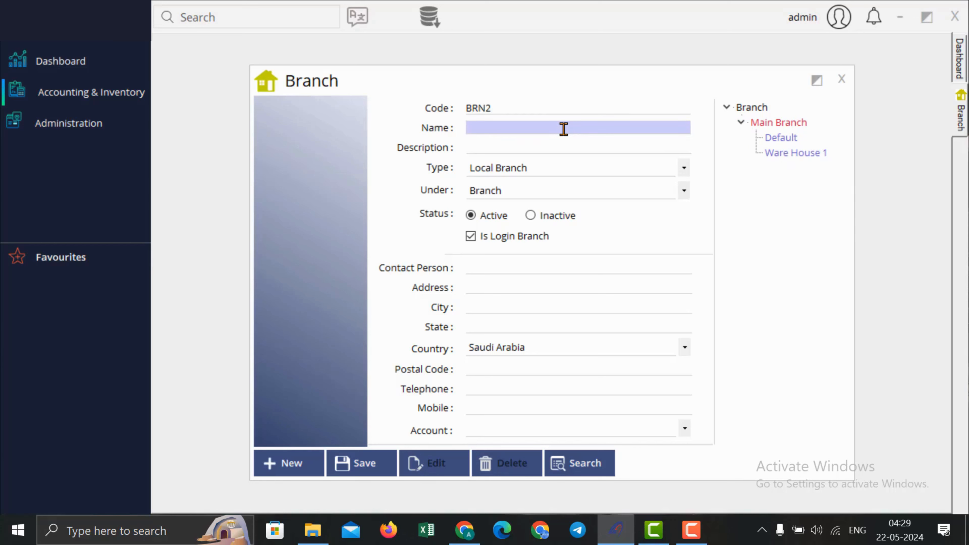
text(Branch 1)
click(489, 170)
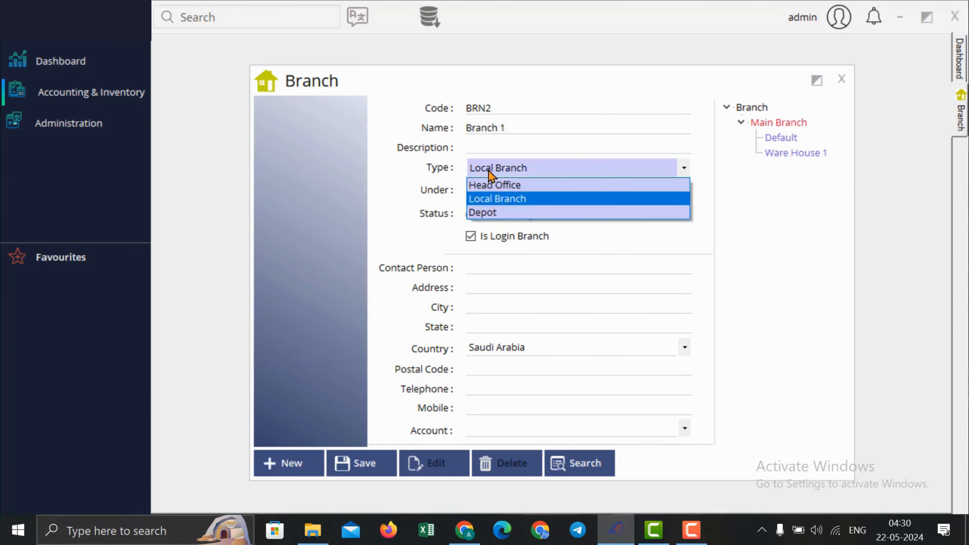
click(506, 199)
click(509, 190)
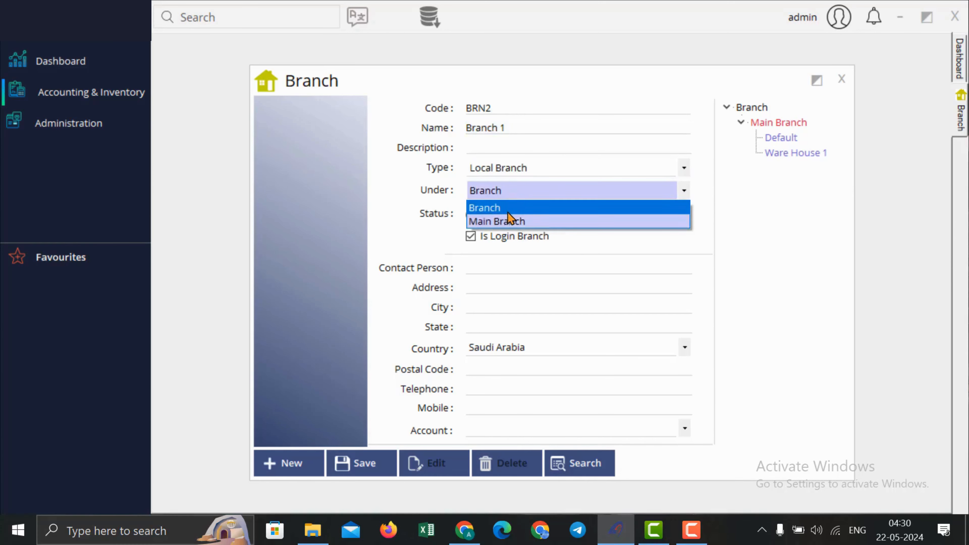
click(508, 220)
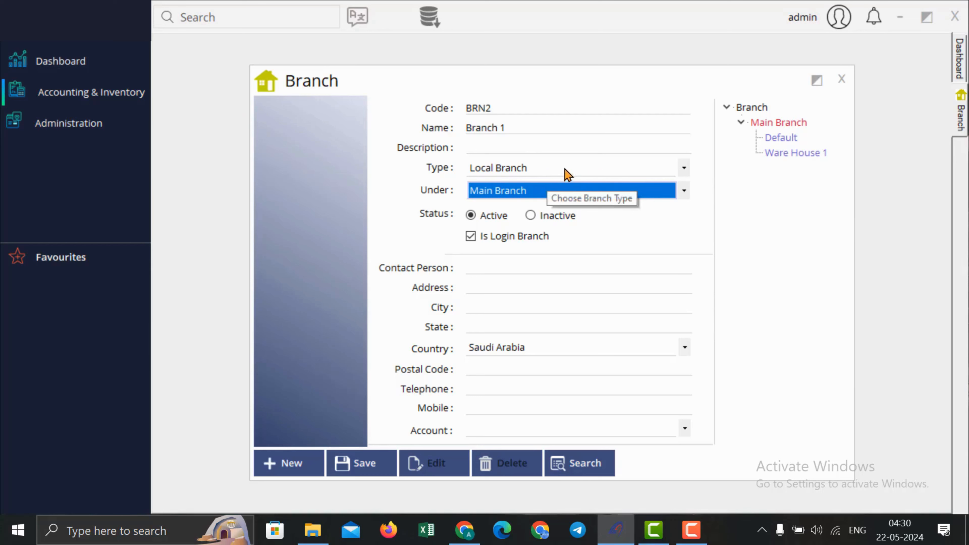
Step: Rename it 'Branch 1 Depot' with type Depot, then close the branch form
click(545, 129)
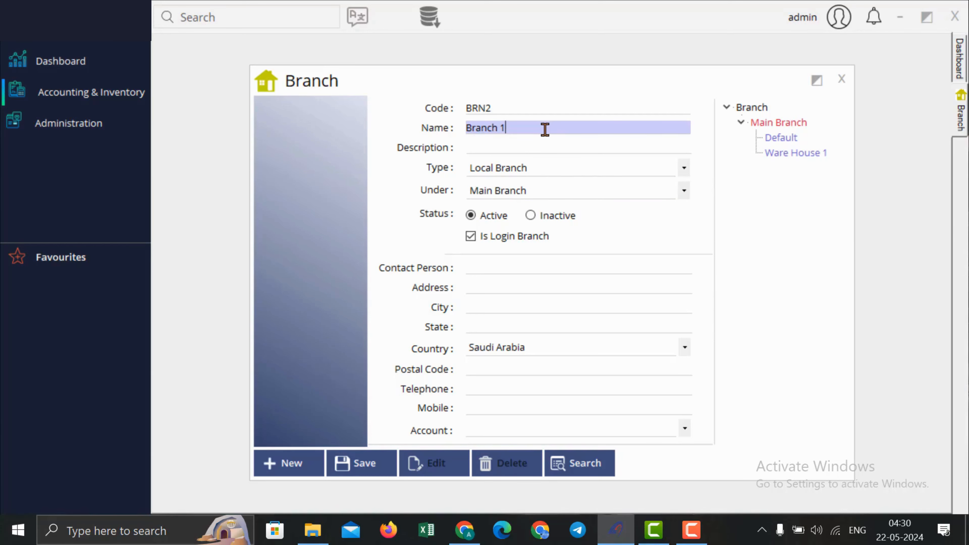
text(Depot)
click(521, 172)
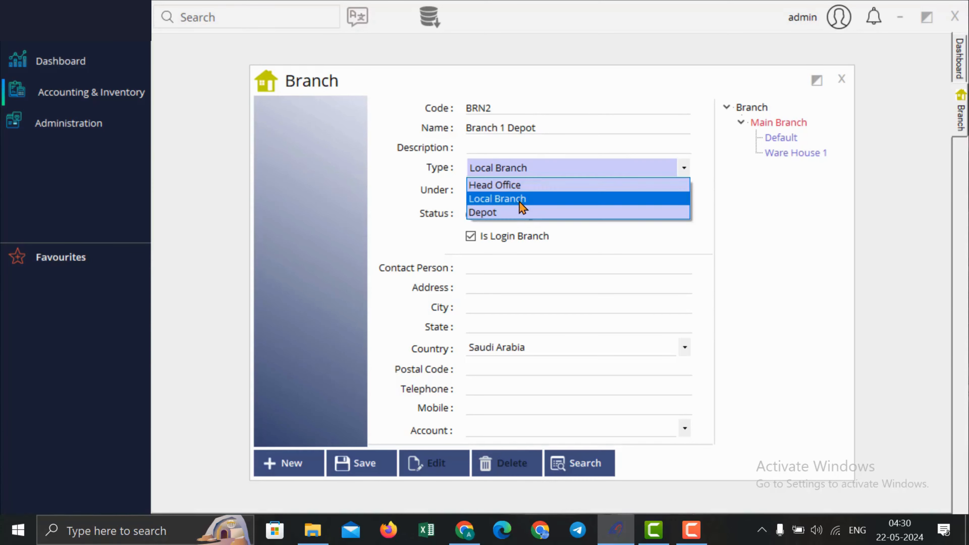
click(520, 213)
click(525, 196)
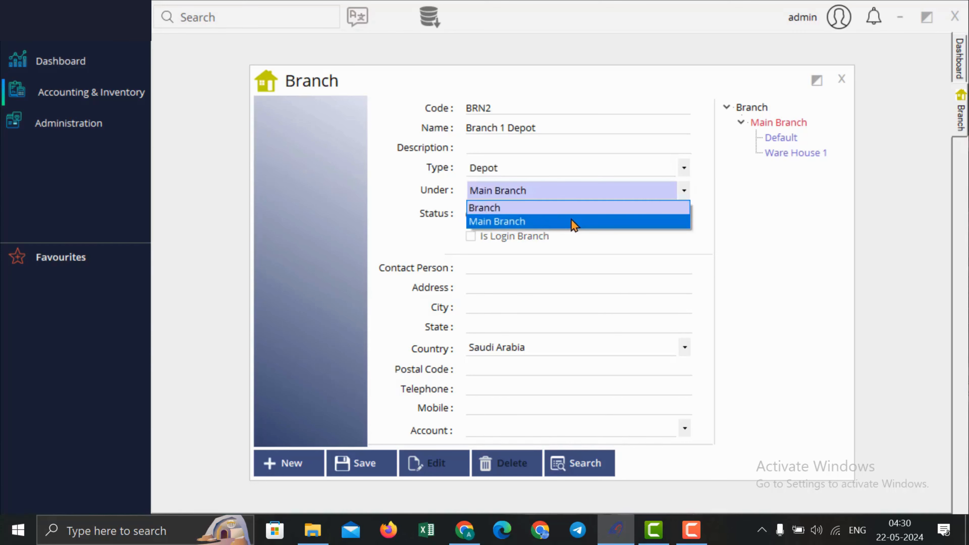
click(788, 243)
click(842, 79)
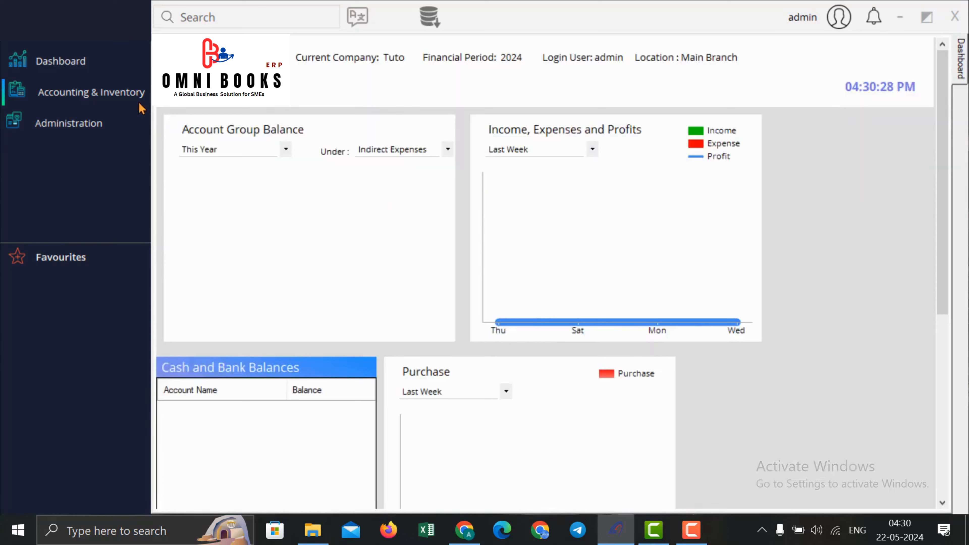
Step: Open a new purchase invoice, voucher PI1
click(43, 93)
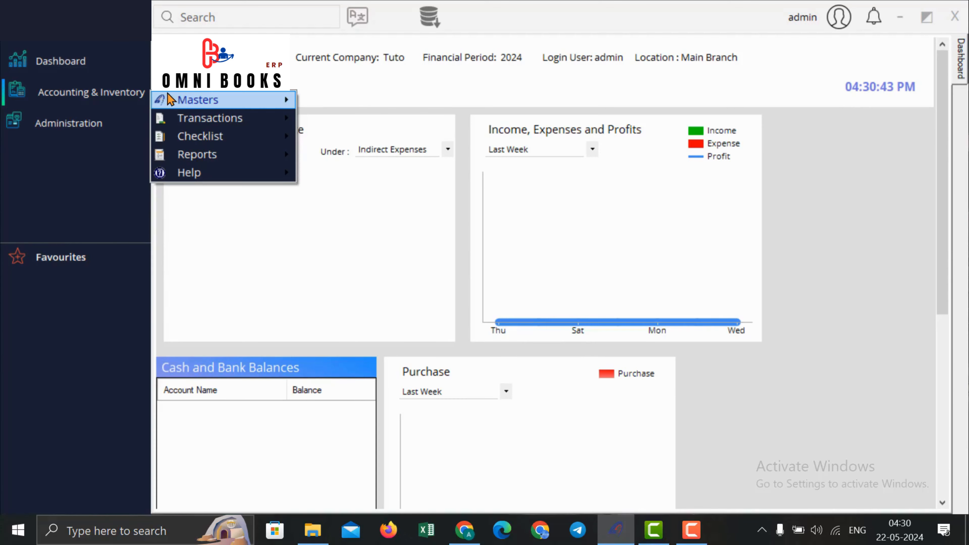
mouse_move(194, 101)
mouse_move(212, 124)
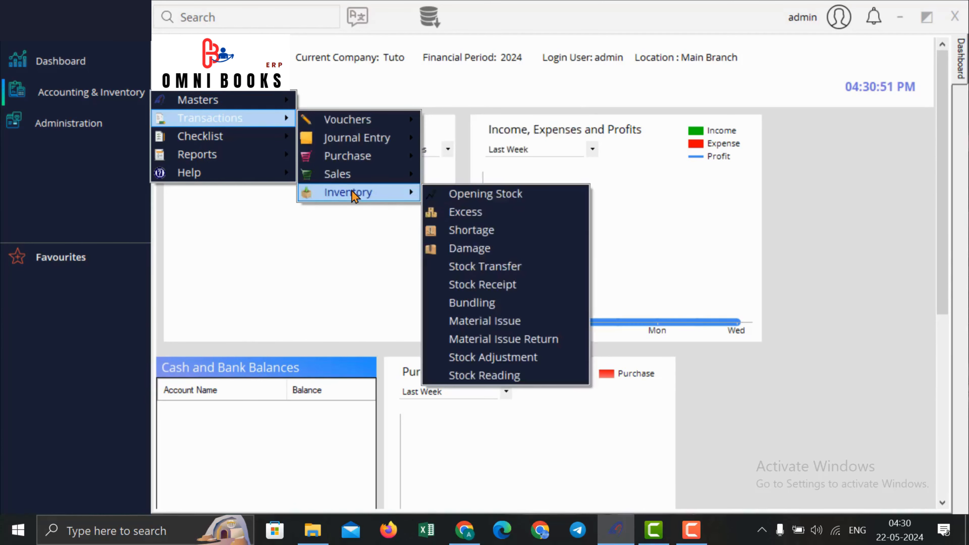
mouse_move(355, 162)
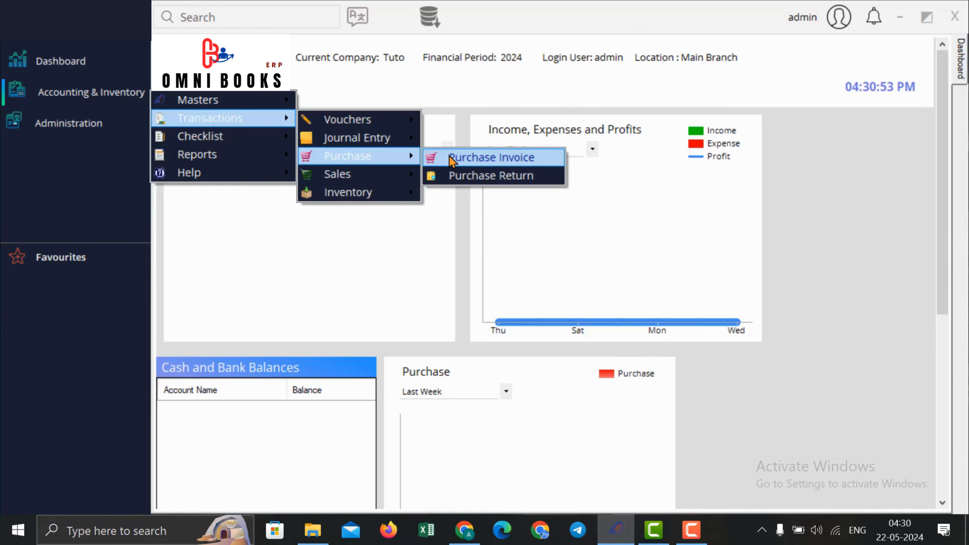
click(530, 157)
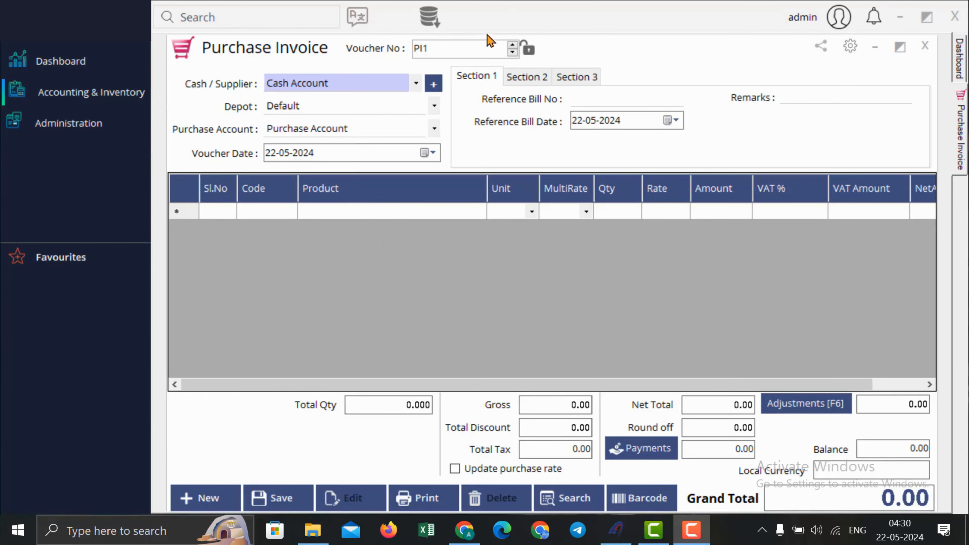
Step: Choose Supplier1 and the Default depot, keeping the date 22-05-2024
click(474, 46)
click(345, 88)
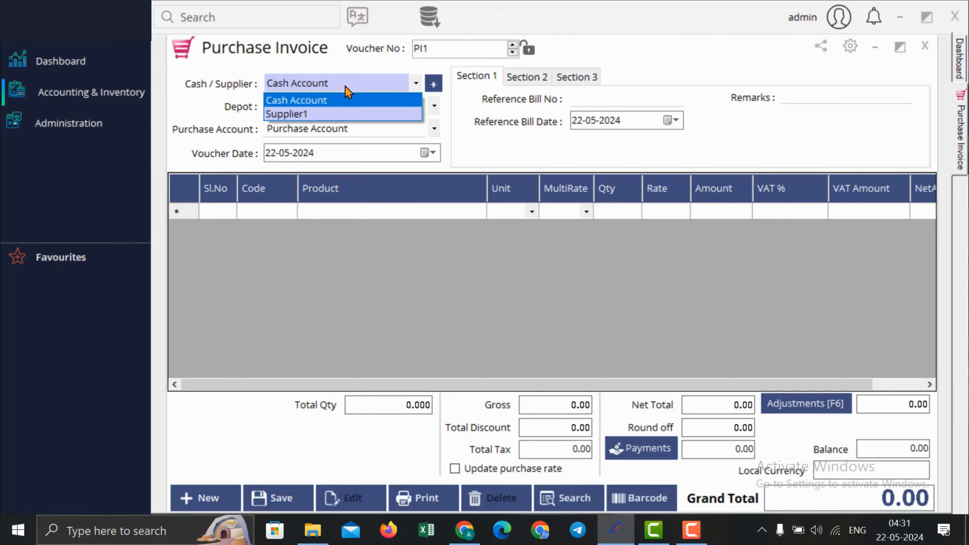
click(340, 114)
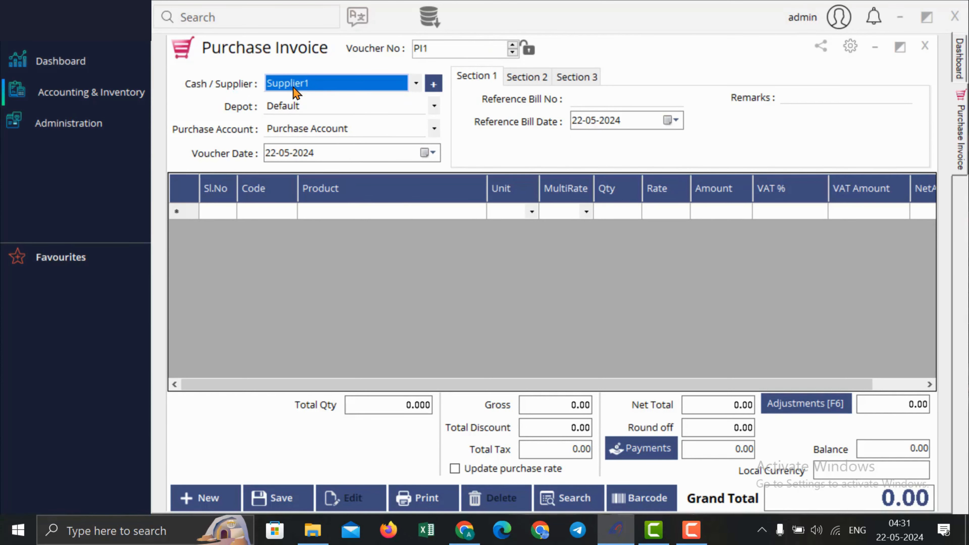
click(320, 106)
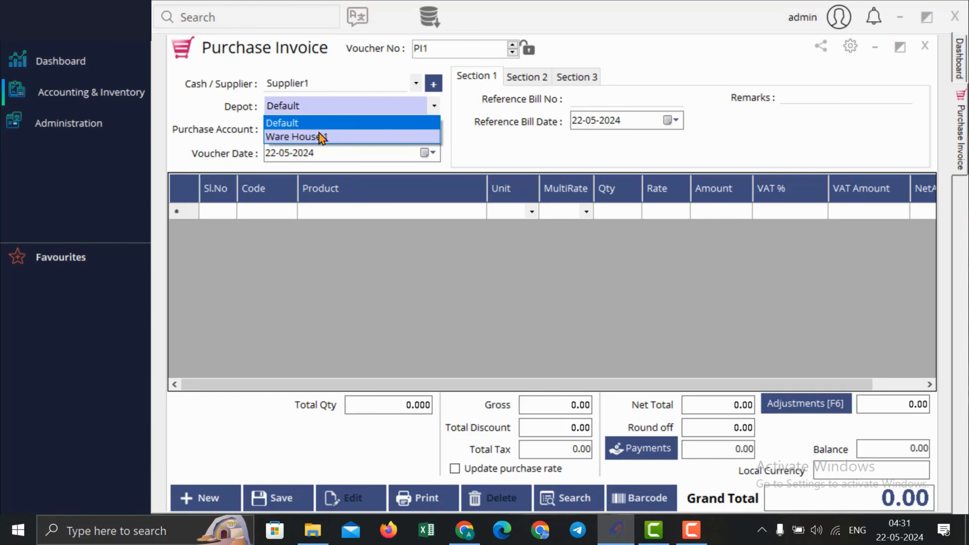
click(335, 122)
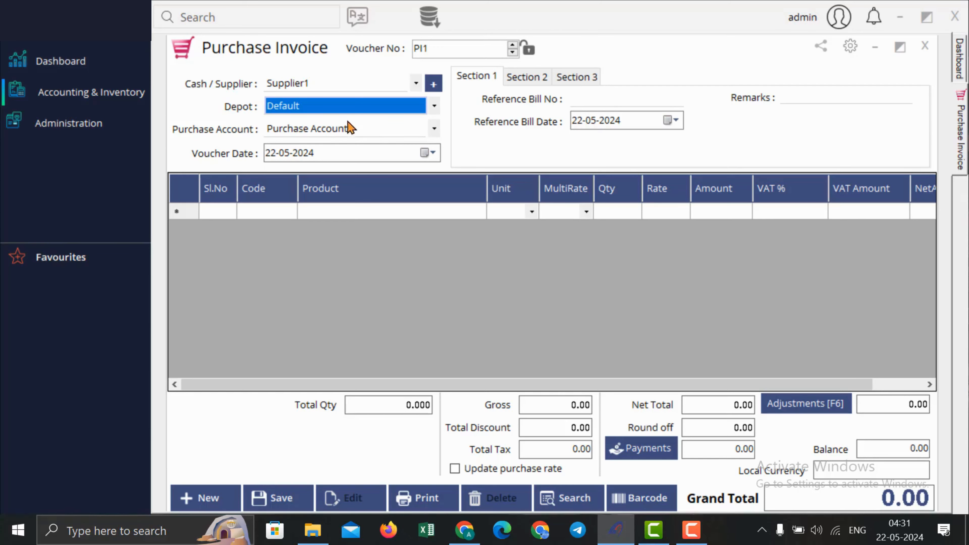
click(434, 156)
click(434, 157)
click(592, 99)
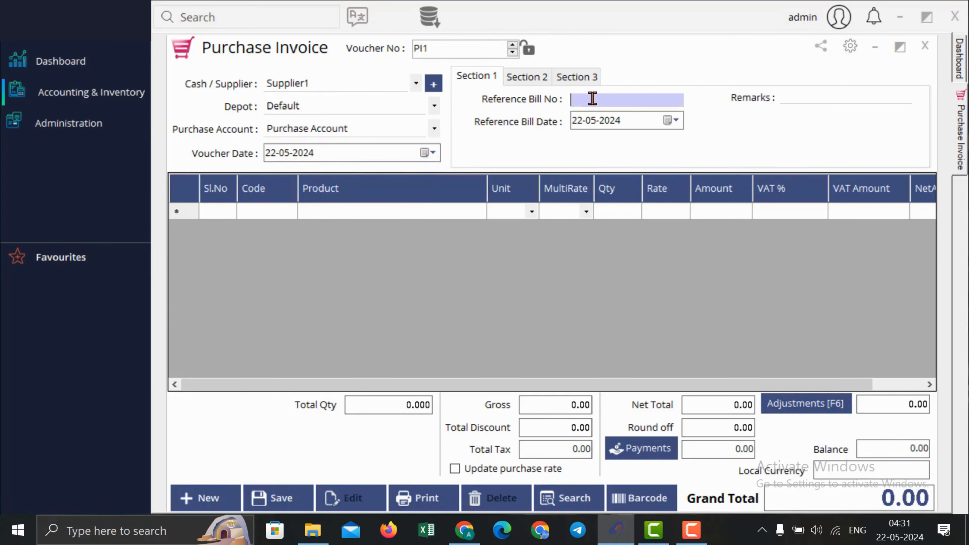
click(805, 98)
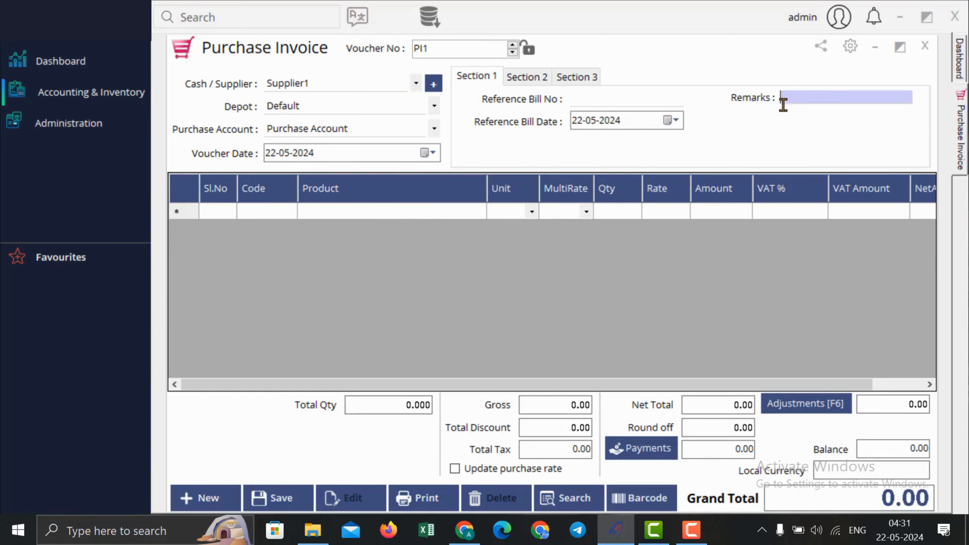
click(321, 213)
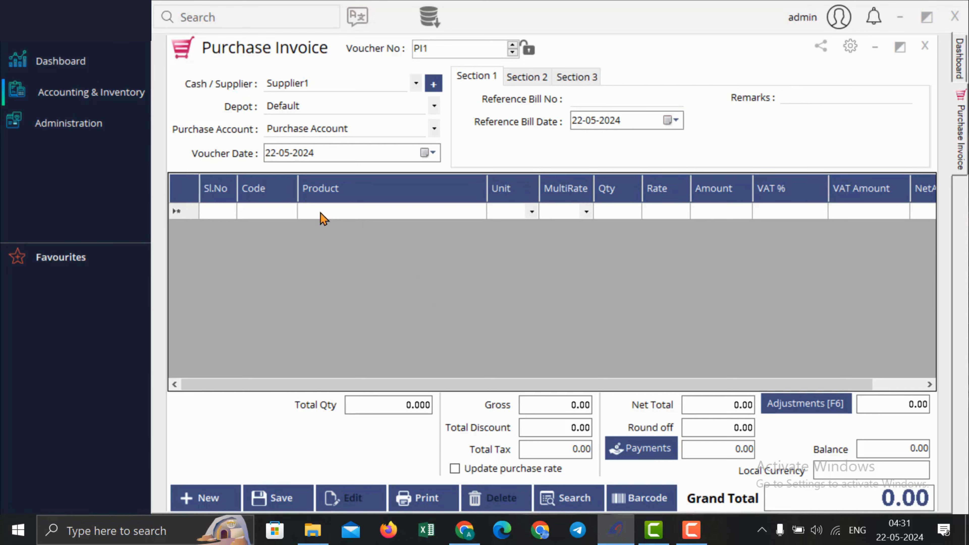
Step: Add PRD1 Pepsi 100 ml to the first invoice line
text(p)
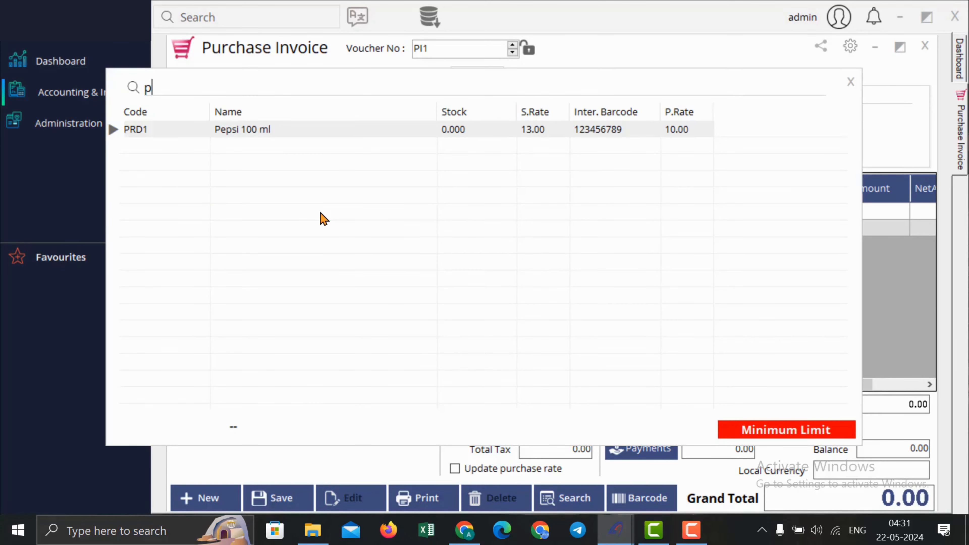
key(BackSpace)
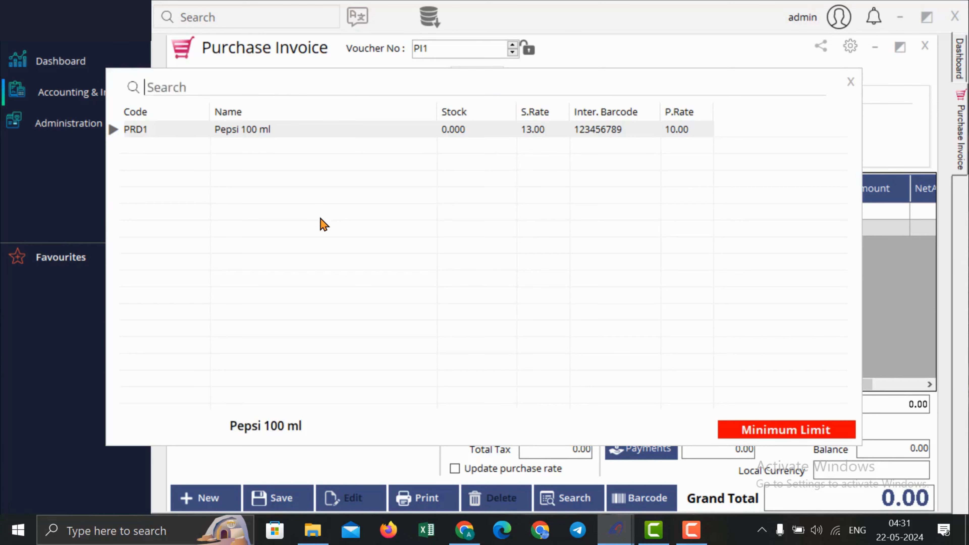
click(311, 133)
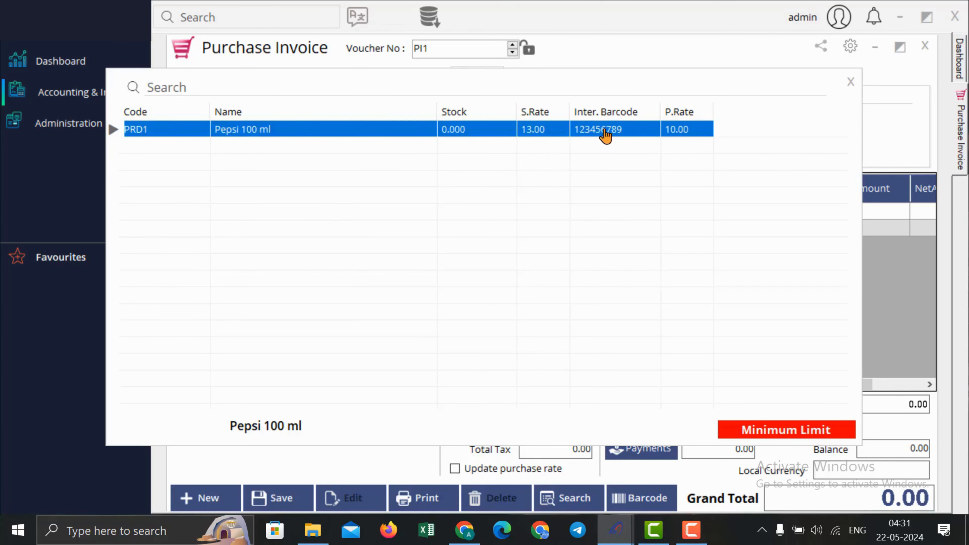
double_click(283, 133)
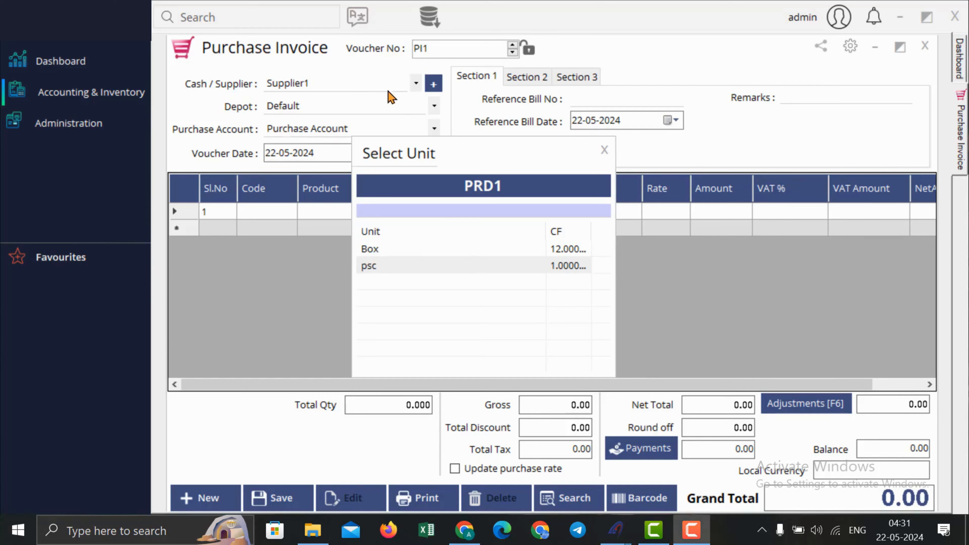
Step: Choose the Box unit and Default multirate: 1 Box at 120.00, total 138.00
click(408, 250)
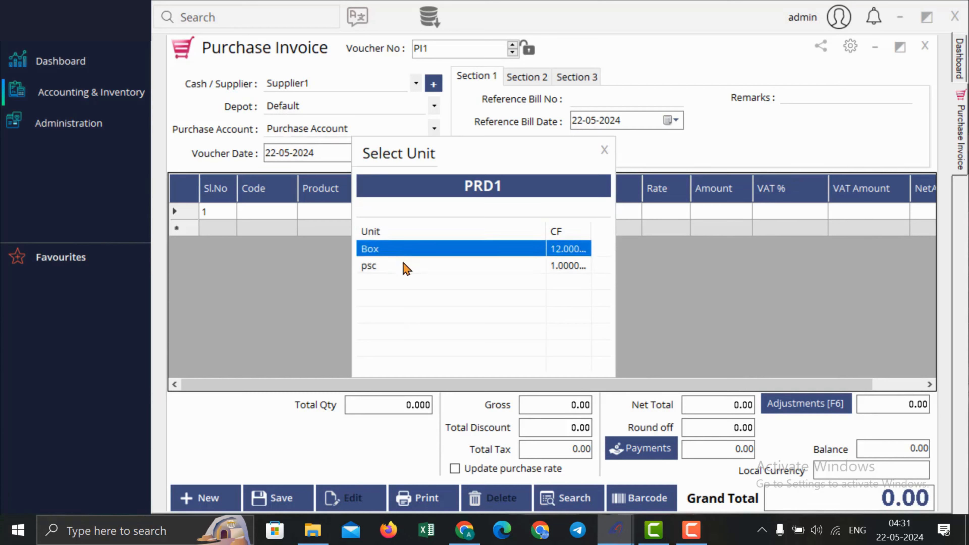
click(403, 264)
click(407, 251)
click(404, 266)
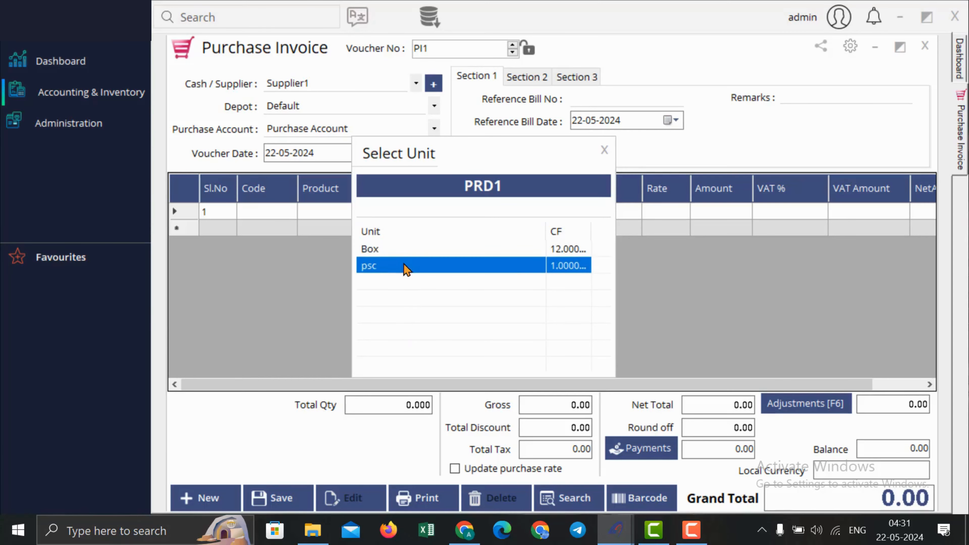
click(407, 251)
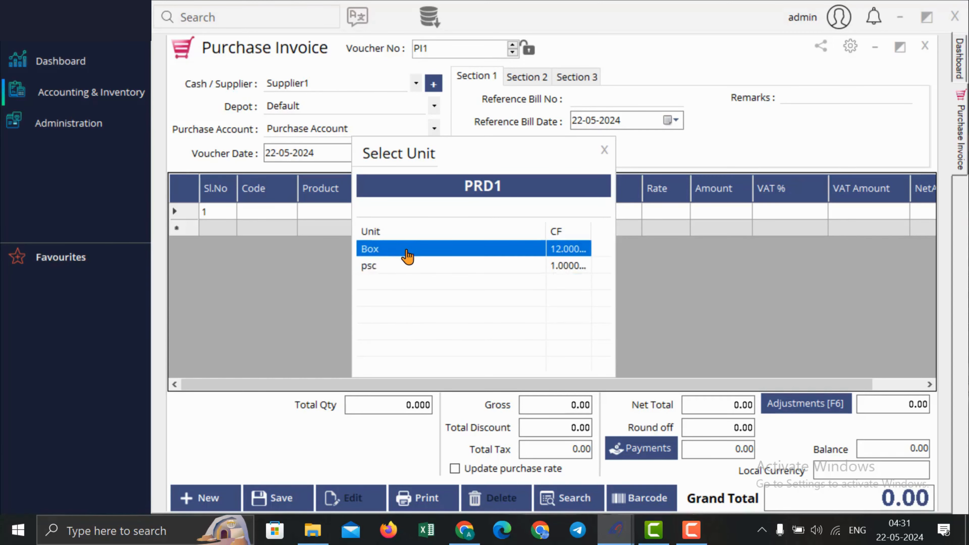
double_click(410, 250)
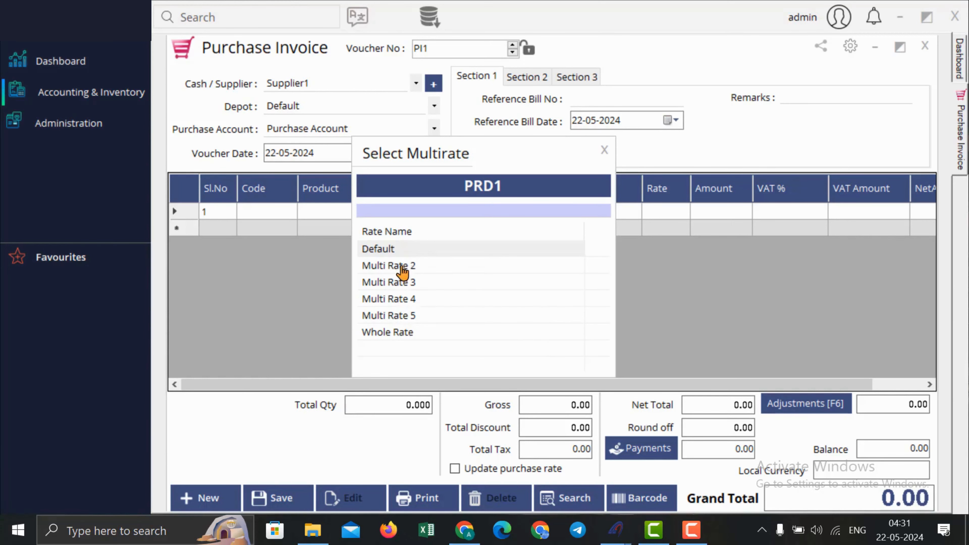
double_click(405, 249)
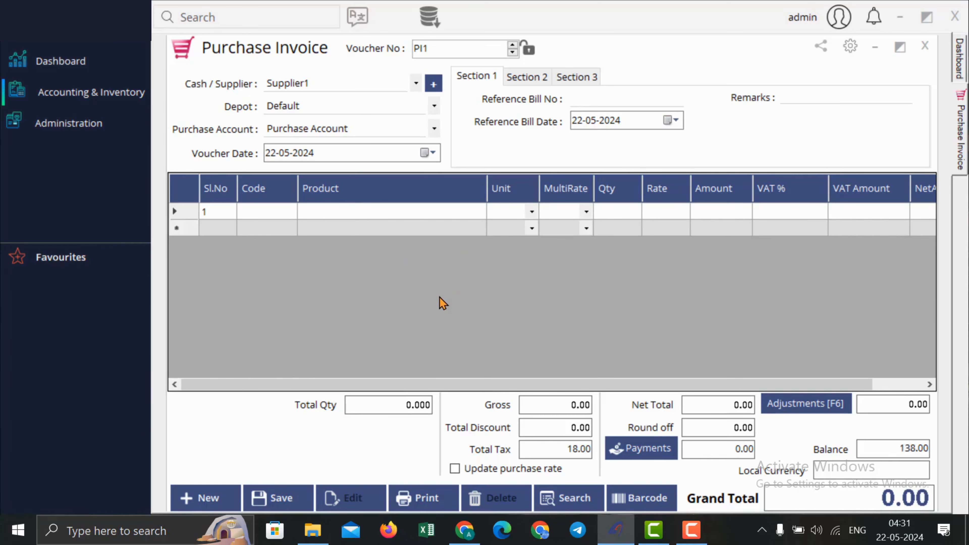
click(651, 214)
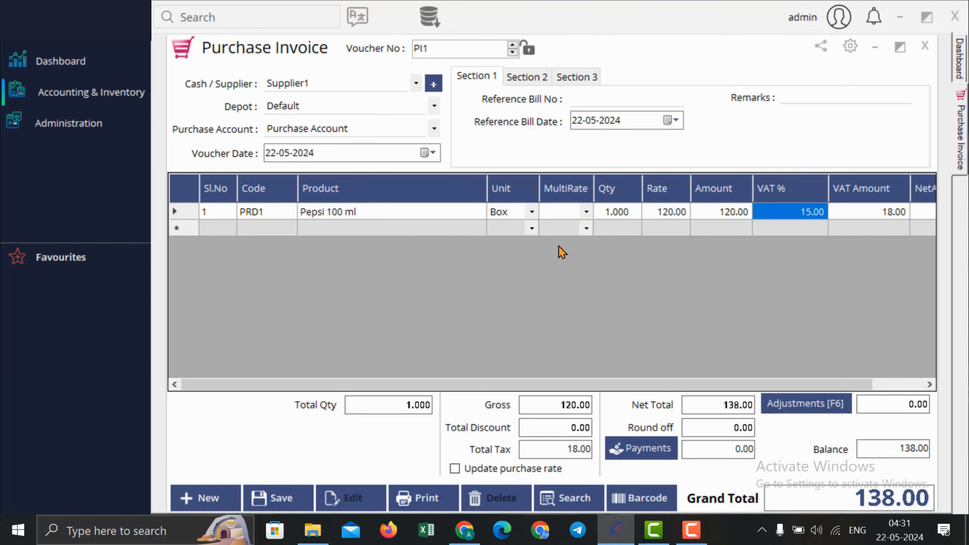
click(372, 229)
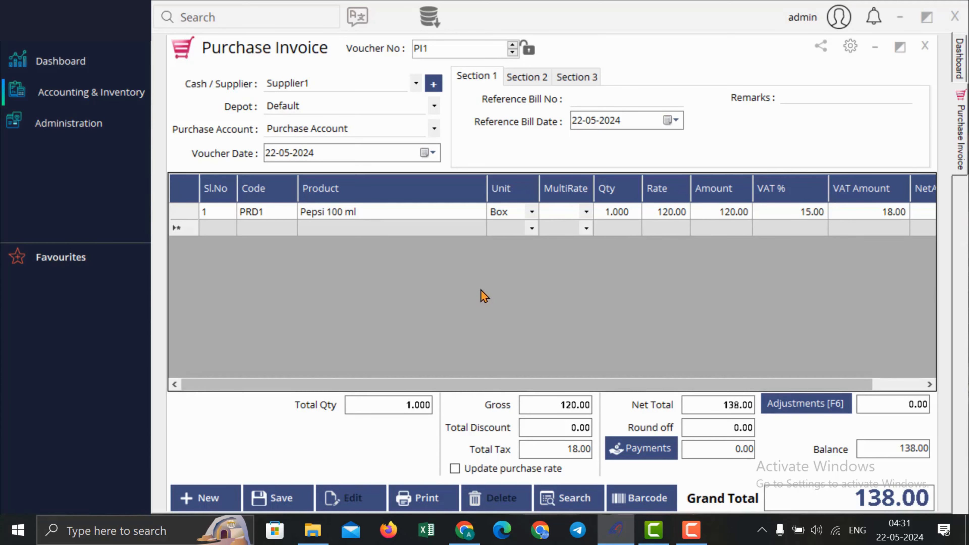
Step: Pay 100.00 in Cash from Cash Account, leaving a 38.00 balance on the 138.00 total
click(631, 450)
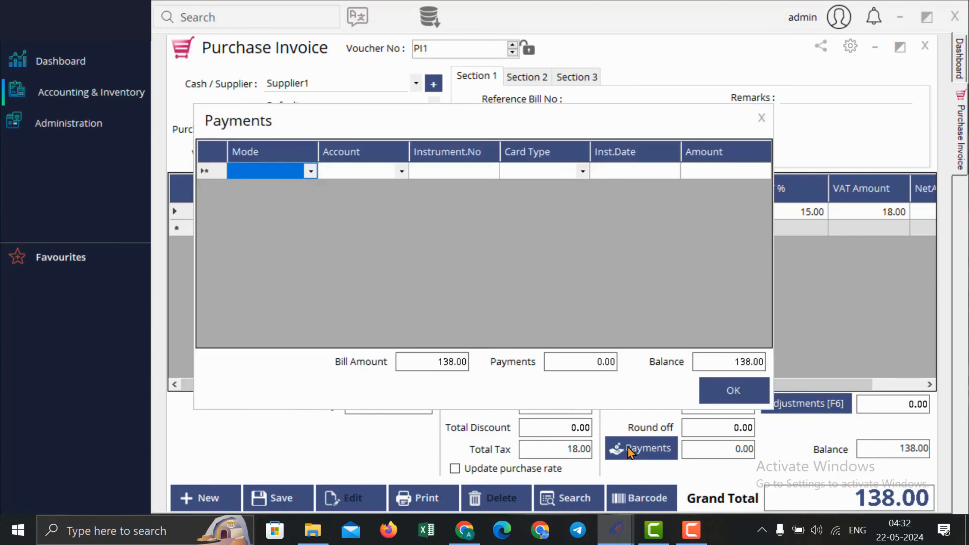
click(312, 173)
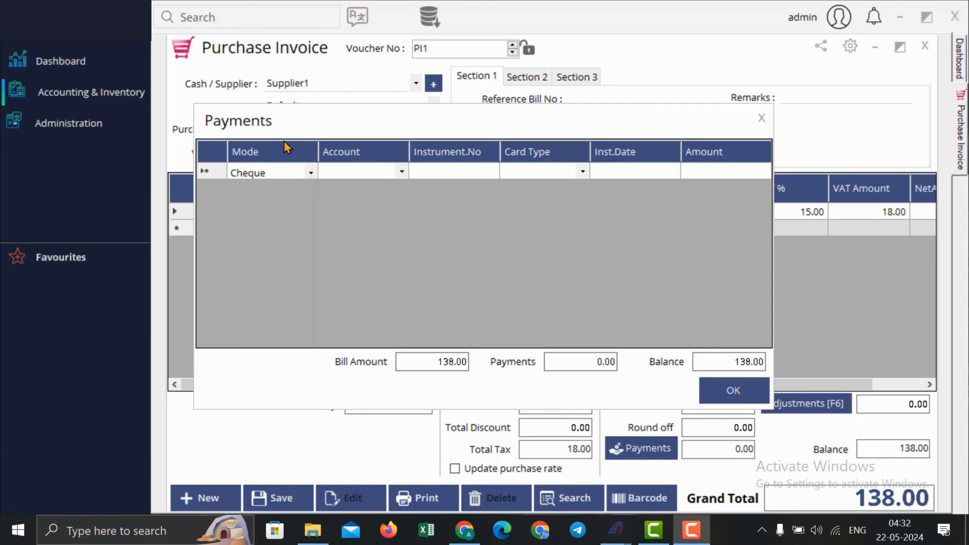
click(311, 173)
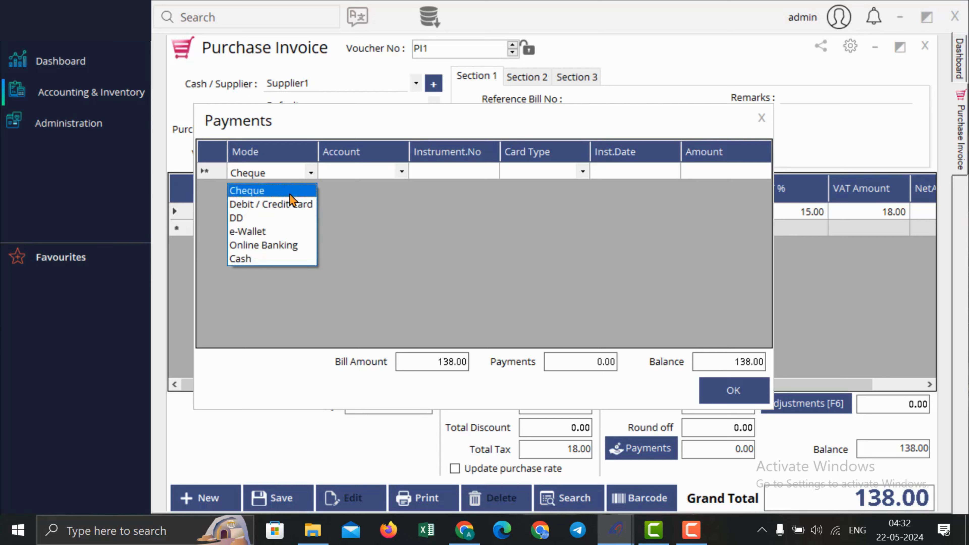
click(289, 254)
click(458, 172)
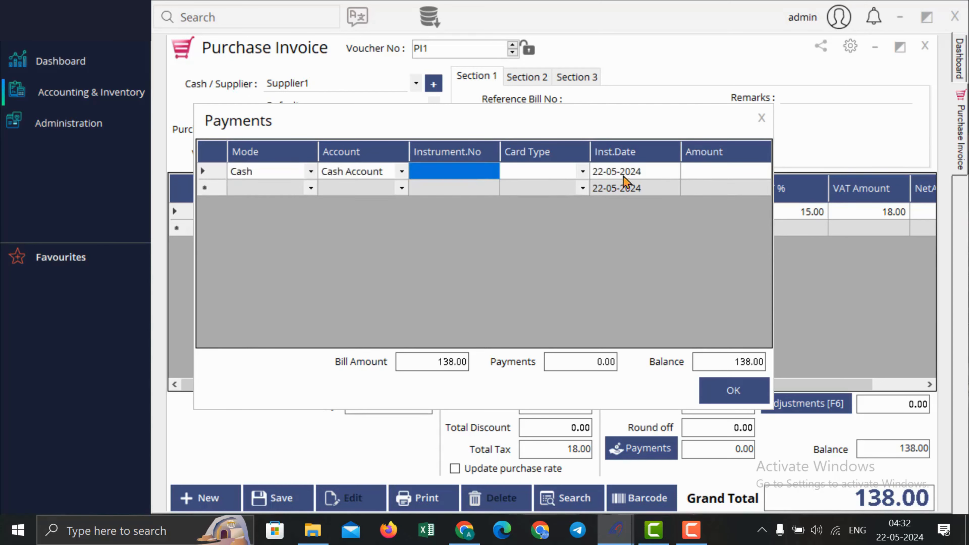
click(697, 175)
text(100)
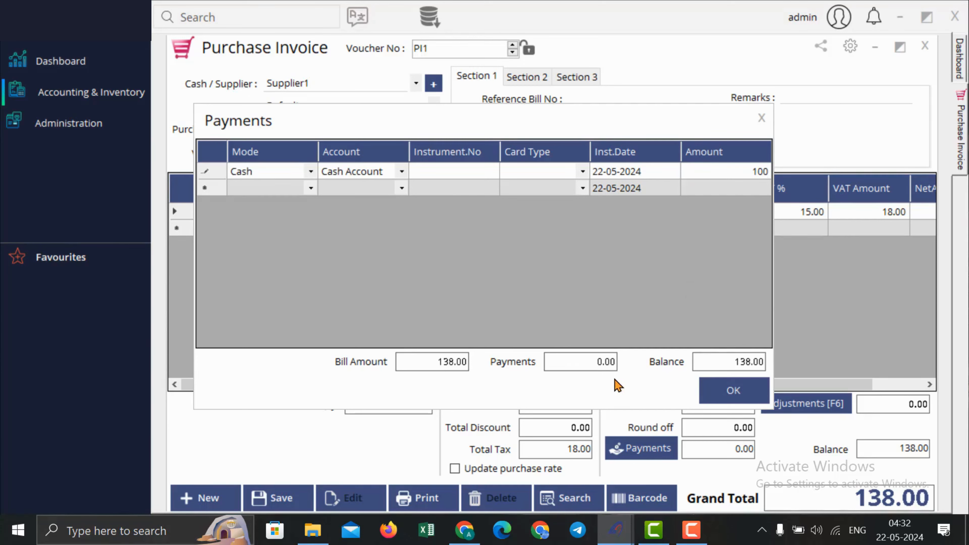
key(Return)
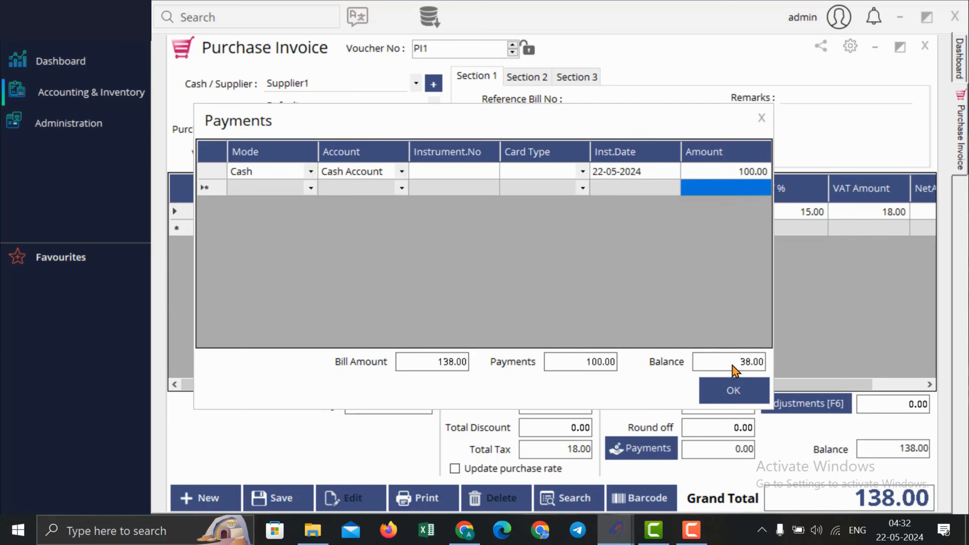
click(735, 386)
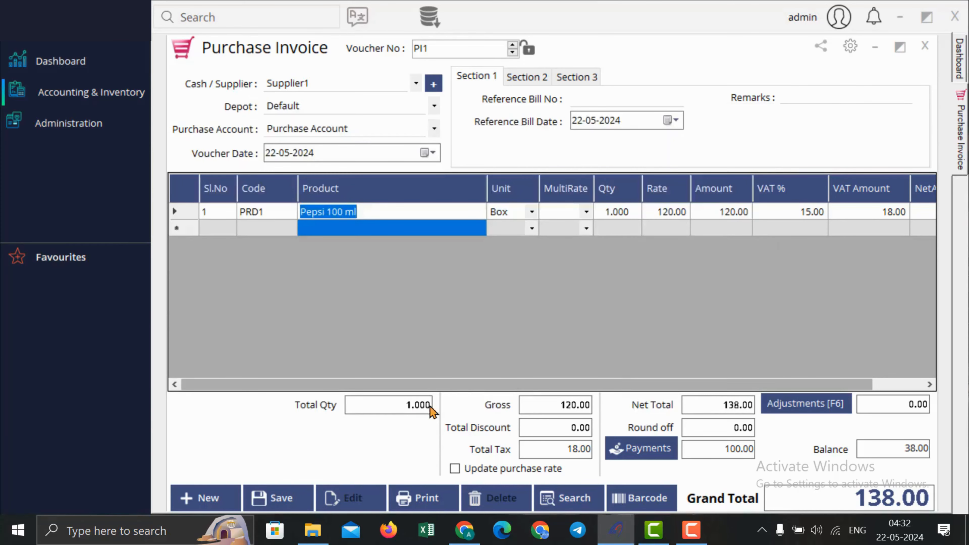
Step: Save purchase invoice PI1, then view the Misc. details and attachments for invoice PI2
click(276, 496)
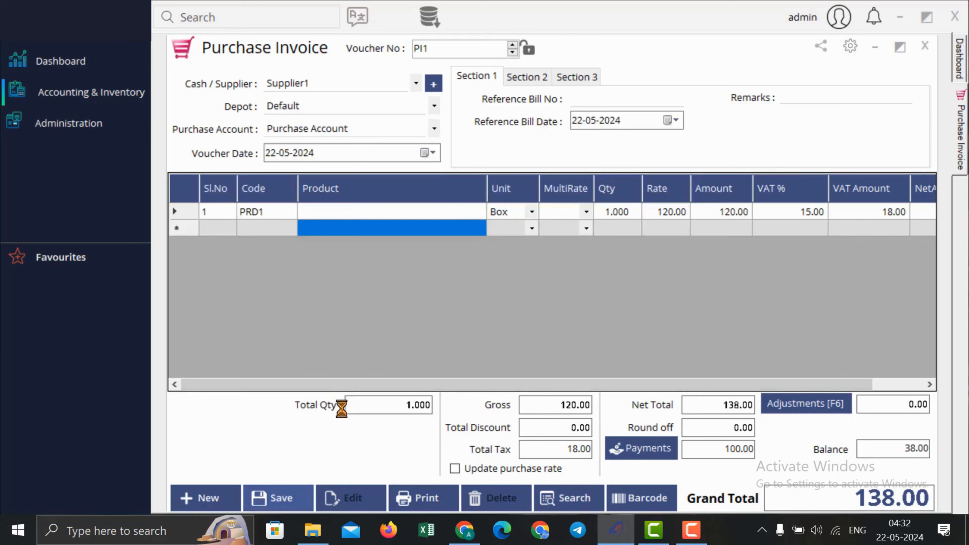
click(540, 312)
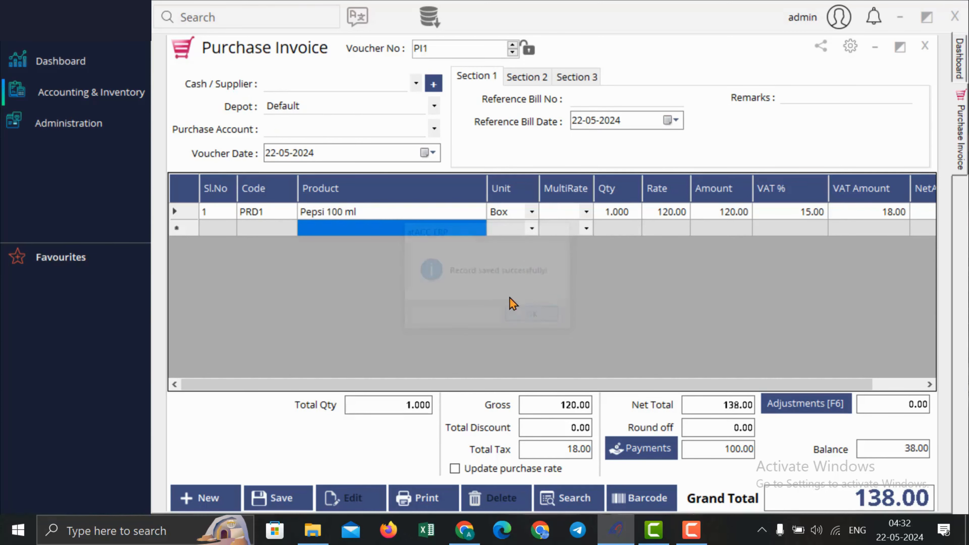
click(575, 78)
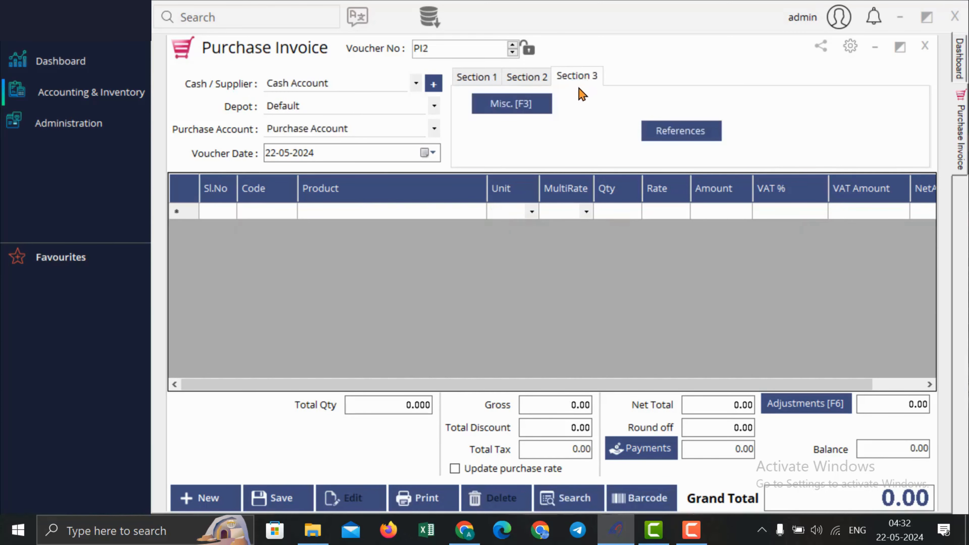
click(528, 104)
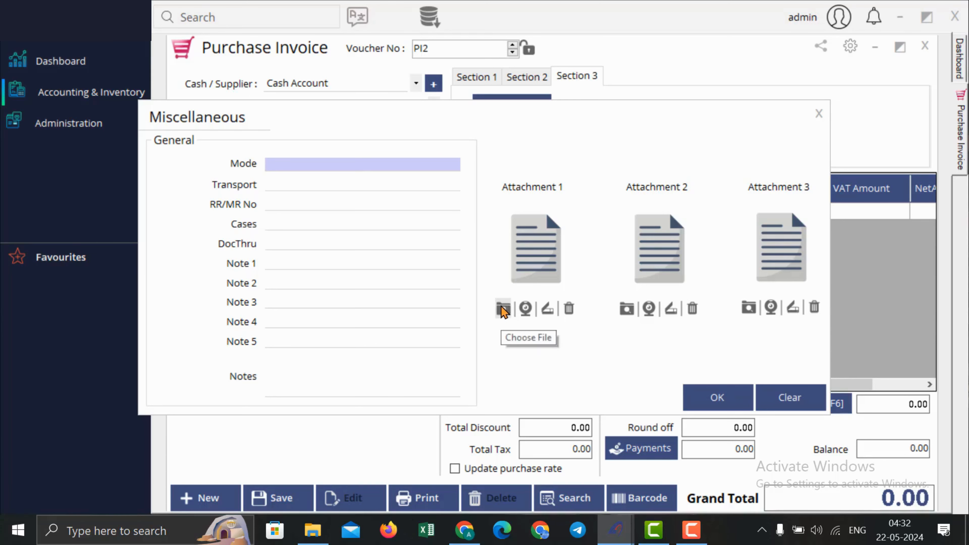
click(817, 119)
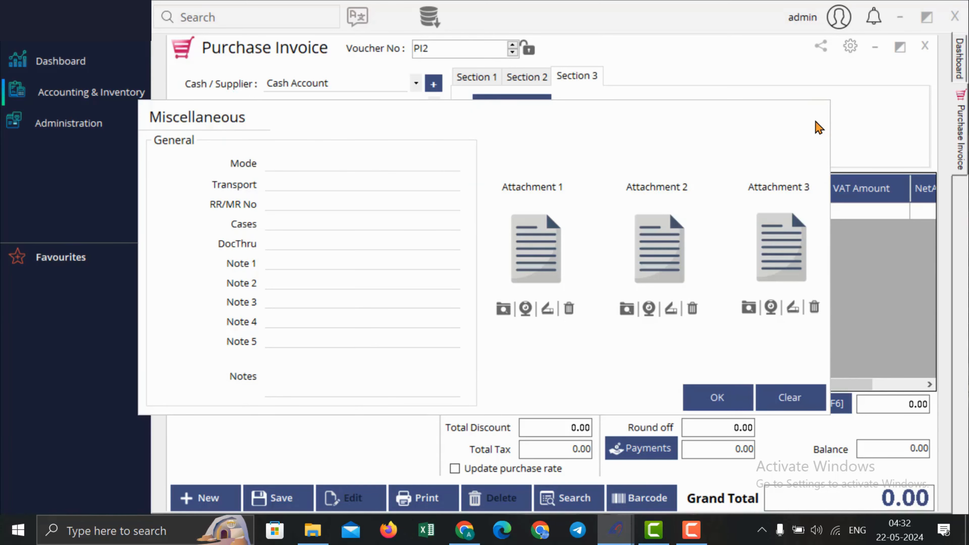
click(540, 108)
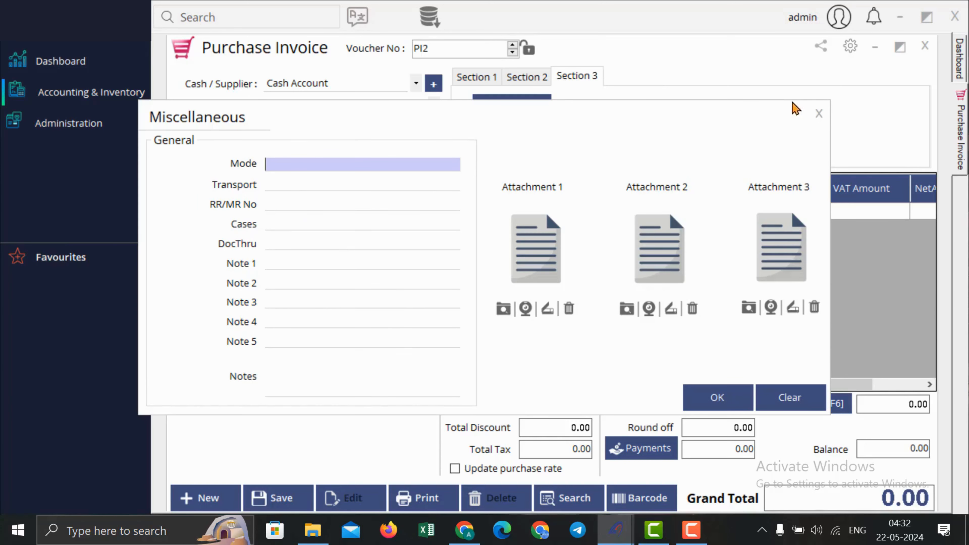
click(822, 110)
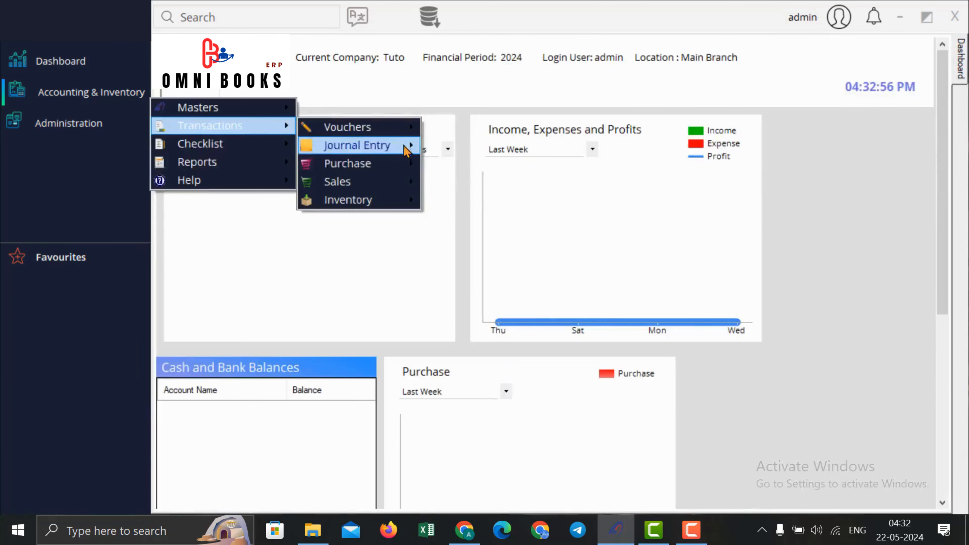
Step: Start a new purchase return with Supplier1 as the supplier
mouse_move(401, 173)
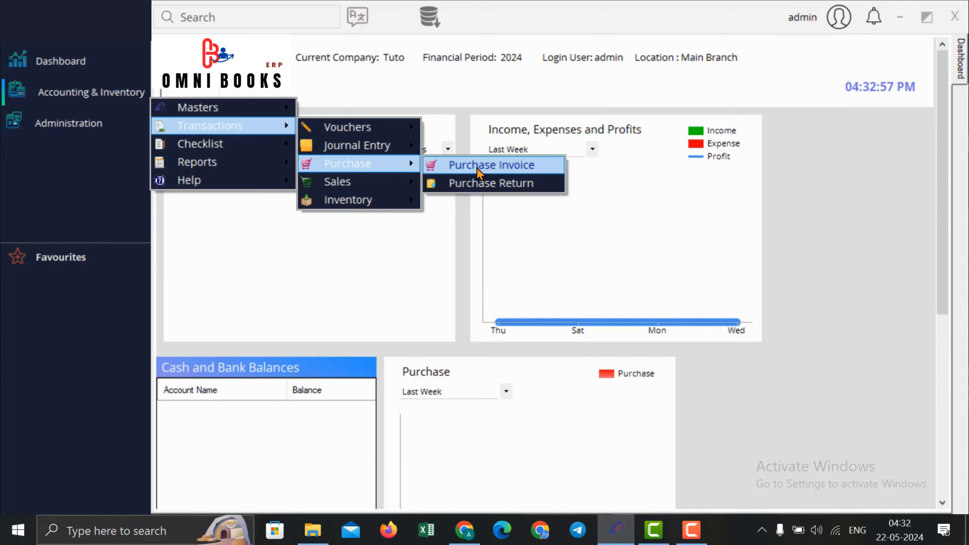
click(483, 183)
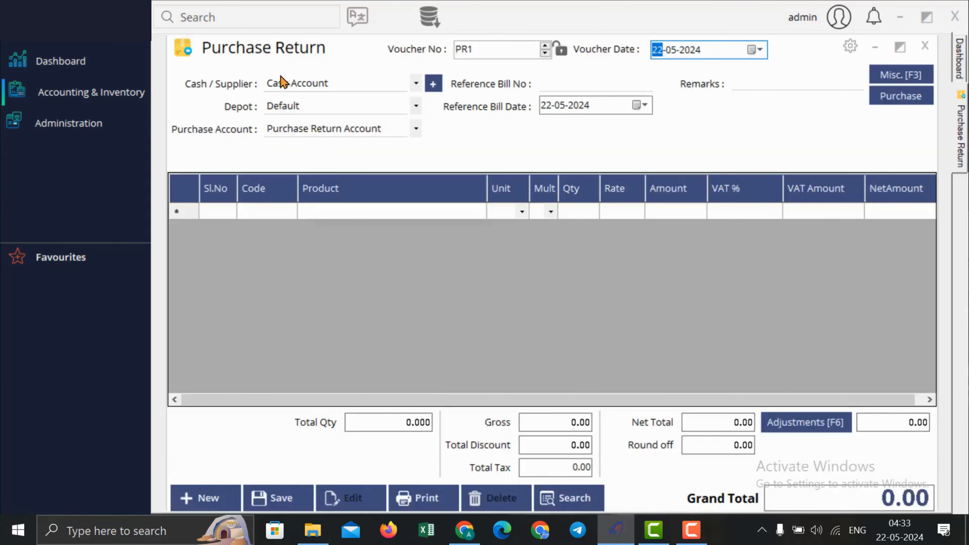
click(291, 85)
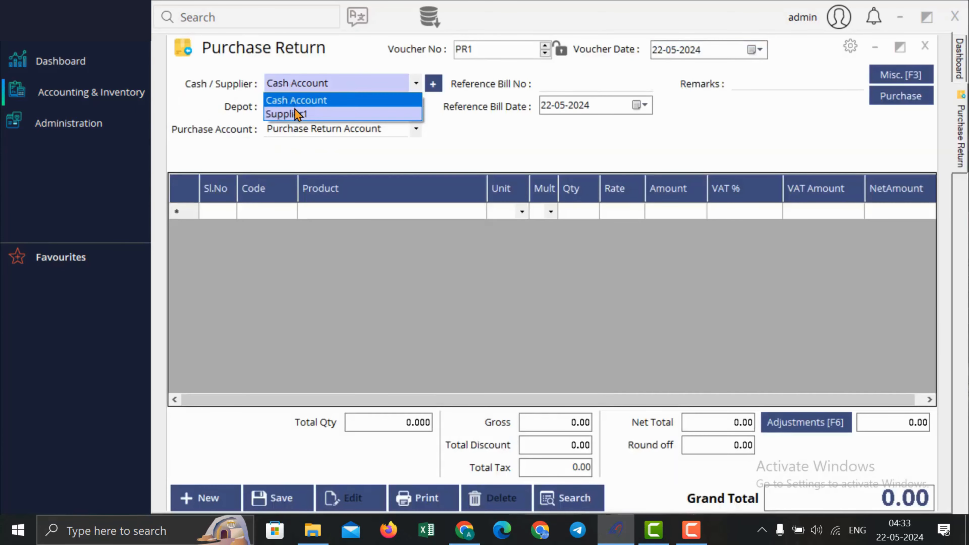
click(296, 111)
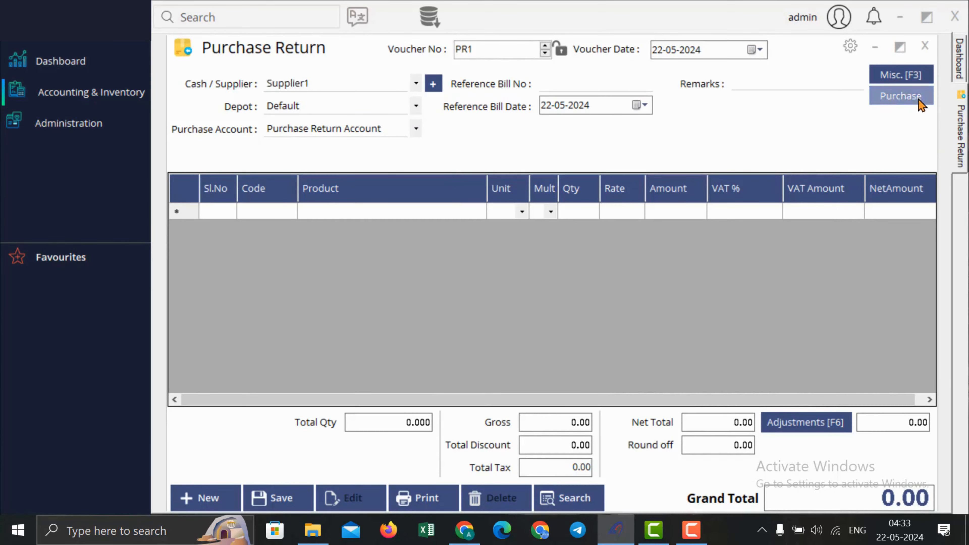
Step: Pull the Pepsi 100 ml line from invoice PI1 into the return
click(896, 100)
click(804, 141)
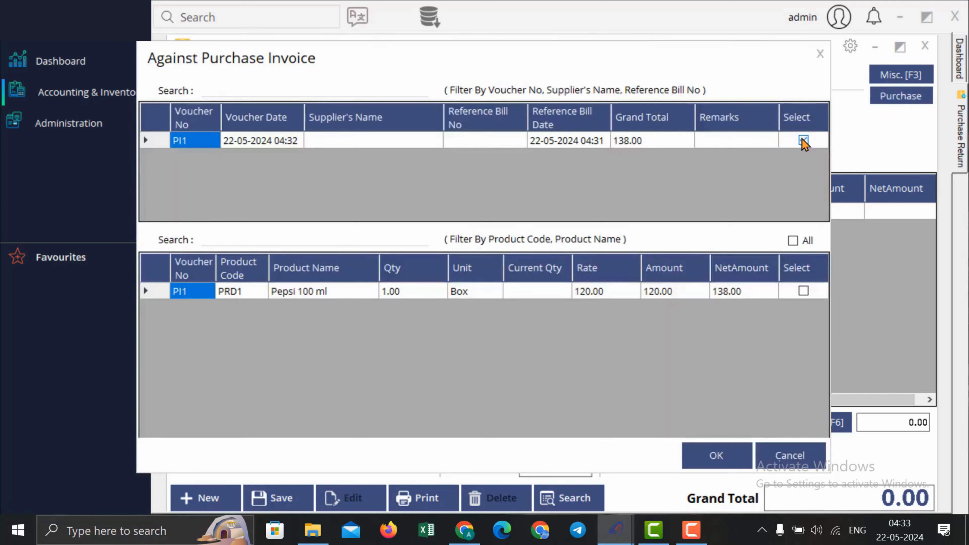
click(804, 292)
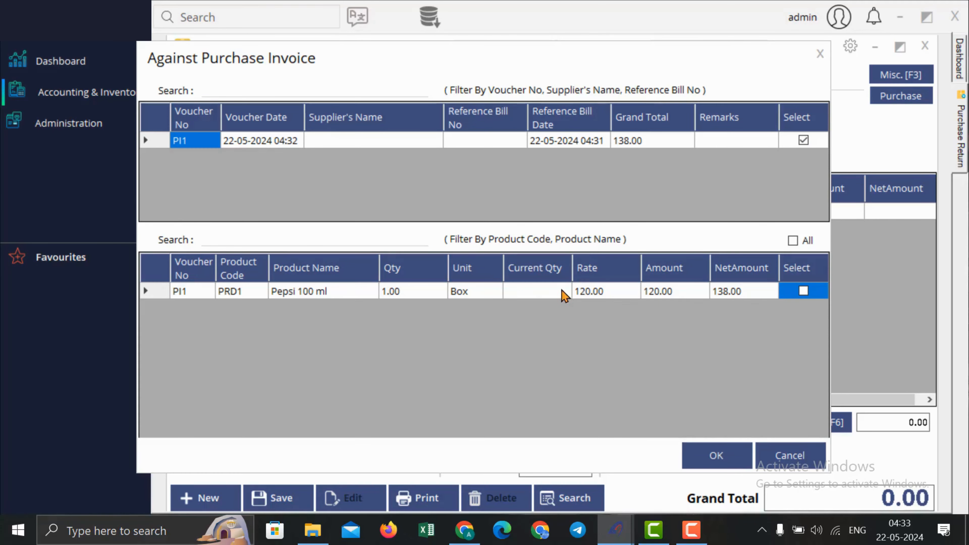
click(543, 292)
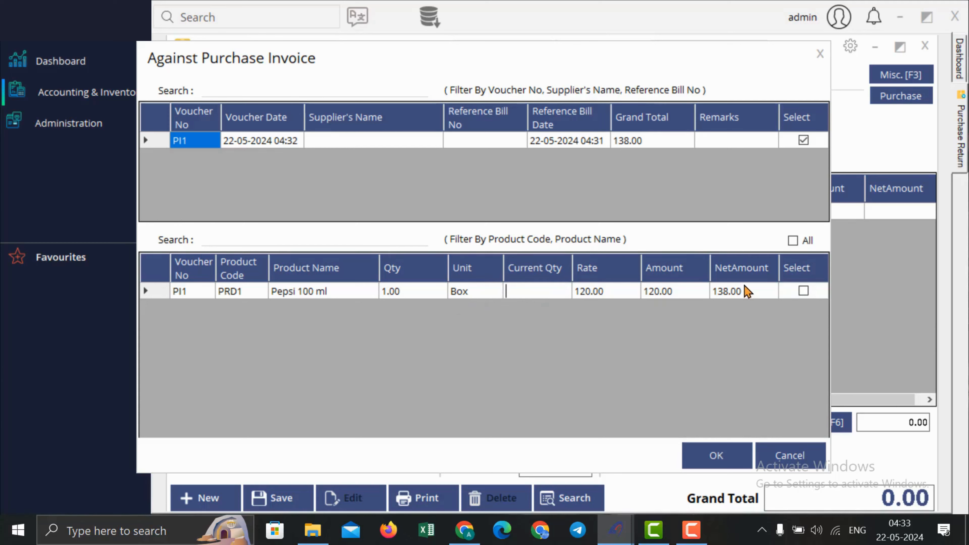
click(804, 291)
click(521, 291)
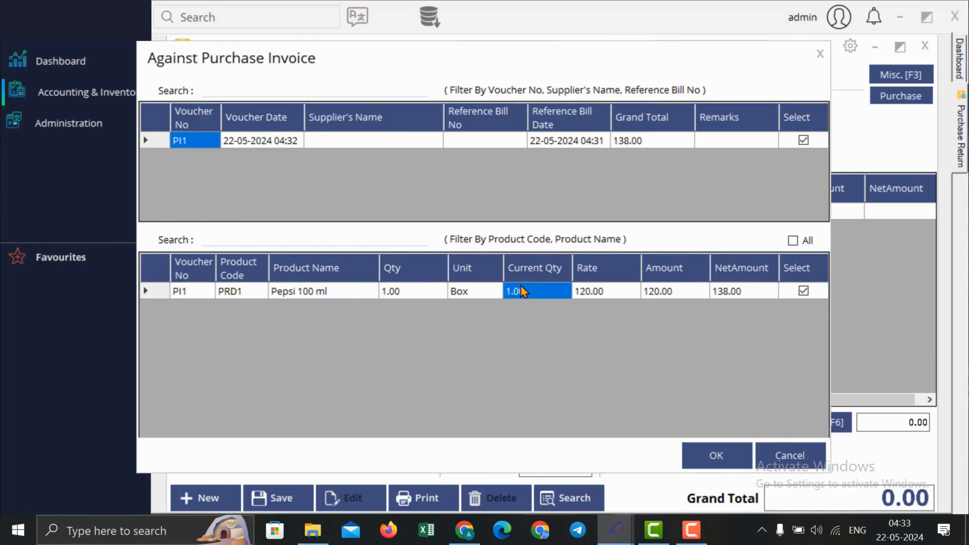
click(709, 456)
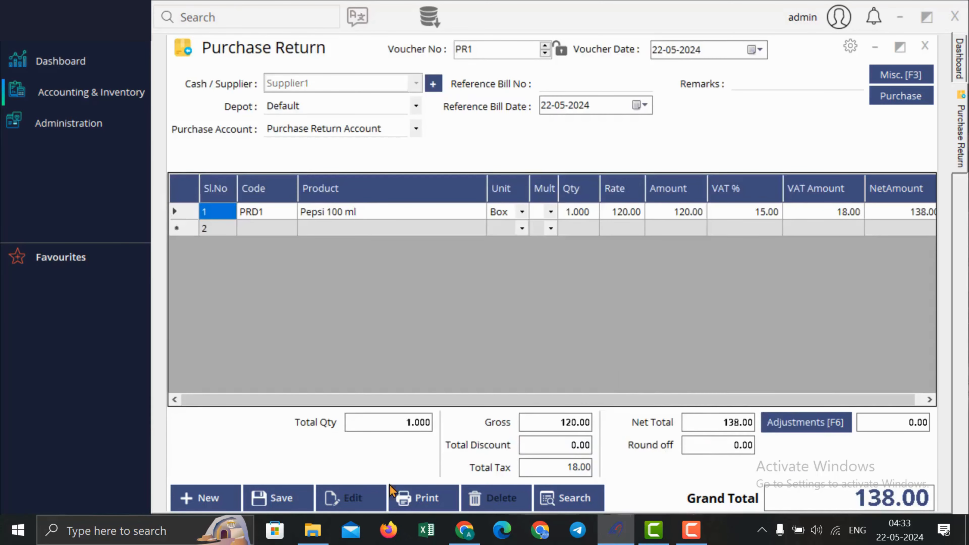
Step: Save purchase return PR1 for 138.00 and close the form
click(283, 505)
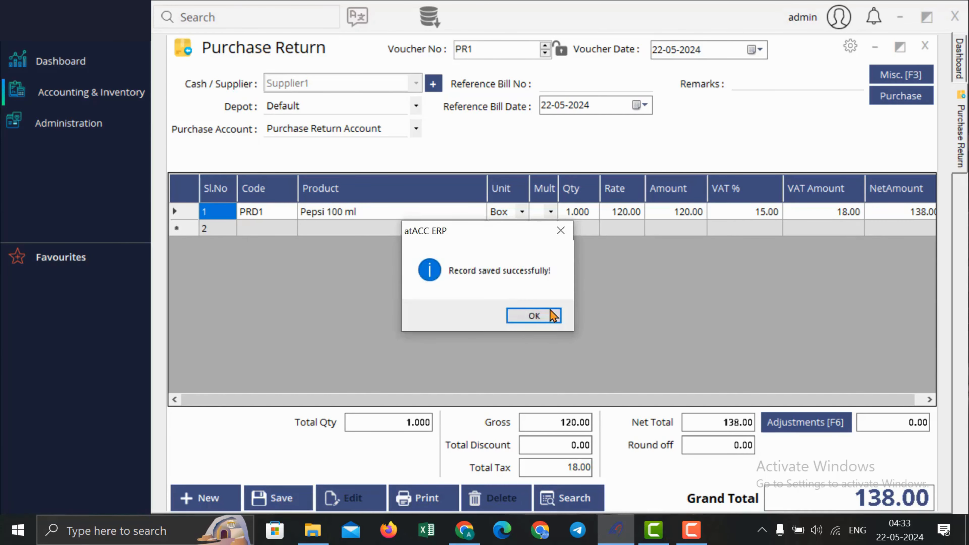
click(552, 316)
click(925, 46)
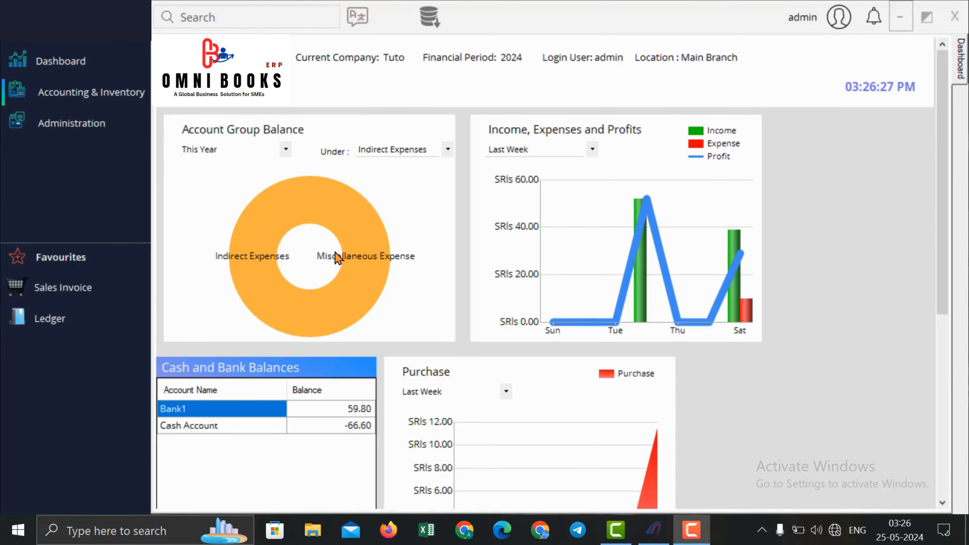
Step: Go to Administration's Module Settings and show the General settings list
click(109, 96)
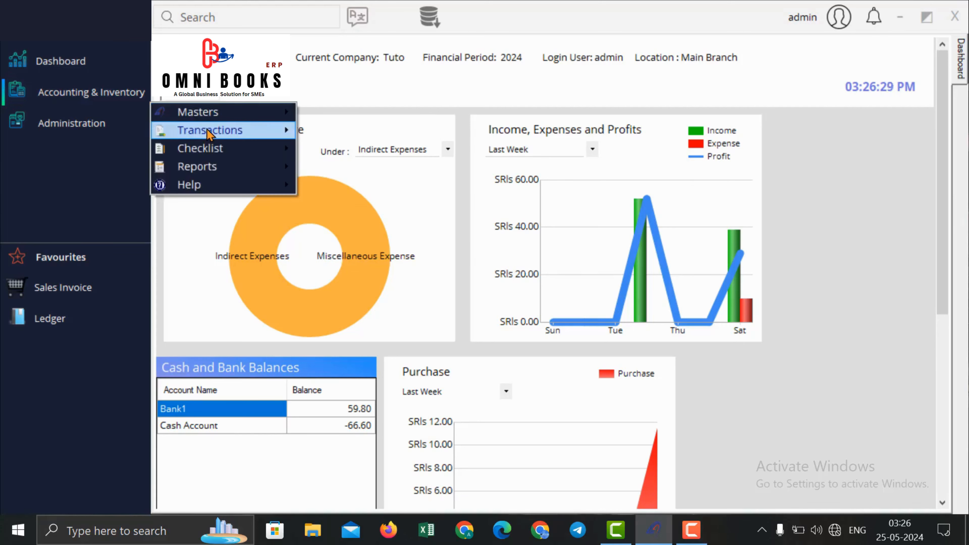
mouse_move(255, 133)
mouse_move(351, 170)
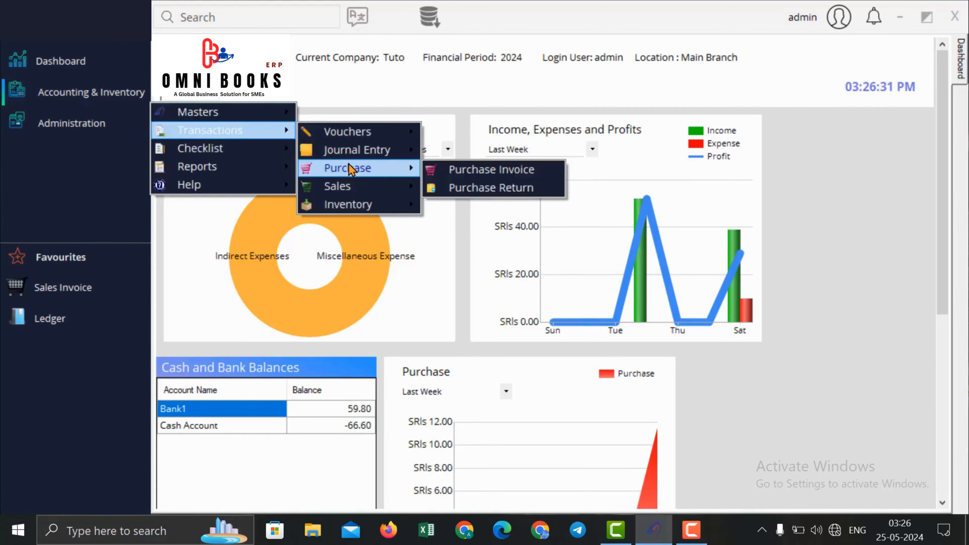
click(72, 123)
mouse_move(213, 134)
click(312, 132)
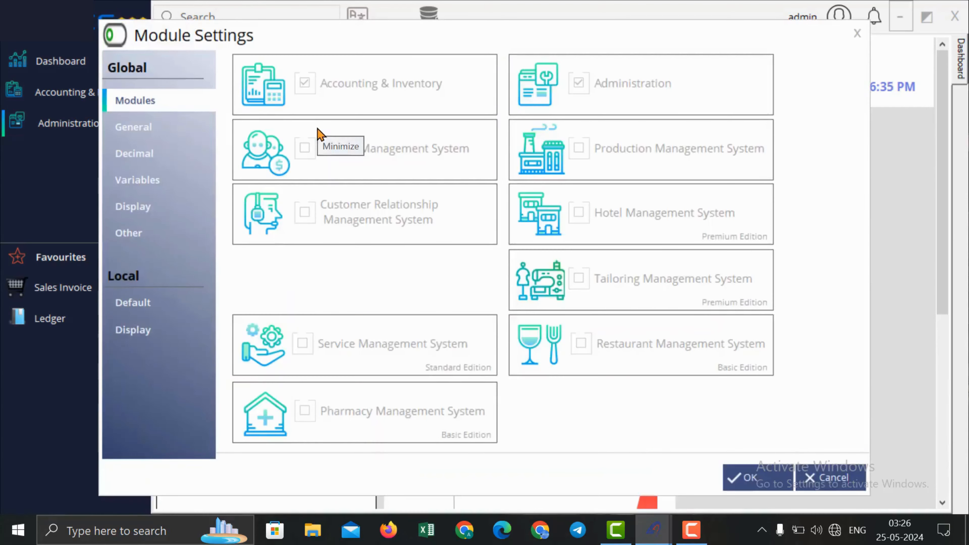
click(111, 132)
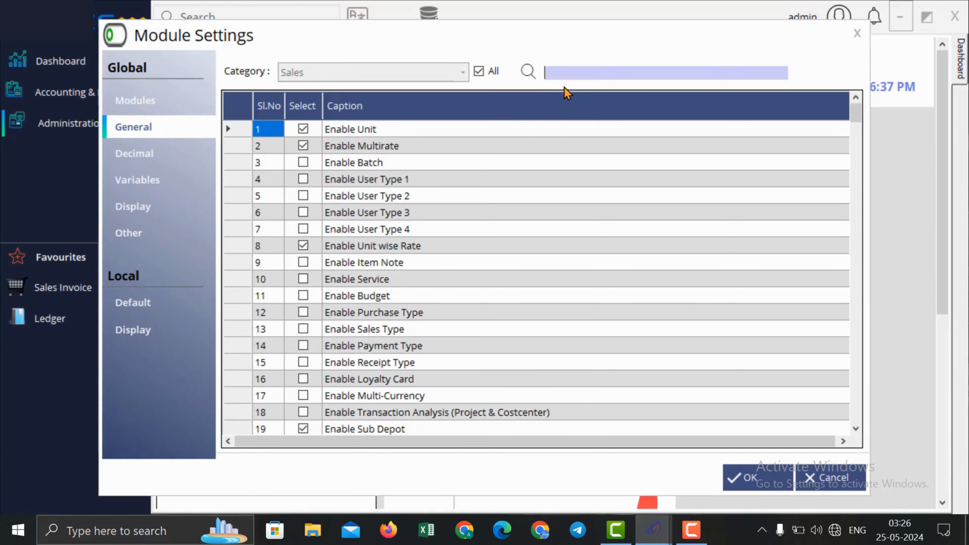
Step: Tick Enable Purchase Order and Enable Purchase Estimation, then apply the settings
text(order)
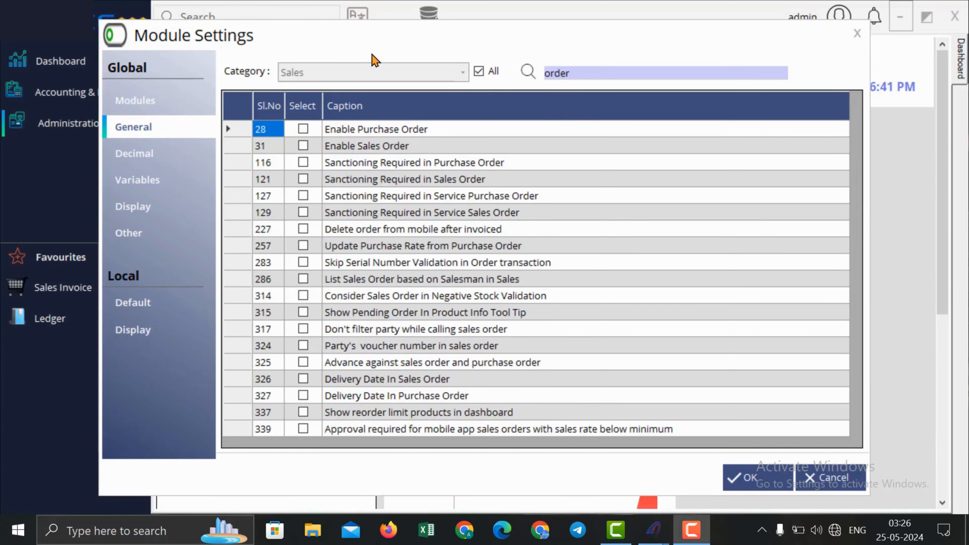
click(303, 129)
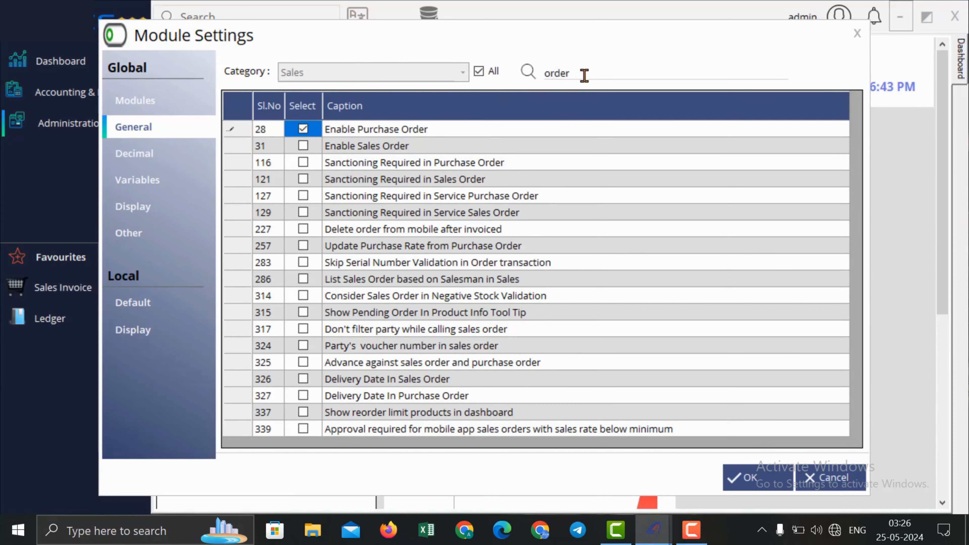
drag(584, 75, 369, 83)
text(est)
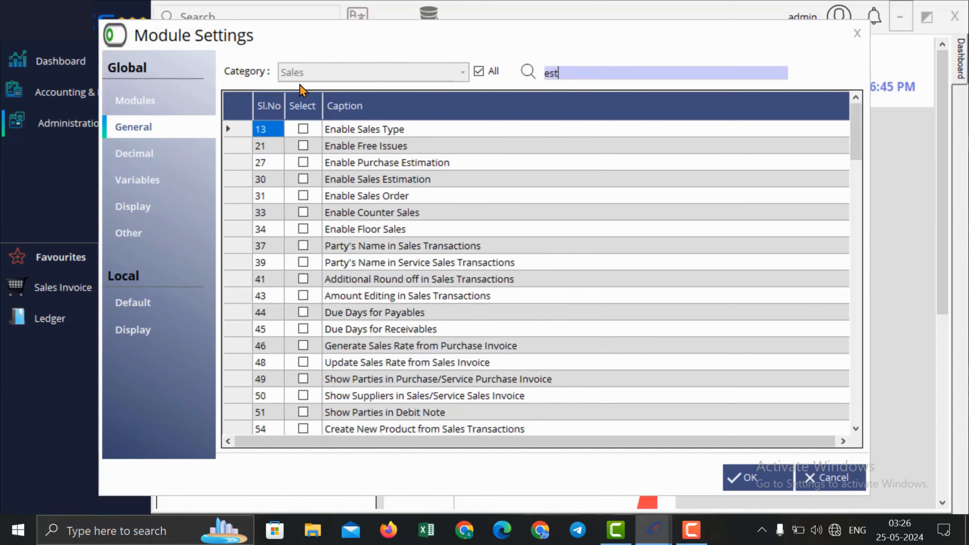
click(304, 148)
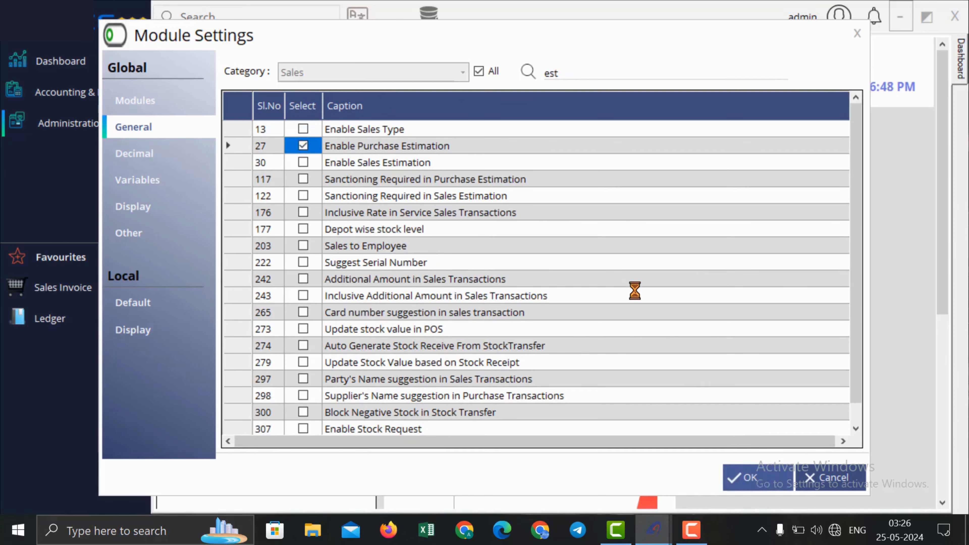
click(535, 315)
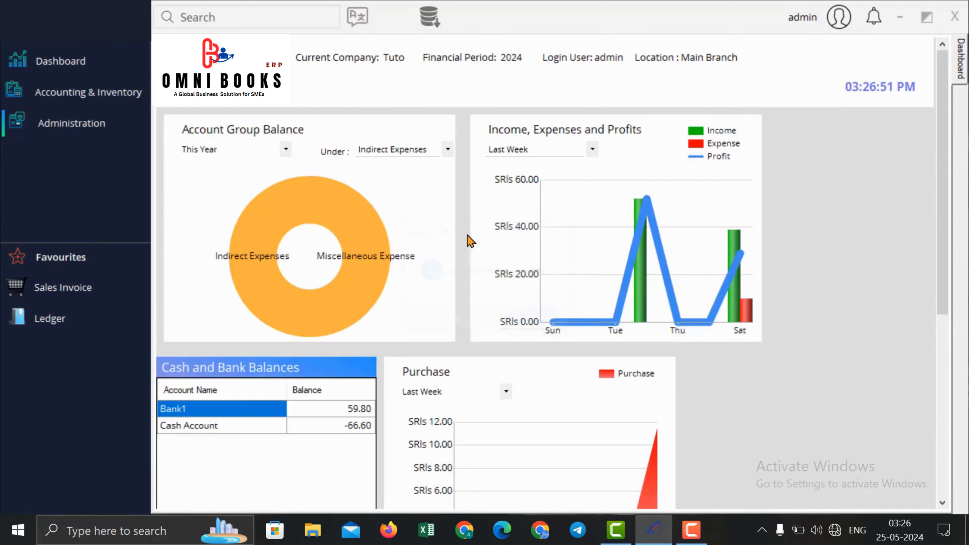
Step: Start a new purchase estimation with Supplier1 as the supplier
click(92, 92)
mouse_move(229, 124)
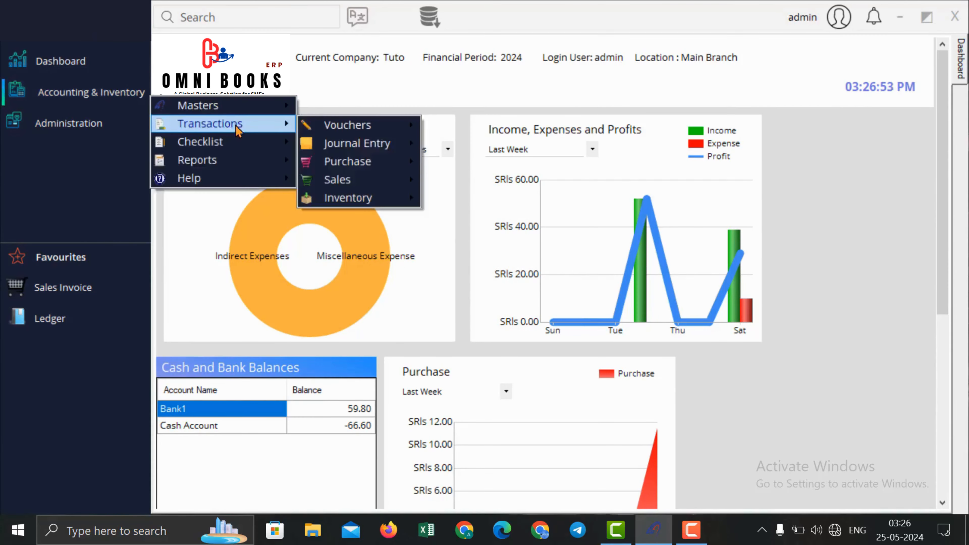
mouse_move(349, 161)
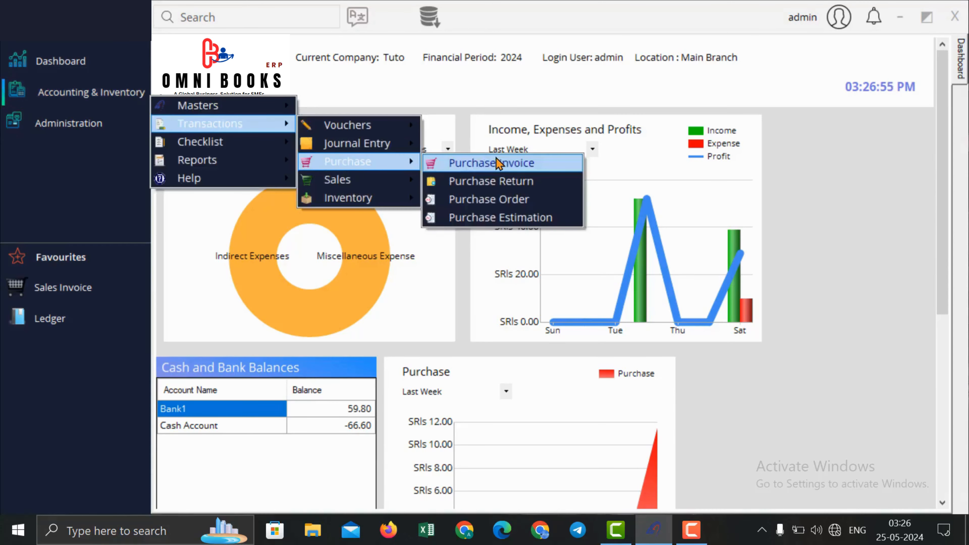
click(526, 218)
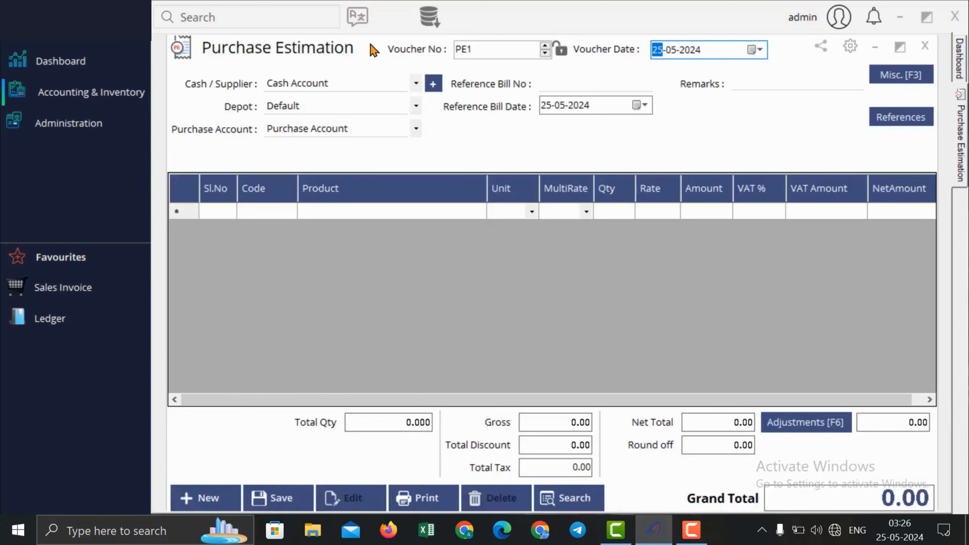
click(370, 7)
click(357, 83)
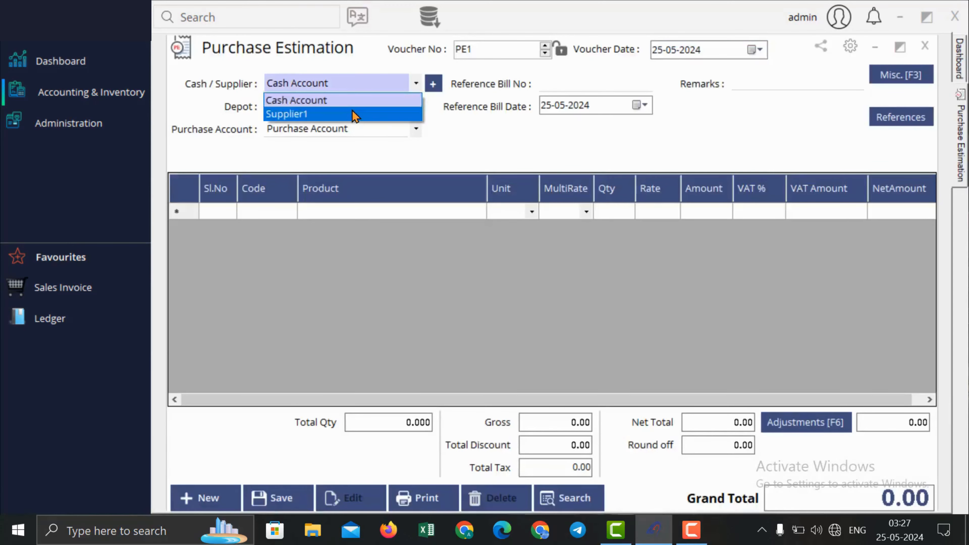
click(357, 112)
Step: Add Pepsi 100 ml at quantity 100 and save estimation PE1 totalling 1,150.00
click(411, 217)
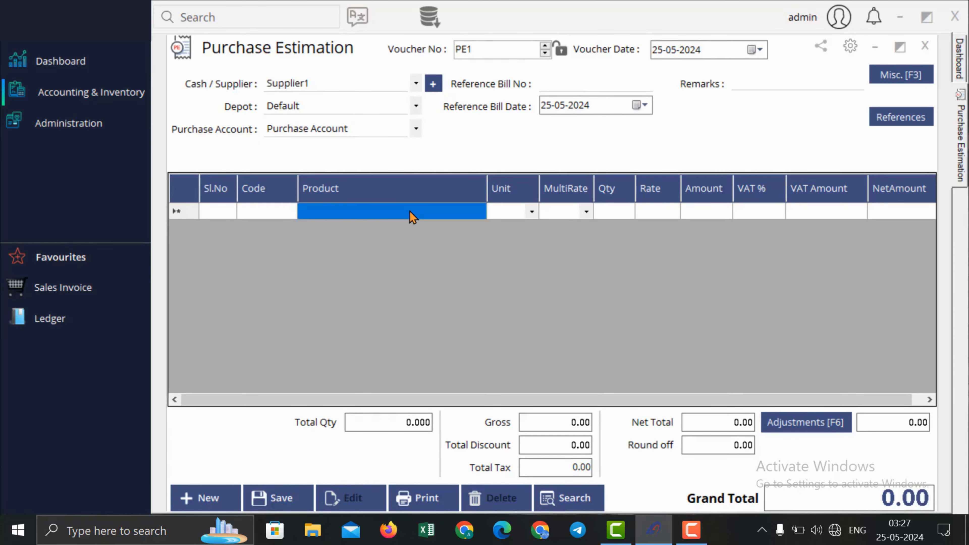
text(p)
key(Return)
key(Return)
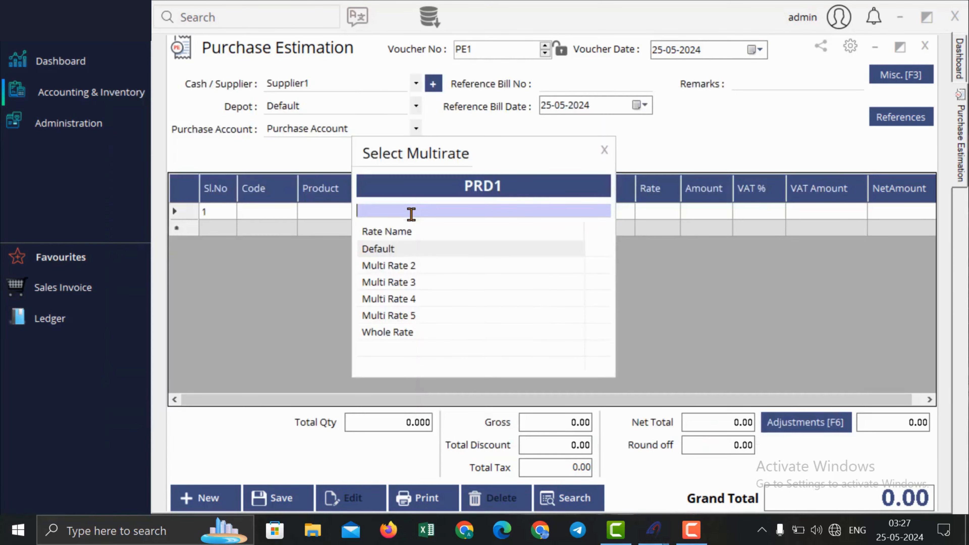
key(Return)
text(100)
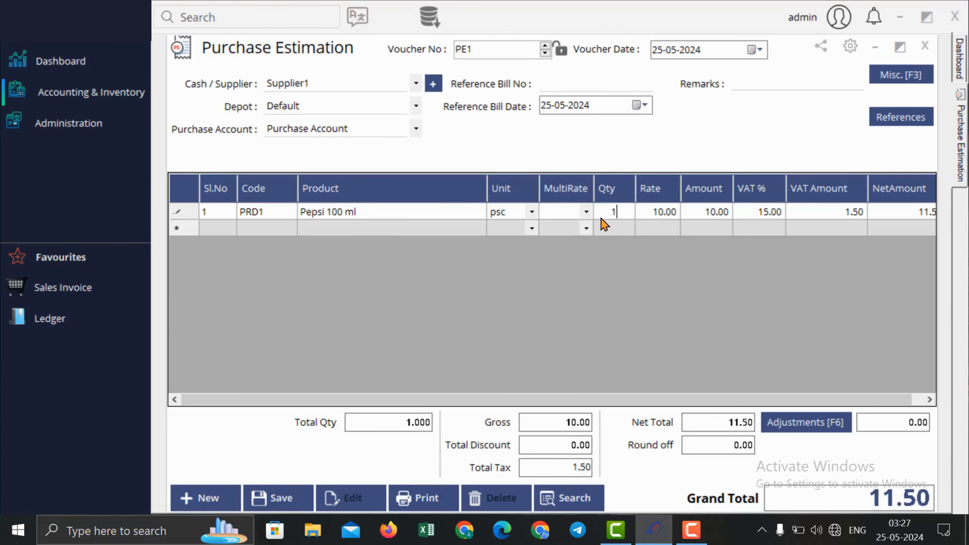
key(Return)
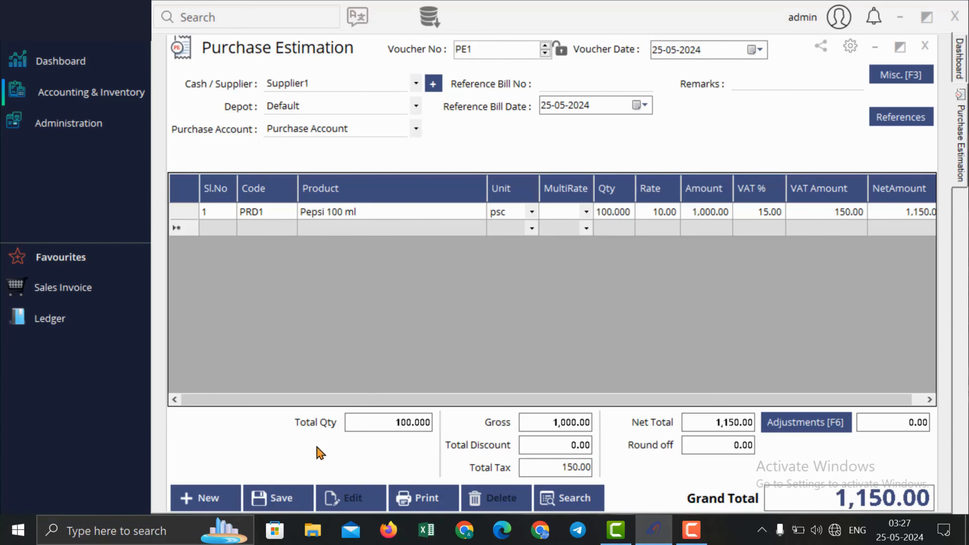
click(285, 500)
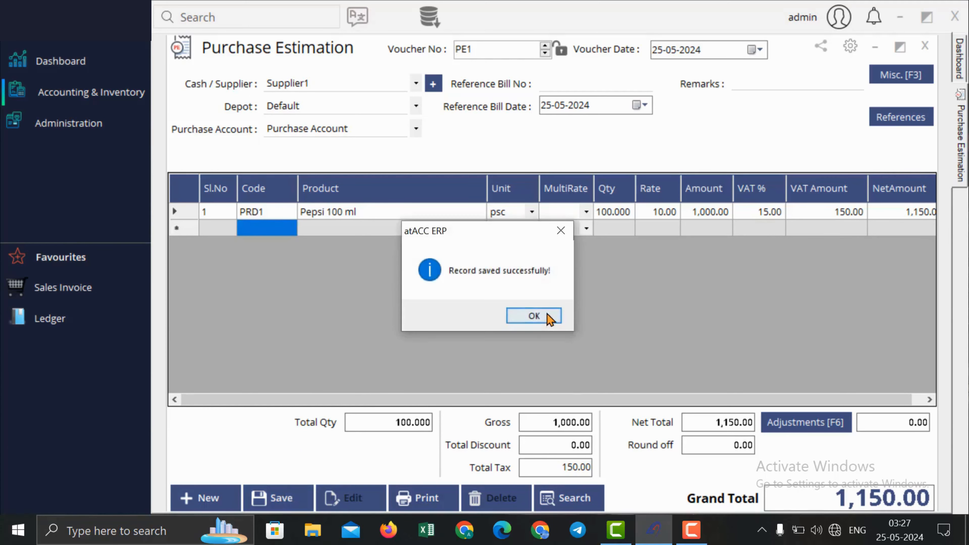
click(546, 314)
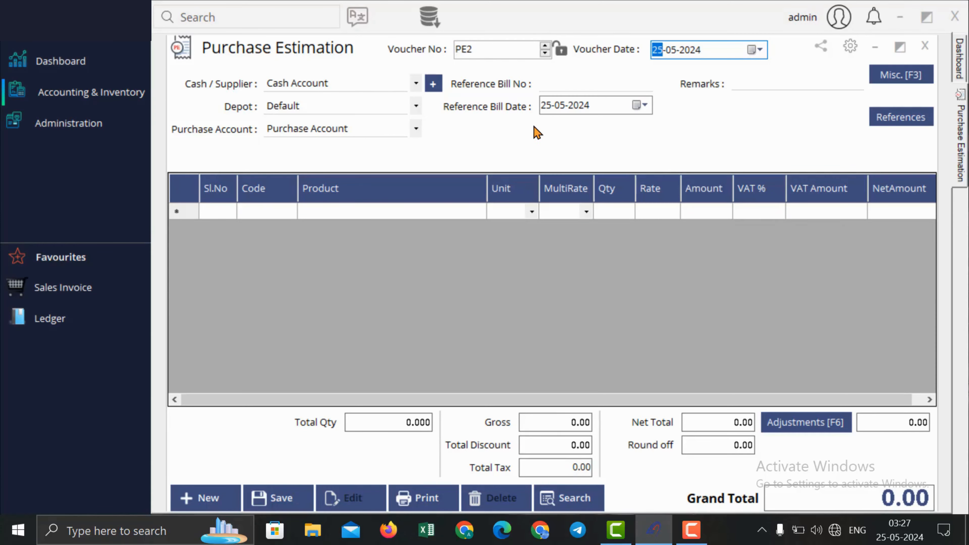
Step: Close the estimation and start a new purchase order for Supplier1
click(920, 47)
click(91, 92)
mouse_move(238, 126)
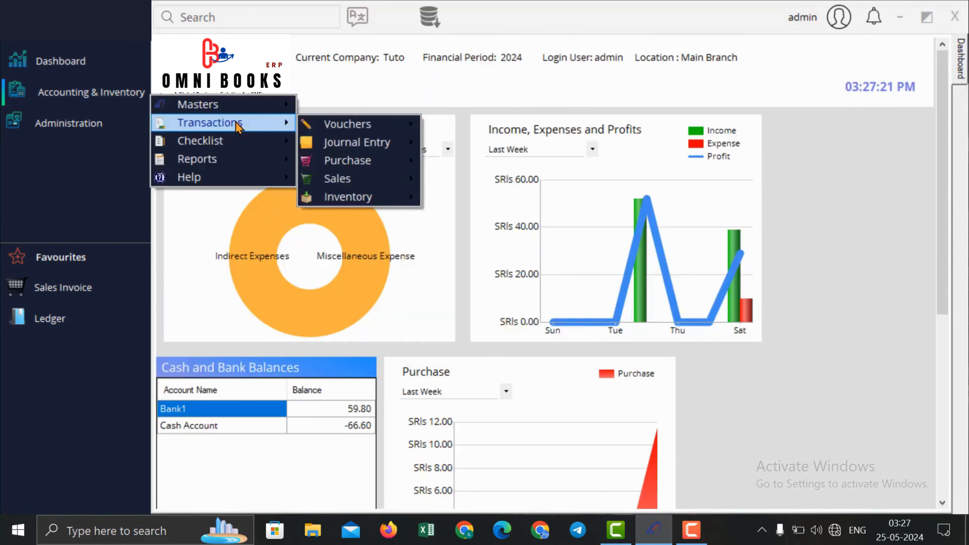
mouse_move(359, 159)
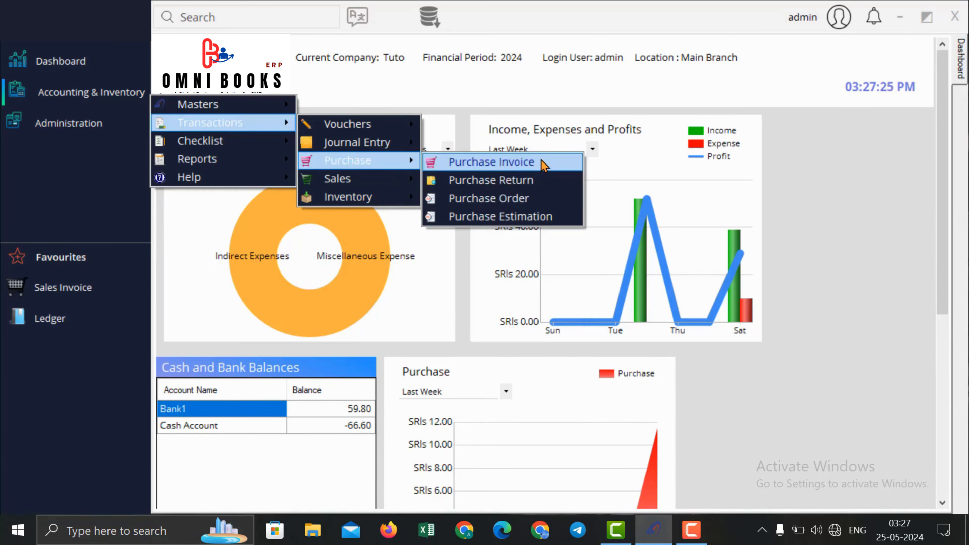
click(547, 205)
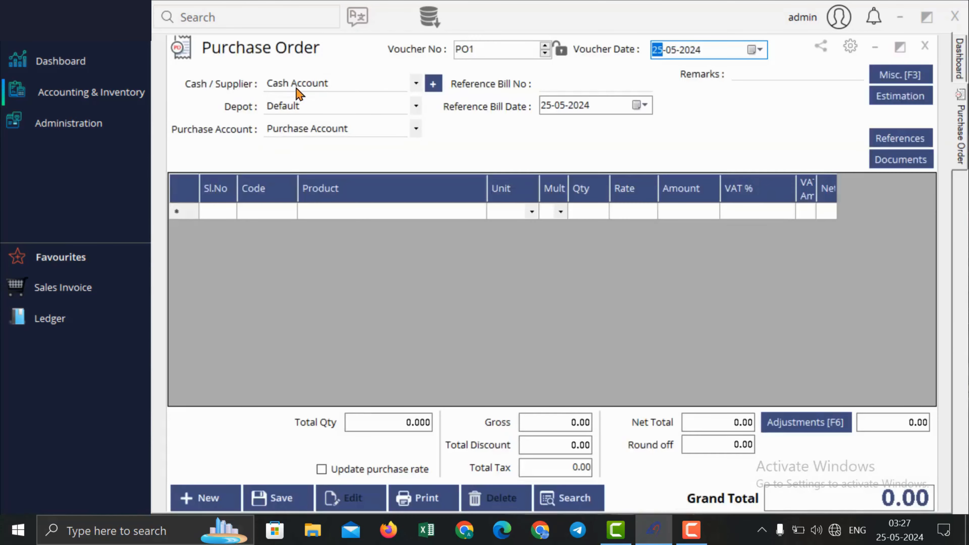
click(297, 85)
click(316, 112)
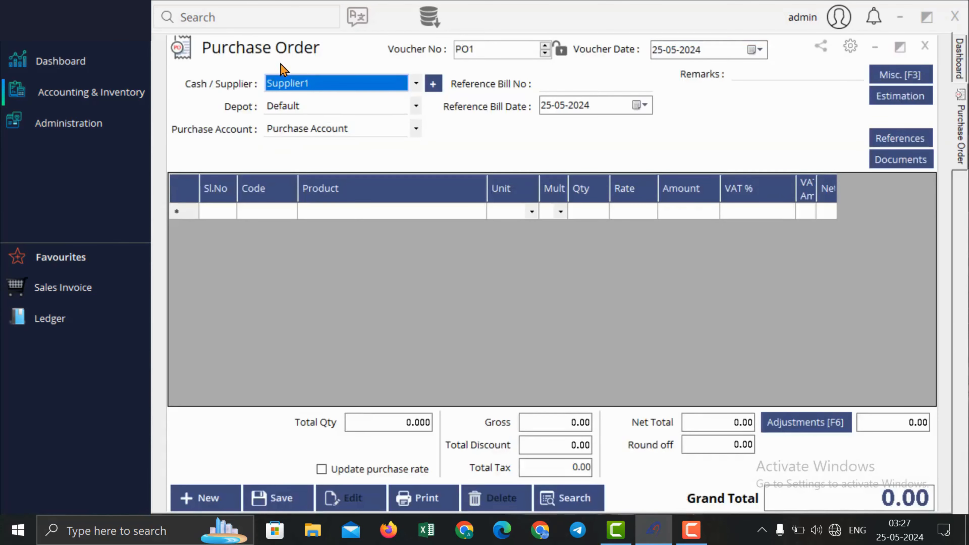
Step: Load the Pepsi 100 ml line from estimation PE1 into the order
click(901, 100)
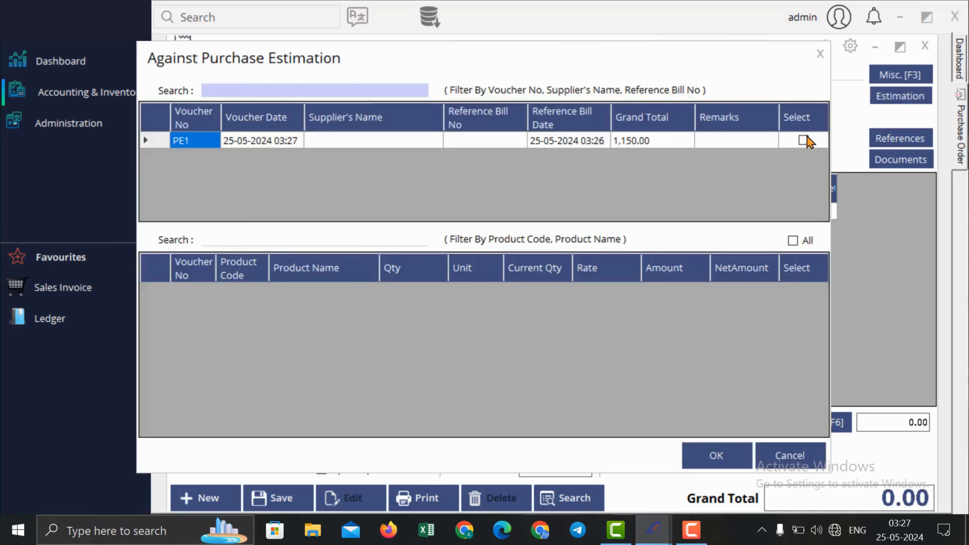
click(804, 140)
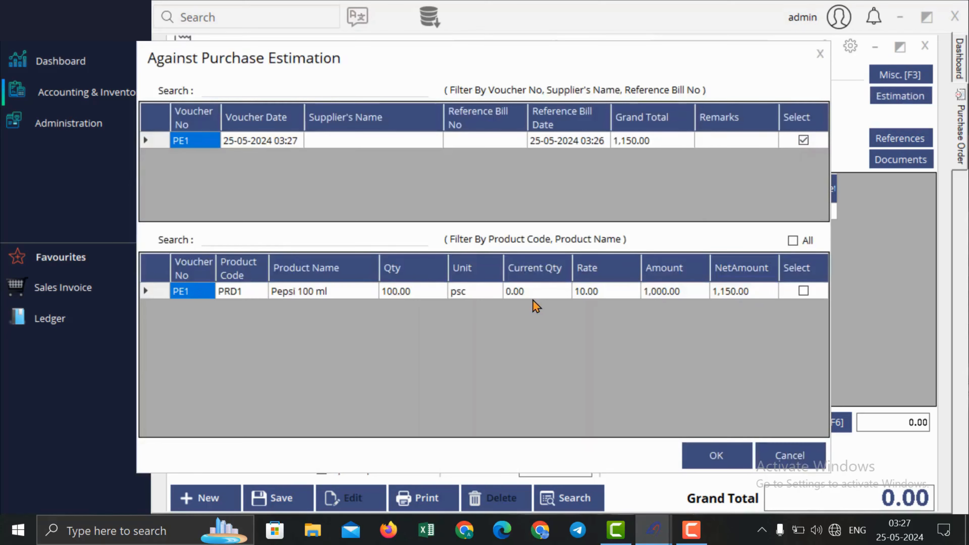
click(415, 296)
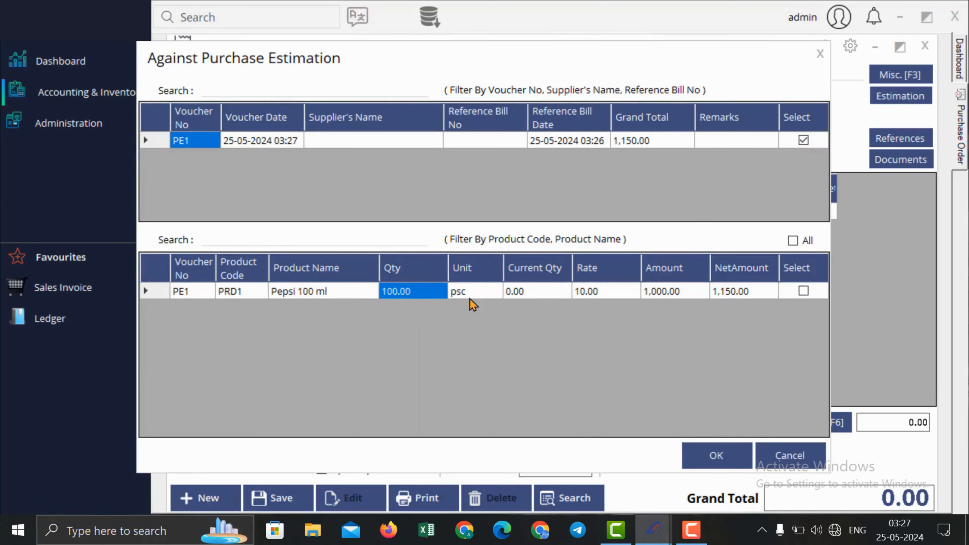
click(534, 295)
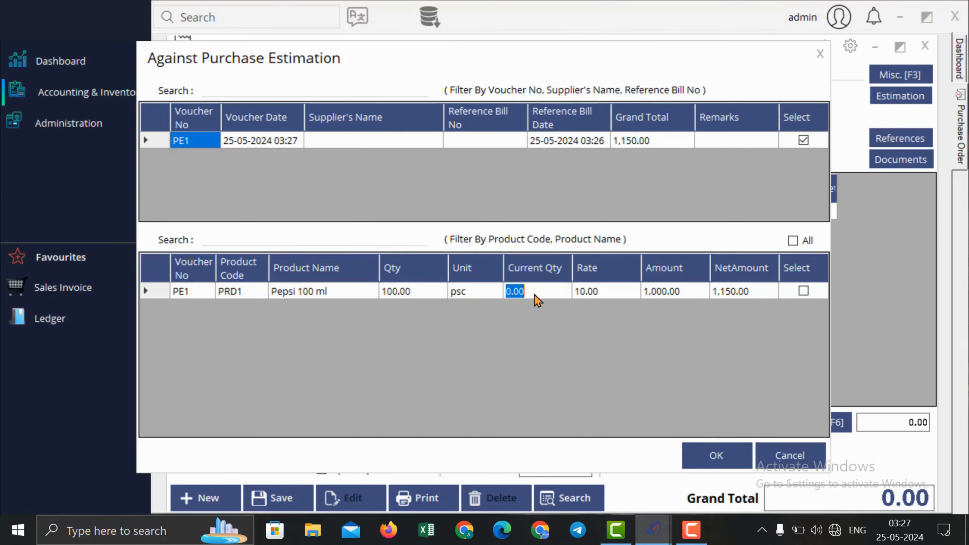
click(803, 291)
click(714, 455)
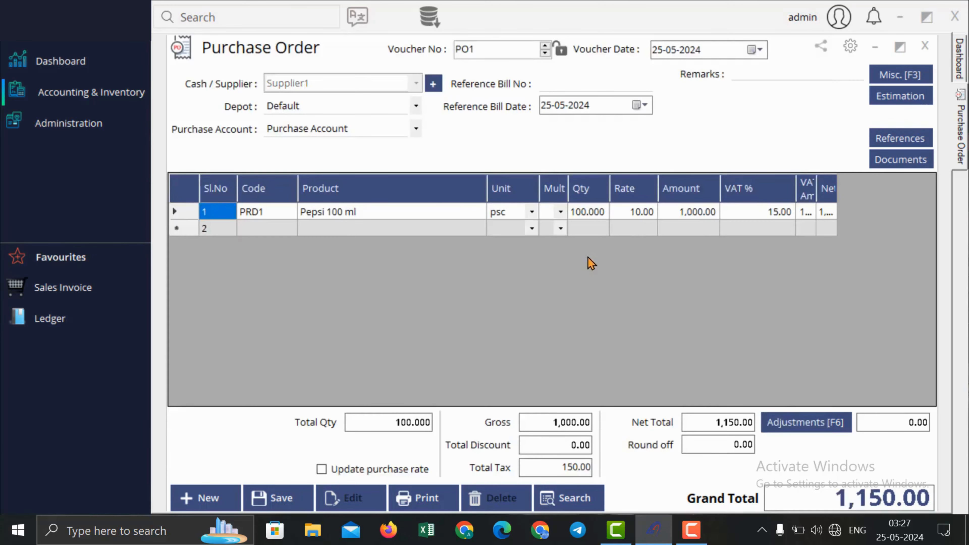
Step: Save purchase order PO1 totalling 1,150.00 and close the form
click(294, 499)
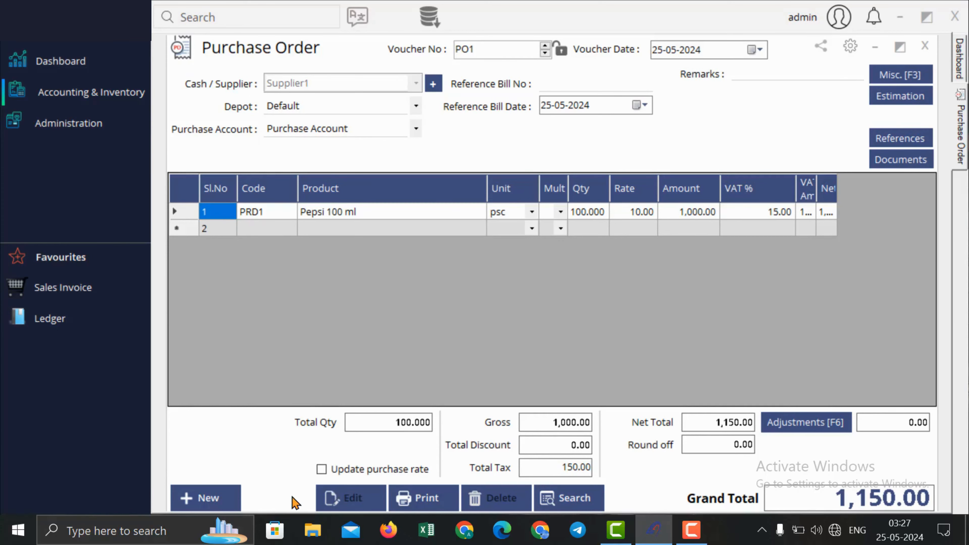
click(547, 318)
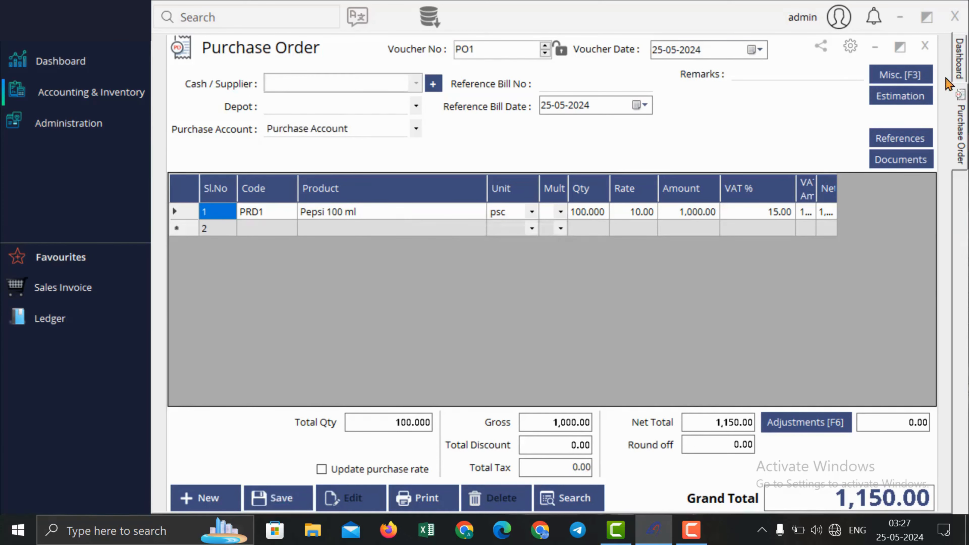
click(925, 46)
click(92, 92)
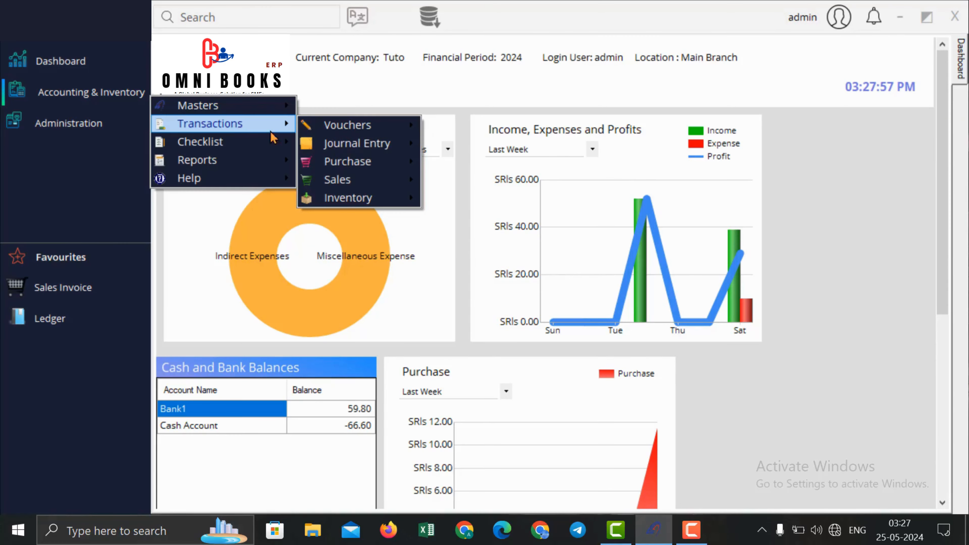
Step: Start a purchase invoice for Supplier1 and select order PO1 to invoice against
click(503, 171)
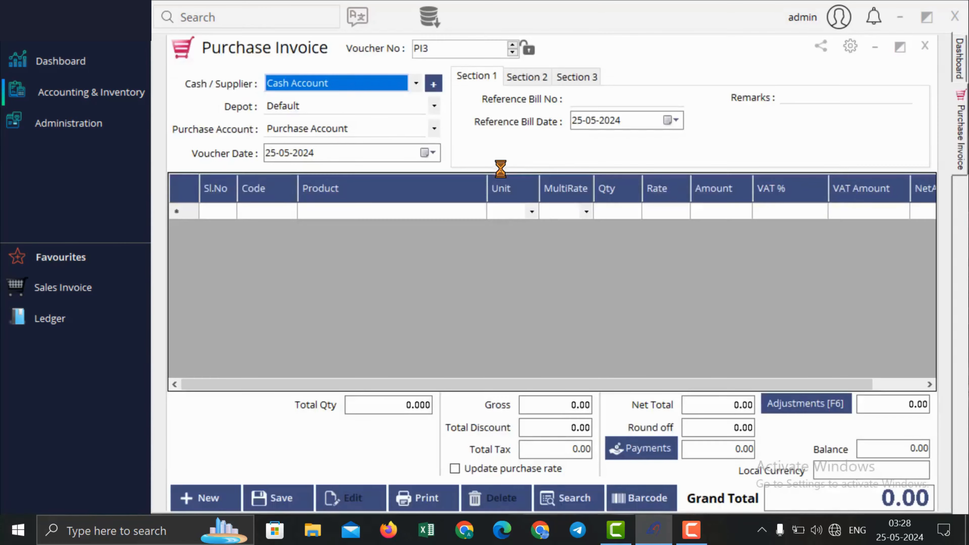
click(416, 83)
click(328, 114)
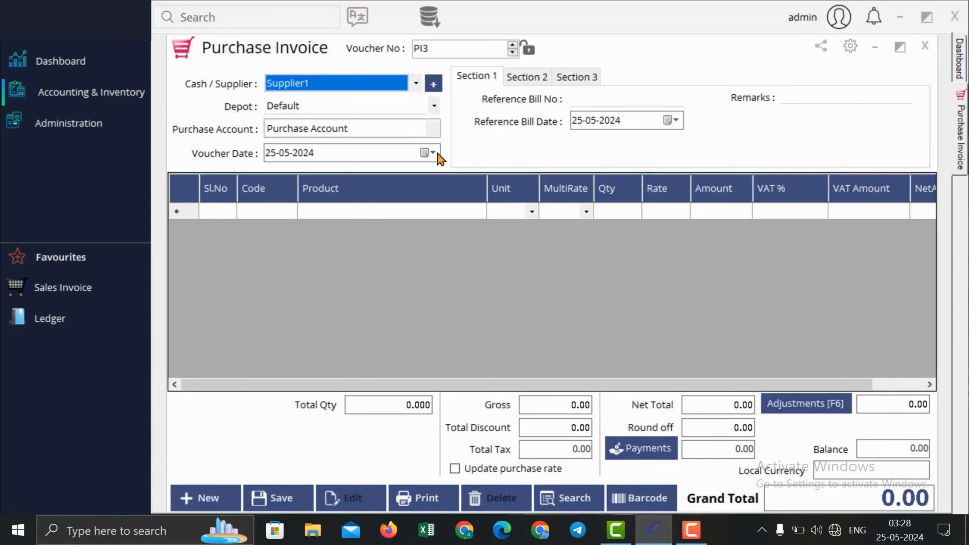
click(577, 77)
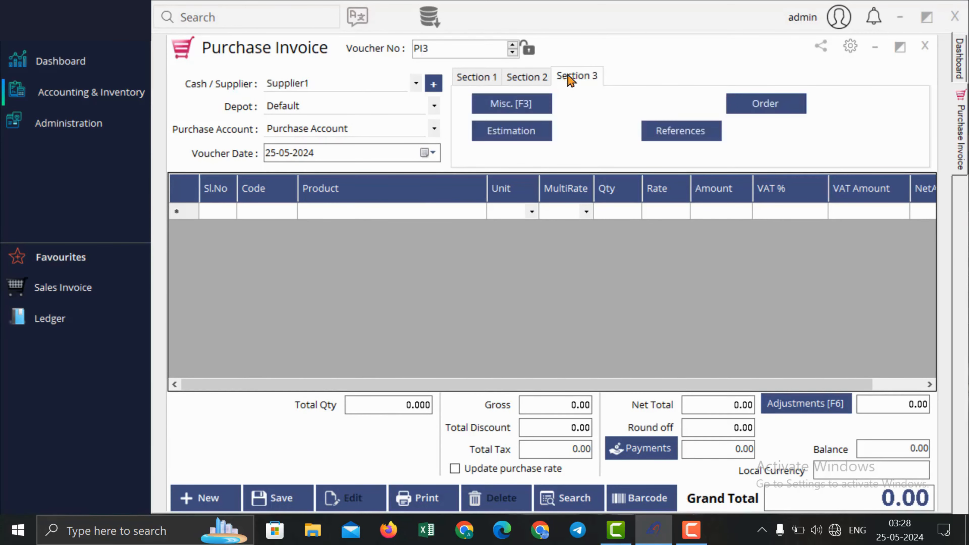
click(767, 107)
click(805, 142)
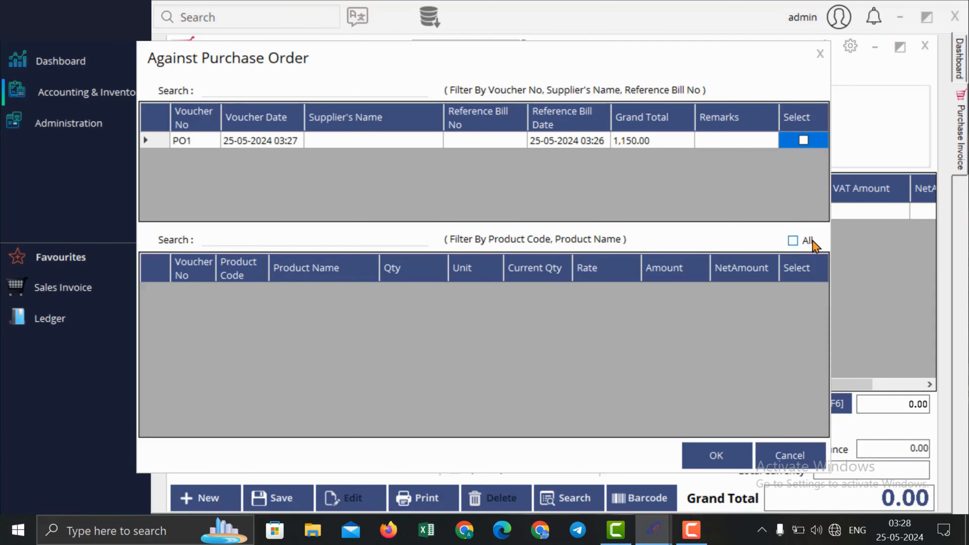
click(804, 141)
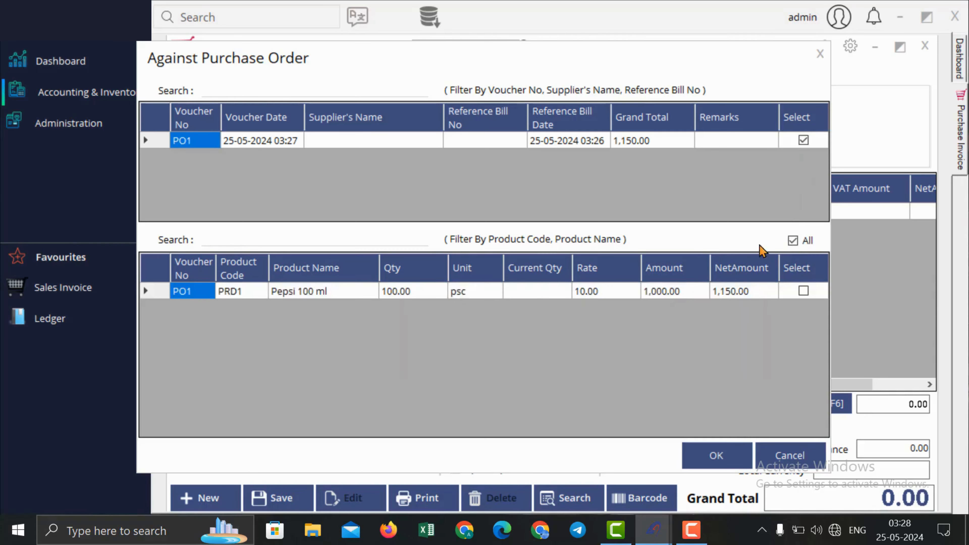
Step: Bring the Pepsi 100 ml line into the invoice with current quantity 50
click(548, 292)
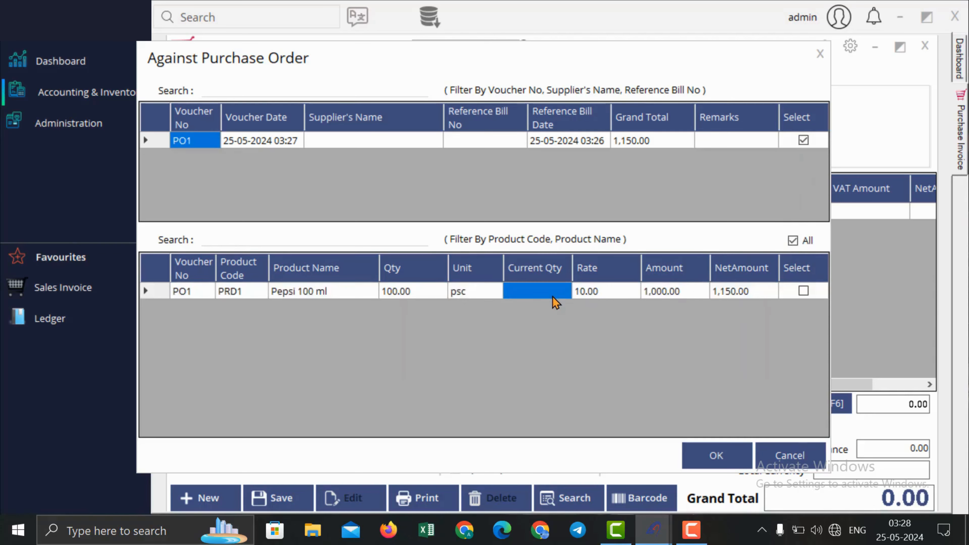
text(50)
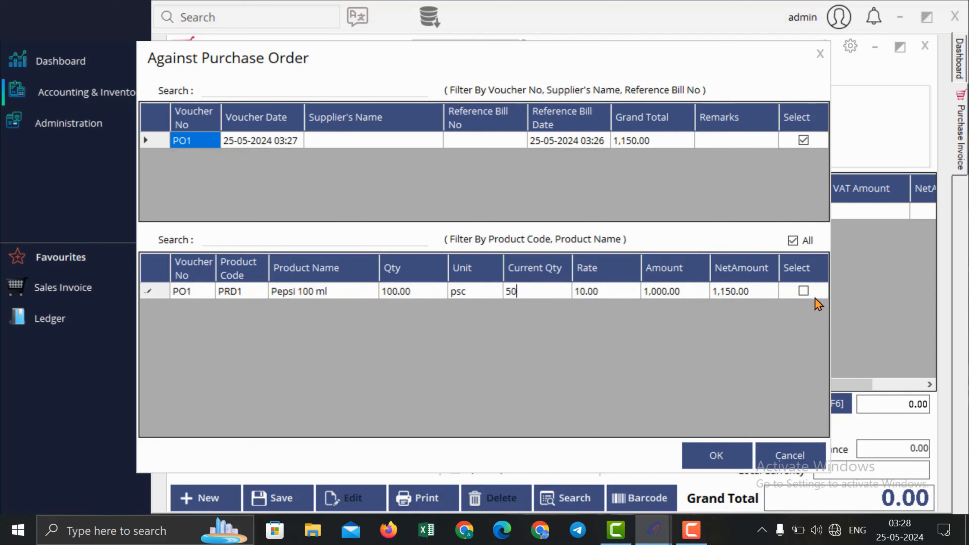
click(812, 295)
click(805, 294)
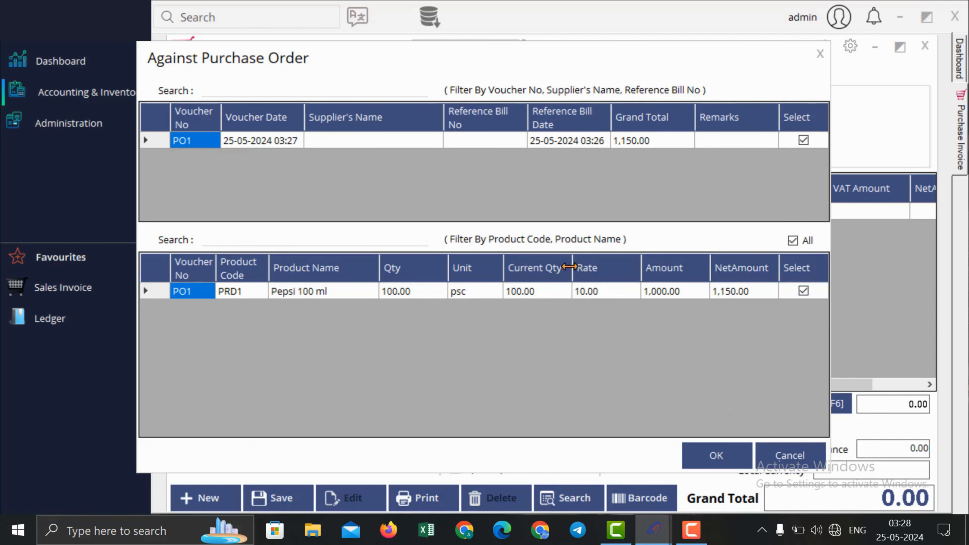
click(554, 285)
text(50)
click(717, 456)
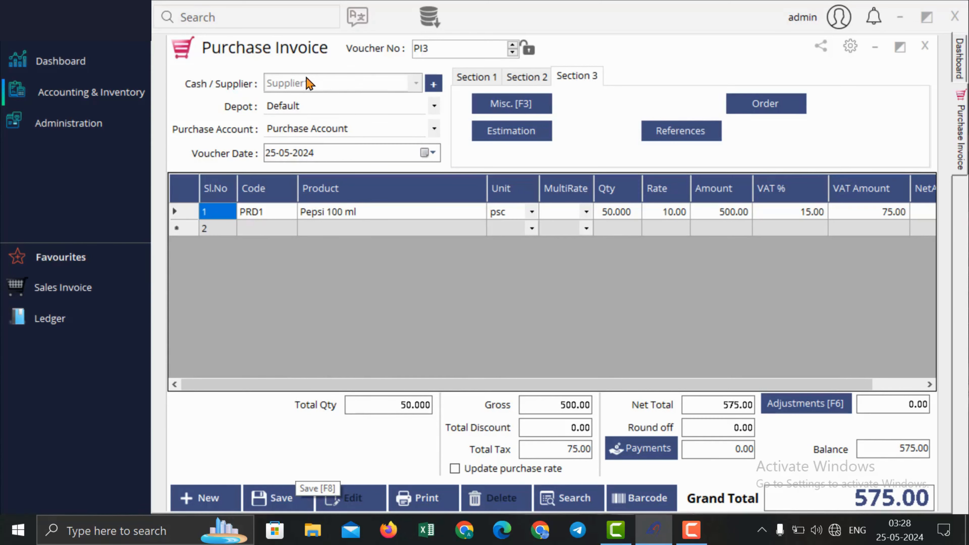
Step: Save purchase invoice PI3 for 575.00 and close the form
click(271, 497)
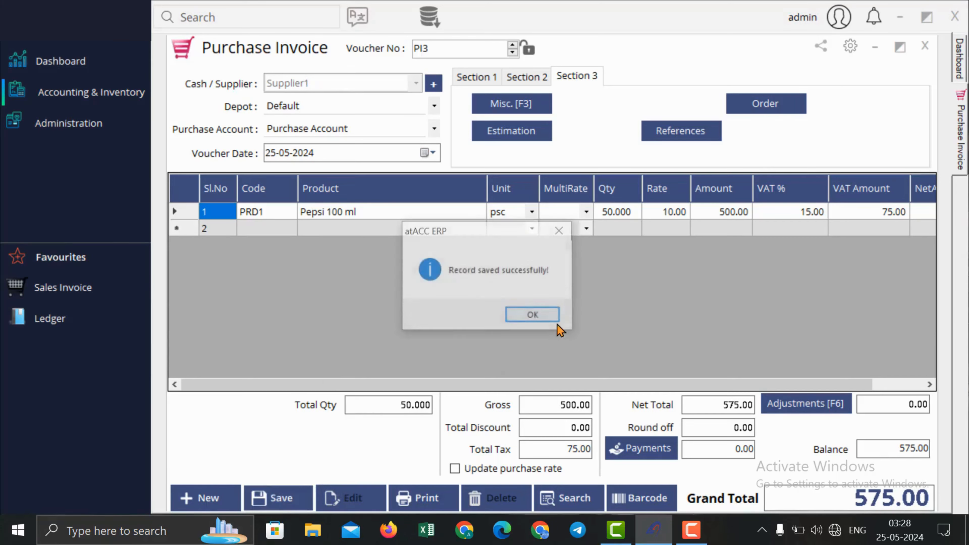
click(539, 317)
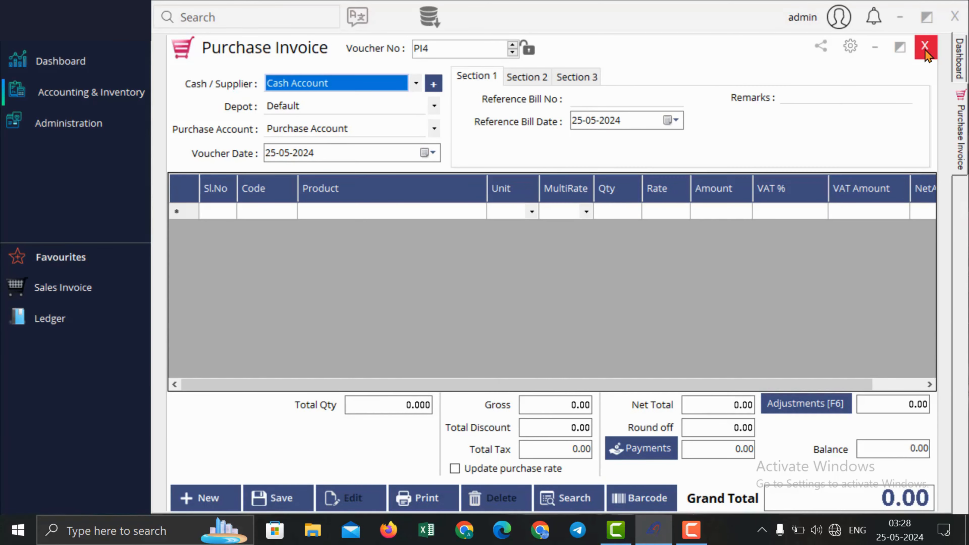
click(925, 49)
Step: Go to Module Settings in the administration menu and show the General settings
click(126, 93)
mouse_move(244, 119)
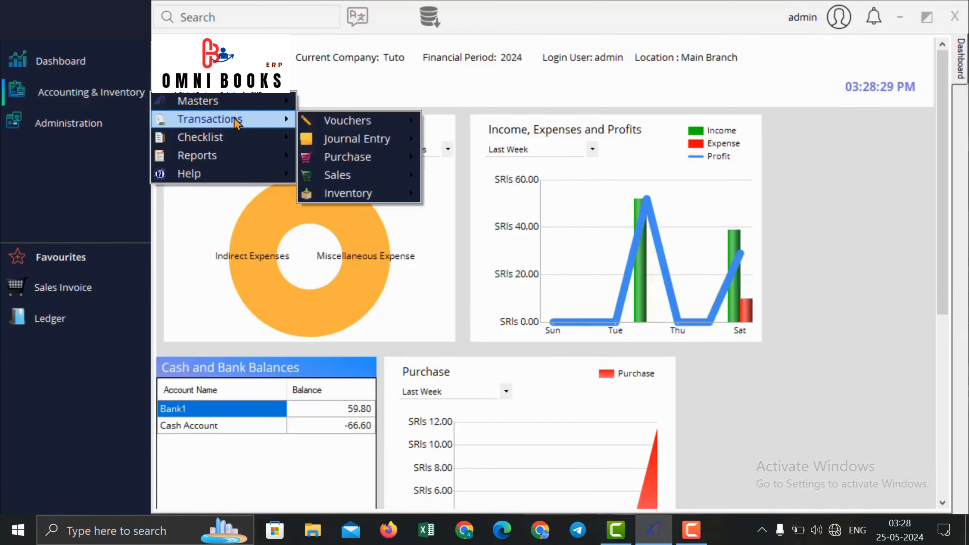
mouse_move(376, 155)
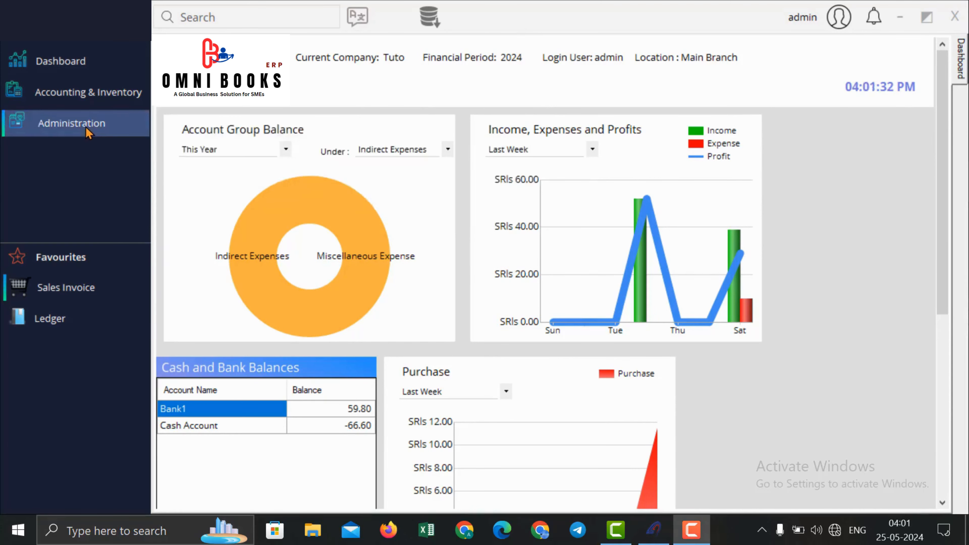
click(85, 127)
mouse_move(227, 135)
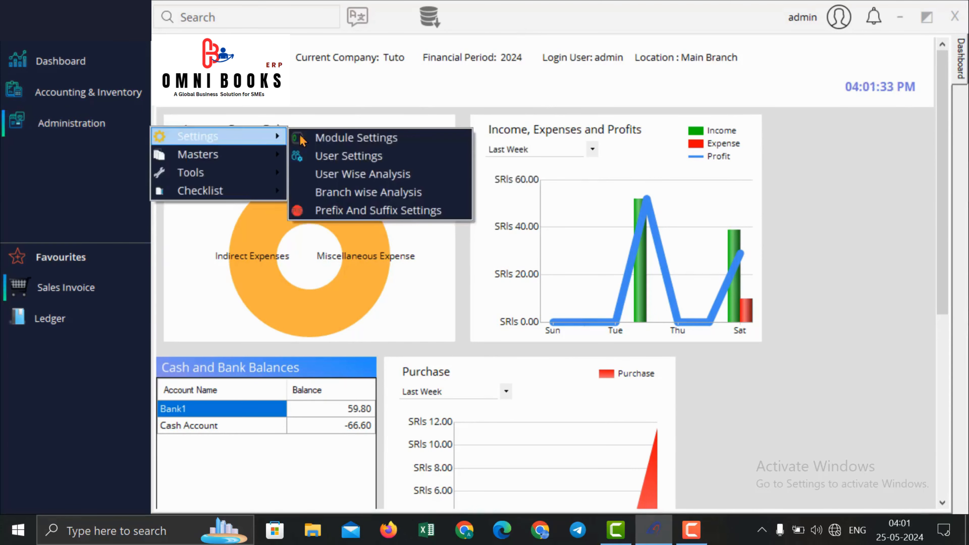
click(336, 139)
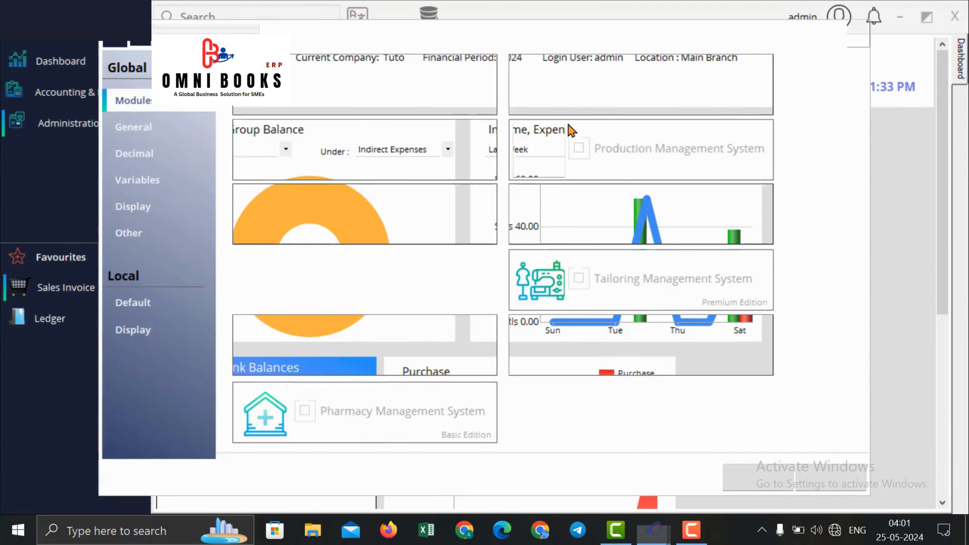
click(140, 127)
Step: Find and tick Enable Material Receipt and Enable Delivery Note, then save the settings
click(548, 72)
text(mater)
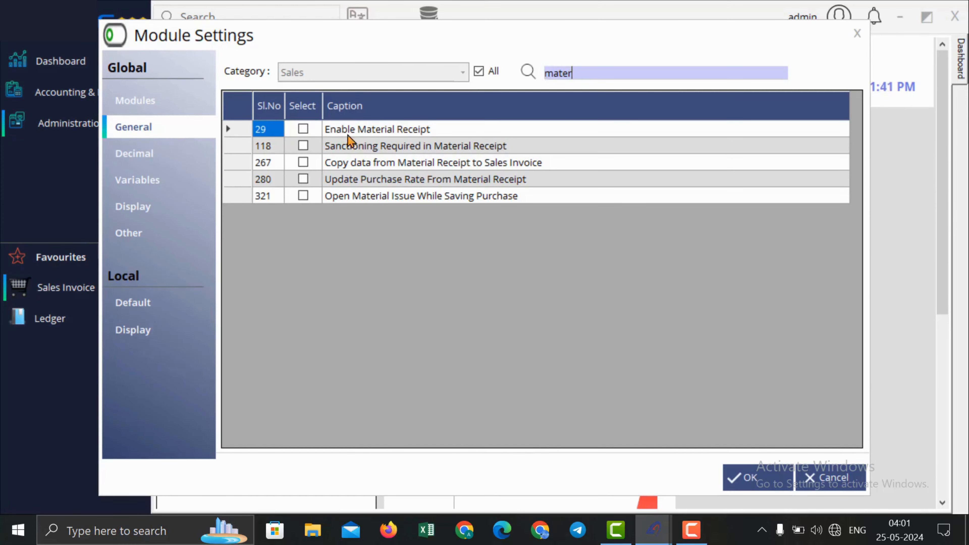
click(303, 129)
drag(591, 75, 396, 80)
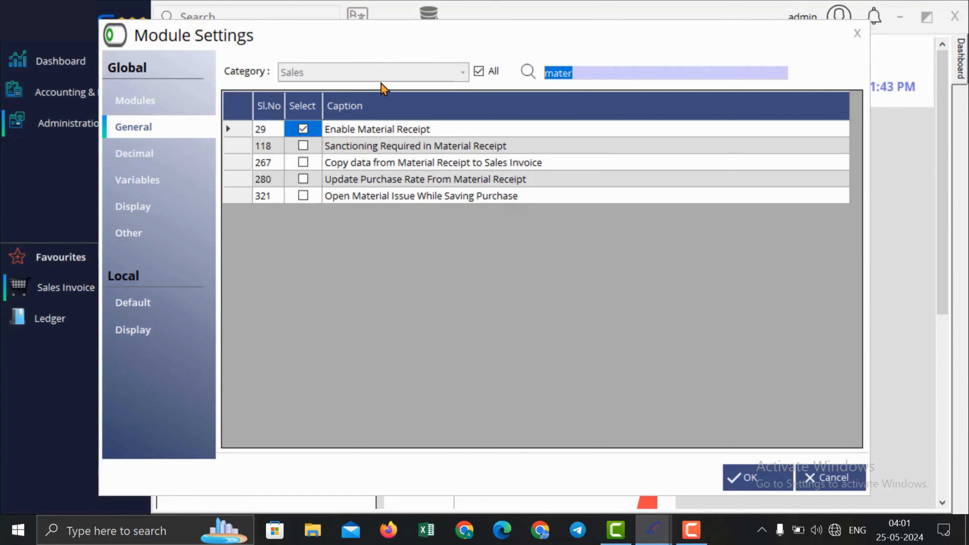
text(deliv)
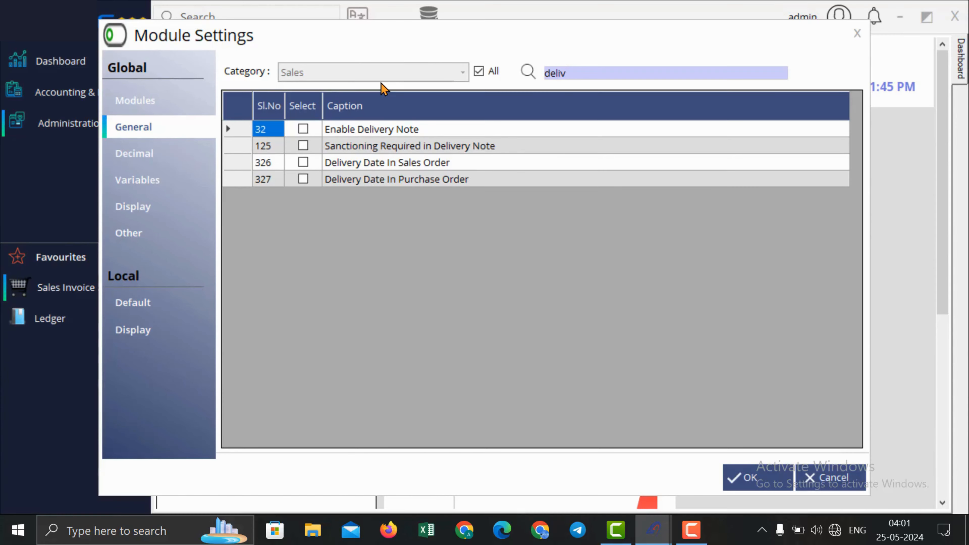
click(303, 129)
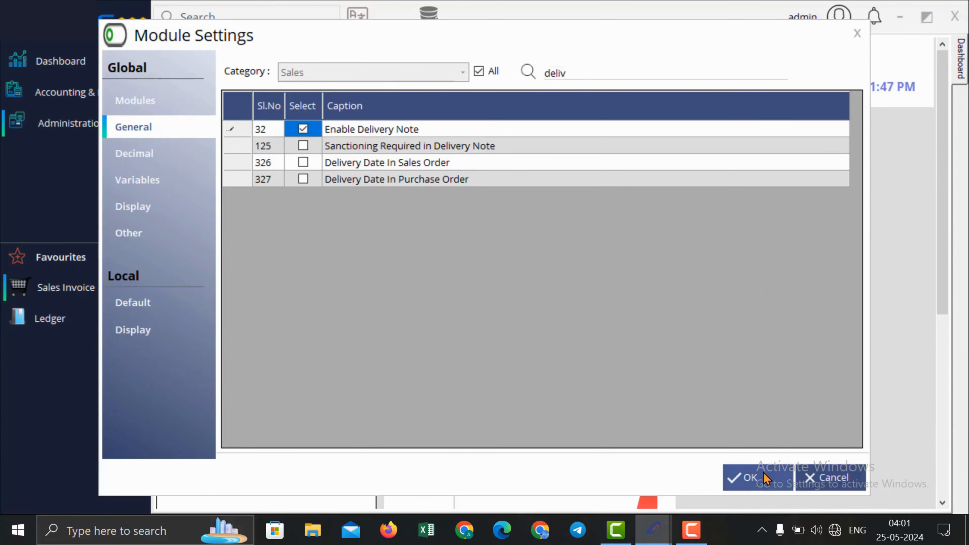
click(750, 468)
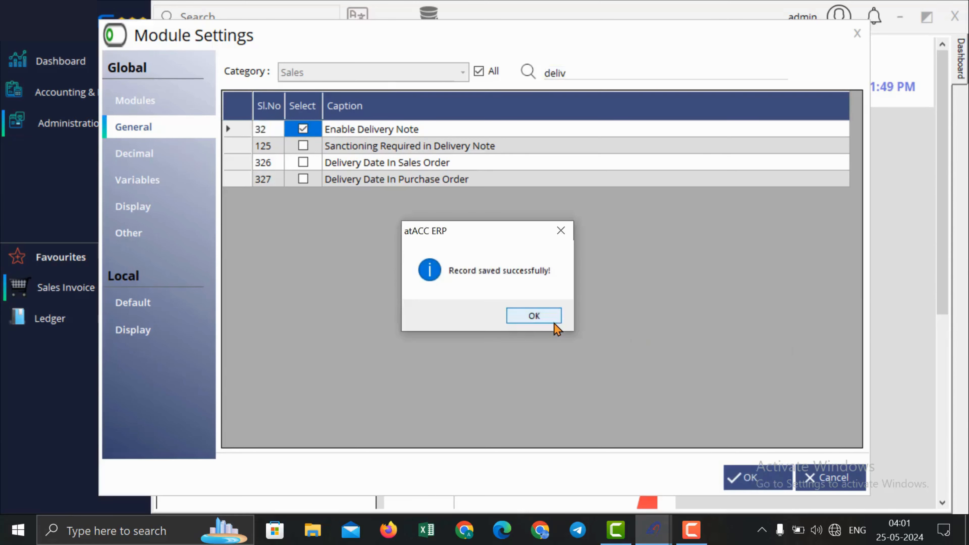
click(554, 321)
click(78, 105)
Step: Start a new Material Receipt with Supplier1 as the supplier
mouse_move(210, 130)
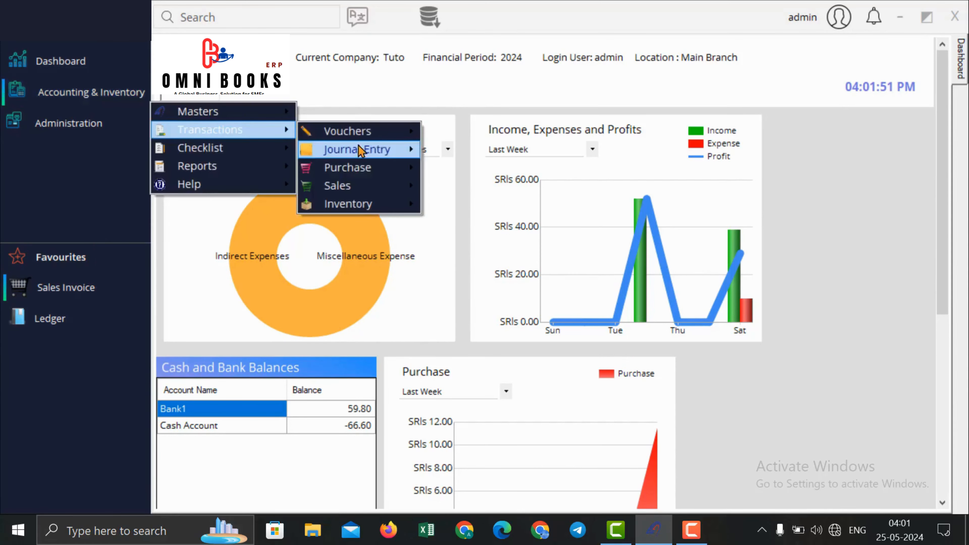
mouse_move(362, 168)
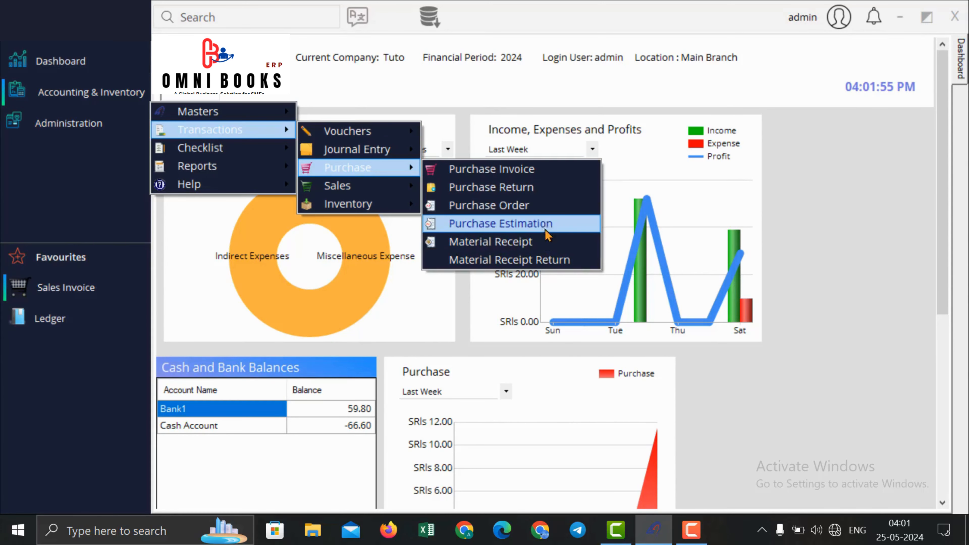
click(550, 248)
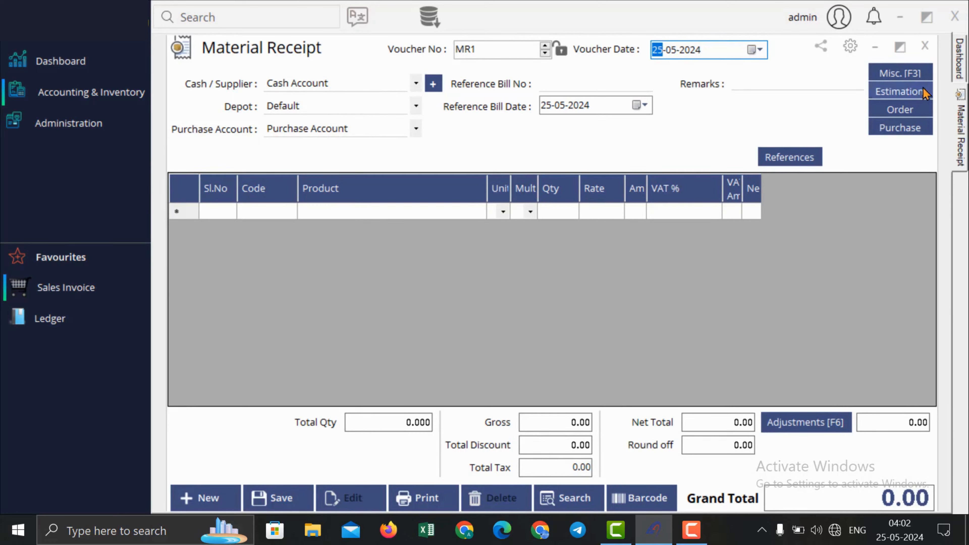
click(359, 77)
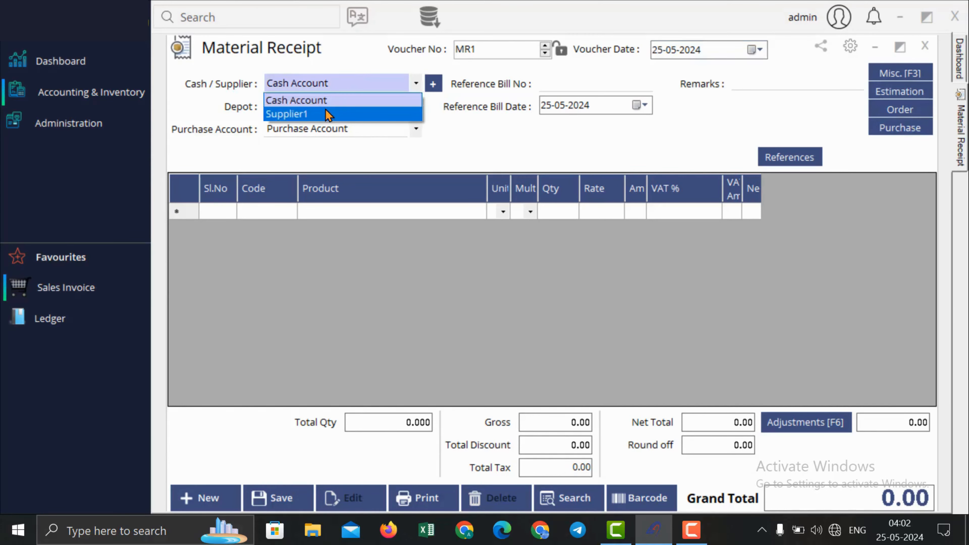
click(328, 114)
Step: Load all Pepsi 100 ml lines from purchase invoices PI2 and PI3 into the receipt
click(908, 126)
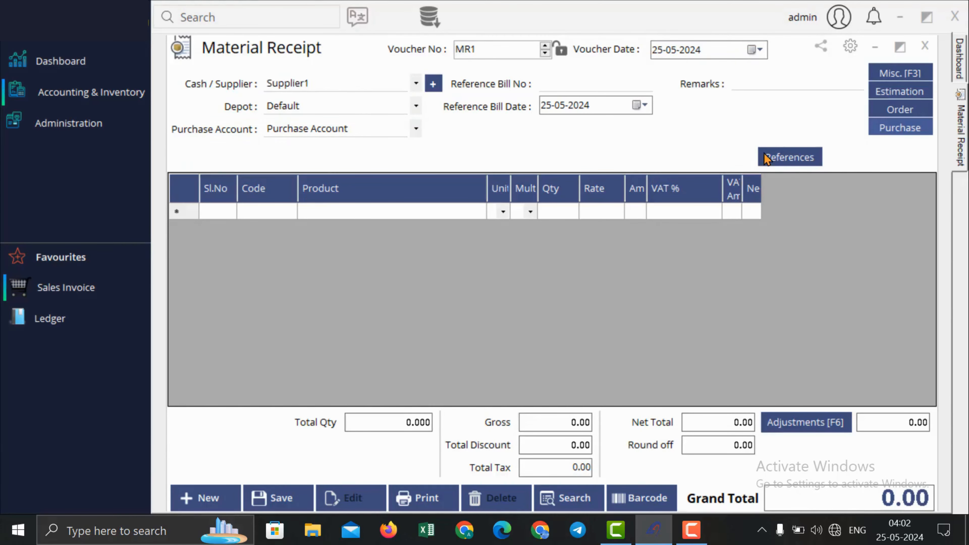
click(804, 157)
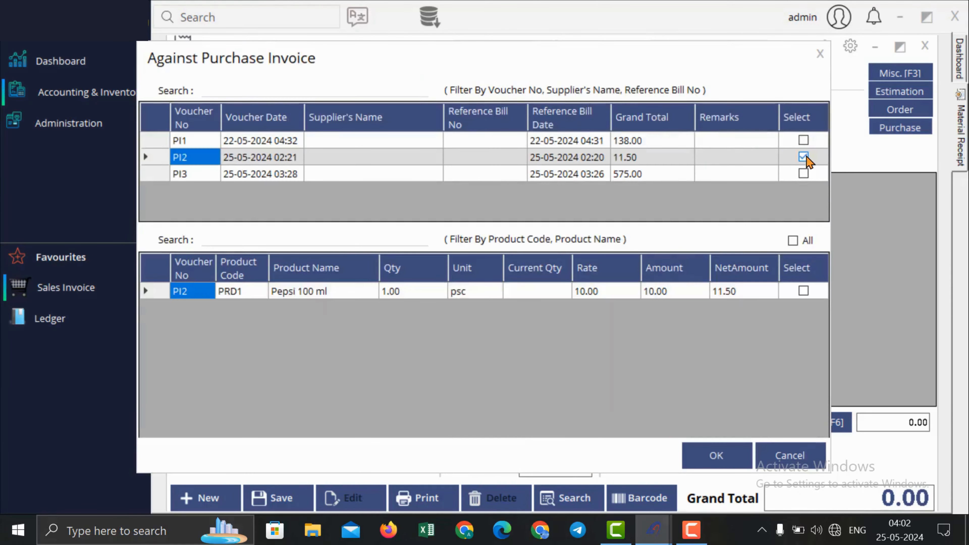
click(803, 173)
click(798, 245)
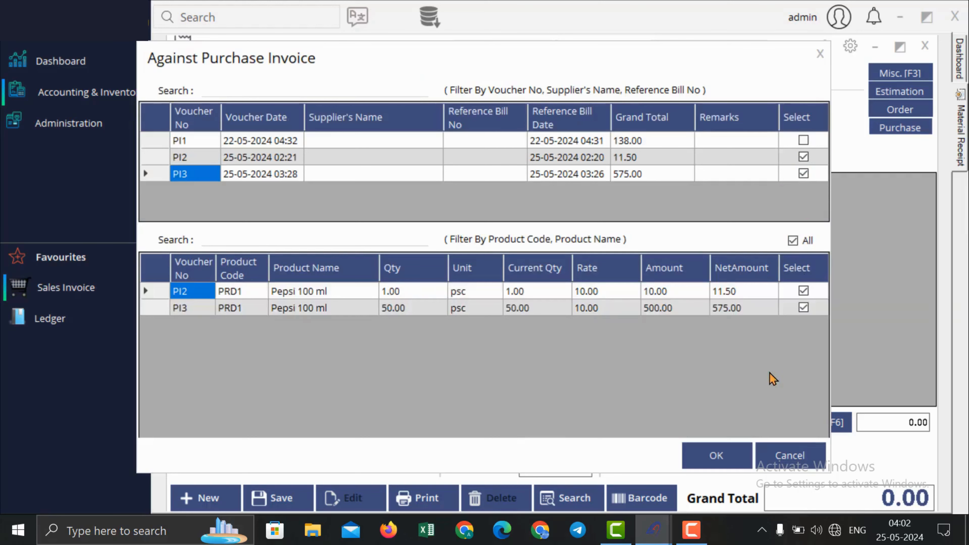
click(729, 459)
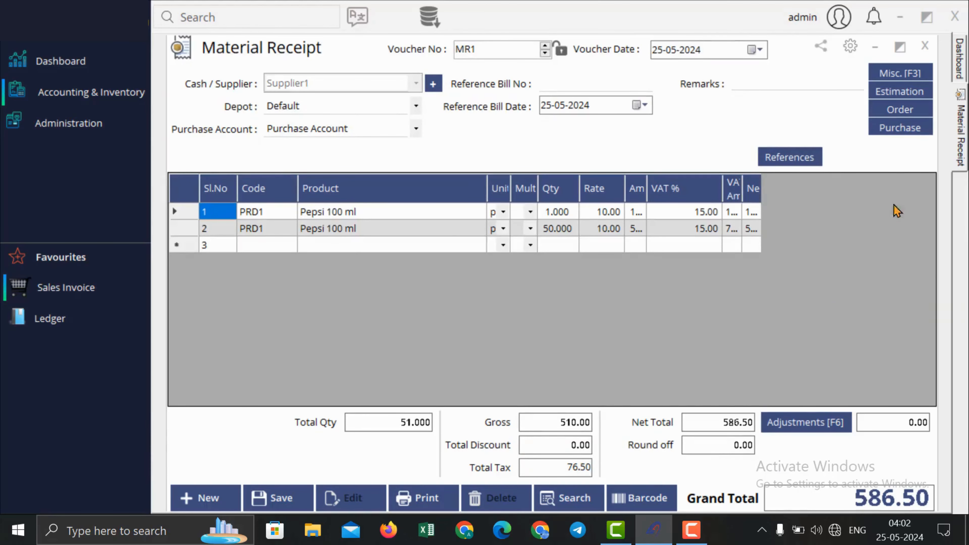
Step: Dismiss the purchase order list unused and close Material Receipt MR1
click(904, 109)
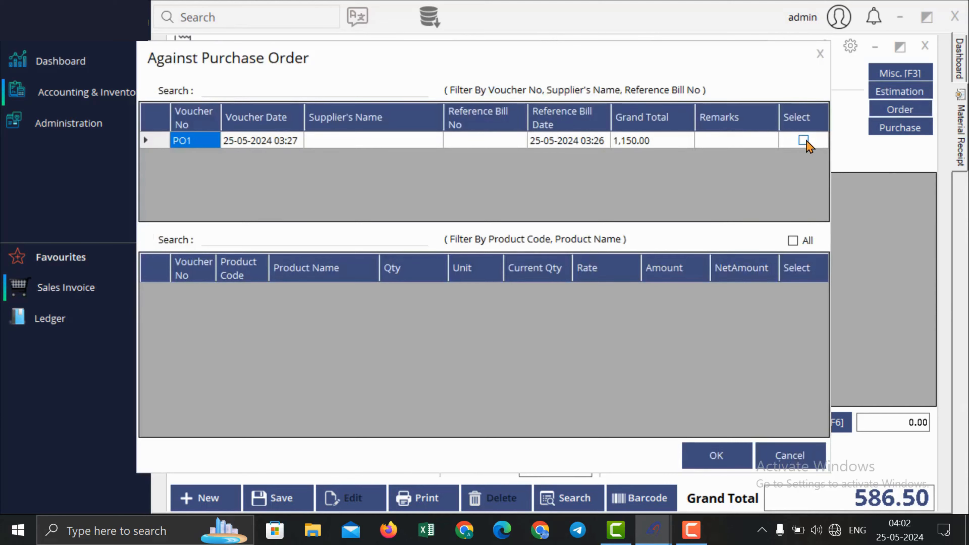
click(821, 72)
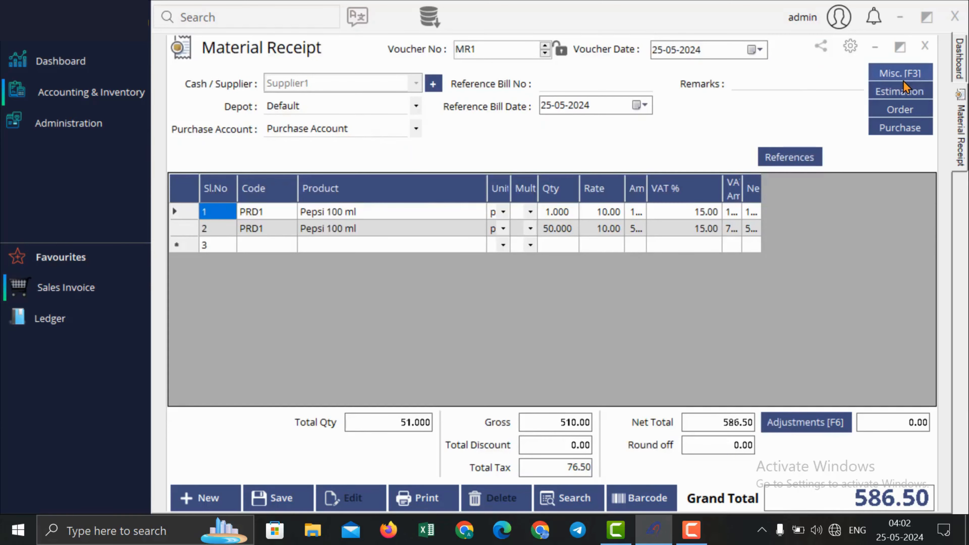
click(929, 53)
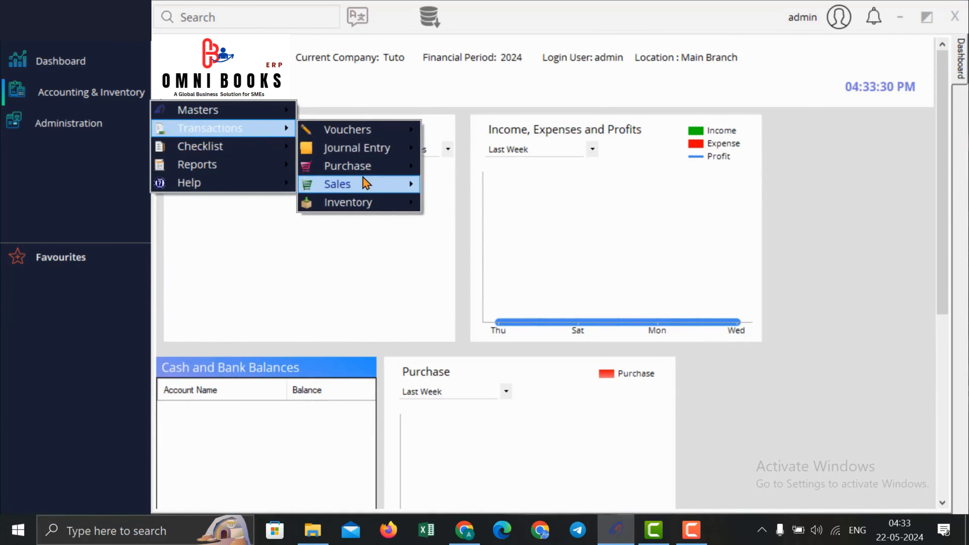
Step: Start a new sales invoice billed to Customer1, checking its miscellaneous details
mouse_move(363, 183)
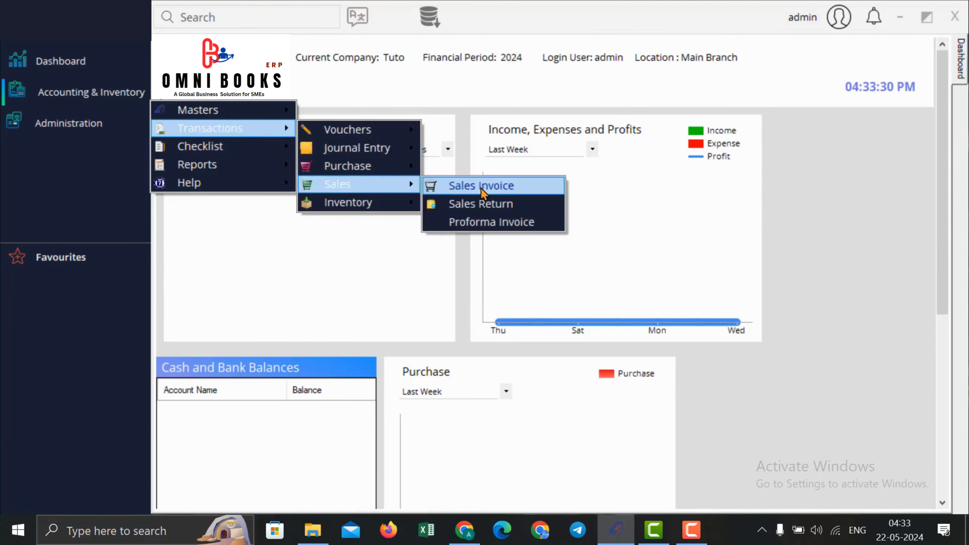
click(482, 188)
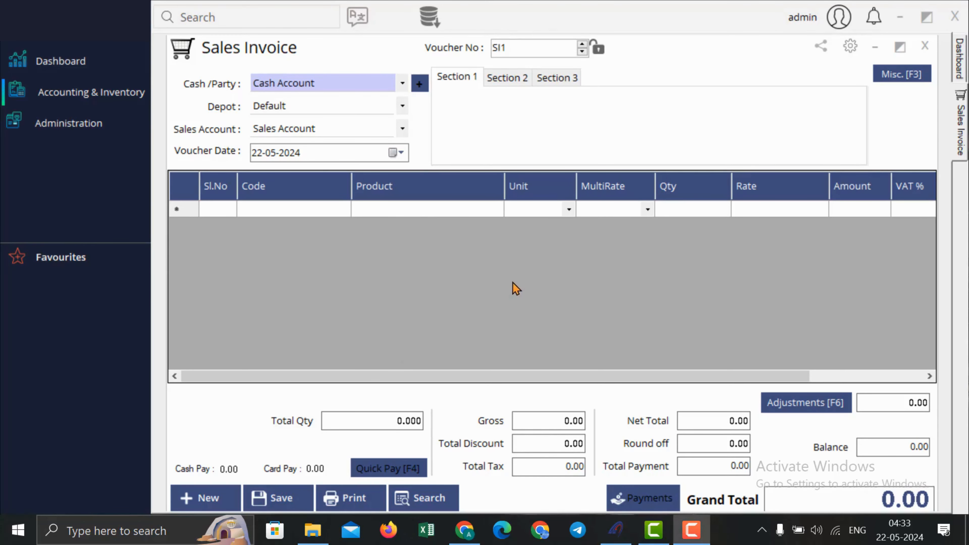
drag(504, 48, 467, 54)
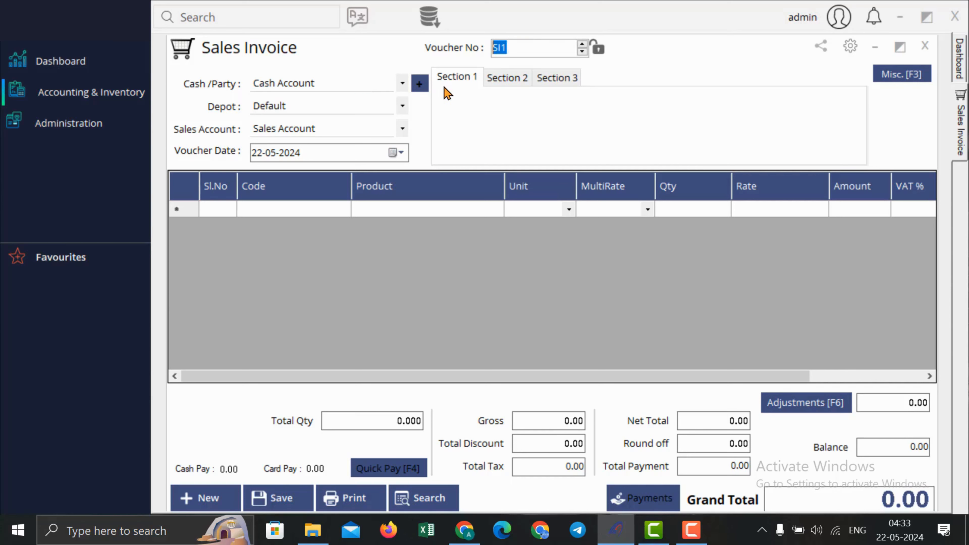
click(322, 86)
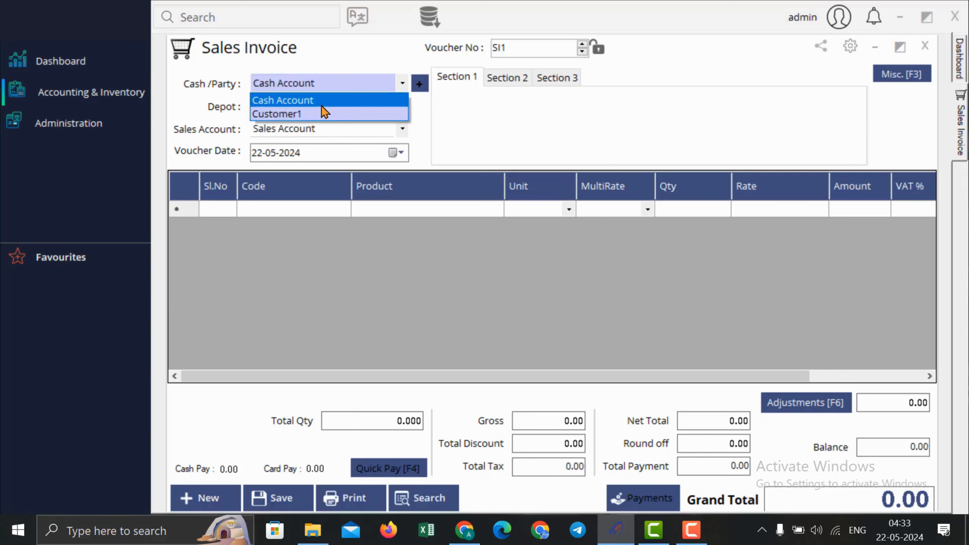
click(322, 114)
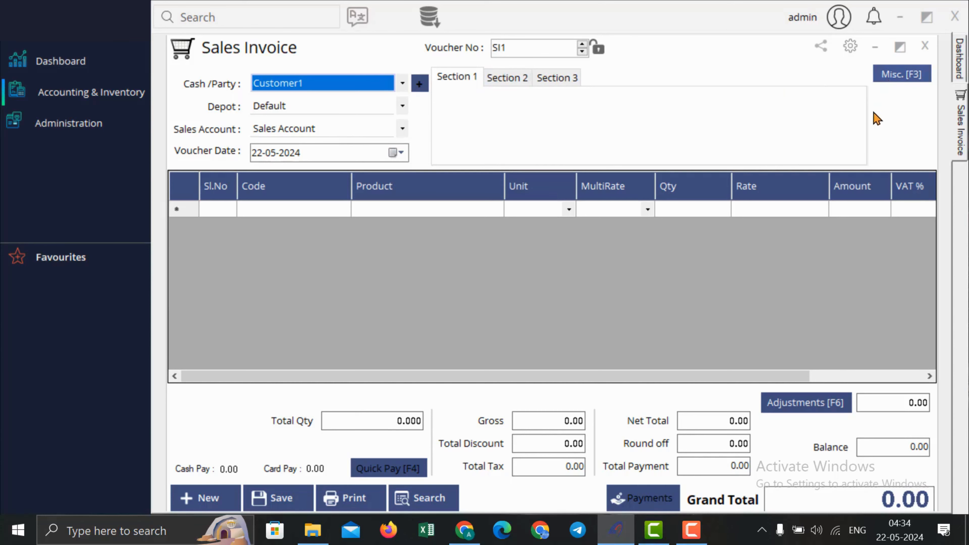
click(884, 75)
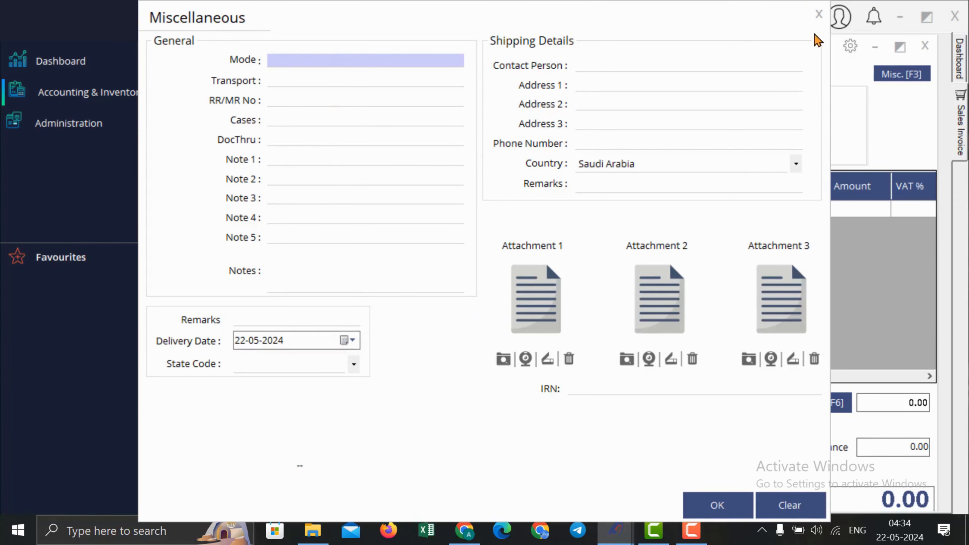
click(819, 14)
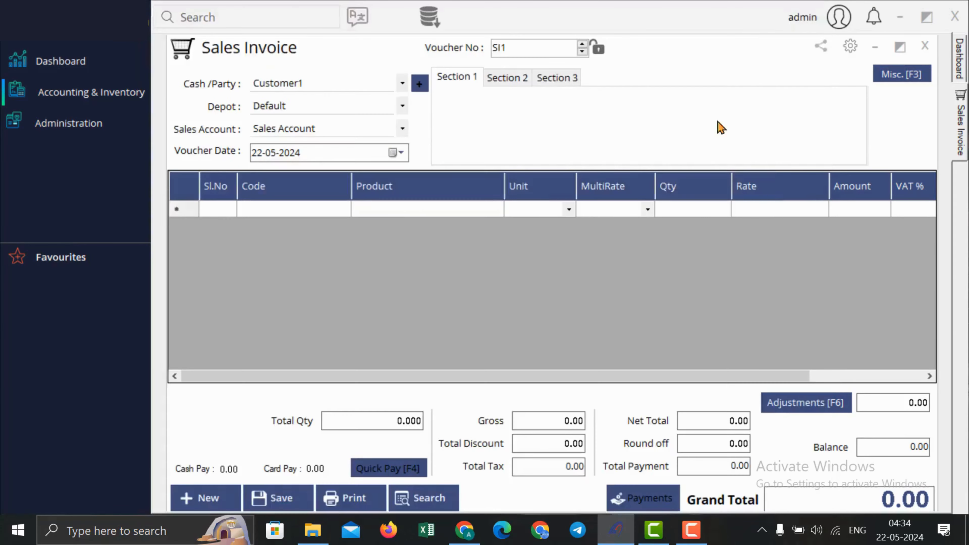
Step: Add Pepsi 100 ml in psc at the Default rate with quantity 4
click(374, 211)
text(p)
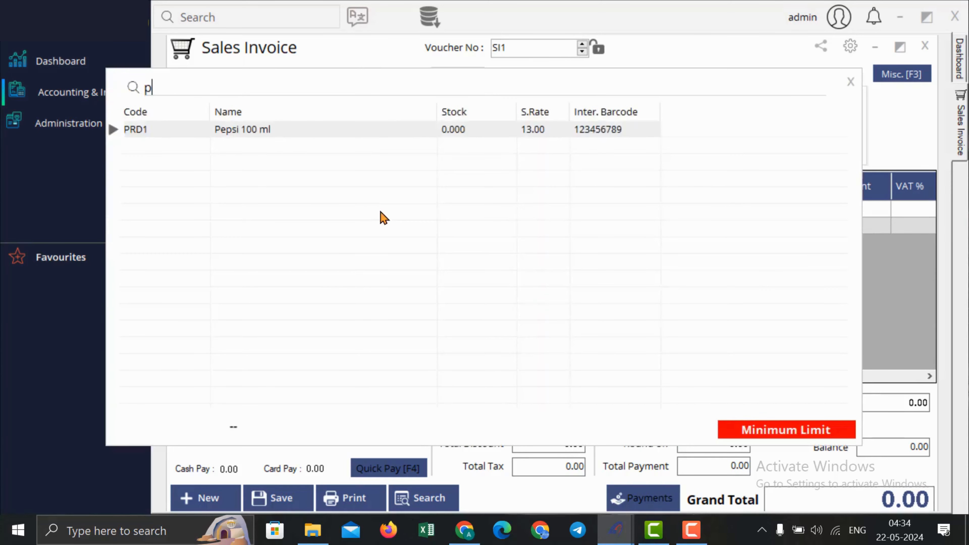
double_click(444, 134)
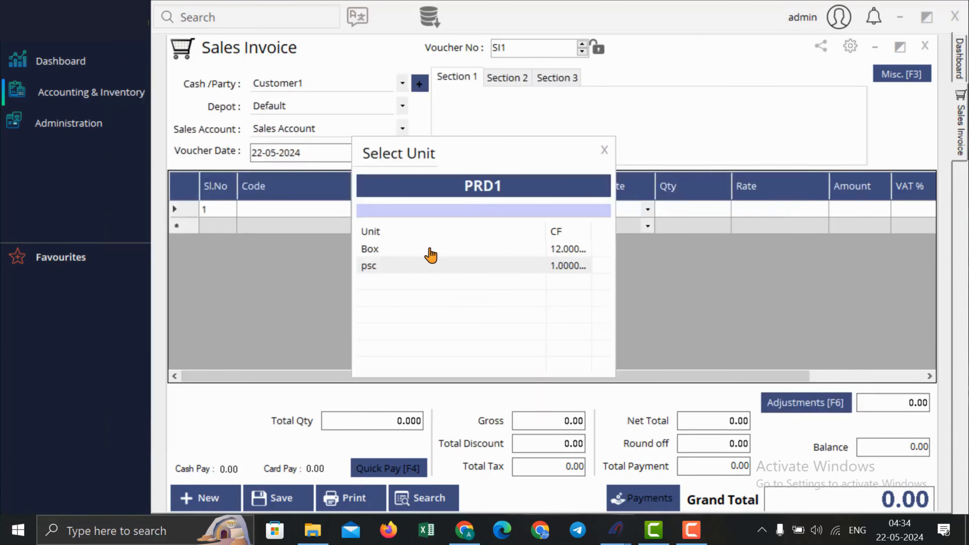
double_click(424, 266)
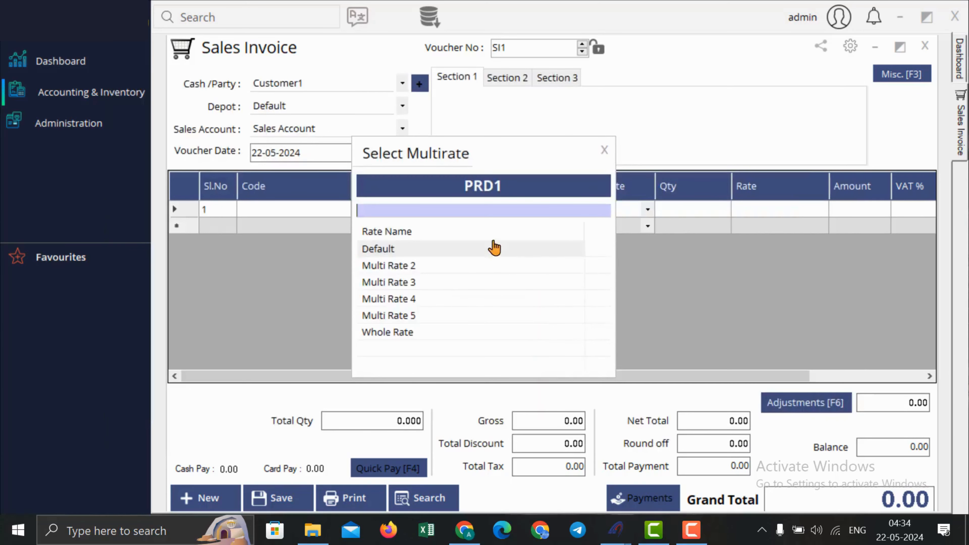
double_click(407, 252)
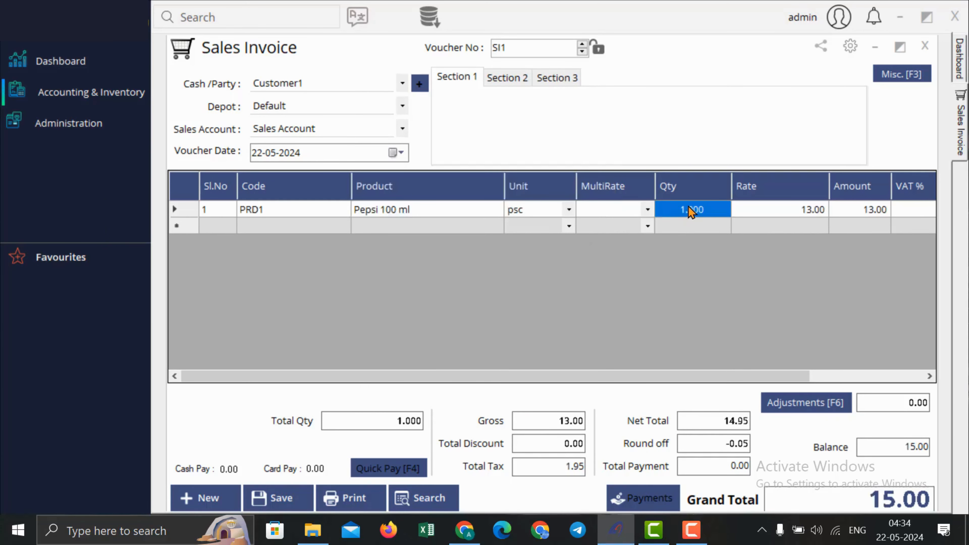
key(BackSpace)
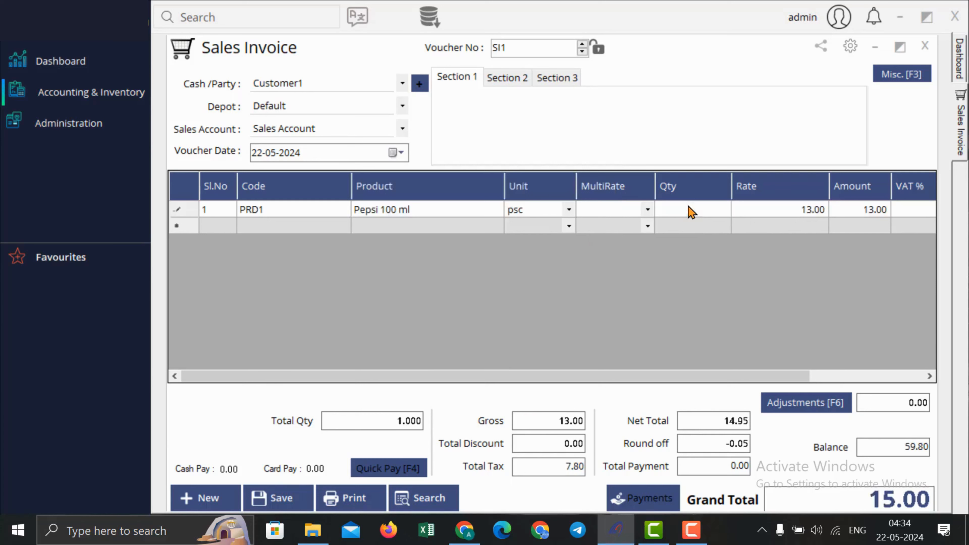
text(4)
key(Return)
drag(733, 382, 802, 199)
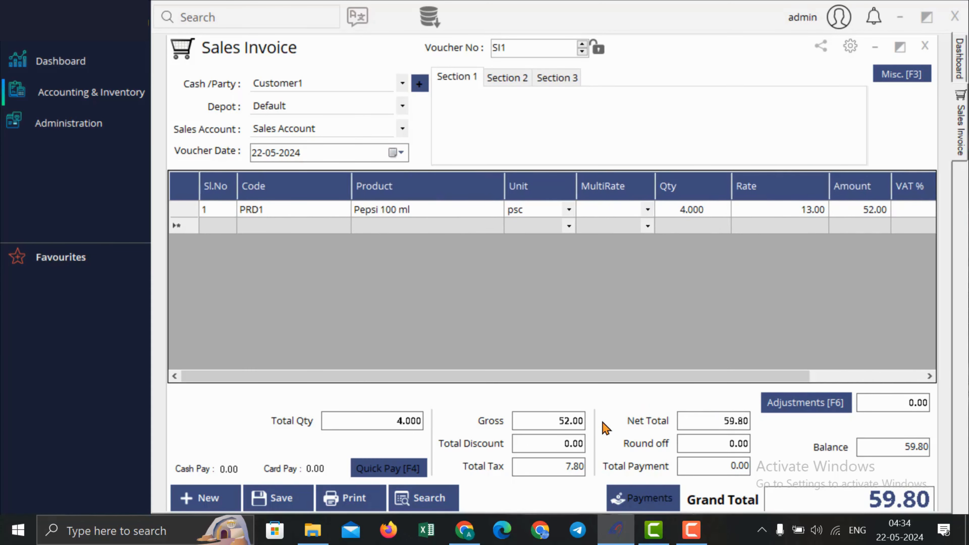
Step: Save sales invoice SI1 totalling 59.80 without payment and view its export options
click(634, 501)
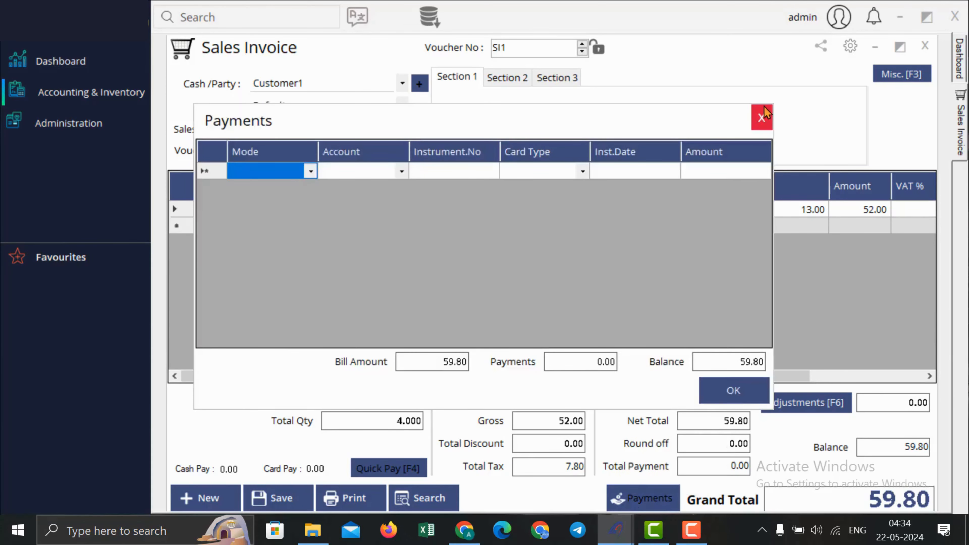
click(762, 118)
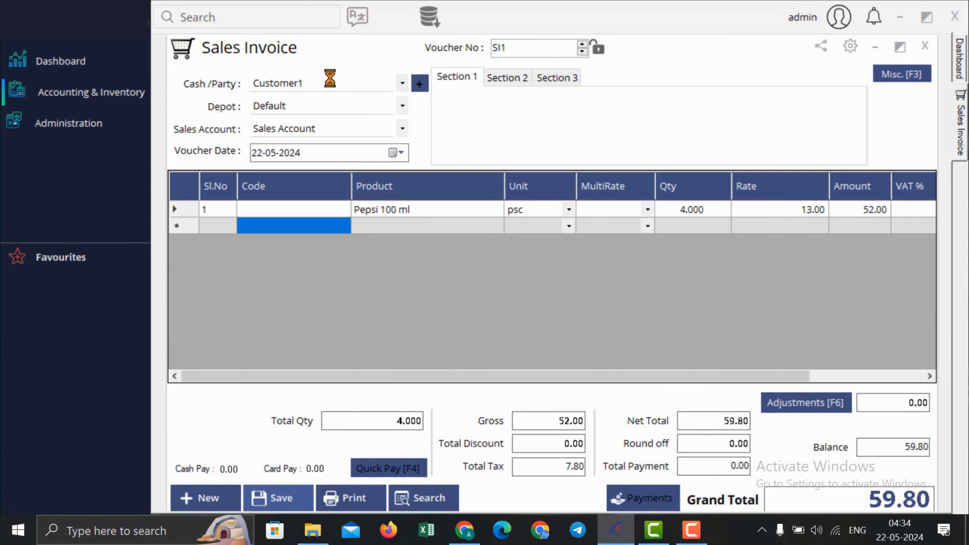
click(534, 317)
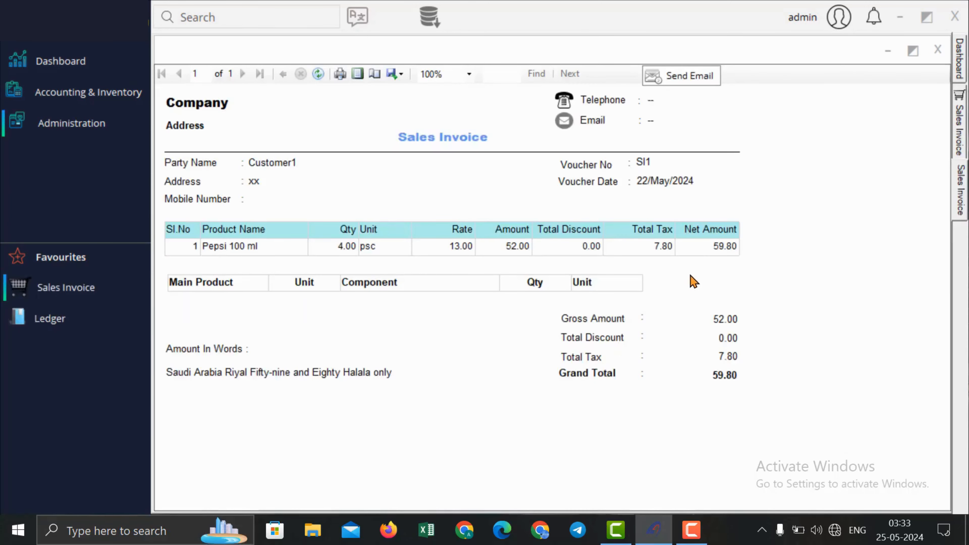
click(401, 74)
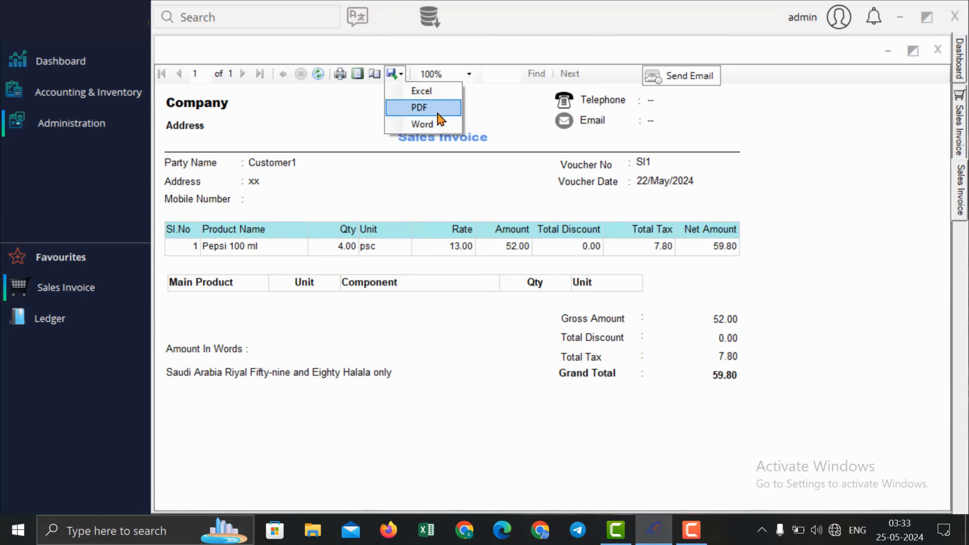
click(759, 52)
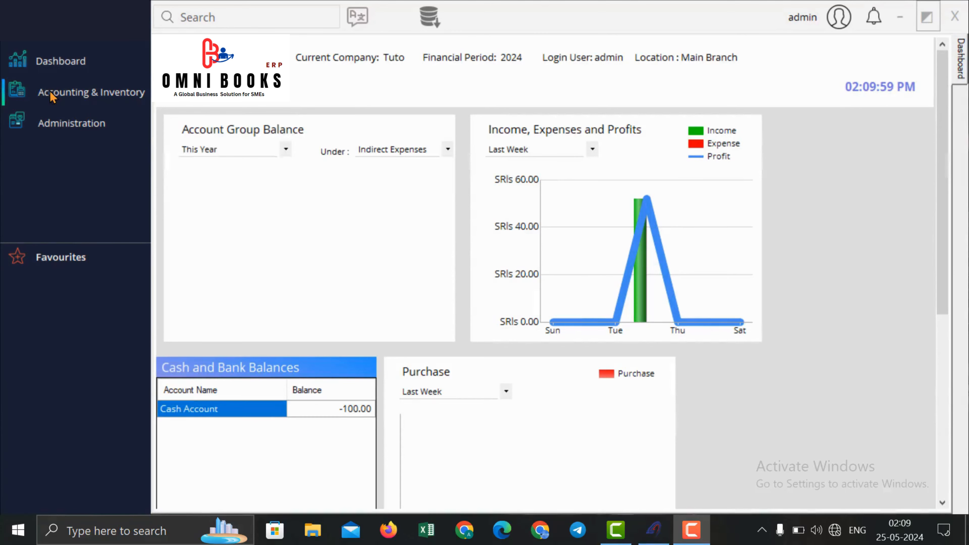
Step: Start a new sales return with Customer1 as the party
click(53, 95)
mouse_move(213, 120)
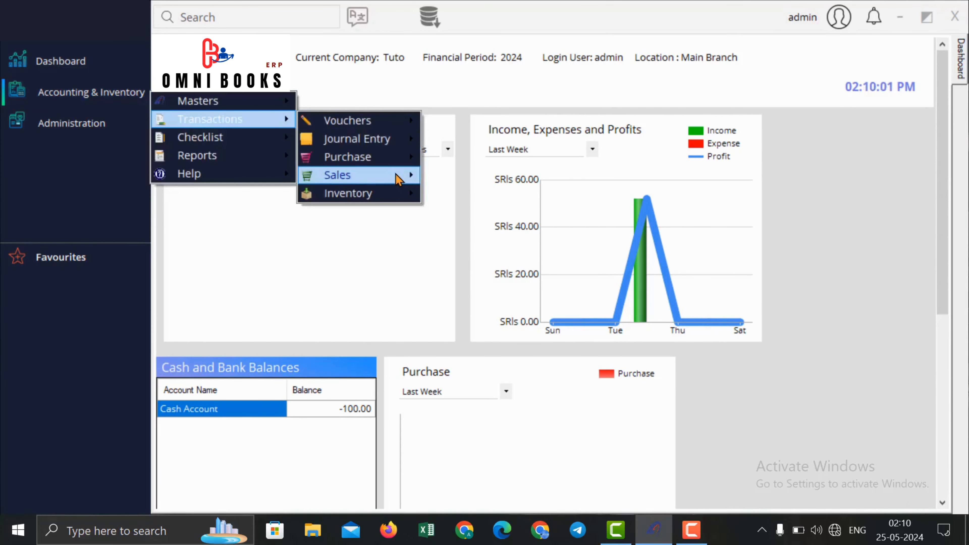
mouse_move(399, 175)
click(499, 196)
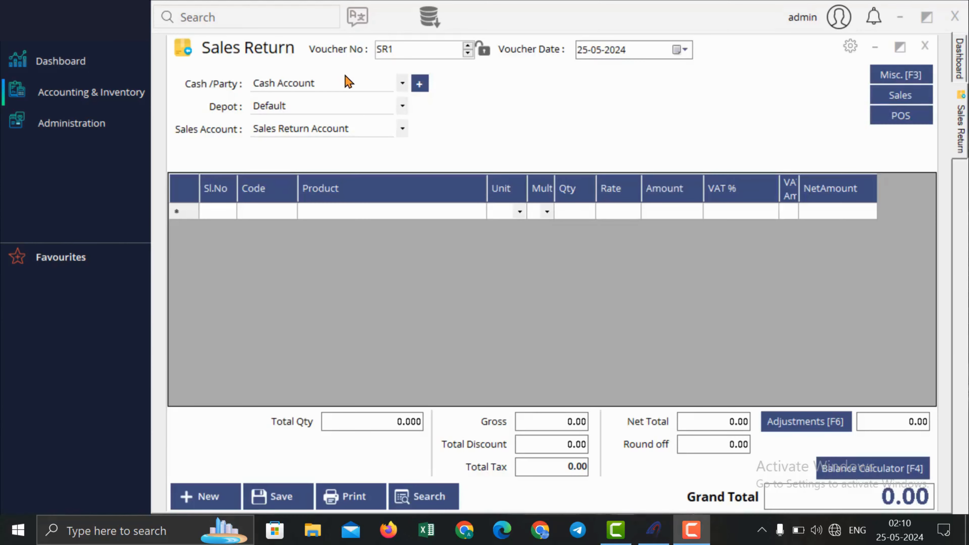
click(348, 82)
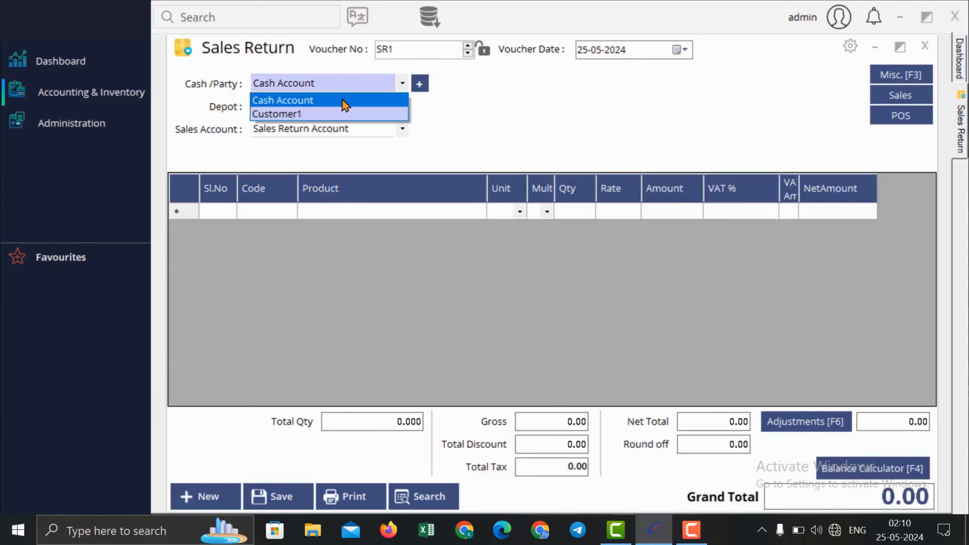
click(343, 109)
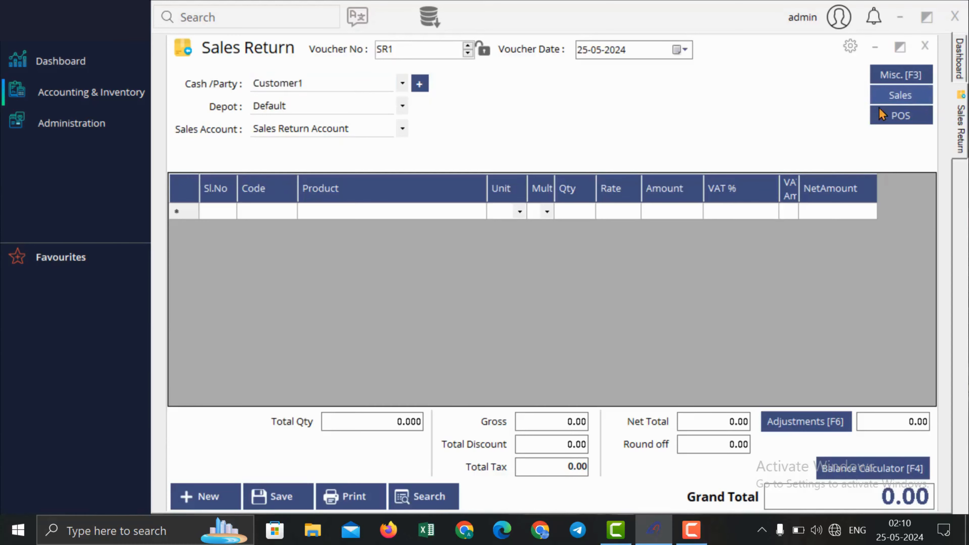
Step: Load invoice SI1's Pepsi 100 ml into the return with current quantity 3
click(894, 96)
click(795, 140)
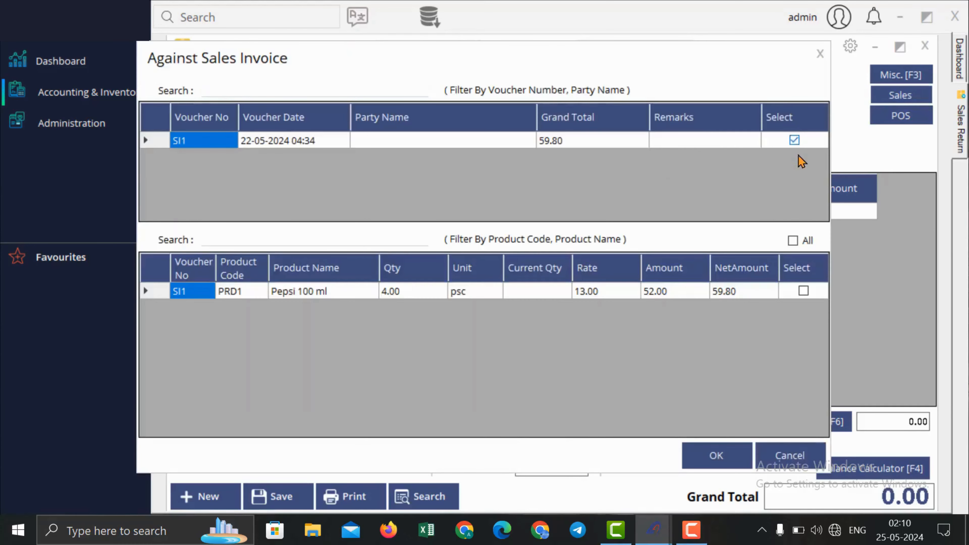
click(794, 240)
click(523, 295)
click(524, 295)
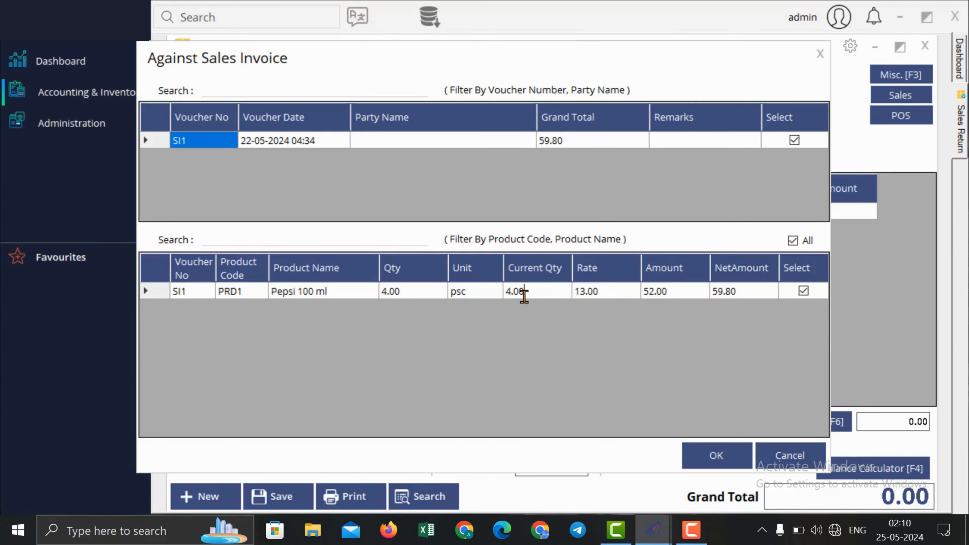
drag(541, 291, 469, 291)
text(3)
key(Tab)
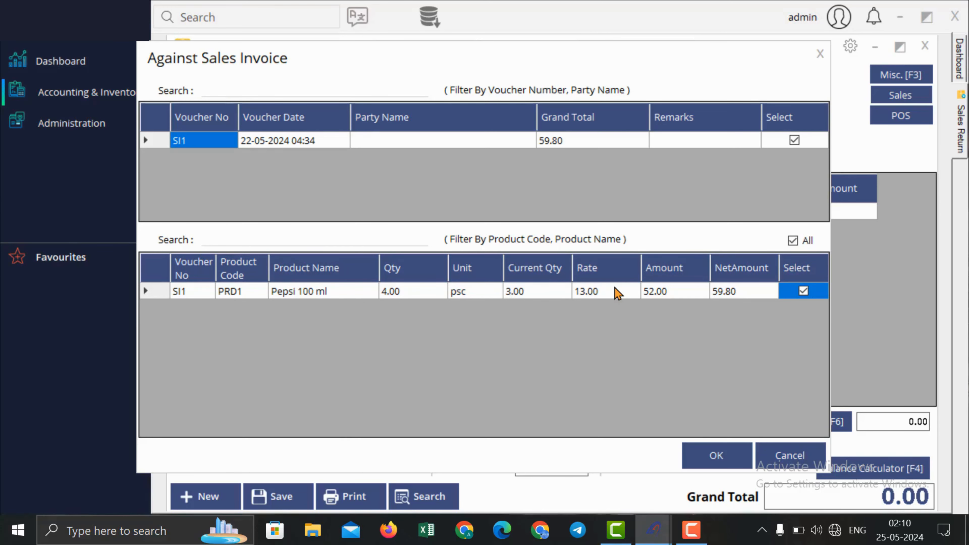
click(705, 460)
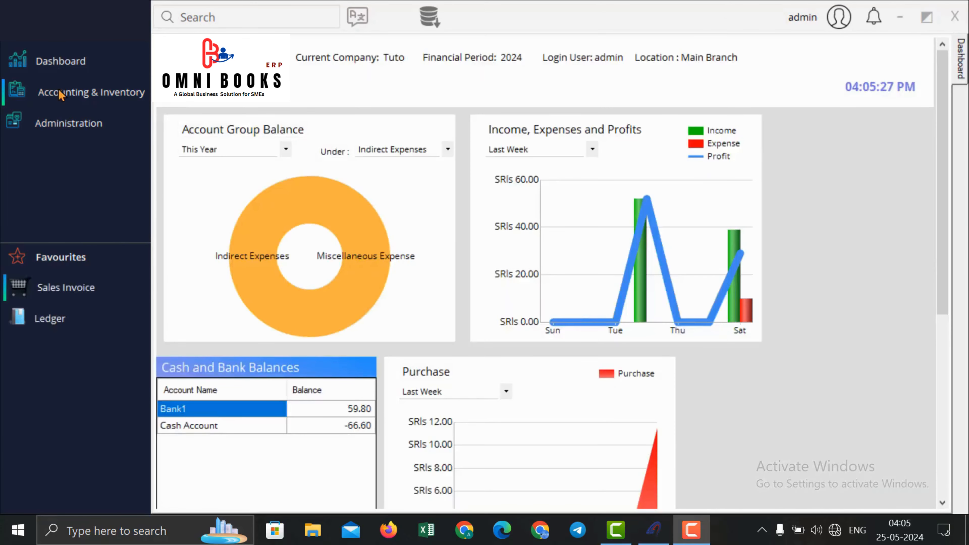
click(61, 91)
mouse_move(213, 126)
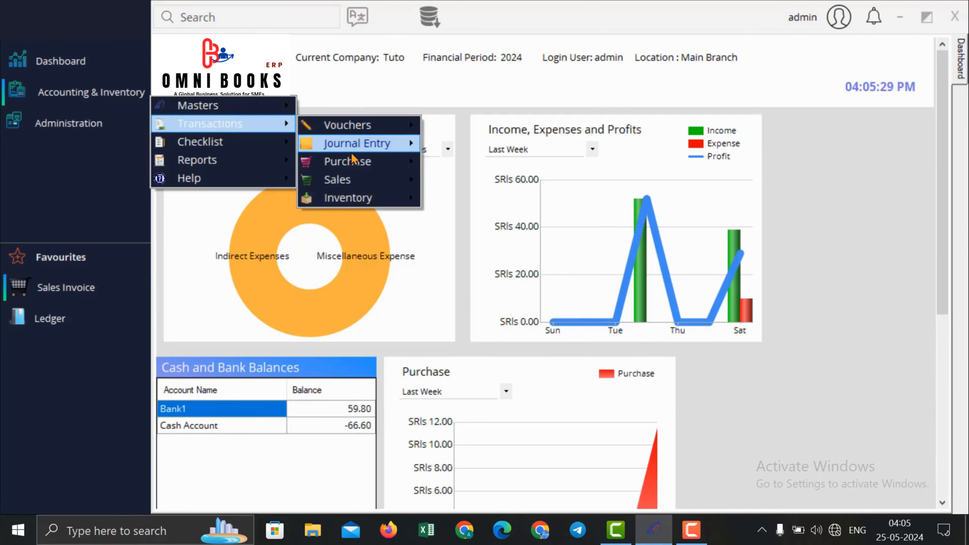
mouse_move(343, 180)
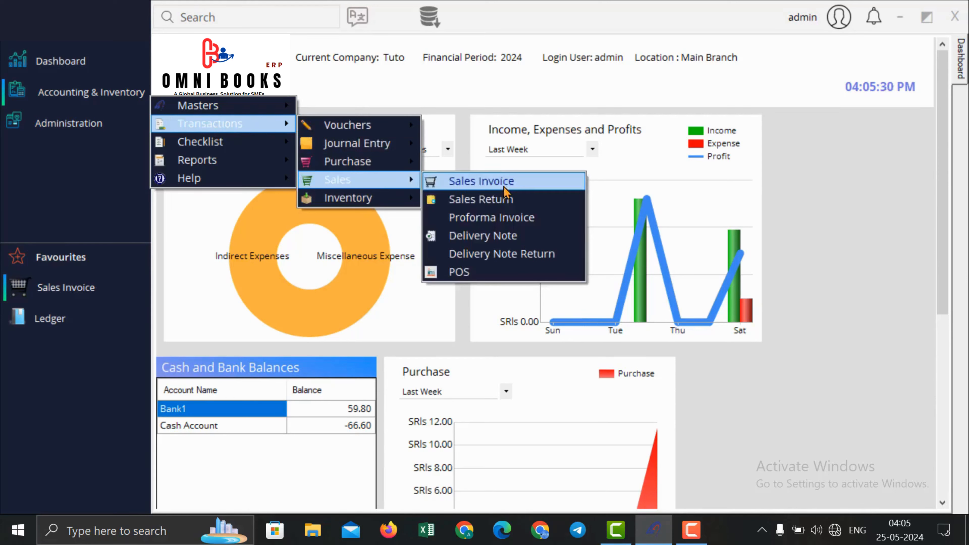
click(512, 237)
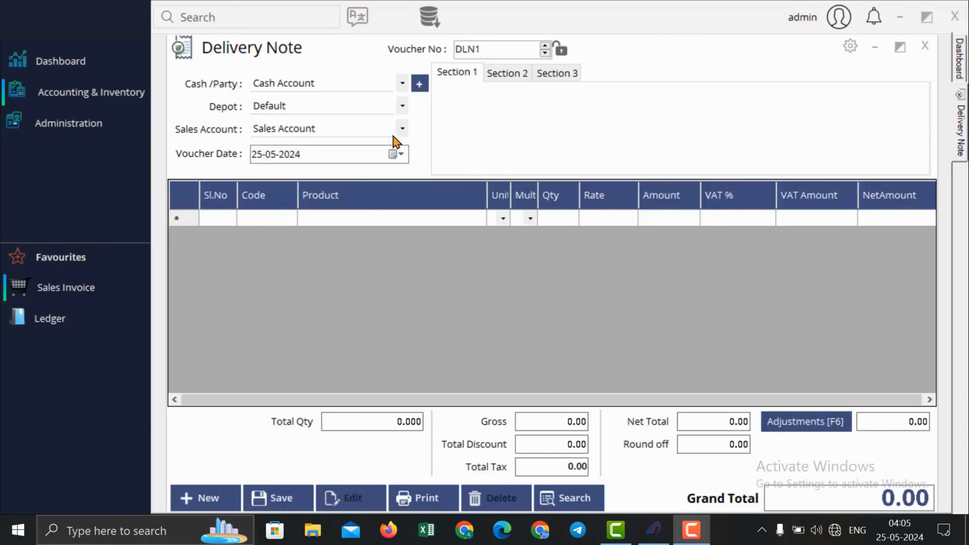
click(360, 84)
click(354, 108)
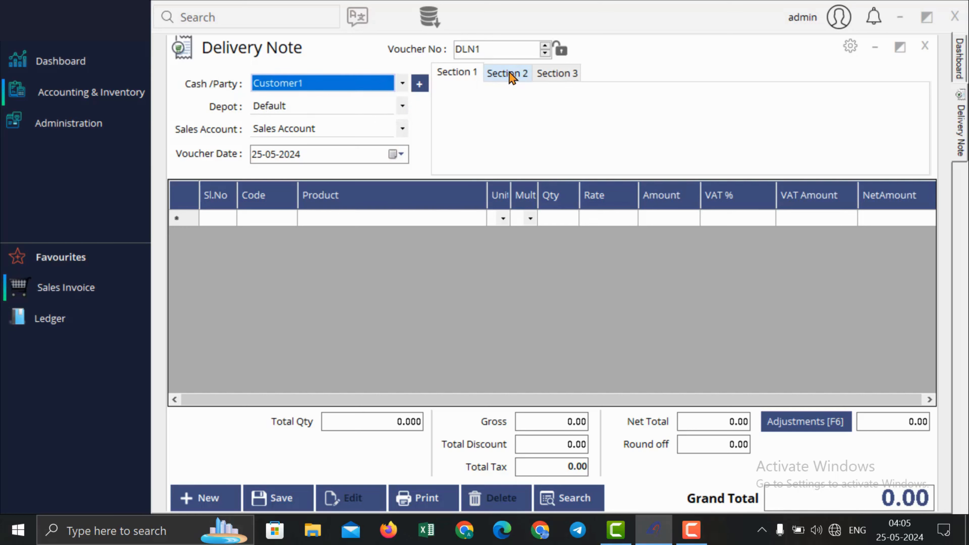
click(549, 72)
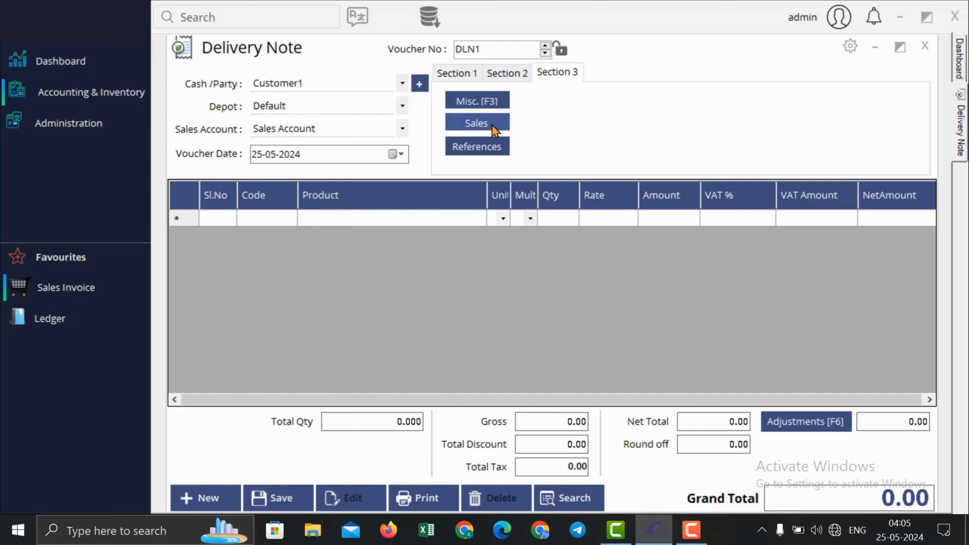
click(477, 123)
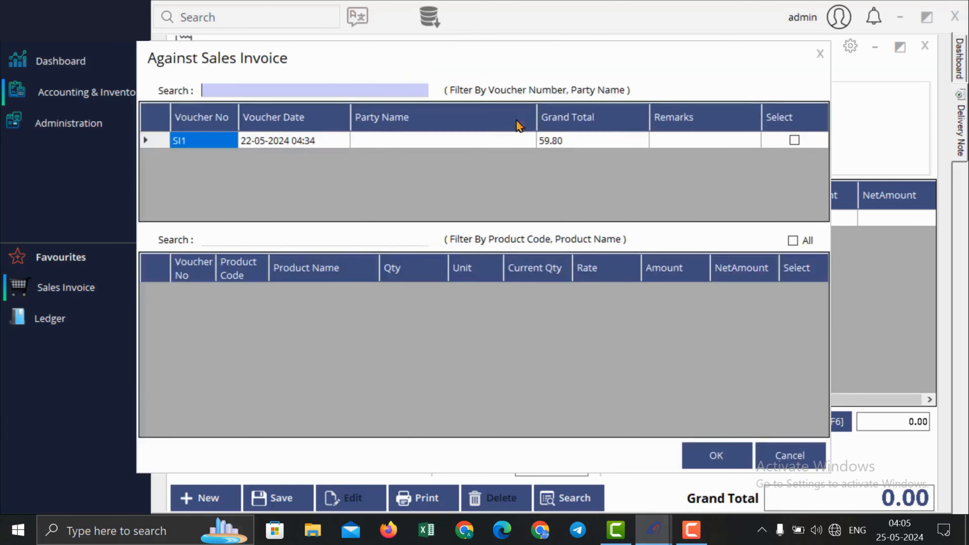
click(795, 138)
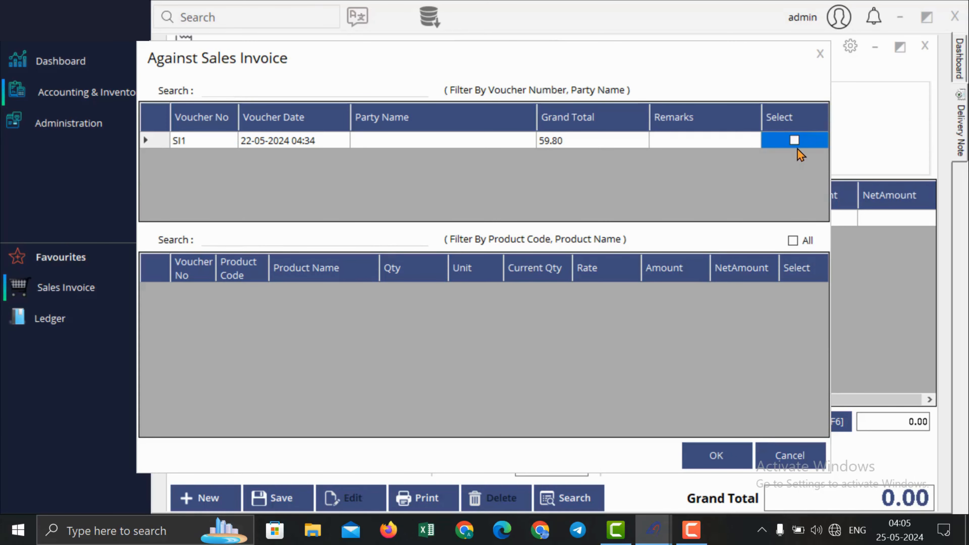
click(796, 140)
click(793, 240)
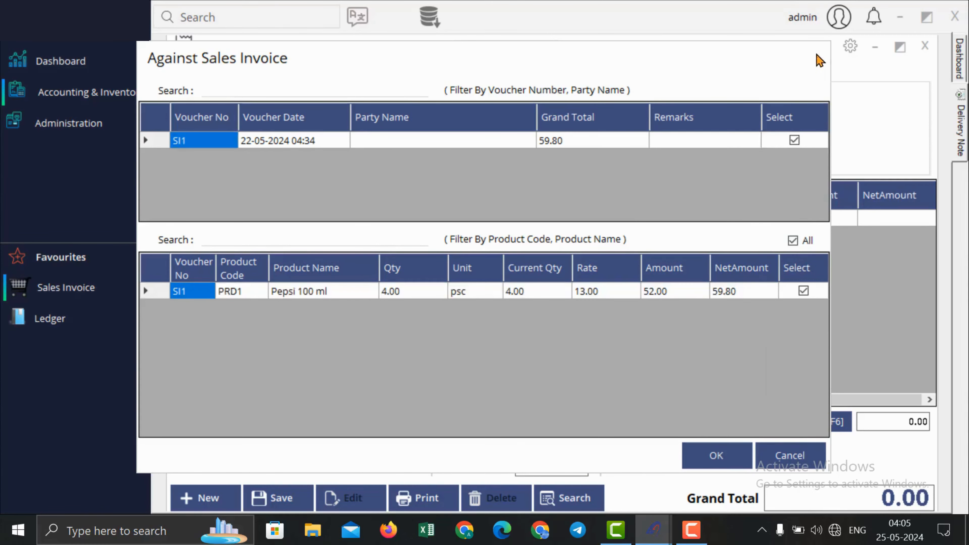
key(Escape)
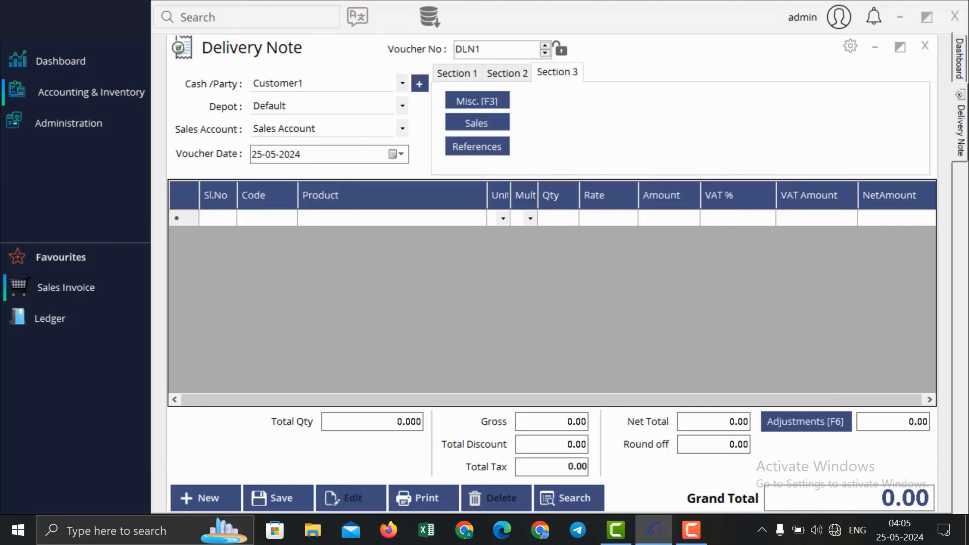
click(928, 45)
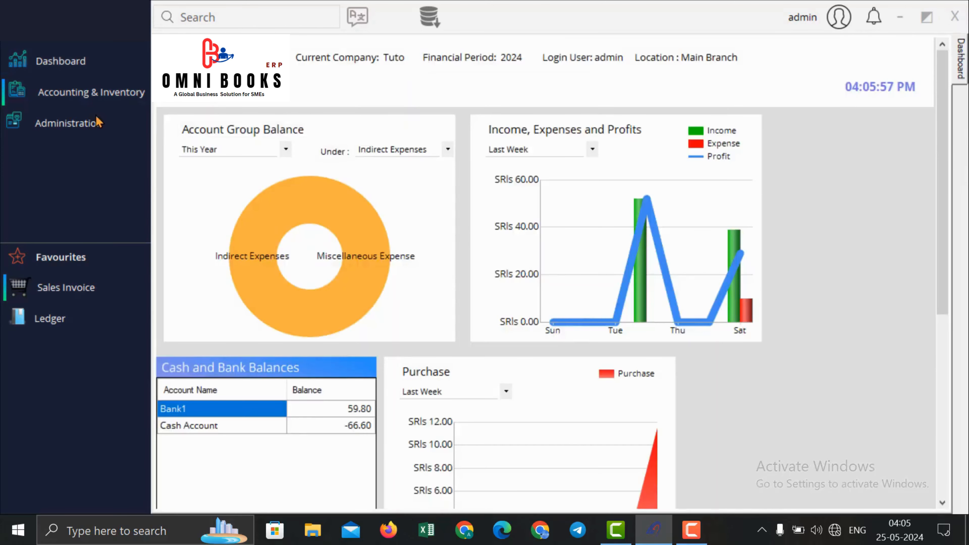
Step: Start a new delivery note with Customer1 as the party
click(98, 101)
mouse_move(229, 124)
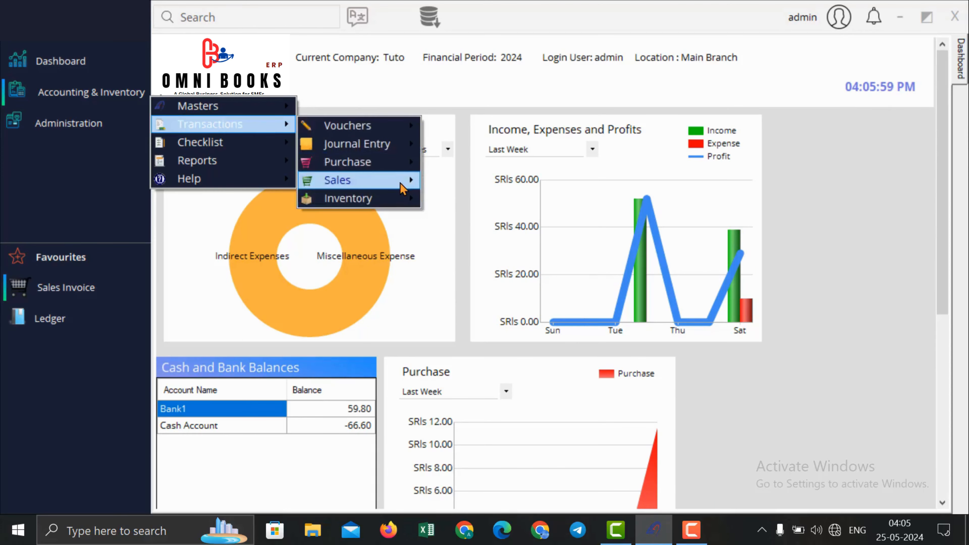
mouse_move(400, 180)
click(493, 236)
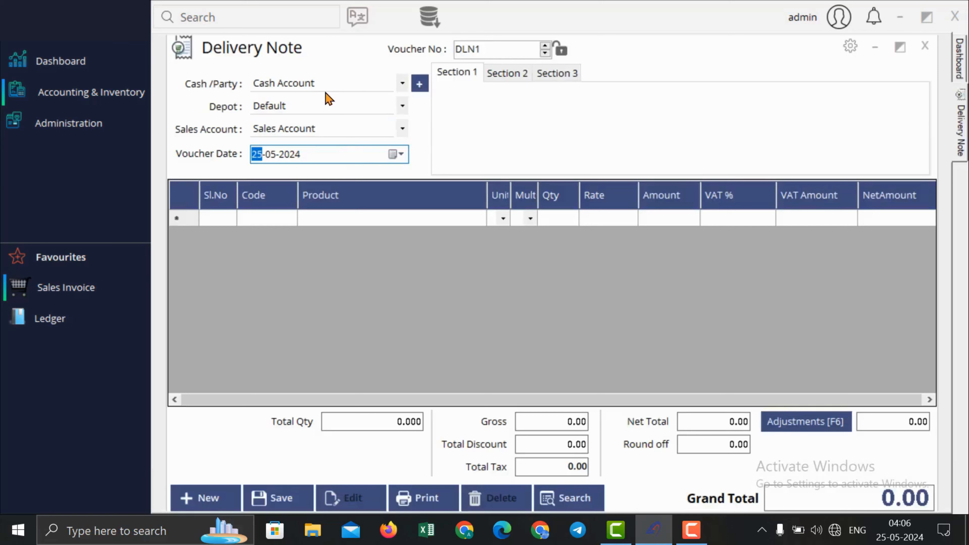
click(330, 89)
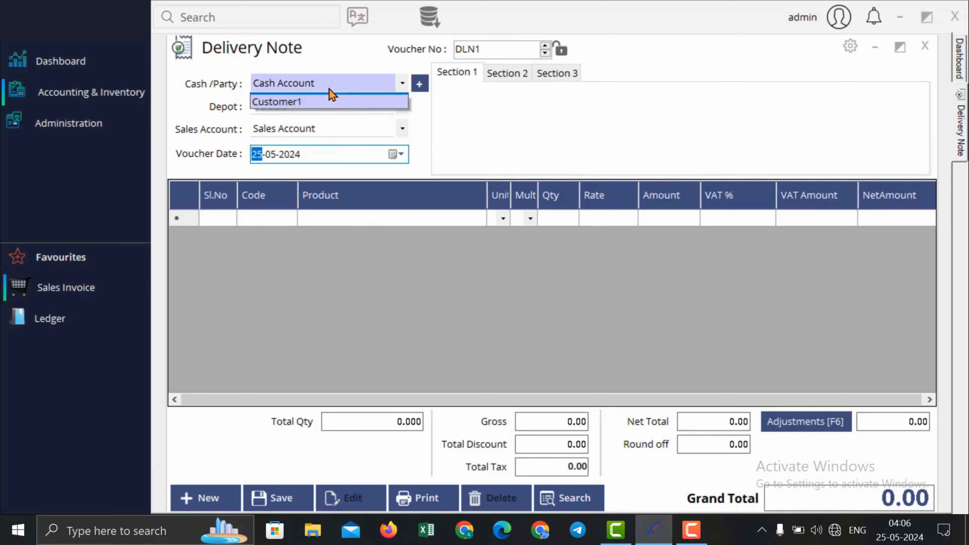
click(329, 108)
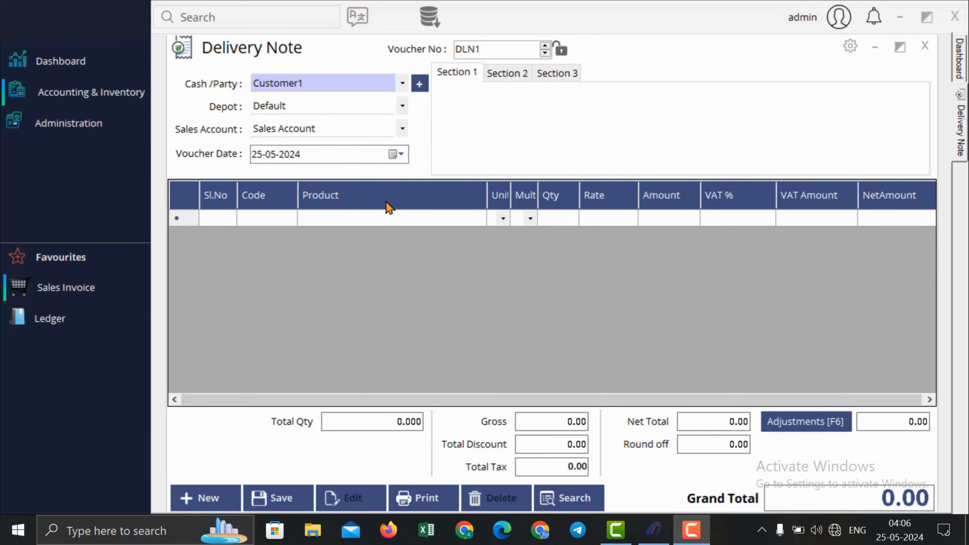
Step: Add one Pepsi 100 ml, save delivery note DLN1 for 15.00, and close it
click(389, 218)
text(p)
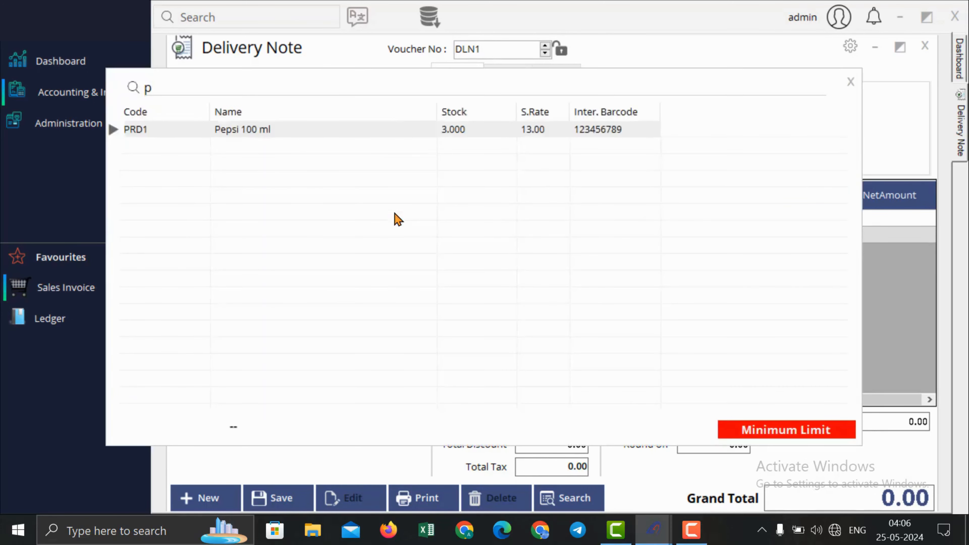
key(Return)
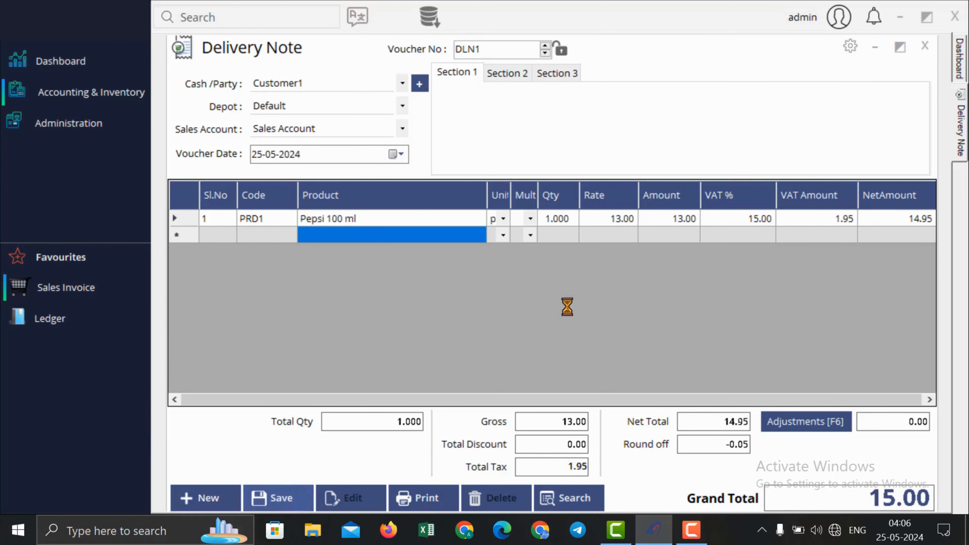
click(546, 310)
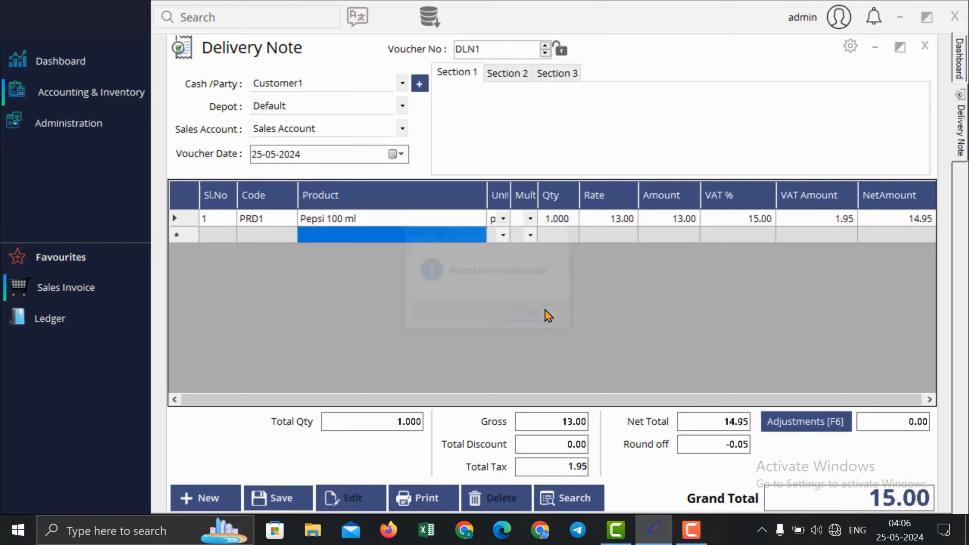
click(924, 47)
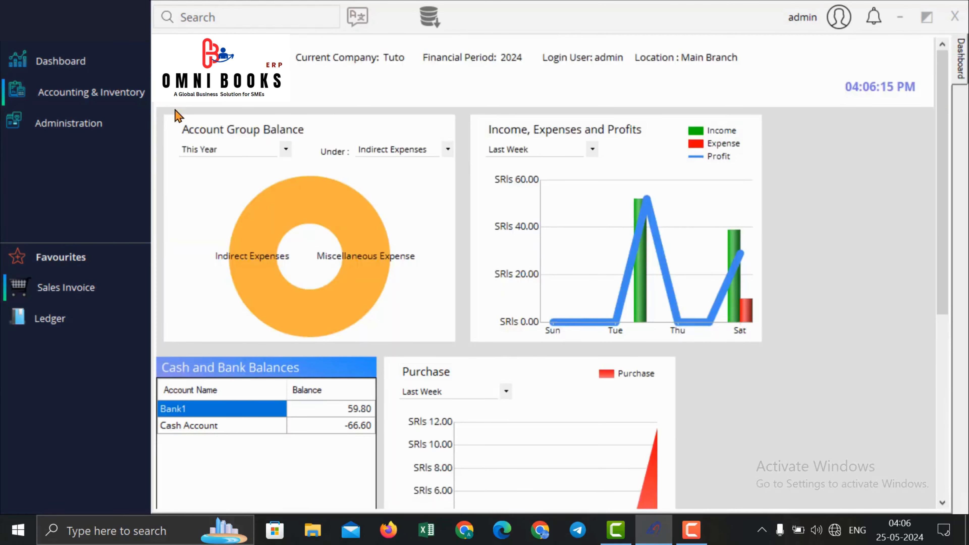
Step: Start sales invoice SI2 for Customer1 and load all of DLN1's items (15.00)
click(142, 94)
mouse_move(214, 129)
mouse_move(332, 184)
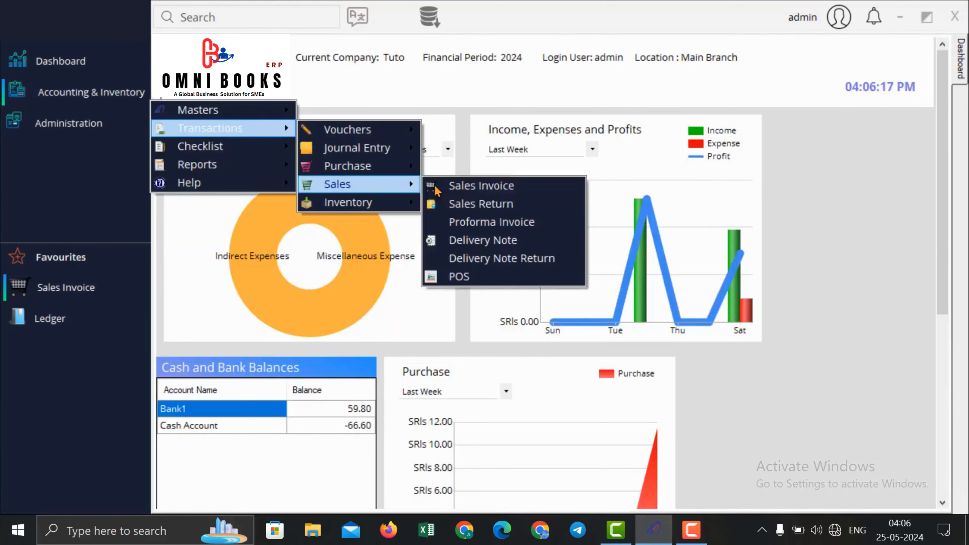
click(470, 186)
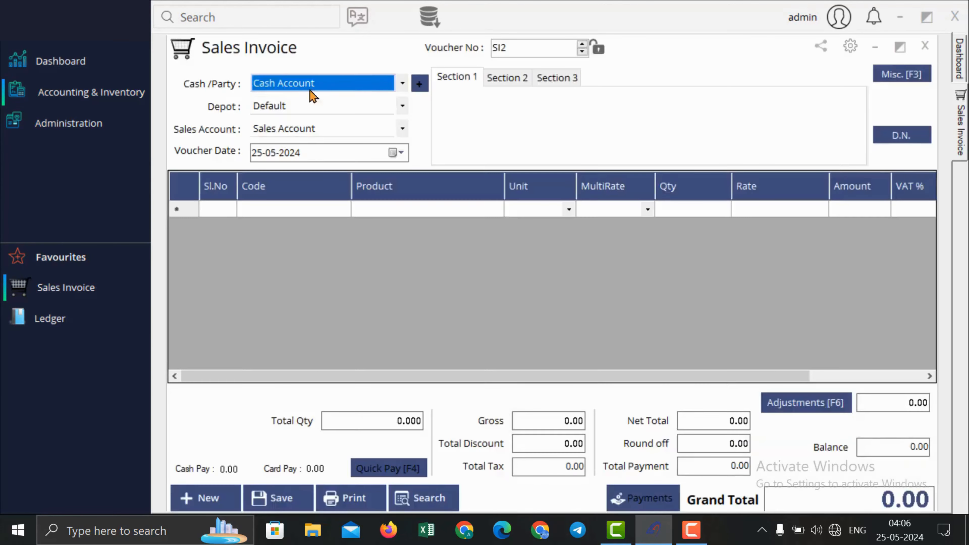
click(273, 85)
click(302, 115)
click(901, 136)
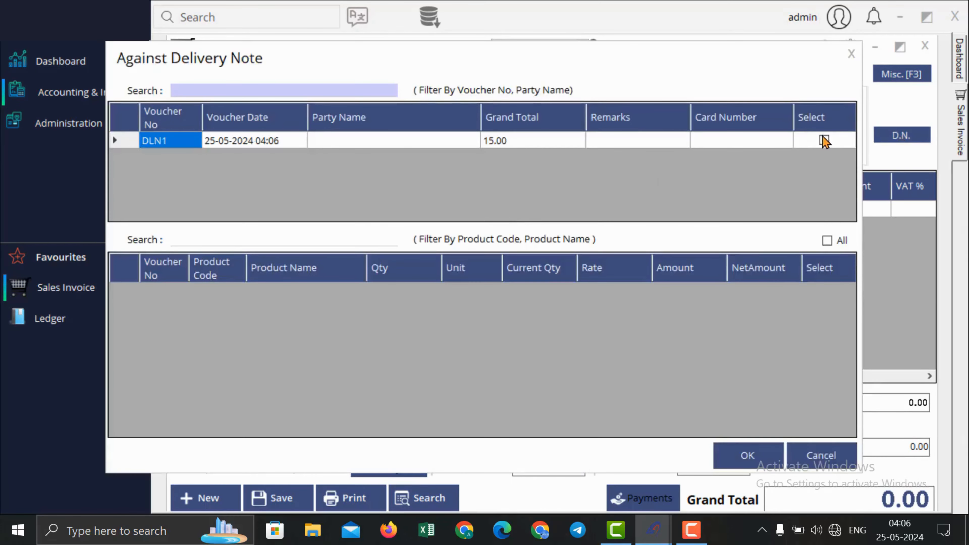
click(824, 140)
click(827, 241)
click(747, 455)
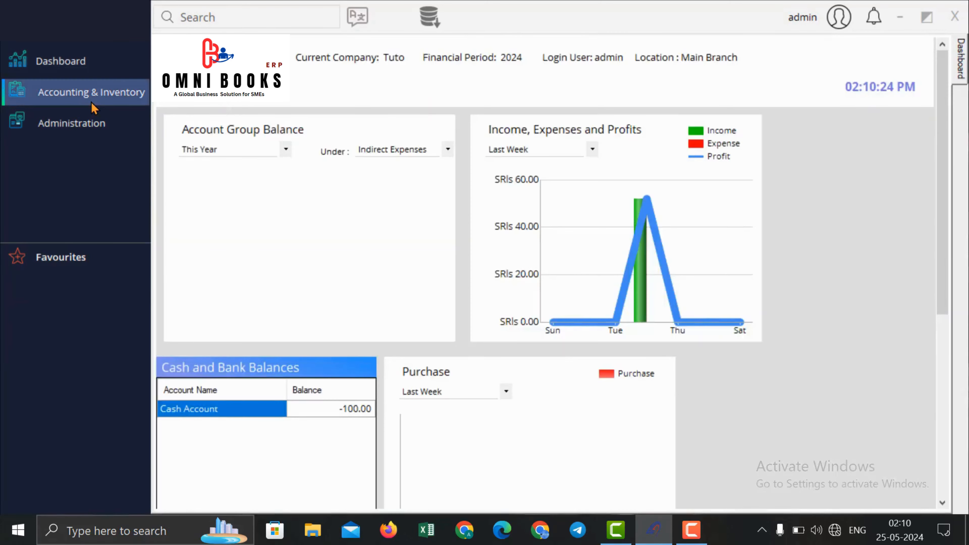
Step: Turn on Enable POS in the General module settings
click(86, 124)
mouse_move(212, 136)
click(353, 144)
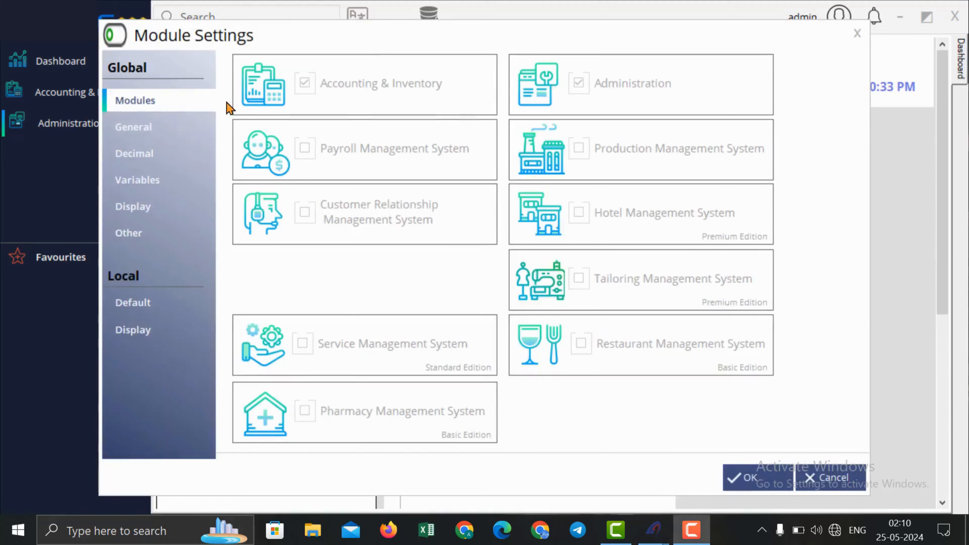
click(185, 128)
text(p)
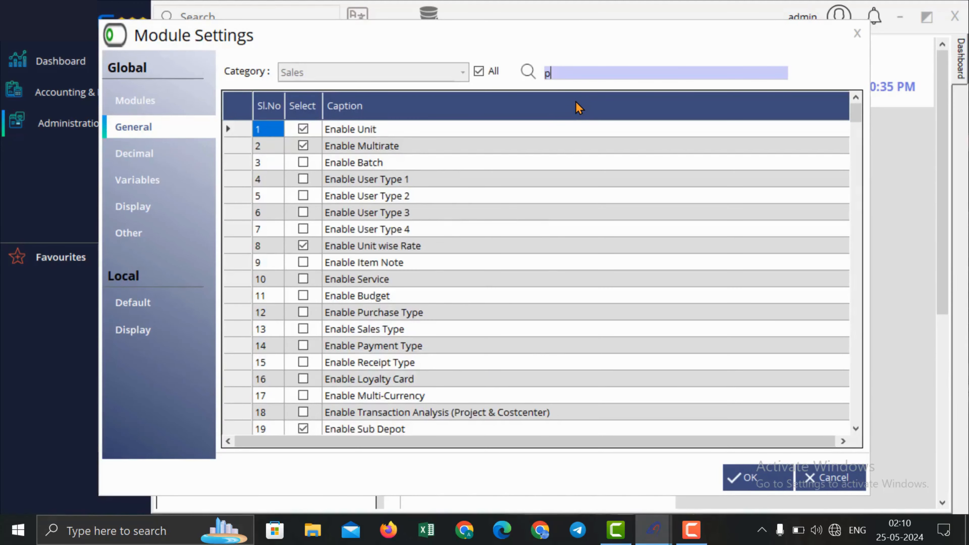
text(os)
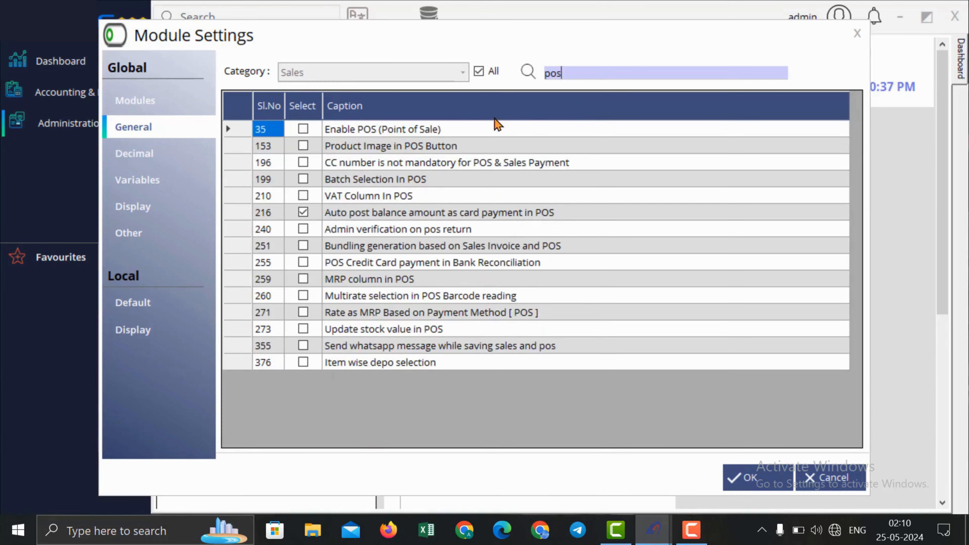
click(304, 130)
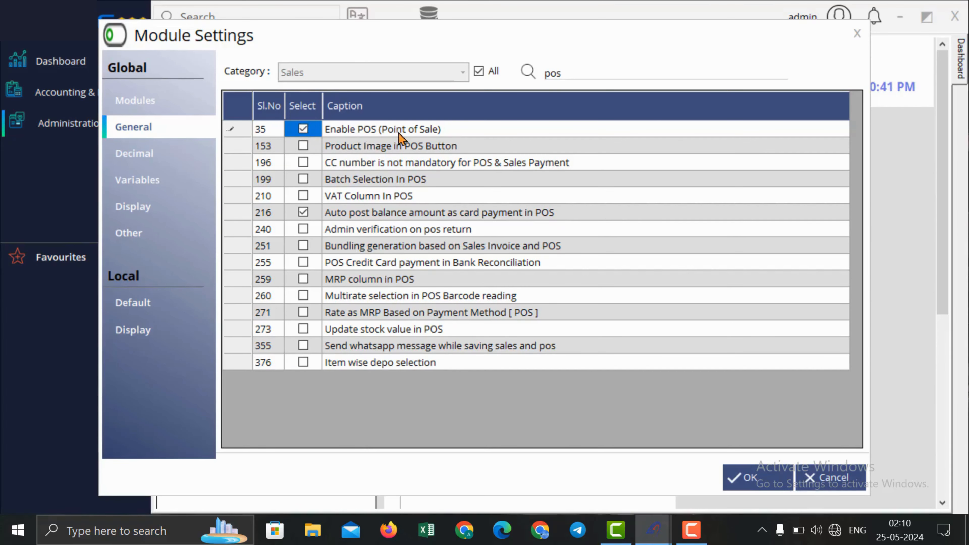
Step: Set Bank1 as the local default bank and save the module settings
click(167, 309)
click(407, 105)
click(408, 115)
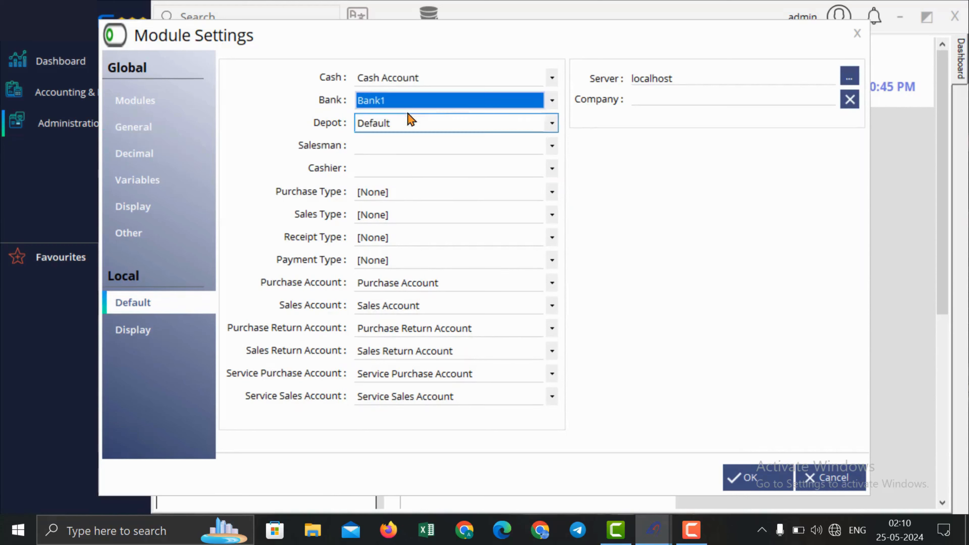
click(748, 482)
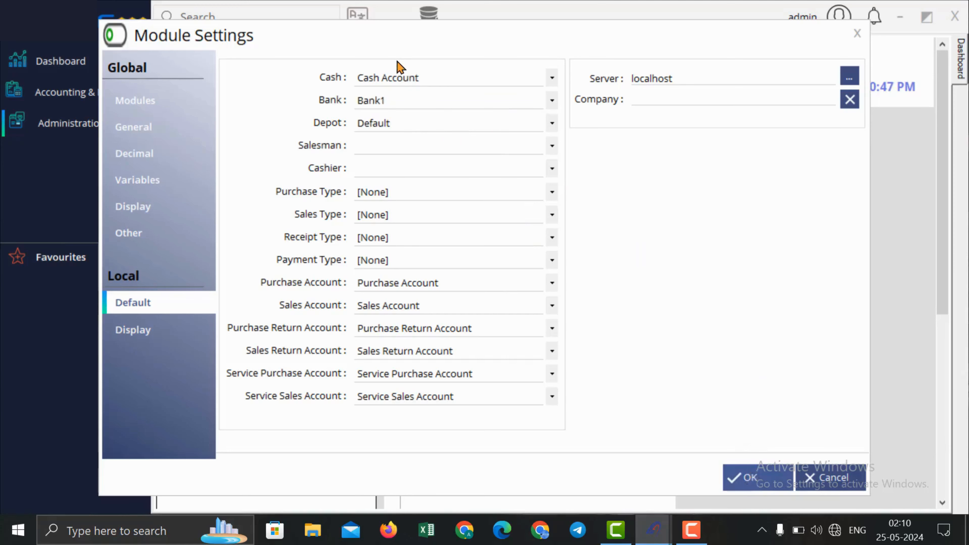
click(519, 320)
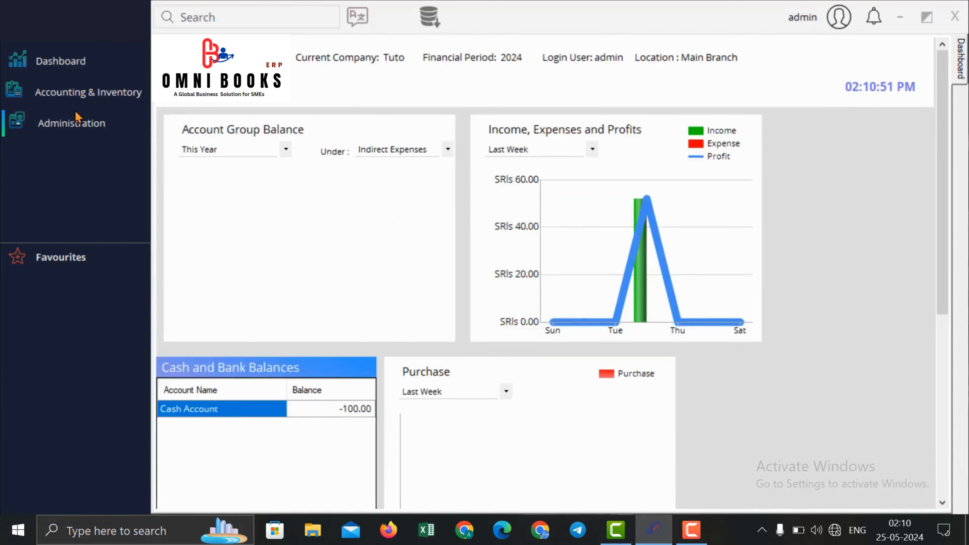
Step: Open the POS billing screen from Accounting & Inventory > Transactions > Sales
click(138, 99)
mouse_move(187, 127)
mouse_move(337, 182)
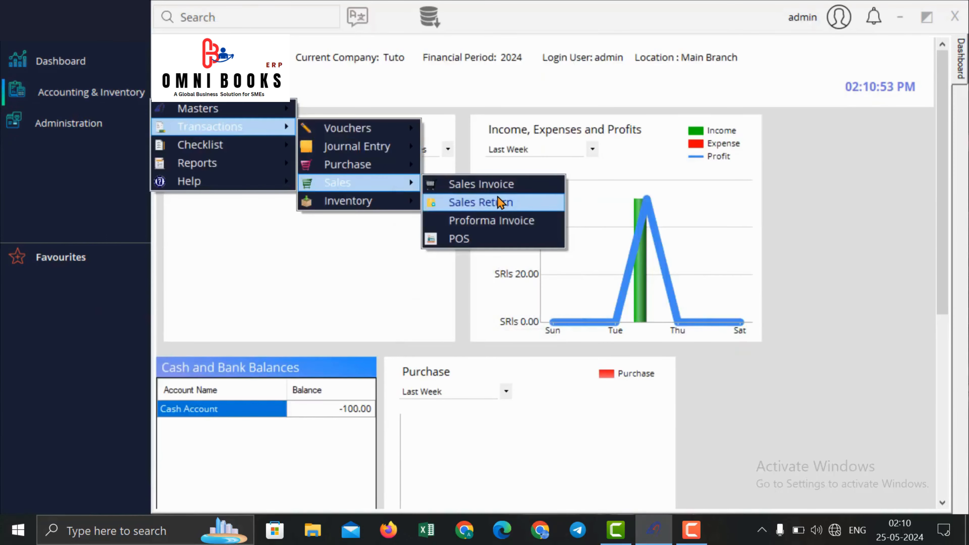
click(482, 239)
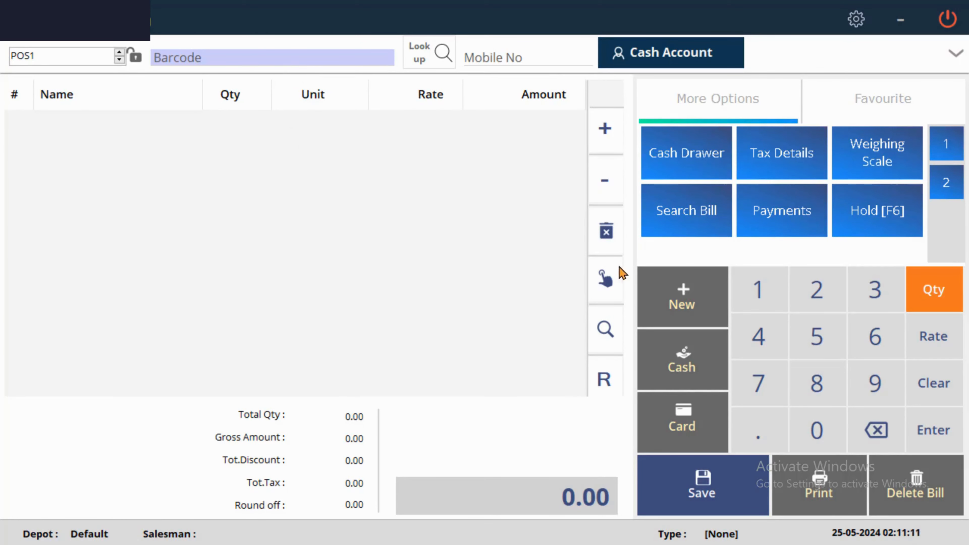
Step: Add Pepsi 100 ml to the bill from the Pepsi product group
click(612, 288)
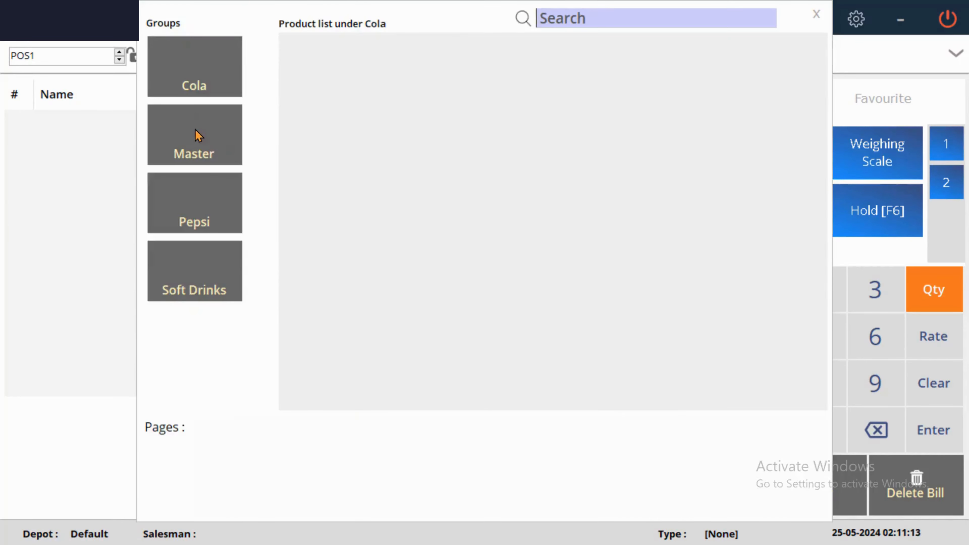
click(202, 216)
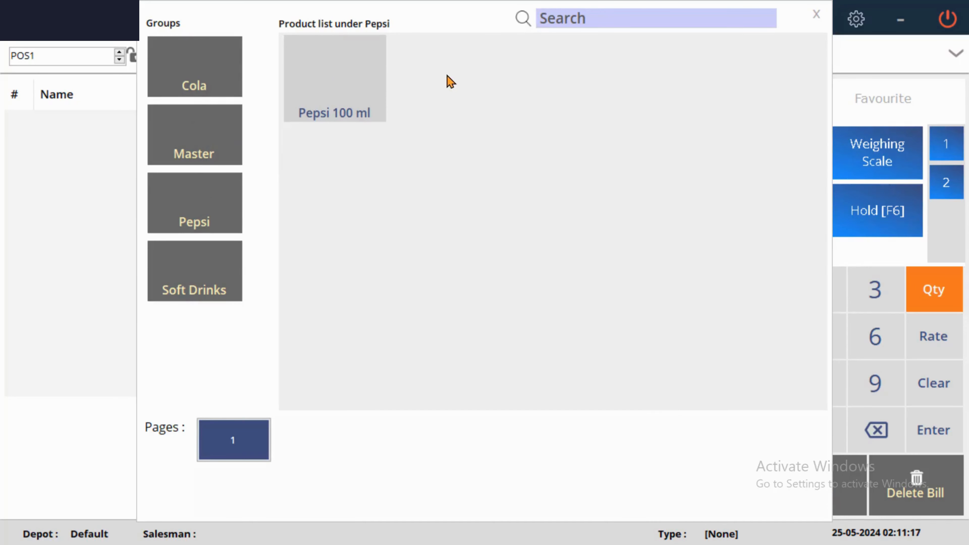
click(345, 79)
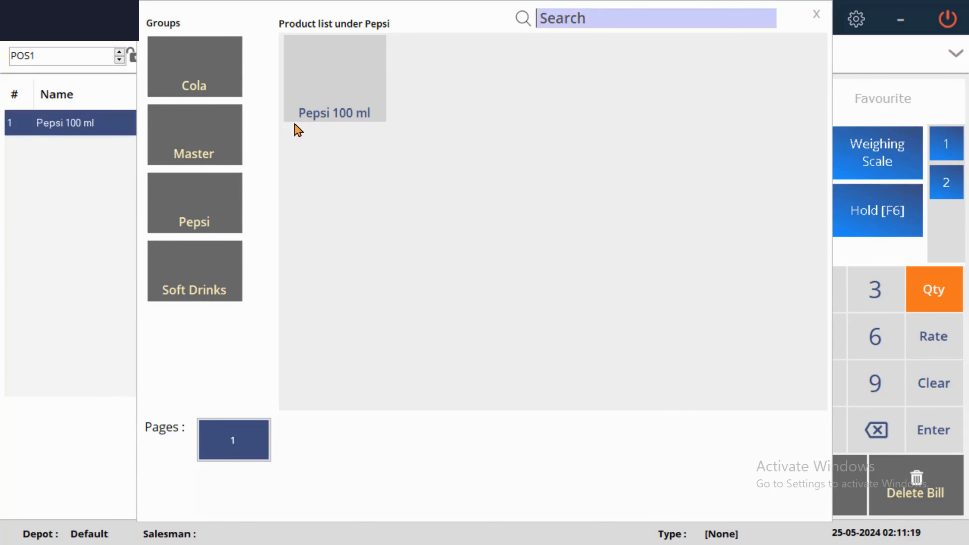
click(228, 268)
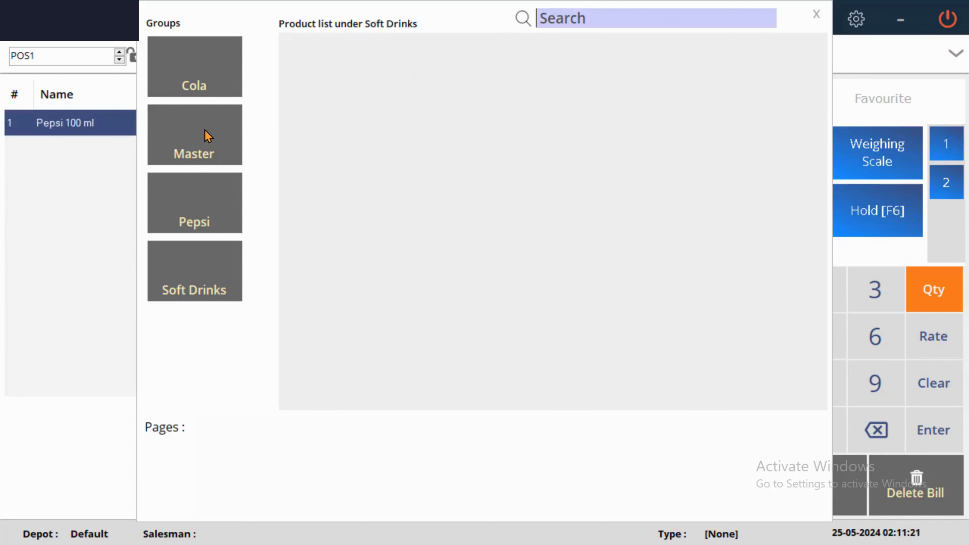
click(210, 69)
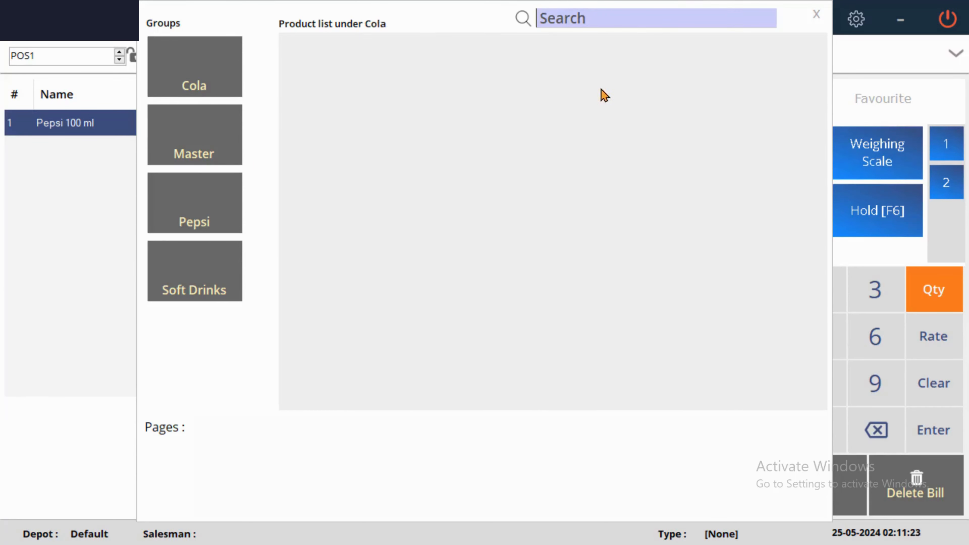
click(817, 14)
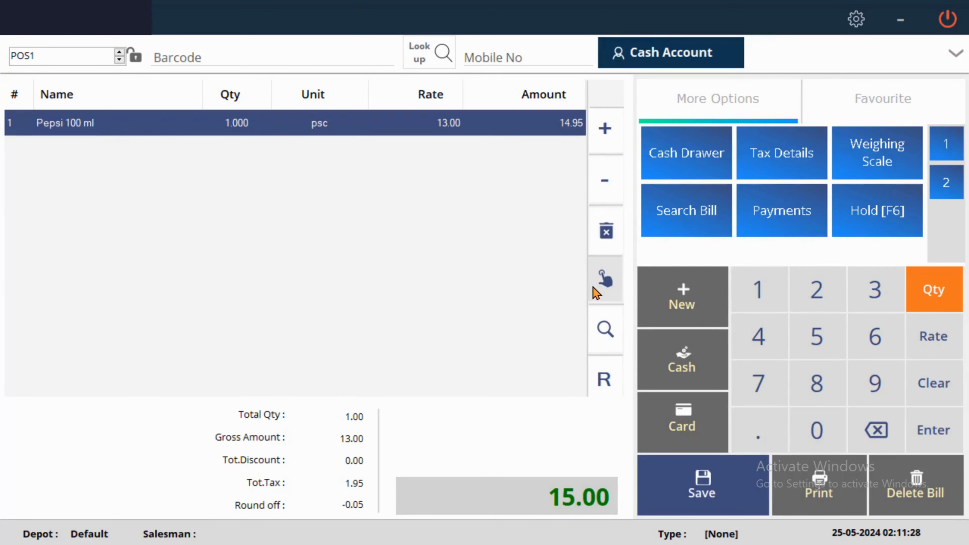
Step: Add another Pepsi 100 ml via Look up, then remove the duplicate line
click(298, 61)
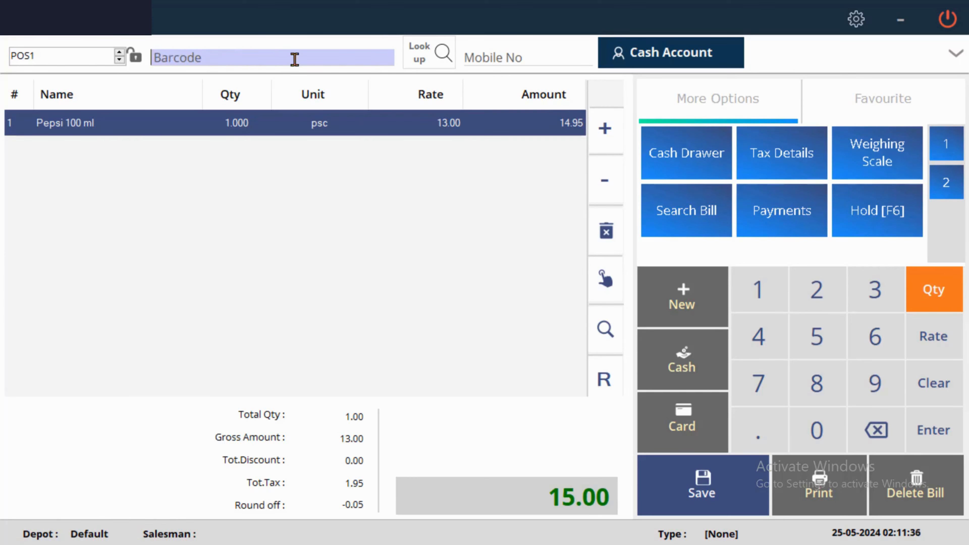
click(422, 63)
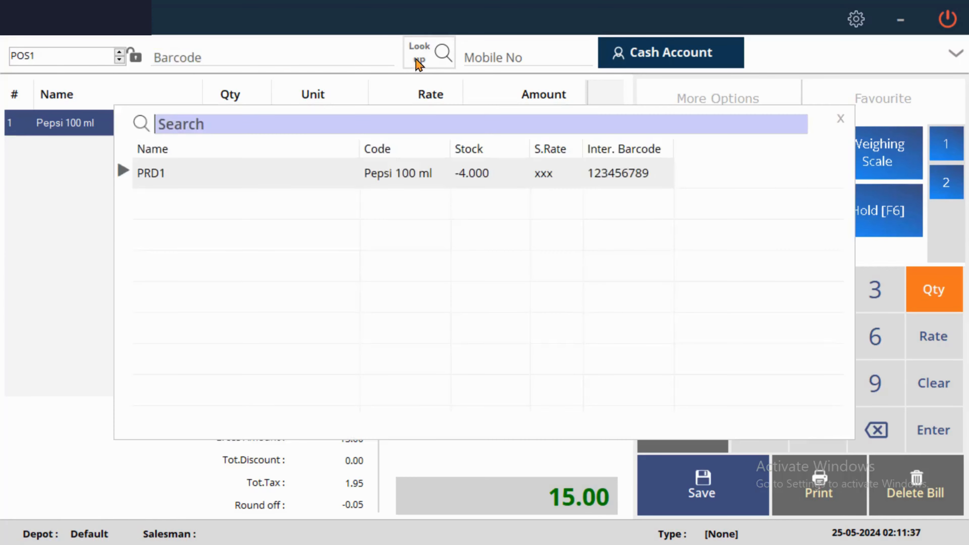
double_click(549, 187)
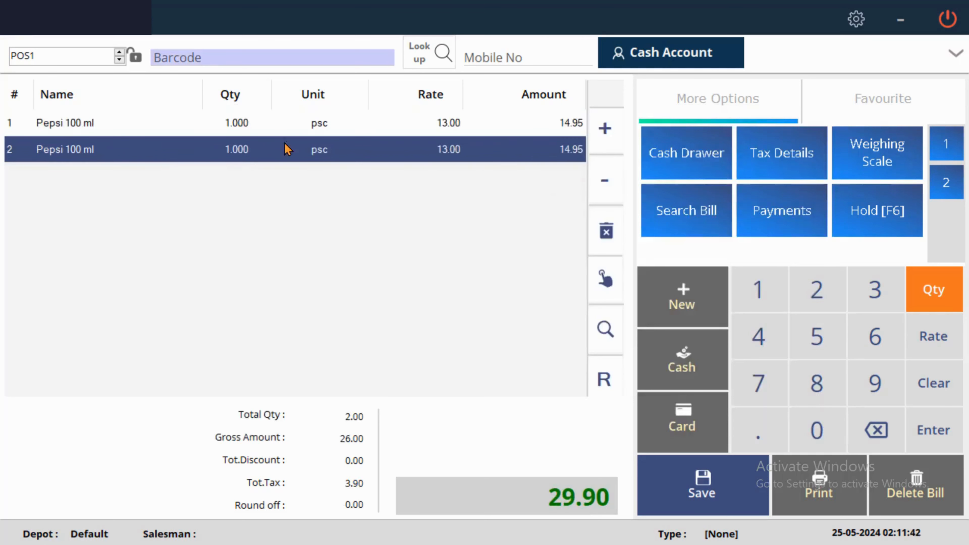
click(606, 231)
click(483, 316)
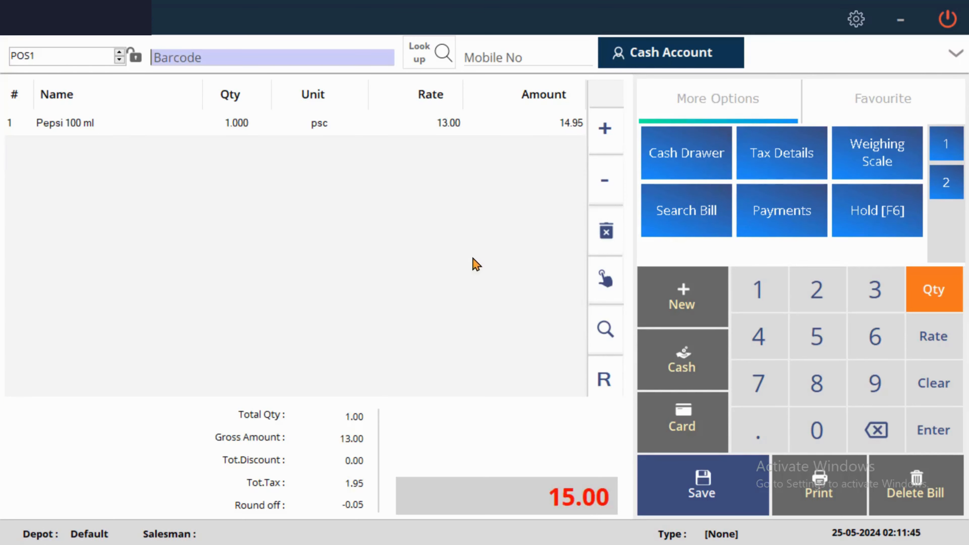
Step: Try the customer mobile field and customer list, then cancel without choosing a customer
drag(82, 57, 5, 56)
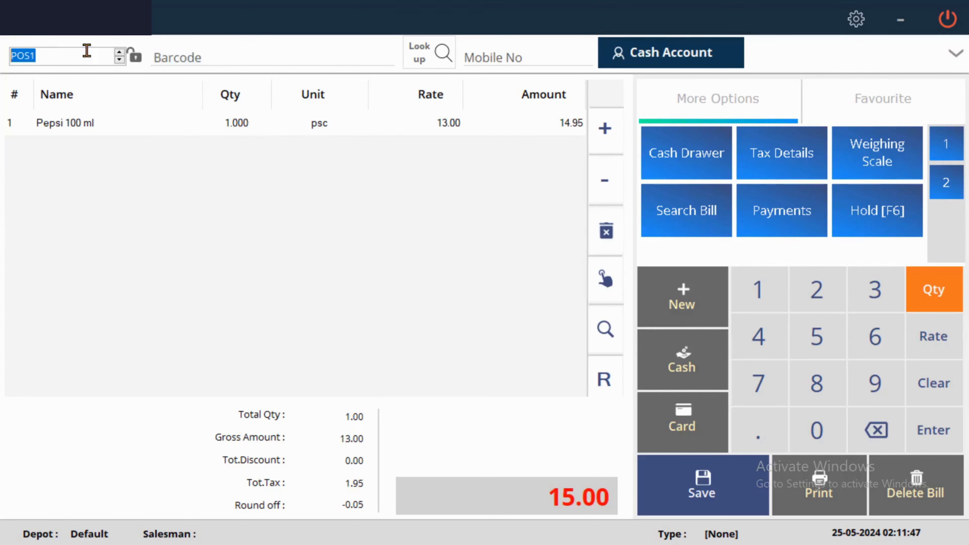
click(500, 58)
text(m)
click(674, 66)
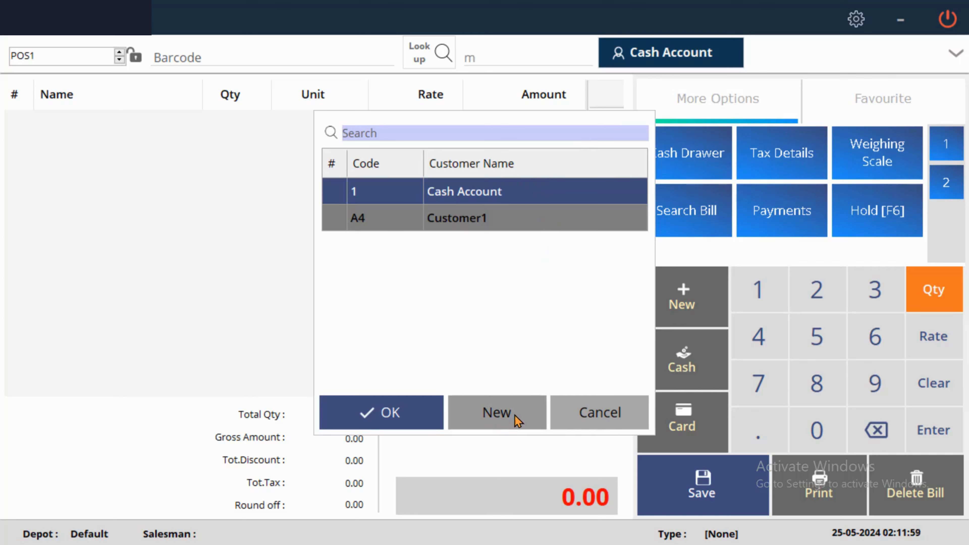
click(599, 413)
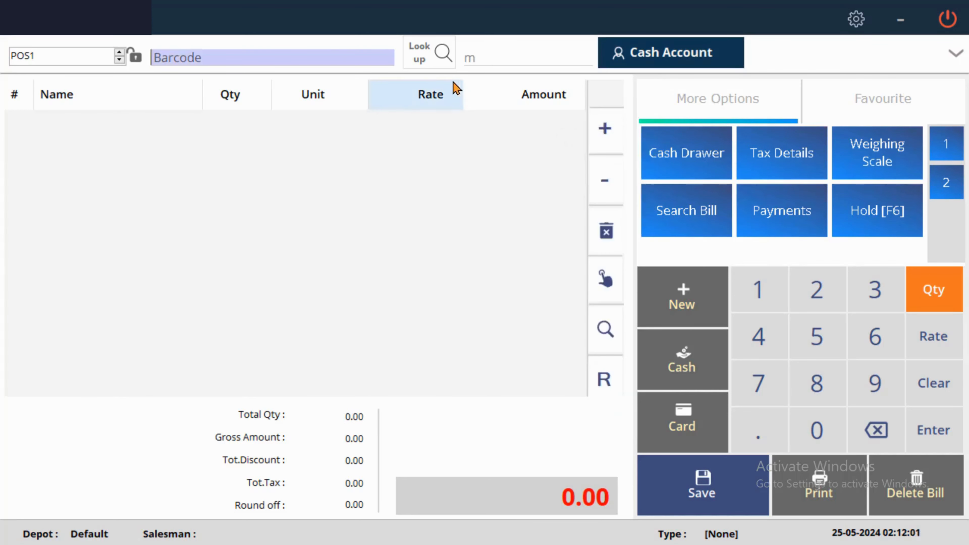
Step: Add Pepsi 100 ml from Look up and raise its quantity to 3
click(443, 61)
double_click(562, 166)
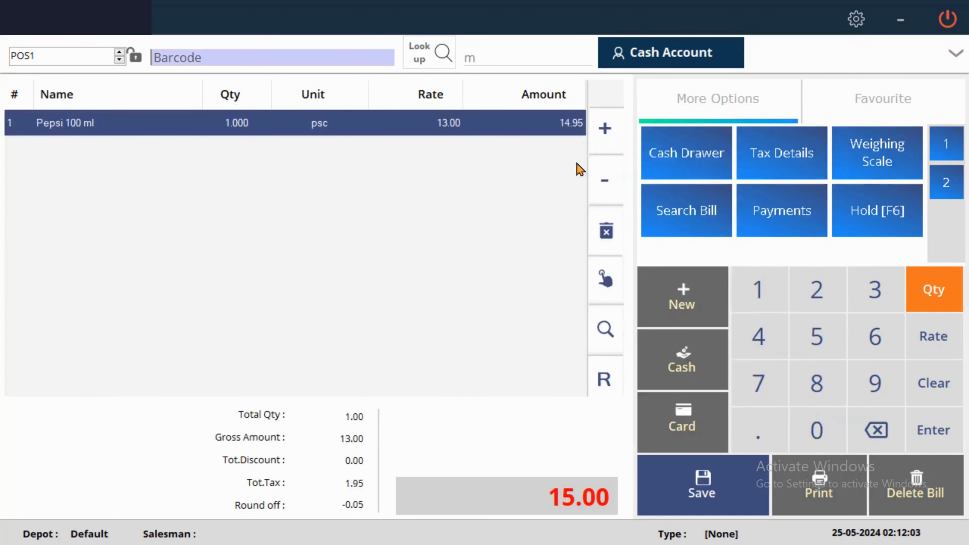
click(603, 130)
click(603, 131)
double_click(604, 170)
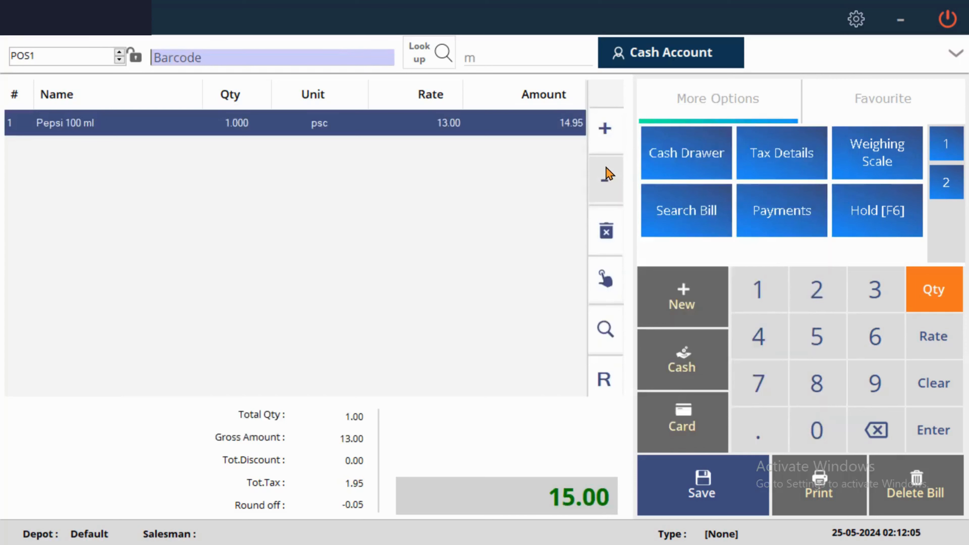
double_click(607, 134)
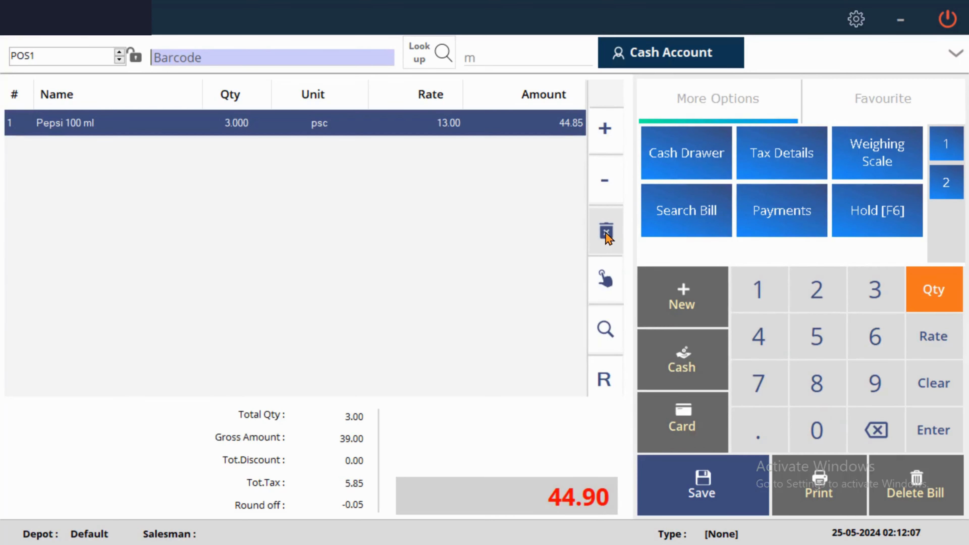
Step: Open and close the item search, then toggle return mode on and off
click(604, 336)
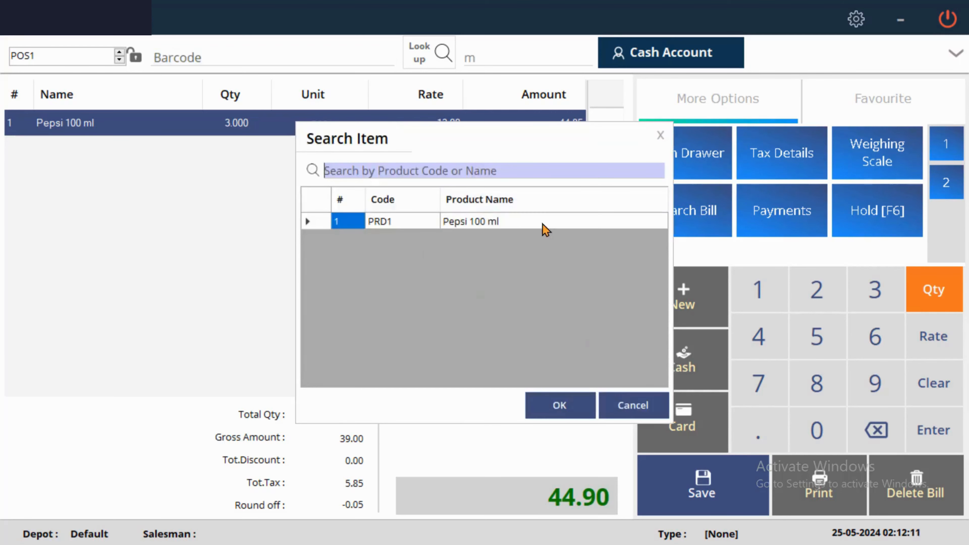
click(660, 135)
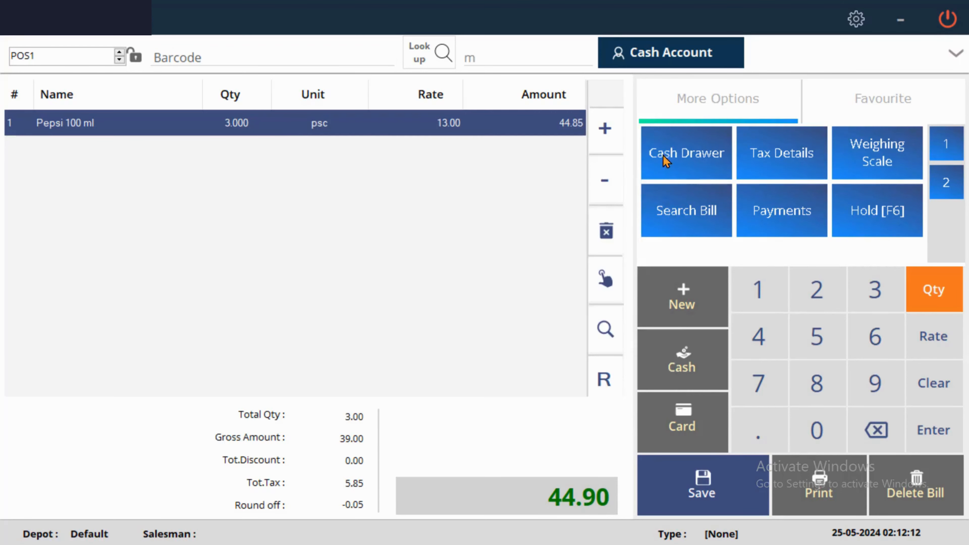
click(606, 380)
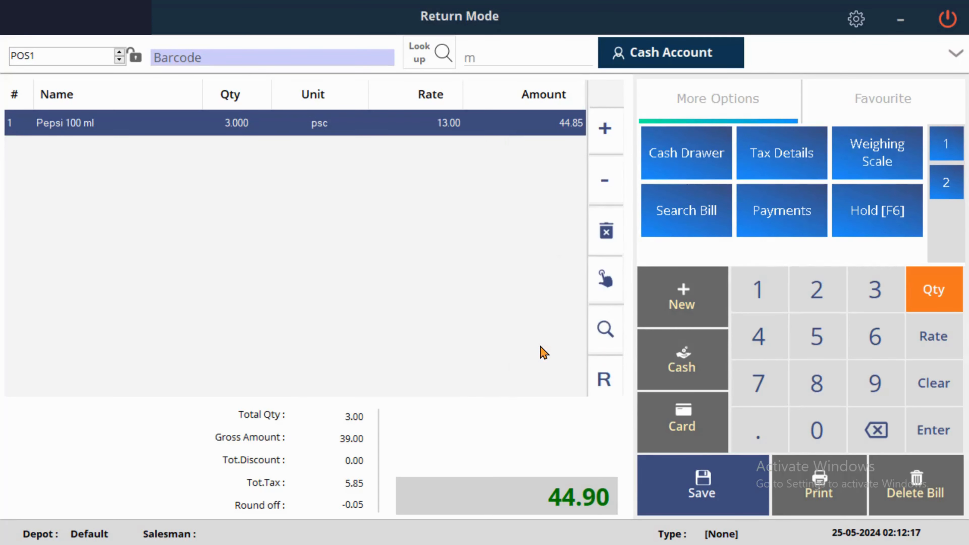
click(603, 377)
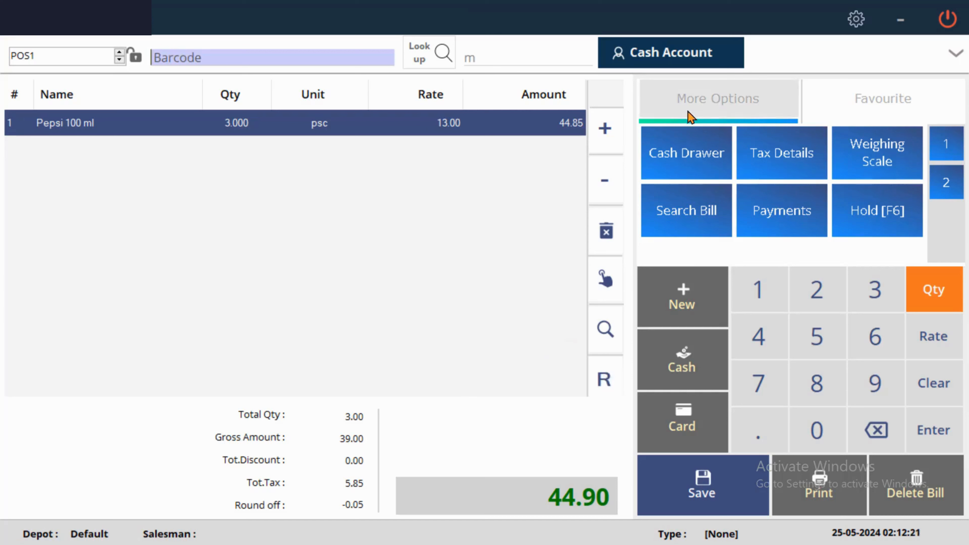
Step: Try the cash drawer, weighing scale and saved-bills search, dismissing each prompt
click(706, 163)
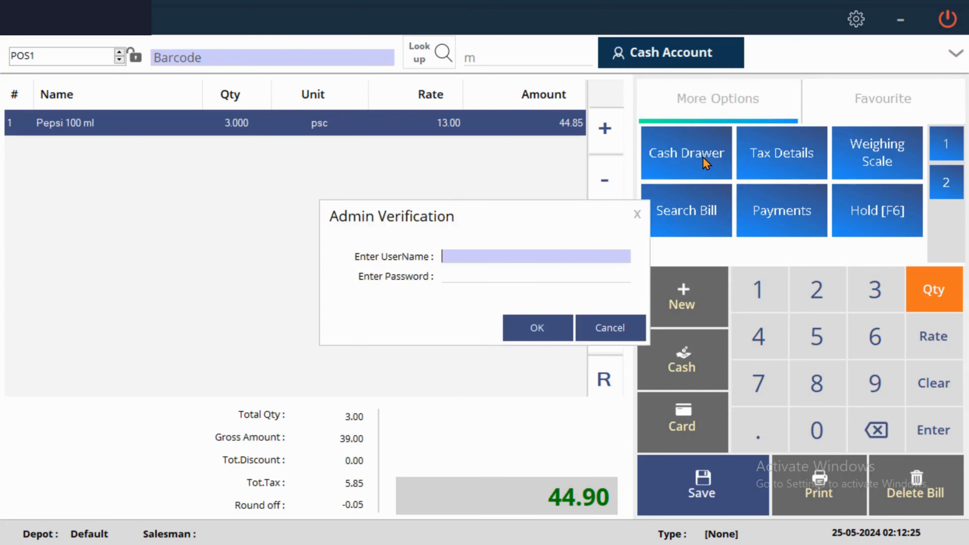
click(637, 215)
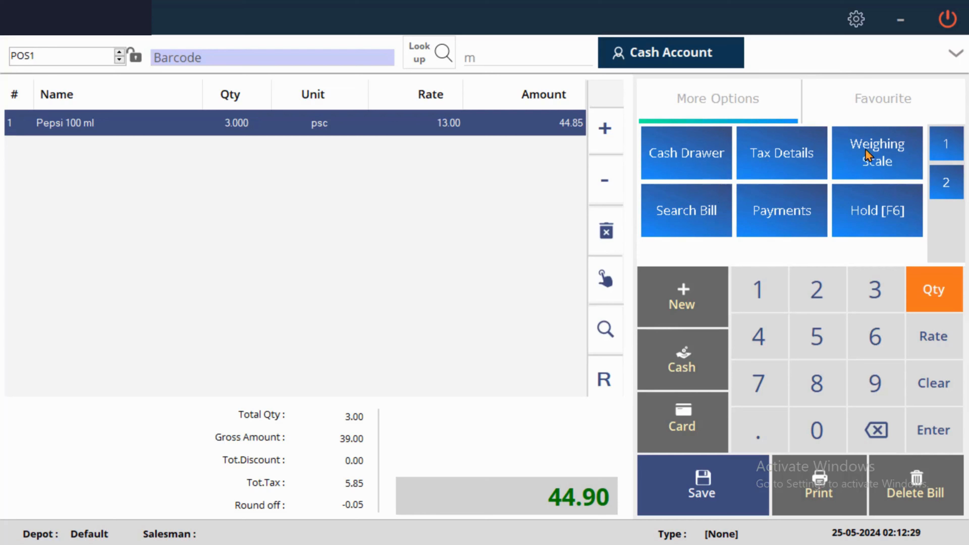
click(882, 154)
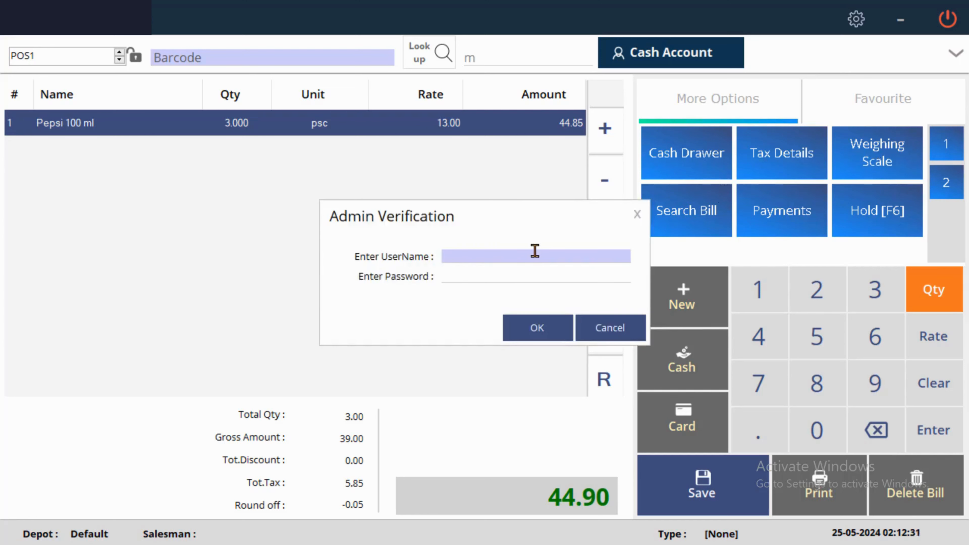
click(637, 215)
click(678, 209)
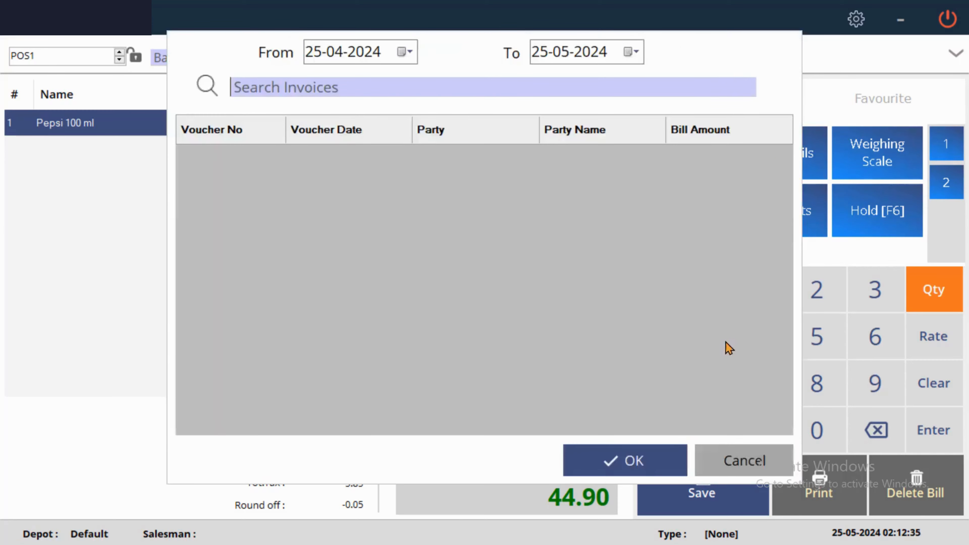
click(754, 459)
Step: Assign Salesman1 to the bill in the header after the salesman-required warning
click(793, 231)
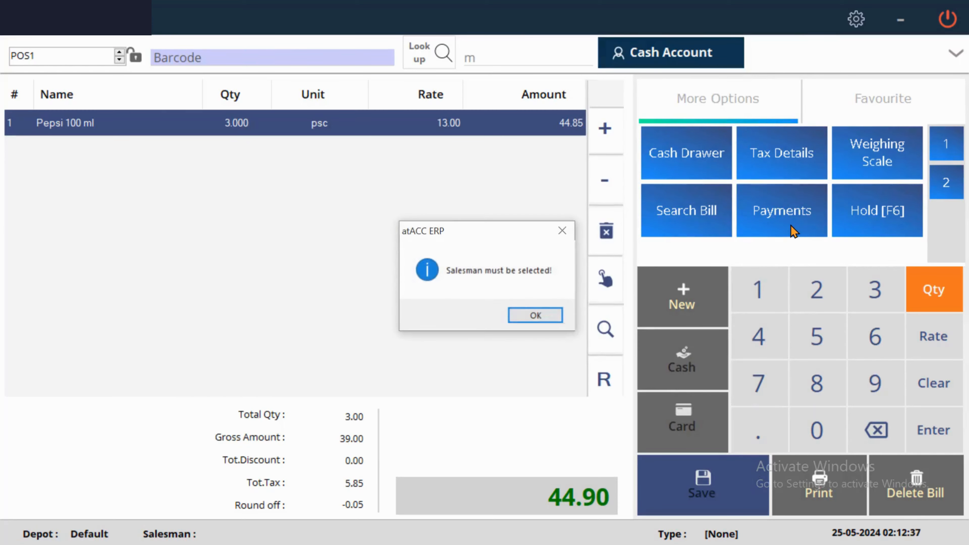
click(547, 316)
click(956, 53)
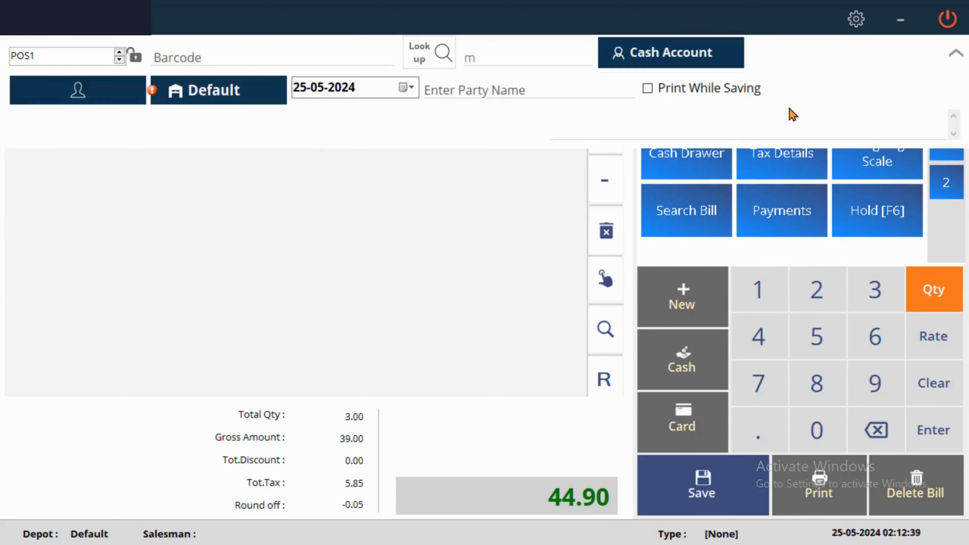
click(98, 98)
double_click(566, 189)
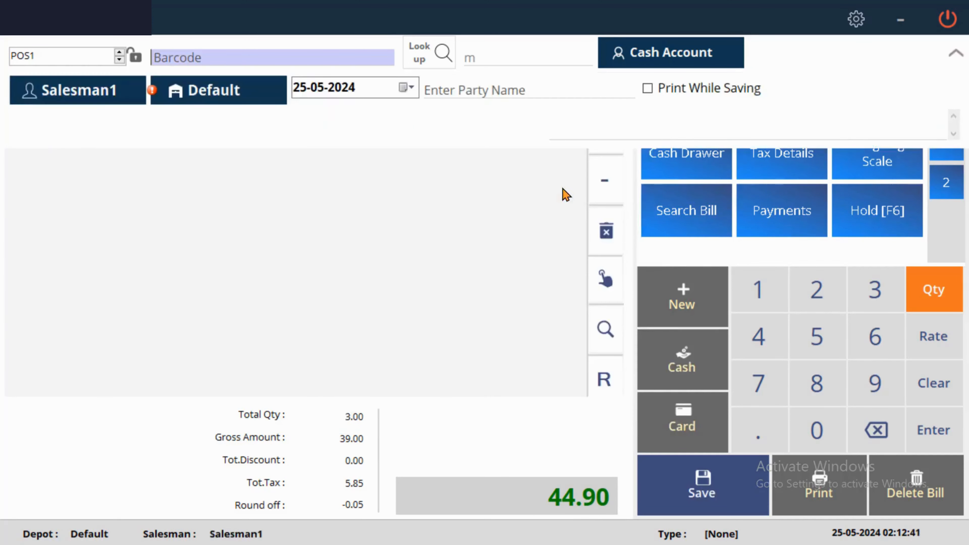
click(955, 54)
Step: Pay the 44.90 bill in cash with 44.9 tendered
click(775, 225)
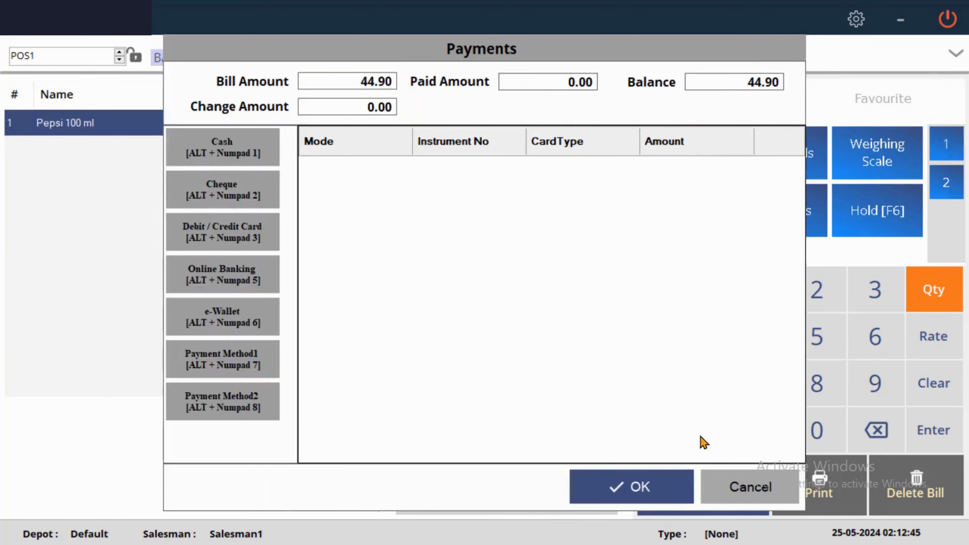
click(747, 488)
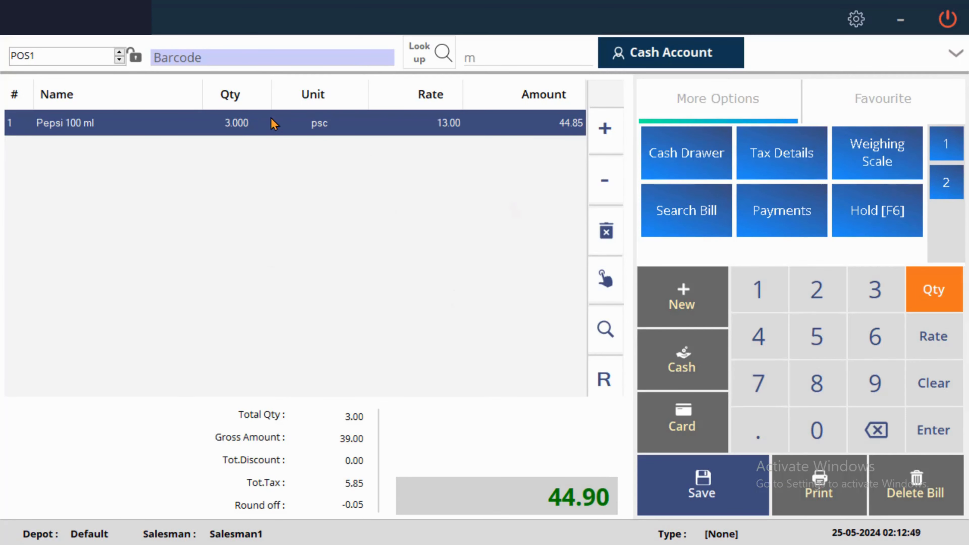
click(683, 367)
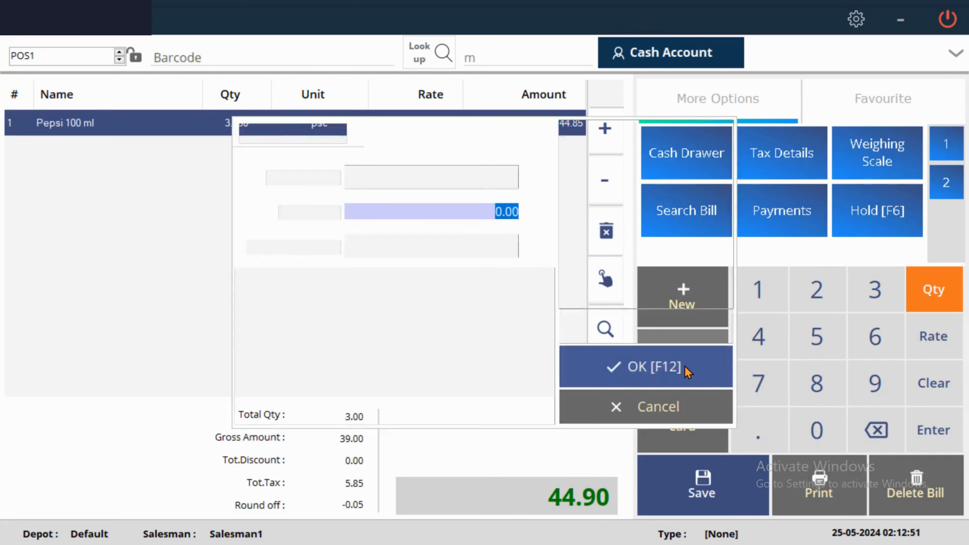
click(361, 166)
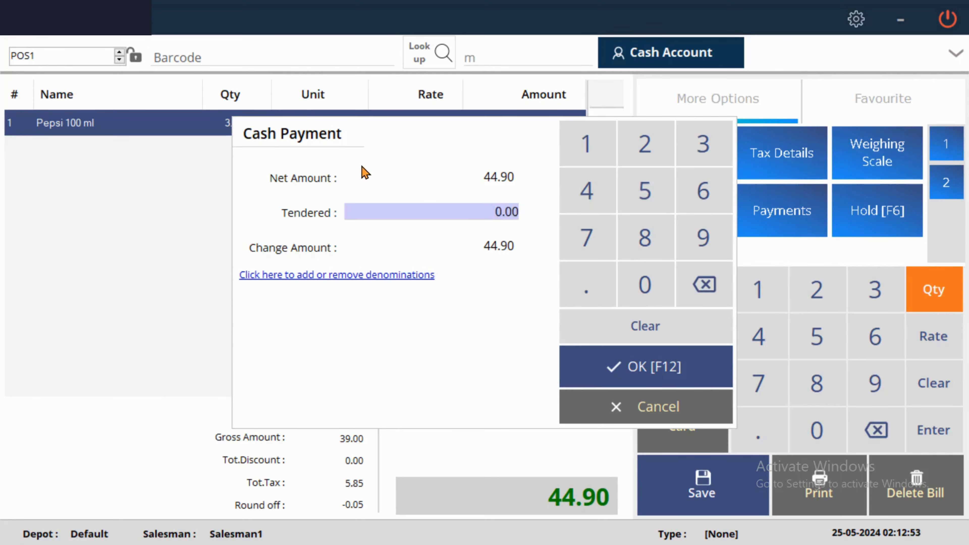
click(586, 191)
click(586, 191)
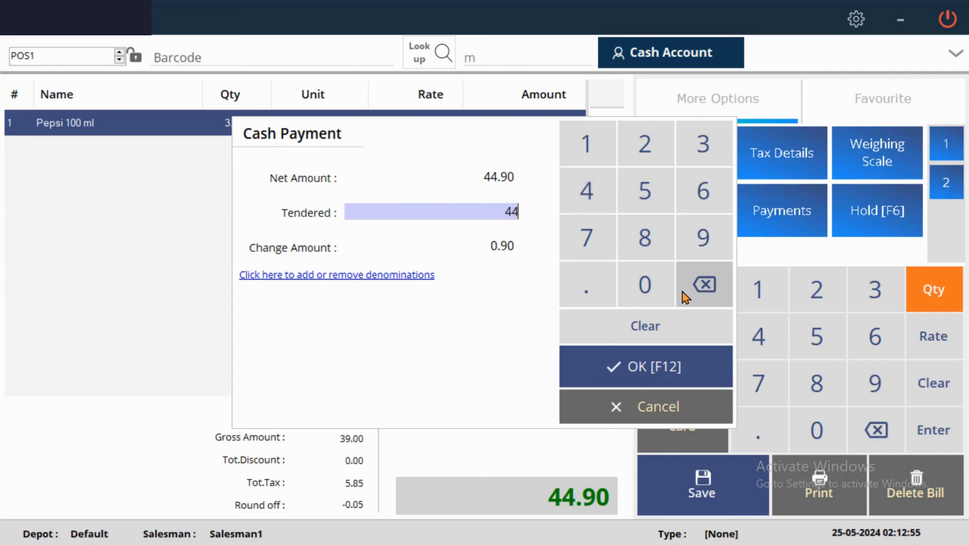
click(586, 284)
click(700, 239)
click(649, 367)
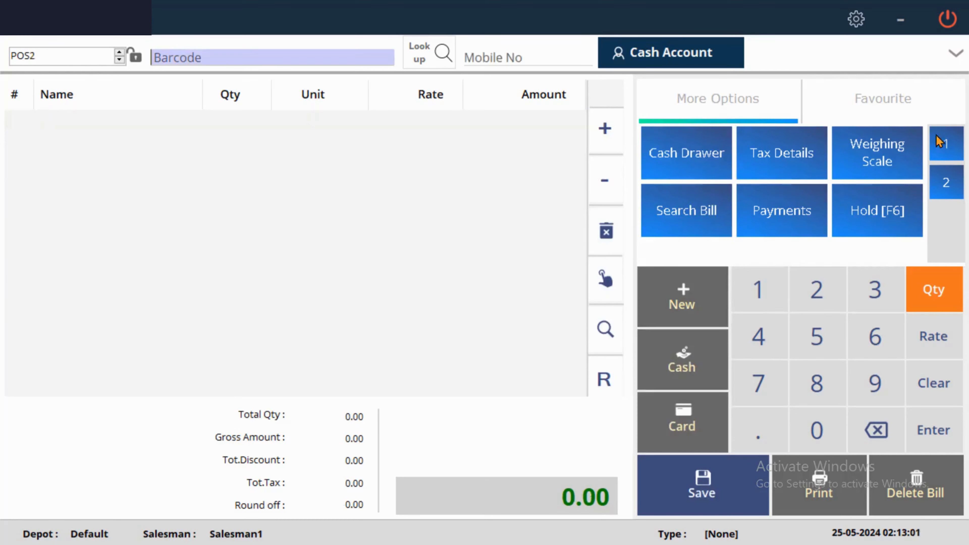
Step: Add Pepsi 100 ml to a new bill at rate 445
click(956, 53)
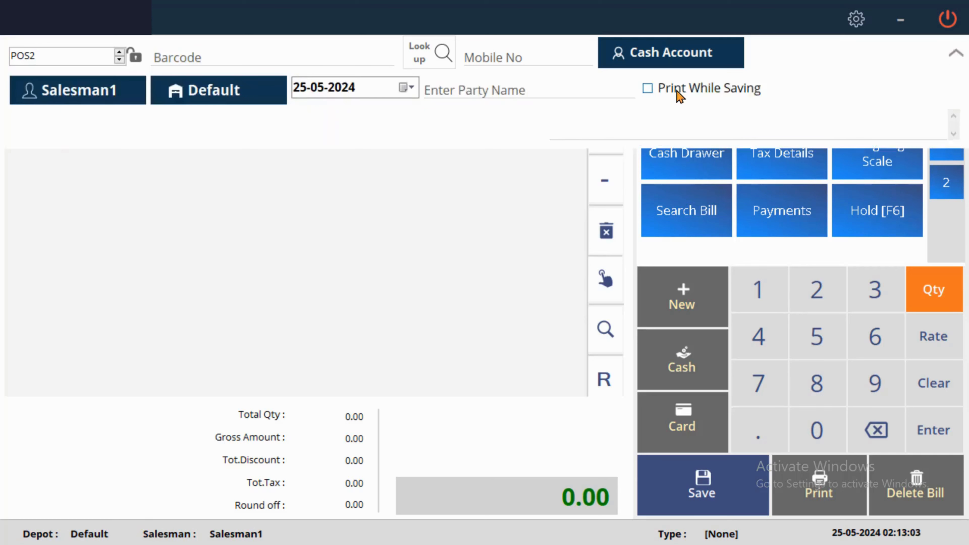
click(955, 54)
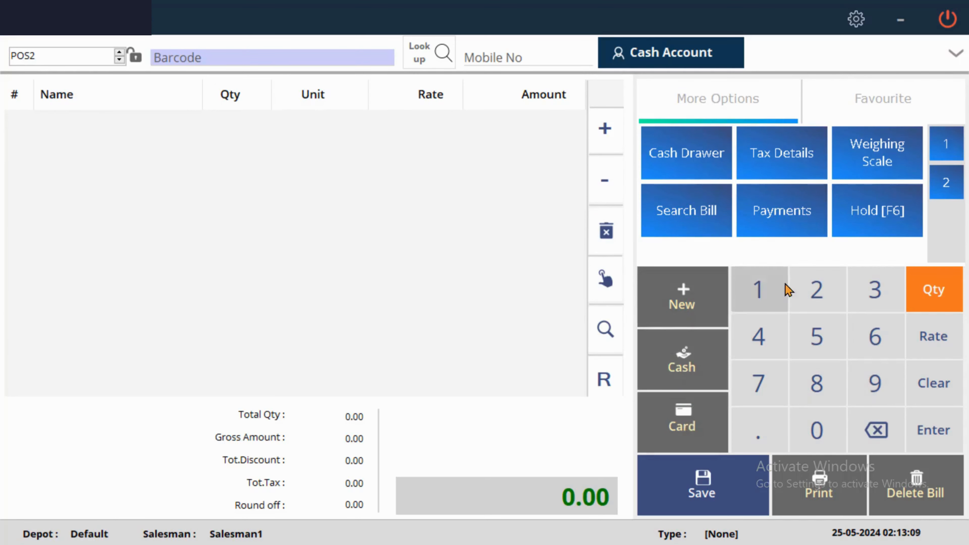
click(938, 336)
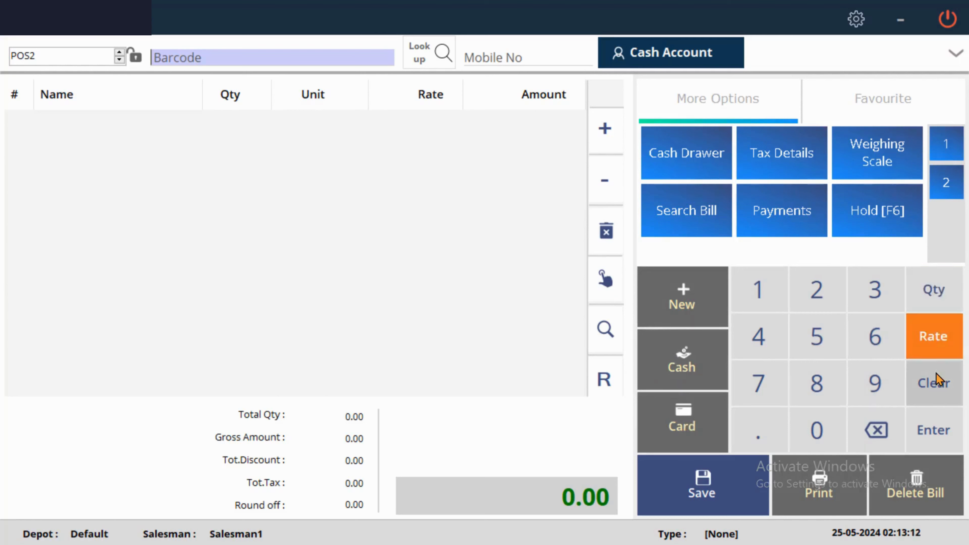
click(428, 57)
key(Escape)
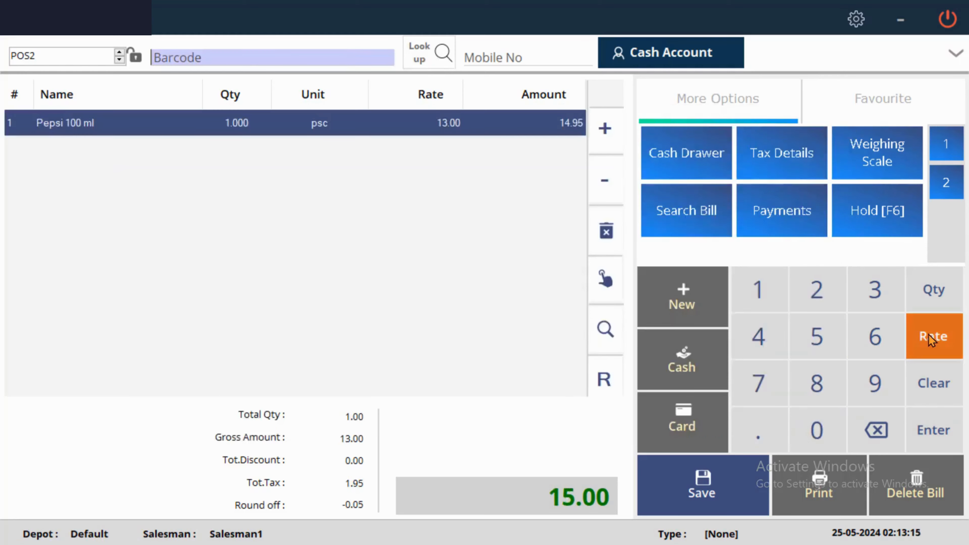
click(759, 325)
click(759, 324)
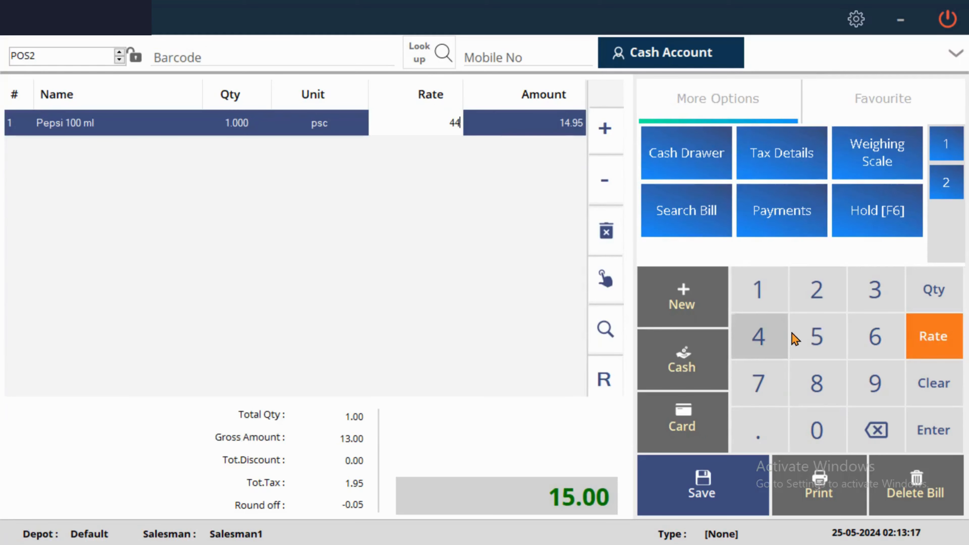
click(794, 335)
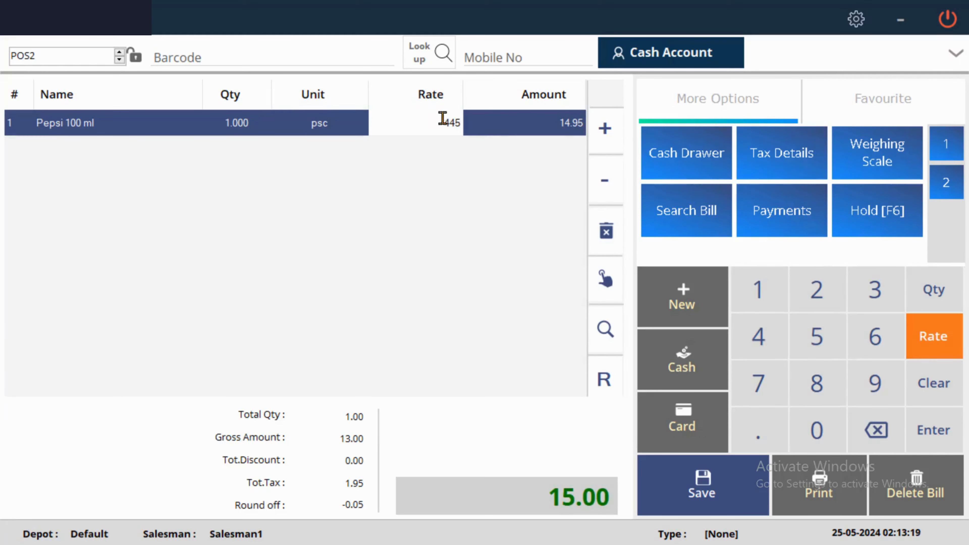
click(944, 181)
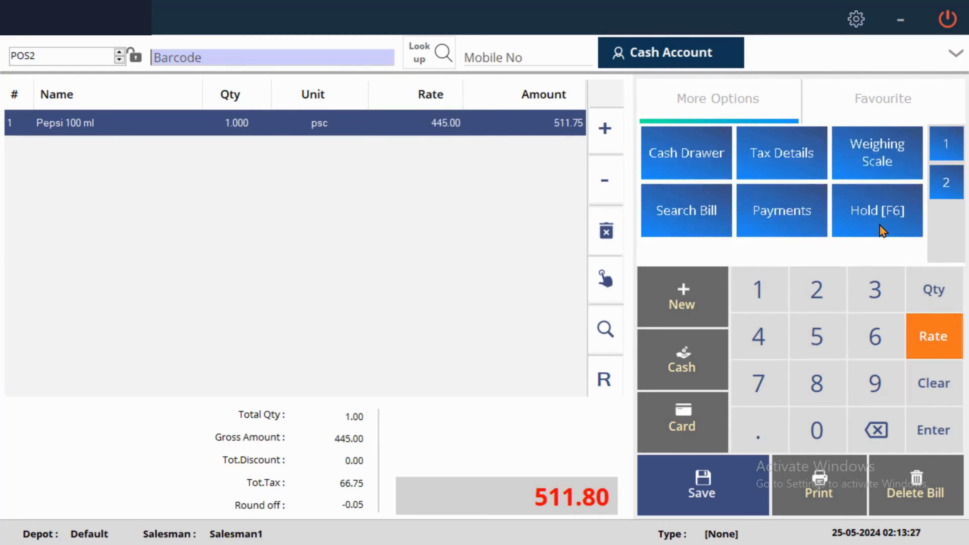
Step: Put the 511.80 Pepsi bill on hold
click(882, 231)
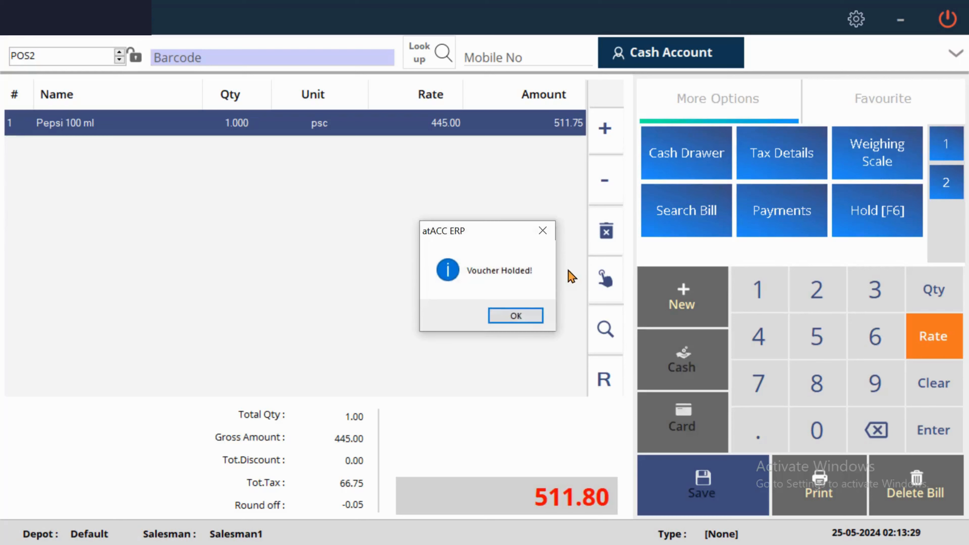
click(532, 316)
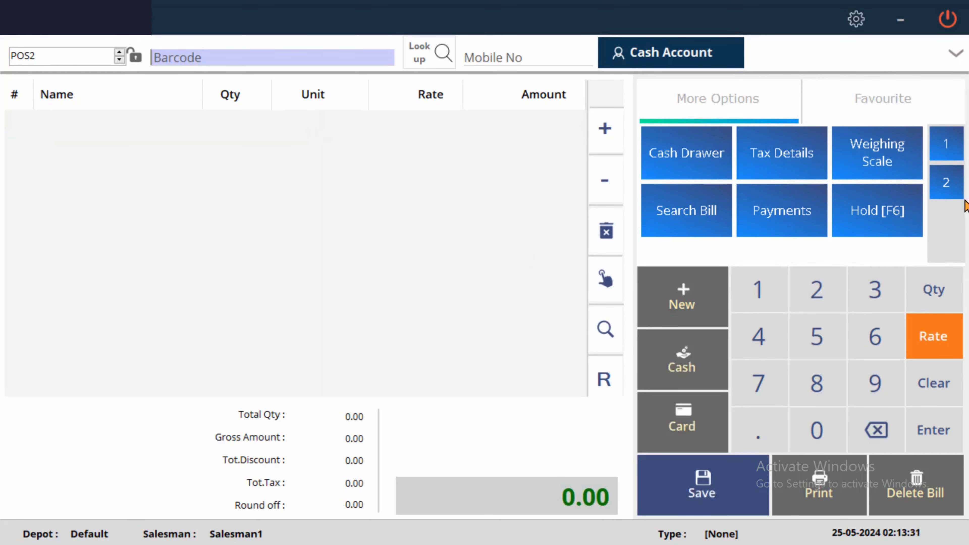
click(946, 183)
Step: Retrieve held bill HLD1 and check Pepsi 100 ml's rates in the Price Checker
click(676, 155)
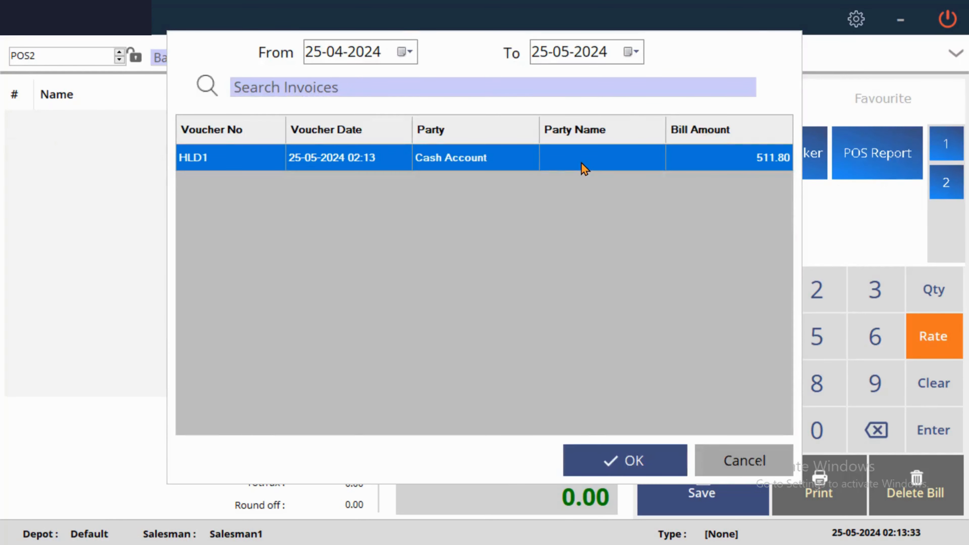
double_click(584, 164)
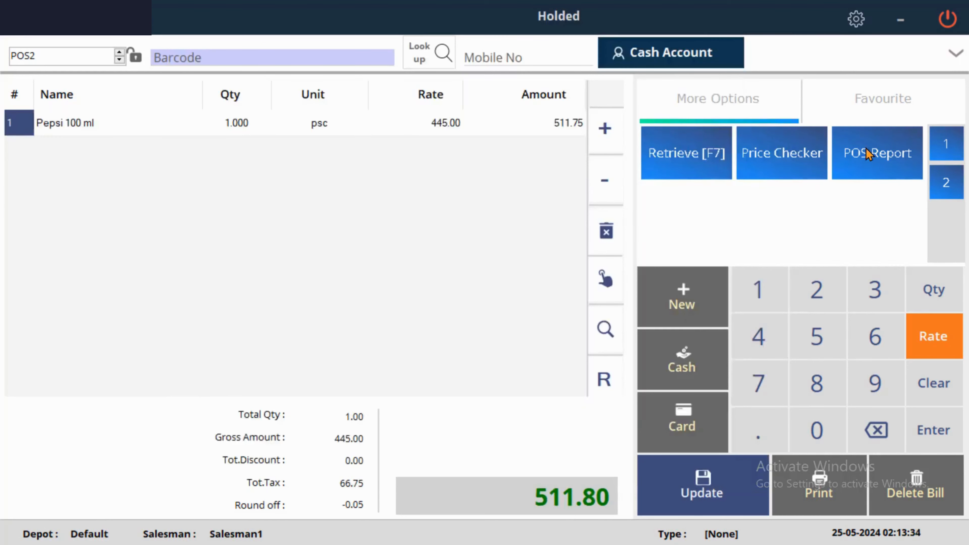
click(802, 155)
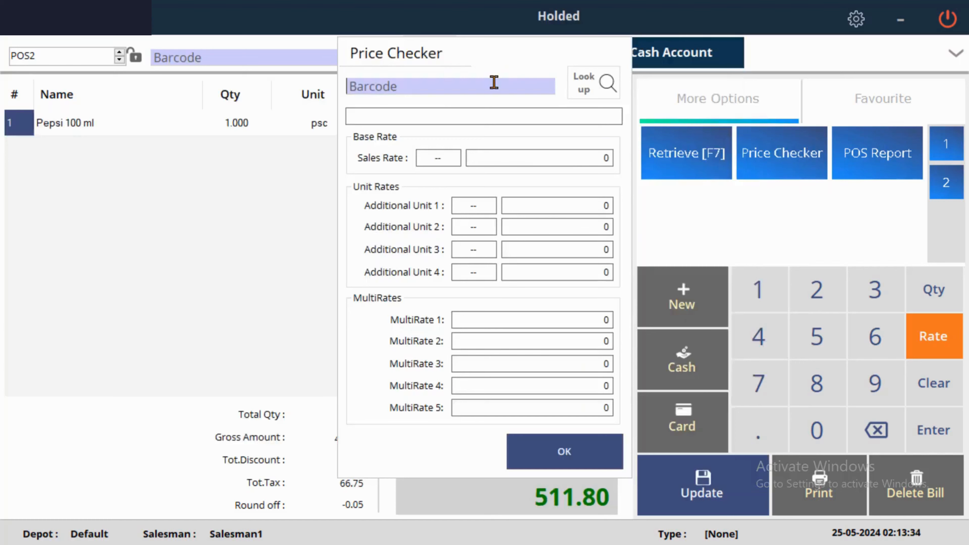
click(606, 85)
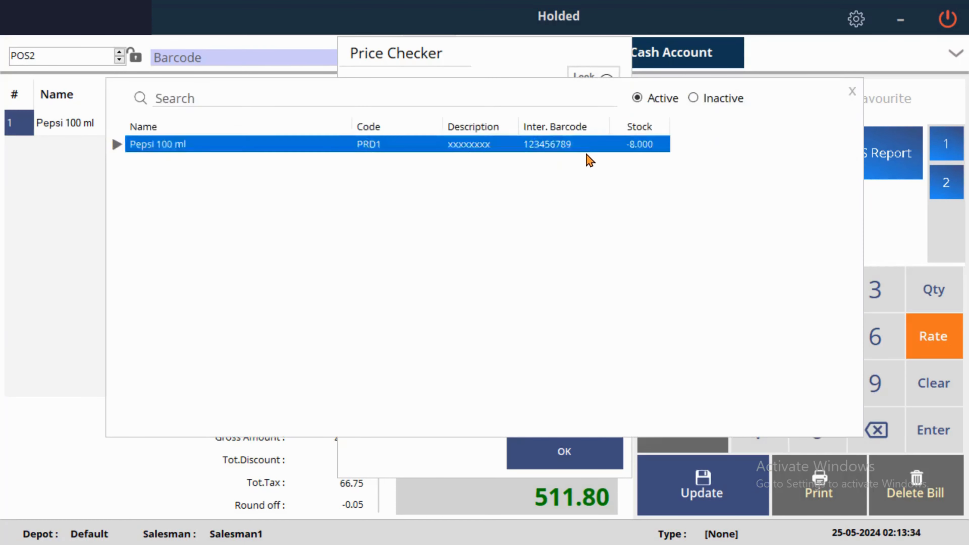
double_click(587, 149)
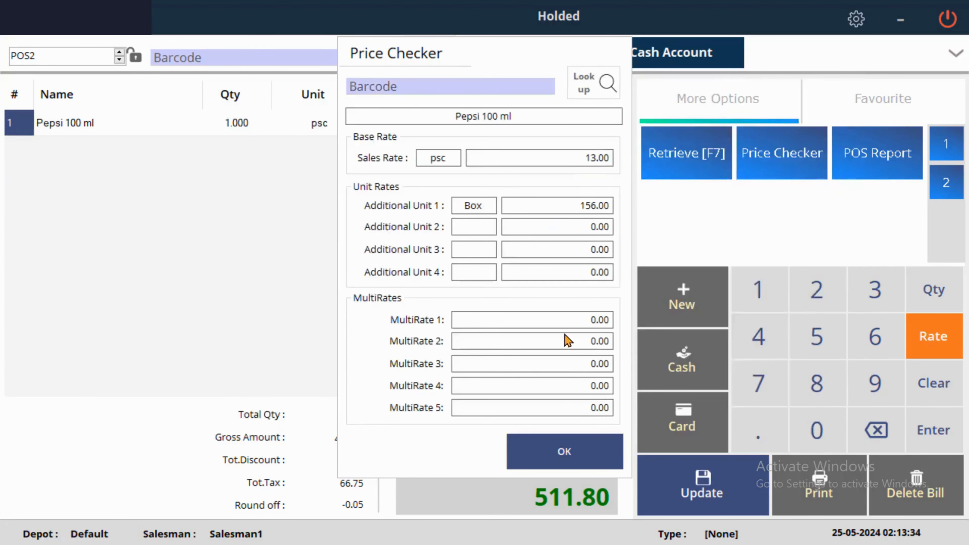
click(538, 441)
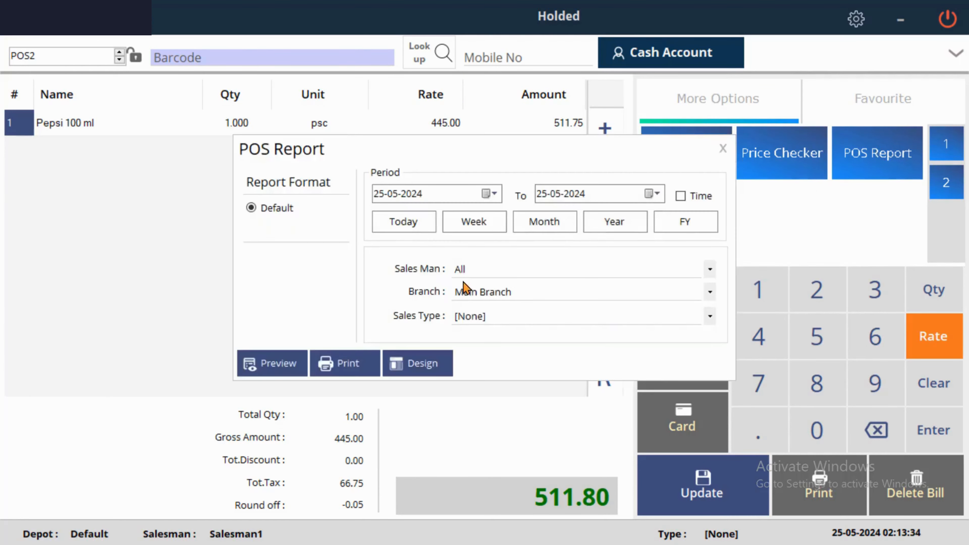
Step: Filter the POS report to Salesman1 and Main Branch
click(491, 275)
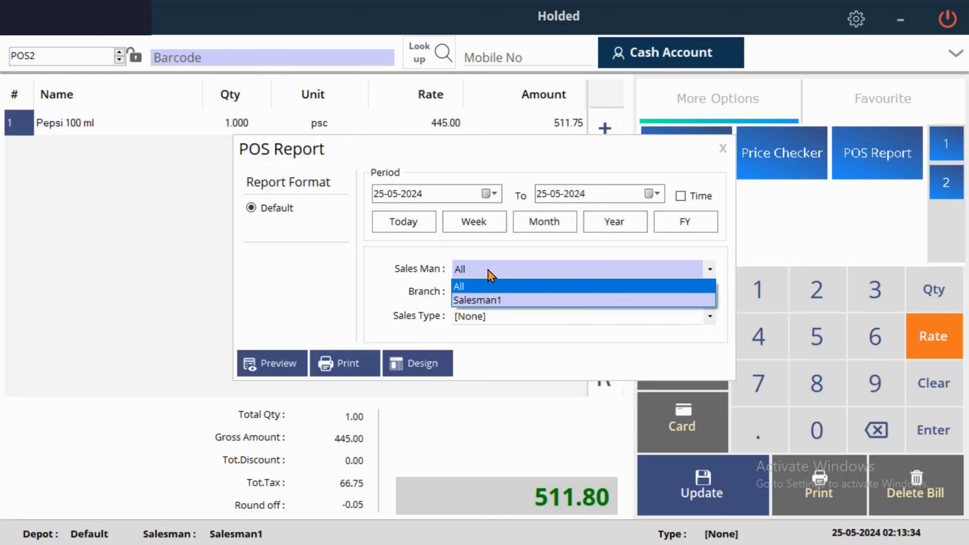
click(503, 301)
click(510, 293)
click(510, 305)
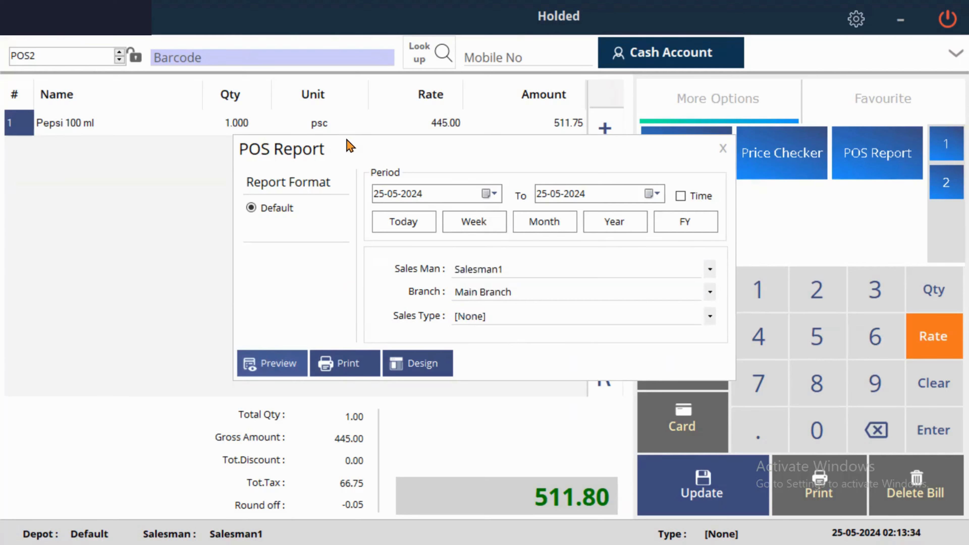
scroll(378, 304, down, 5)
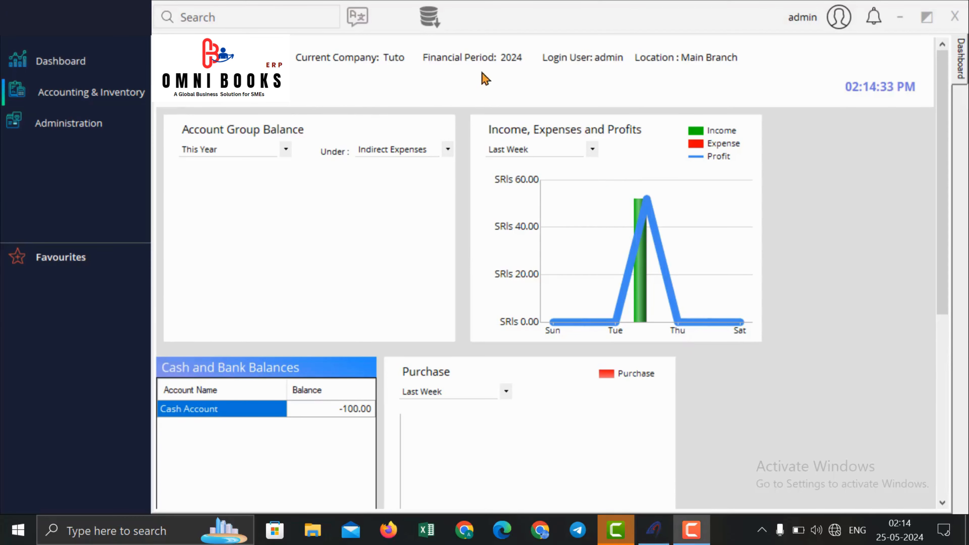
Step: Go to Accounting & Inventory > Transactions > Vouchers from the dashboard
click(88, 93)
mouse_move(244, 119)
mouse_move(369, 130)
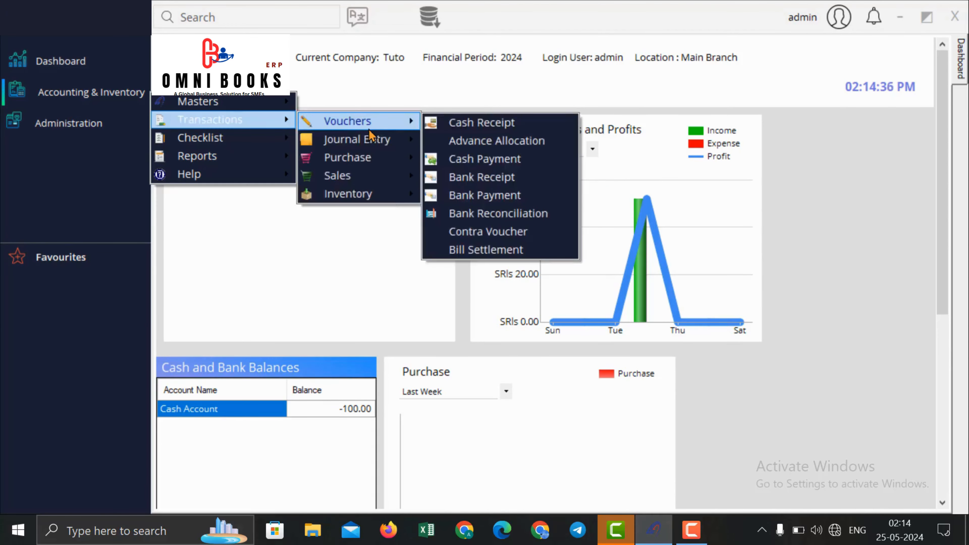
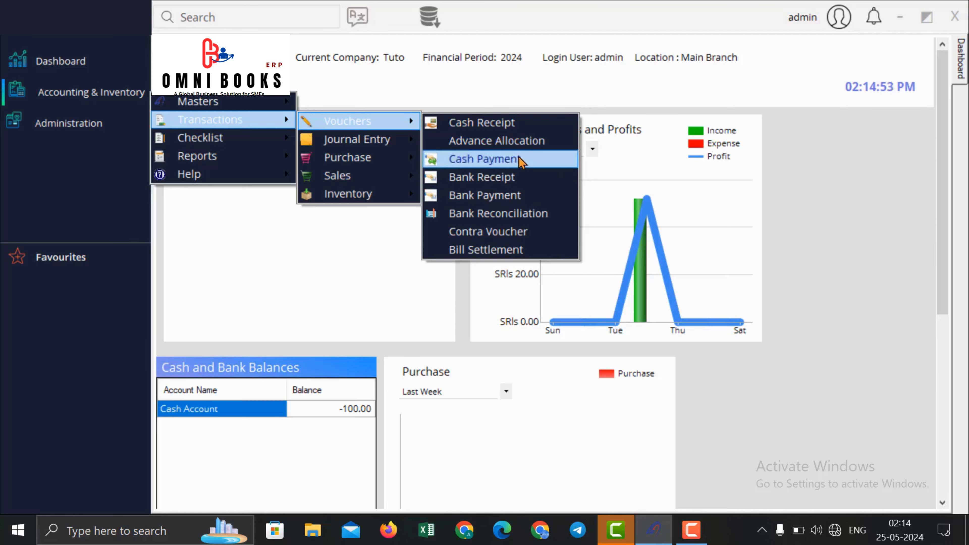
Step: From the Cash Receipt voucher, create and save a new cashier named Cahier1
click(522, 123)
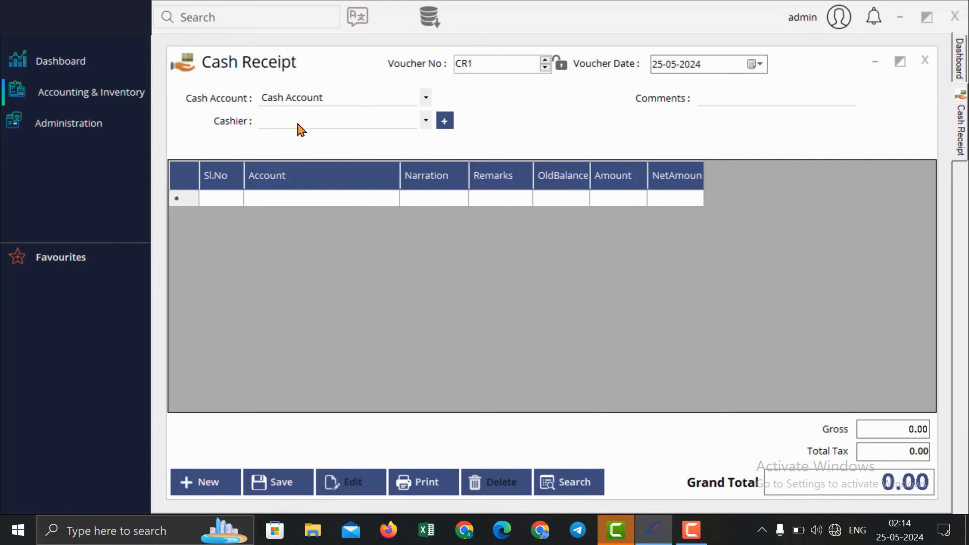
click(303, 120)
click(318, 71)
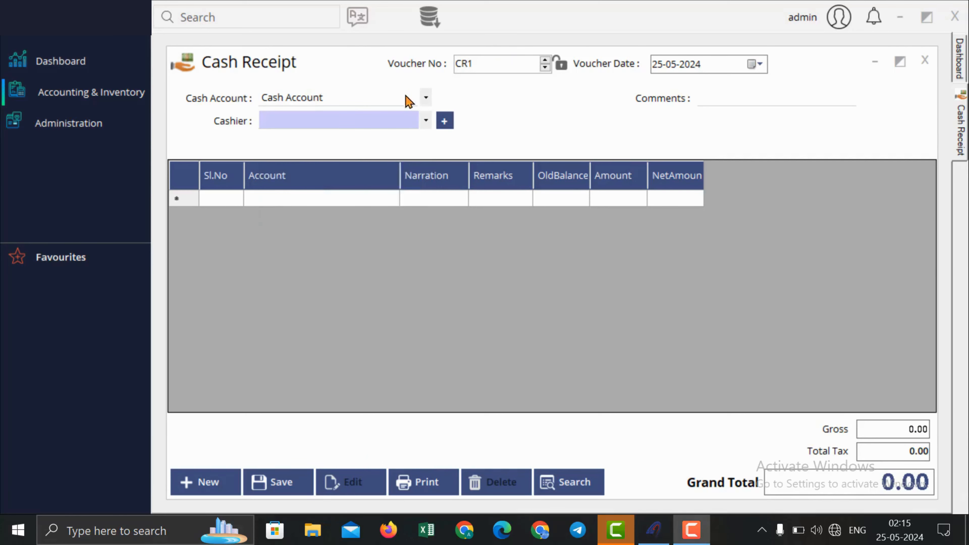
click(443, 121)
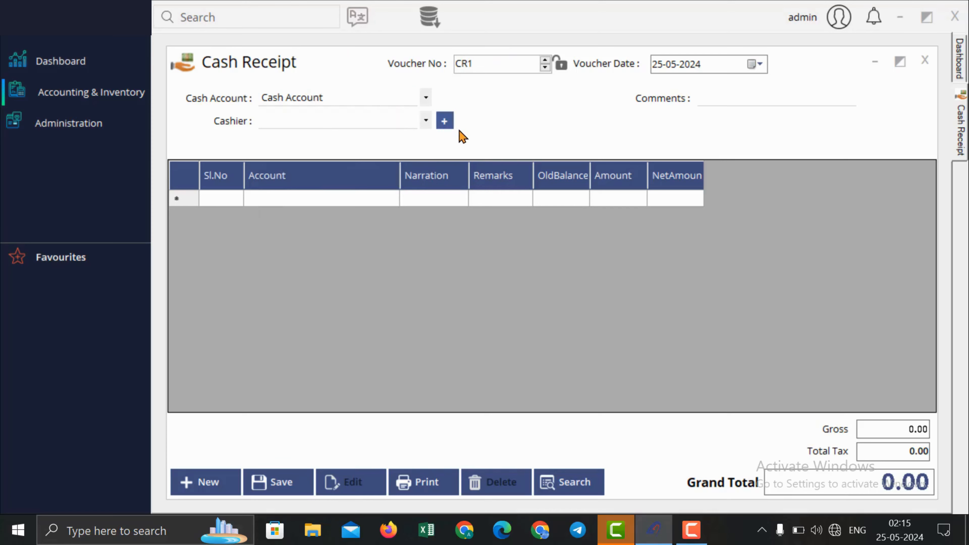
text(C)
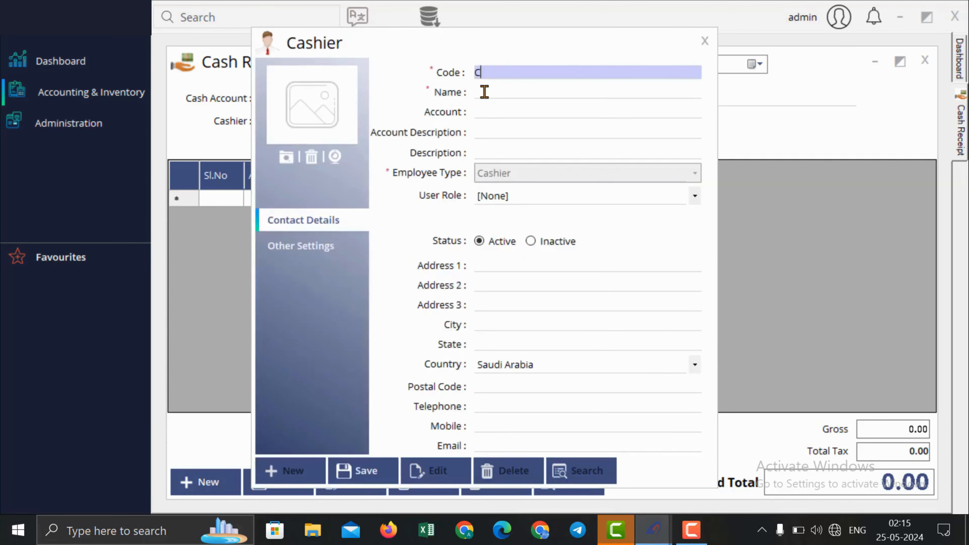
click(491, 92)
text(Cah)
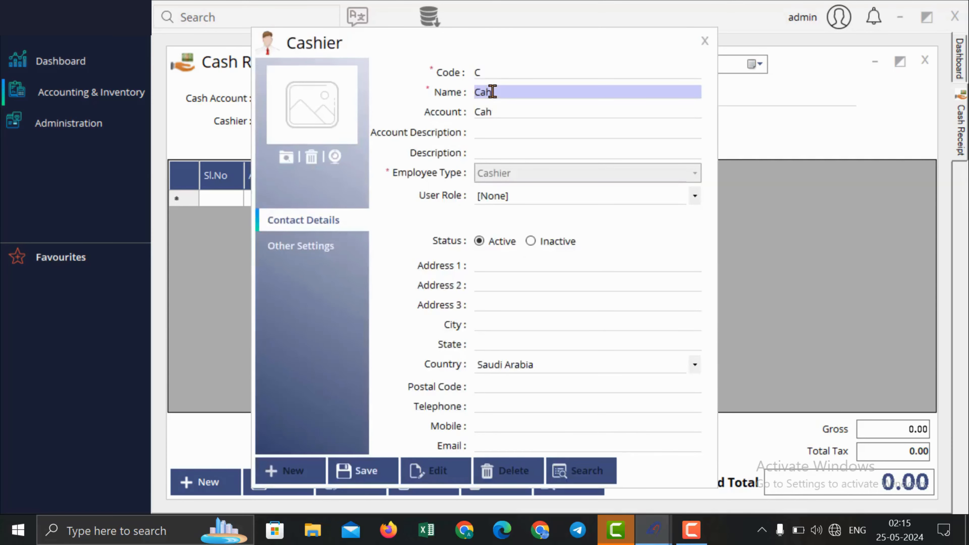
text(ier1)
click(364, 471)
click(514, 315)
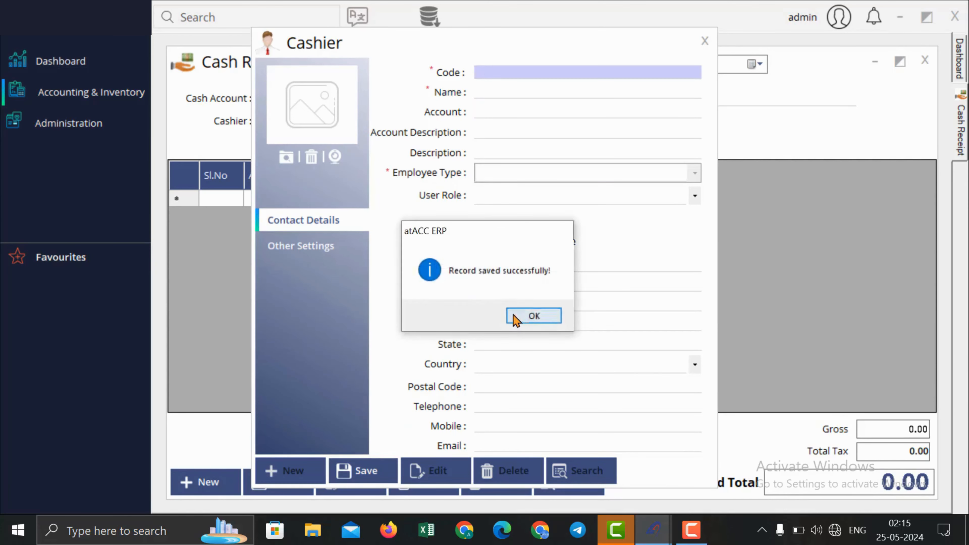
click(705, 41)
Step: Start a fresh cash receipt voucher and set its cashier to Cahier1
click(218, 486)
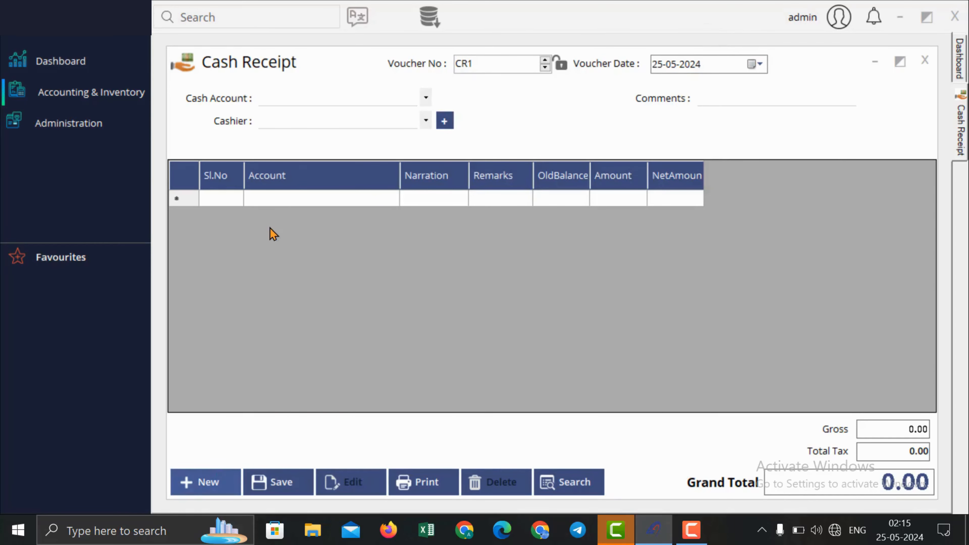
click(303, 114)
click(302, 135)
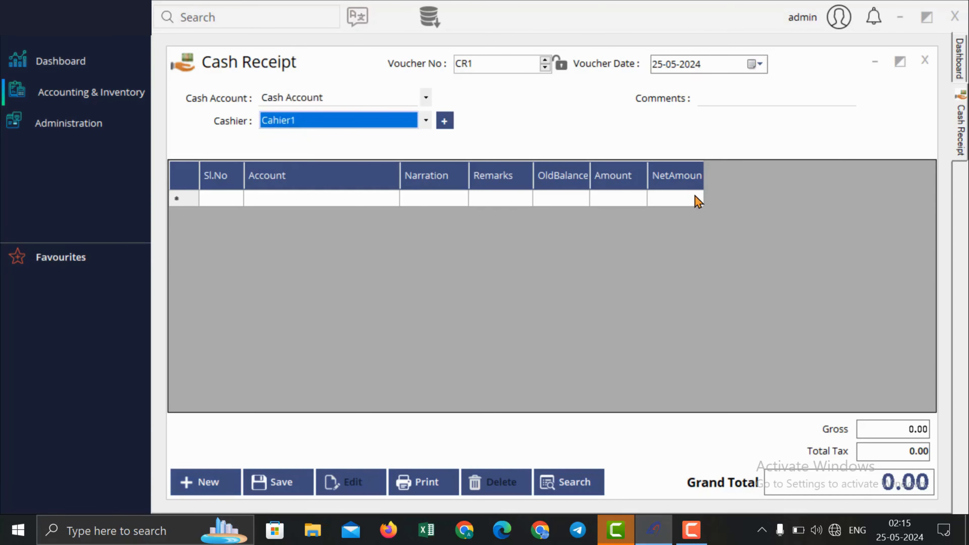
click(77, 123)
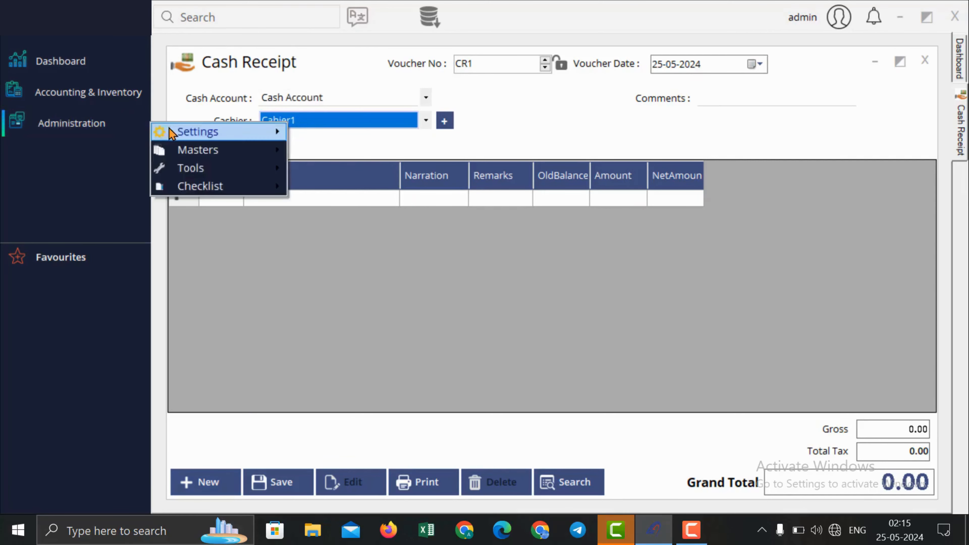
Step: Search General module settings for 'bil' and confirm row 102 Bill wise Allocation is enabled
mouse_move(275, 132)
click(341, 146)
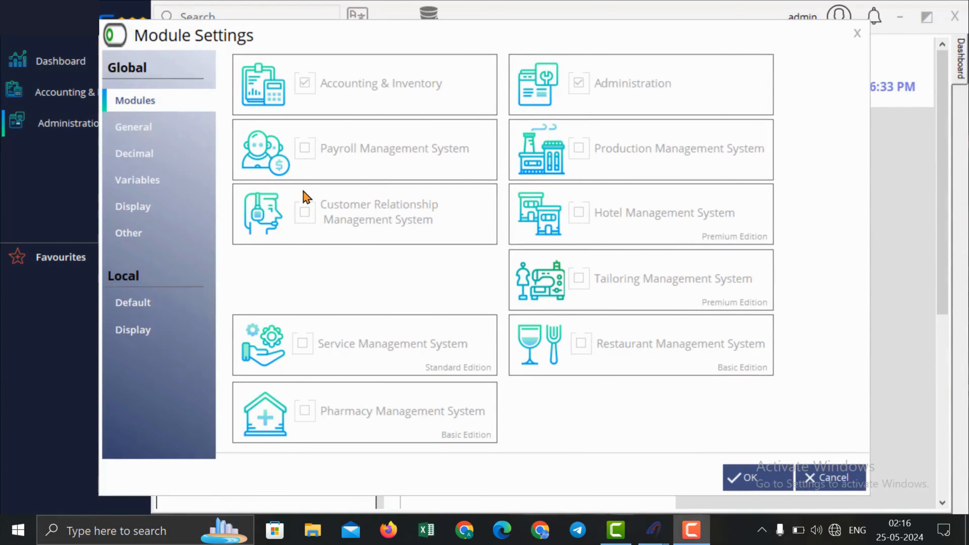
click(154, 127)
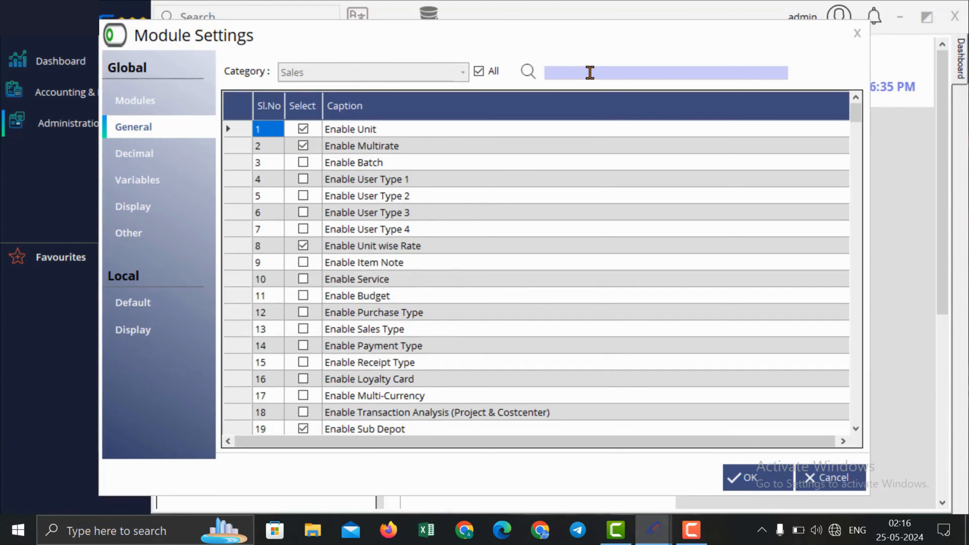
text(bil)
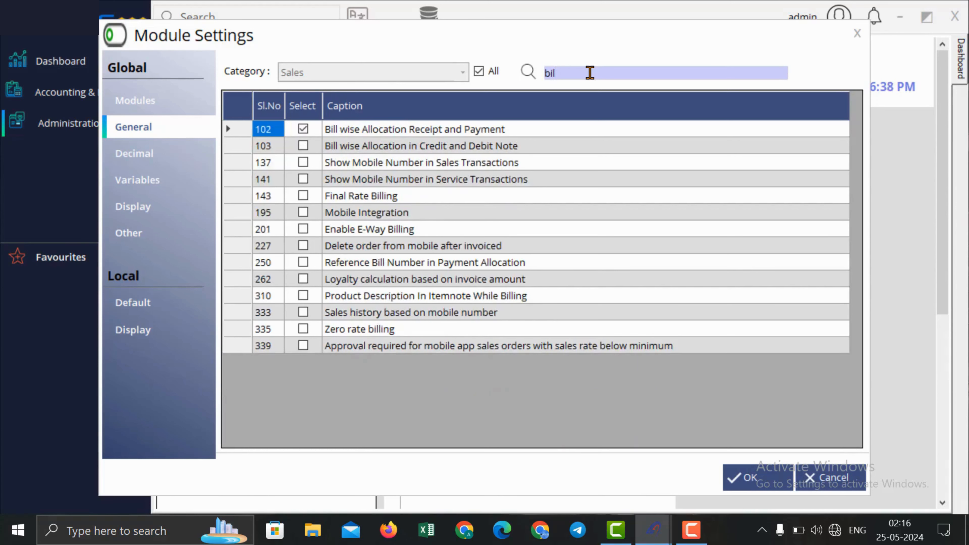
click(457, 132)
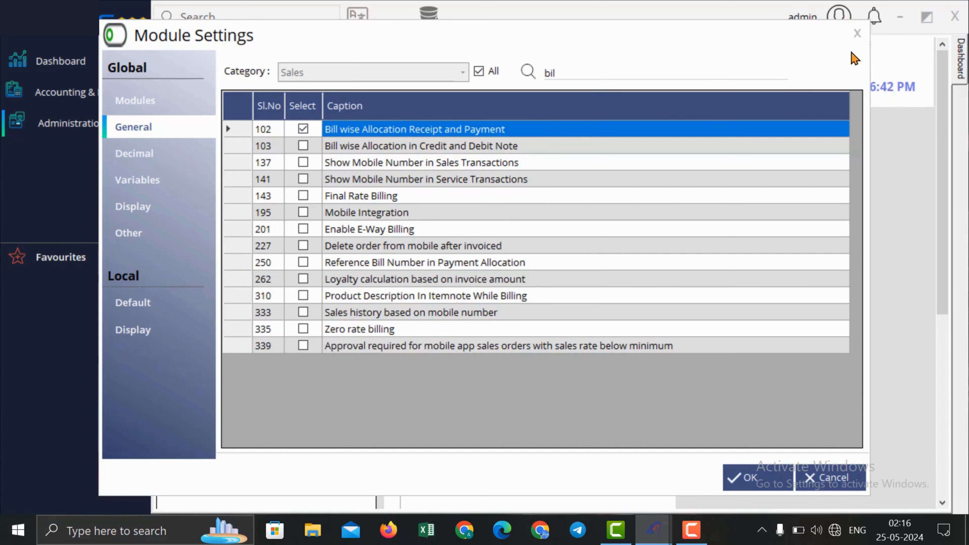
click(858, 33)
click(94, 100)
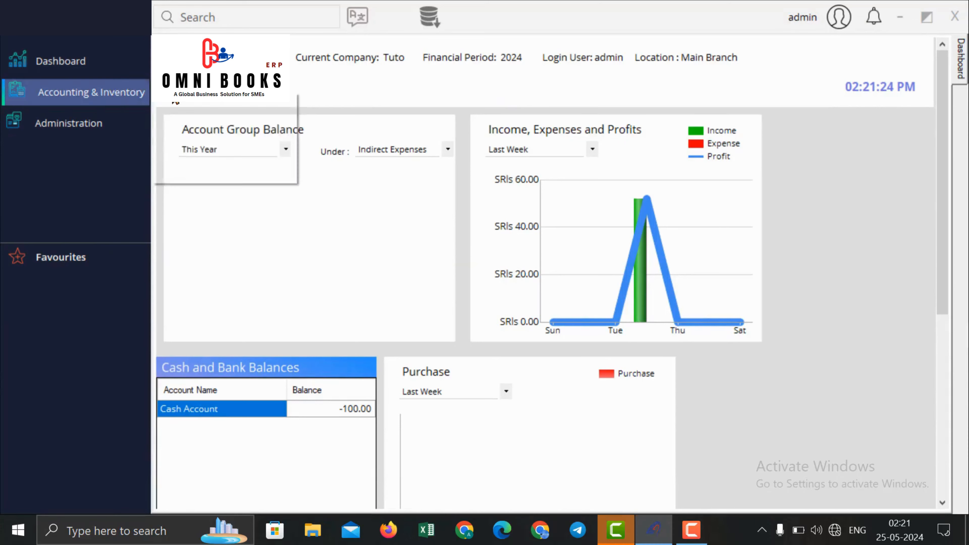
Step: Start a Cash Payment voucher with cashier Cahier1, paying Supplier1
click(120, 93)
mouse_move(220, 129)
mouse_move(353, 125)
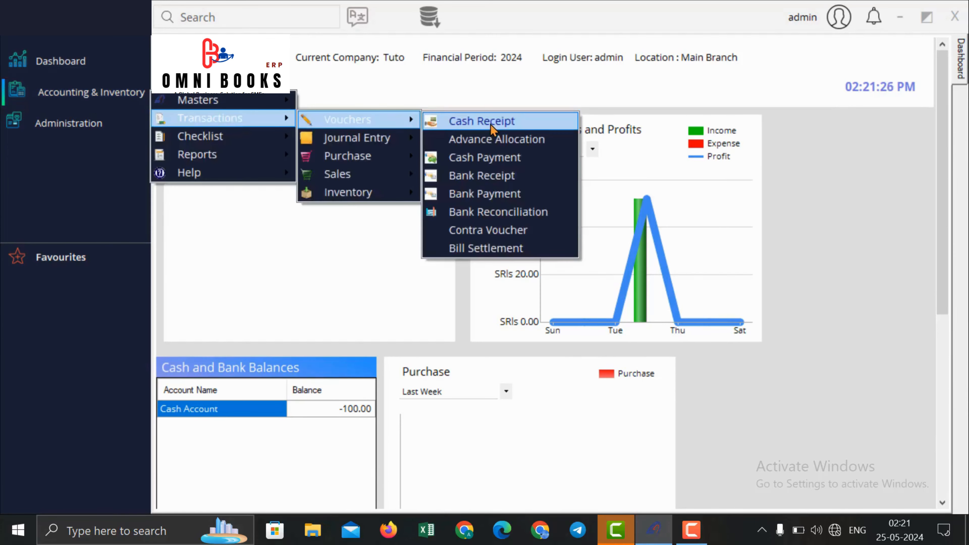
click(502, 157)
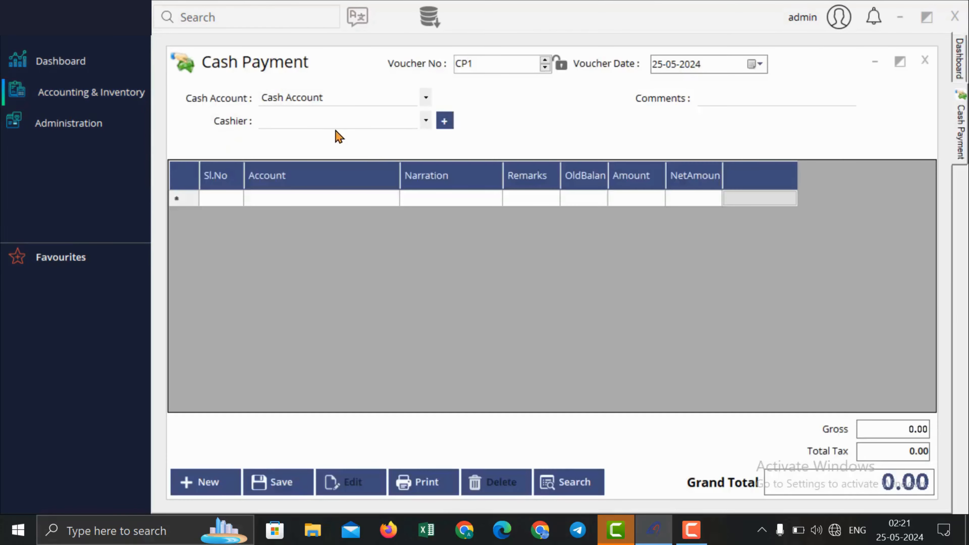
click(328, 141)
click(338, 198)
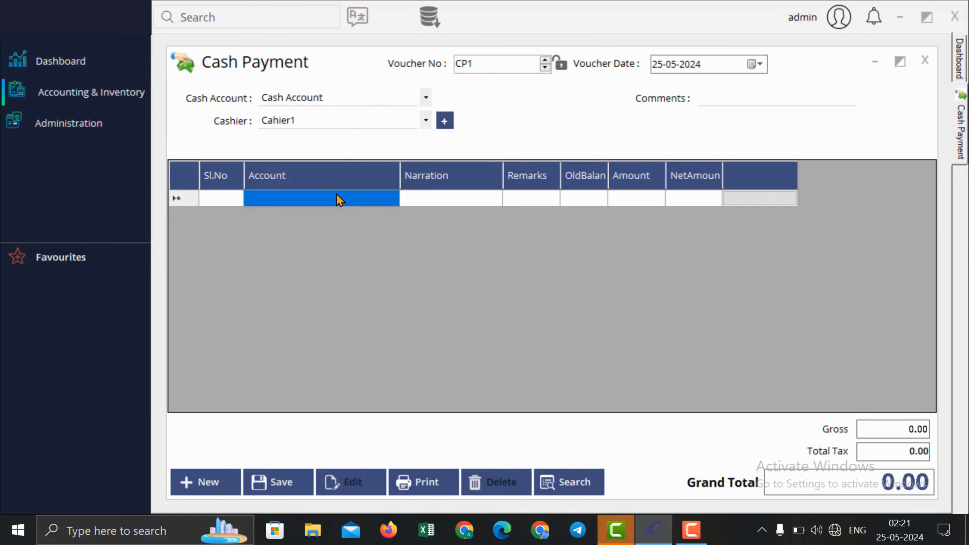
text(s)
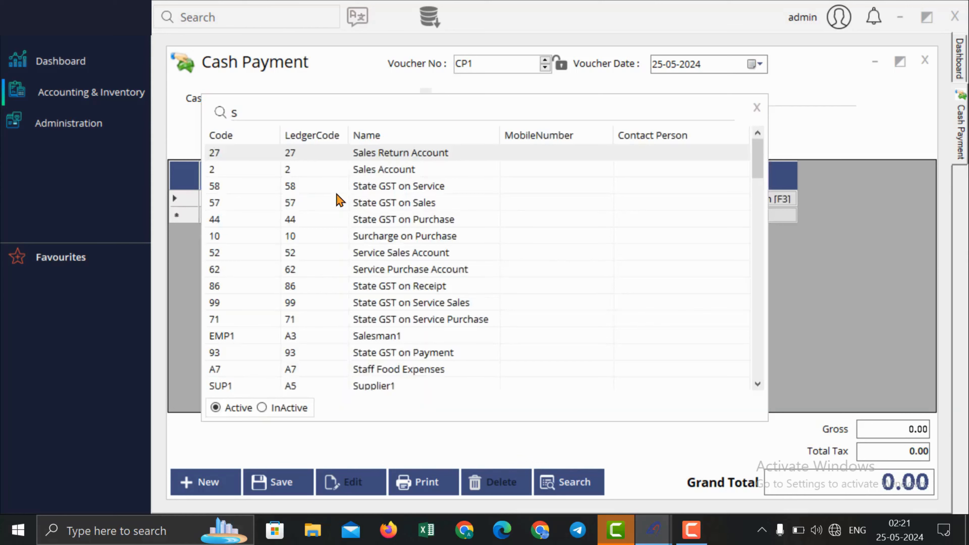
text(upp)
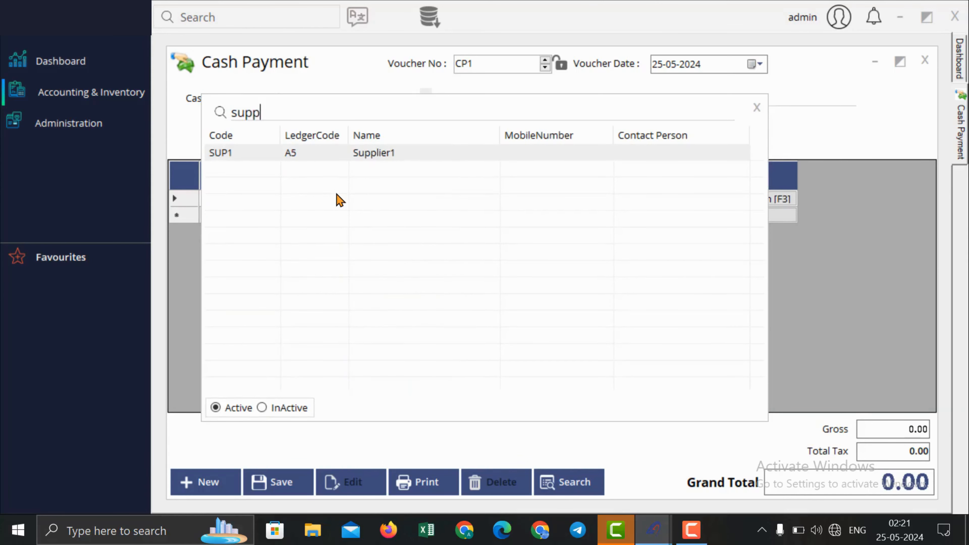
key(Return)
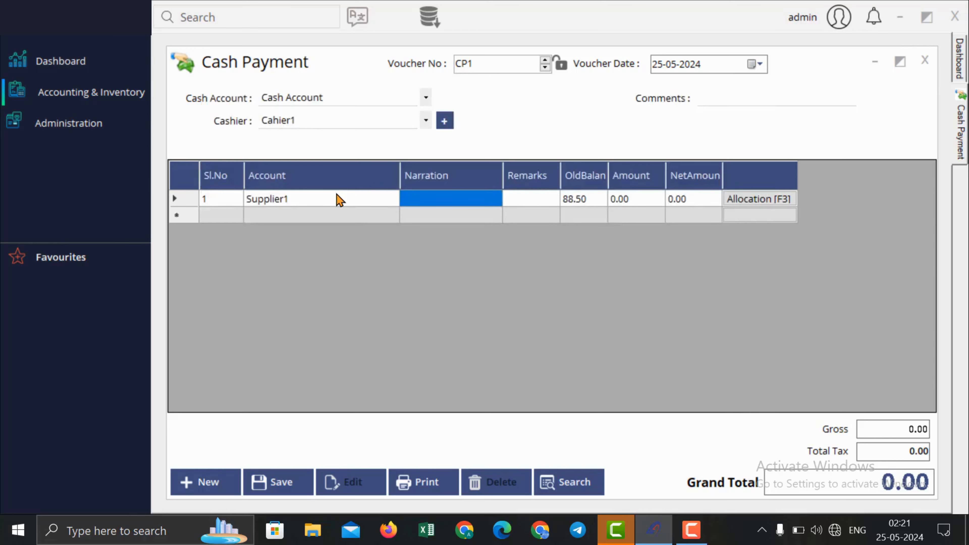
Step: Allocate 11.50 against bill PI2 and save cash payment CP1
click(782, 202)
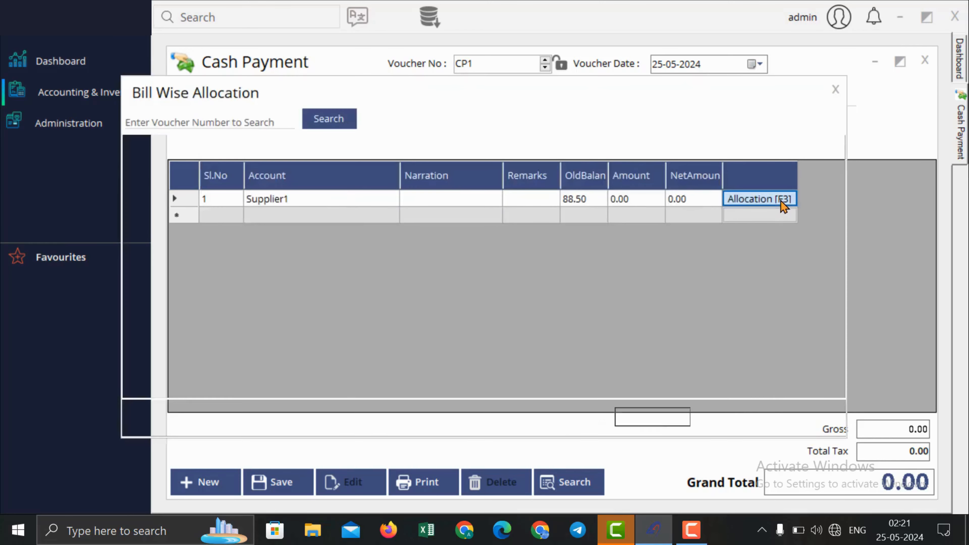
click(813, 174)
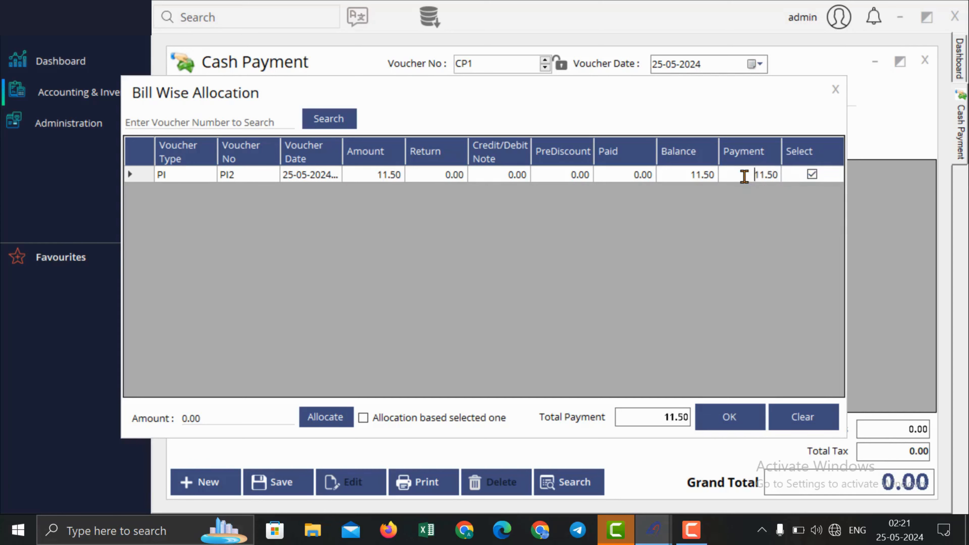
click(770, 174)
click(812, 175)
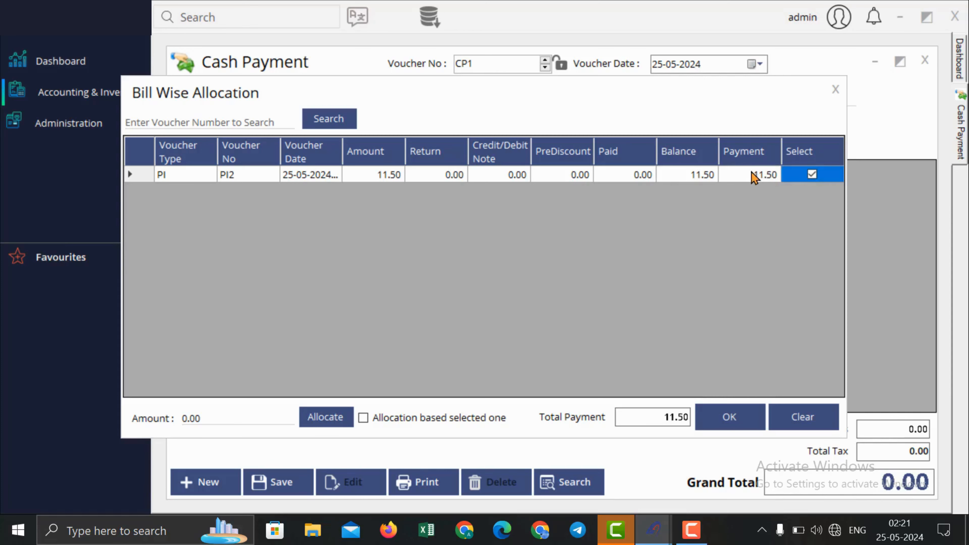
click(743, 419)
click(267, 493)
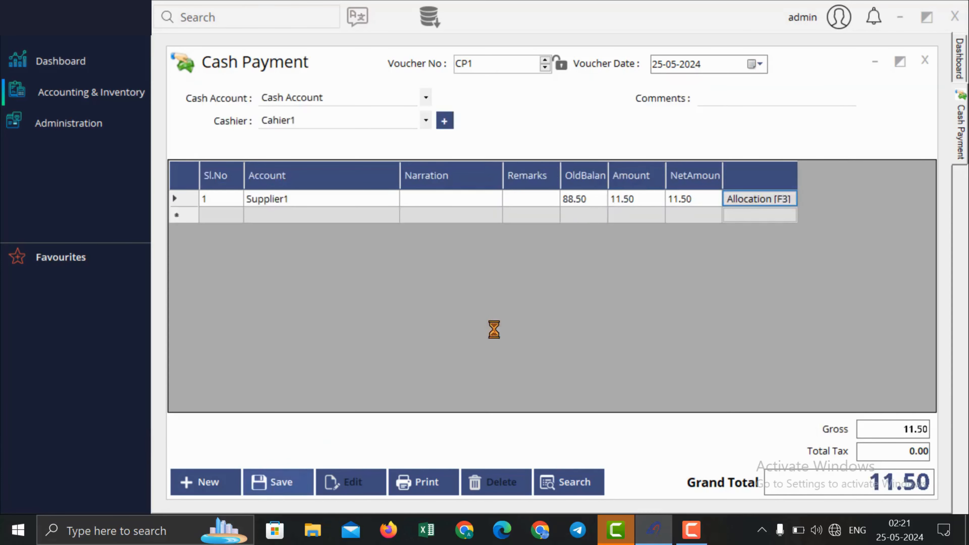
click(537, 319)
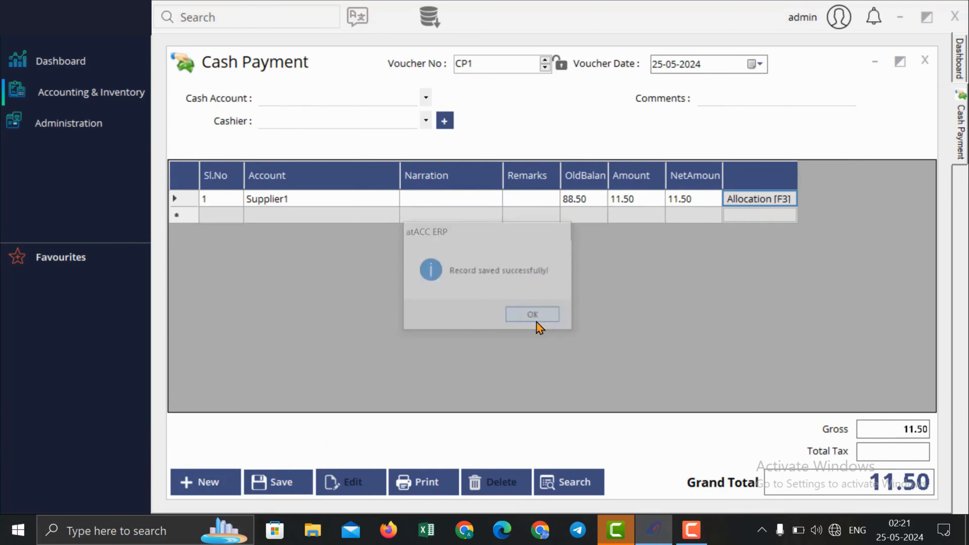
click(927, 59)
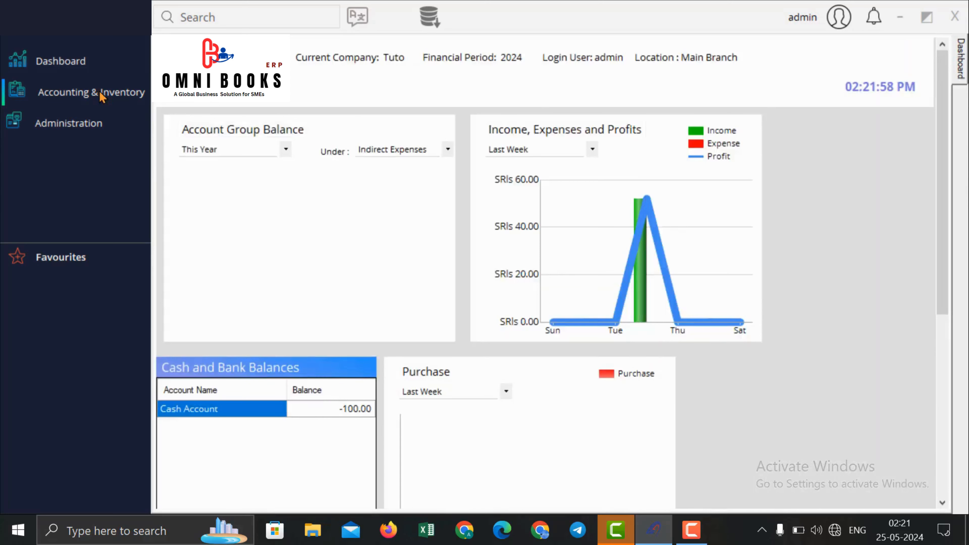
Step: Start a Bank Receipt voucher with cashier Cahier1, receiving from Customer1
click(95, 94)
mouse_move(184, 119)
mouse_move(348, 123)
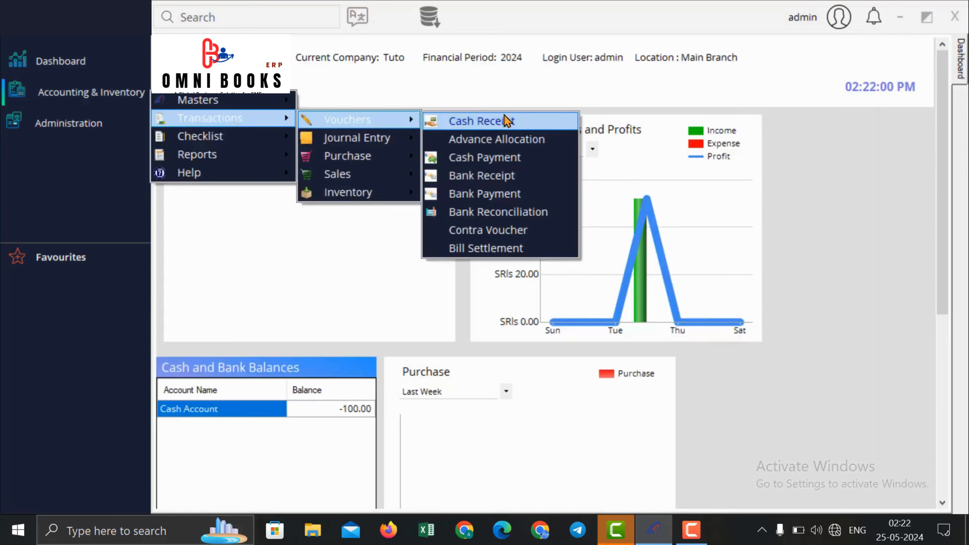
click(512, 182)
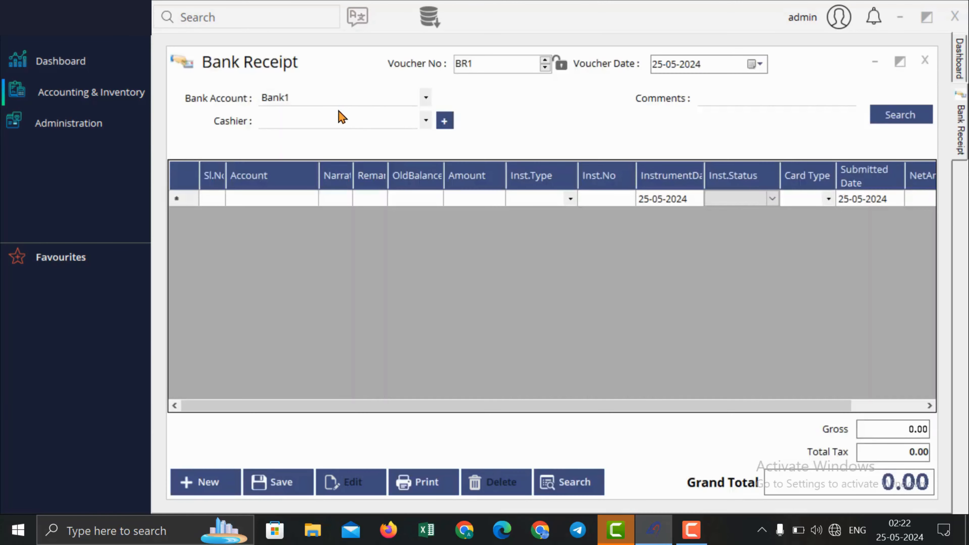
click(336, 120)
click(328, 141)
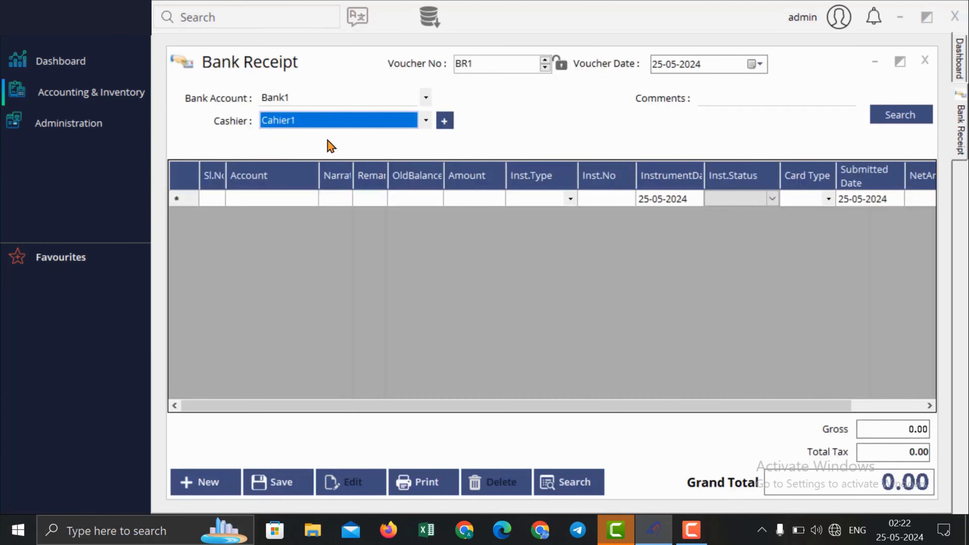
click(281, 197)
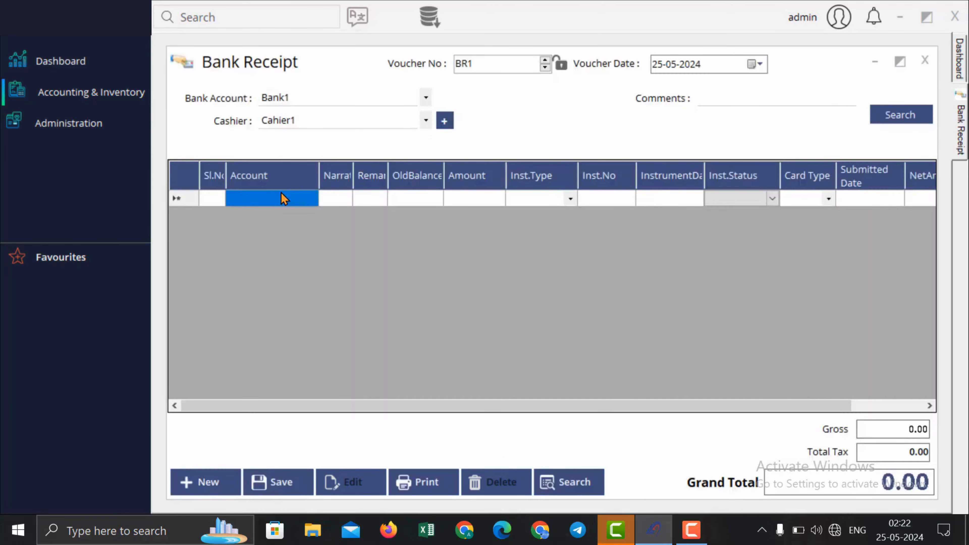
click(284, 198)
text(cu)
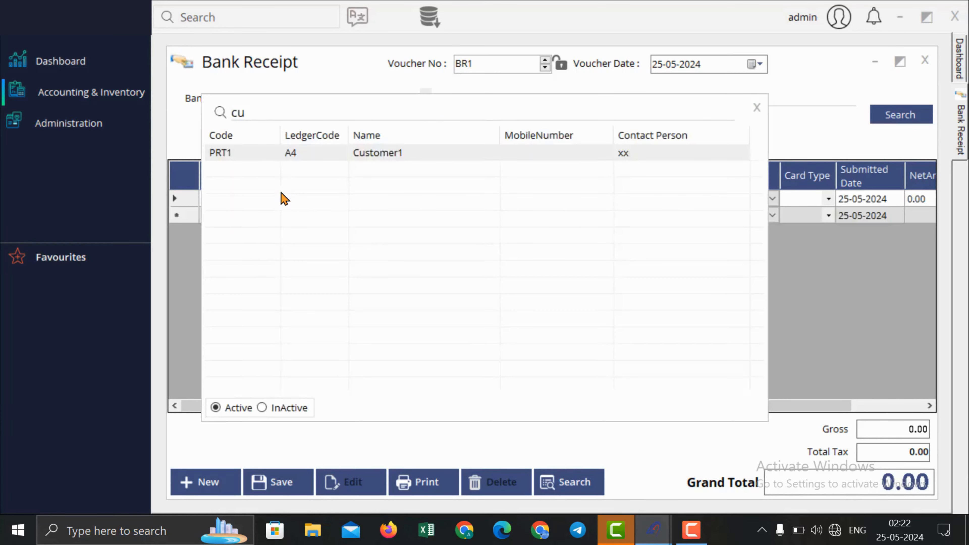
key(Return)
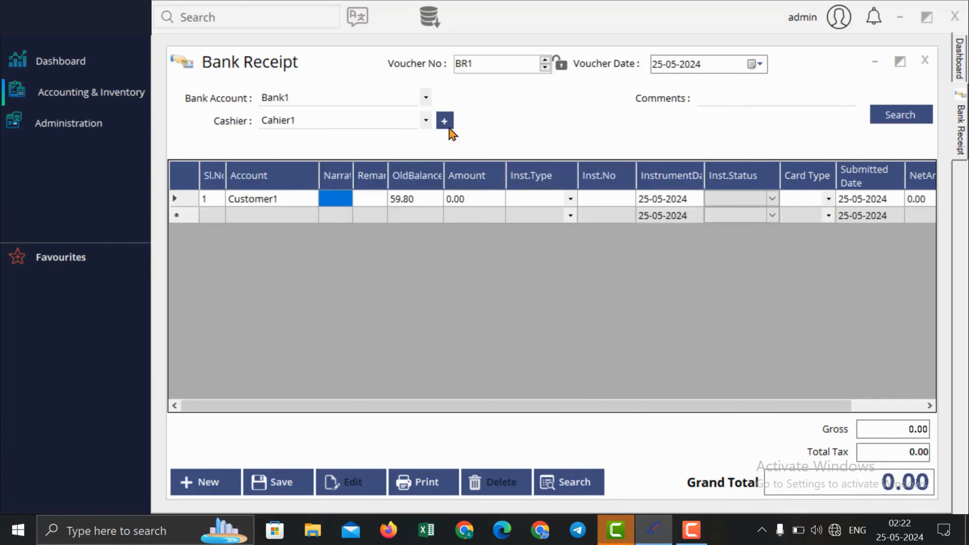
Step: Allocate the full 59.80 balance to sales invoice SI1 in Bill Wise Allocation
drag(721, 406, 901, 406)
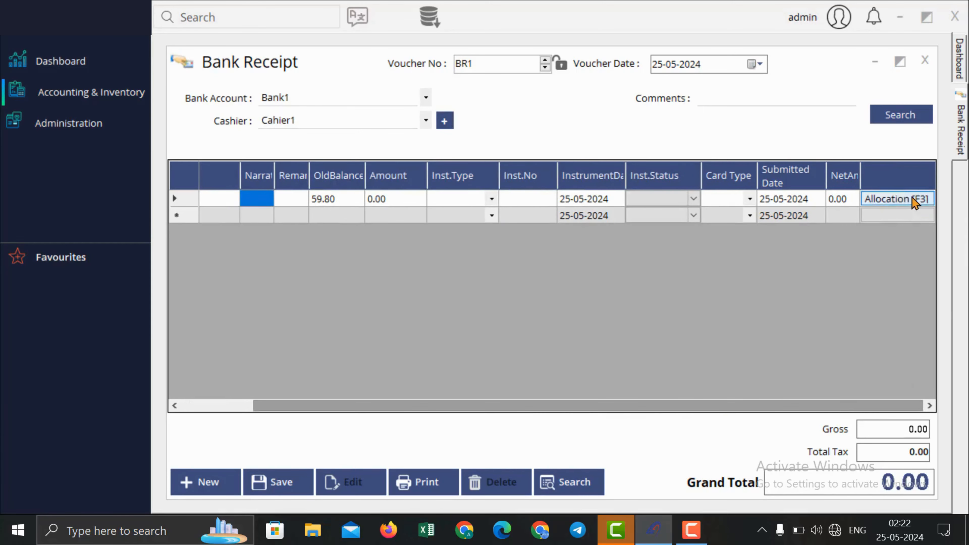
click(887, 200)
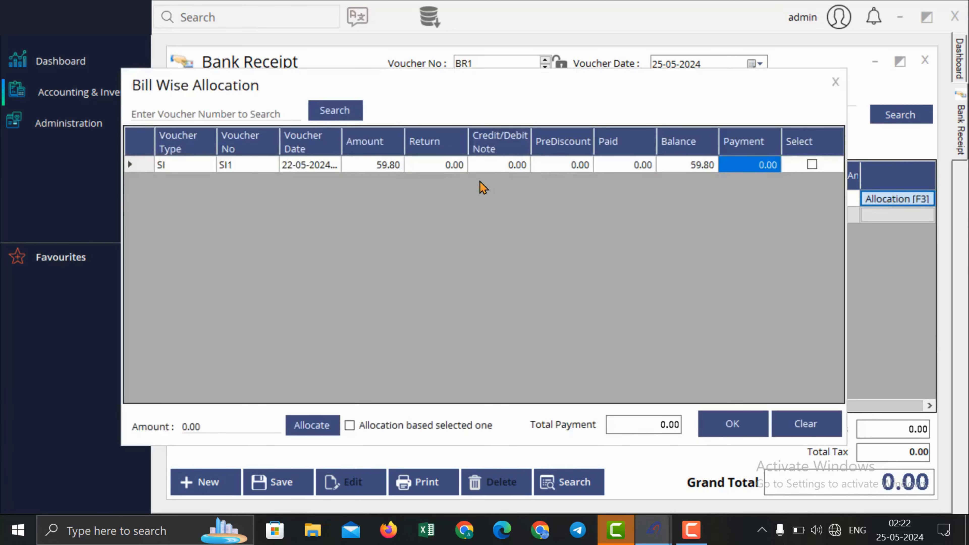
click(812, 165)
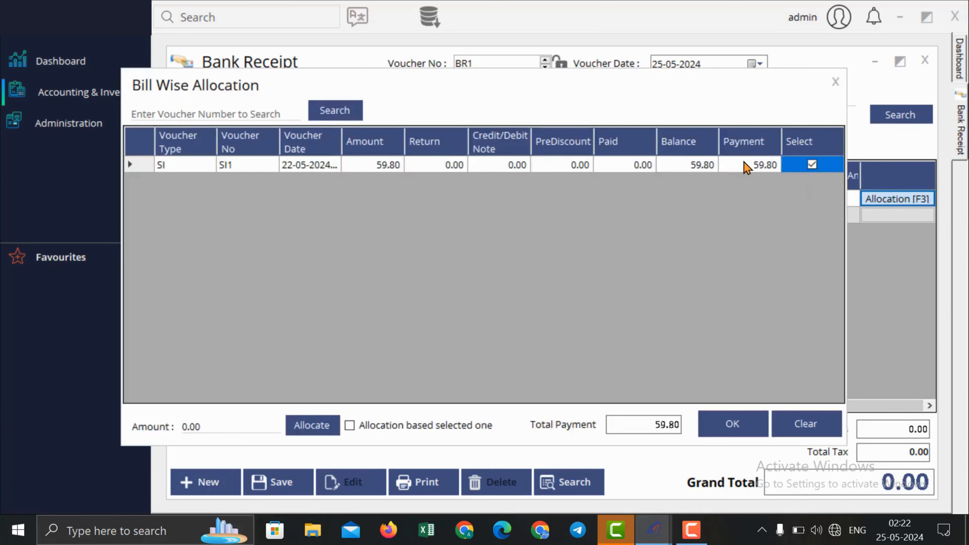
click(835, 81)
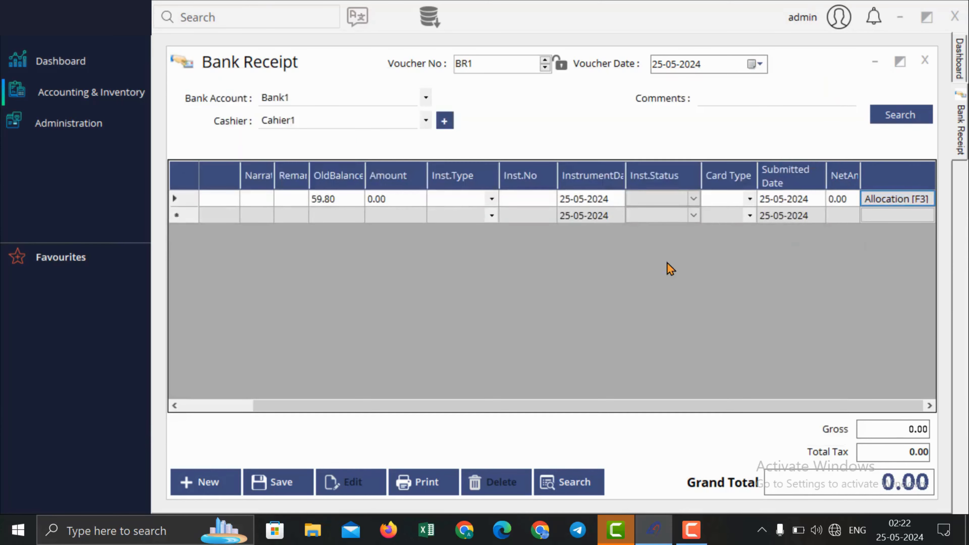
click(403, 200)
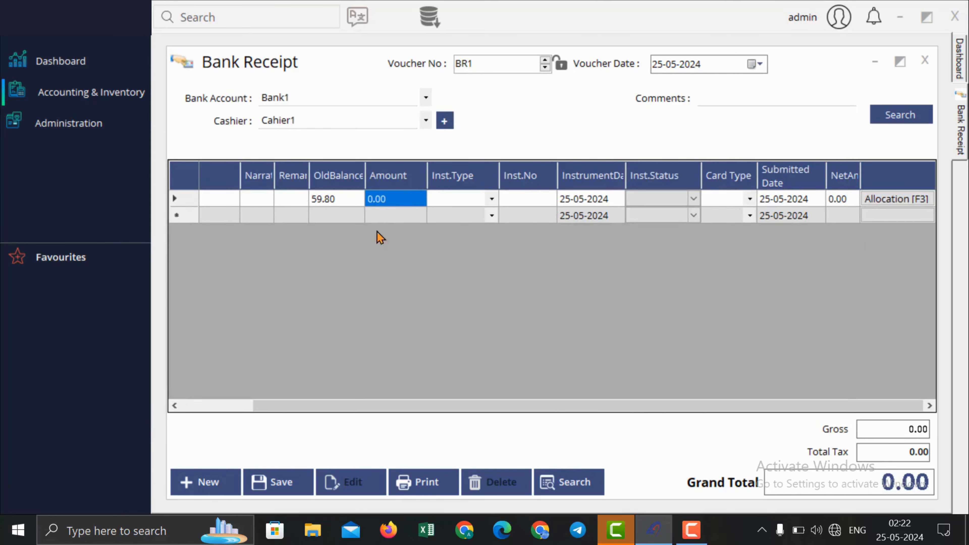
Step: Reapply the SI1 allocation so the receipt line amount fills with 59.80
drag(683, 406, 721, 393)
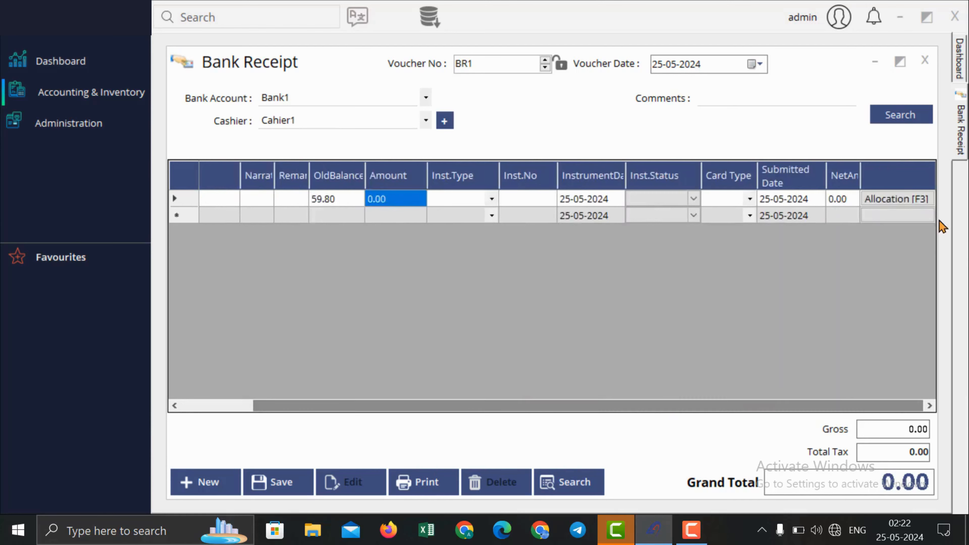
click(901, 195)
click(810, 165)
click(732, 423)
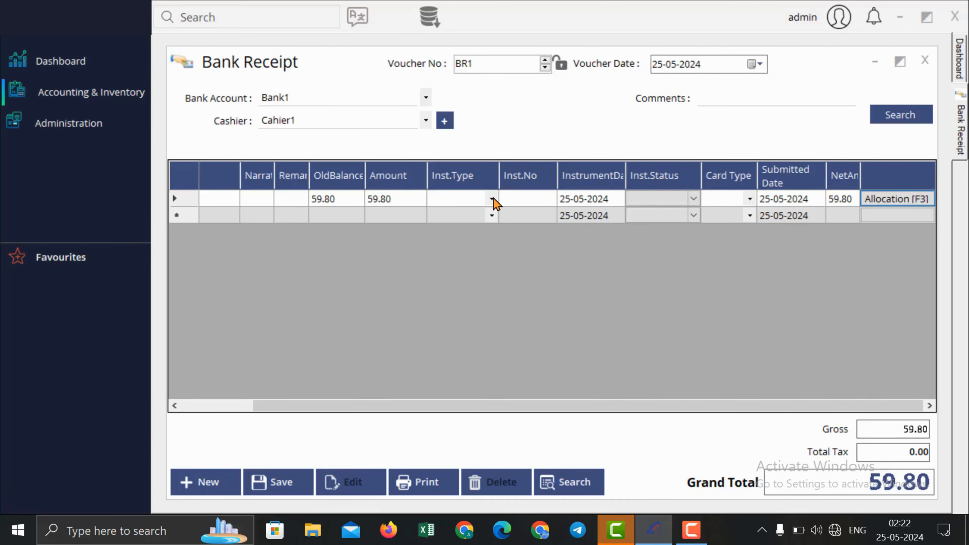
Step: Set the instrument to Cheque number 231214 dated 25-05-2024
click(493, 199)
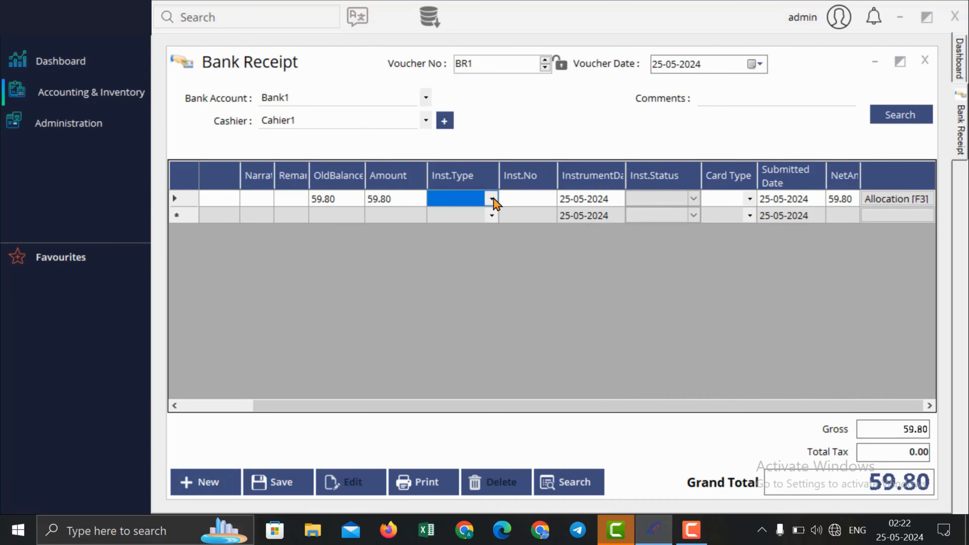
click(493, 199)
click(481, 218)
click(528, 204)
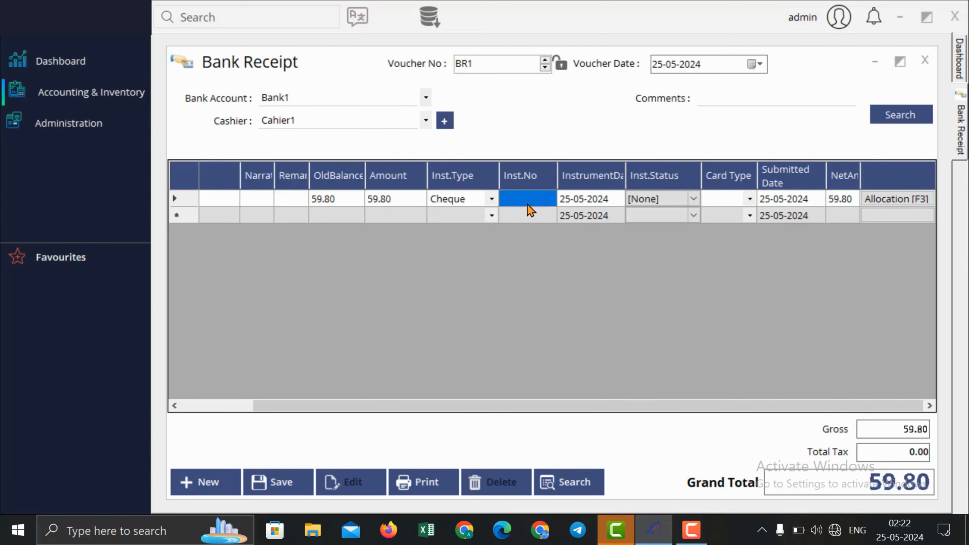
text(231)
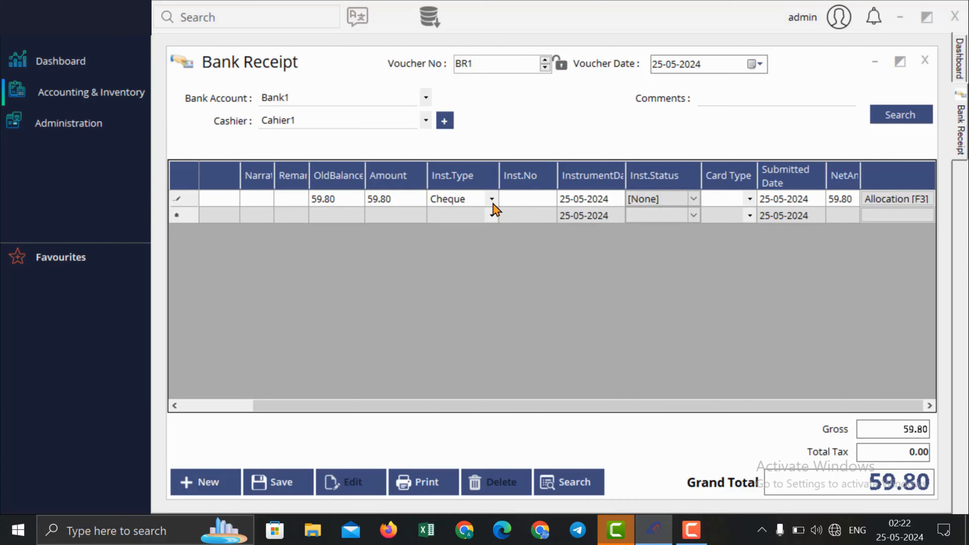
click(492, 200)
click(491, 200)
click(610, 203)
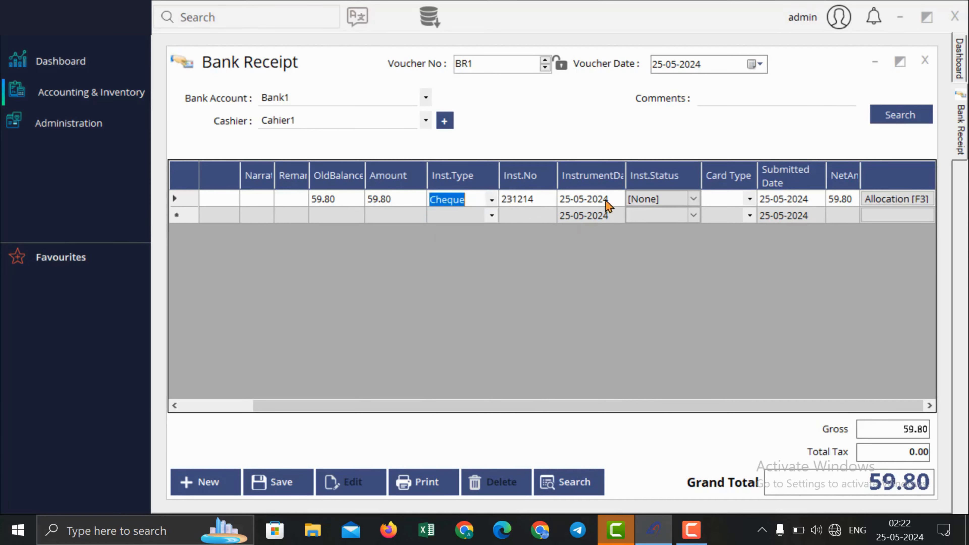
click(613, 204)
click(618, 201)
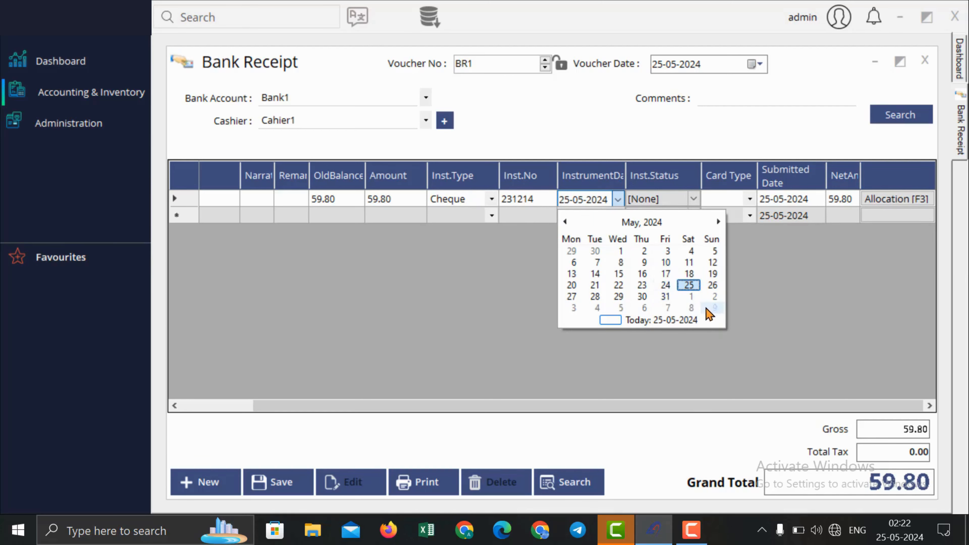
click(692, 286)
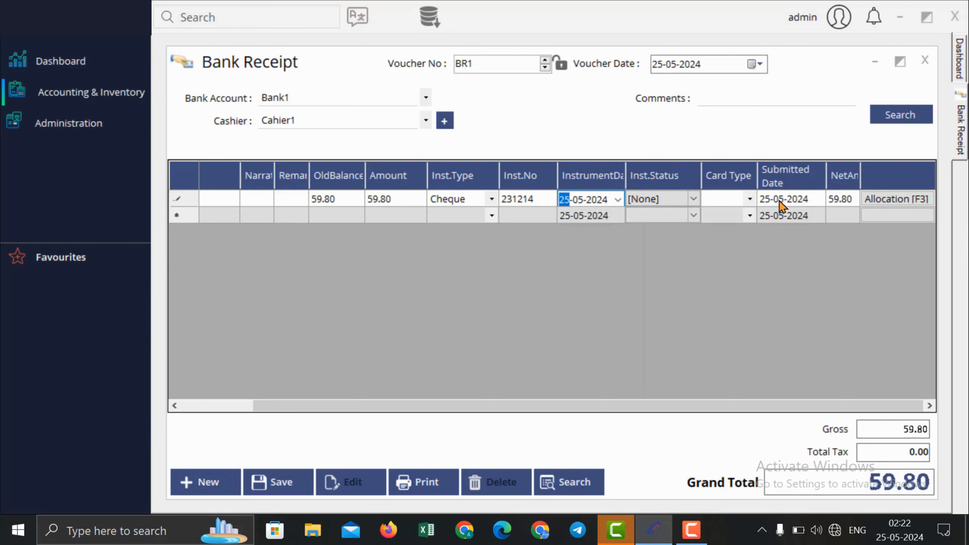
Step: Set the instrument status to Submitted and save bank receipt BR1
click(754, 201)
click(754, 201)
click(670, 190)
click(691, 198)
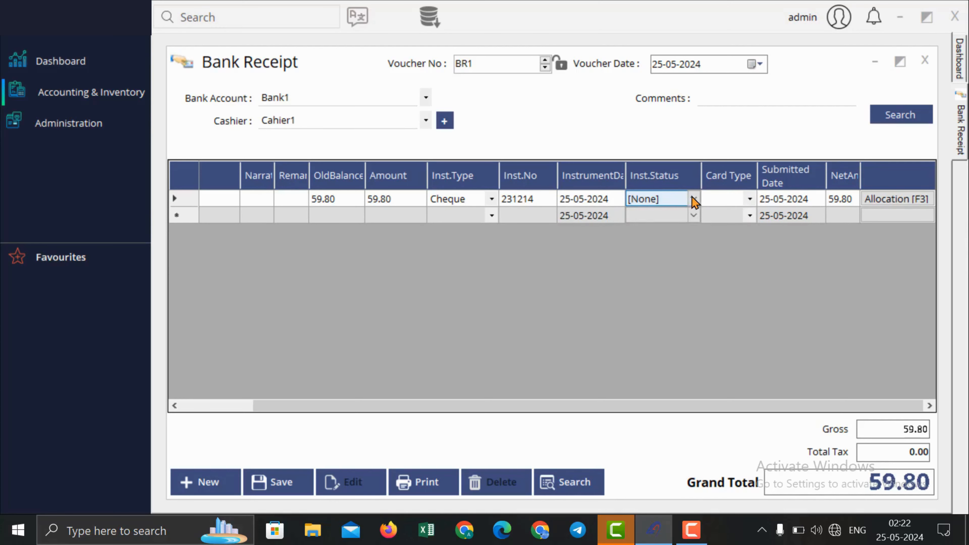
click(694, 200)
click(694, 199)
click(694, 199)
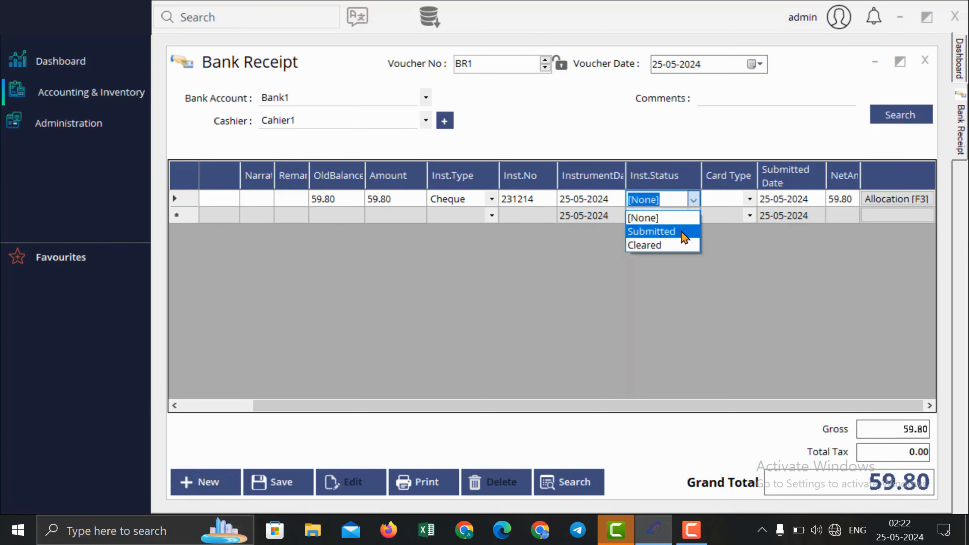
click(682, 232)
key(Tab)
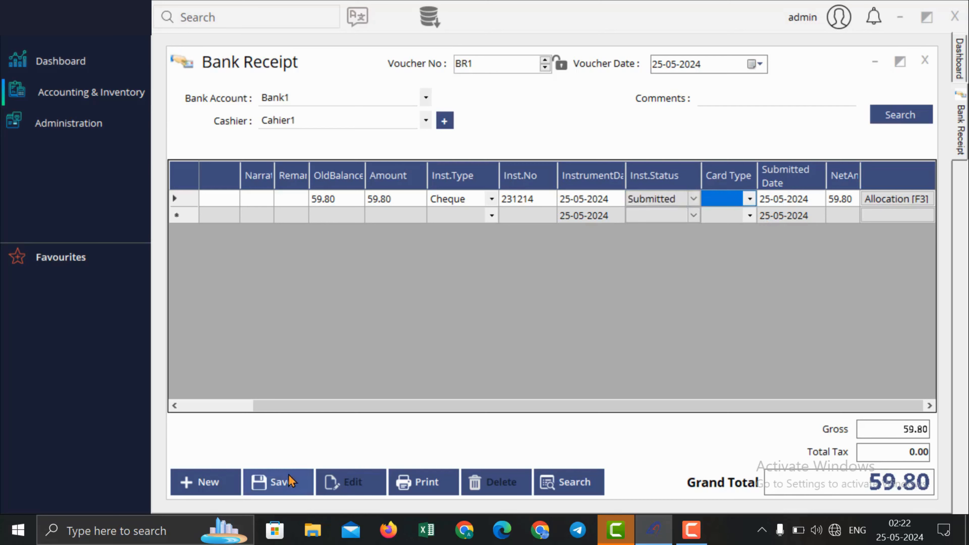
click(280, 481)
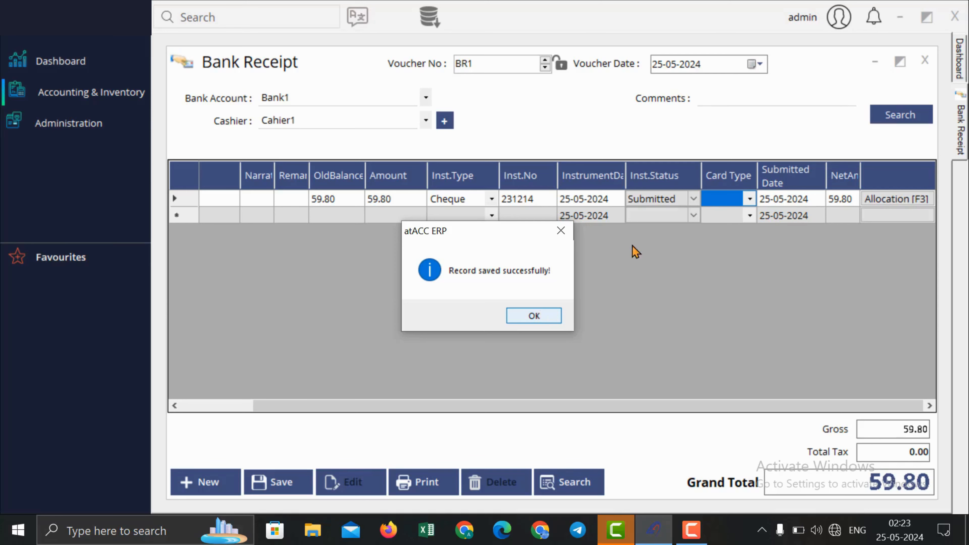
click(554, 316)
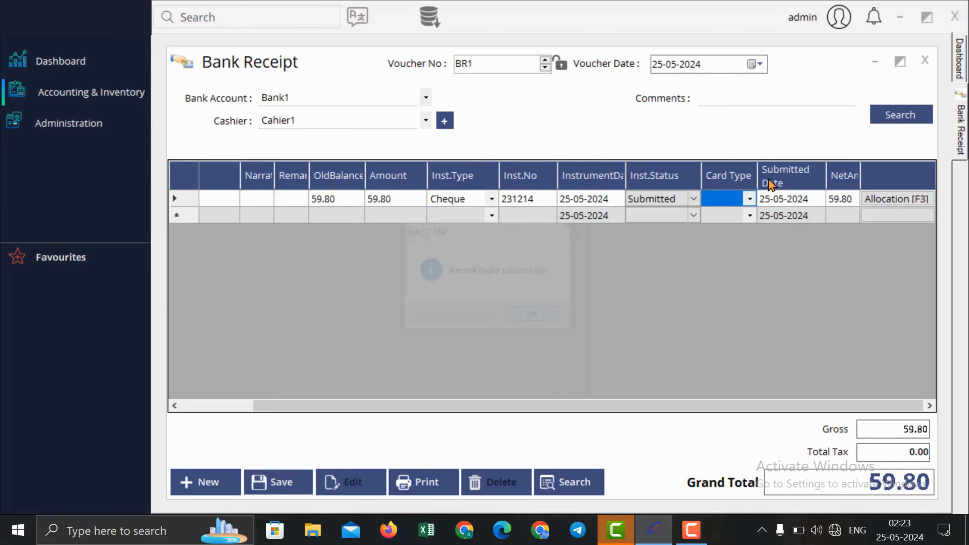
Step: Open Bank Reconciliation and list the Bank1 cheques for 25-05-2024
click(926, 59)
click(92, 92)
mouse_move(210, 120)
mouse_move(347, 122)
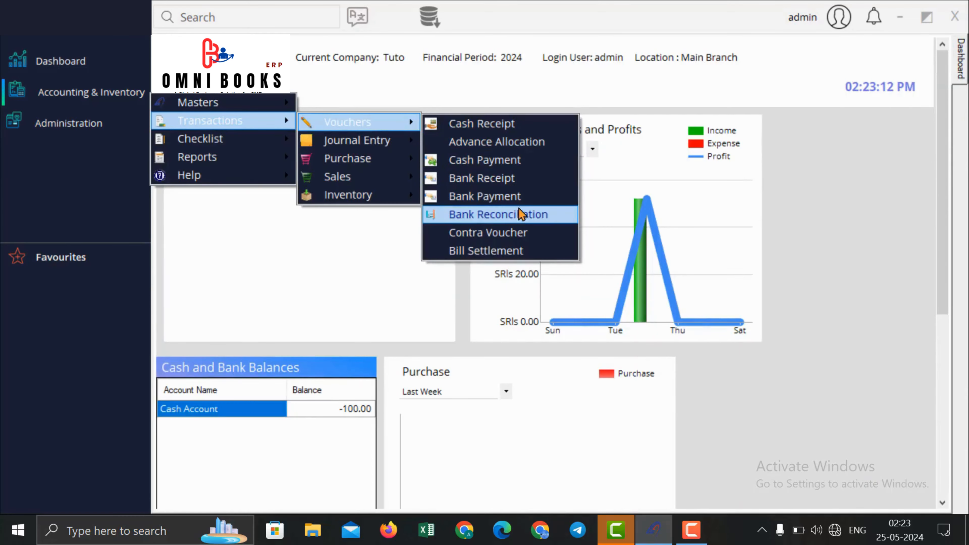
click(522, 215)
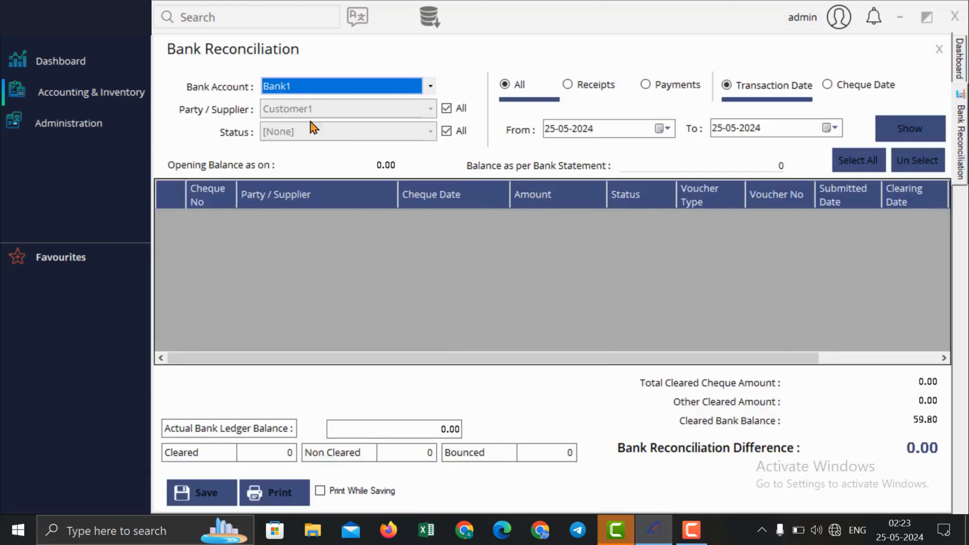
click(910, 128)
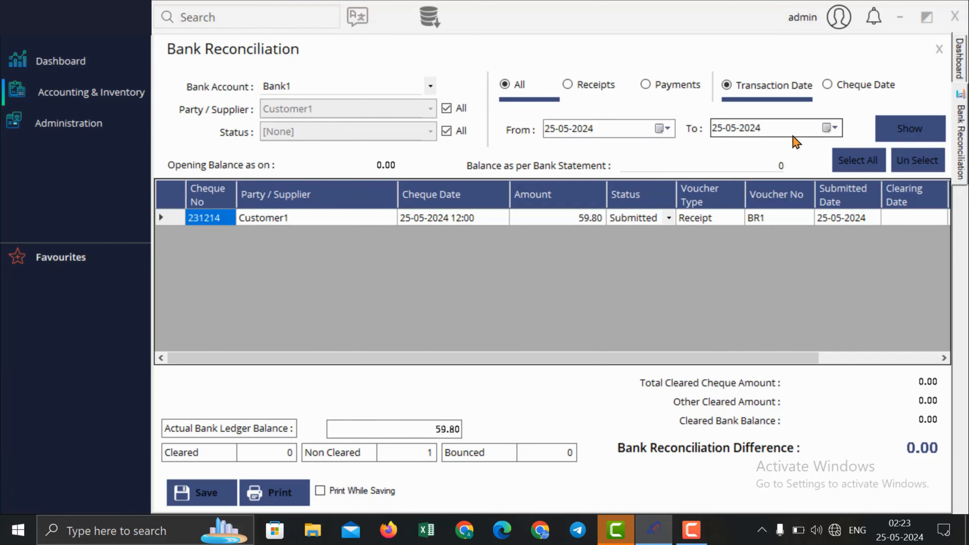
Step: Change cheque 231214 from Customer1 to status Cleared
click(439, 220)
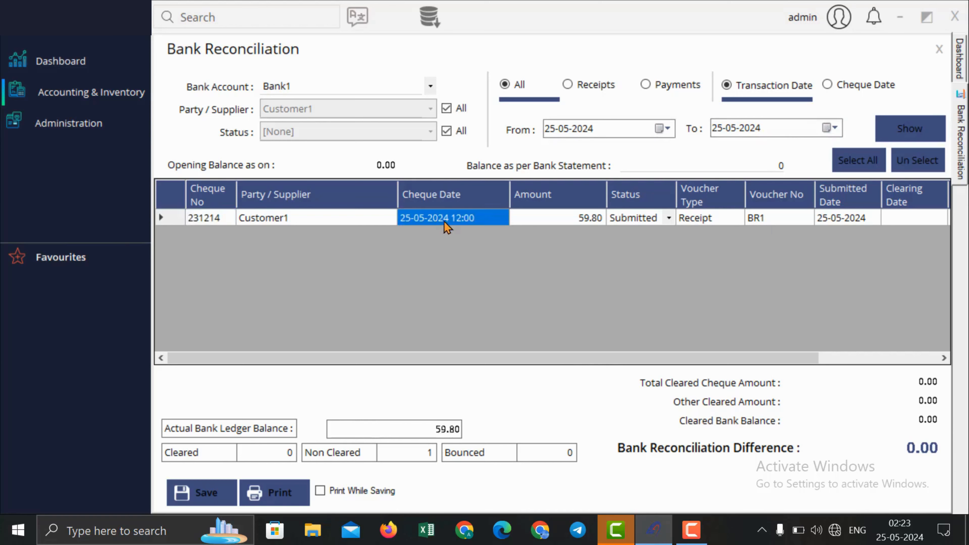
click(708, 220)
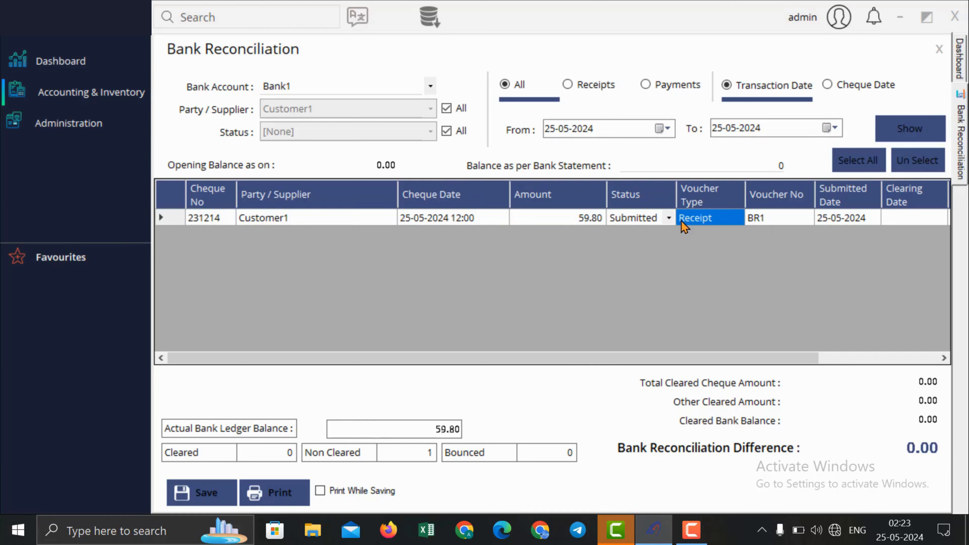
click(669, 222)
click(669, 220)
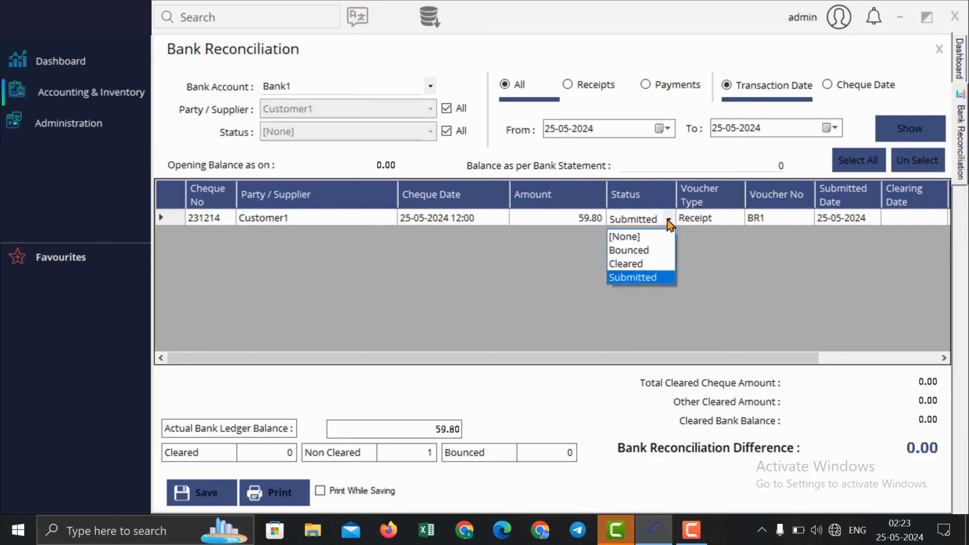
click(664, 249)
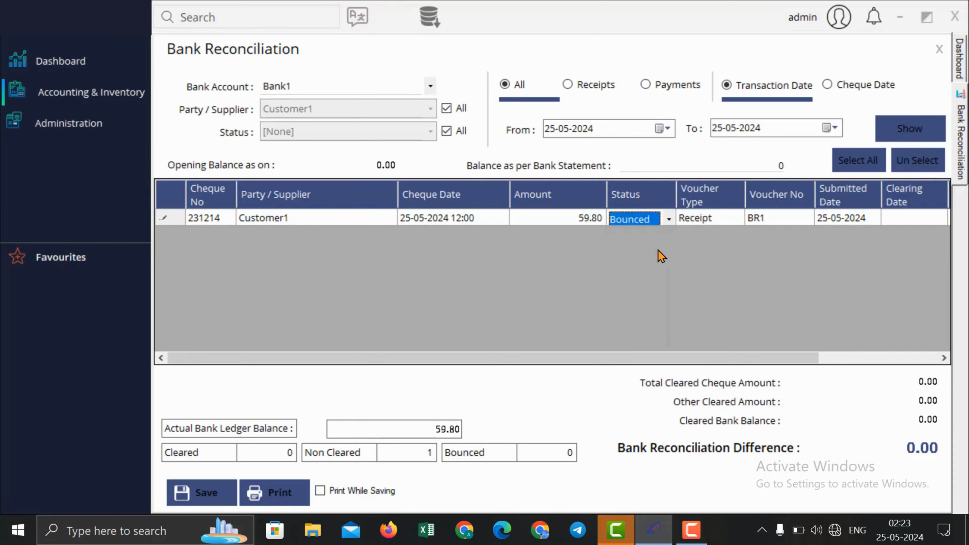
click(669, 220)
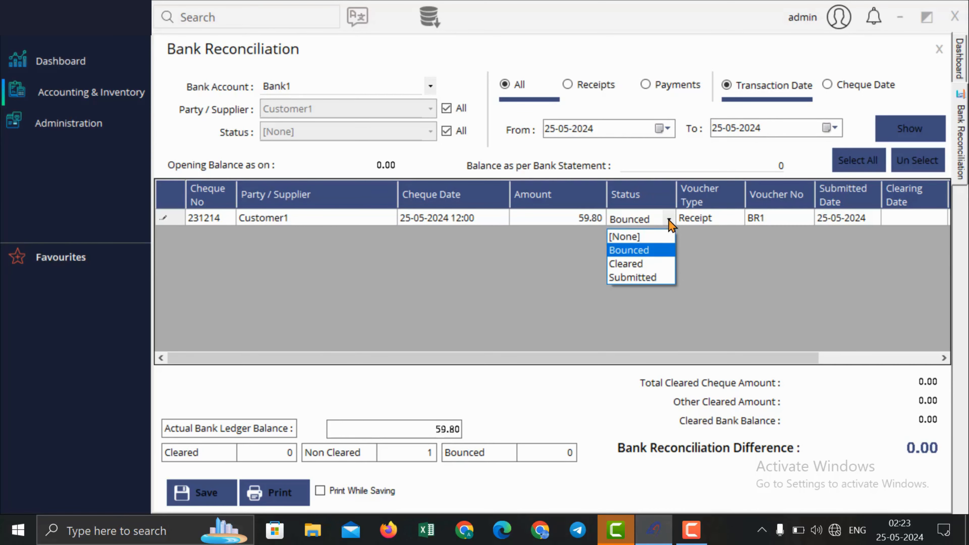
click(658, 264)
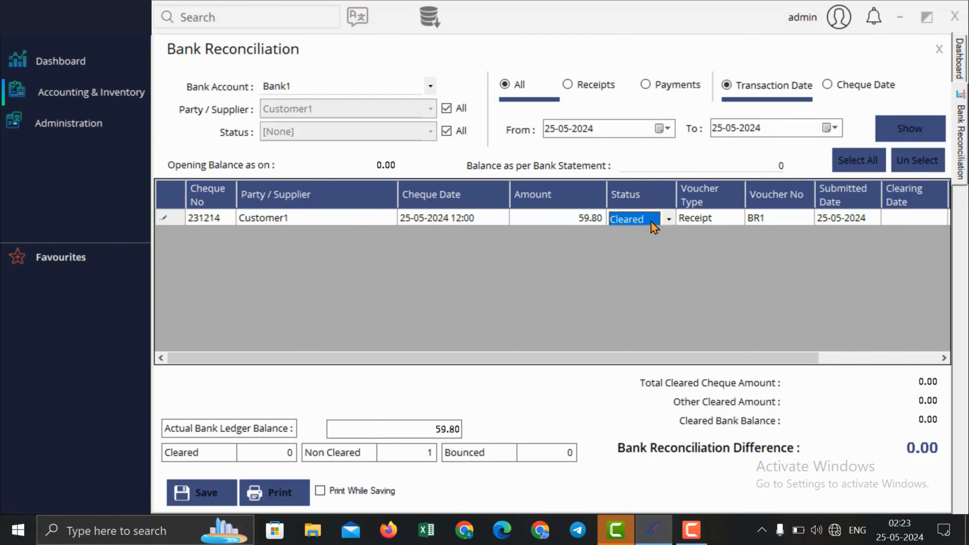
click(670, 222)
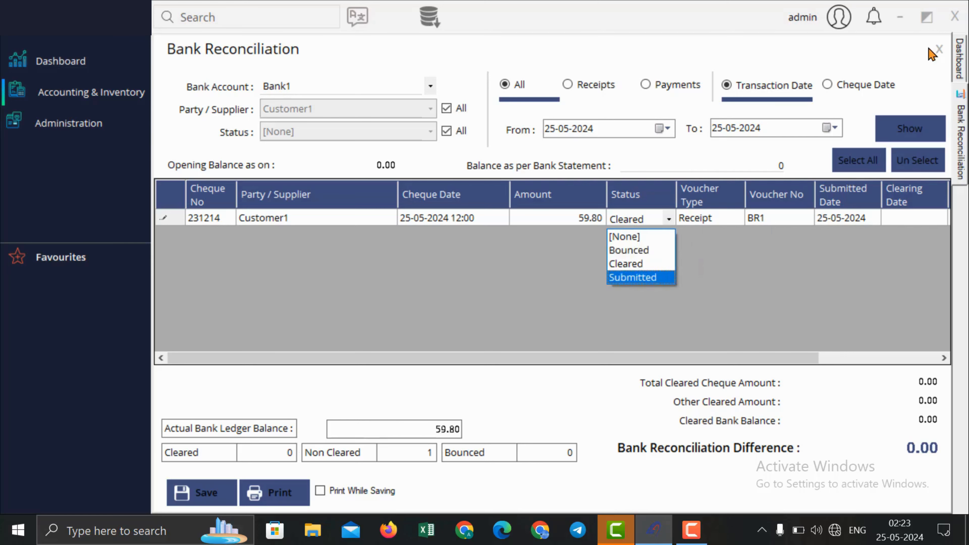
click(938, 50)
Step: In an Opening Balance voucher, enter Bank1 with a 4,000.00 debit
click(93, 93)
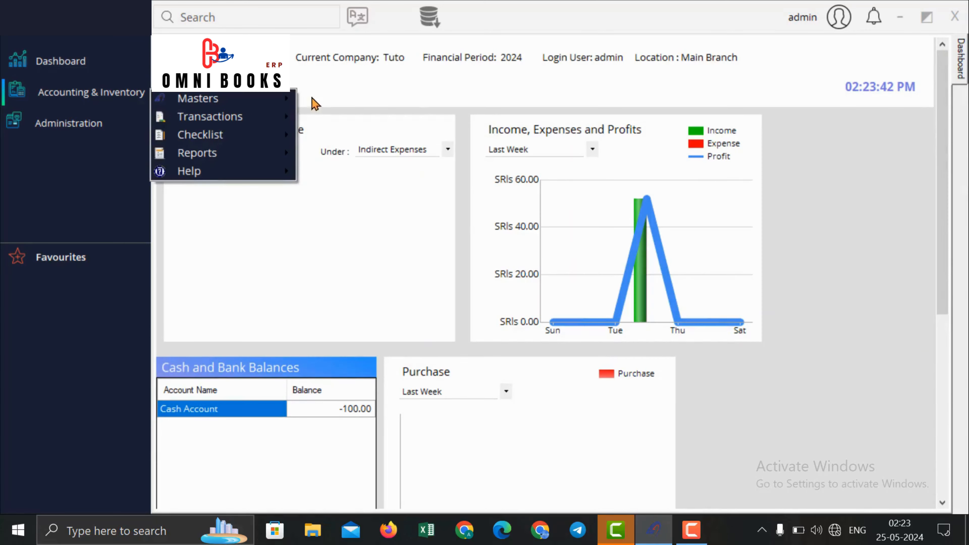
mouse_move(264, 120)
mouse_move(357, 121)
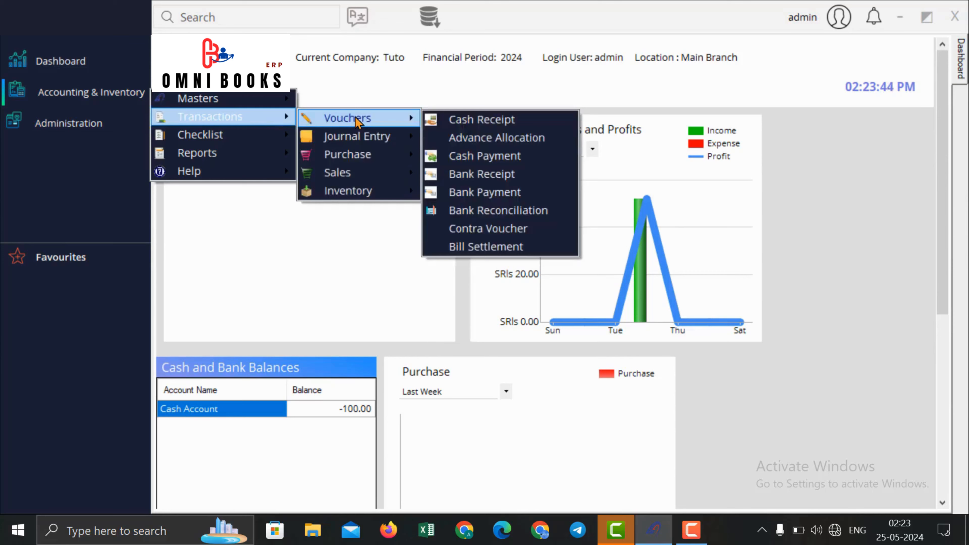
click(512, 229)
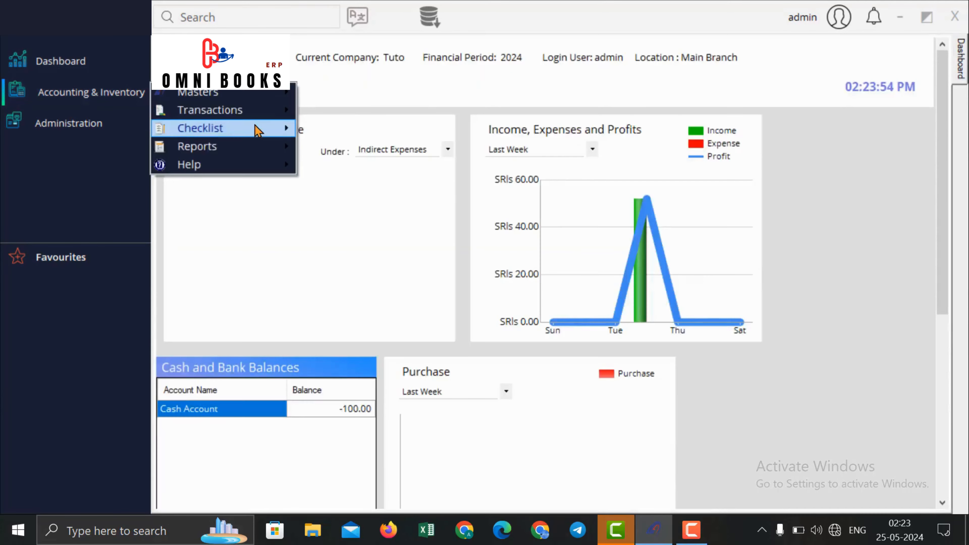
mouse_move(284, 114)
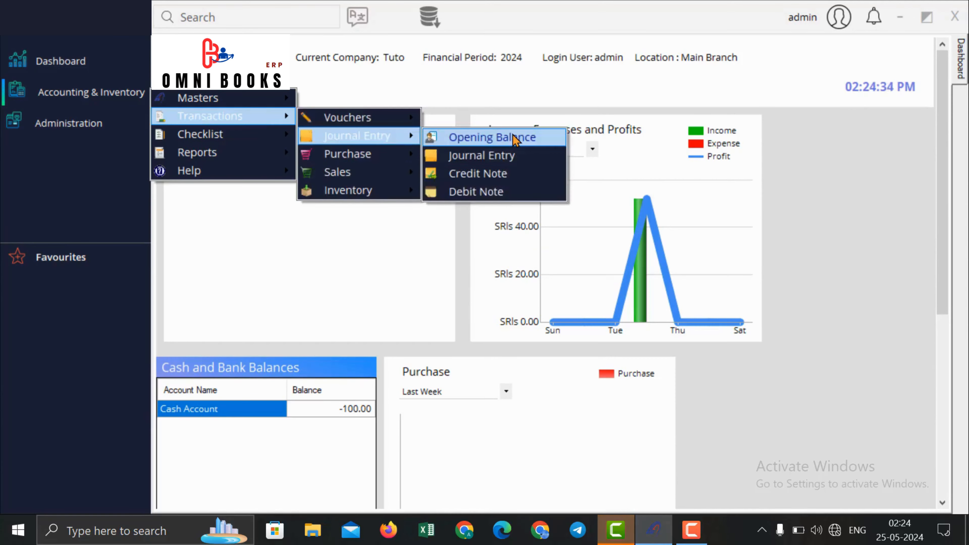
click(512, 137)
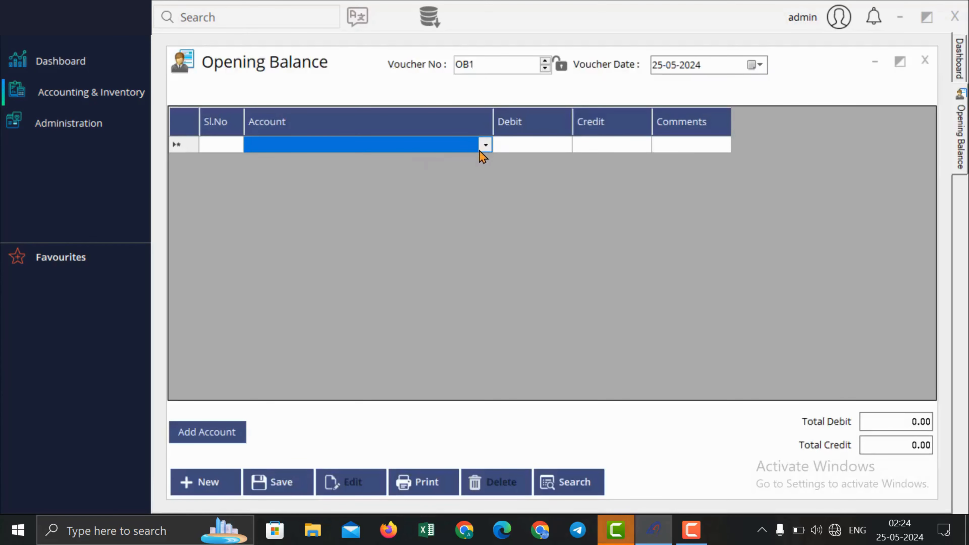
click(485, 147)
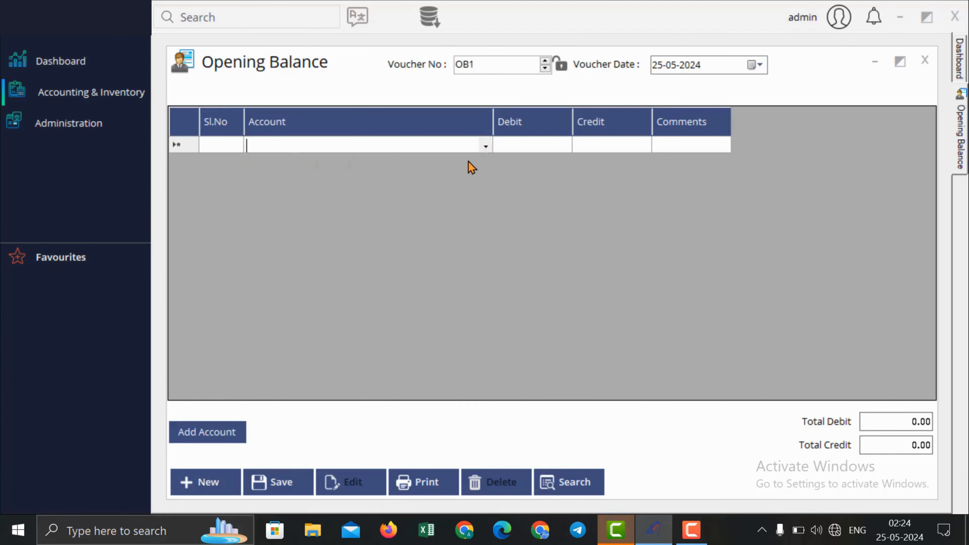
click(486, 146)
click(439, 219)
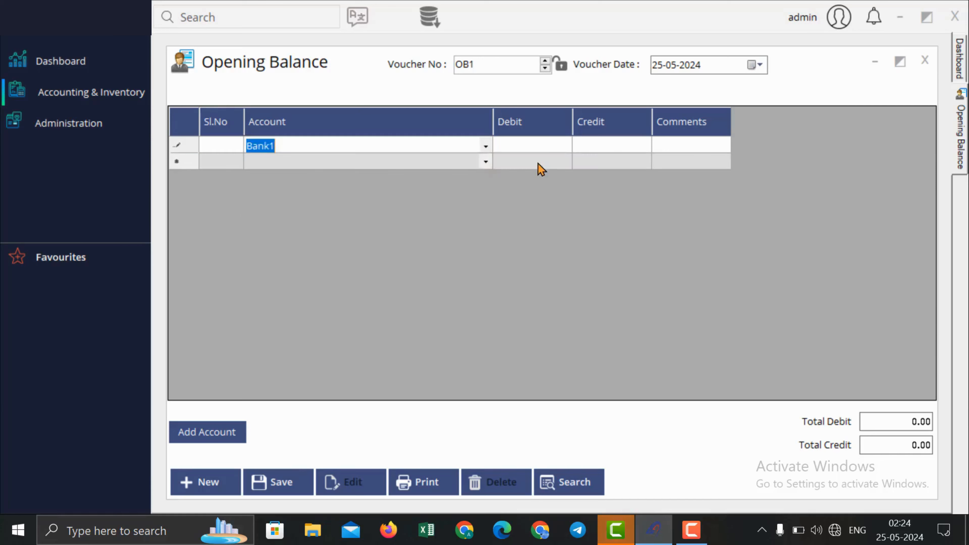
click(550, 146)
text(4000)
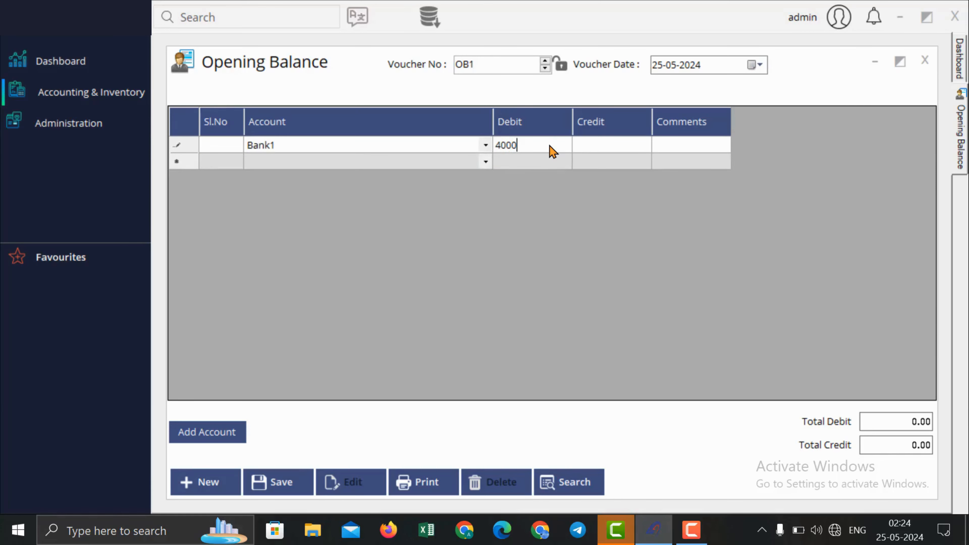
key(Tab)
Step: Date the opening balance 01-01-2024 and finish it with F10
click(755, 65)
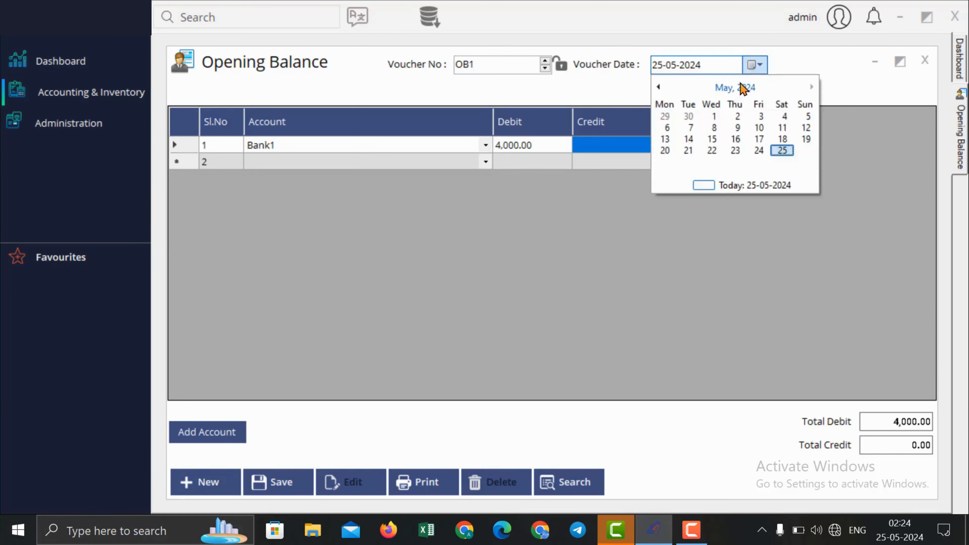
click(736, 88)
click(671, 115)
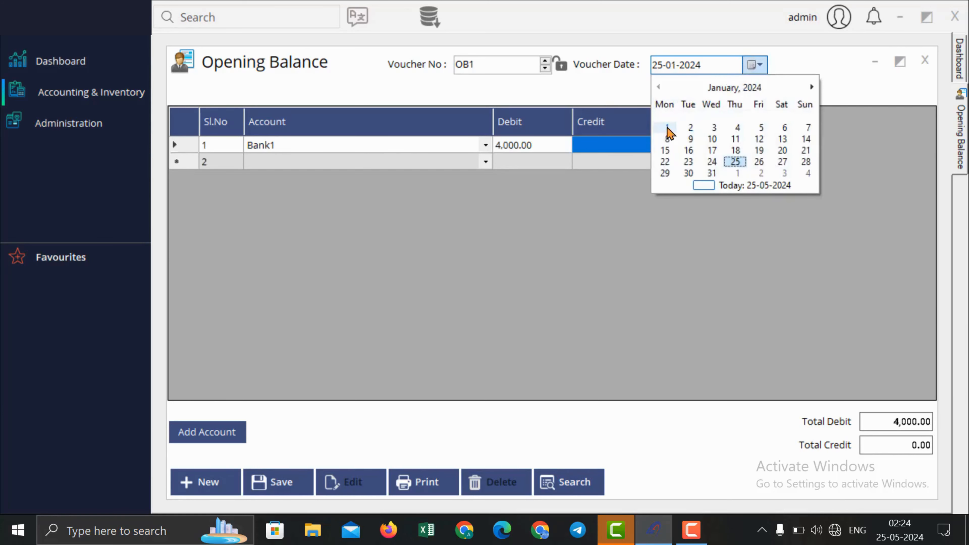
click(667, 128)
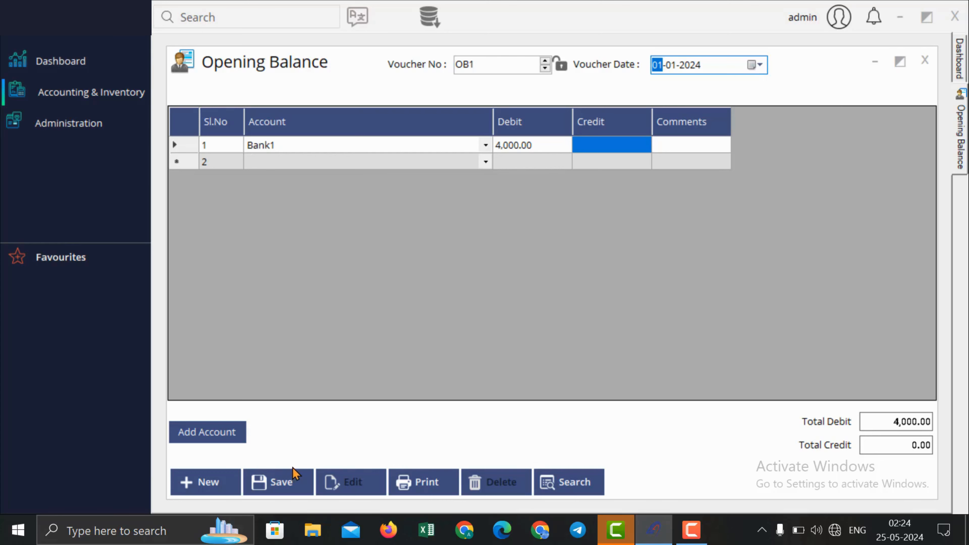
key(F10)
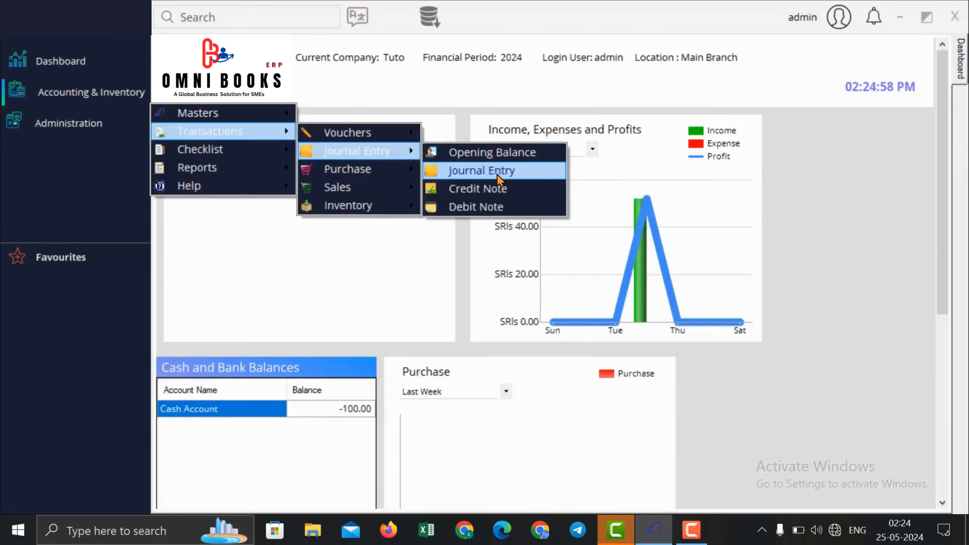
click(497, 174)
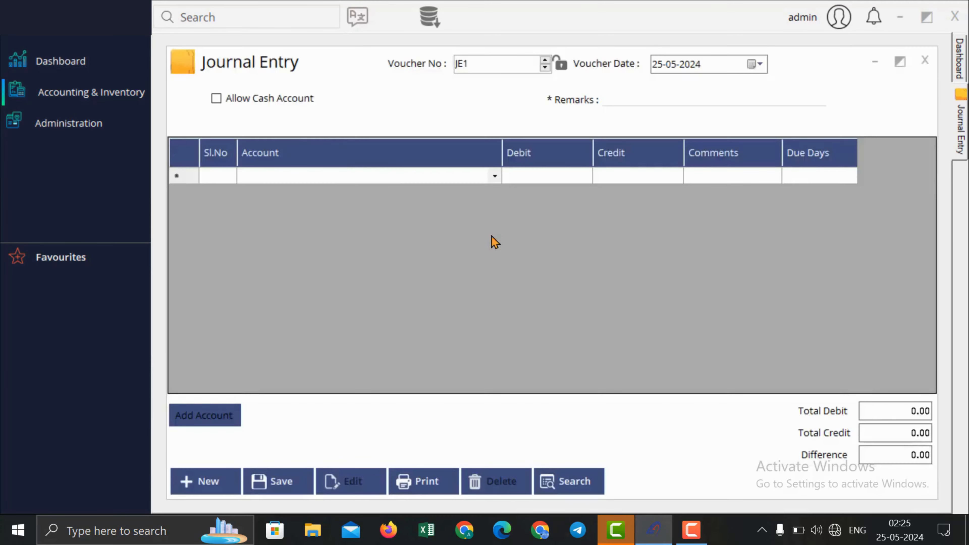
Step: Allow cash accounts and debit Cash Account 5,000.00 in the journal entry
click(267, 100)
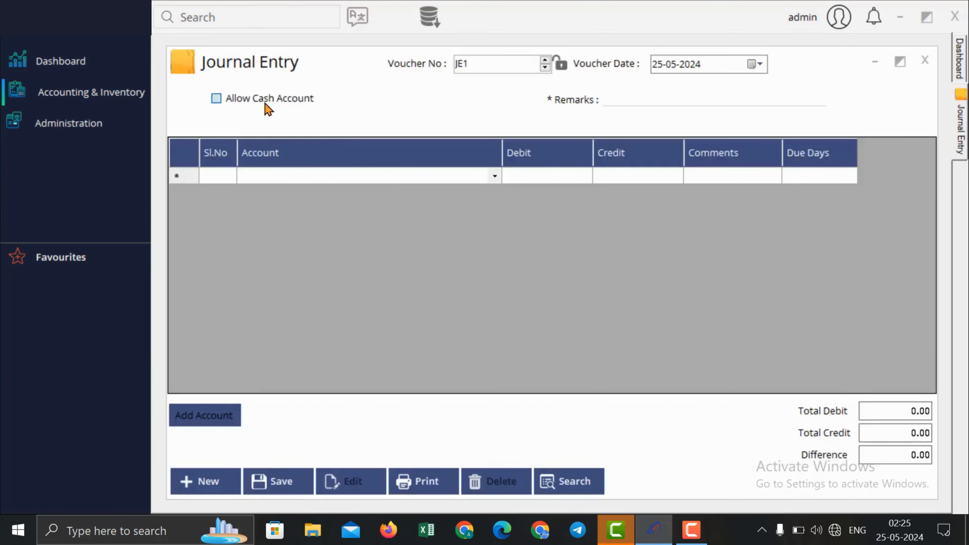
click(331, 180)
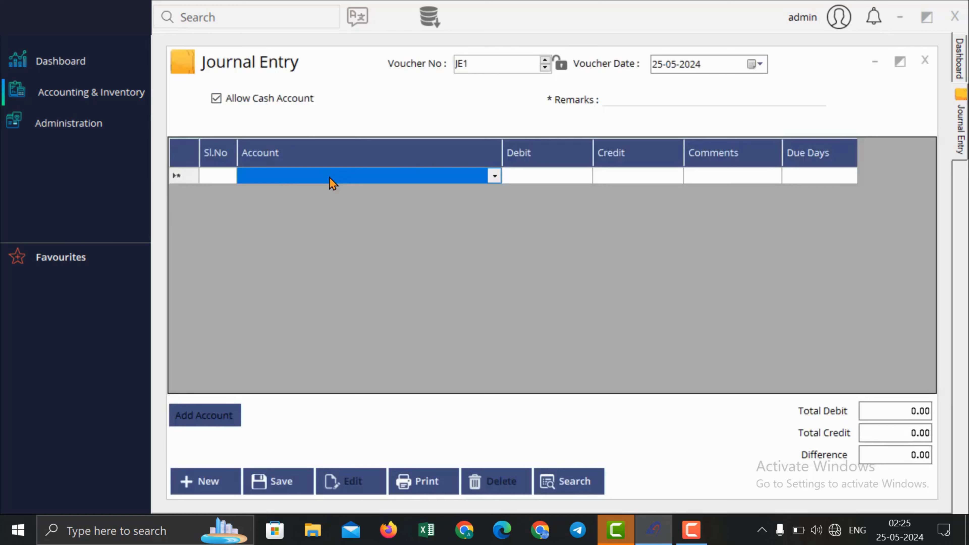
text(Cash Account)
key(Down)
key(Return)
key(Return)
key(Return)
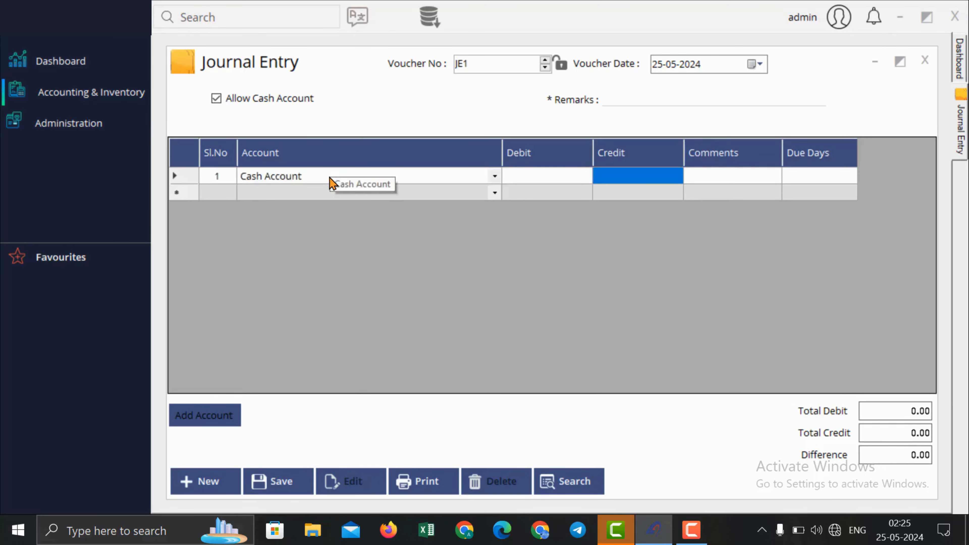
key(Left)
text(5,000)
key(Return)
key(Return)
key(Return)
key(Return)
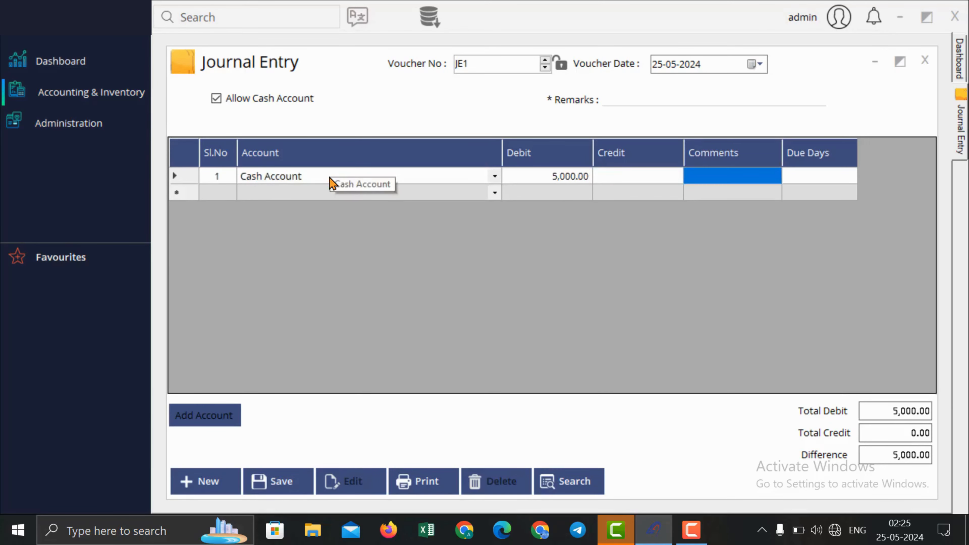
Step: Credit Capital 5,000.00 to balance the journal entry, then close it
text(Capital)
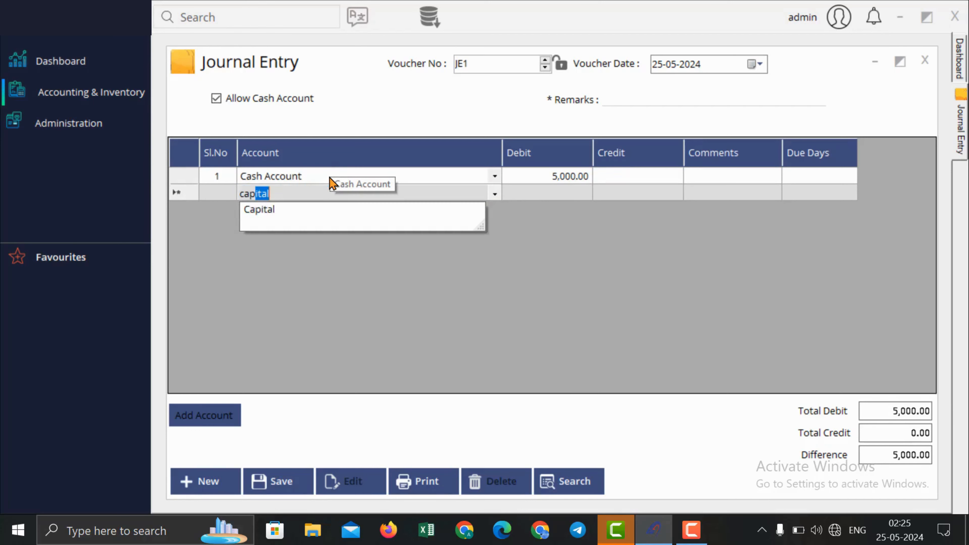
key(Down)
key(Return)
key(Return)
key(Return)
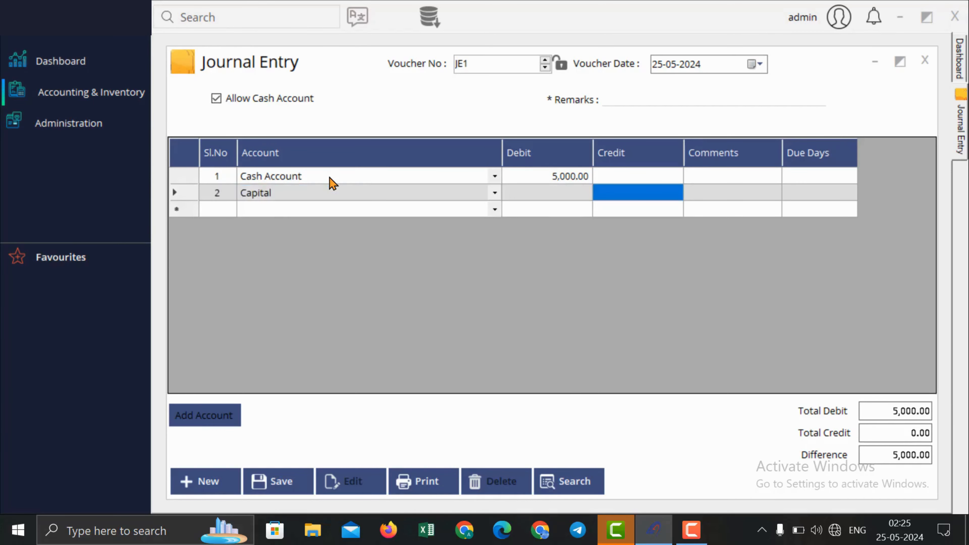
text(50)
key(Return)
key(Return)
key(Return)
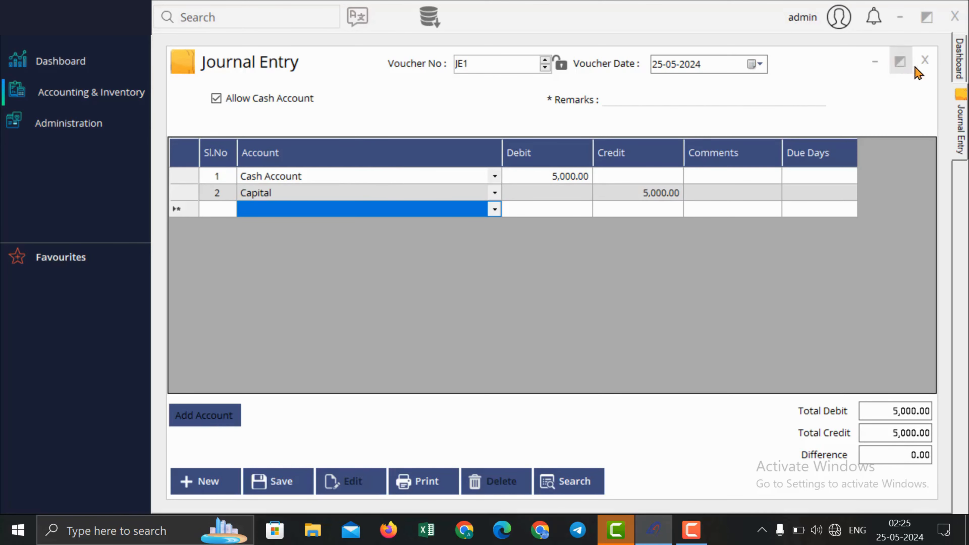
click(925, 61)
click(71, 95)
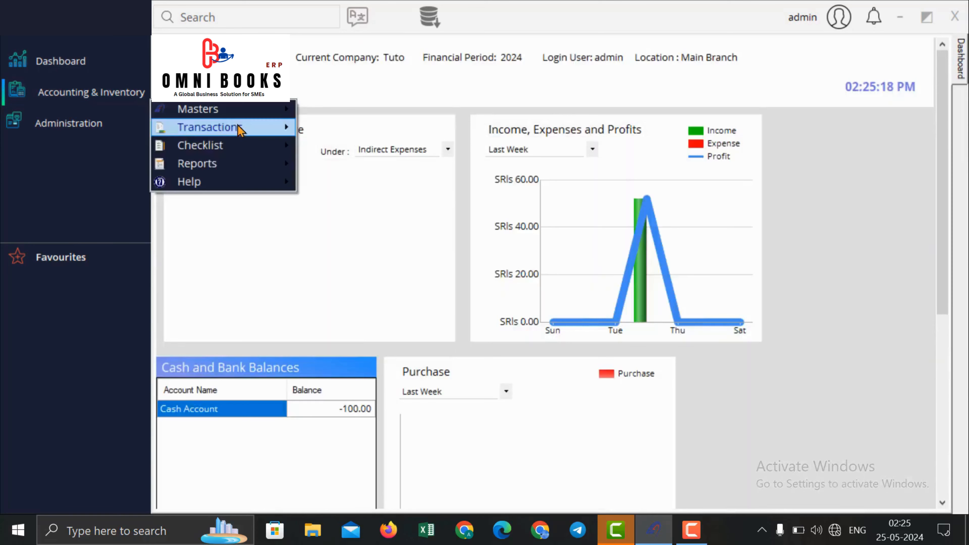
Step: Start a new credit note with a Discount On Sales line of 200.00
mouse_move(238, 127)
mouse_move(349, 147)
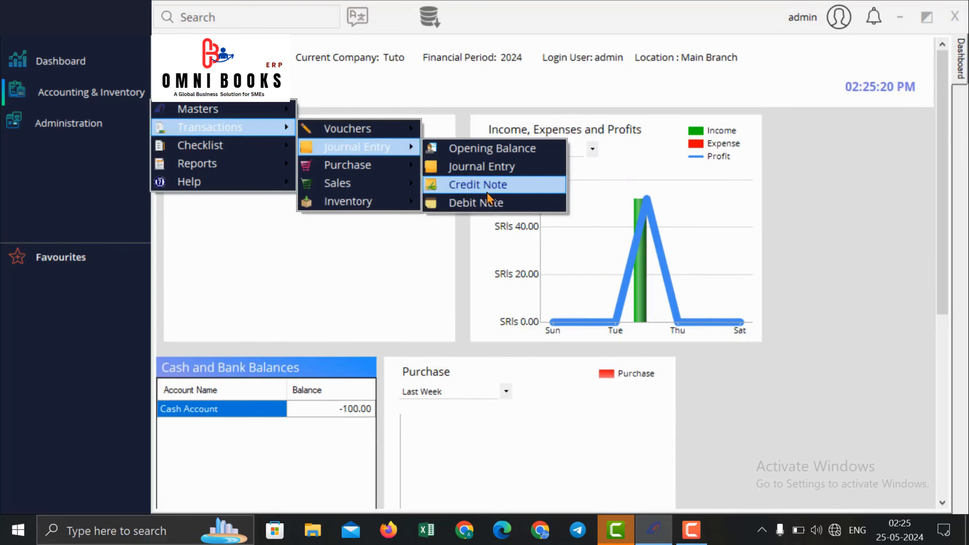
click(488, 186)
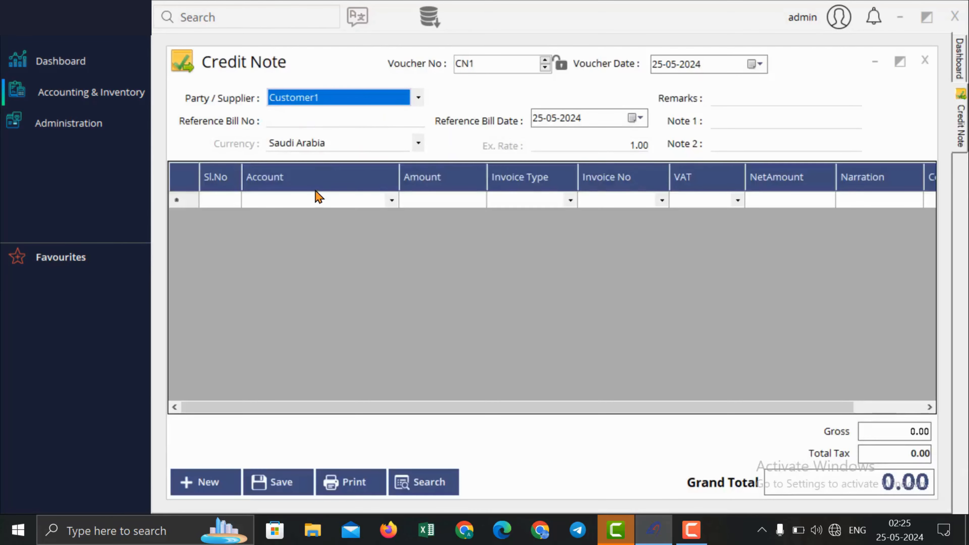
click(315, 192)
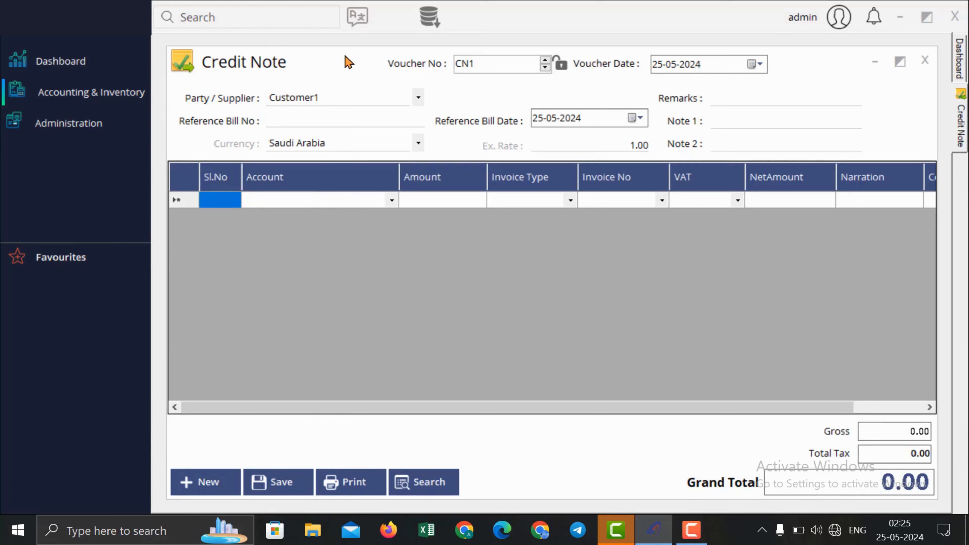
click(336, 199)
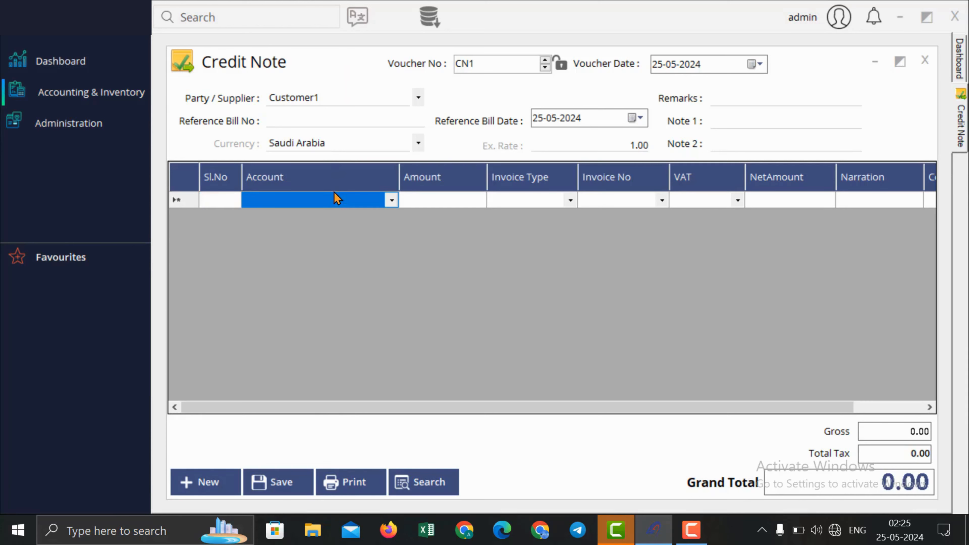
text(discount On Anniversary)
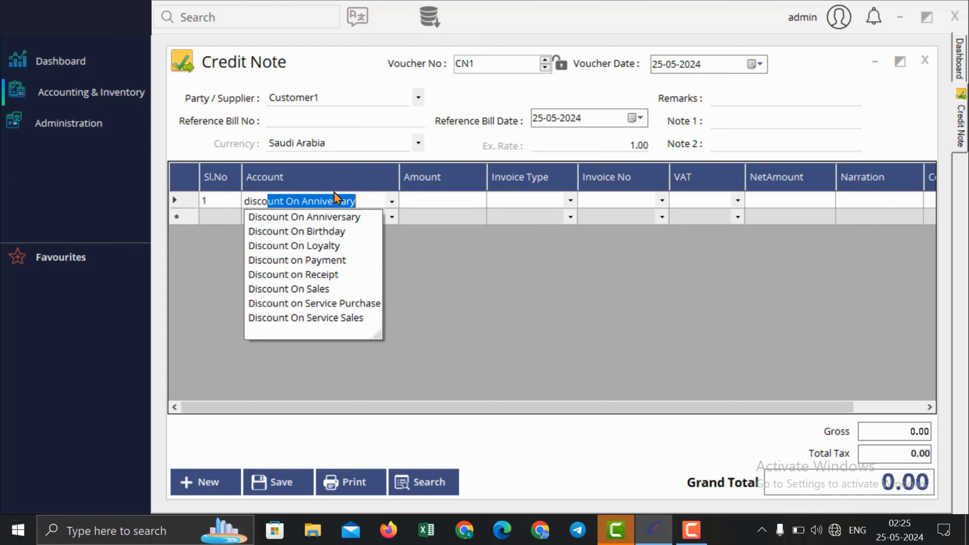
key(Down)
key(Down)
key(Down)
key(Down)
key(Down)
key(Return)
text(200)
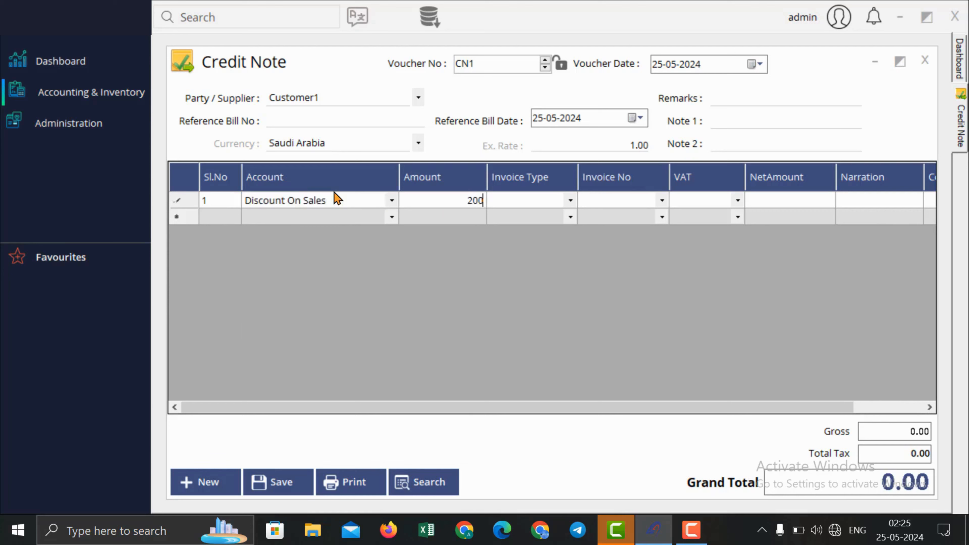
key(Return)
key(Return)
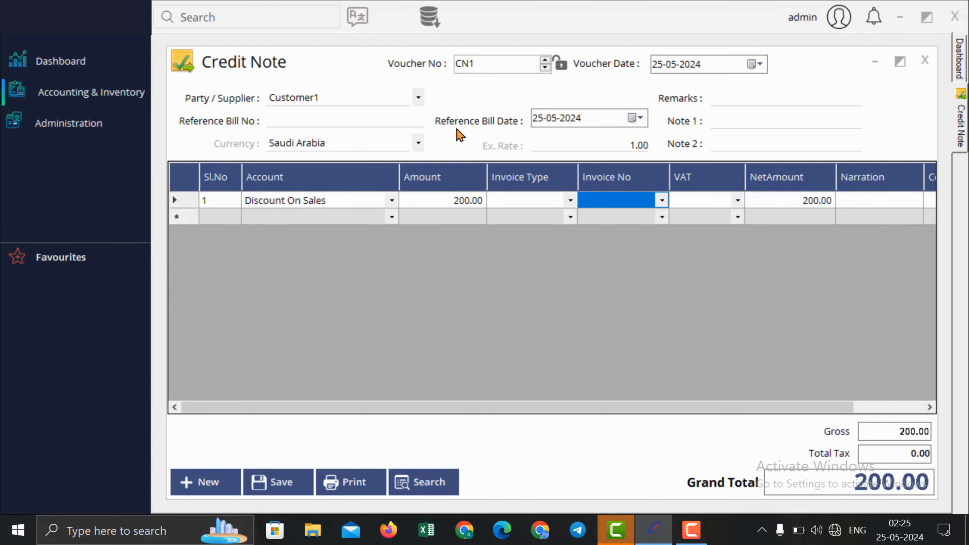
Step: Link the line to Sales invoice SI1 with Vat 15%, totalling 230.00, then close the note
click(573, 201)
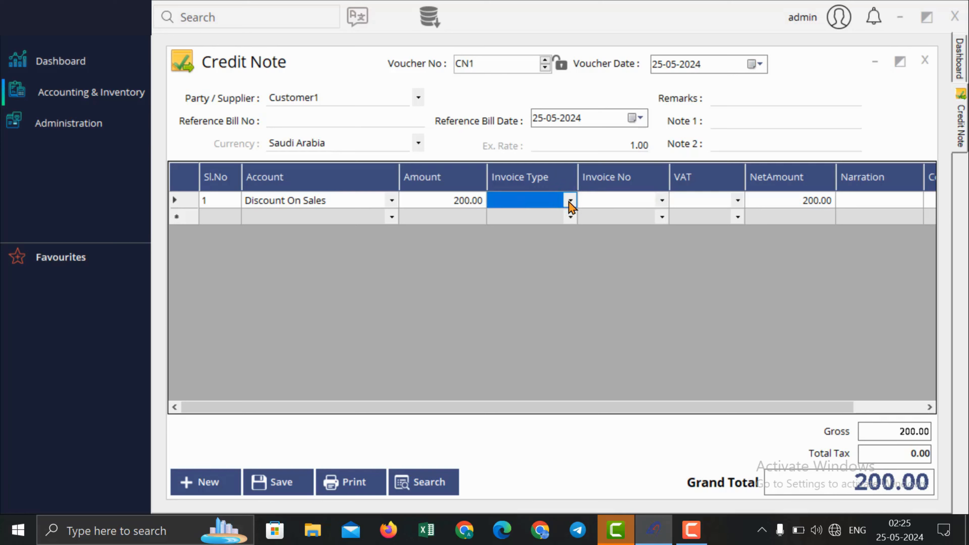
click(570, 201)
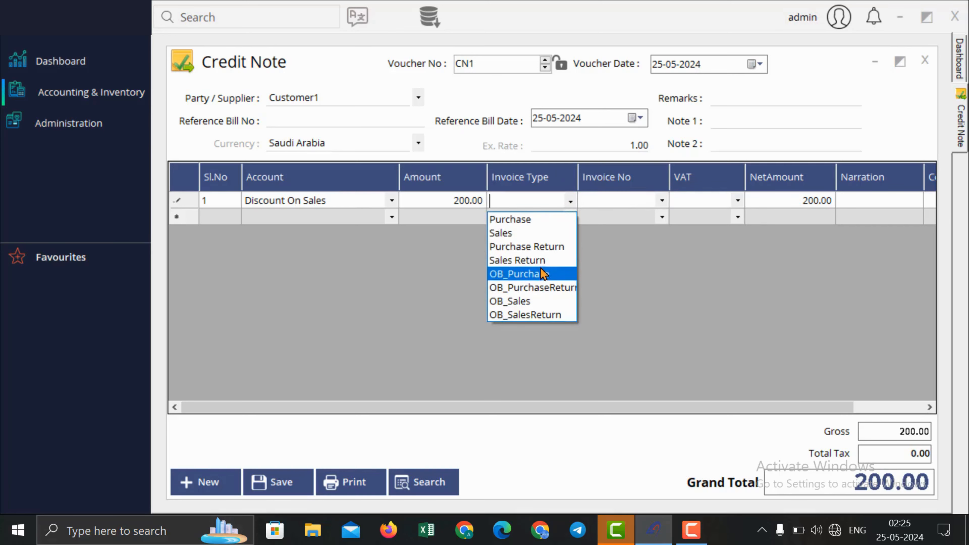
click(550, 233)
click(665, 197)
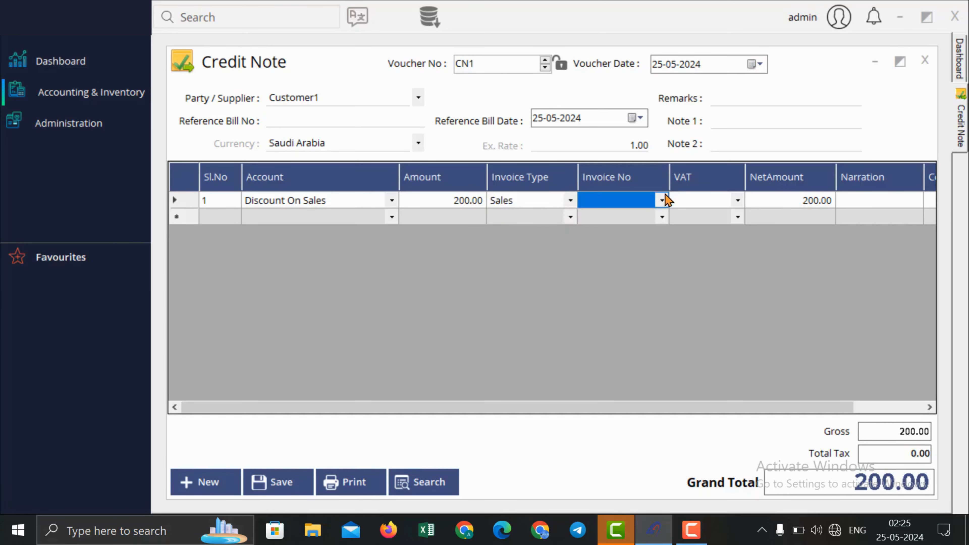
click(665, 198)
click(664, 200)
click(660, 206)
click(651, 221)
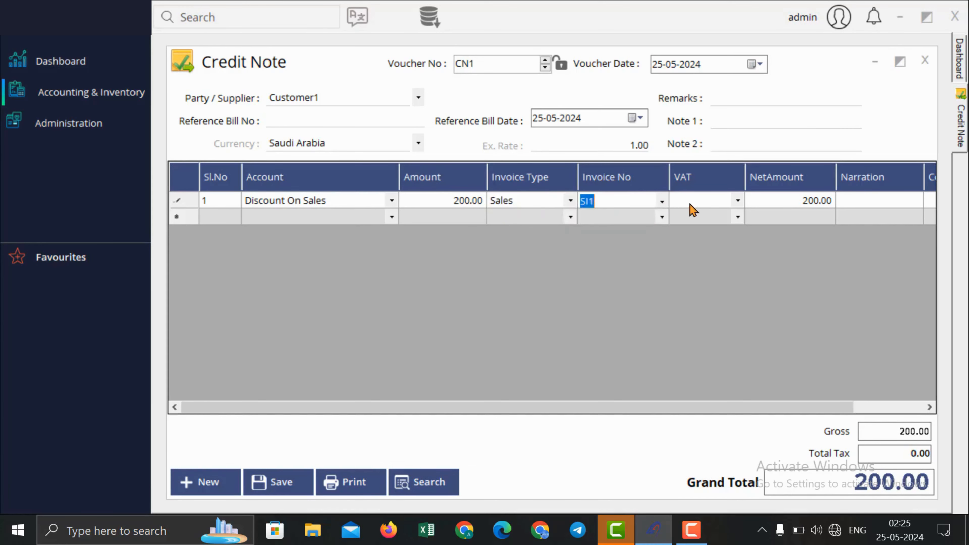
click(688, 205)
click(730, 200)
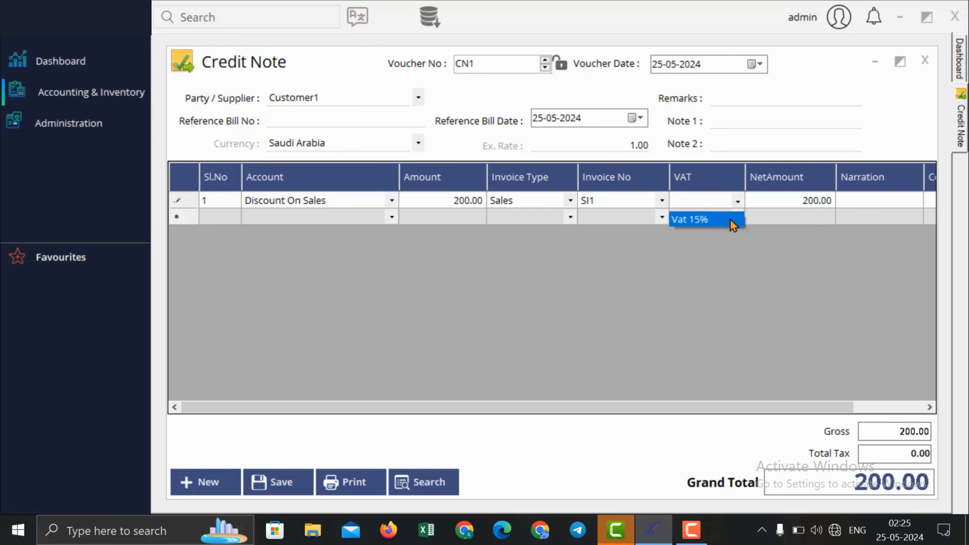
click(735, 220)
click(805, 206)
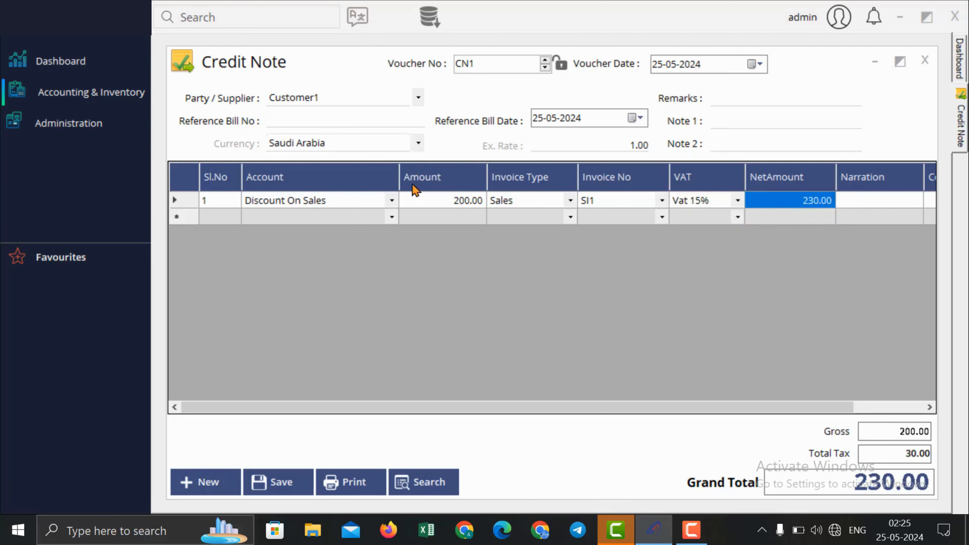
click(926, 59)
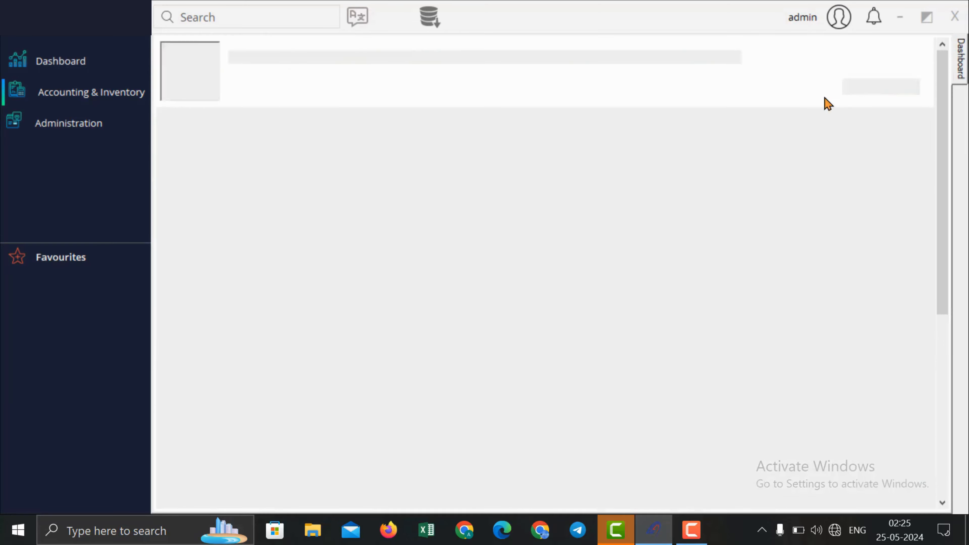
Step: Close the credit note, then open and close an empty Debit Note DN1
click(110, 93)
mouse_move(210, 112)
mouse_move(361, 136)
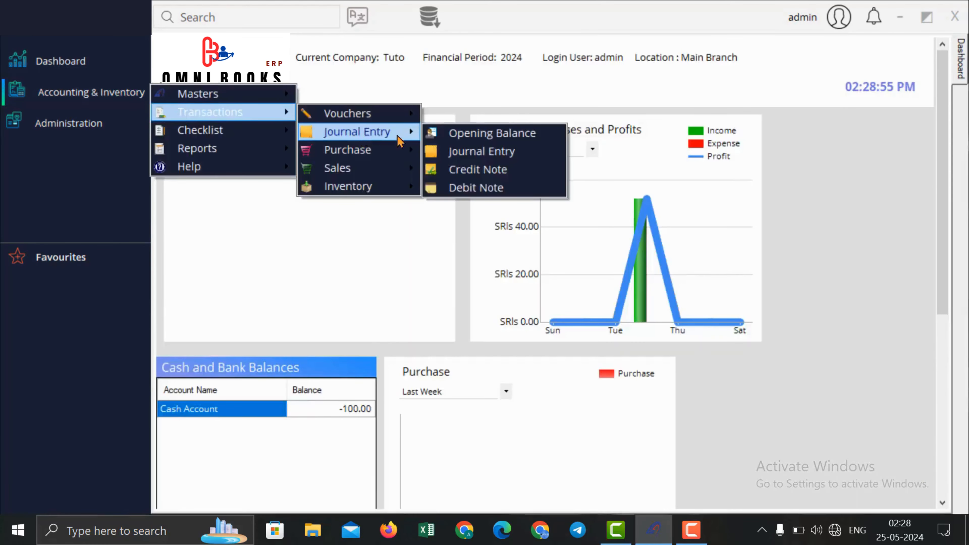
click(478, 188)
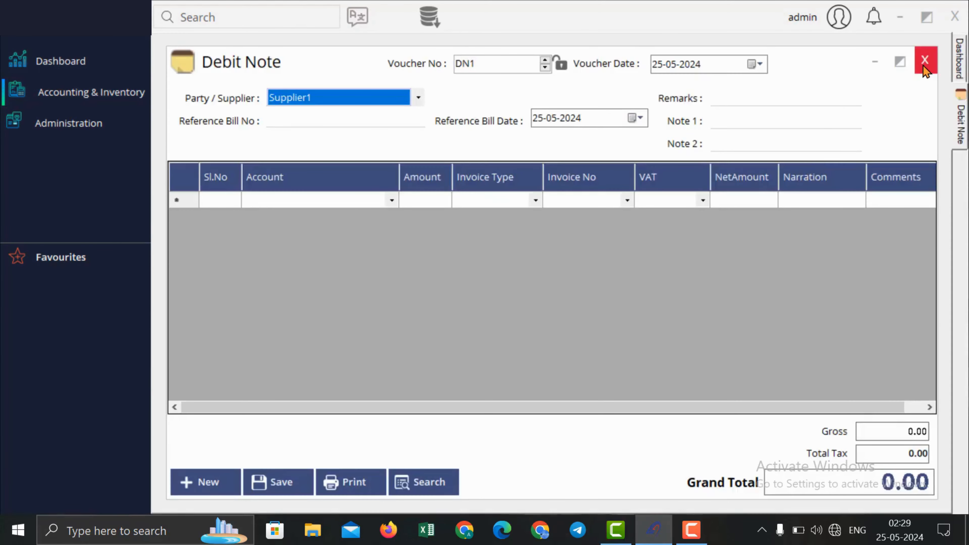
click(925, 60)
Step: Bring up the Accounting & Inventory > Transactions > Inventory menu
click(91, 92)
mouse_move(209, 115)
mouse_move(356, 190)
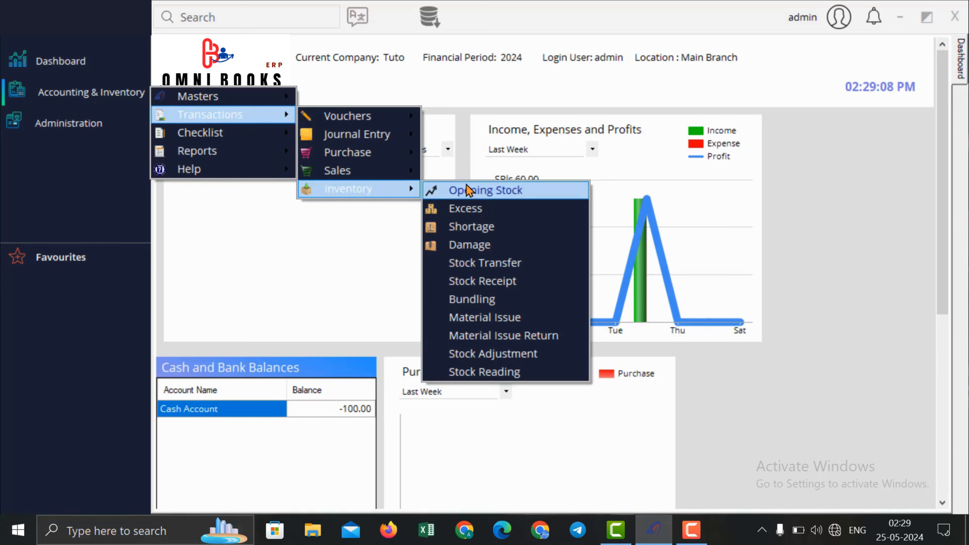
Step: Start an Opening Stock voucher in Ware House 1 with 1,000 Pepsi 100 ml at 10.00
click(505, 191)
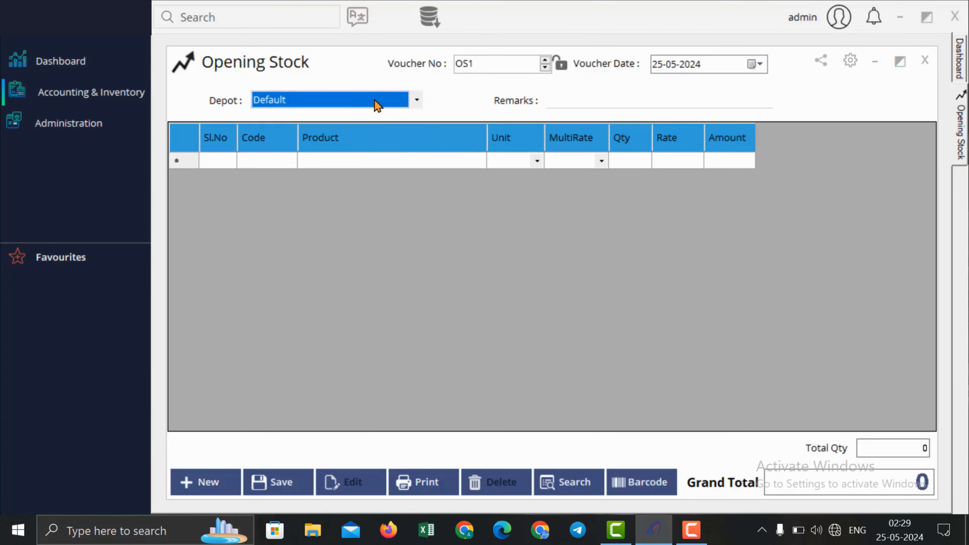
click(377, 102)
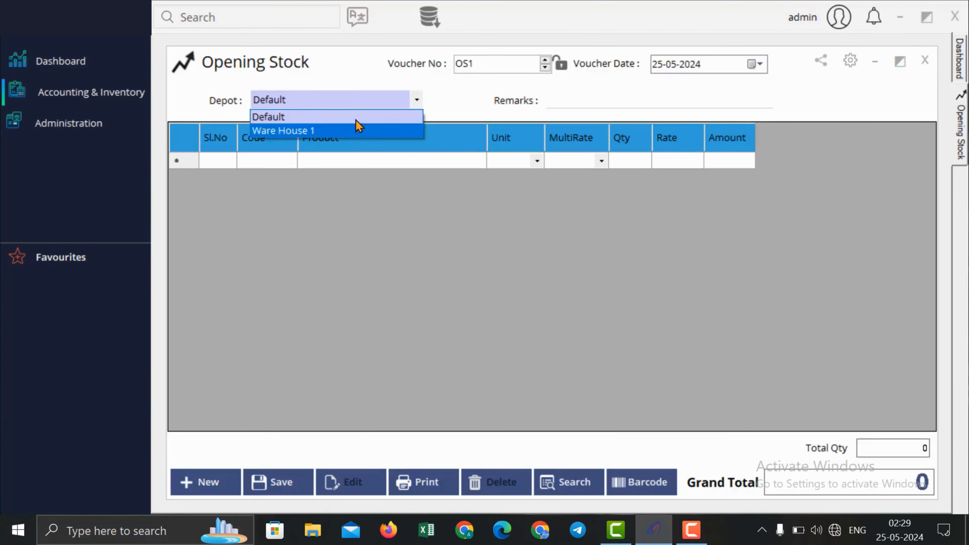
click(360, 127)
click(371, 163)
text(p)
key(Return)
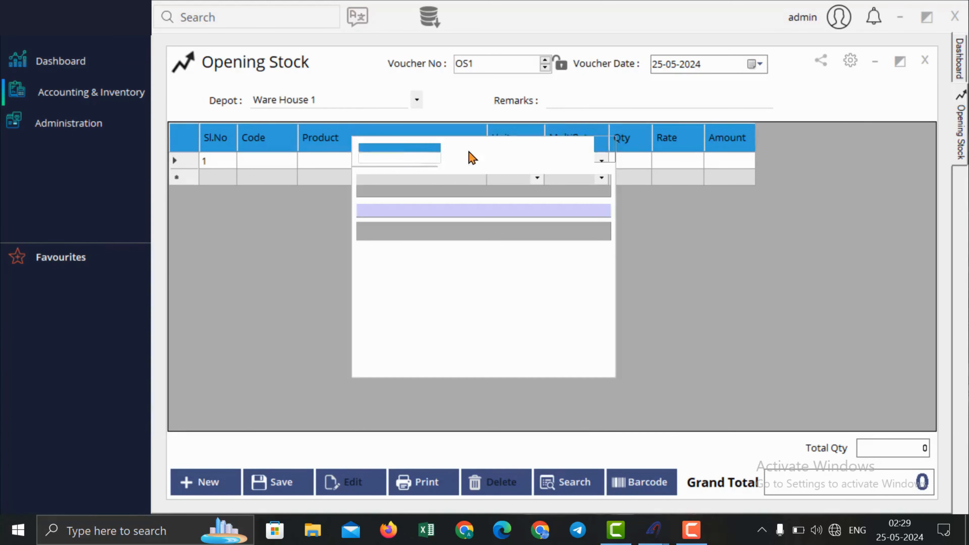
key(Return)
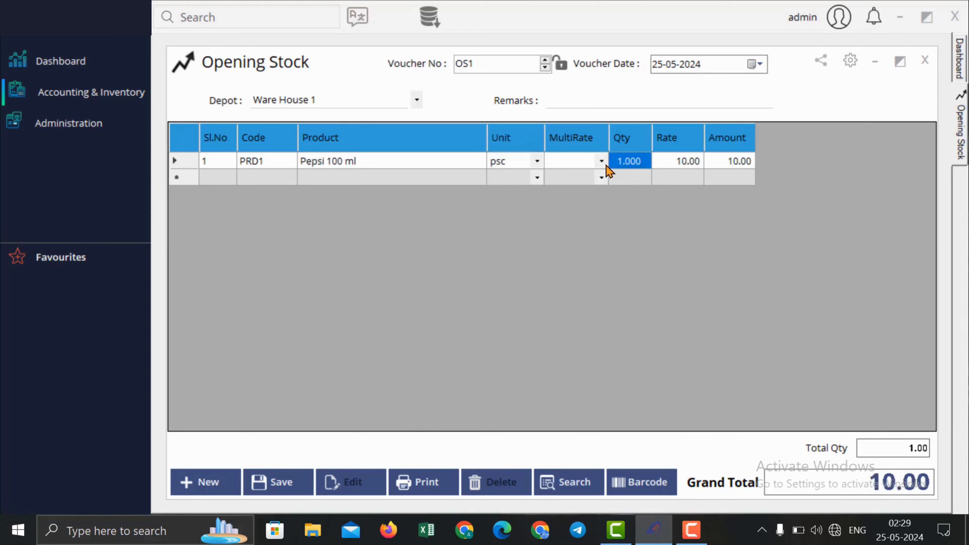
text(1000)
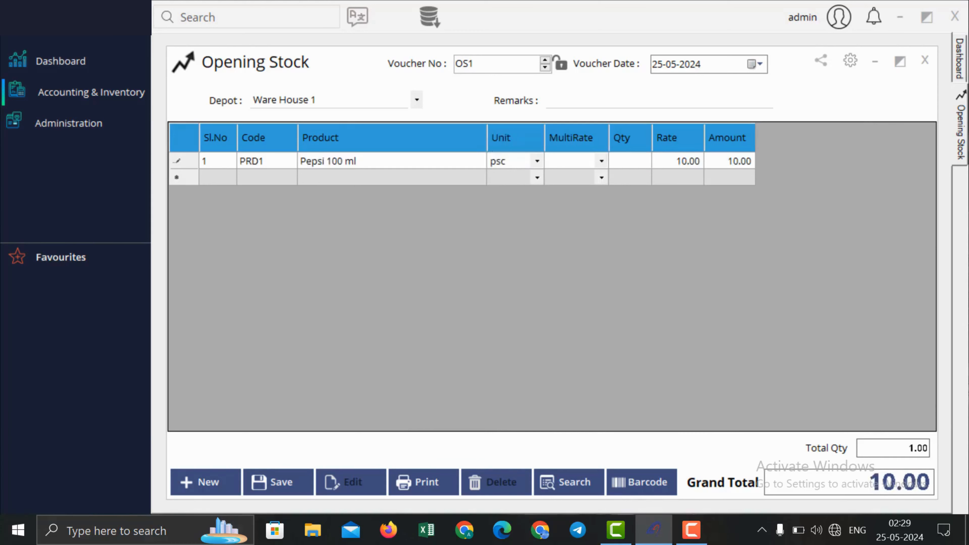
key(Return)
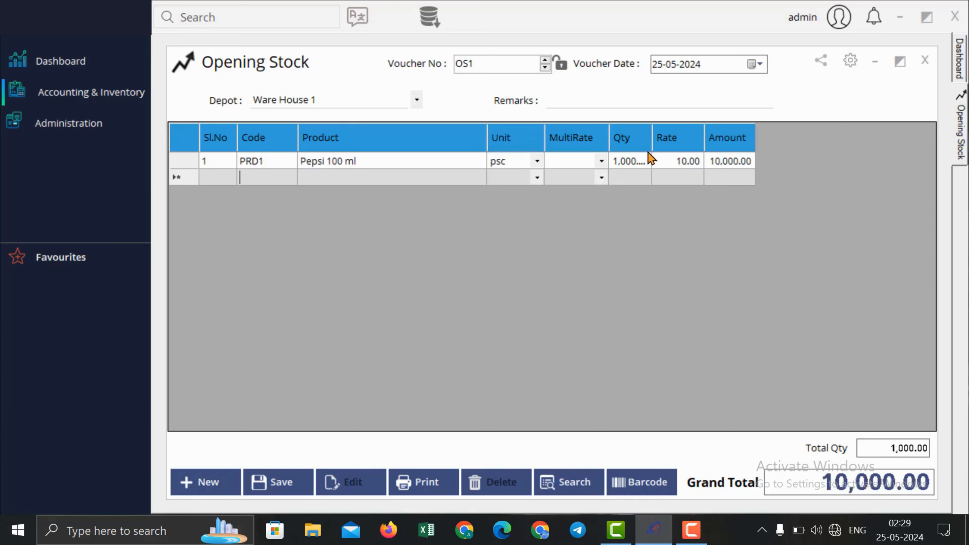
Step: Date the voucher 01-01-2024, save it as OS1, and close the form
click(752, 68)
click(715, 89)
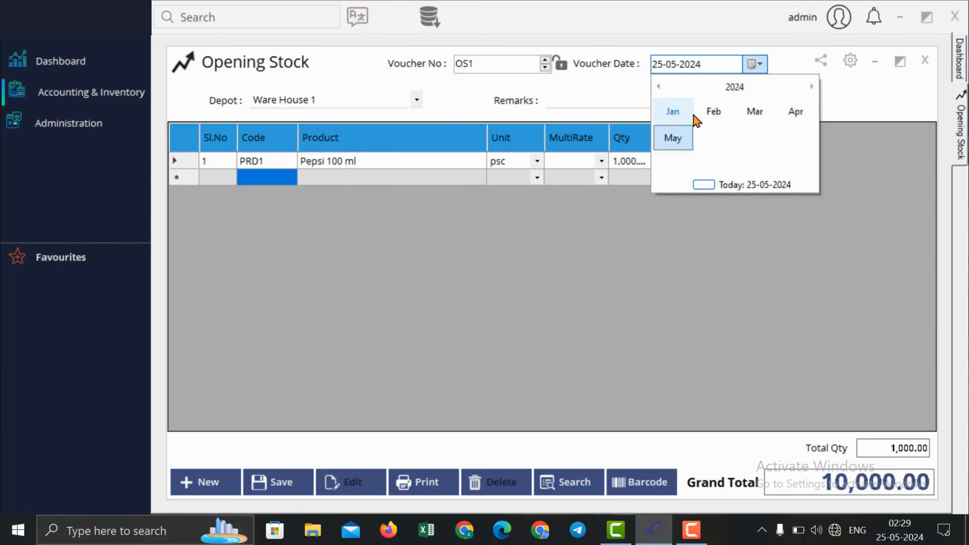
click(686, 115)
click(668, 131)
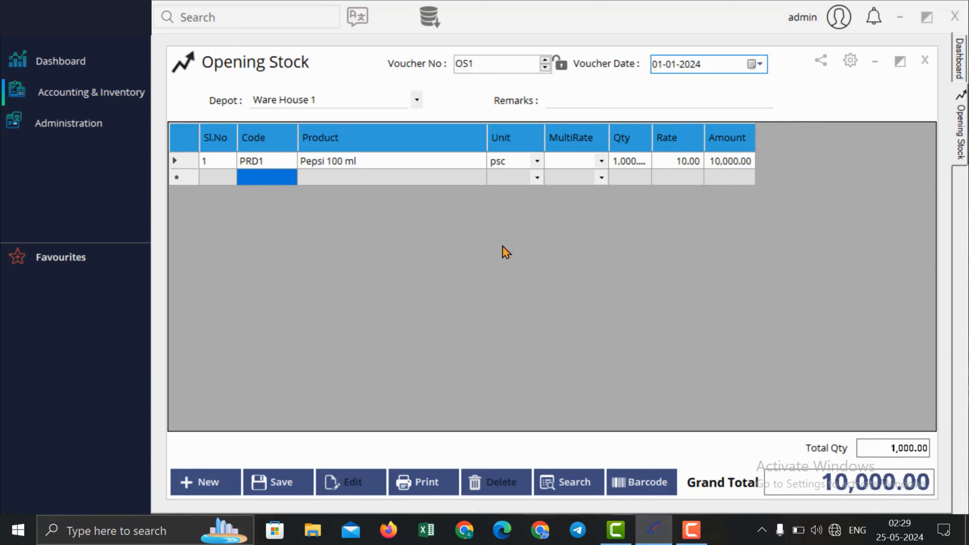
click(287, 475)
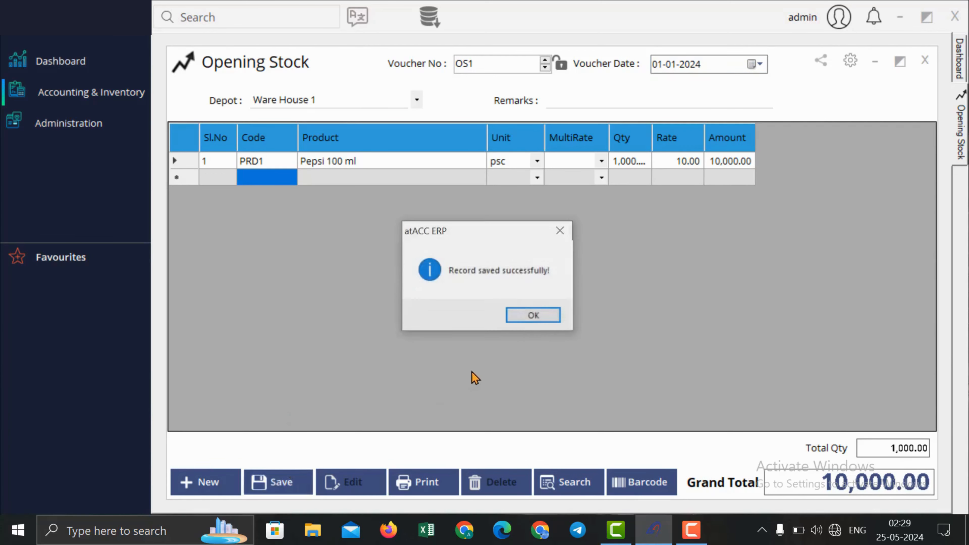
click(547, 317)
click(925, 59)
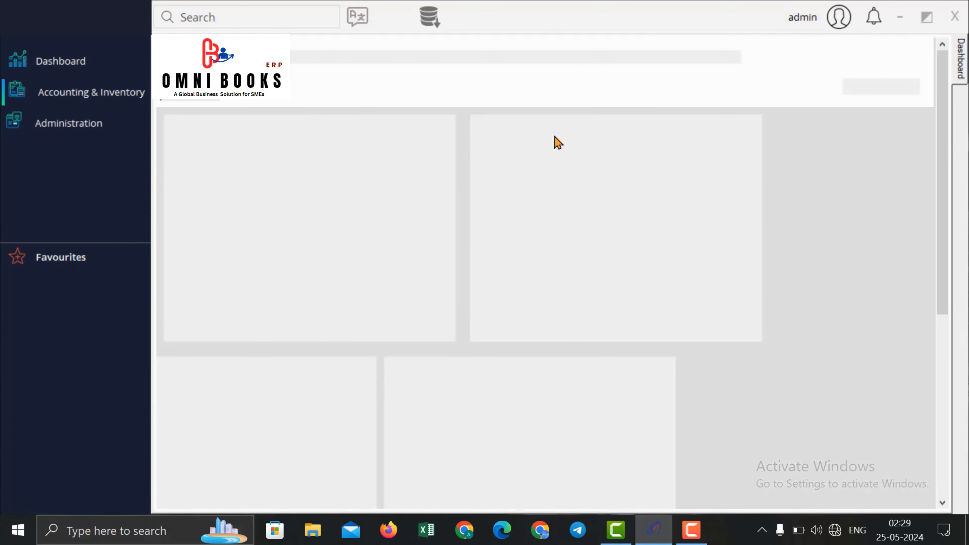
Step: Enter Excess voucher EX1 for 60 Pepsi 100 ml worth 600.00, then close it
click(92, 92)
mouse_move(243, 132)
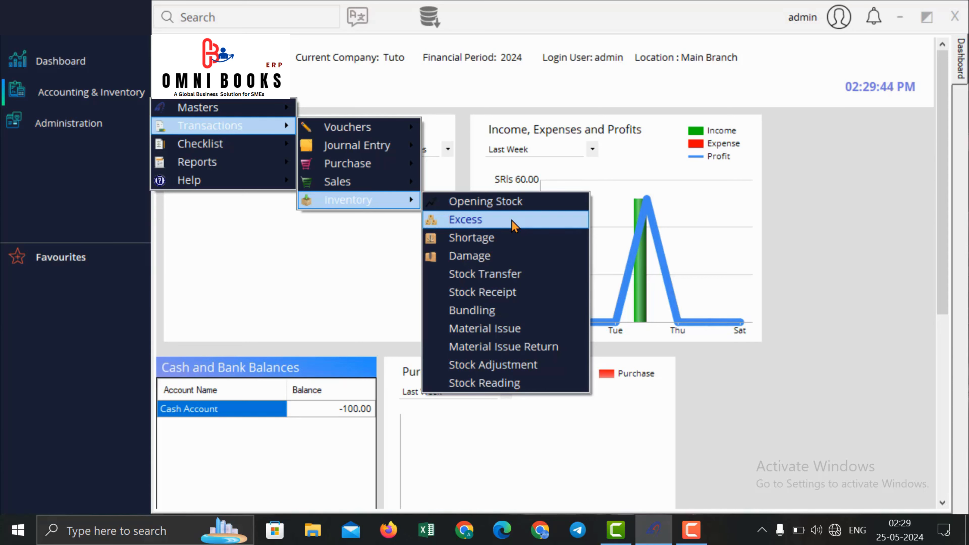
click(513, 226)
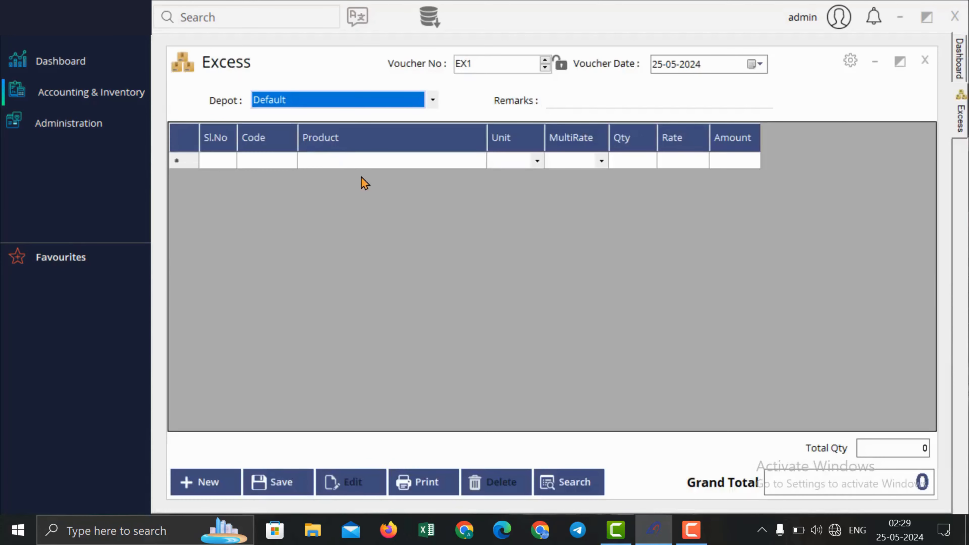
click(369, 167)
text(p)
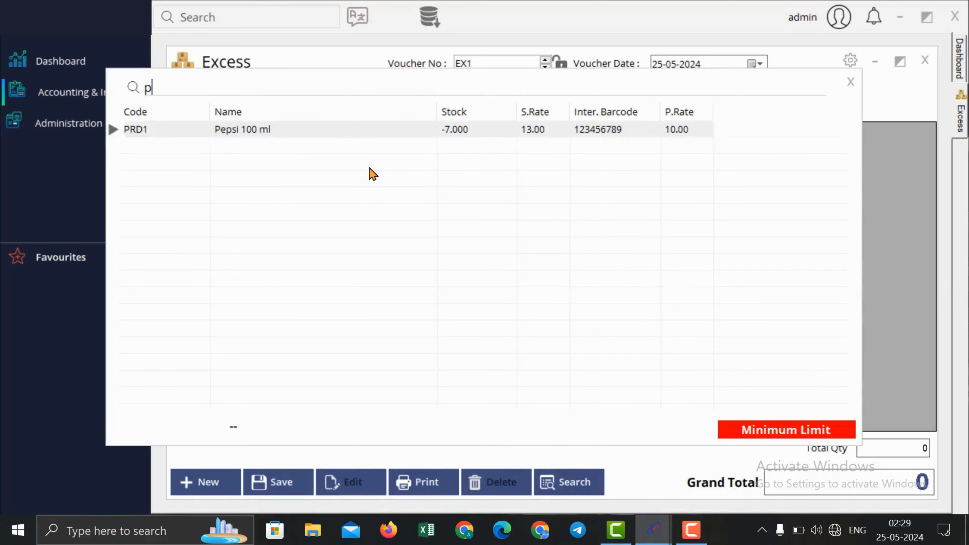
key(Return)
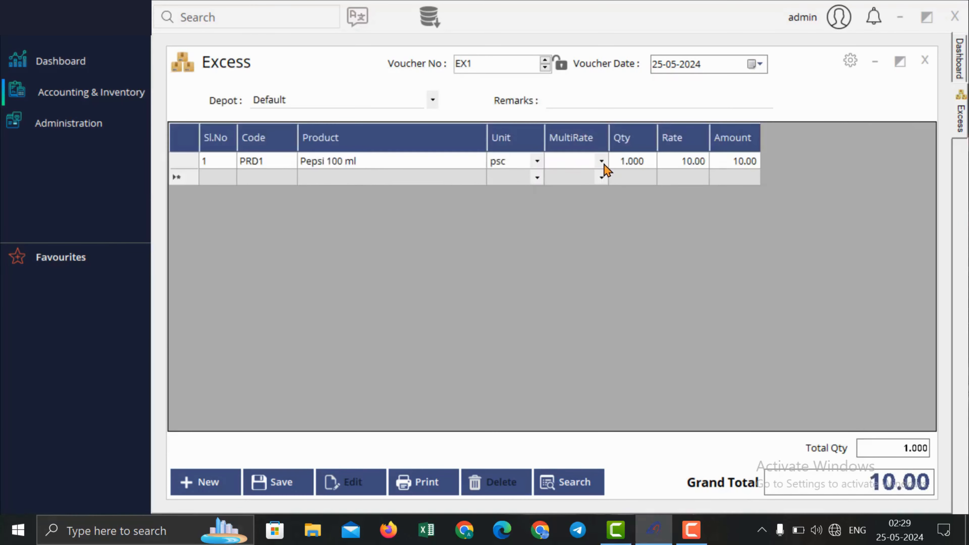
click(613, 163)
text(60)
key(Return)
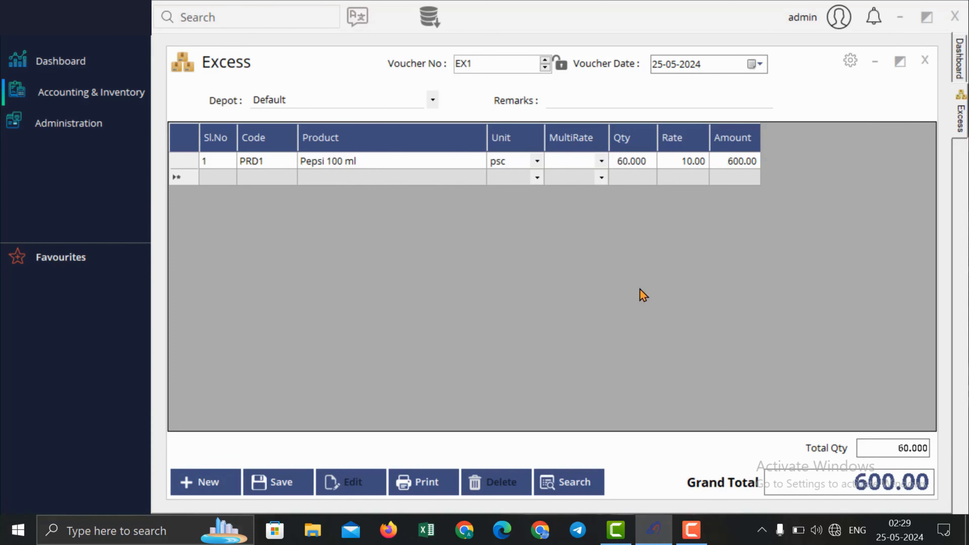
click(631, 164)
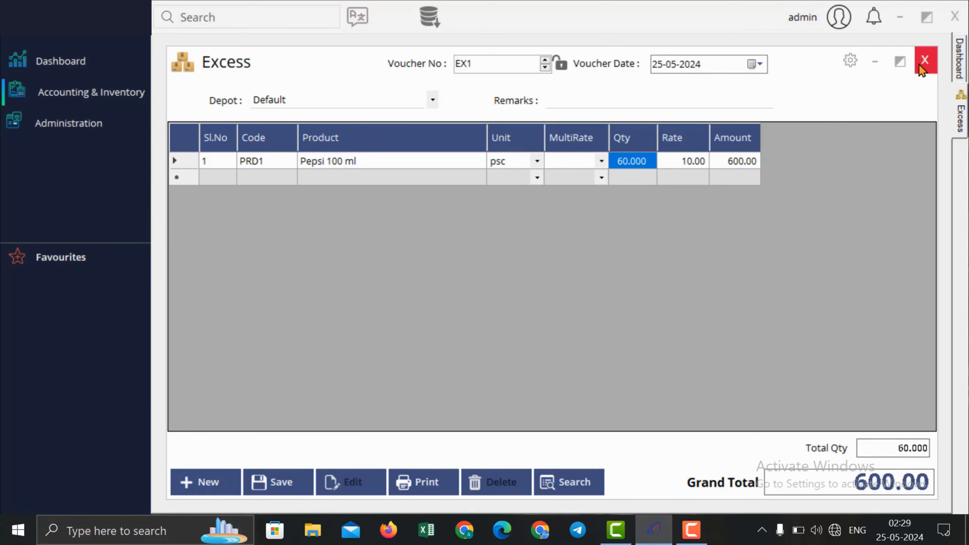
click(683, 161)
click(924, 60)
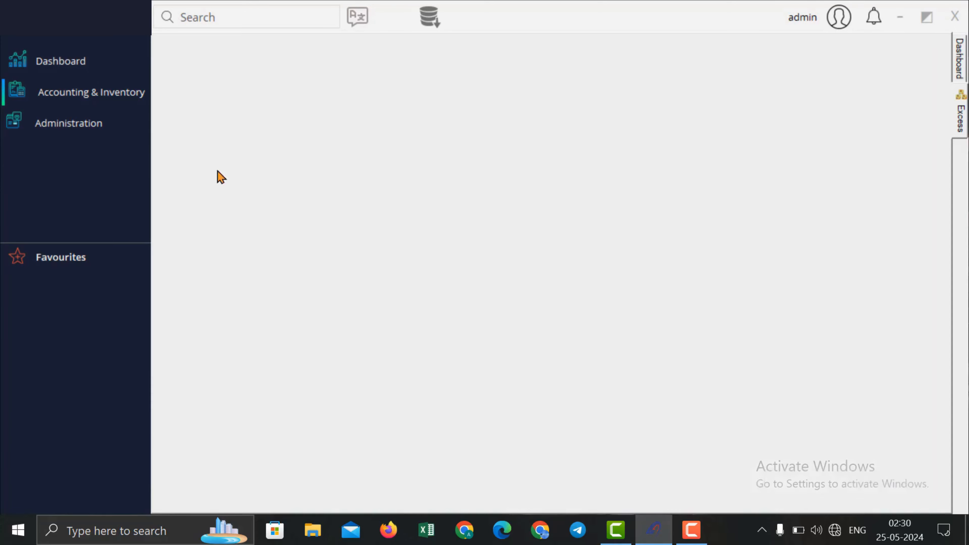
Step: Write off 2 Pepsi 100 ml (20.00) on Damage voucher DG1 and close the form
click(108, 109)
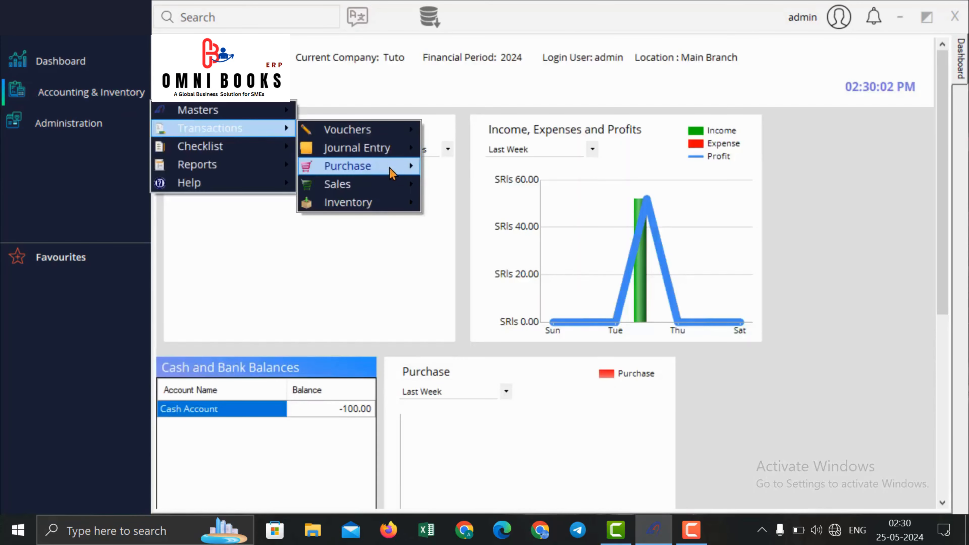
mouse_move(387, 211)
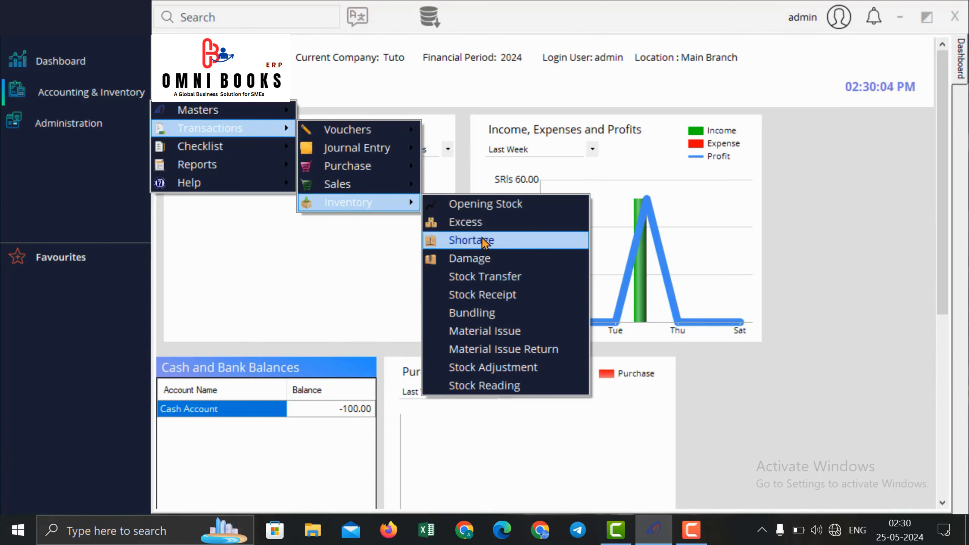
click(485, 259)
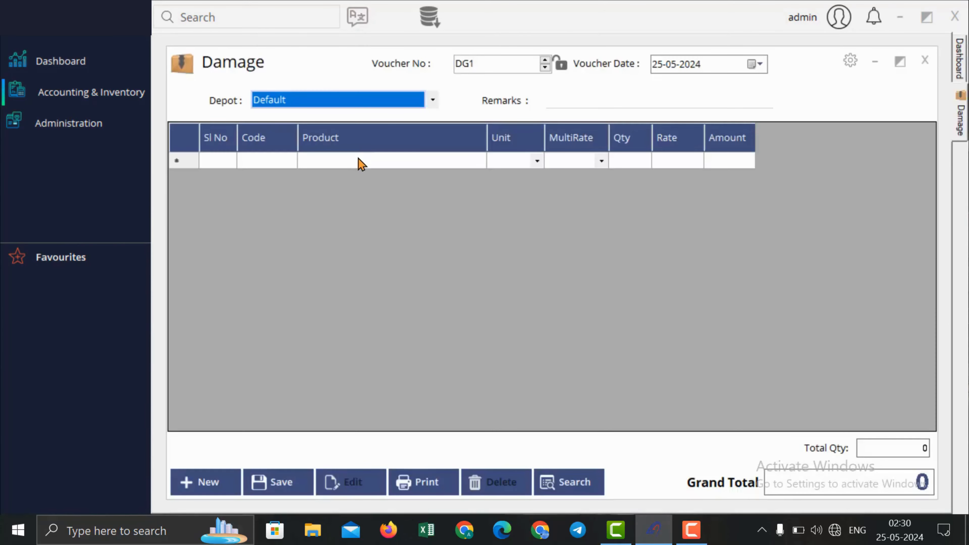
click(360, 160)
text(p)
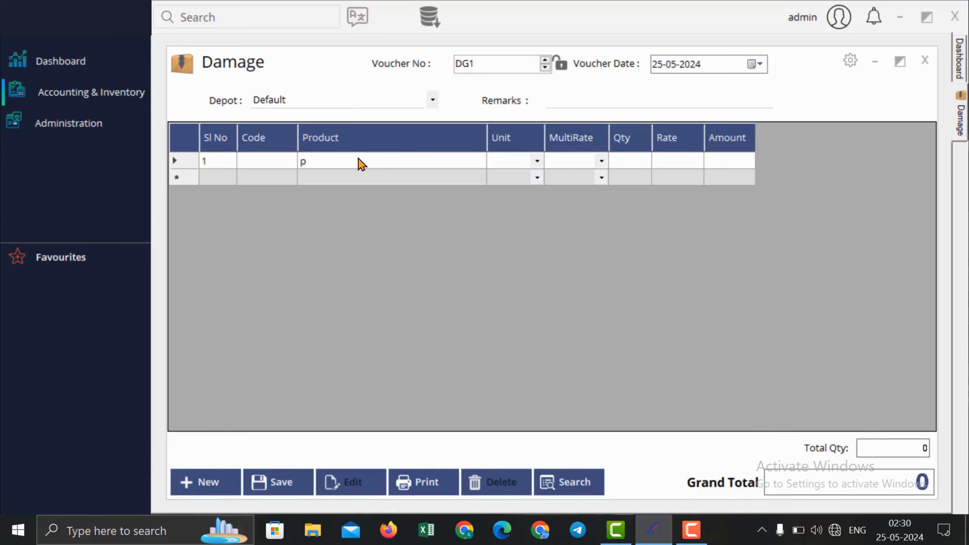
key(Return)
key(Return)
key(Return)
text(2)
key(Return)
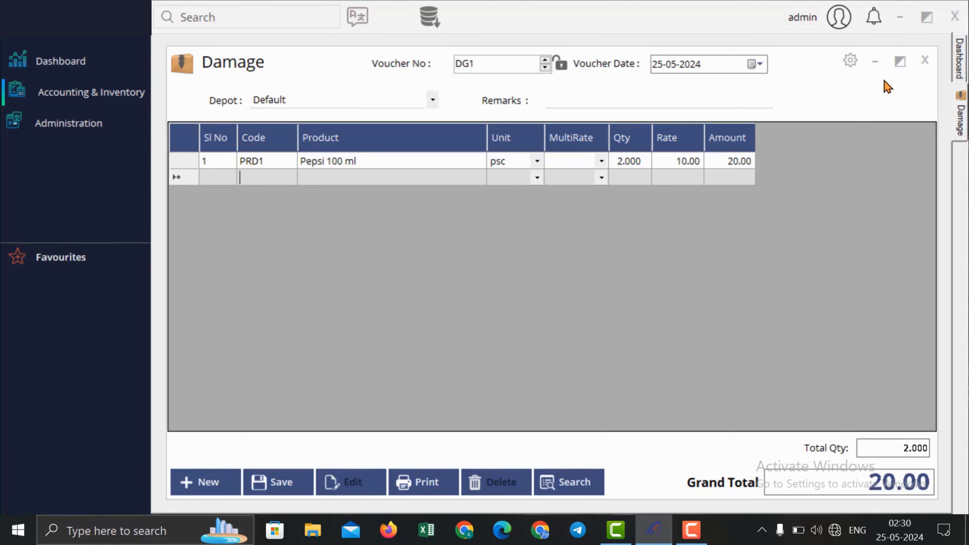
click(924, 60)
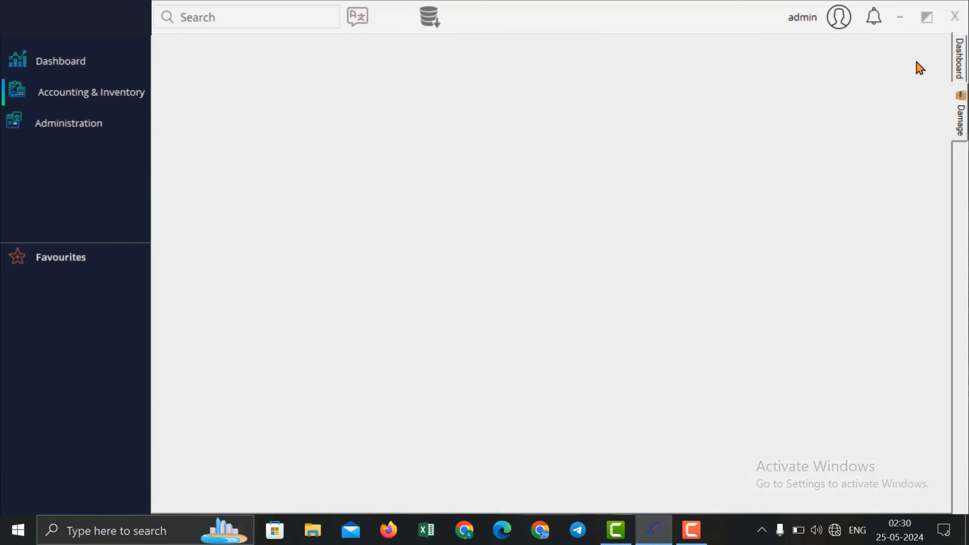
Step: Start a stock transfer to Ware House 1 with 40 Pepsi 100 ml
click(80, 95)
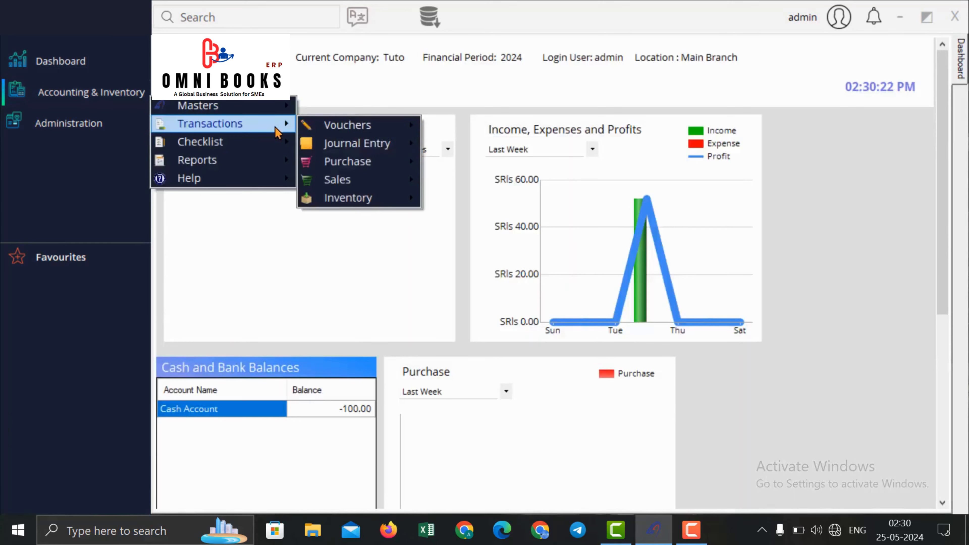
mouse_move(365, 200)
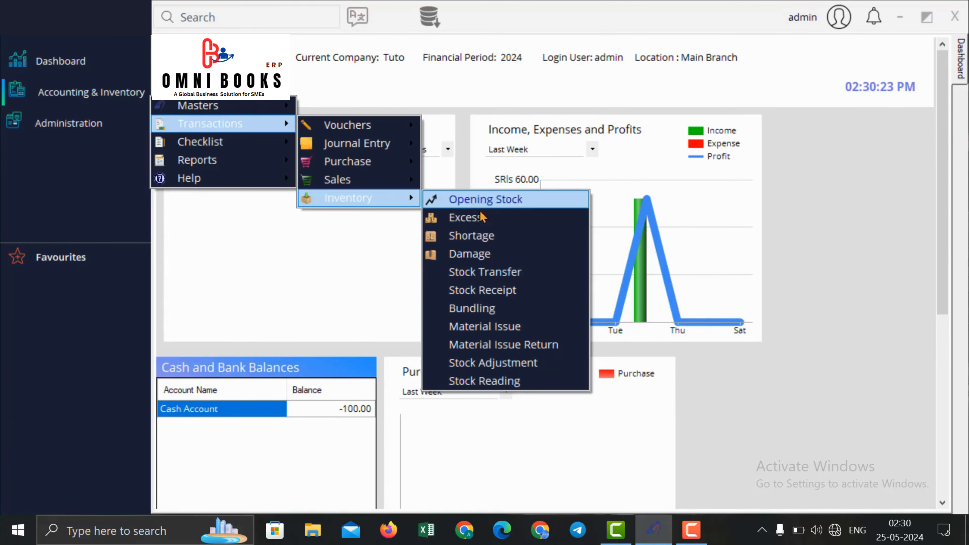
click(514, 276)
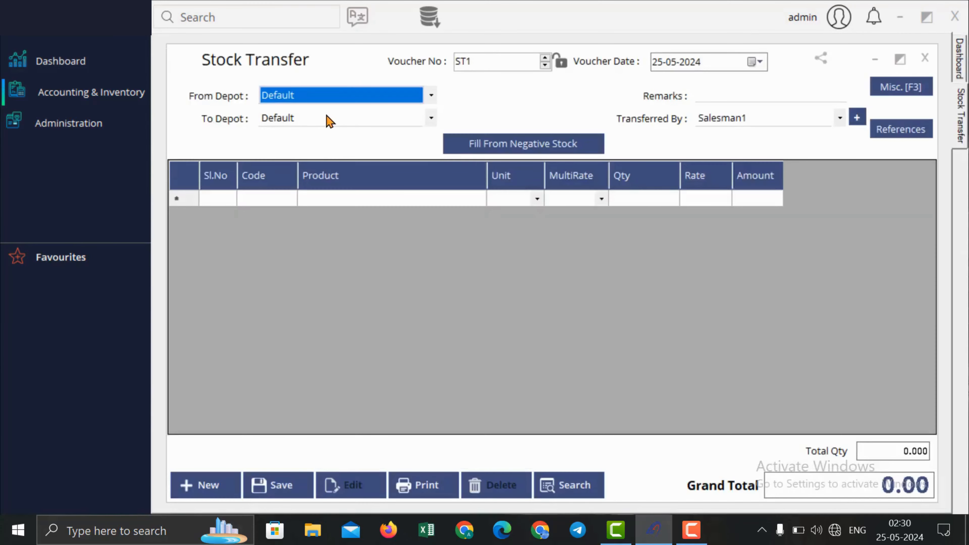
click(328, 118)
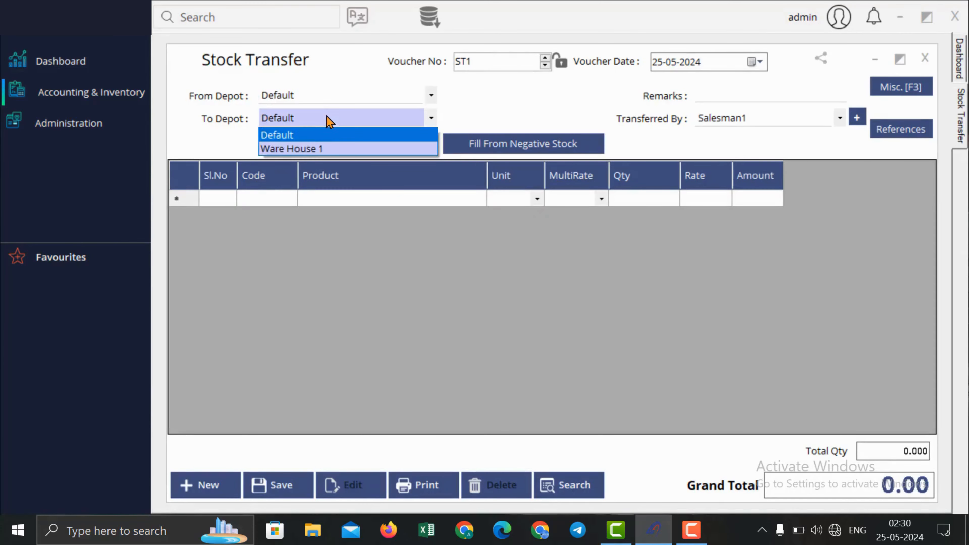
click(329, 149)
click(424, 198)
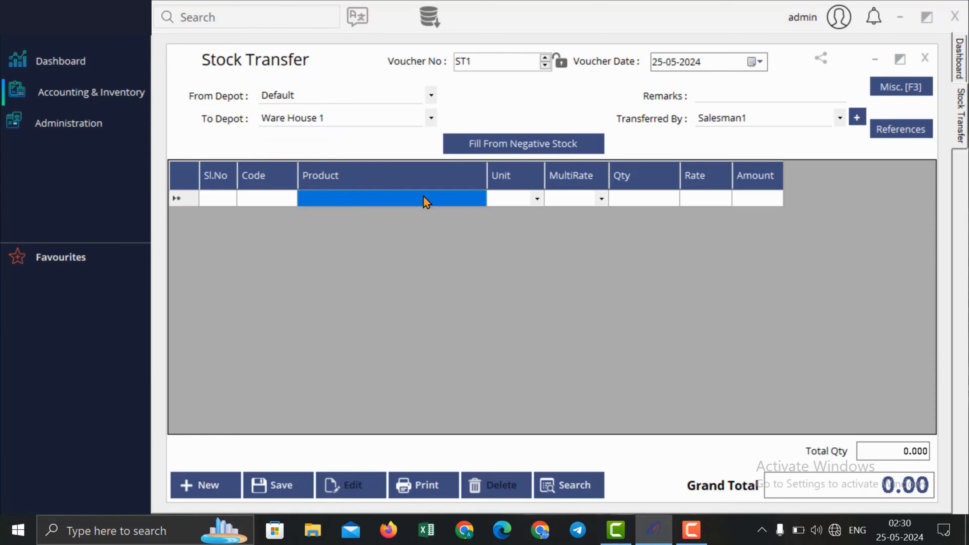
text(p)
key(Return)
key(Return)
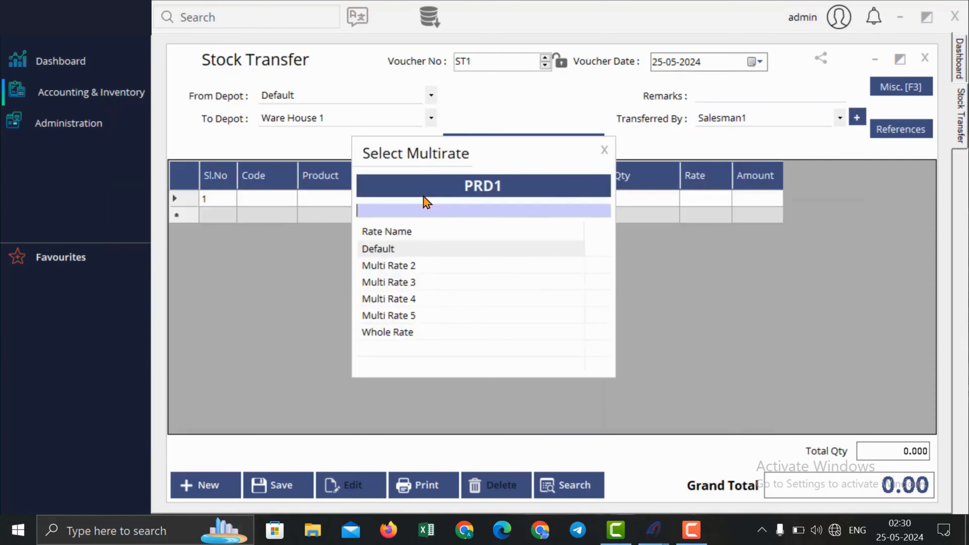
key(Return)
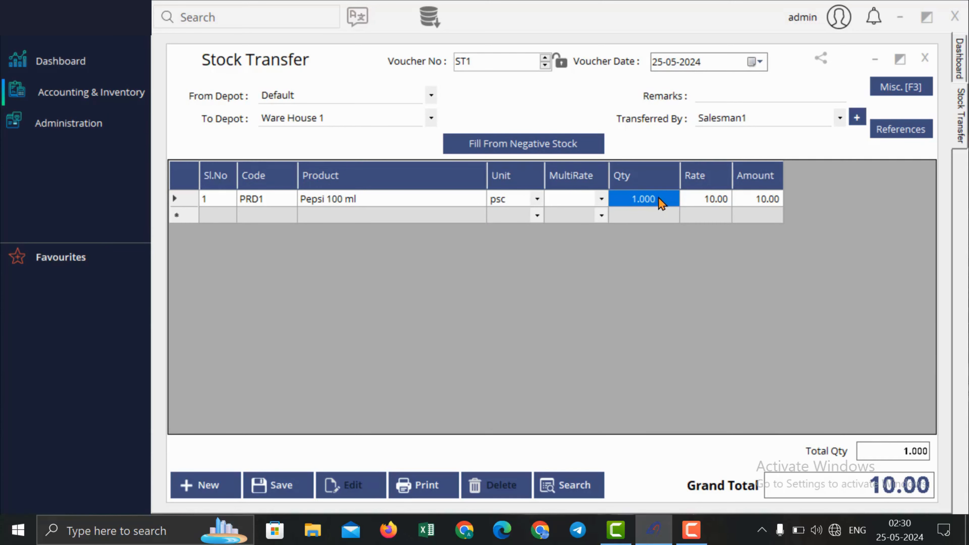
text(40)
key(Return)
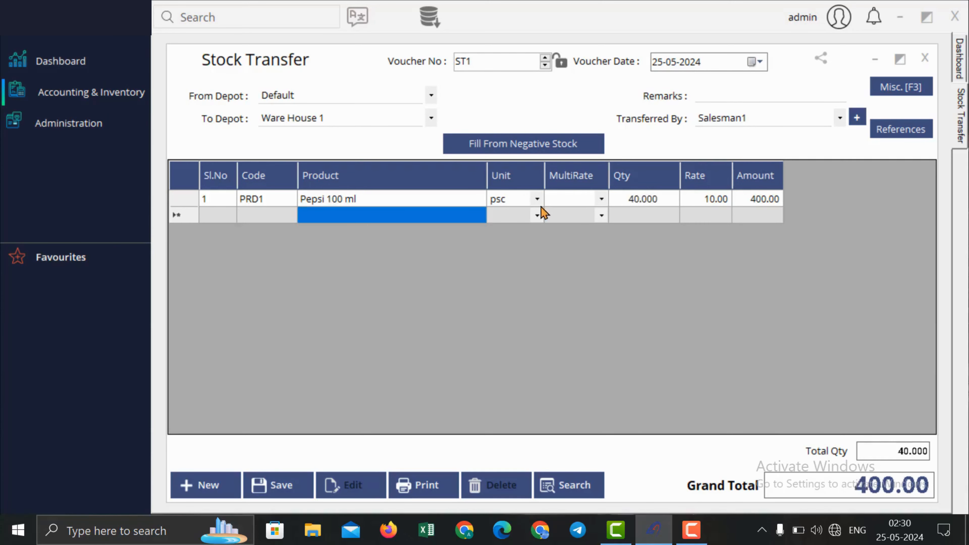
Step: Set Transferred By to Salesman1, save transfer ST1, and close the form
click(817, 131)
click(815, 132)
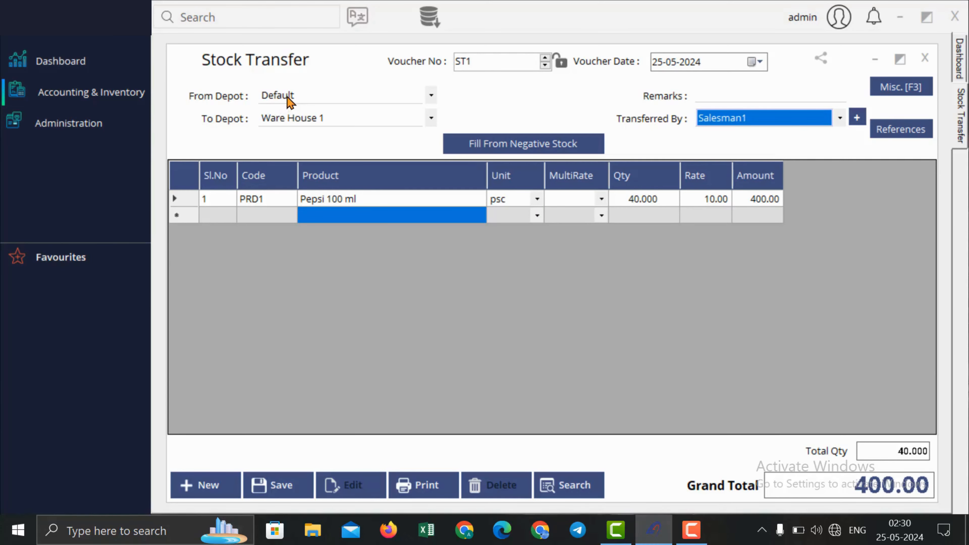
click(282, 485)
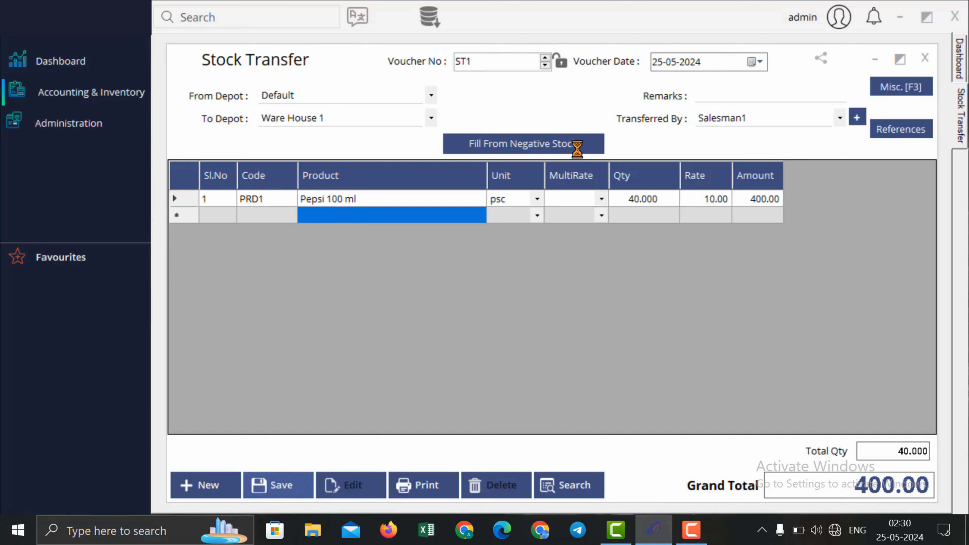
click(539, 315)
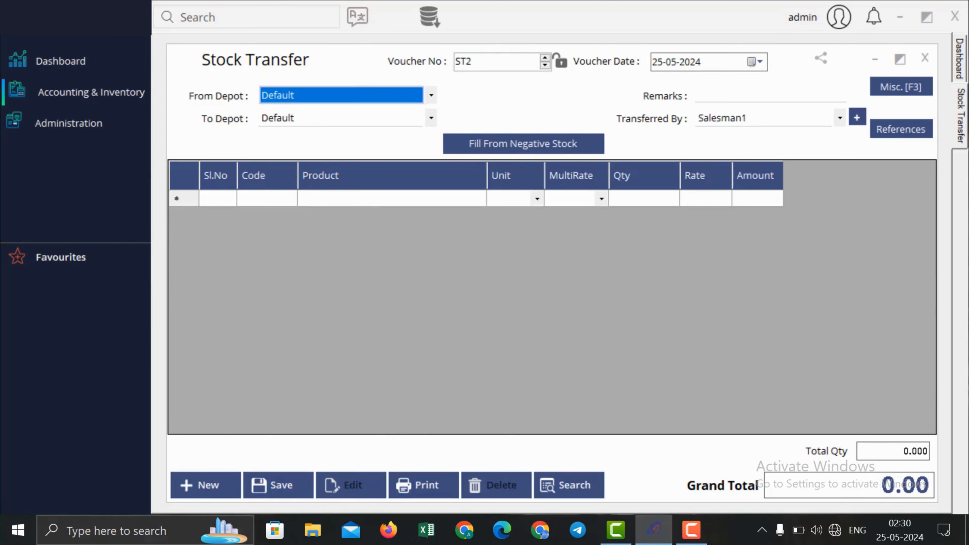
click(923, 57)
Step: Start a new stock receipt with Ware House 1 as the To Depot
click(126, 93)
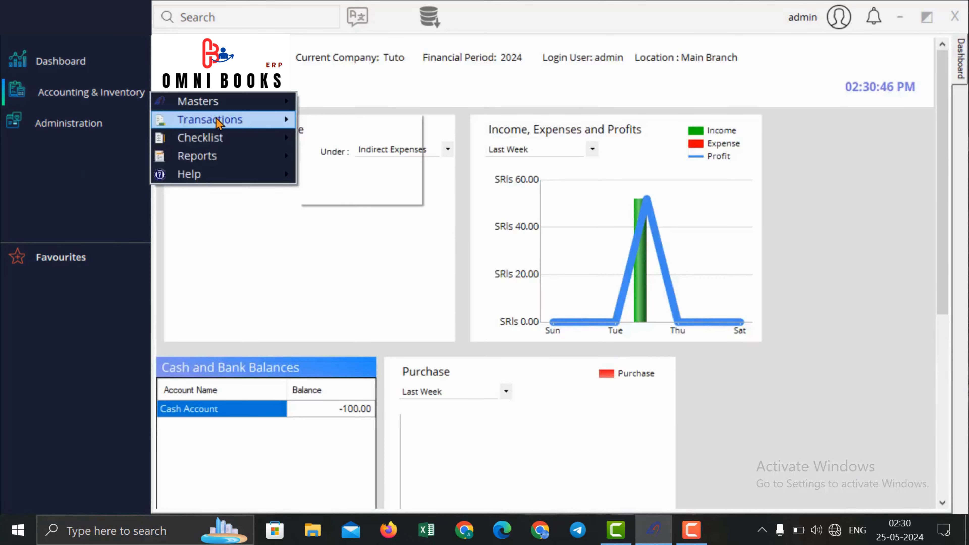
mouse_move(217, 122)
mouse_move(396, 195)
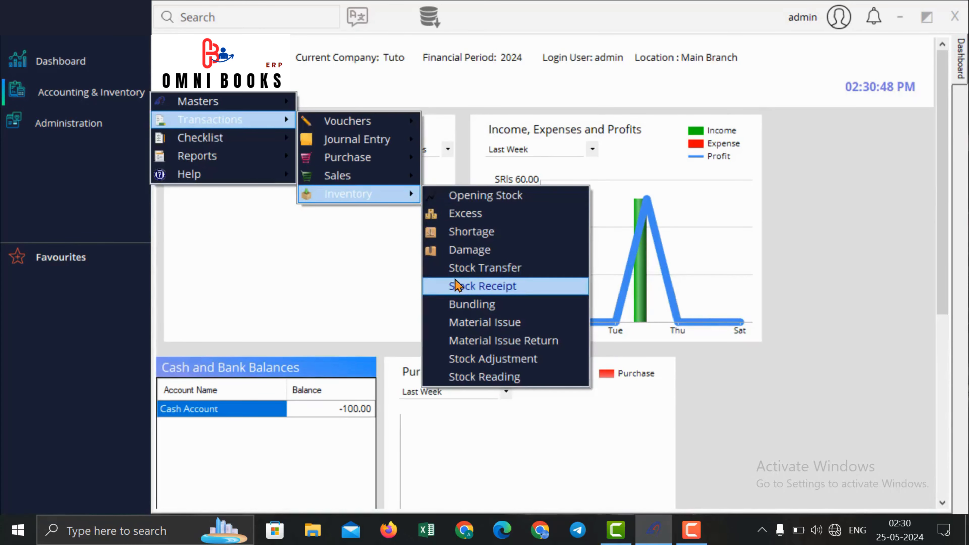
click(482, 286)
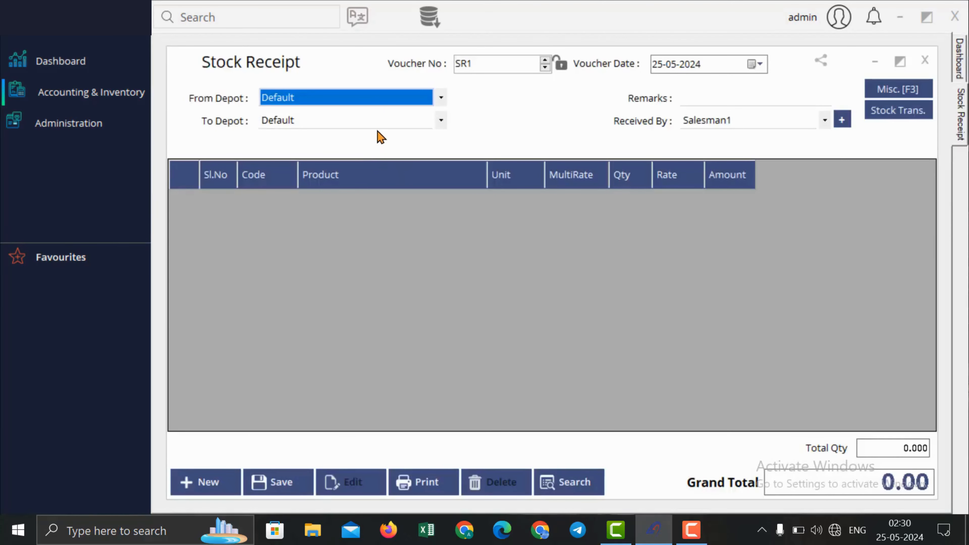
click(384, 121)
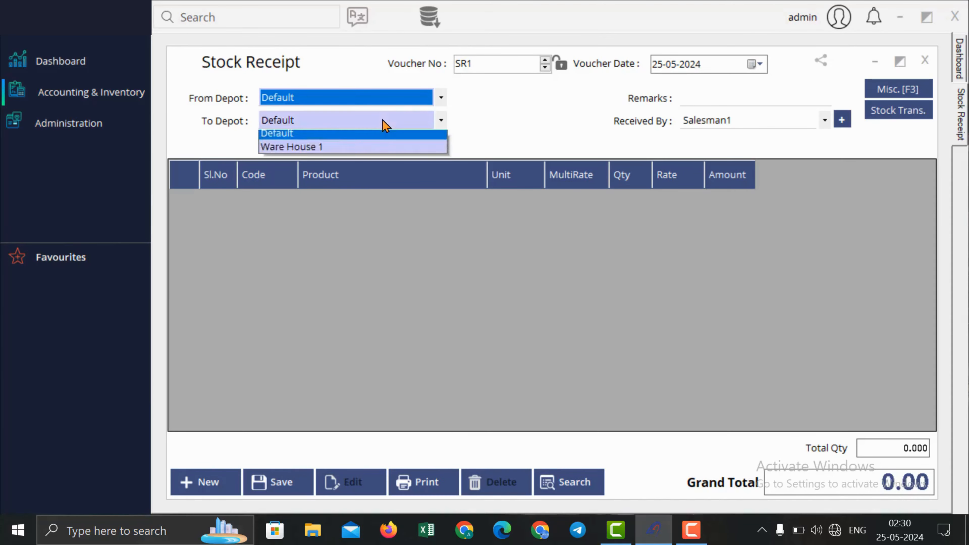
click(379, 151)
Step: Receive against transfer ST1 (40 Pepsi 100 ml), save receipt SR1, and close it
click(891, 117)
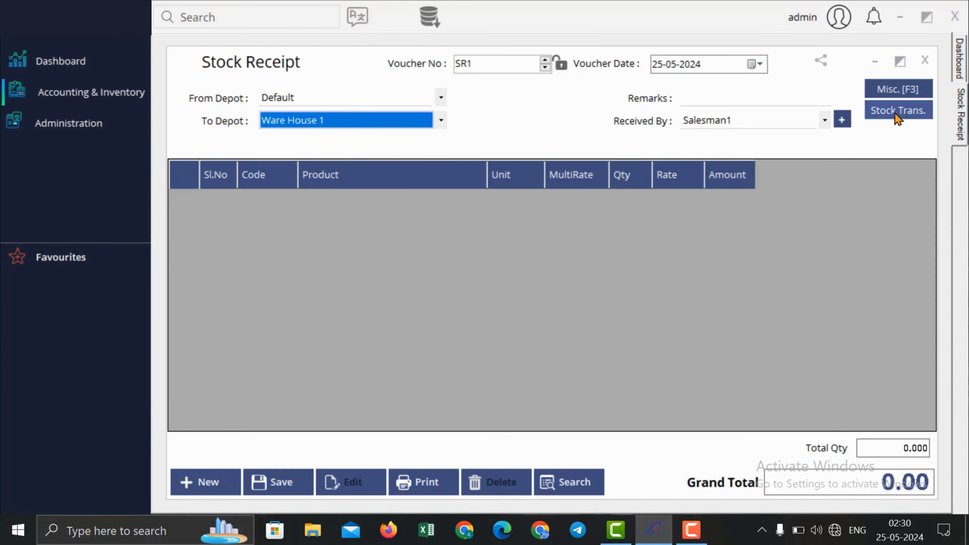
click(797, 171)
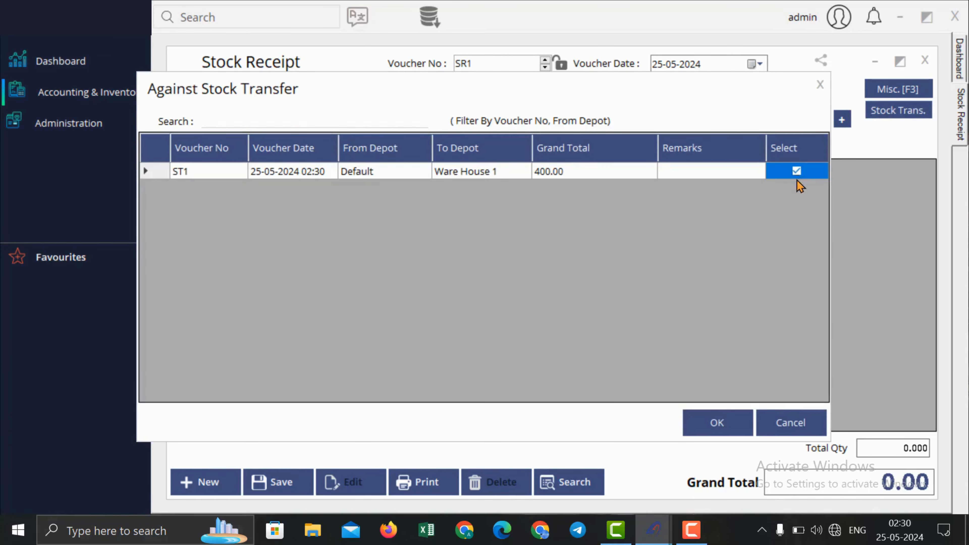
click(723, 422)
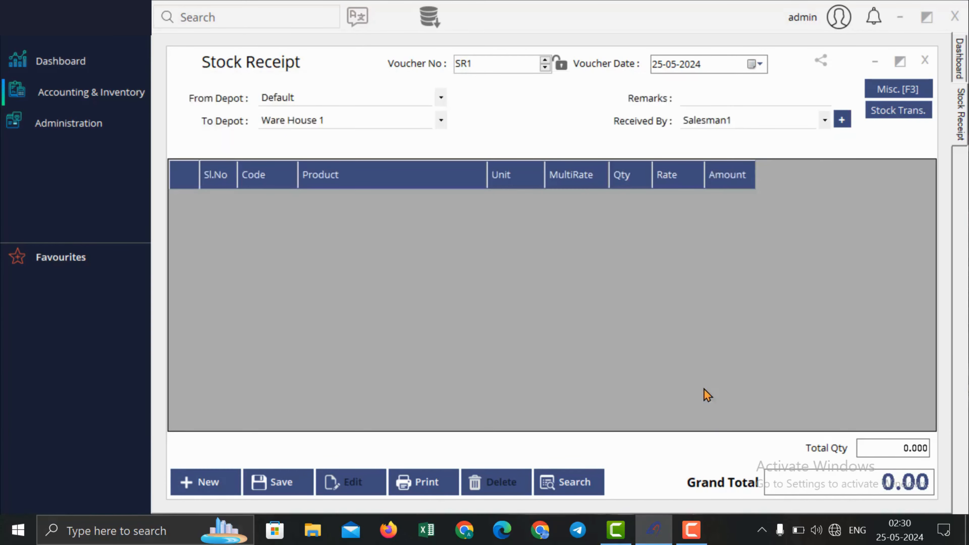
click(277, 482)
key(Return)
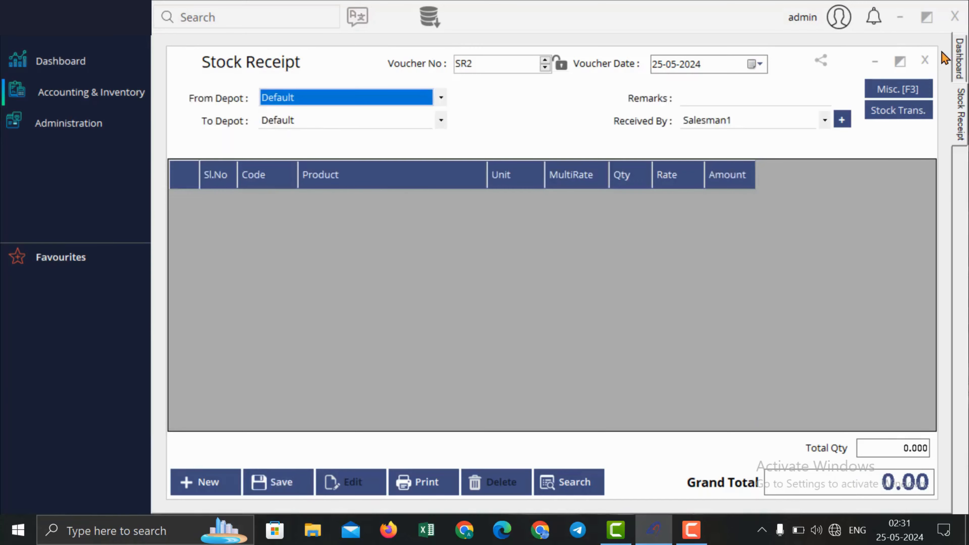
click(925, 60)
Step: Start bundling voucher BND1 with 100 Pepsi 100 ml as the bundle product
click(106, 102)
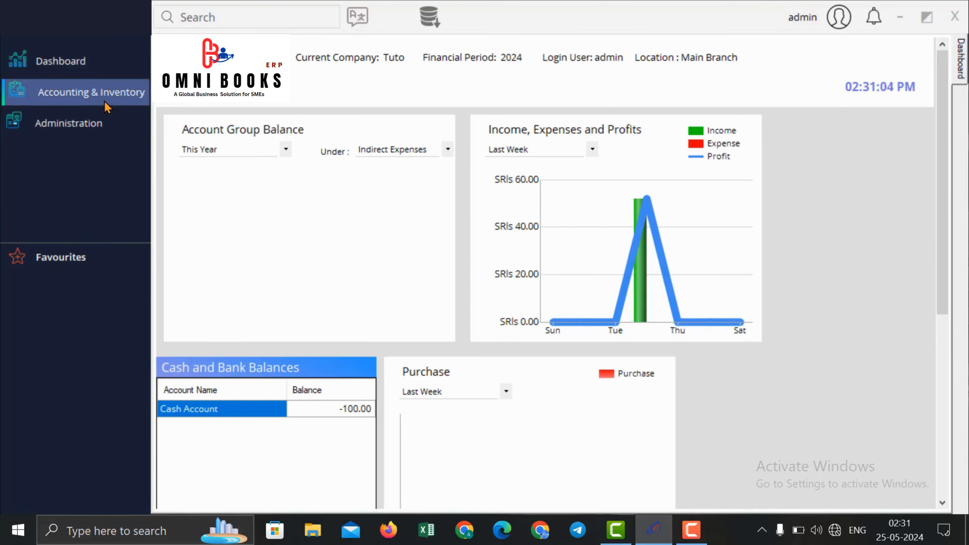
mouse_move(270, 134)
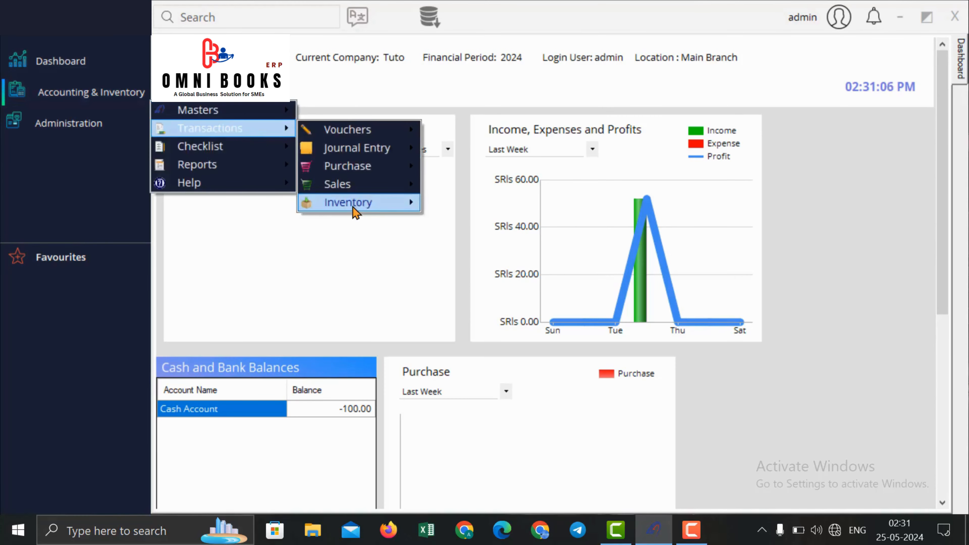
mouse_move(355, 204)
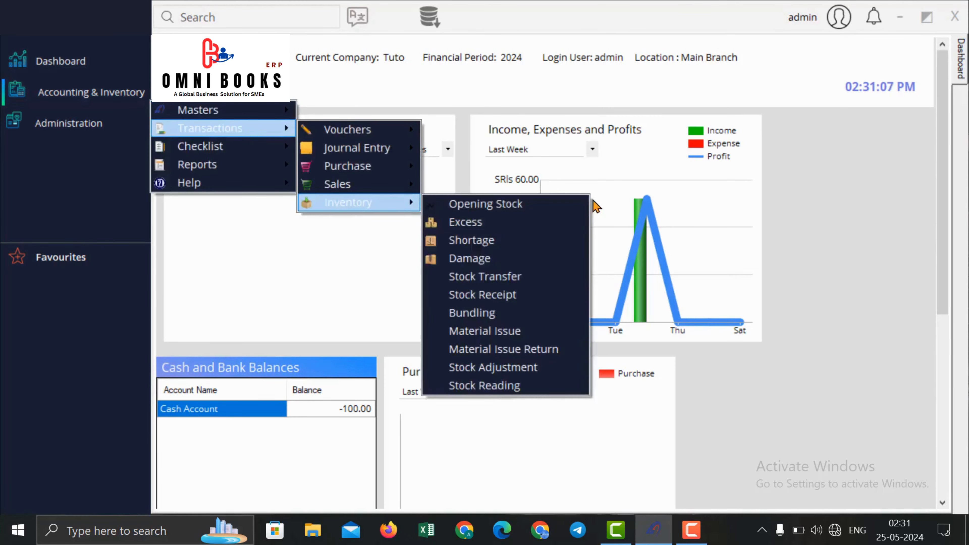
click(541, 321)
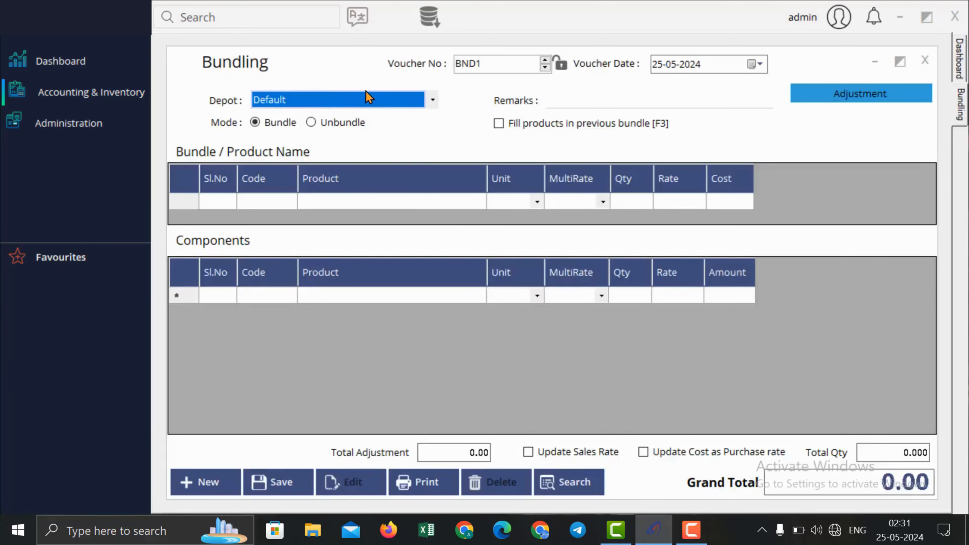
key(F9)
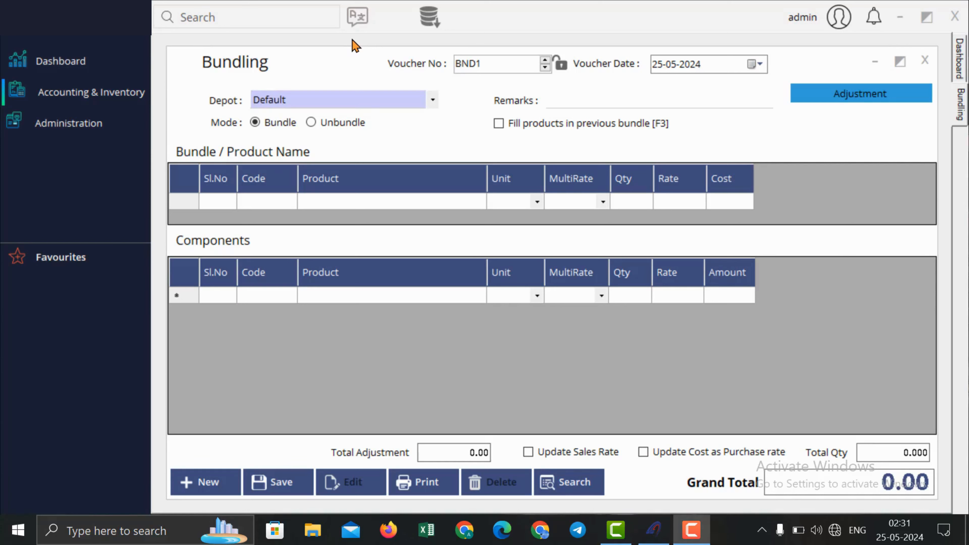
click(377, 207)
text(p)
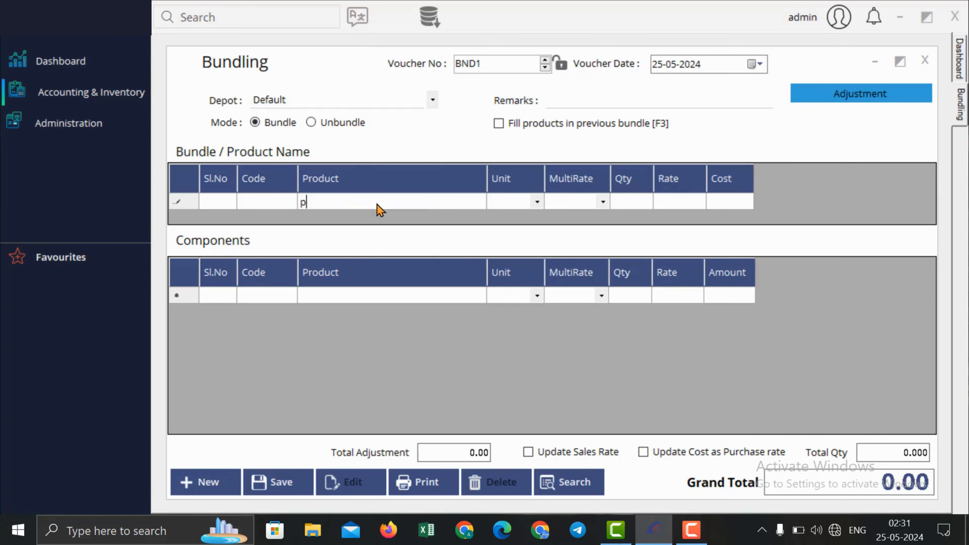
key(Return)
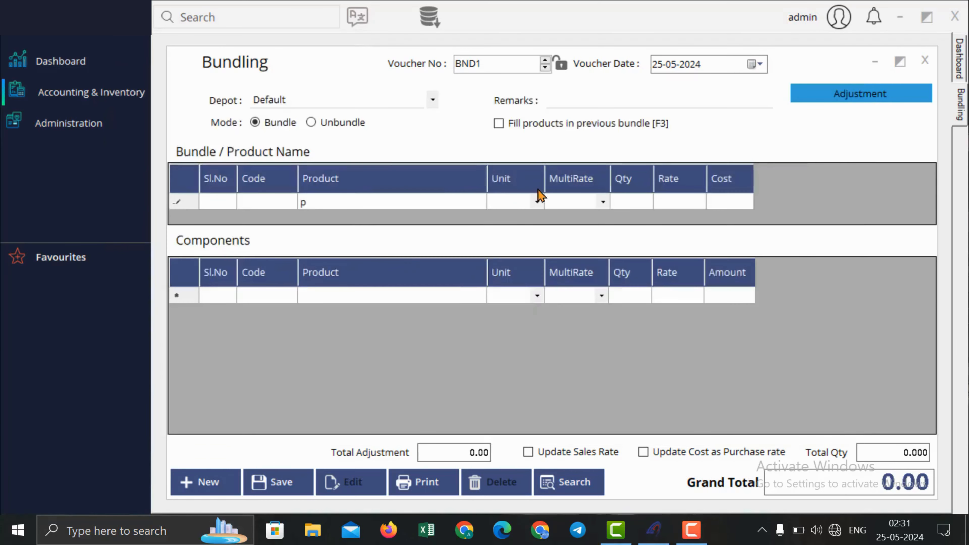
click(635, 203)
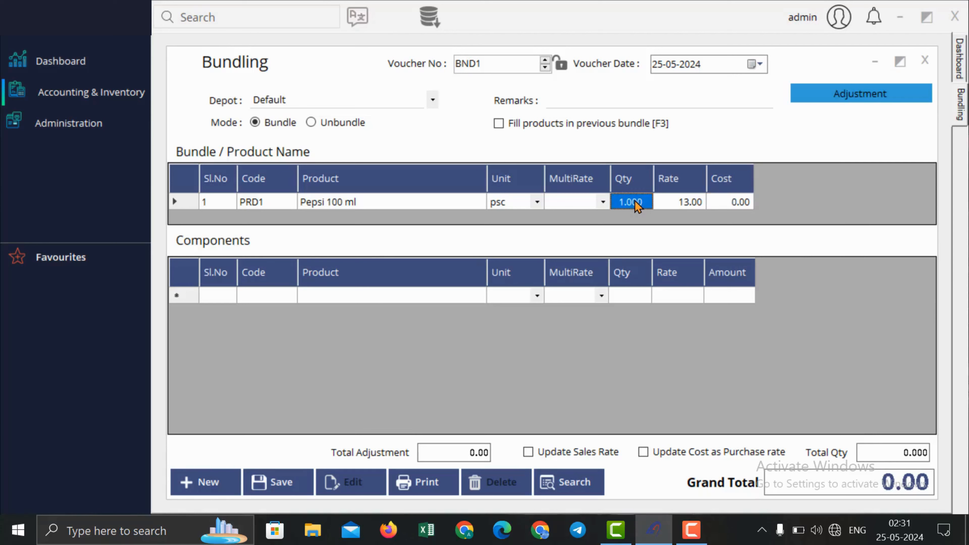
text(100)
key(Return)
Step: Leave the components empty and toggle the voucher to Unbundle and back to Bundle
click(392, 301)
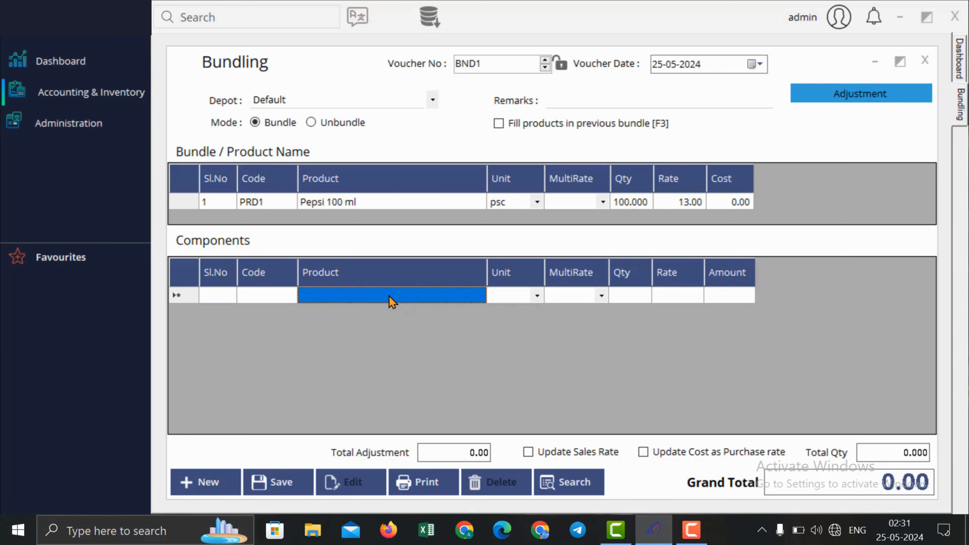
text(p)
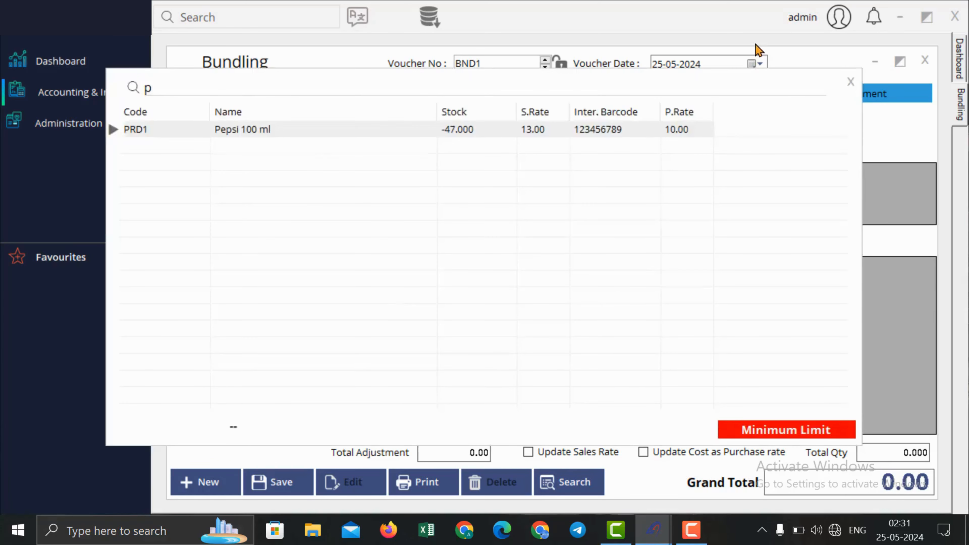
click(851, 82)
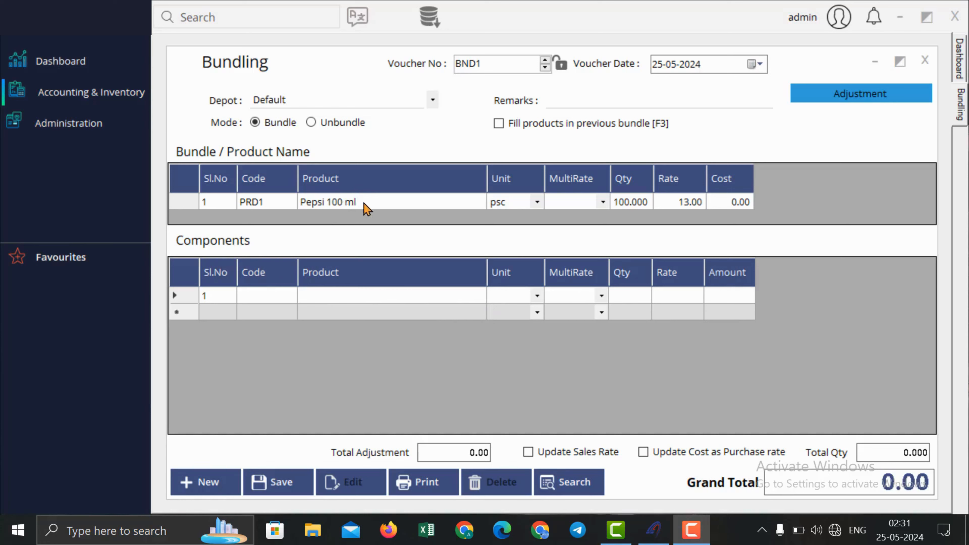
click(646, 205)
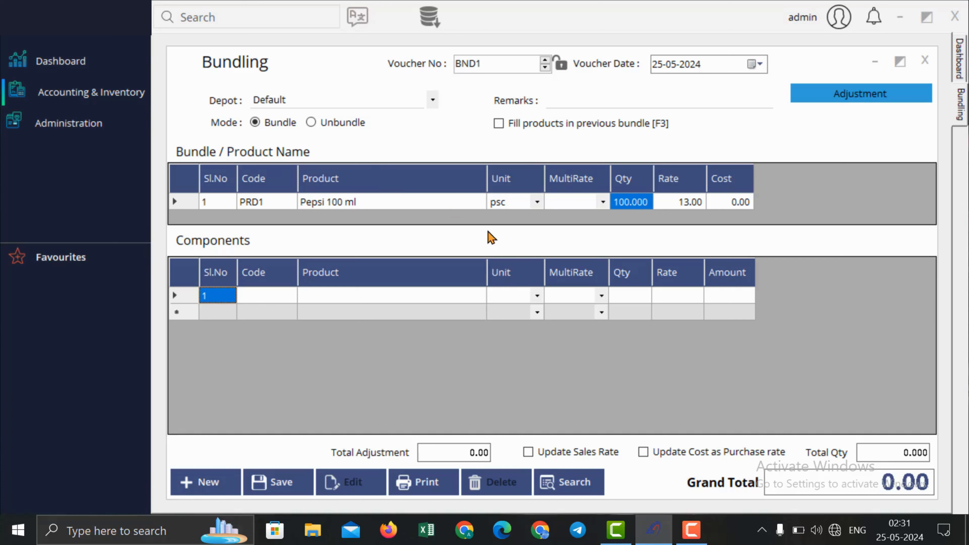
click(347, 125)
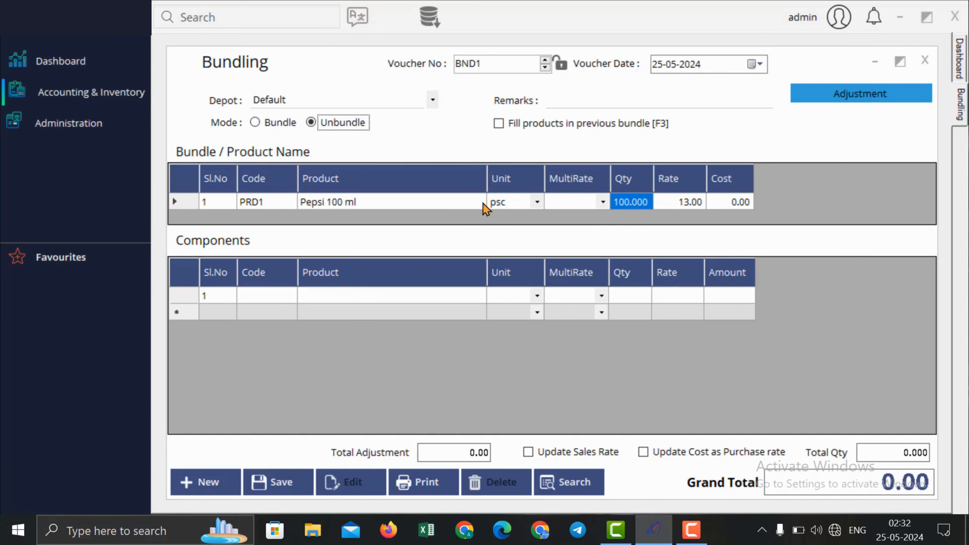
click(352, 297)
click(352, 311)
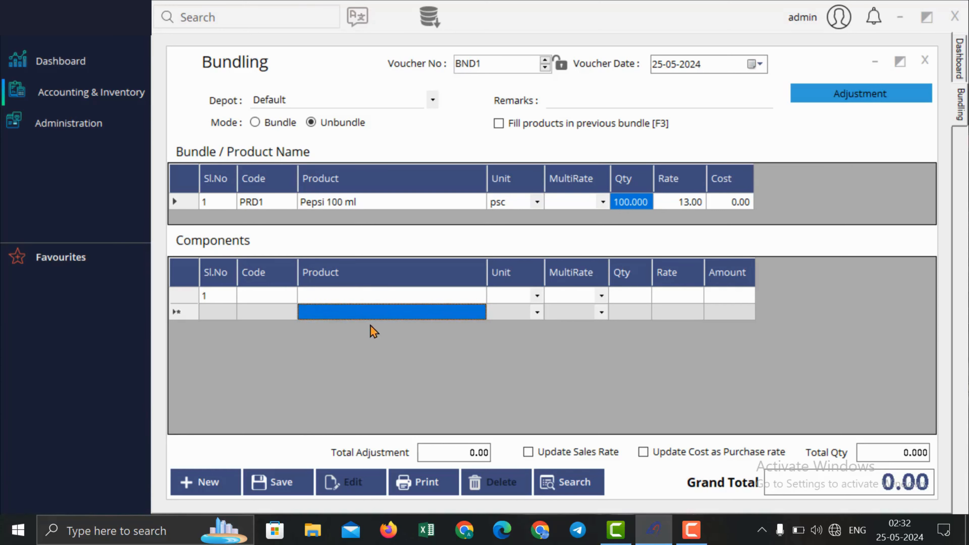
click(280, 123)
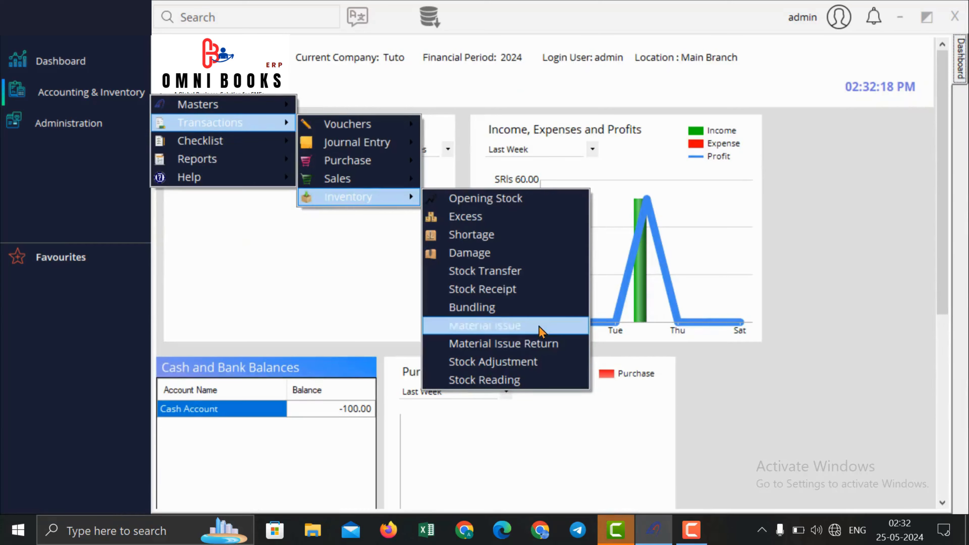
Step: Start a Material Issue for Staff Food Expenses with Sales Account as the stock account
click(567, 331)
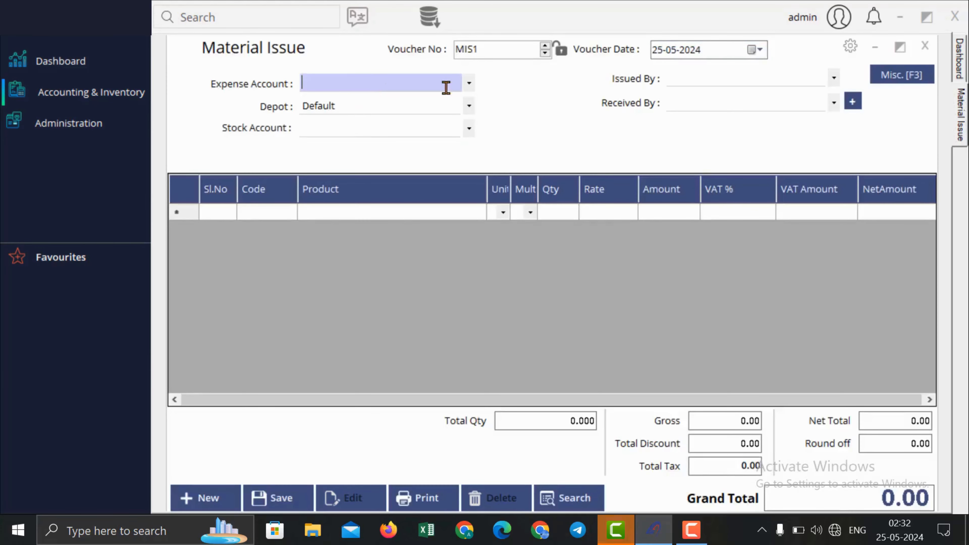
click(467, 85)
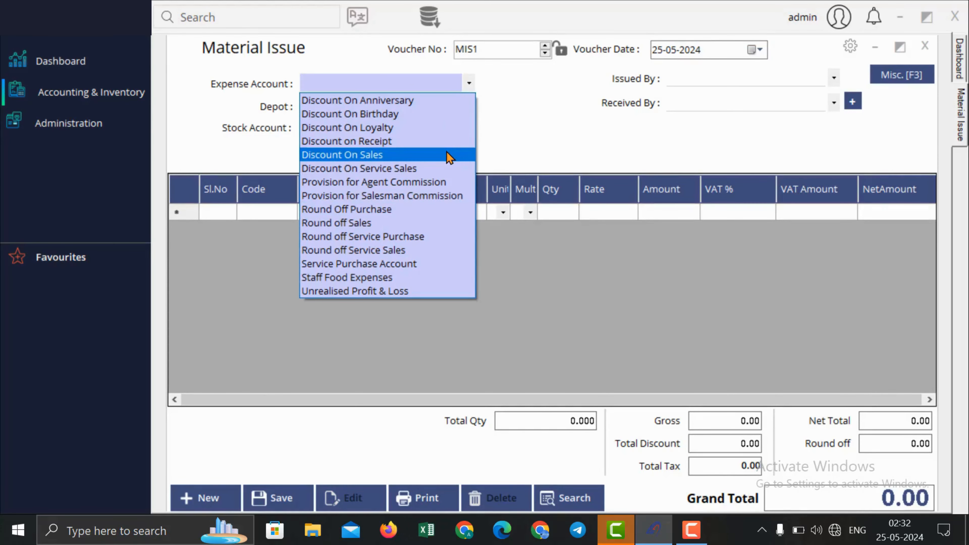
click(445, 277)
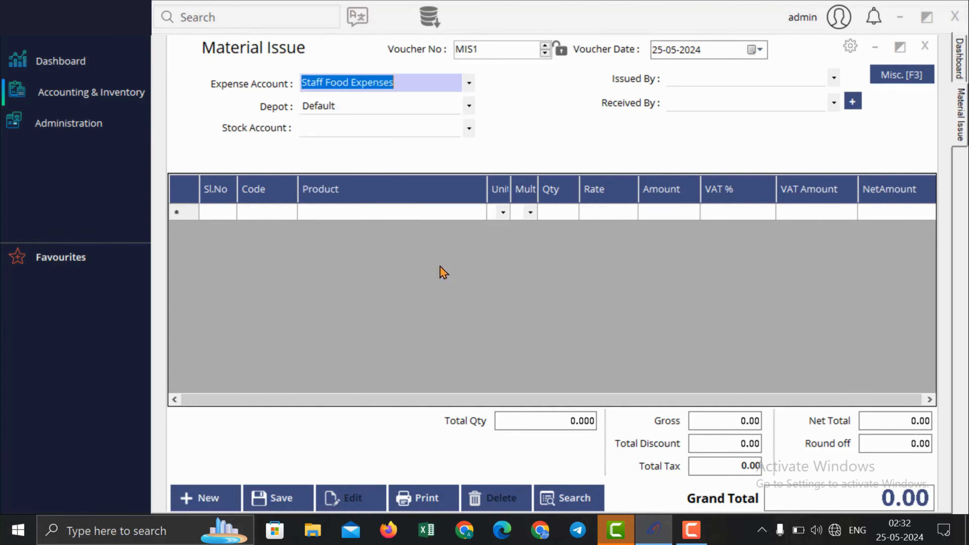
click(373, 129)
click(471, 136)
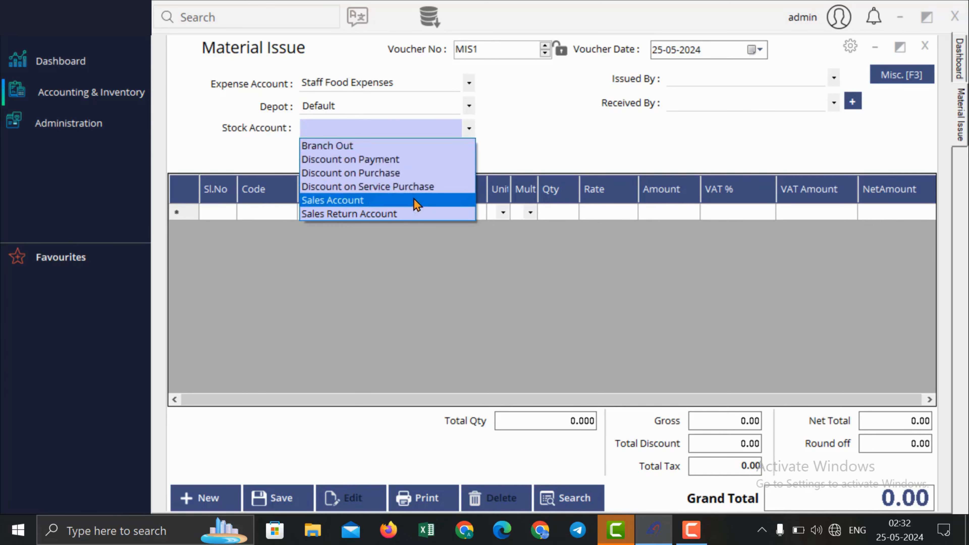
click(423, 199)
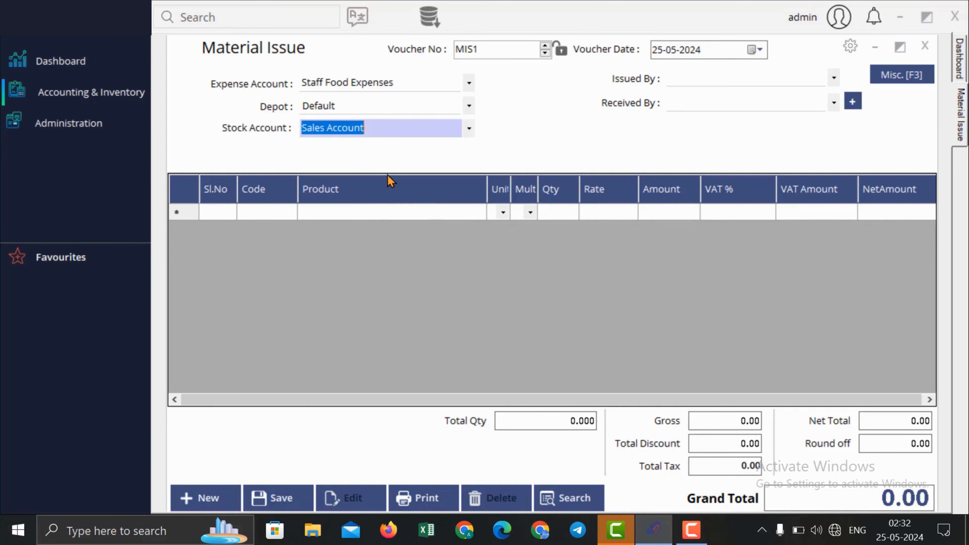
Step: Add 20 Pepsi 100 ml (grand total 230.00) and close Material Issue MIS1
click(407, 213)
text(p)
key(Return)
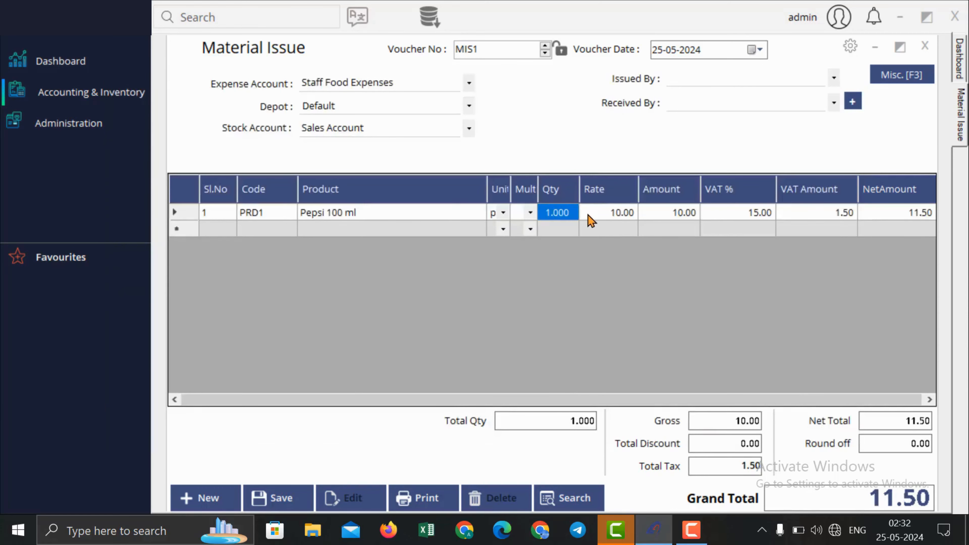
text(20)
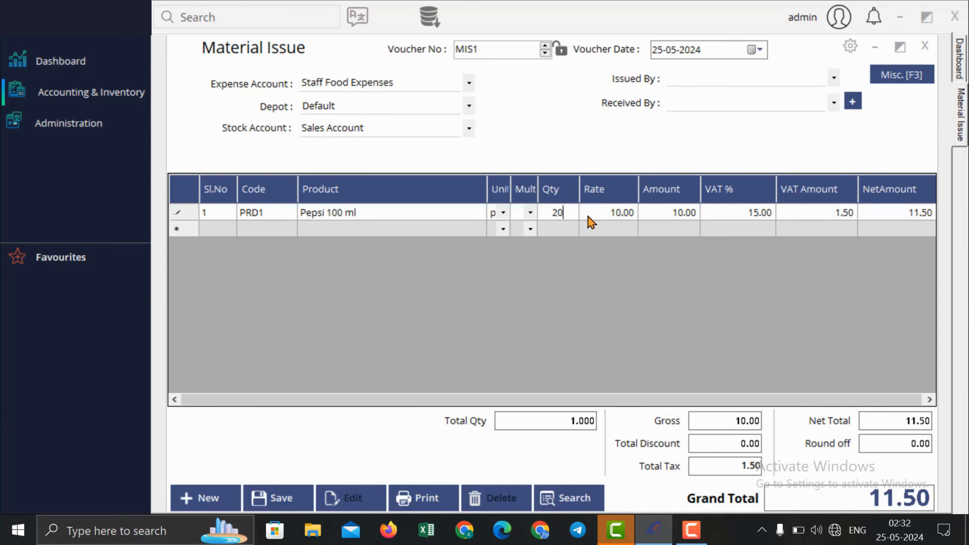
key(Return)
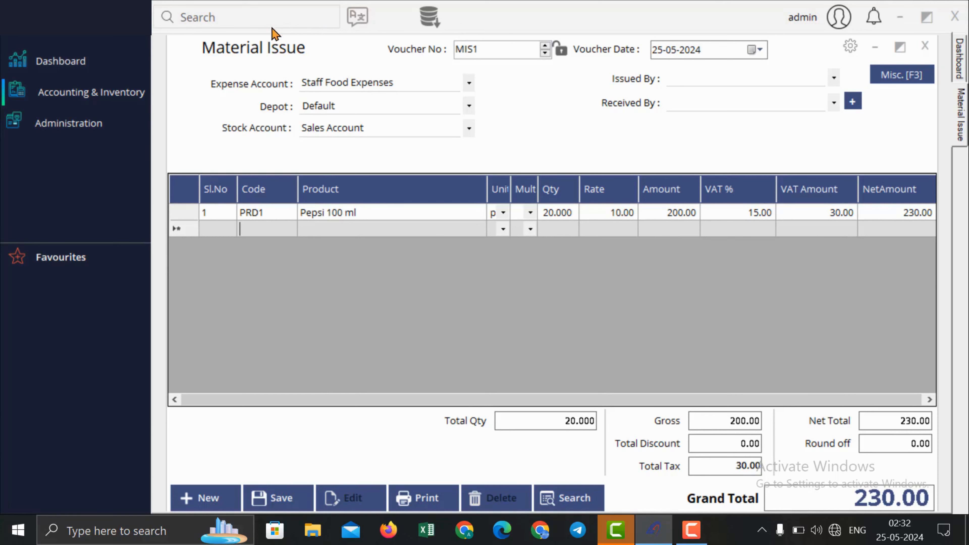
click(925, 46)
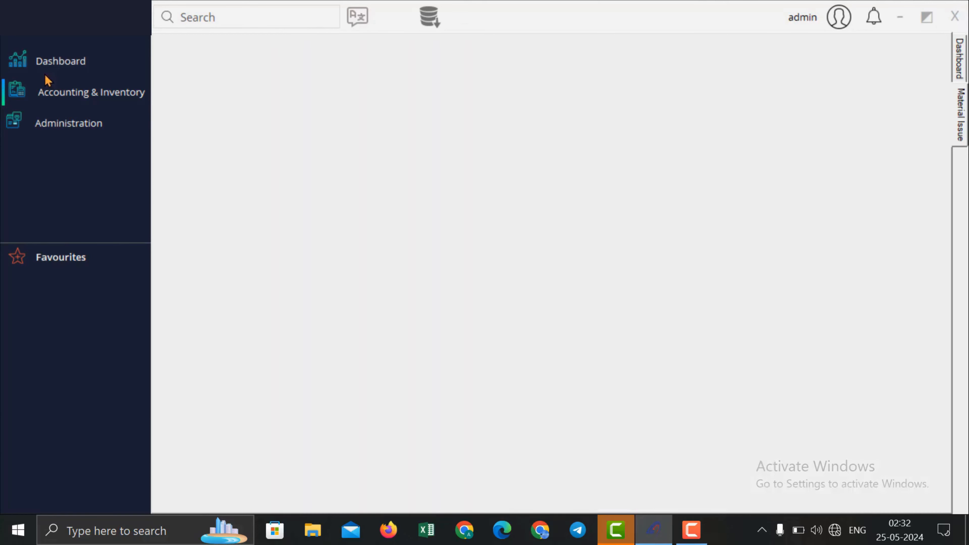
Step: Start a stock adjustment and load current stock for depot Default and product group Master
click(54, 95)
mouse_move(240, 121)
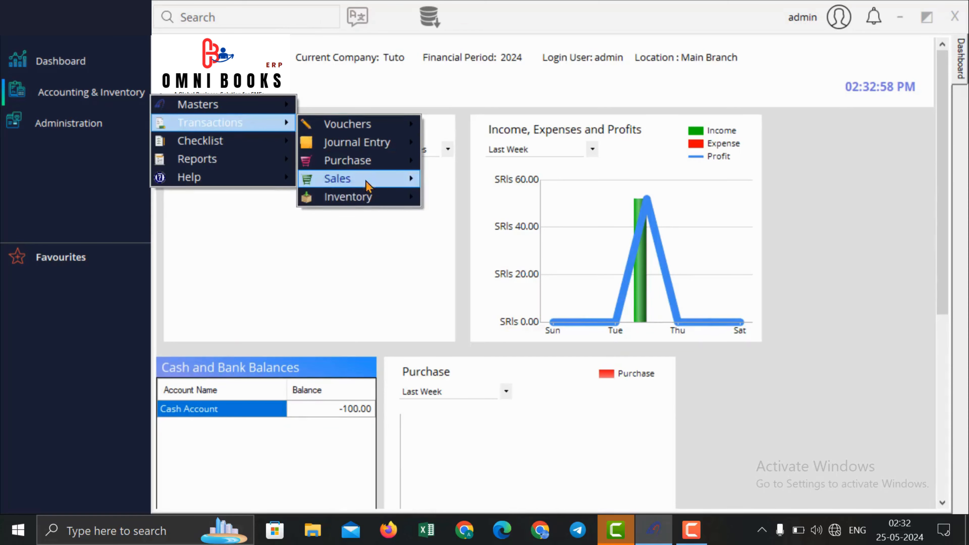
mouse_move(367, 199)
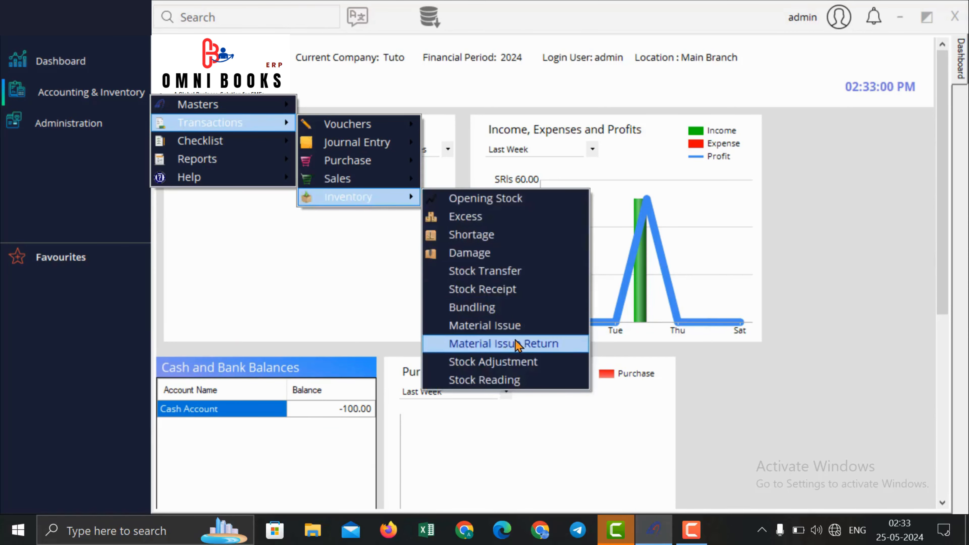
click(513, 361)
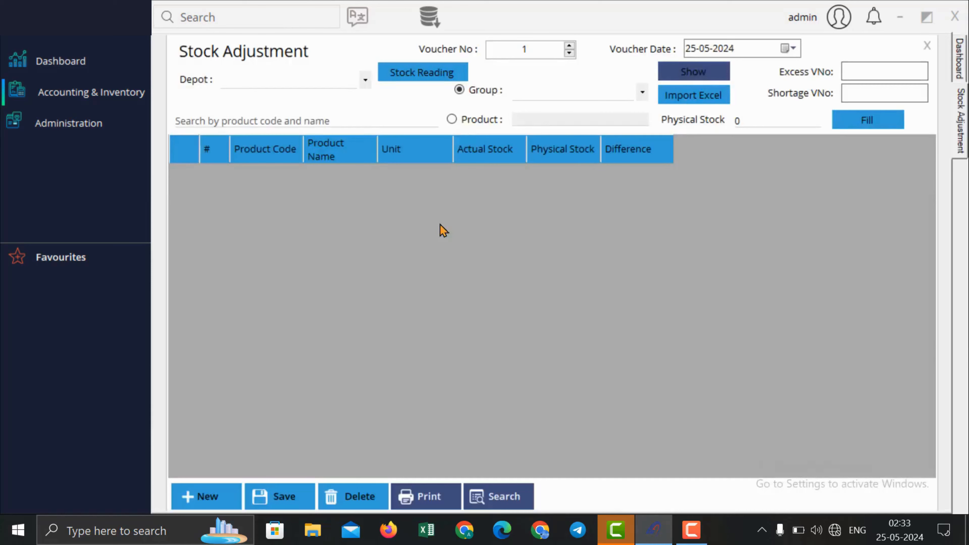
click(353, 81)
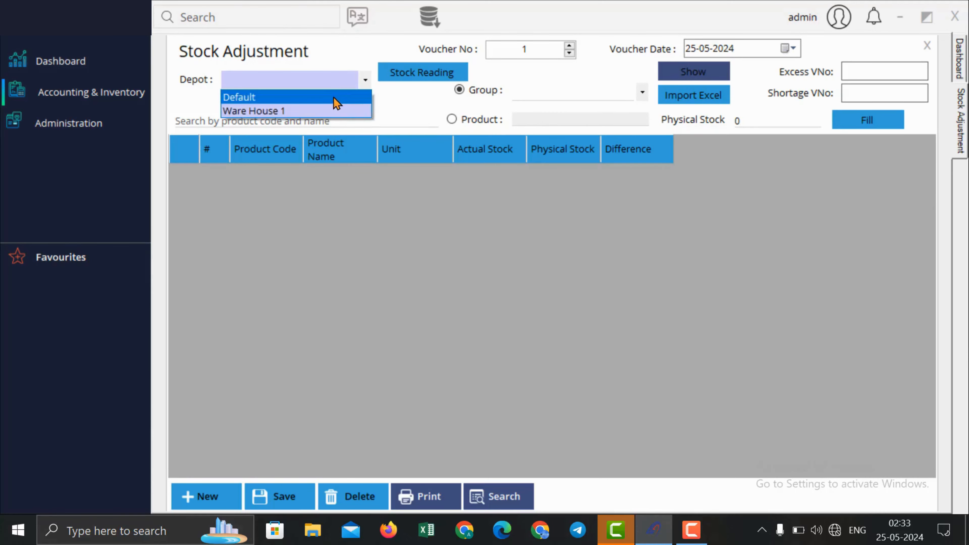
click(334, 97)
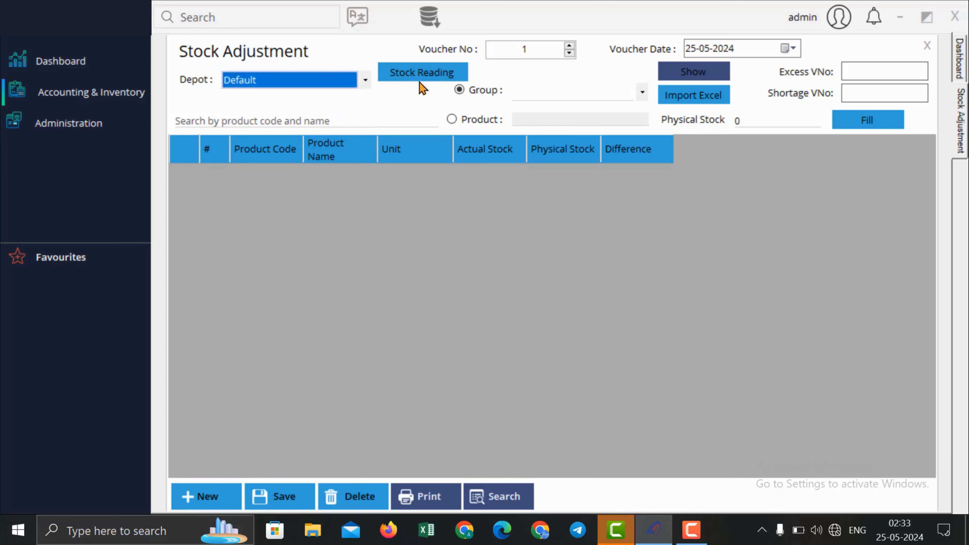
click(628, 95)
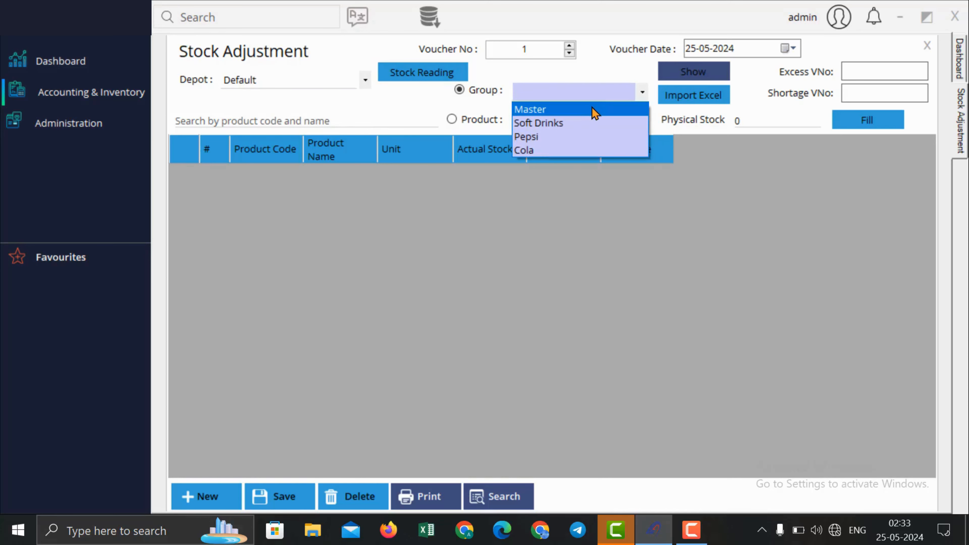
click(617, 103)
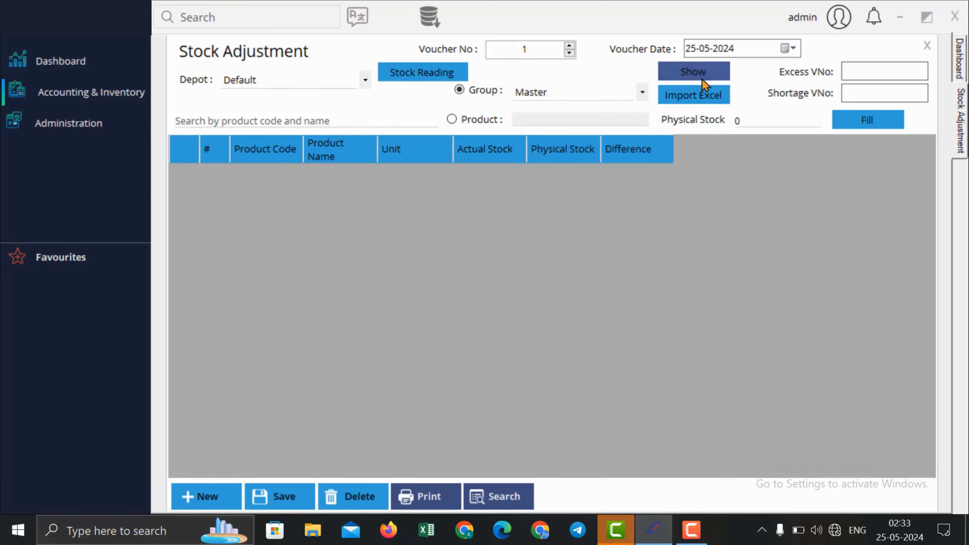
click(693, 71)
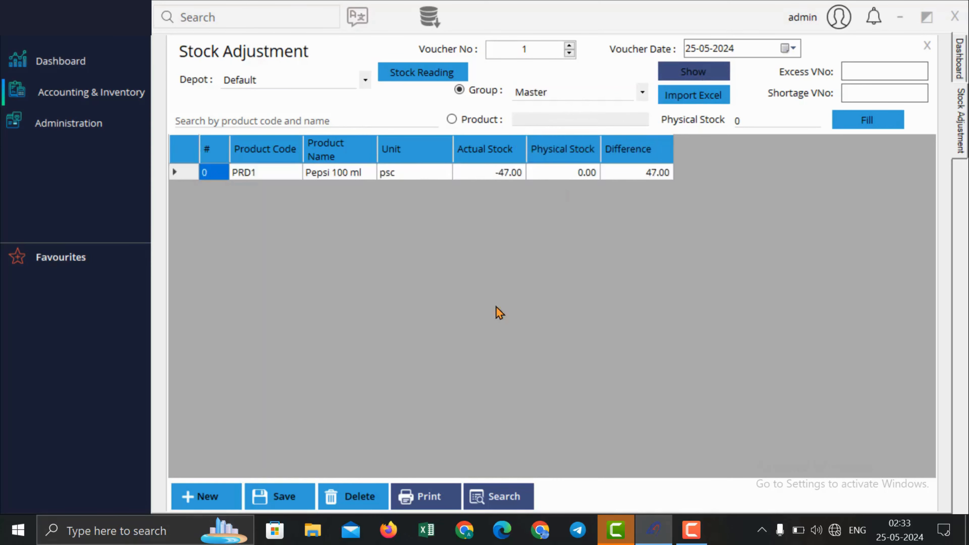
Step: Enter a physical stock of 67 for Pepsi 100 ml (actual -47.00), then close the form
click(522, 176)
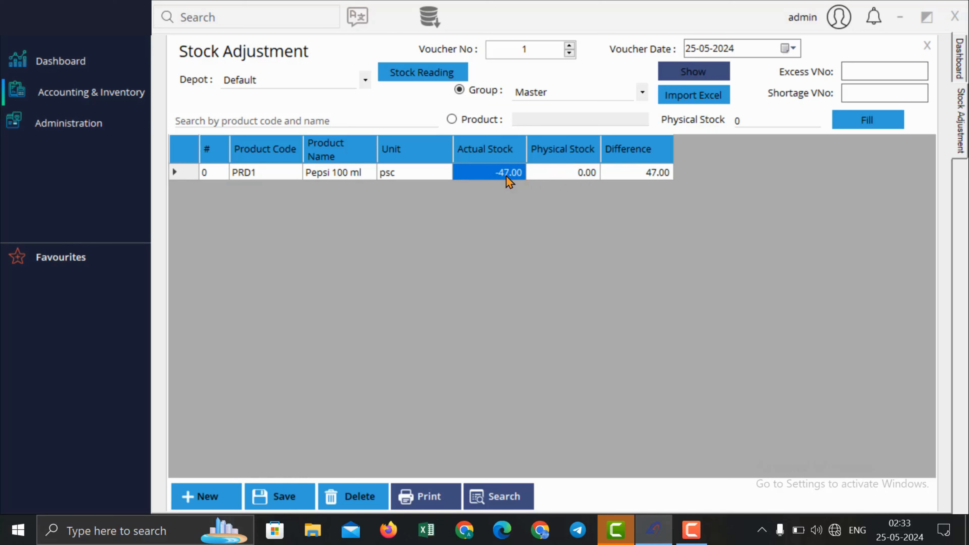
click(572, 175)
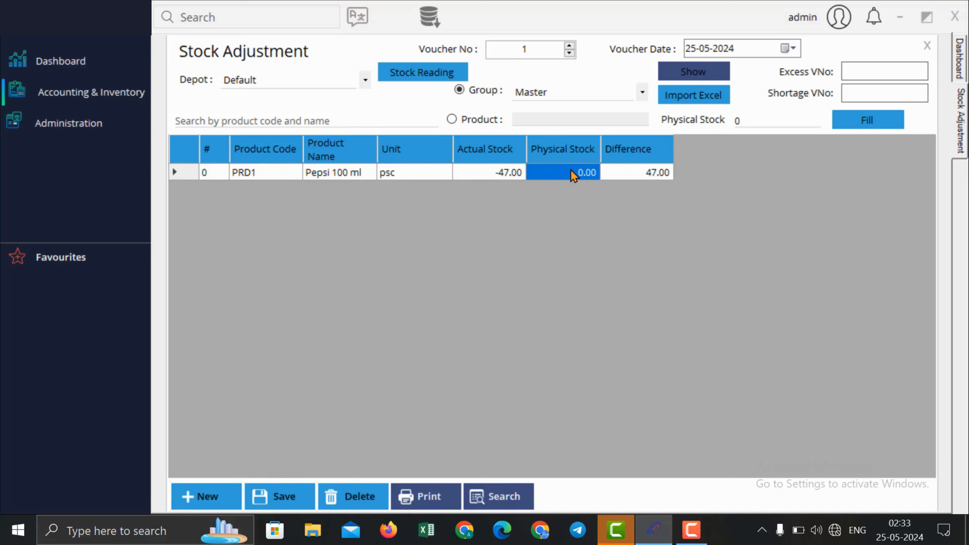
text(67)
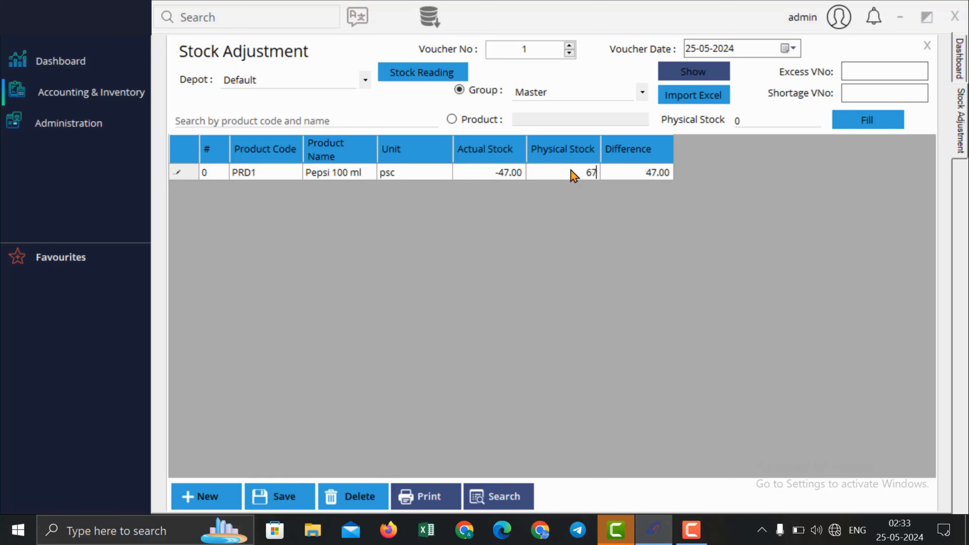
key(Return)
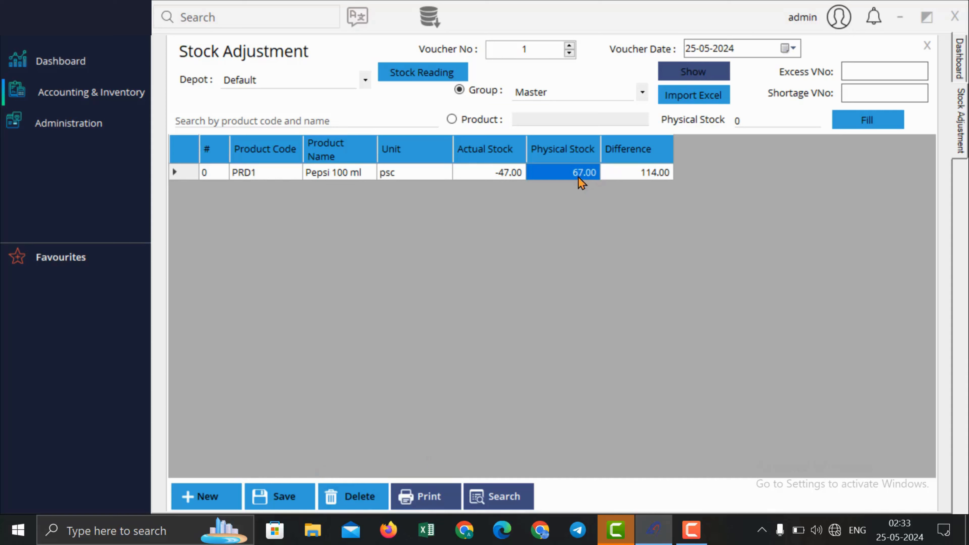
click(749, 47)
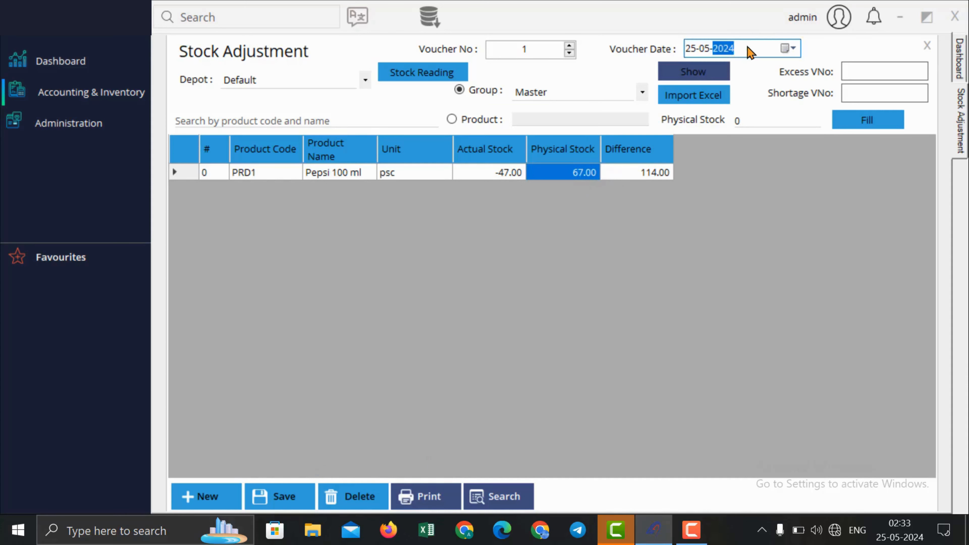
click(691, 49)
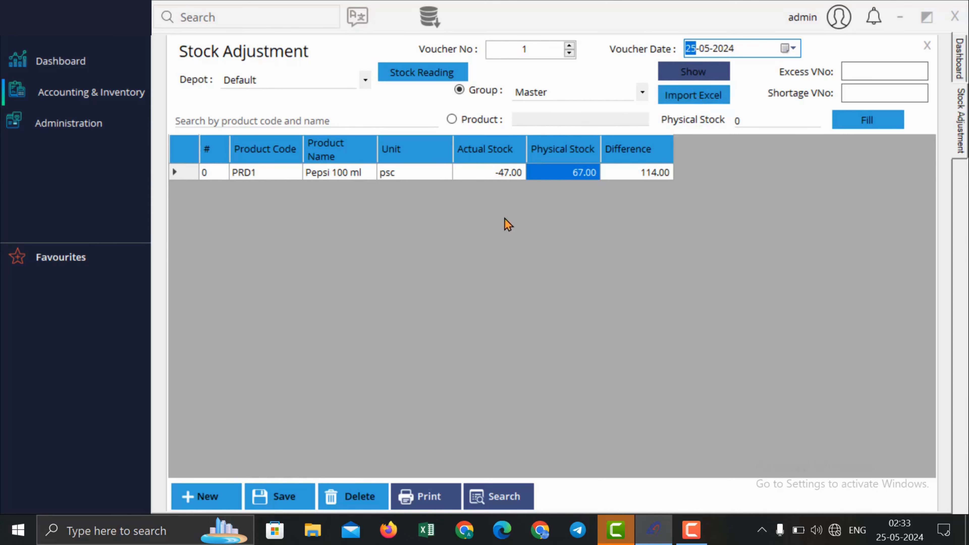
click(928, 45)
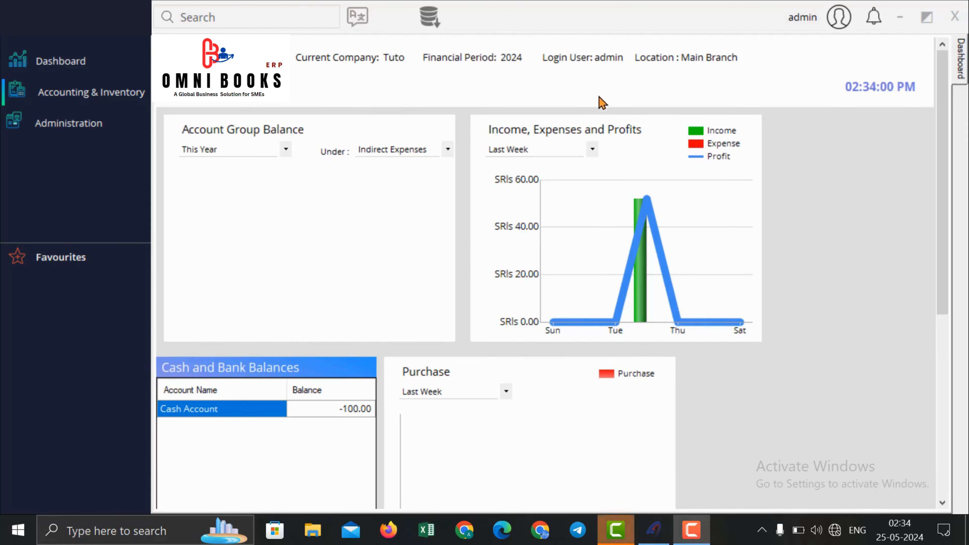
Step: Preview the Customer1 ledger for the year so far, 01-01-2024 to 25-05-2024
click(108, 99)
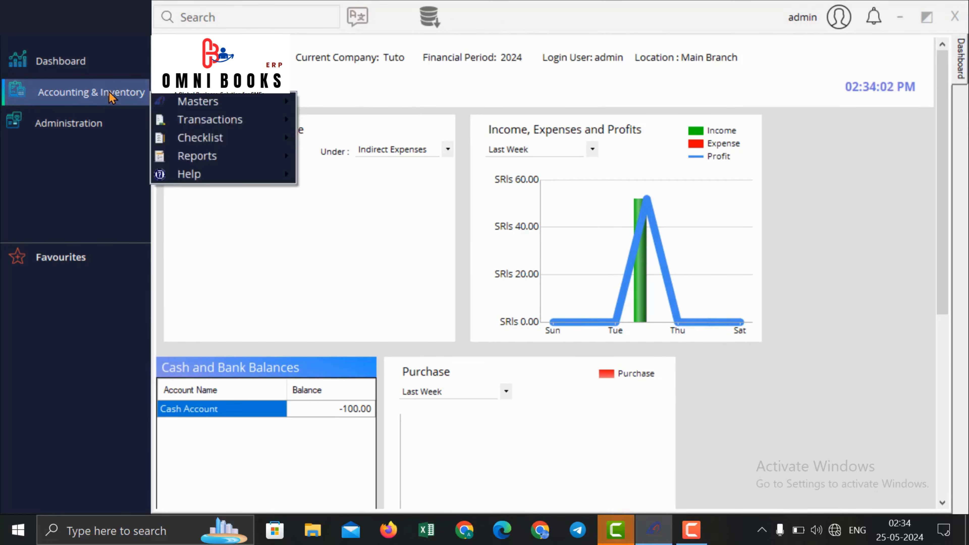
mouse_move(236, 158)
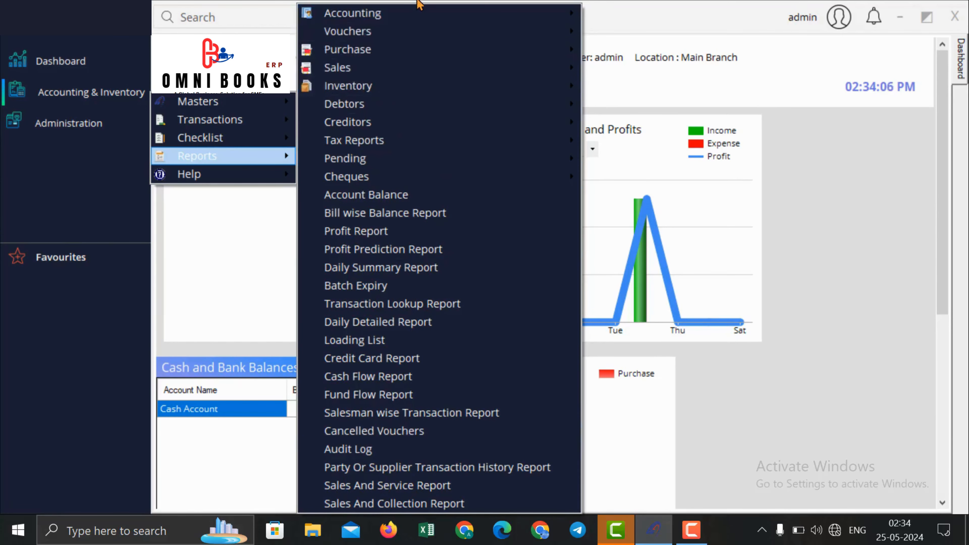
mouse_move(417, 16)
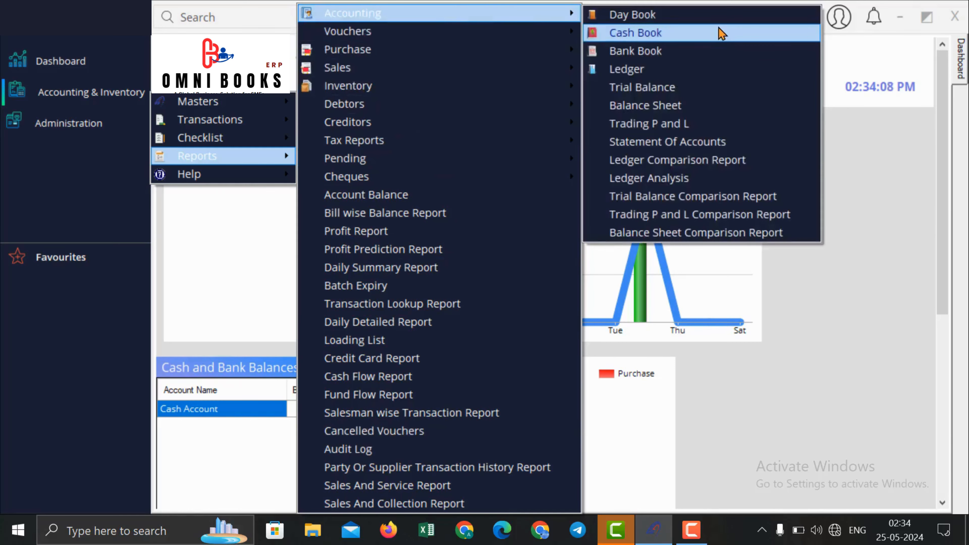
click(717, 71)
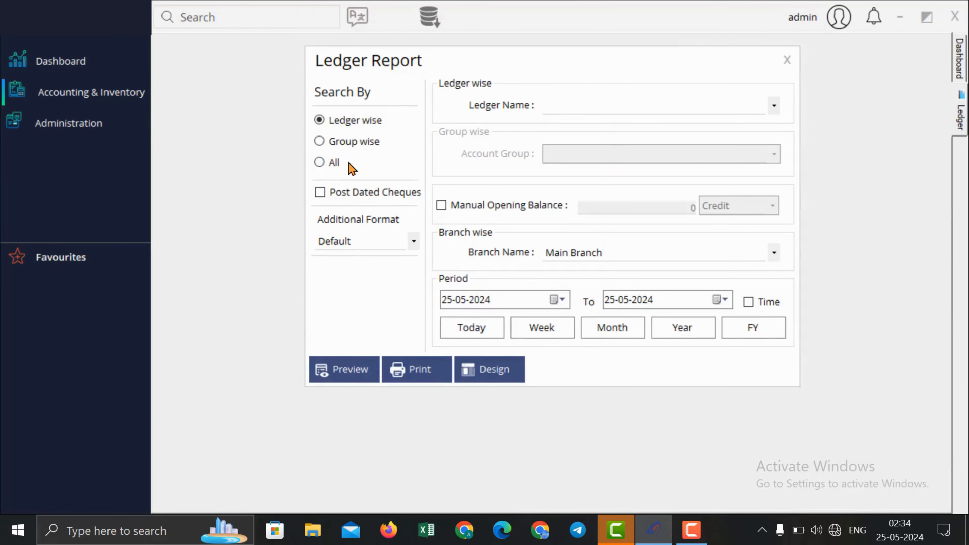
click(582, 108)
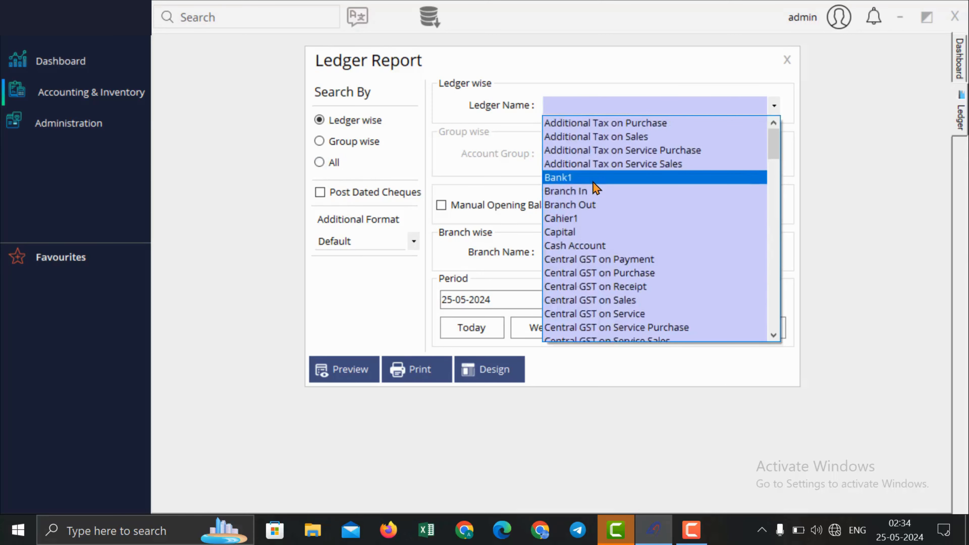
text(cu)
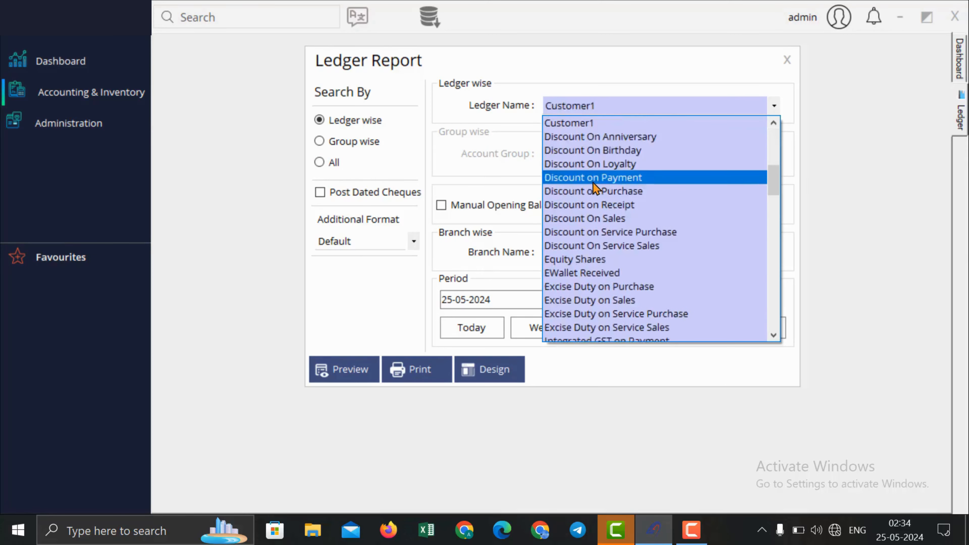
key(Return)
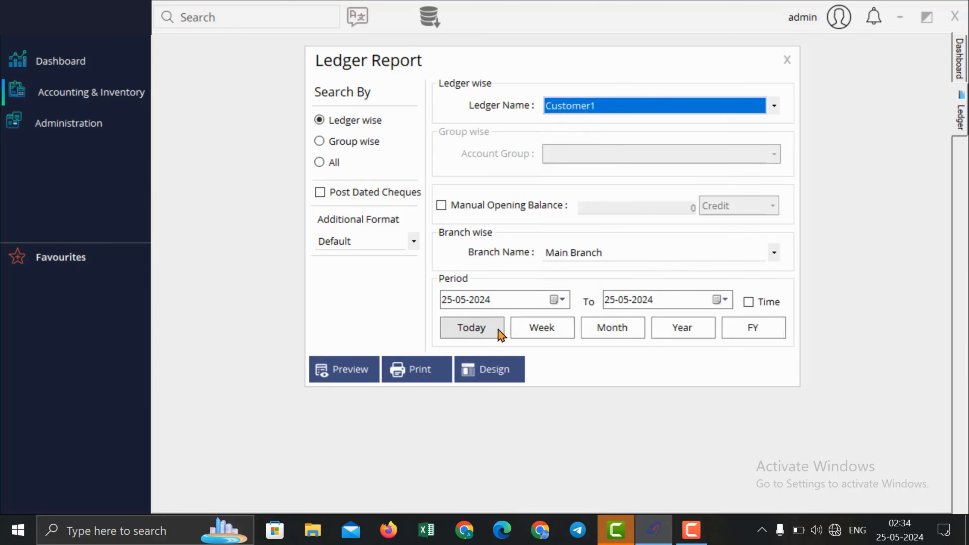
click(684, 329)
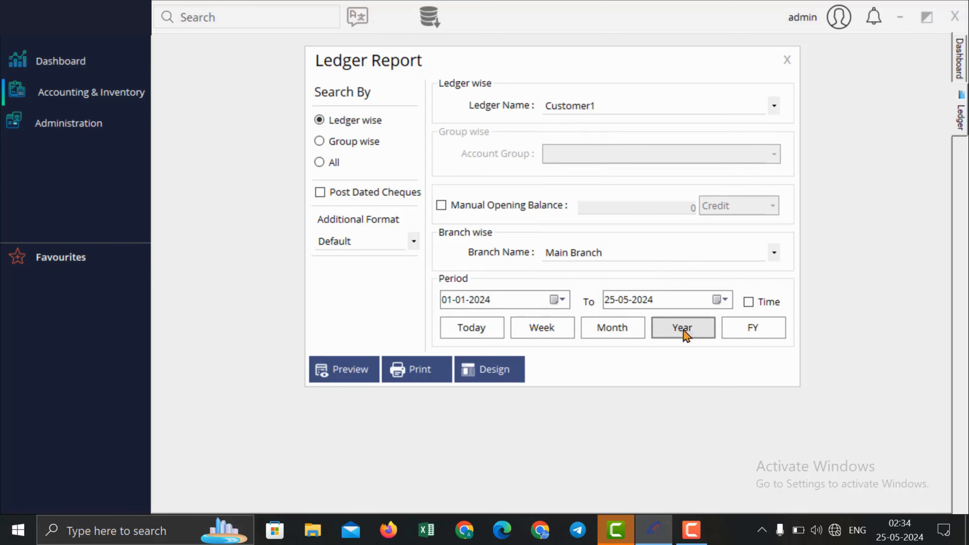
click(369, 367)
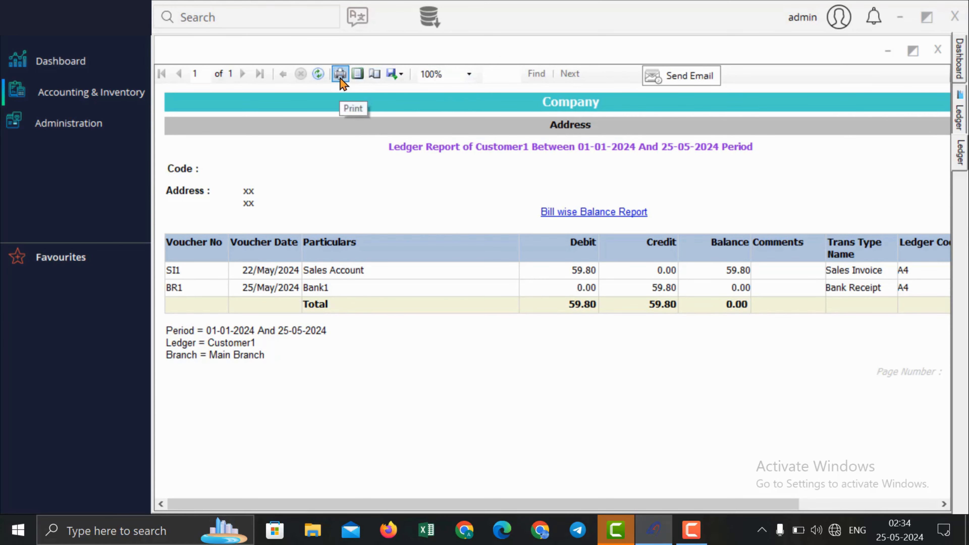
Step: Look at the ledger report's export and e-mail options, cancelling both without sending anything
click(396, 74)
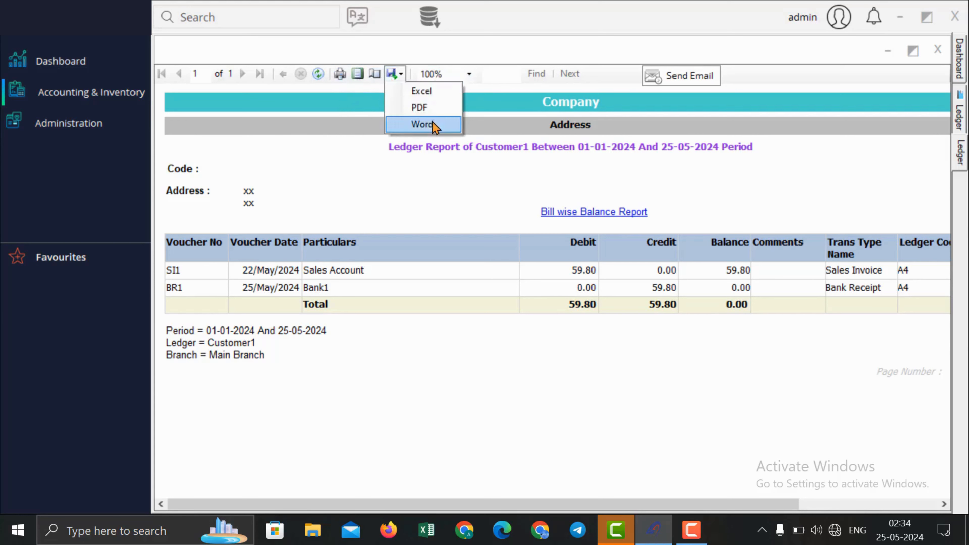
click(478, 77)
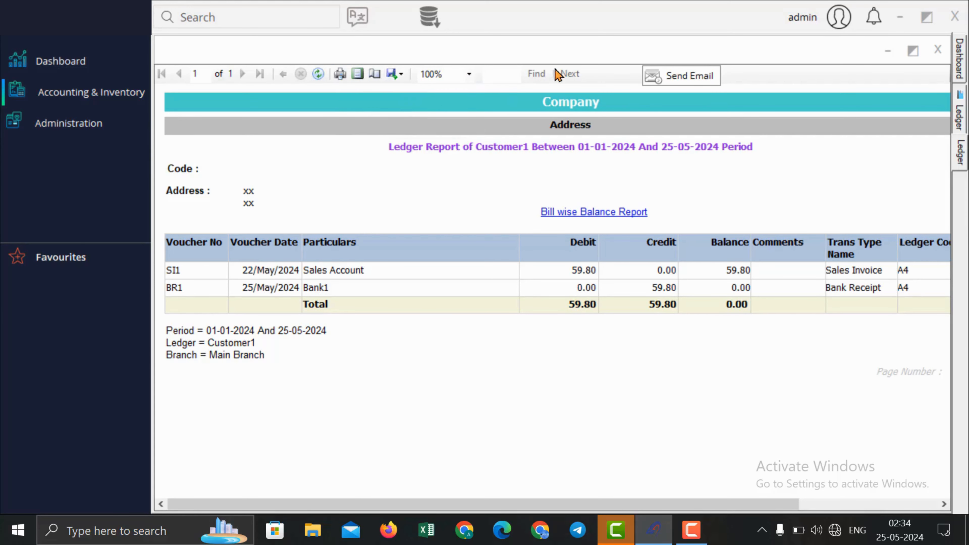
click(690, 79)
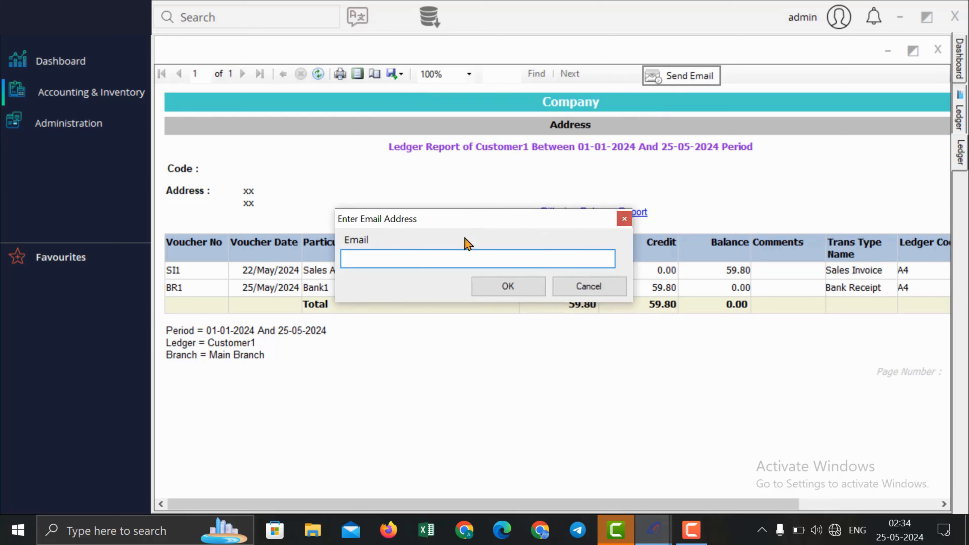
click(619, 222)
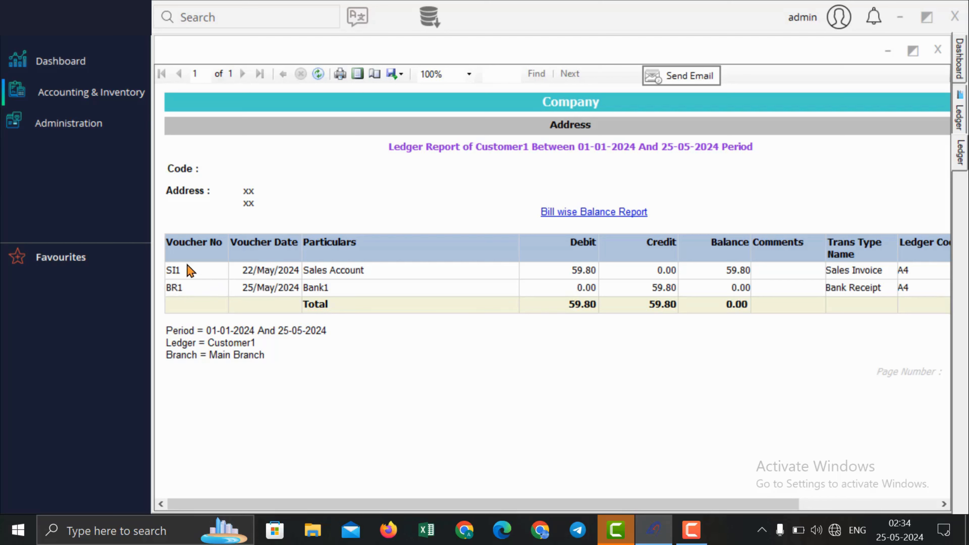
Step: Inspect invoice SI1 and its Sales Account postings, then close the ledger preview
click(175, 270)
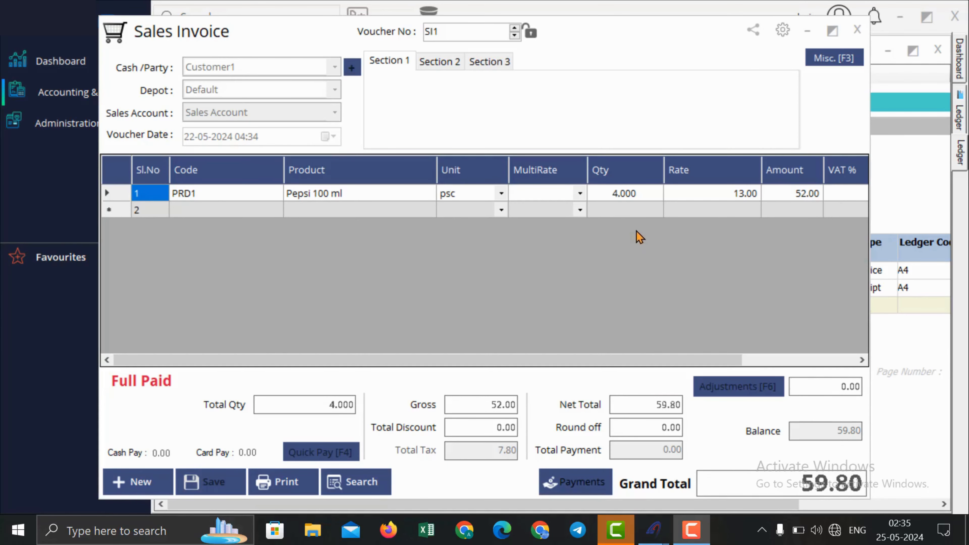
click(855, 29)
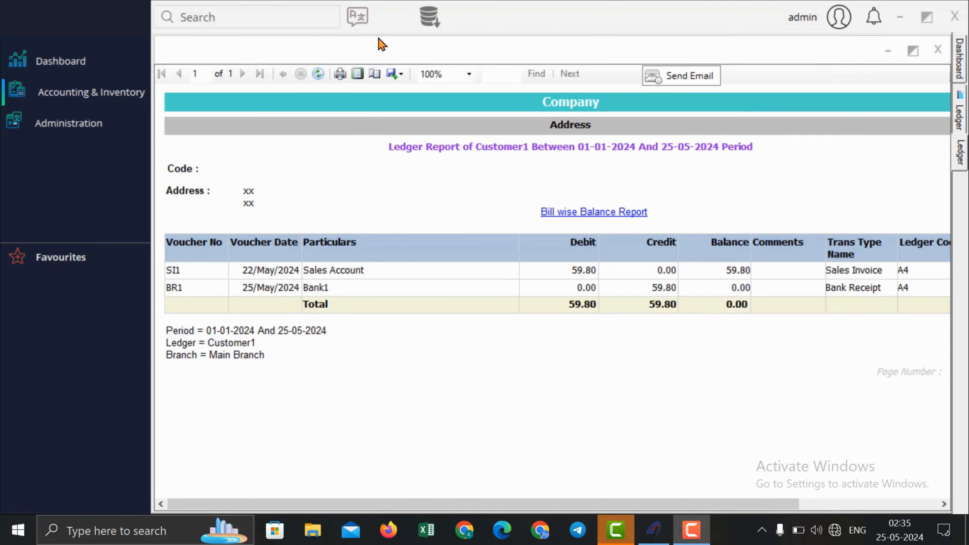
click(337, 271)
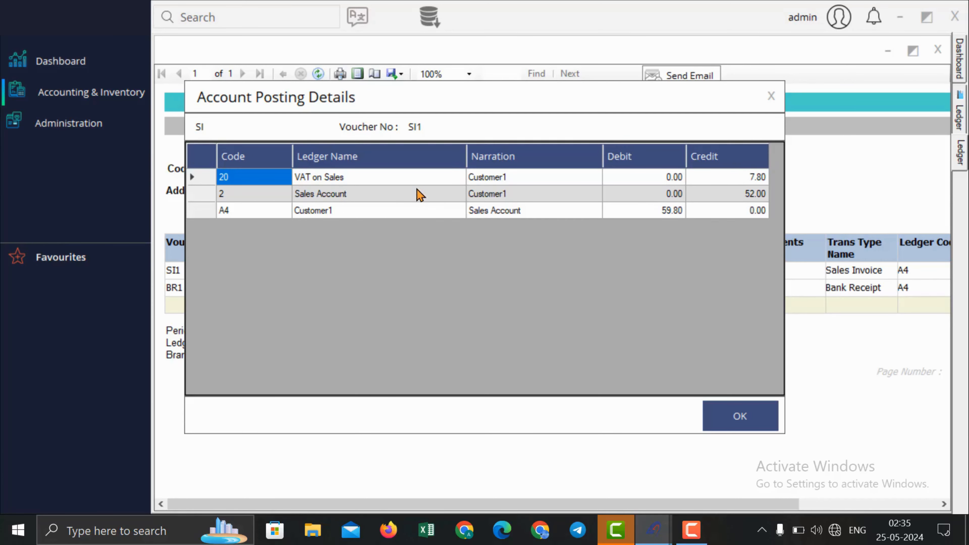
click(771, 96)
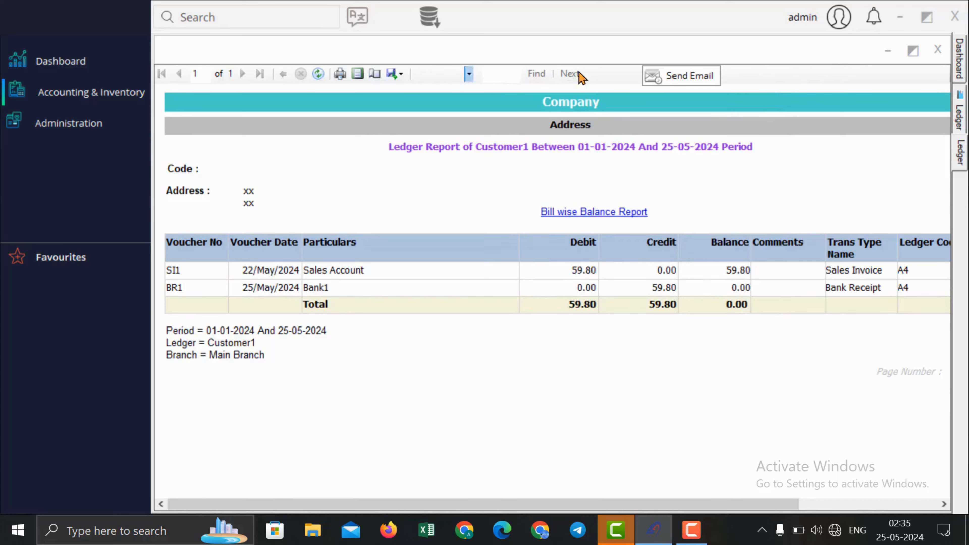
click(913, 50)
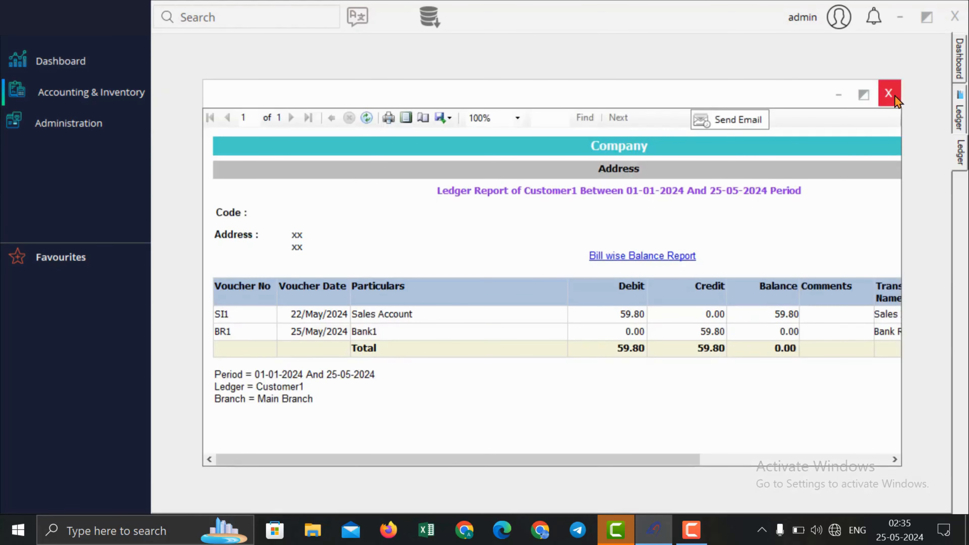
click(896, 96)
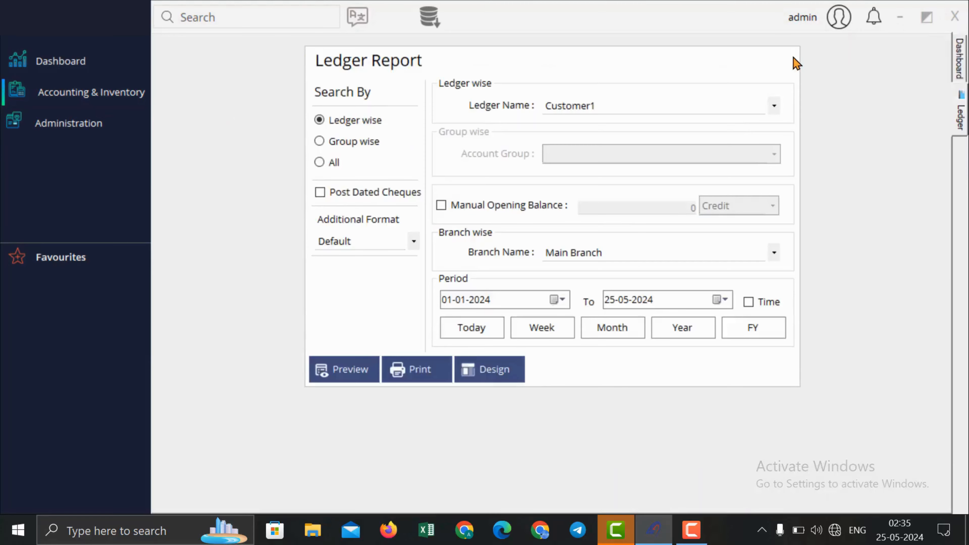
Step: Preview the summarised sales invoice report for this month, 01-05-2024 to 25-05-2024
click(794, 58)
click(104, 98)
mouse_move(226, 165)
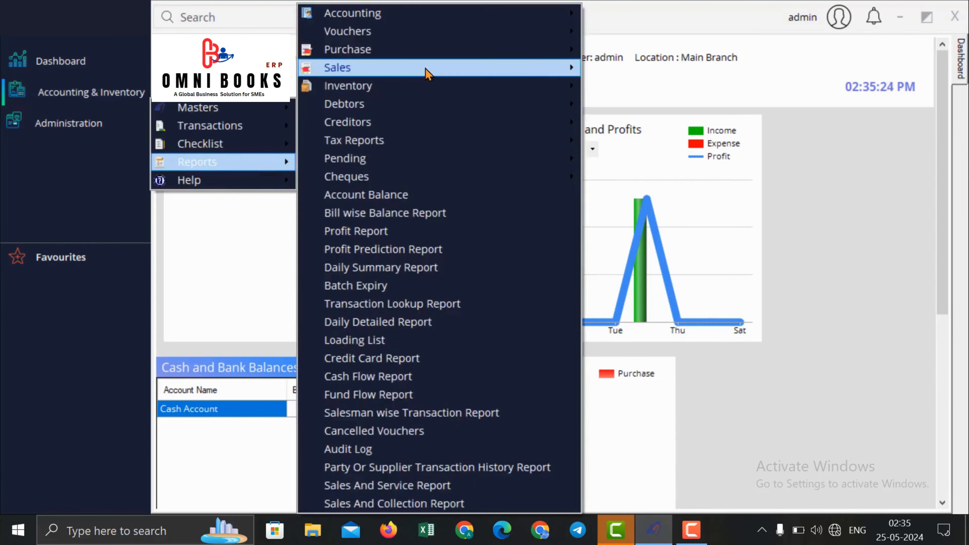
mouse_move(460, 69)
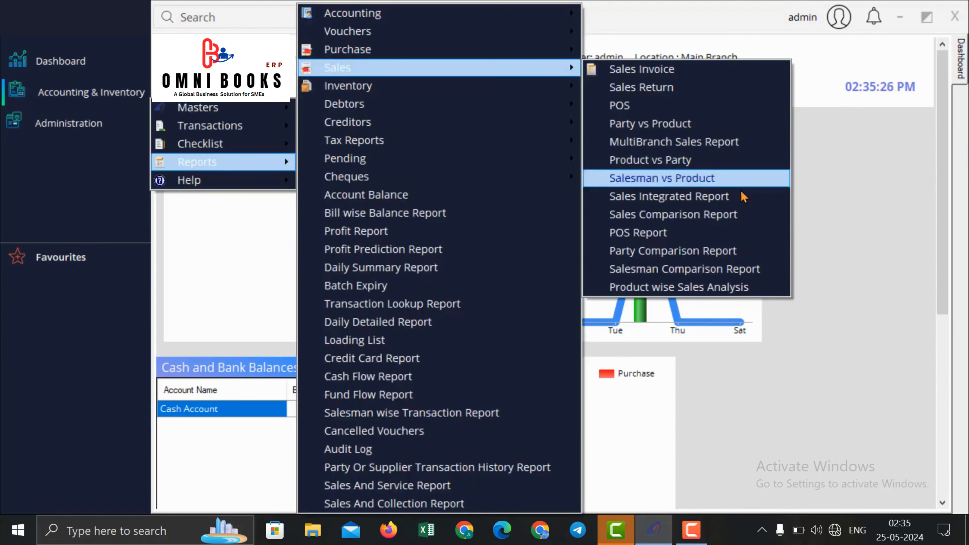
click(710, 70)
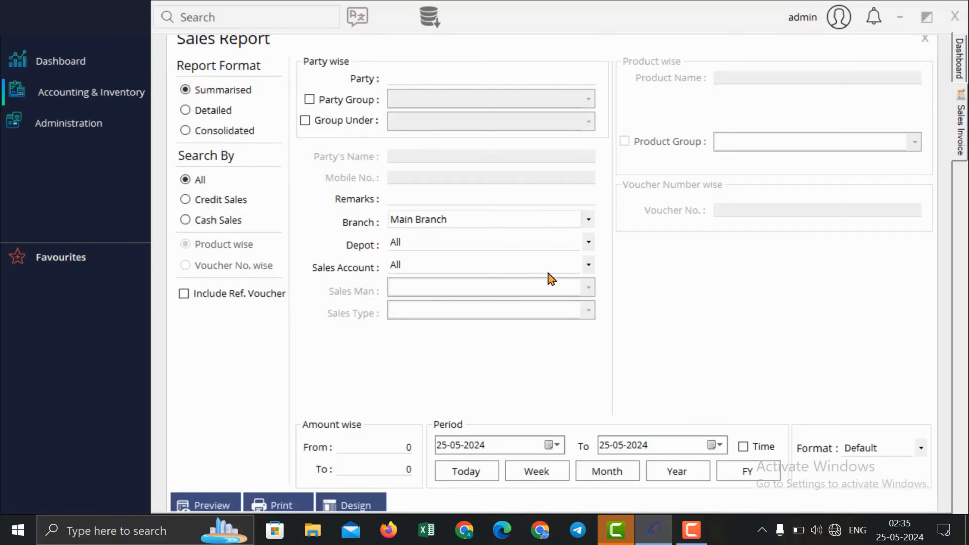
click(607, 472)
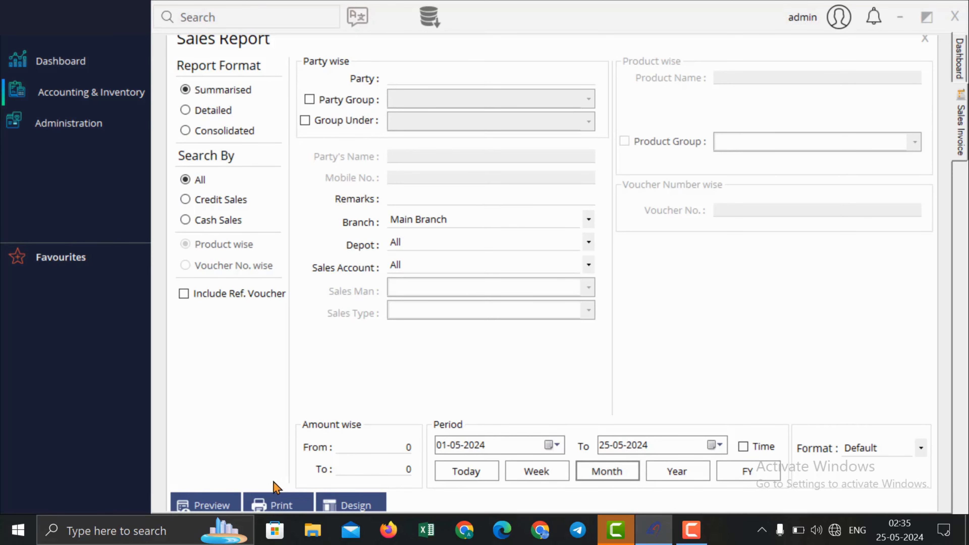
click(212, 505)
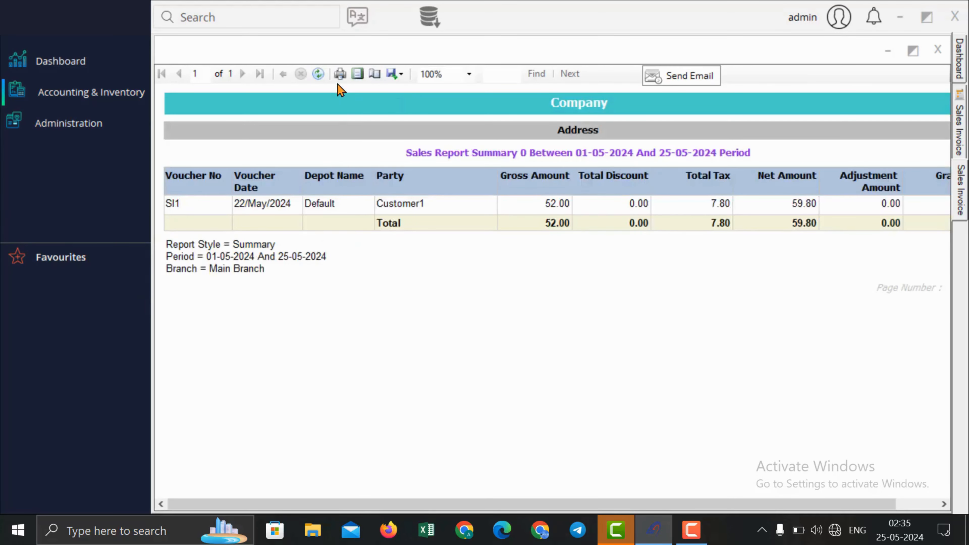
Step: Check the report's print layout, close the preview, and launch its design in Report Builder
click(358, 73)
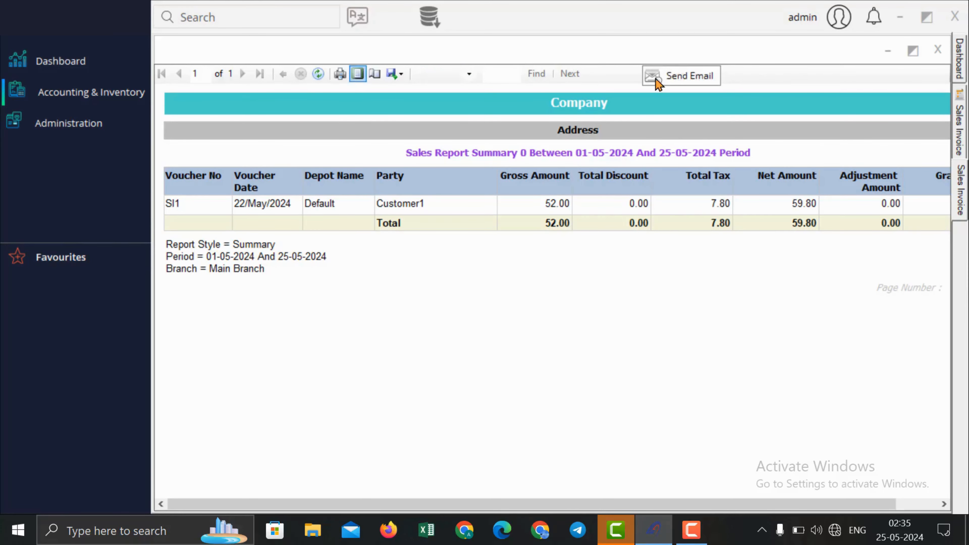
click(938, 49)
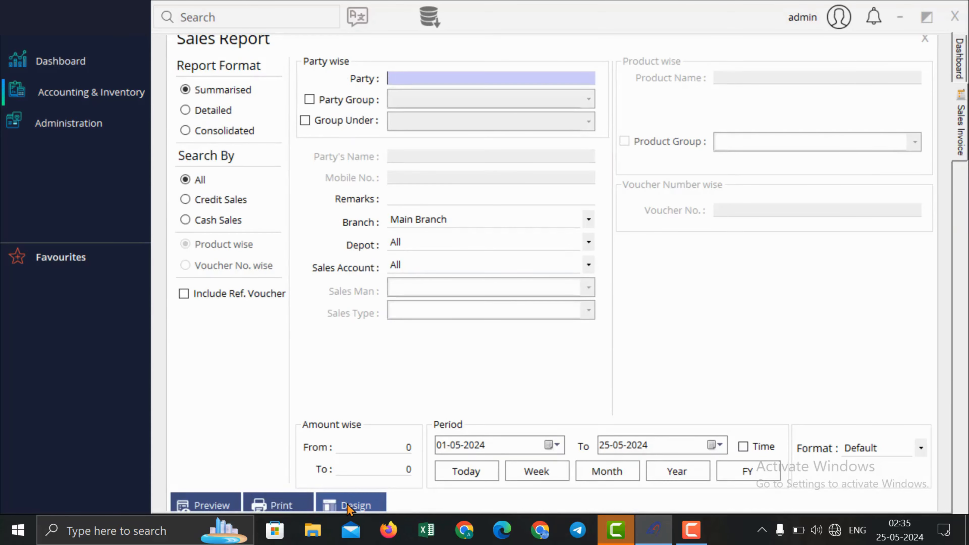
click(349, 506)
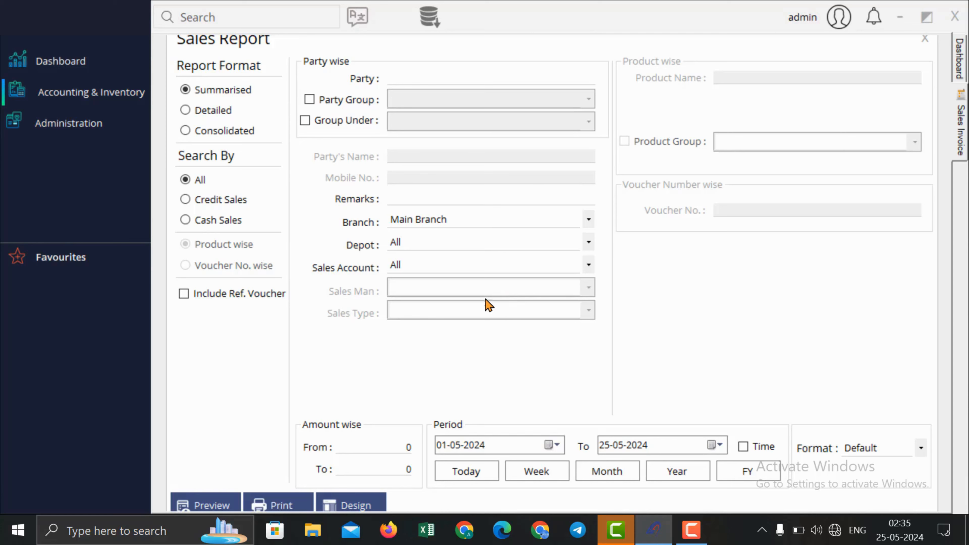
click(361, 505)
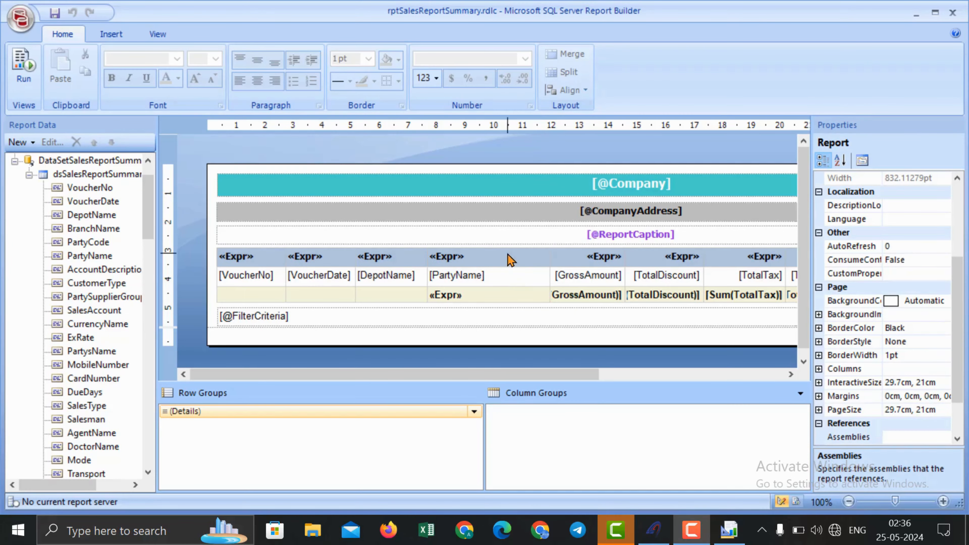
Step: Delete the DepotName and TotalDiscount columns from the sales summary table
click(470, 255)
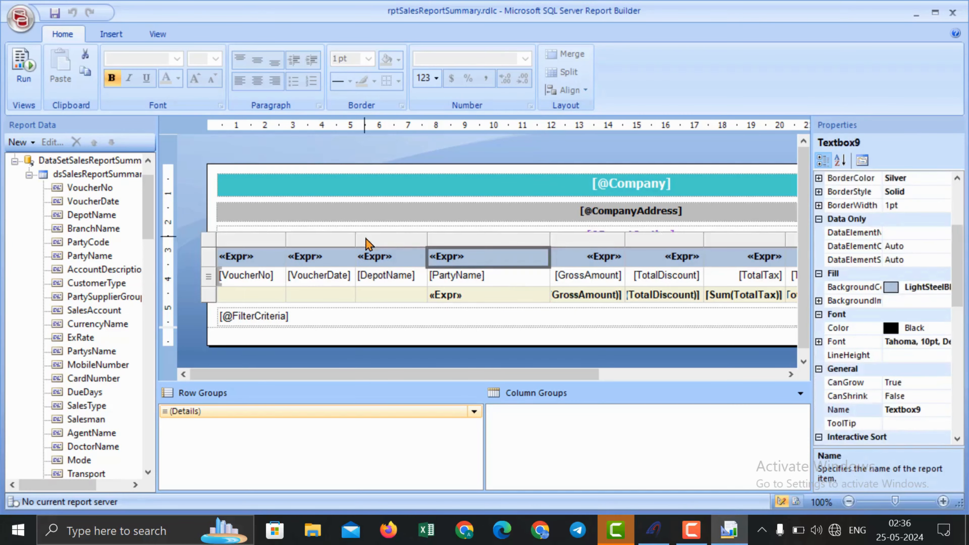
click(405, 237)
right_click(405, 237)
click(454, 268)
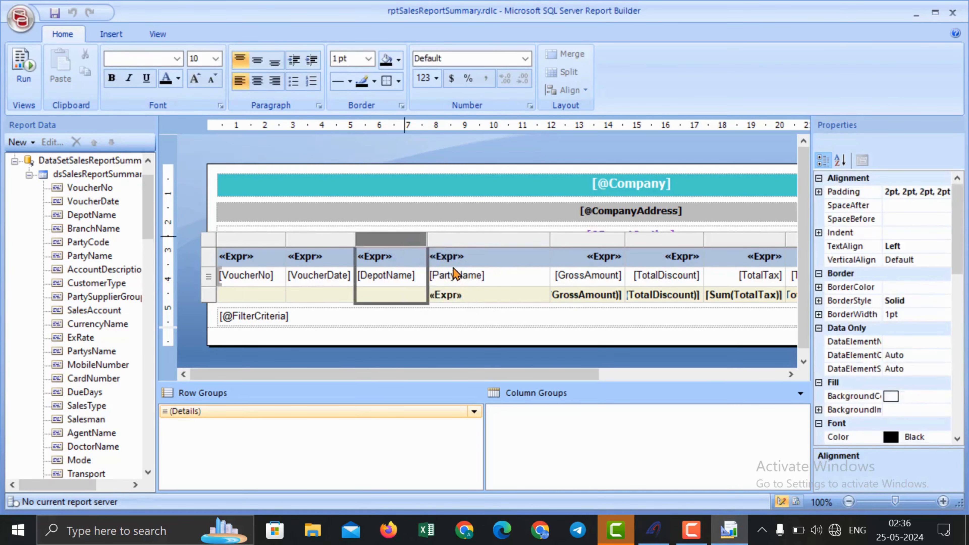
right_click(610, 240)
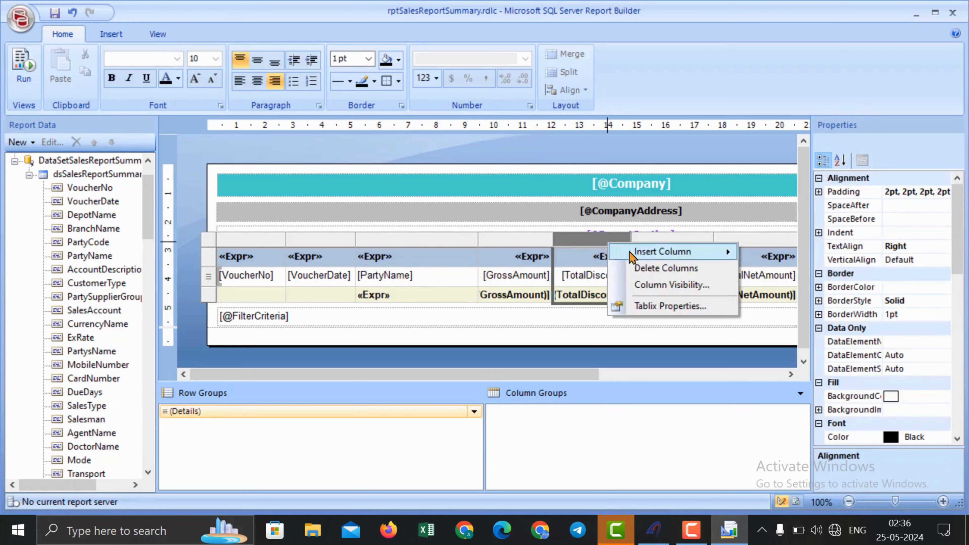
click(649, 269)
Step: Add an AddnlRoundoff column right of TotalNetAmount, then close Report Builder
drag(578, 373, 707, 365)
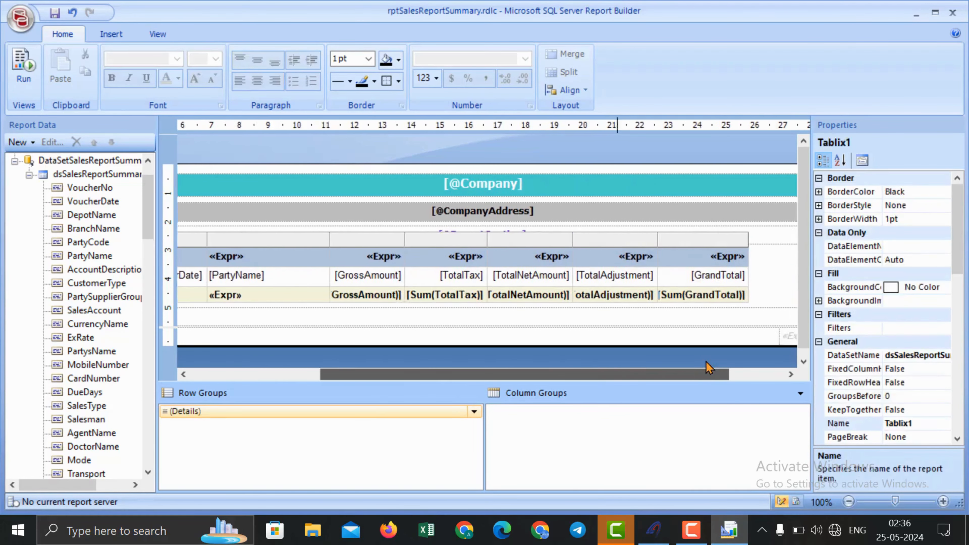
right_click(556, 238)
right_click(463, 238)
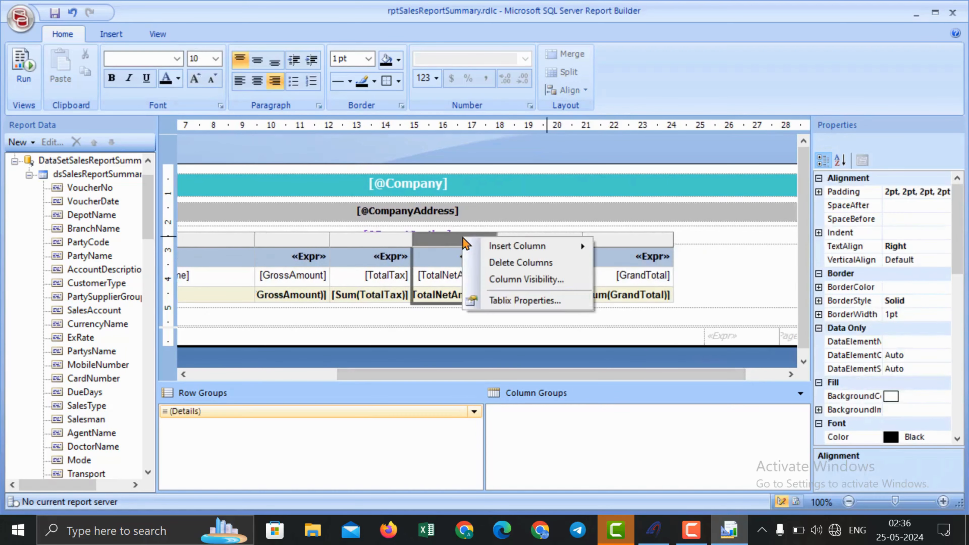
mouse_move(534, 246)
click(631, 264)
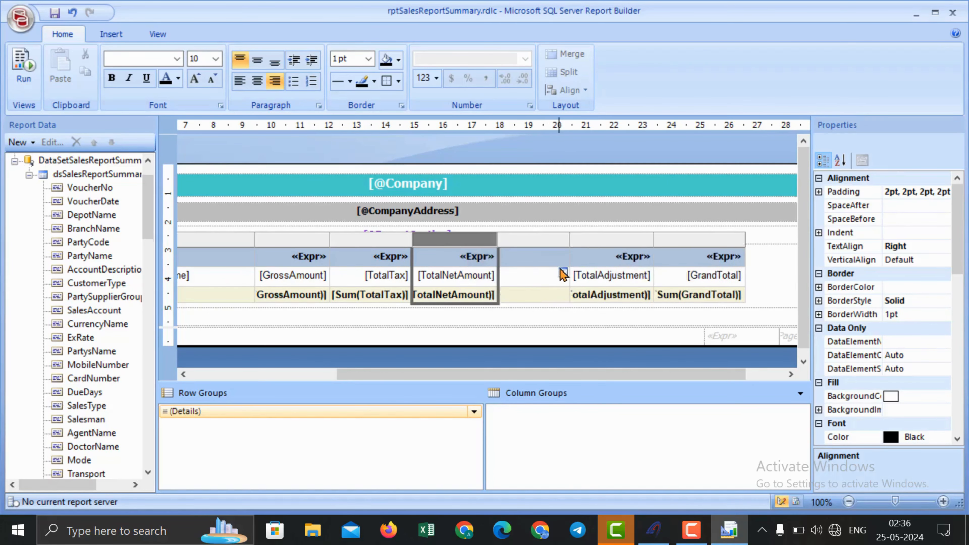
drag(148, 231, 160, 435)
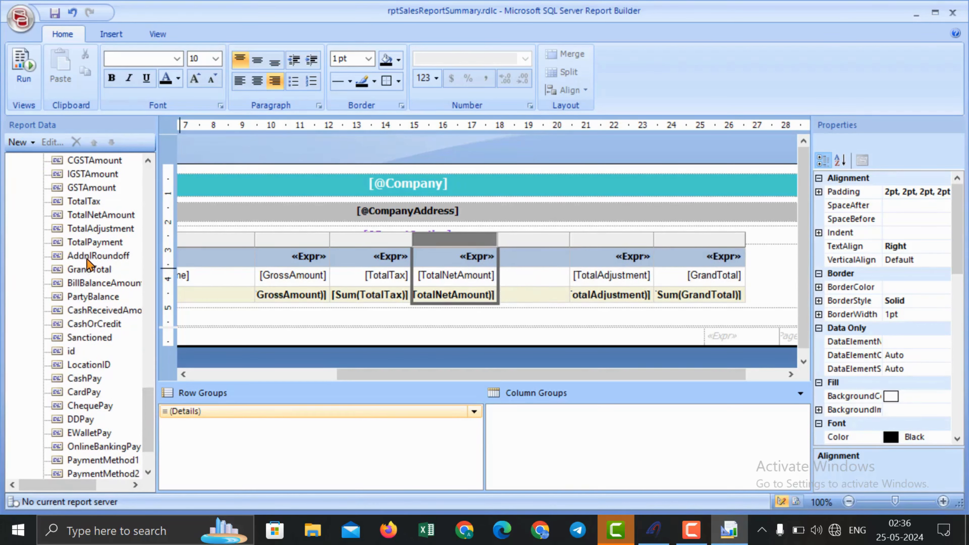
drag(87, 259, 526, 284)
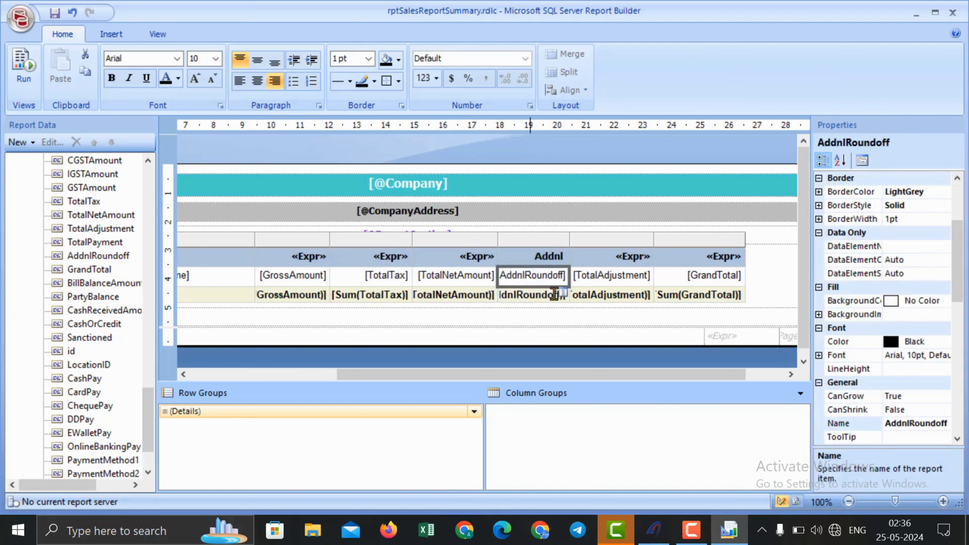
click(503, 240)
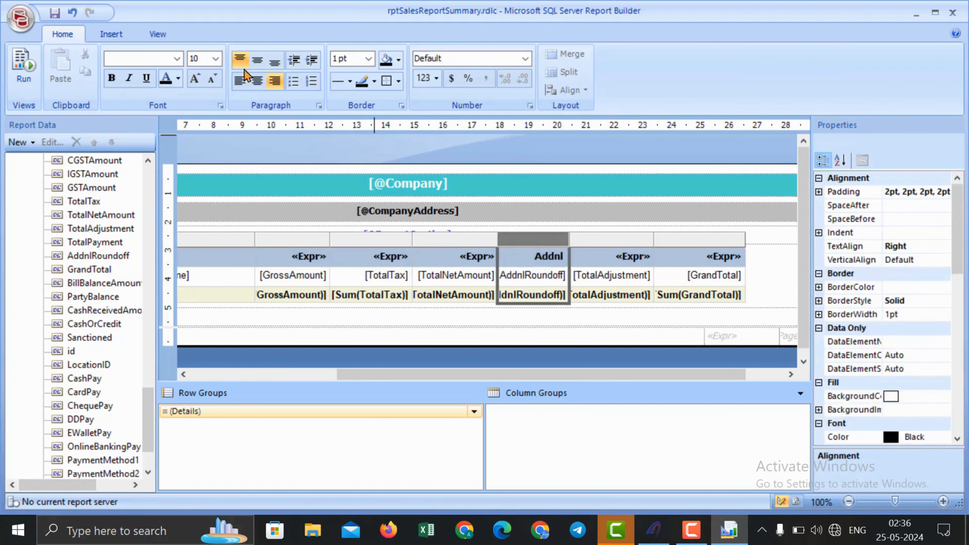
click(109, 35)
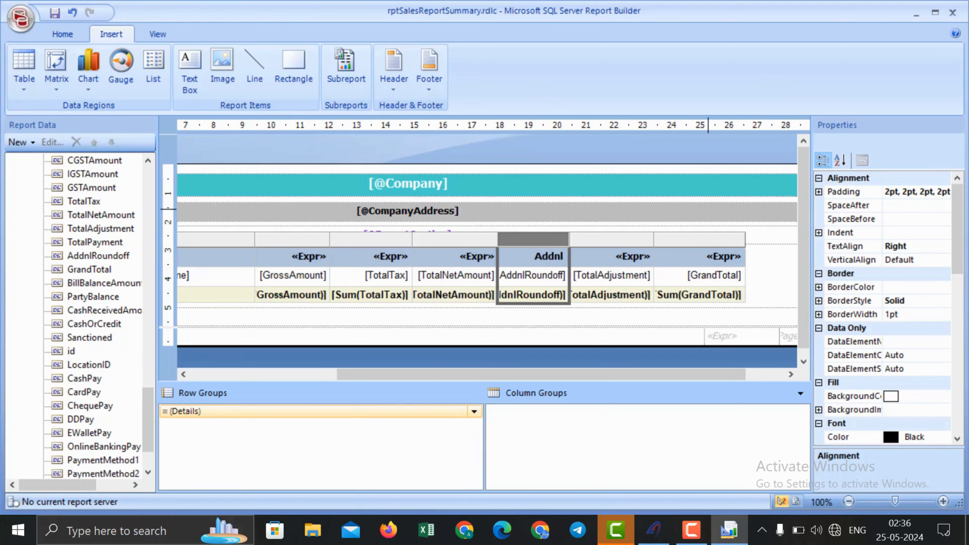
drag(149, 413, 159, 436)
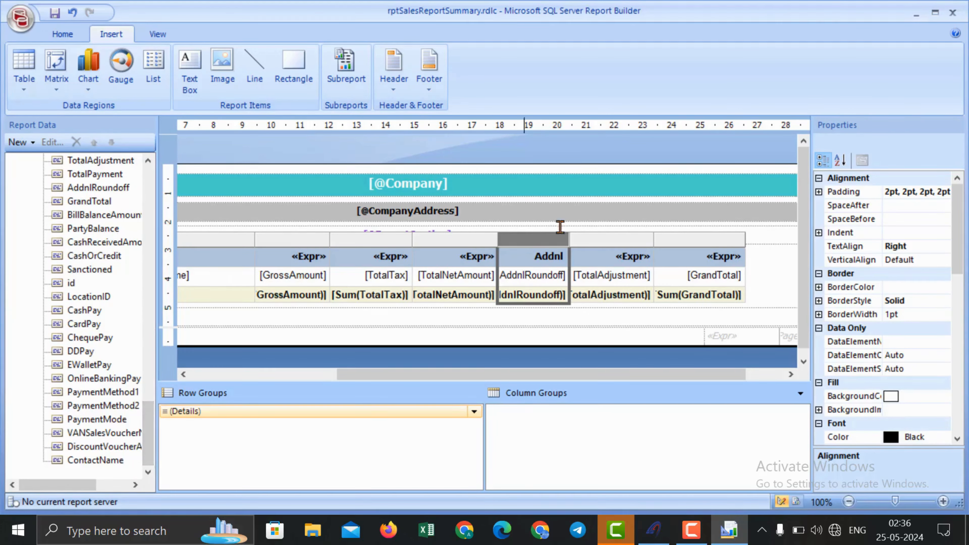
click(953, 12)
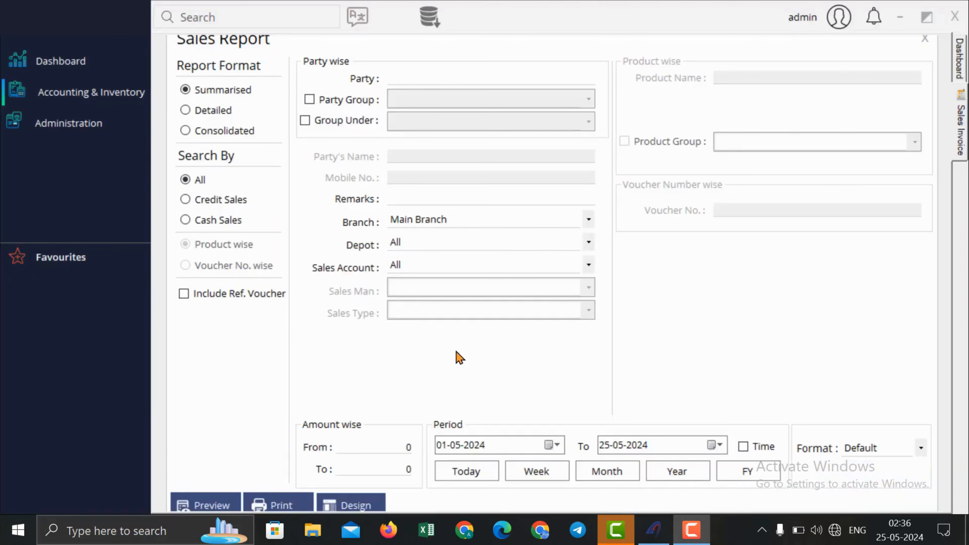
Step: Close the Sales Report form and browse the Sales, Inventory and Pending report menus
click(924, 39)
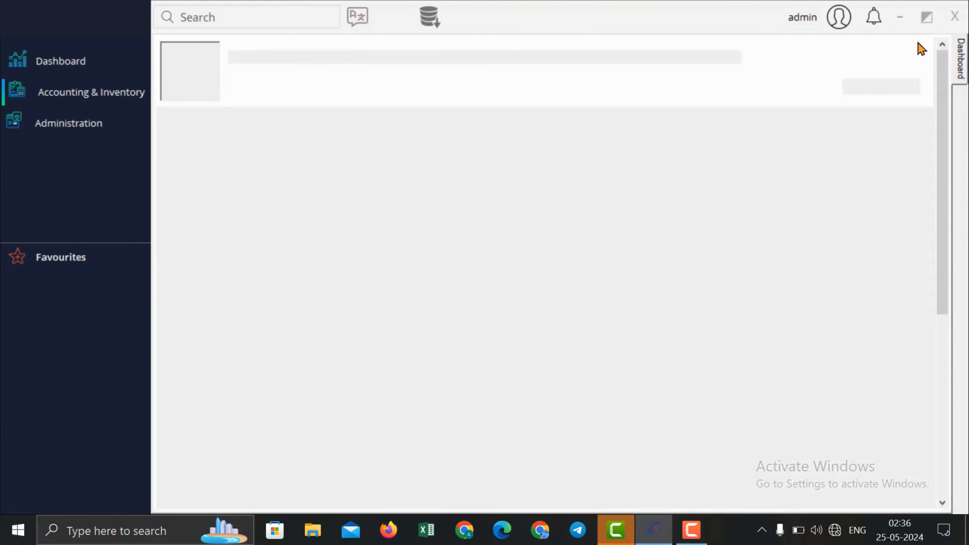
click(105, 97)
mouse_move(186, 164)
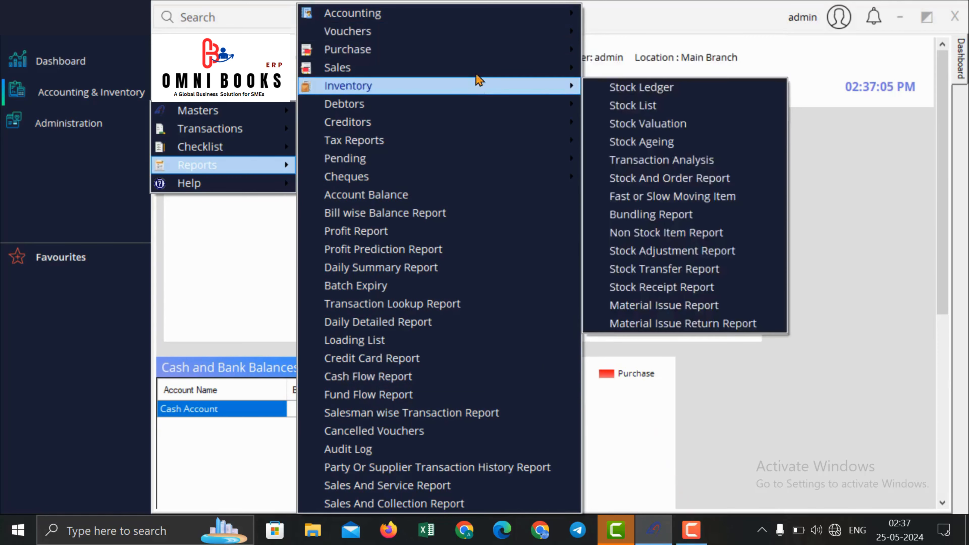
mouse_move(477, 87)
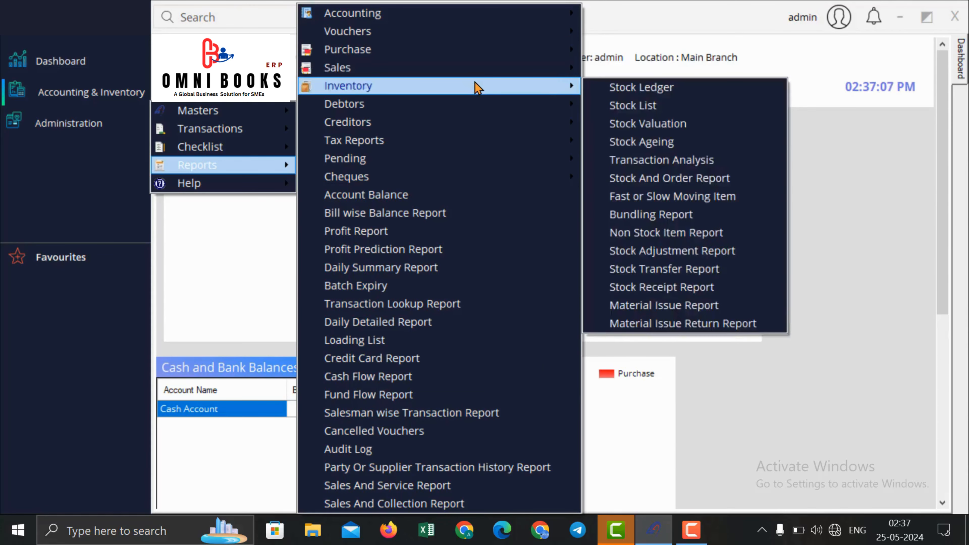
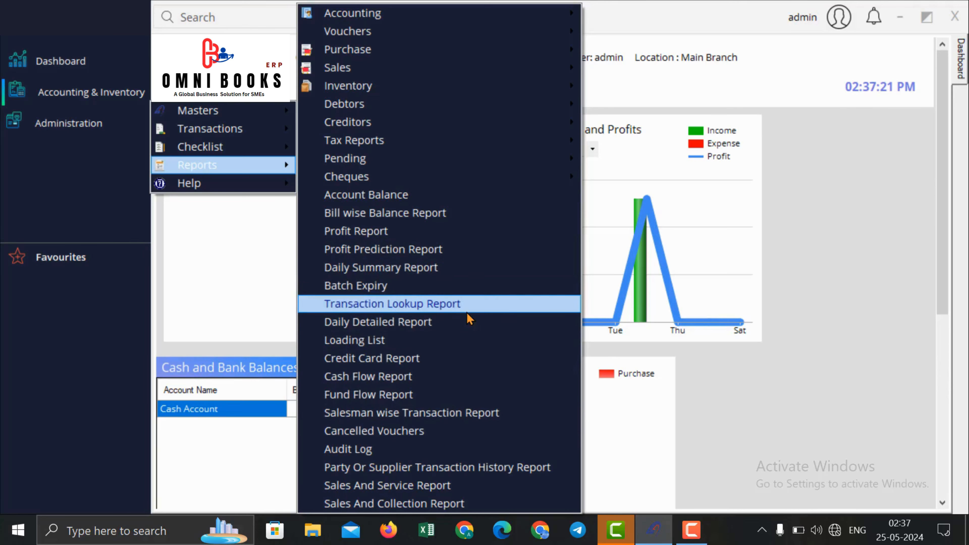
Step: Preview today's Daily Summary Report for Main Branch, showing (66.60) cash in hand, then close both windows
click(461, 268)
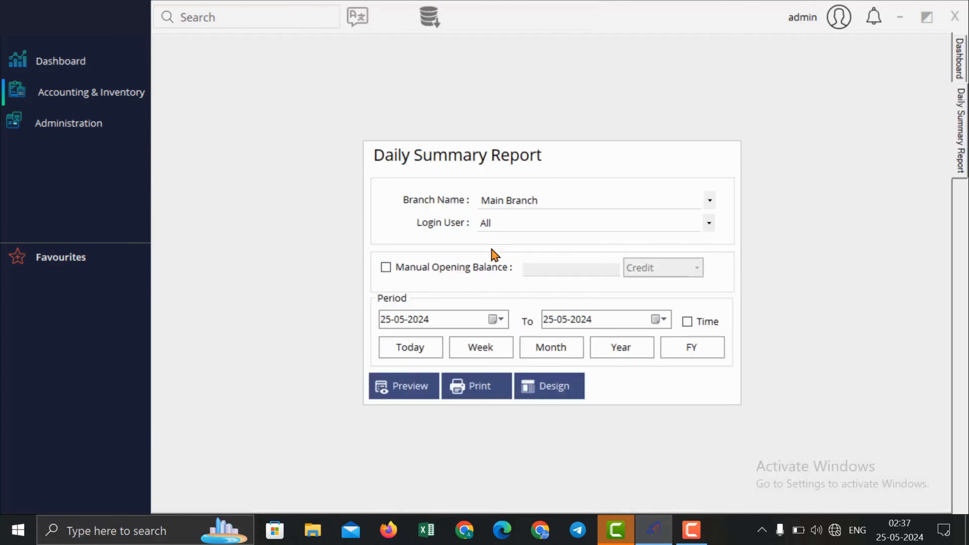
click(431, 356)
click(404, 394)
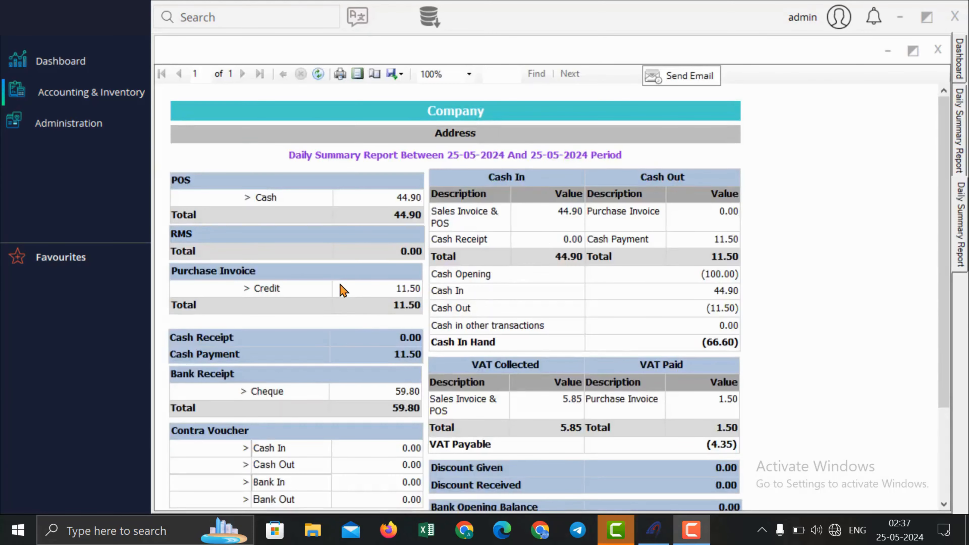
scroll(341, 290, down, 3)
scroll(340, 288, up, 3)
click(938, 49)
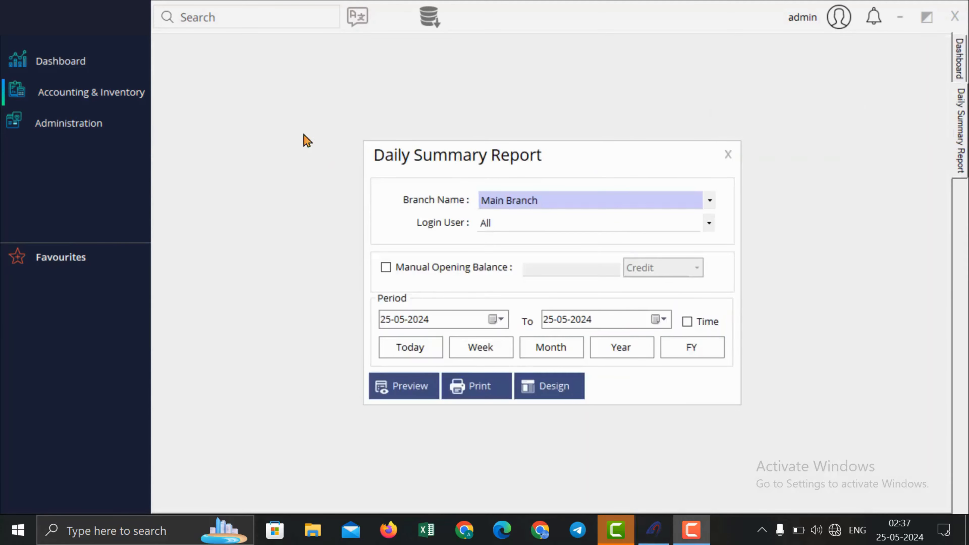
click(729, 154)
Step: Open Backup Company, start choosing a save location, then cancel and close it
click(92, 92)
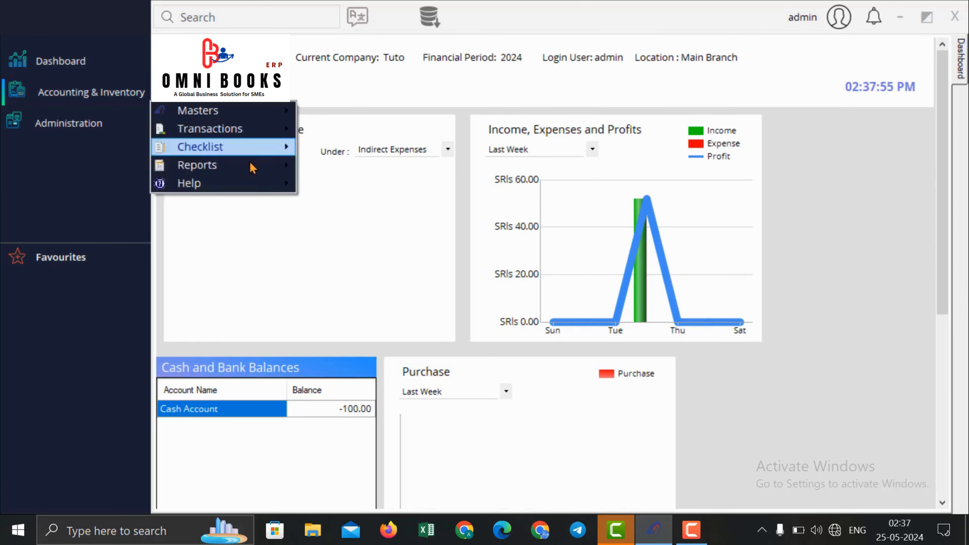
click(807, 166)
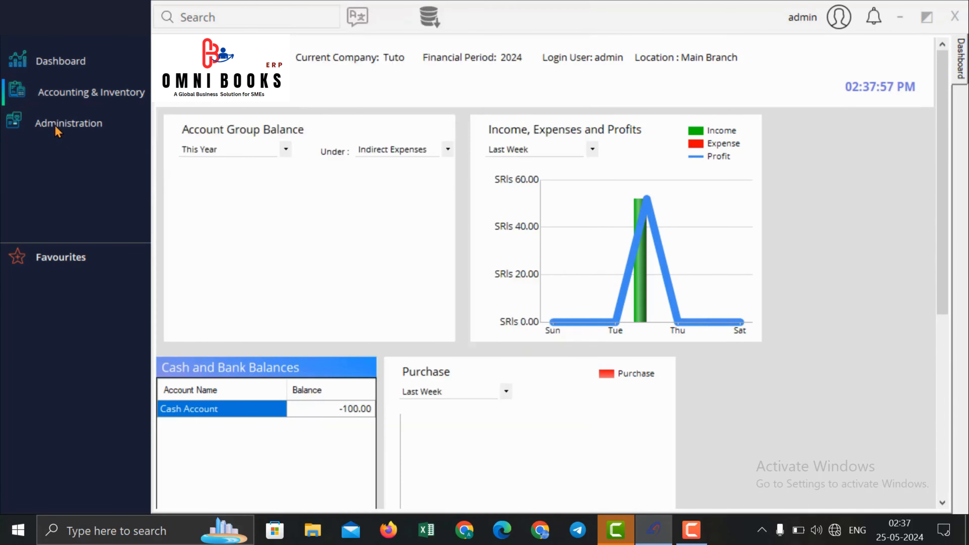
click(59, 129)
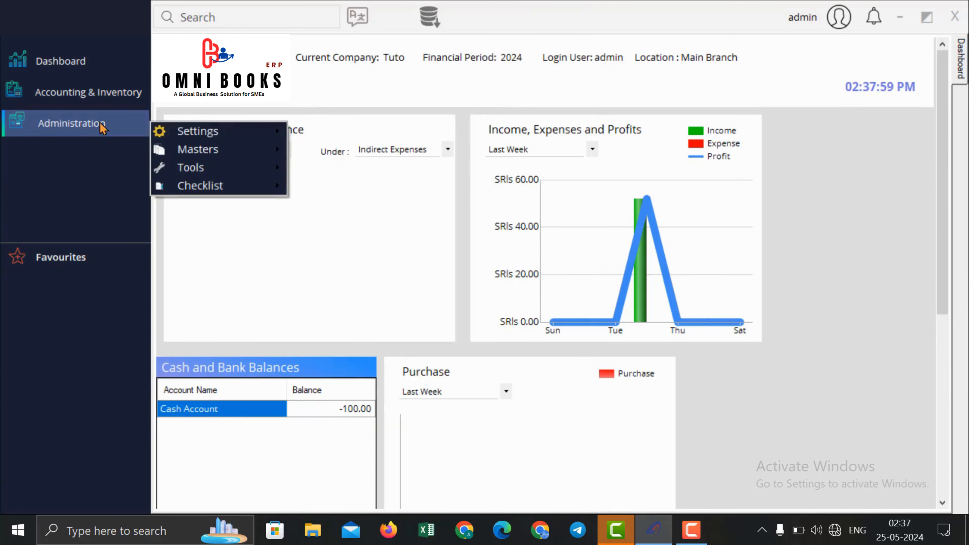
mouse_move(267, 168)
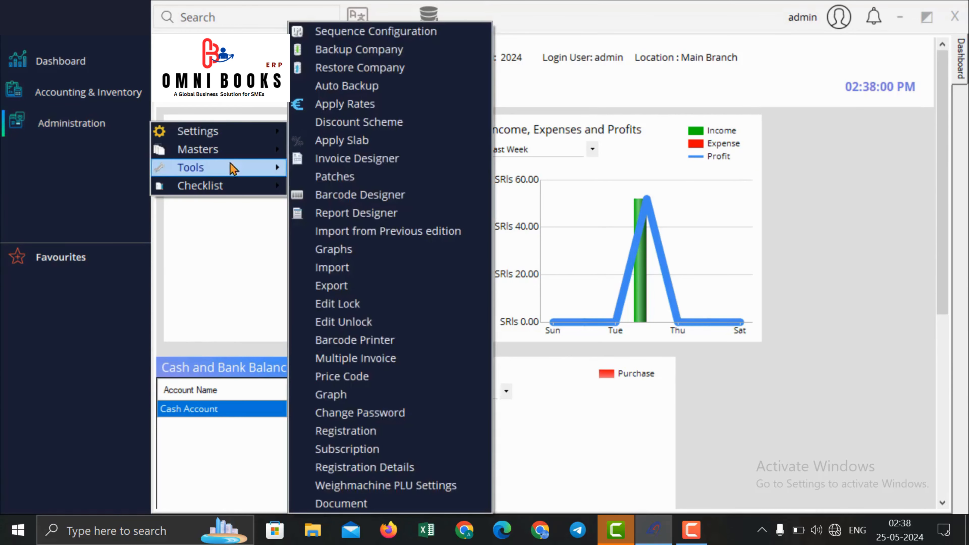
click(397, 54)
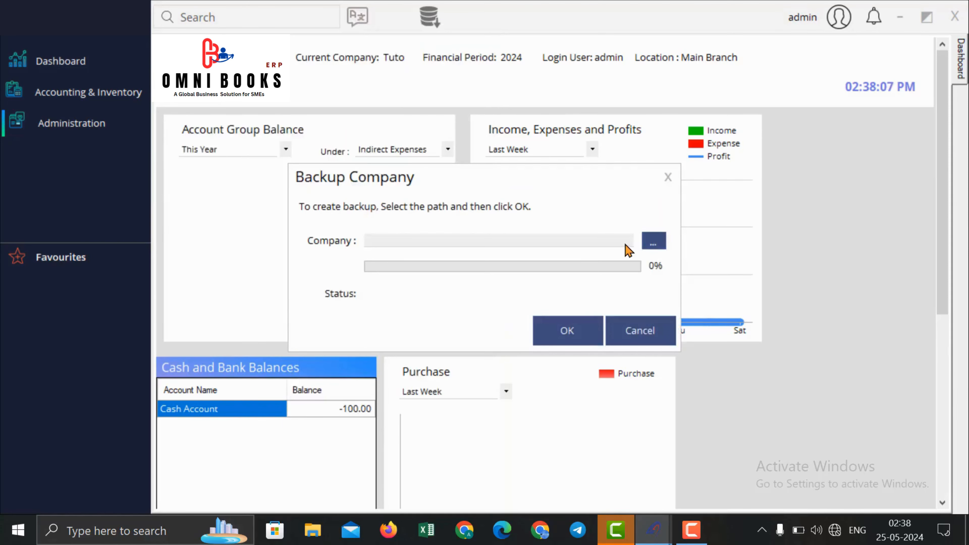
click(653, 238)
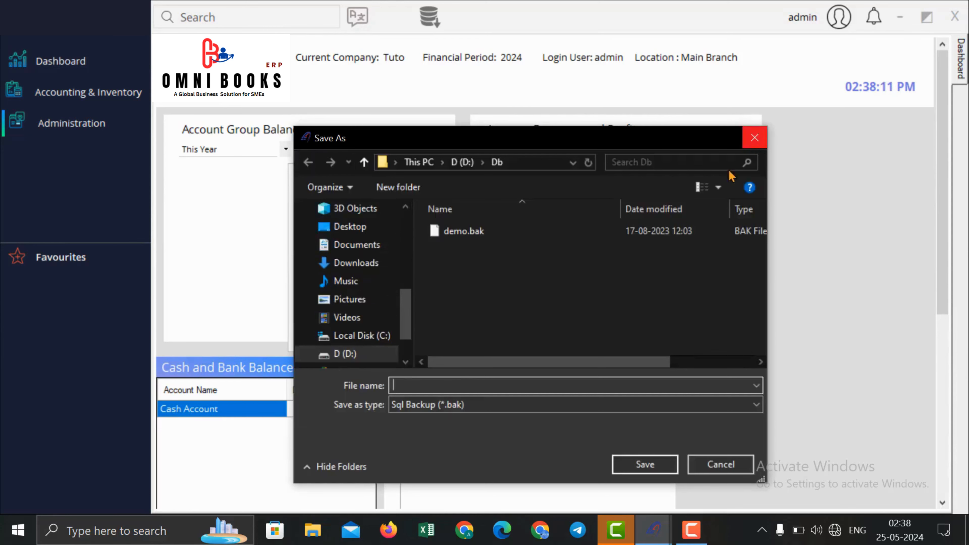
click(755, 138)
click(668, 179)
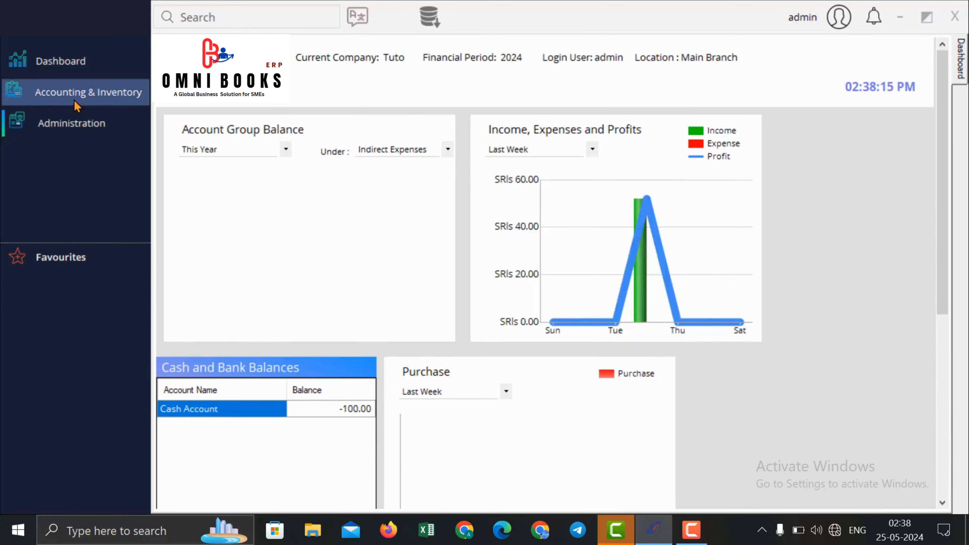
Step: Start restoring the company from demo.bak, cancel at admin verification, and close Restore Company
click(72, 125)
mouse_move(248, 172)
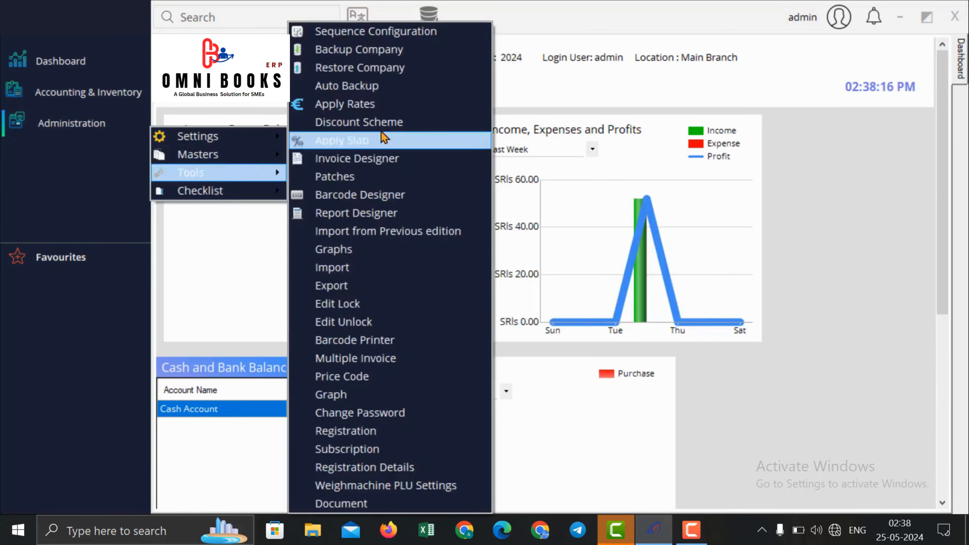
click(390, 68)
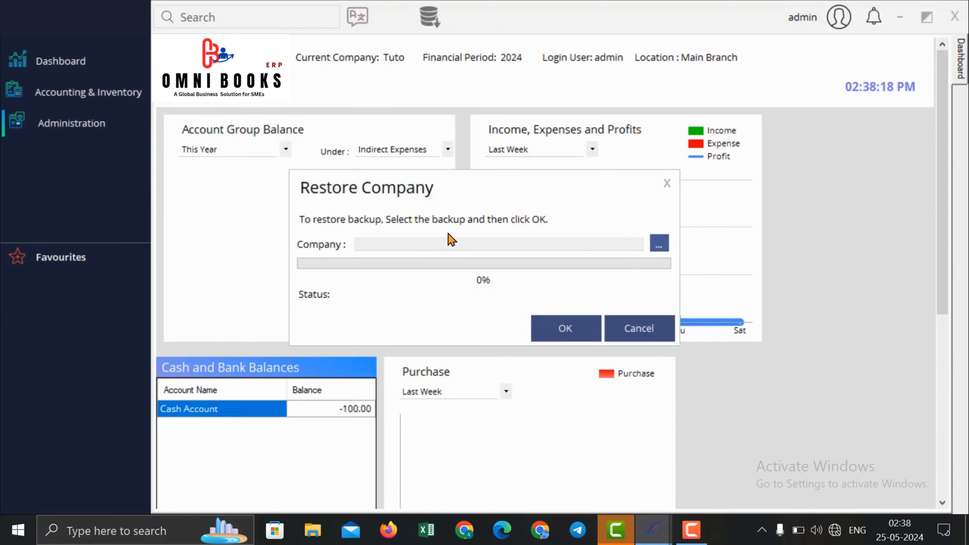
click(451, 243)
double_click(465, 288)
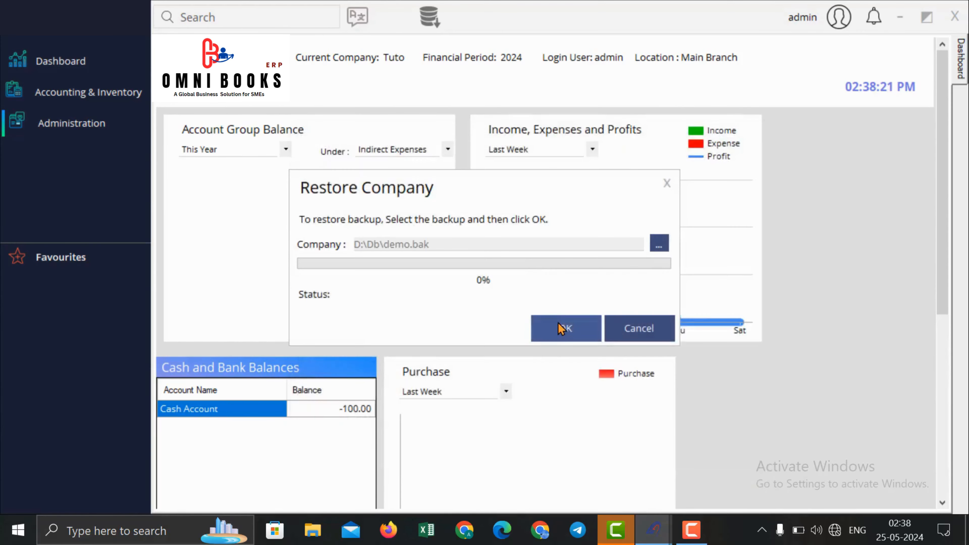
click(561, 328)
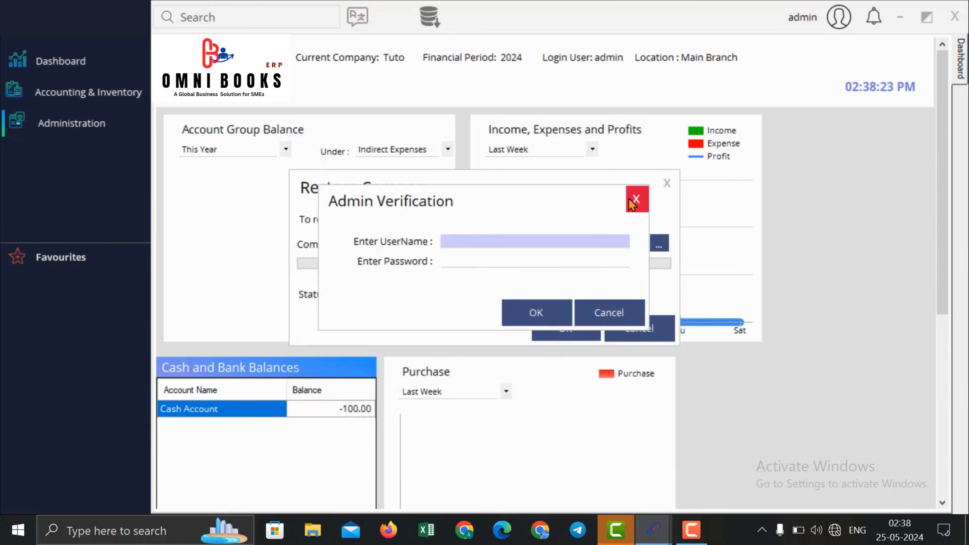
click(635, 199)
click(667, 184)
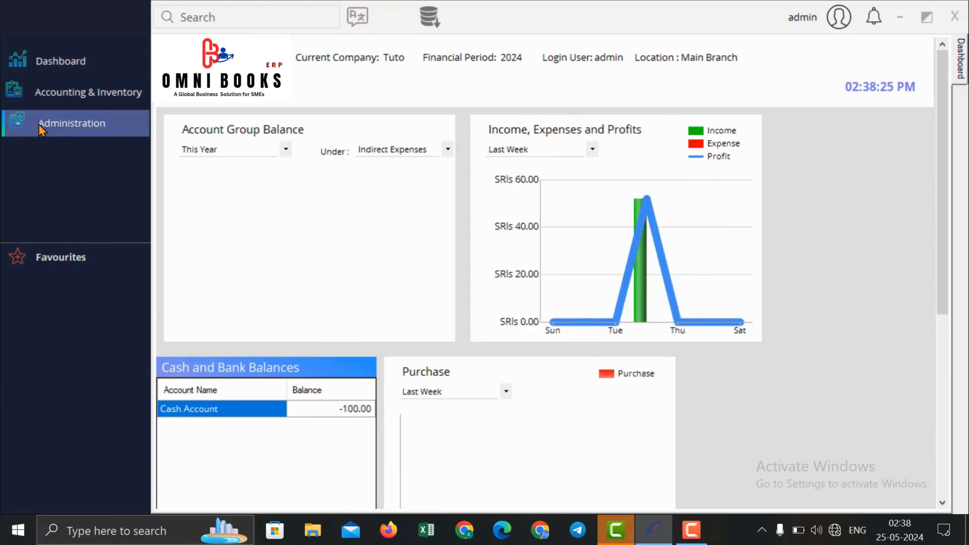
Step: Turn on backup at login in the Auto Backup settings, then close them
click(58, 123)
mouse_move(221, 171)
click(399, 86)
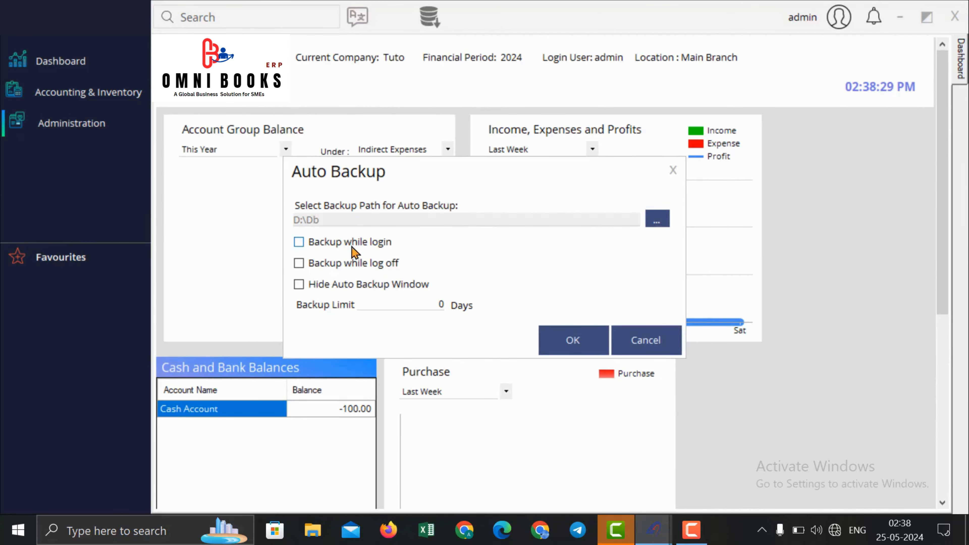
click(299, 244)
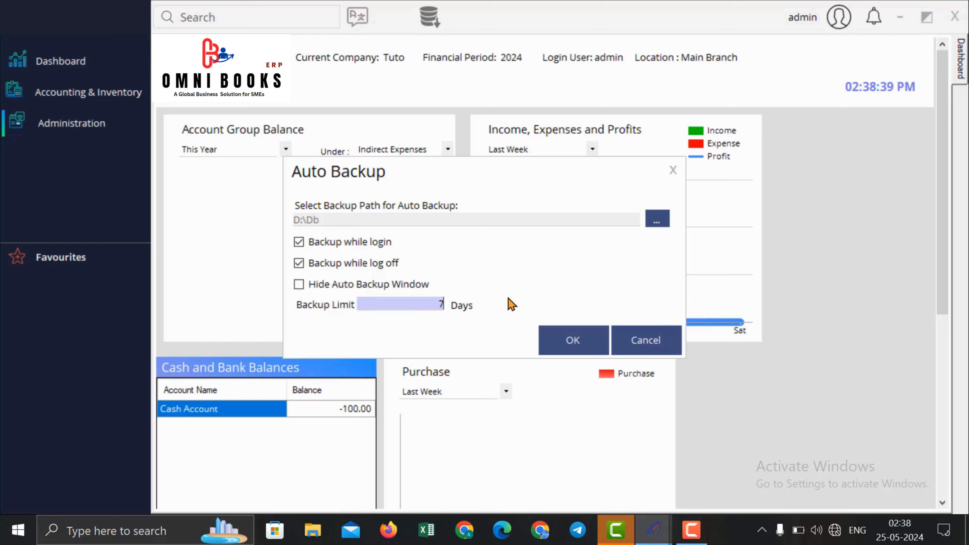
click(341, 290)
click(340, 289)
click(672, 170)
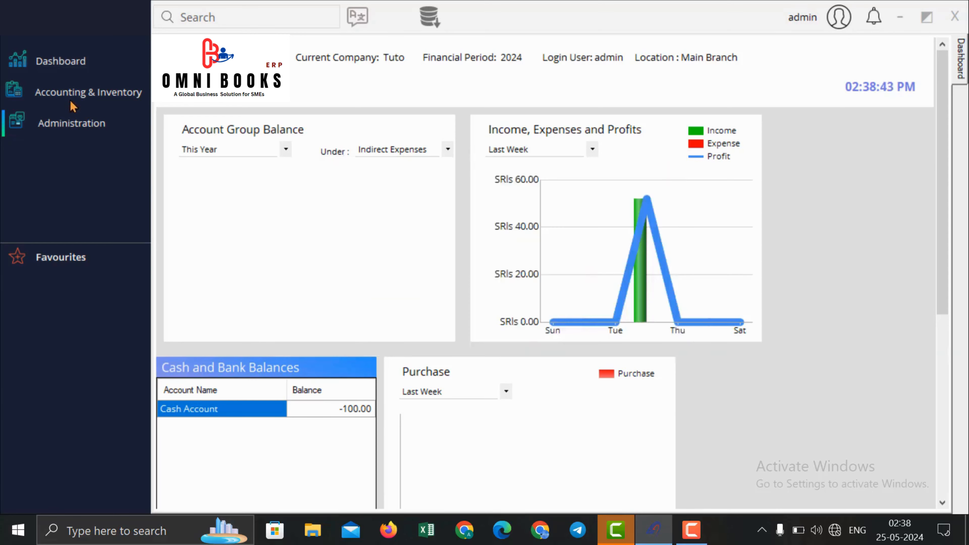
click(93, 124)
Step: Assign MasFormats\PrintSalesInvoice.rdlc as the Sales Invoice print format in Invoice Designer
mouse_move(191, 171)
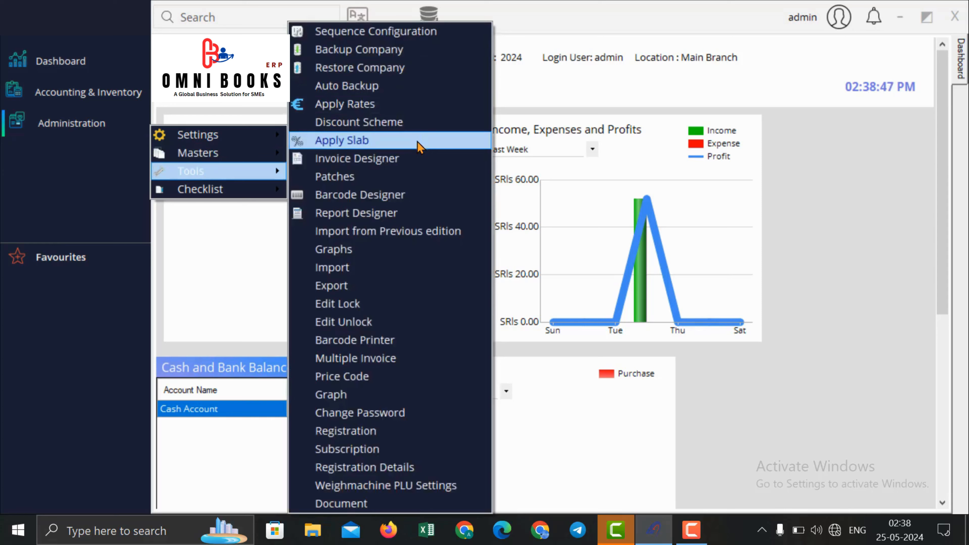
click(420, 165)
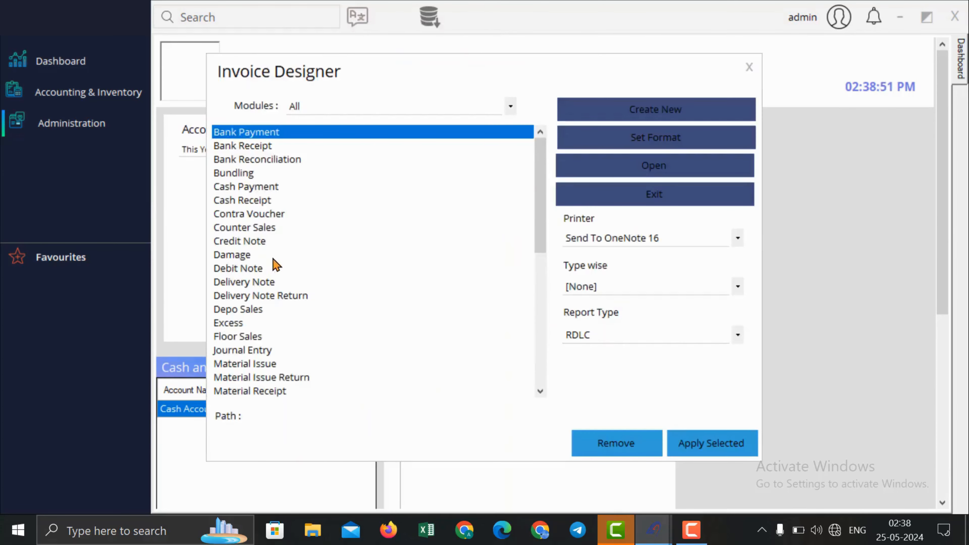
scroll(277, 264, down, 8)
click(236, 228)
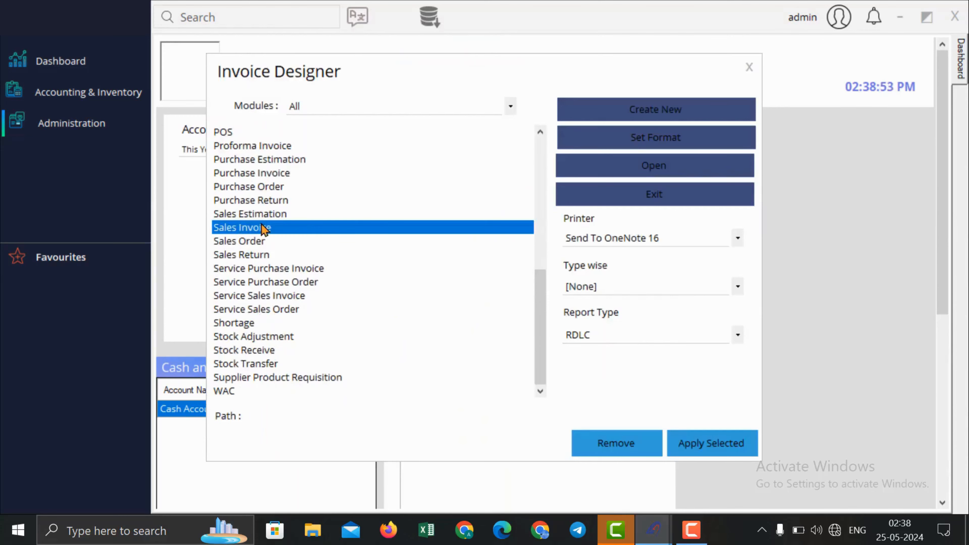
click(634, 141)
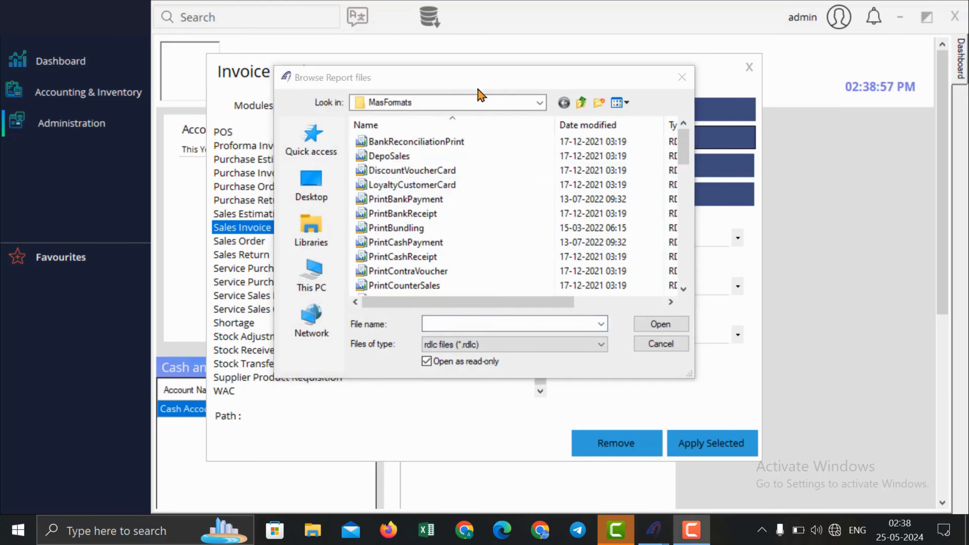
click(481, 103)
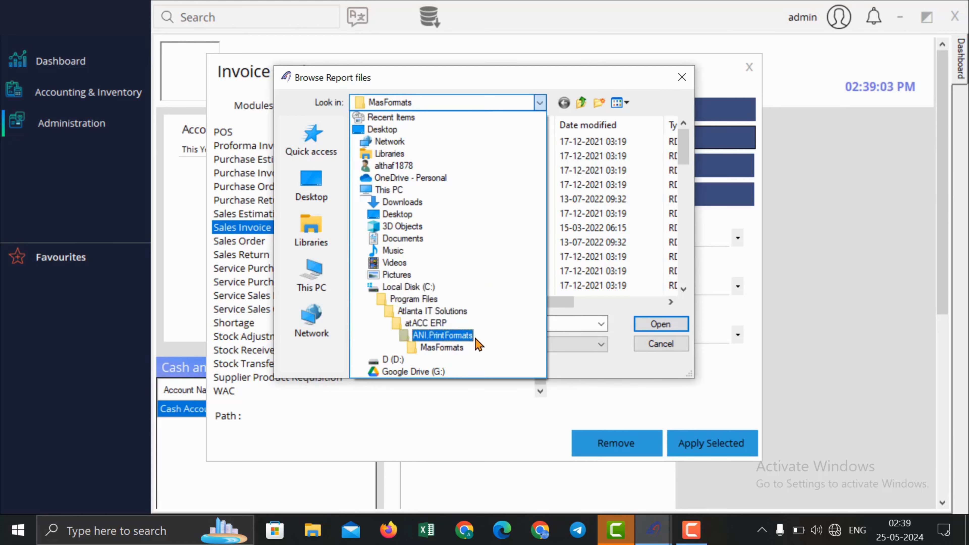
click(477, 352)
scroll(466, 263, down, 10)
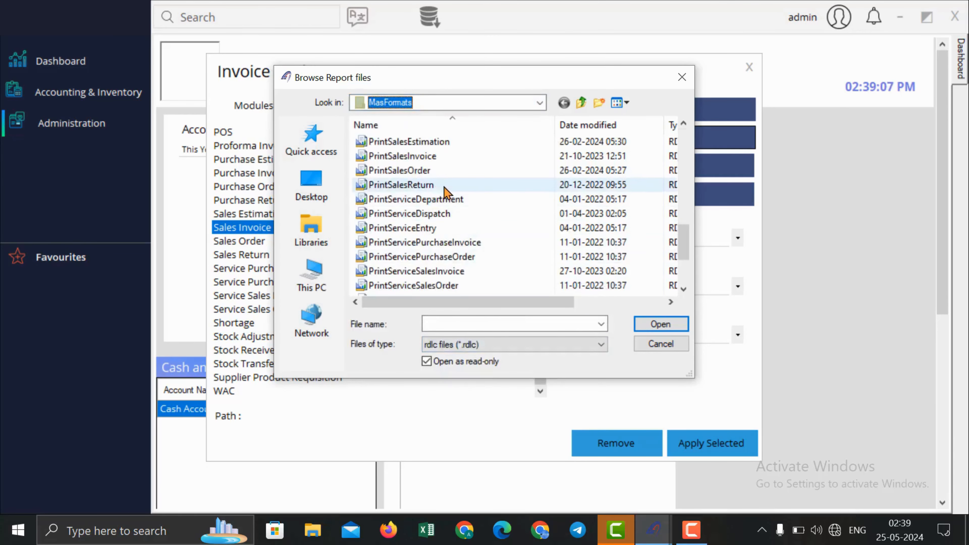
key(F9)
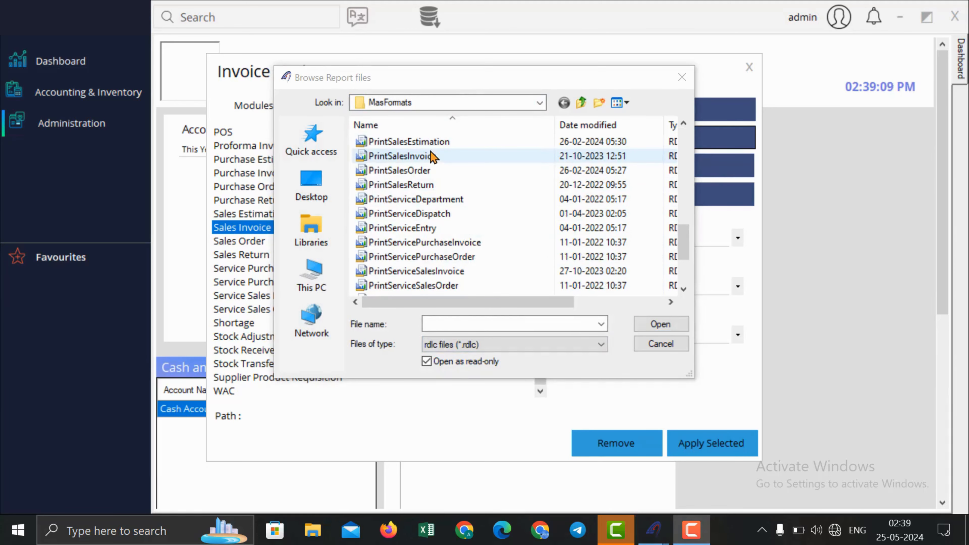
double_click(419, 157)
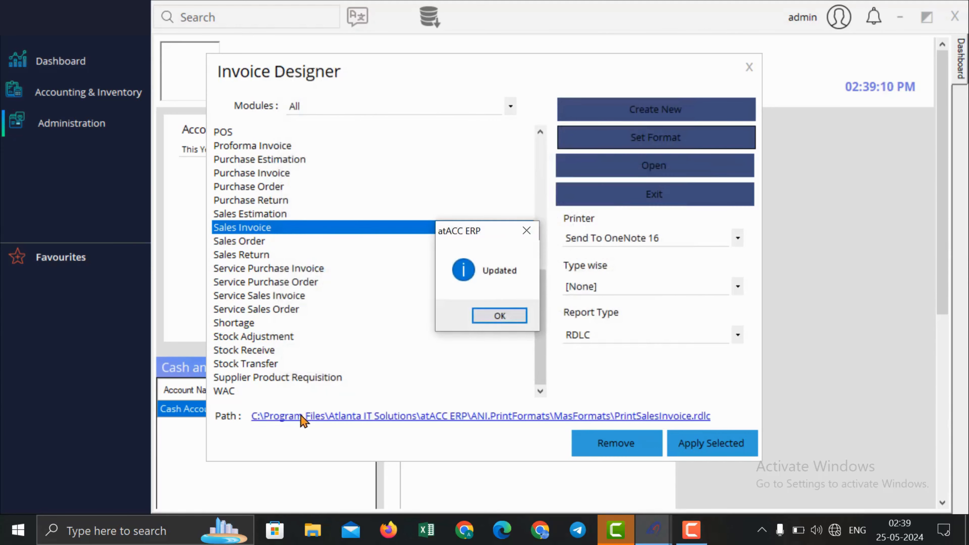
click(497, 317)
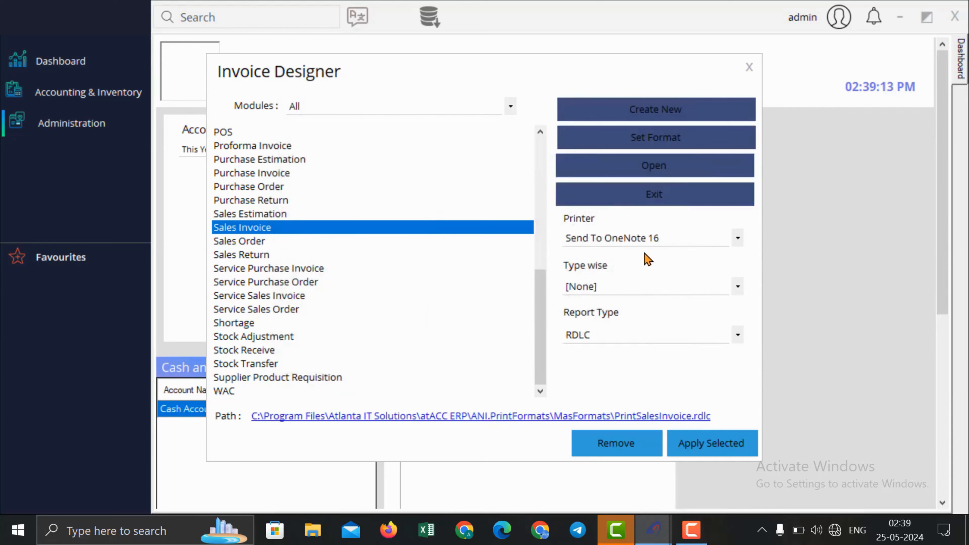
Step: Keep Send To OneNote 16 as the printer and close the Invoice Designer
click(644, 240)
click(644, 239)
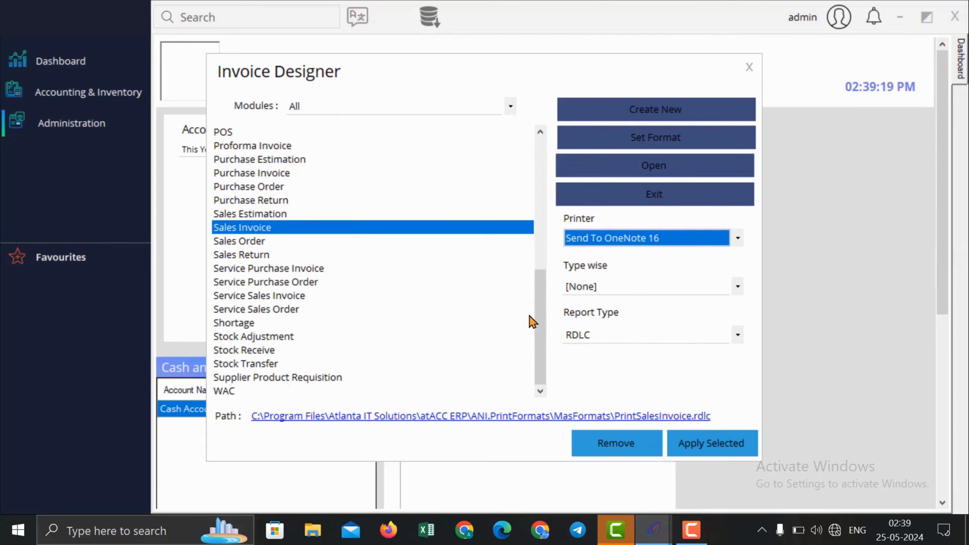
drag(538, 323, 546, 164)
click(753, 69)
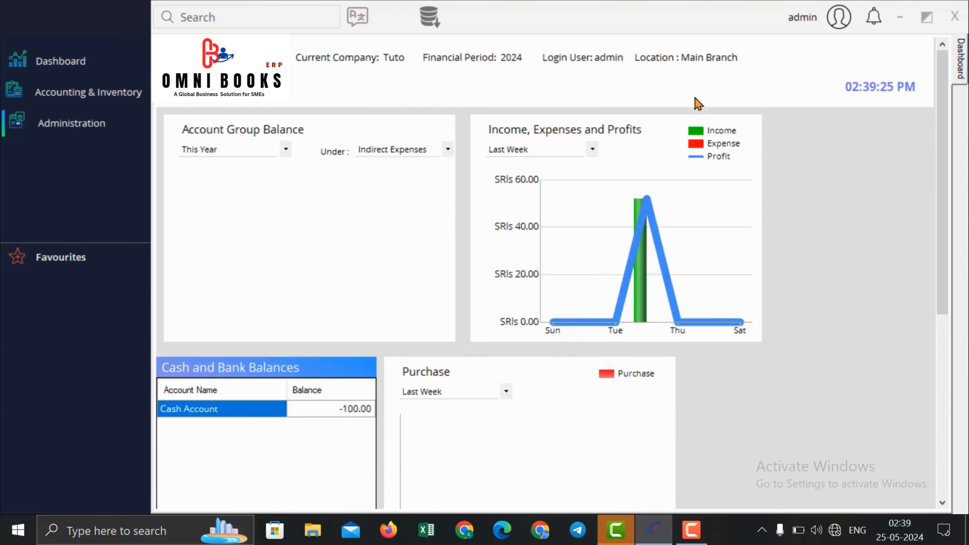
Step: Open the Barcode Designer label layout and nudge the barcode slightly up and left
click(57, 122)
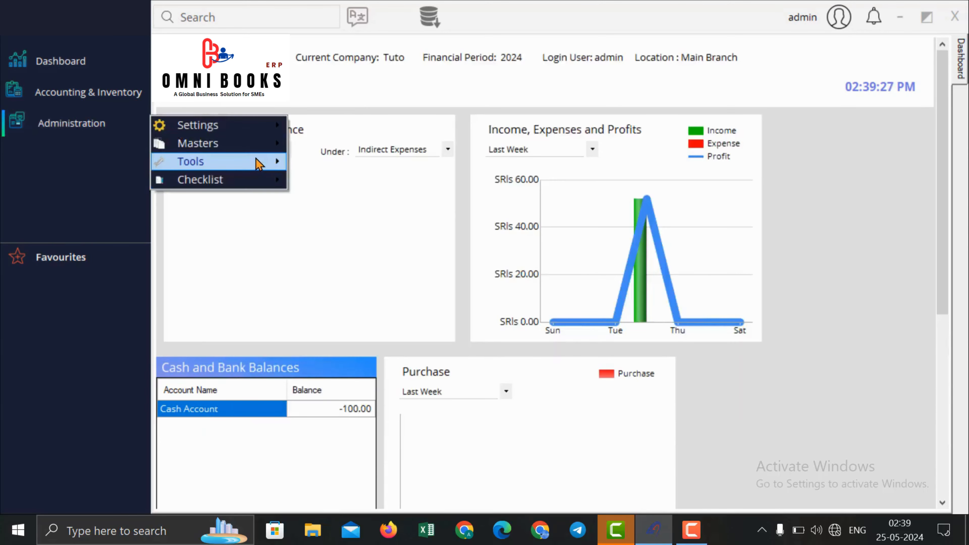
mouse_move(258, 164)
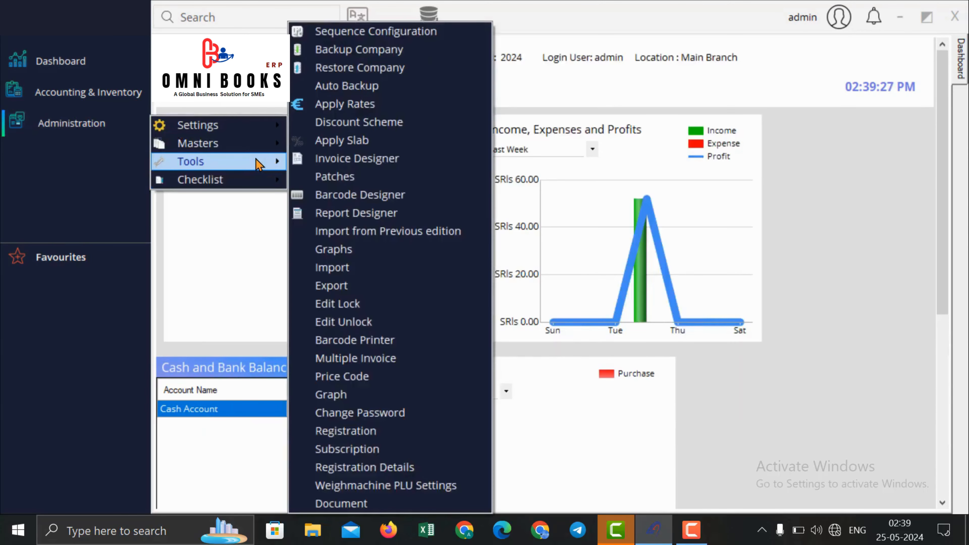
click(378, 196)
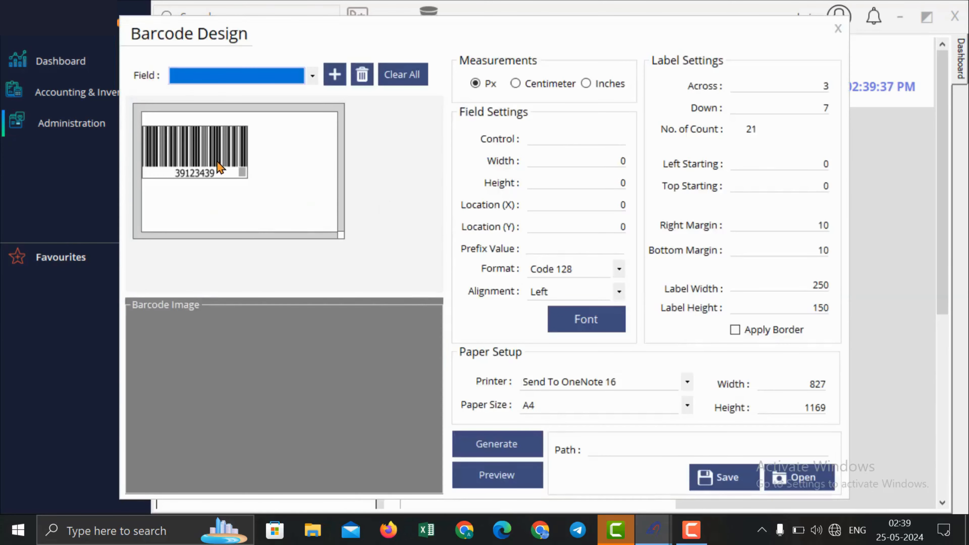
click(241, 183)
drag(241, 183, 238, 181)
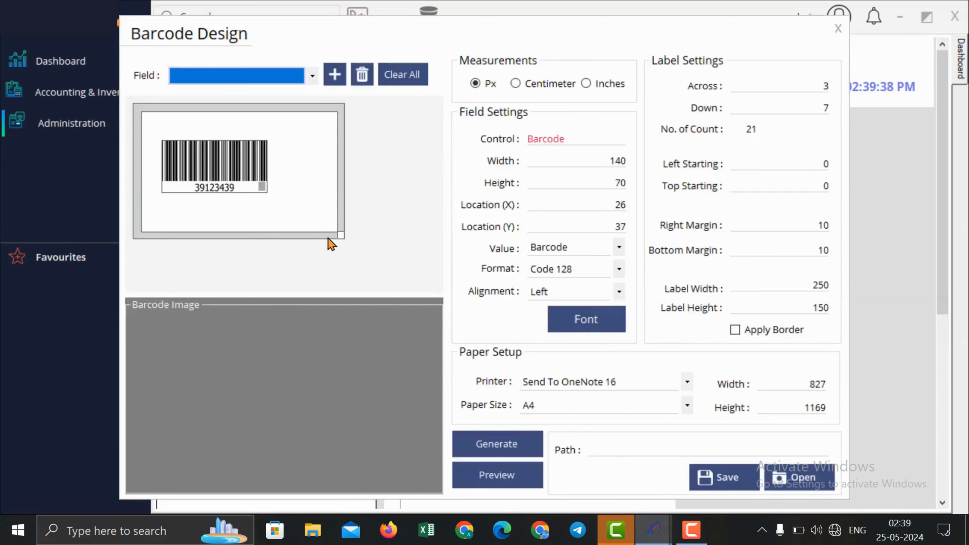
click(730, 86)
click(777, 109)
click(770, 248)
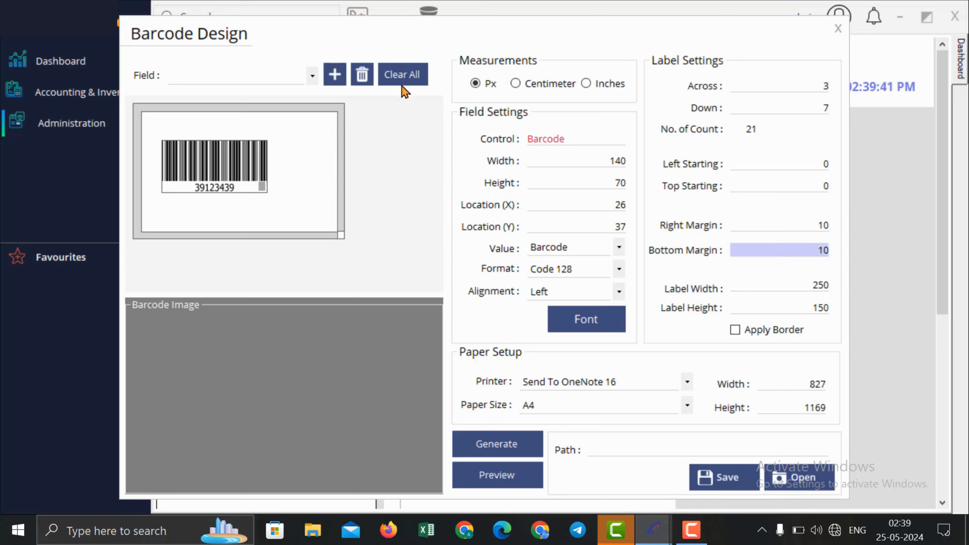
Step: Add a Sales Rate field below the barcode and generate the label preview
click(222, 78)
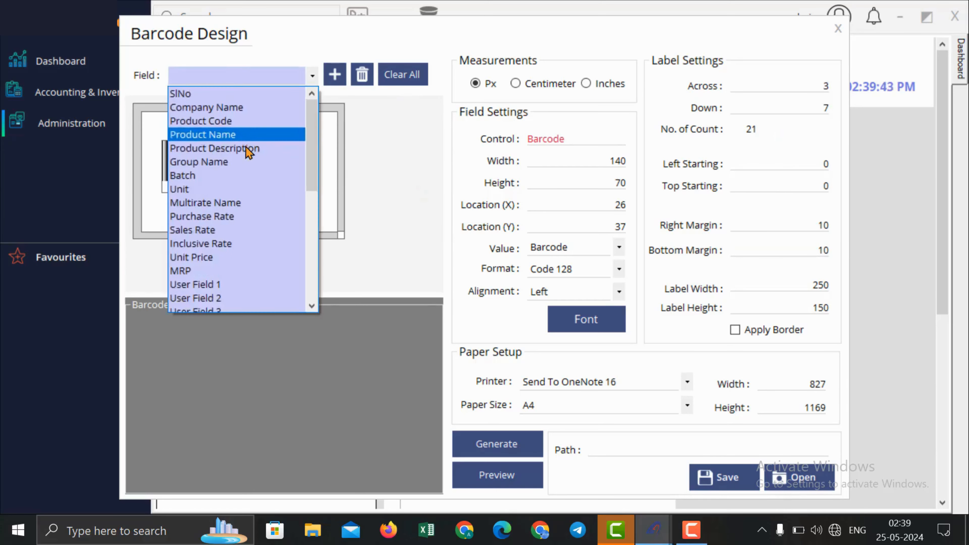
click(237, 229)
click(334, 74)
drag(169, 119, 227, 223)
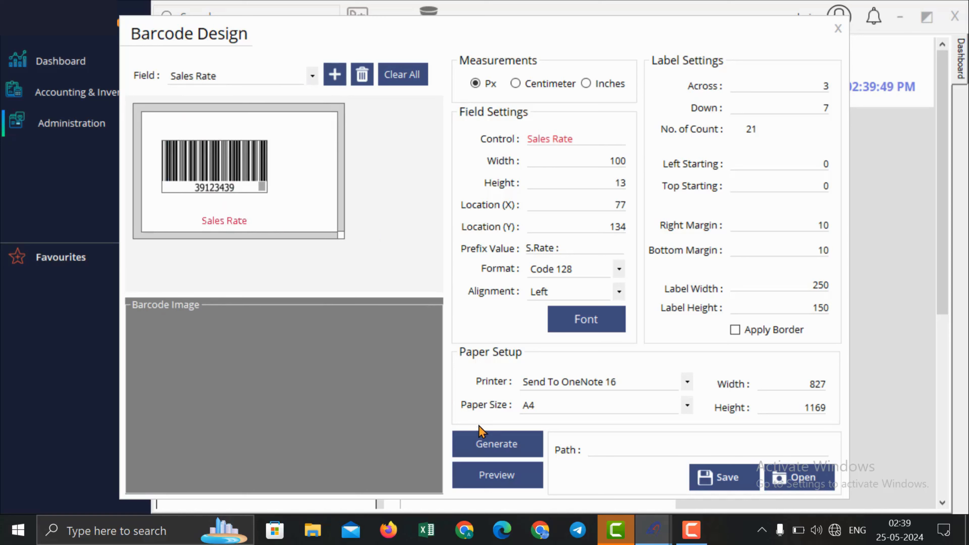
click(496, 455)
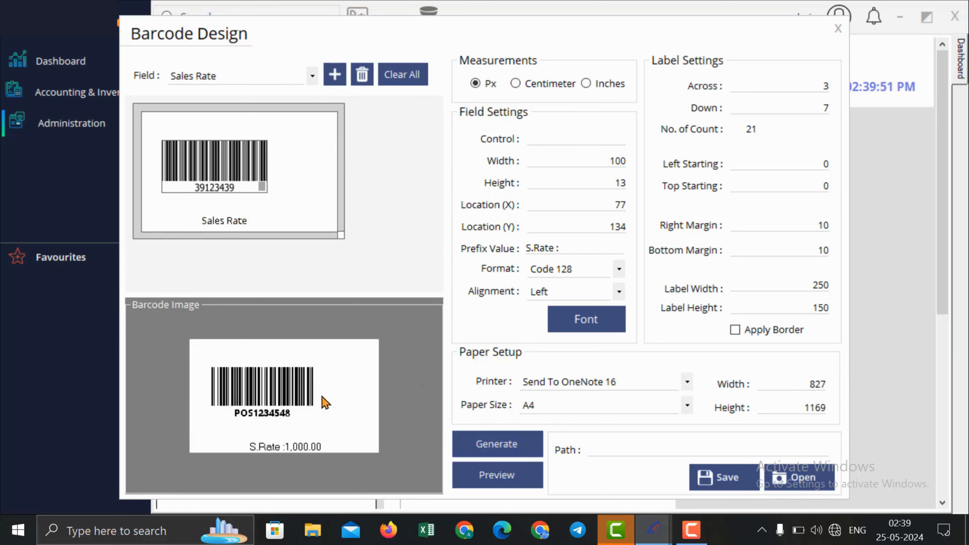
click(668, 392)
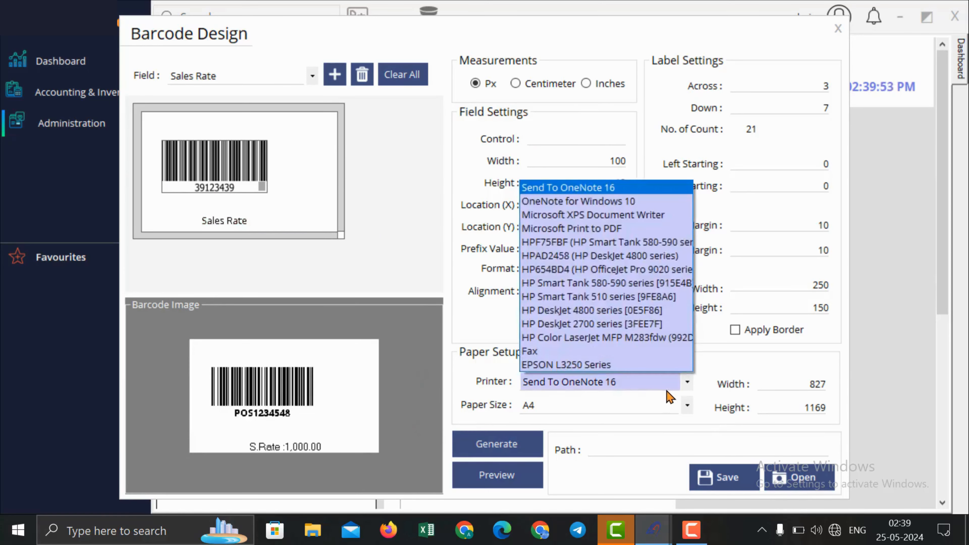
click(667, 392)
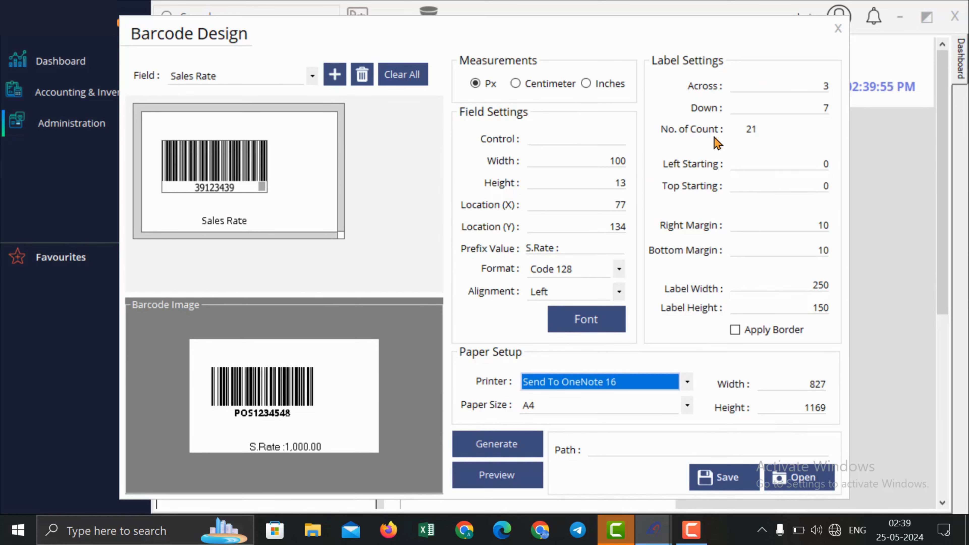
click(834, 28)
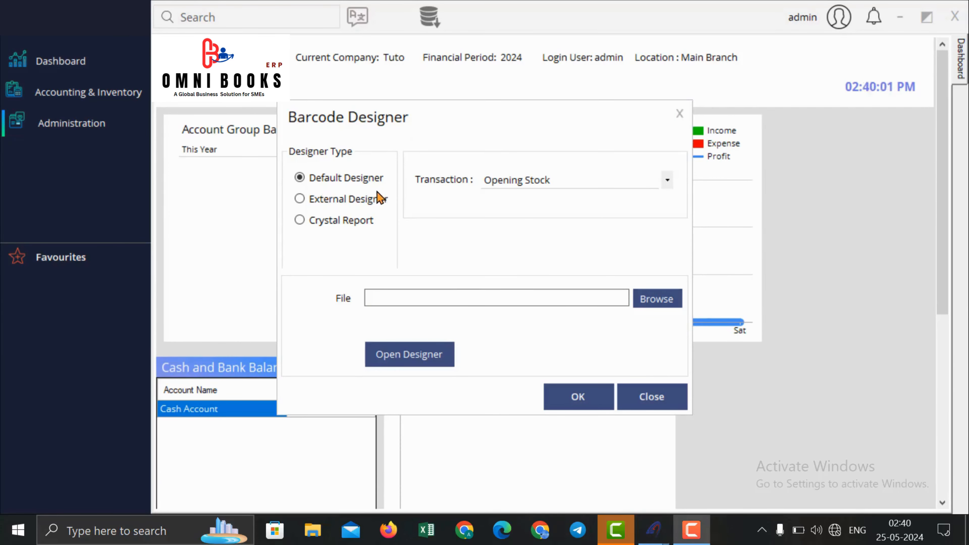
Step: Try the External Designer option and the barcode field placeholder list, then close the designer
click(378, 198)
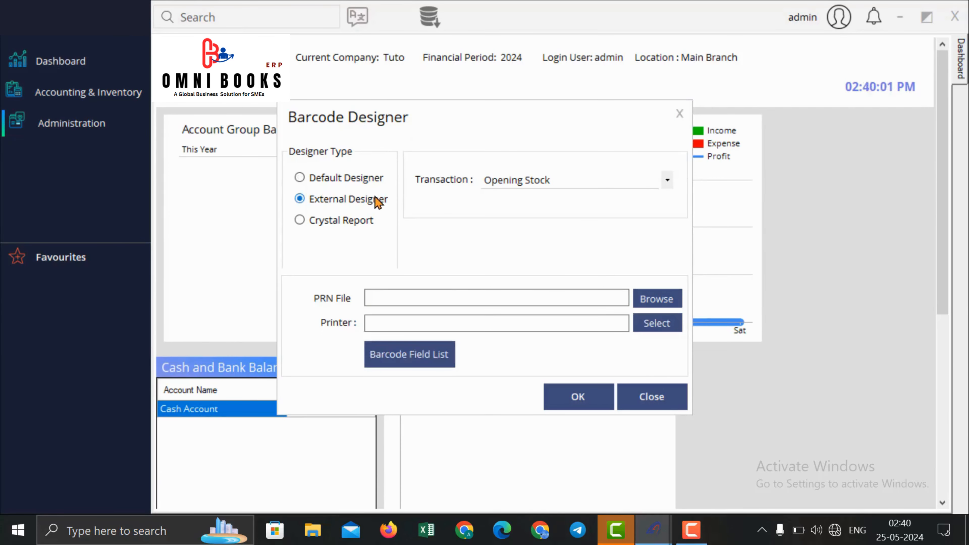
click(664, 298)
key(Escape)
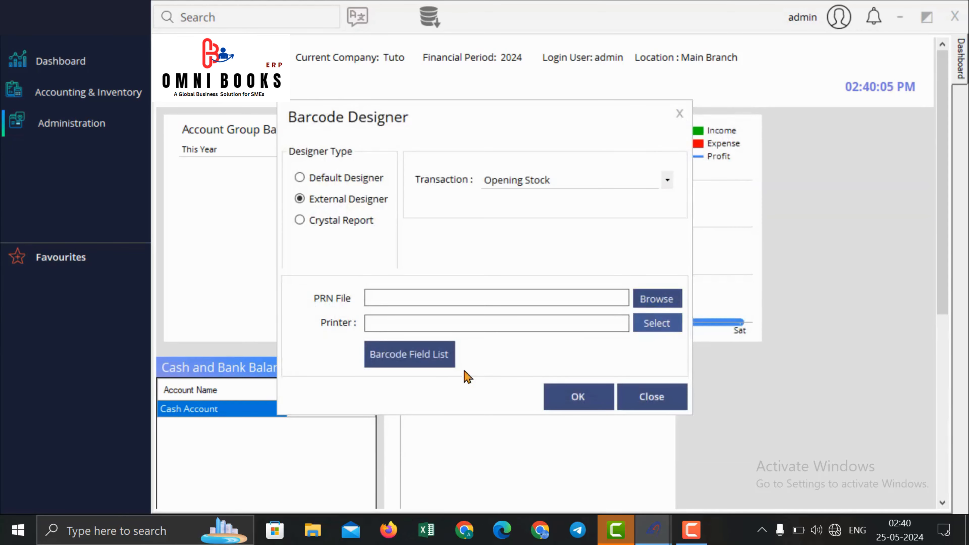
click(421, 367)
click(618, 323)
click(411, 364)
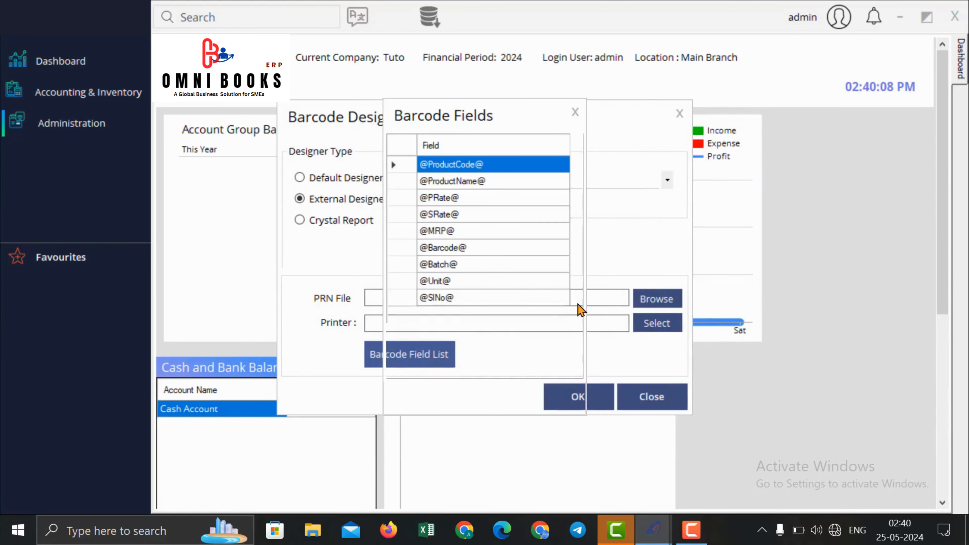
click(575, 112)
click(679, 113)
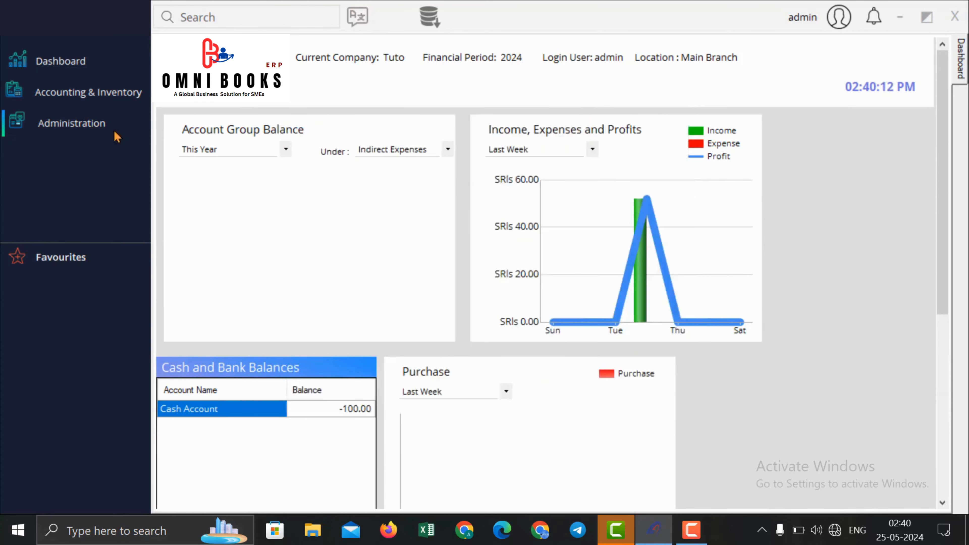
click(53, 134)
Step: Open the Import window from Administration > Tools
mouse_move(202, 184)
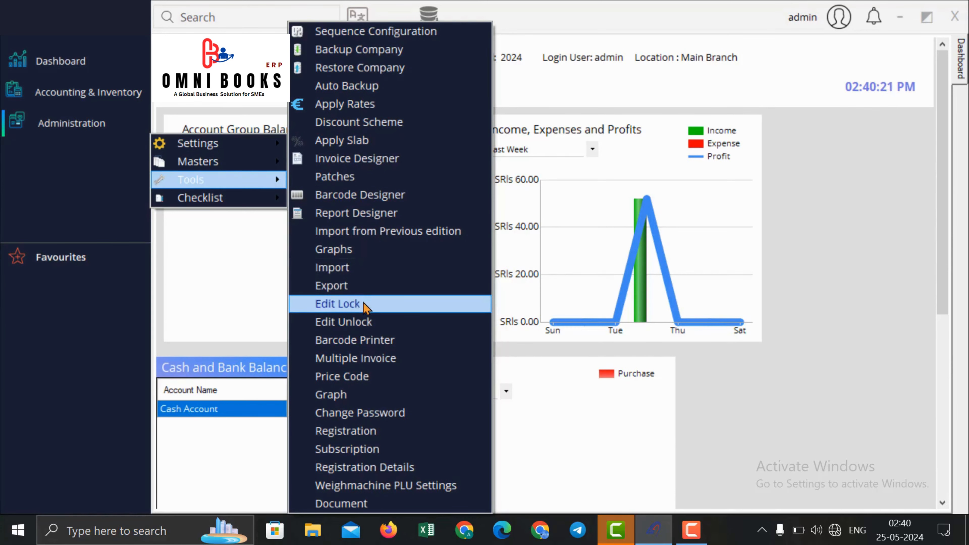
click(369, 277)
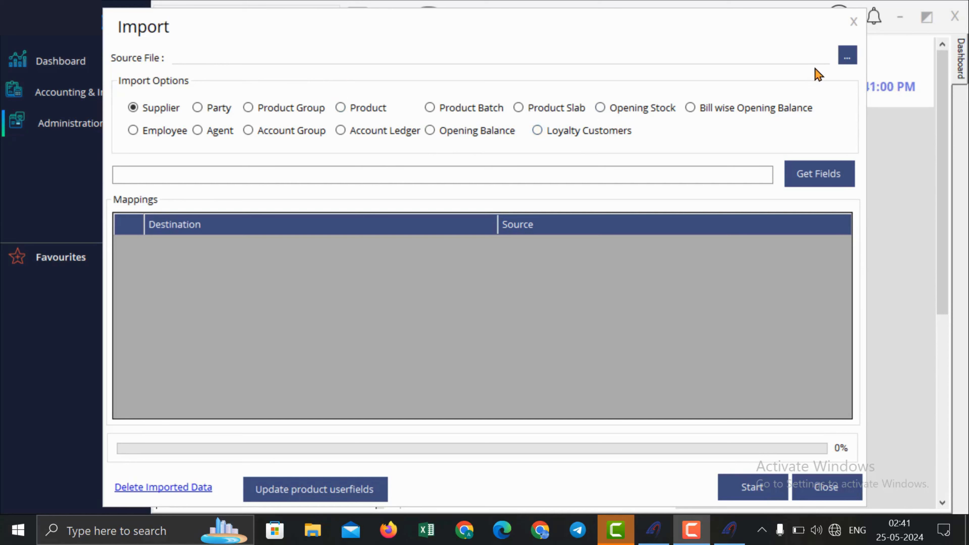
Step: Load Opening Stock.xlsx as an Opening Stock import and map ProductCode to the Depot column
click(847, 58)
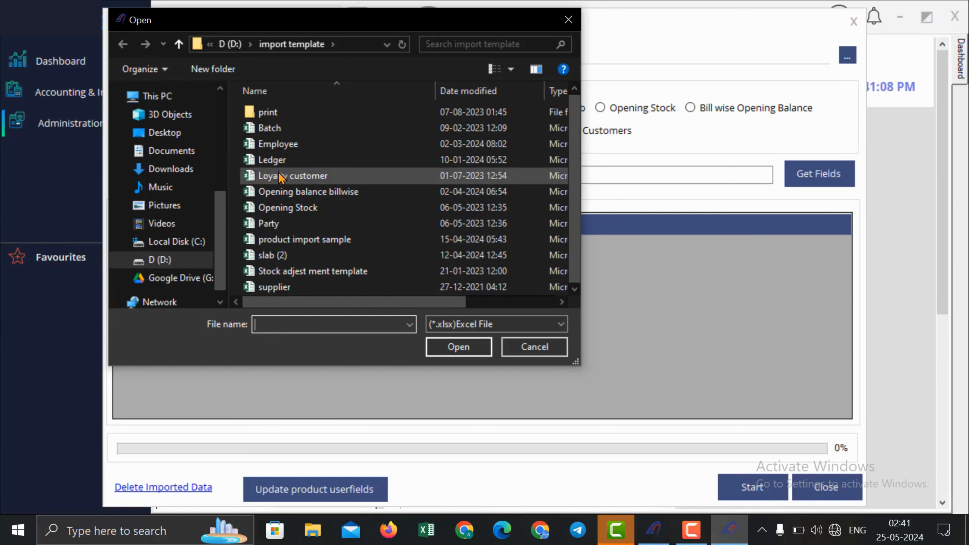
double_click(287, 210)
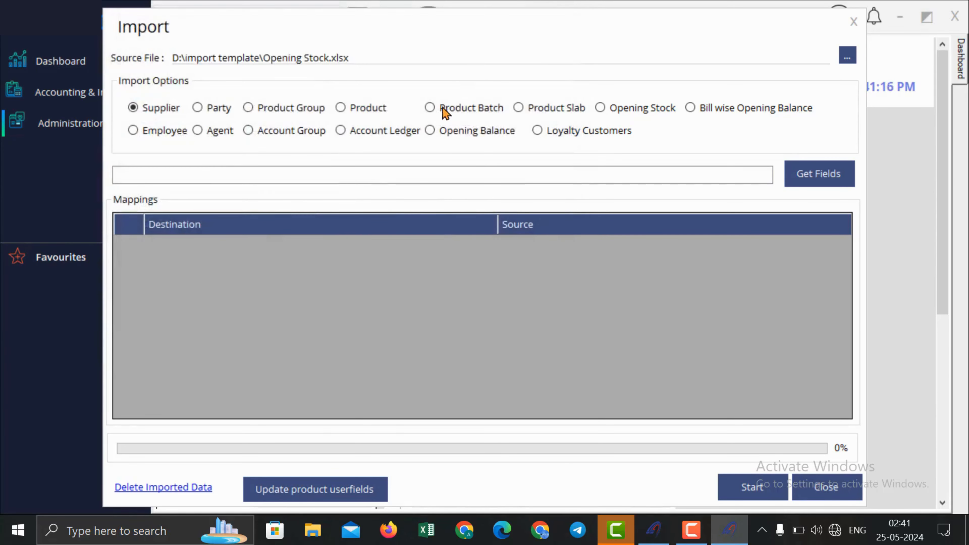
click(618, 111)
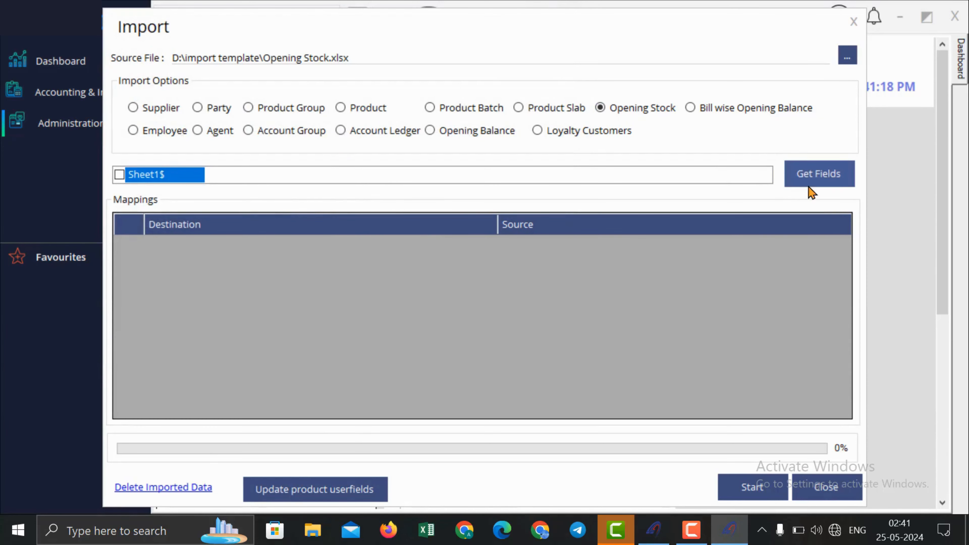
click(787, 183)
drag(368, 243, 374, 368)
click(794, 246)
click(794, 248)
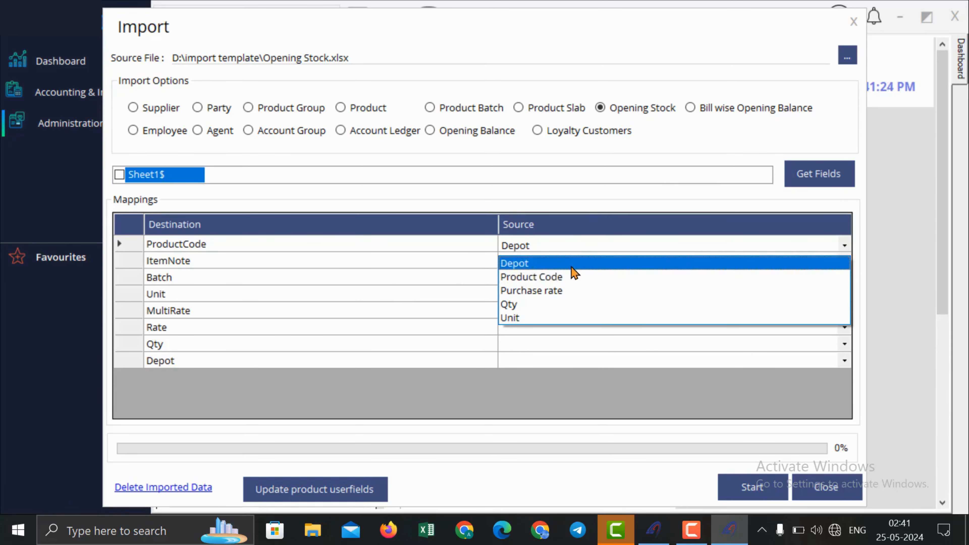
click(585, 217)
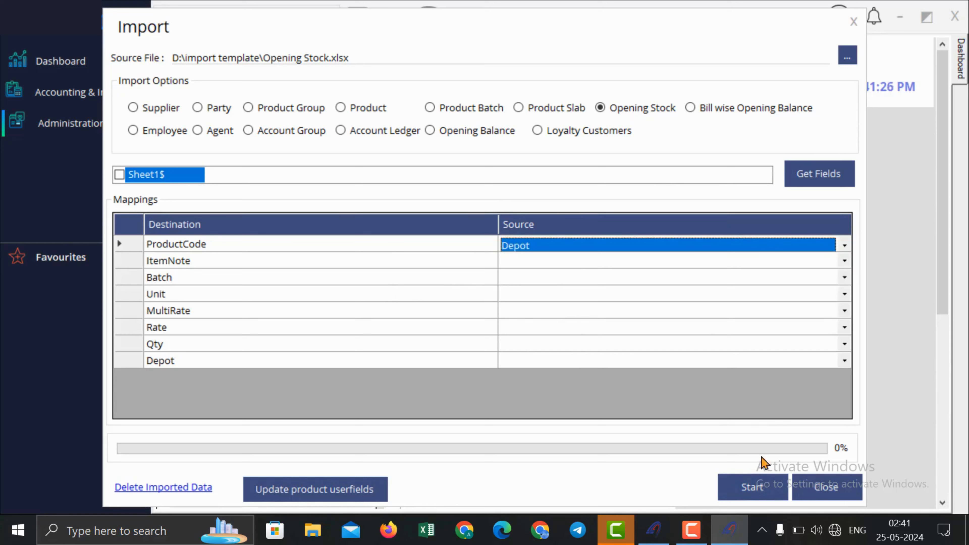
Step: Switch the import type to Product, map PurchaseRate to Depot, then close the importer
click(378, 109)
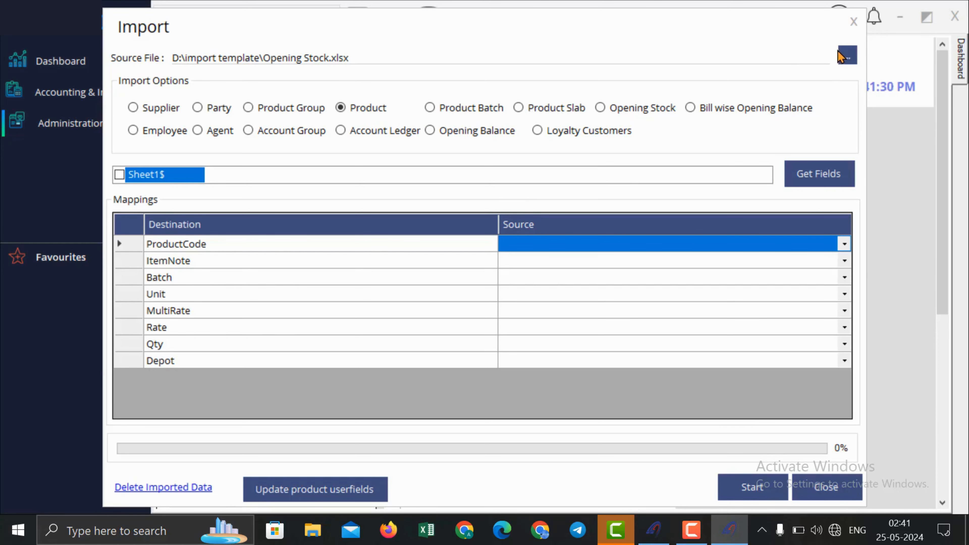
click(818, 170)
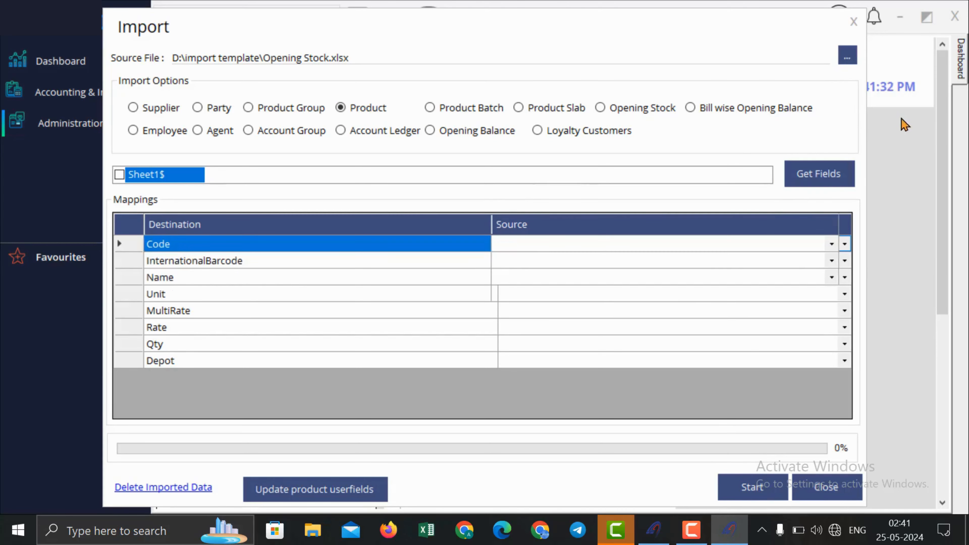
drag(336, 252, 335, 174)
click(740, 246)
click(739, 245)
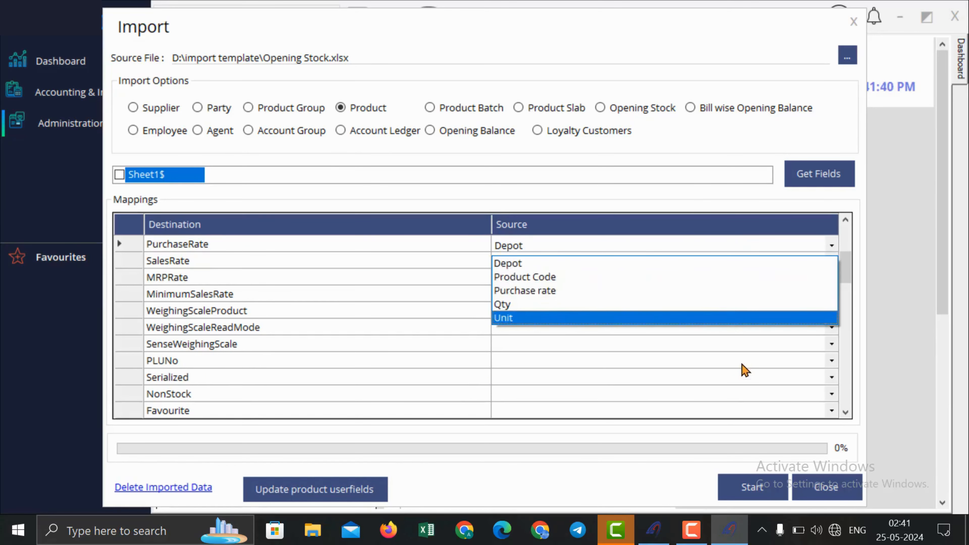
click(657, 77)
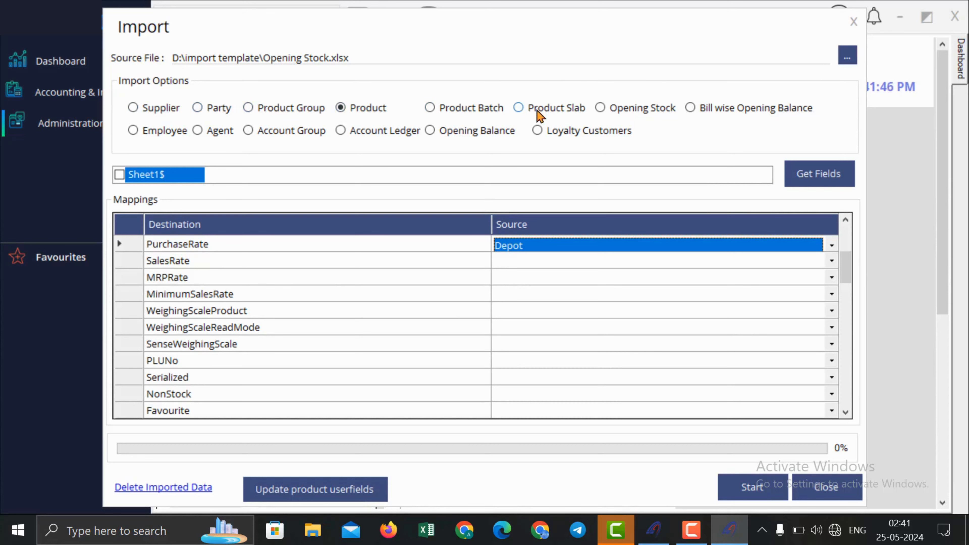
click(854, 22)
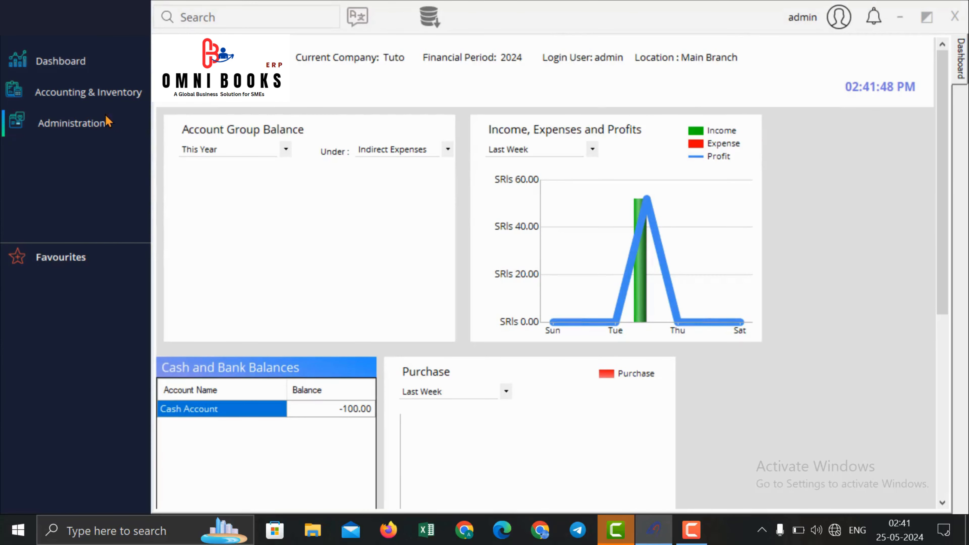
Step: Open a new Sales Invoice and add it to Favourites
click(108, 122)
mouse_move(279, 164)
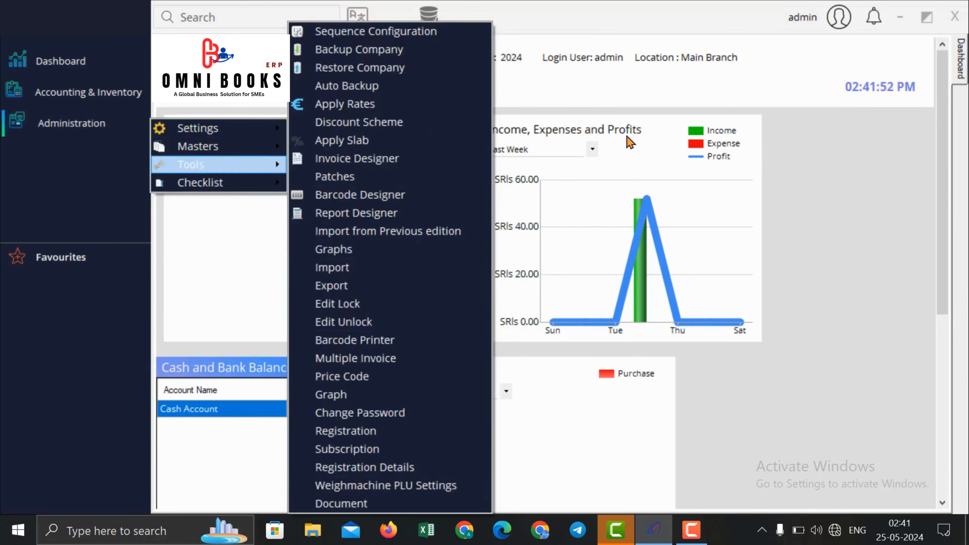
click(574, 80)
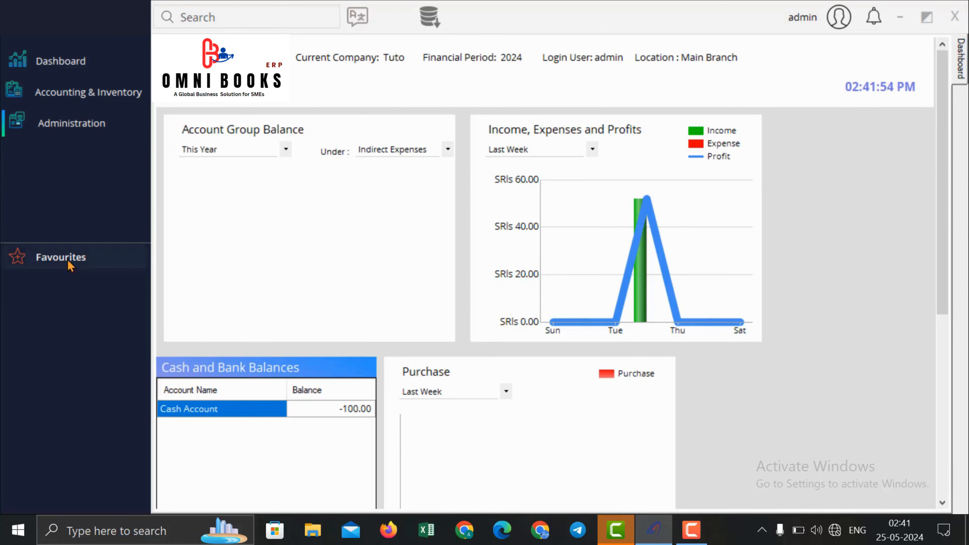
click(89, 109)
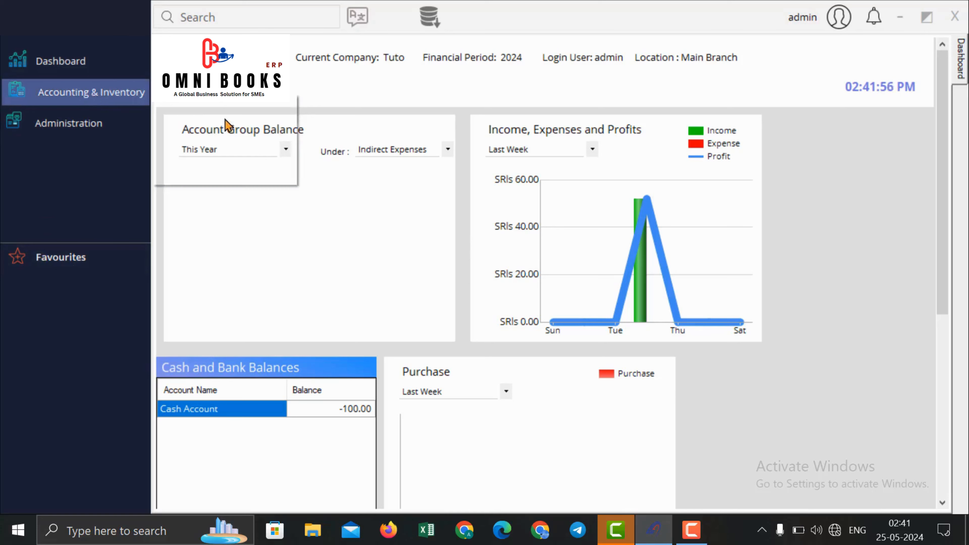
mouse_move(214, 119)
mouse_move(339, 175)
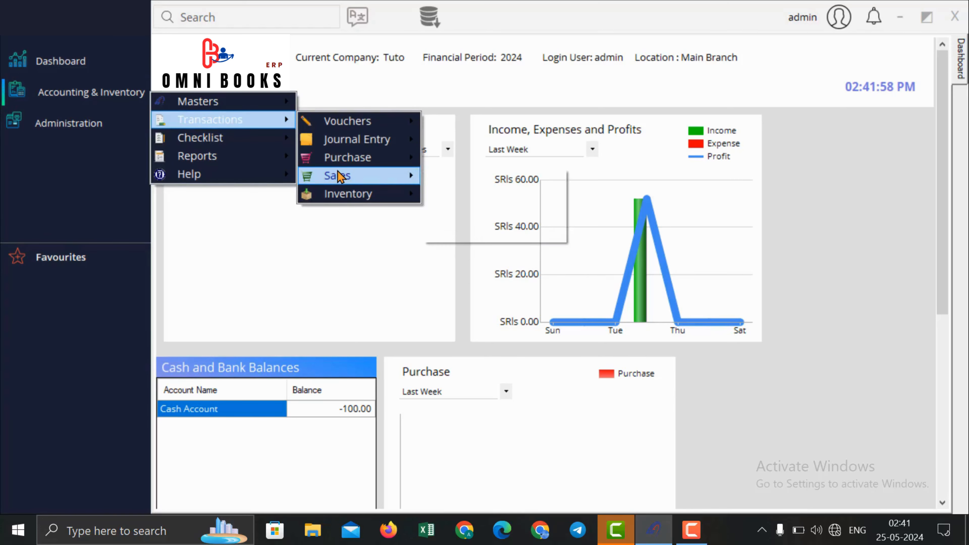
click(454, 178)
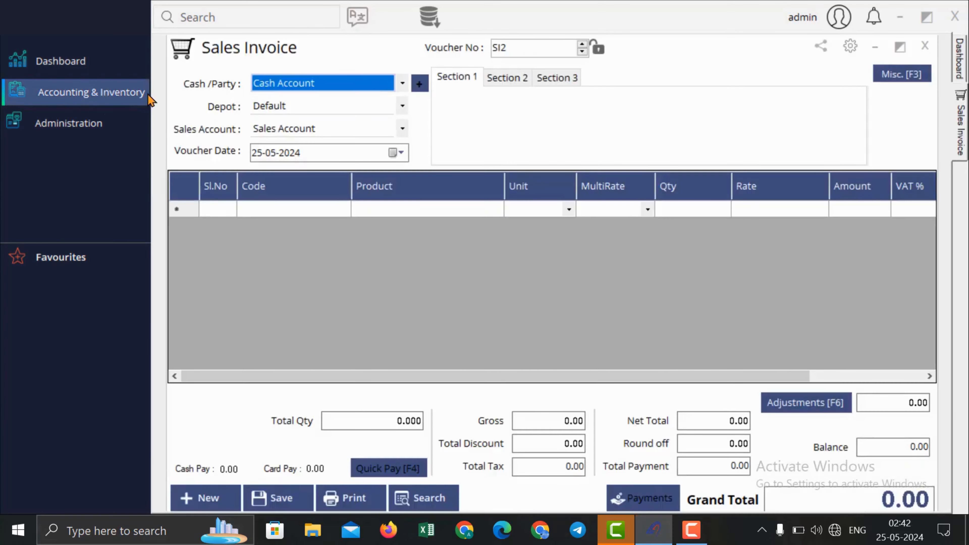
click(19, 257)
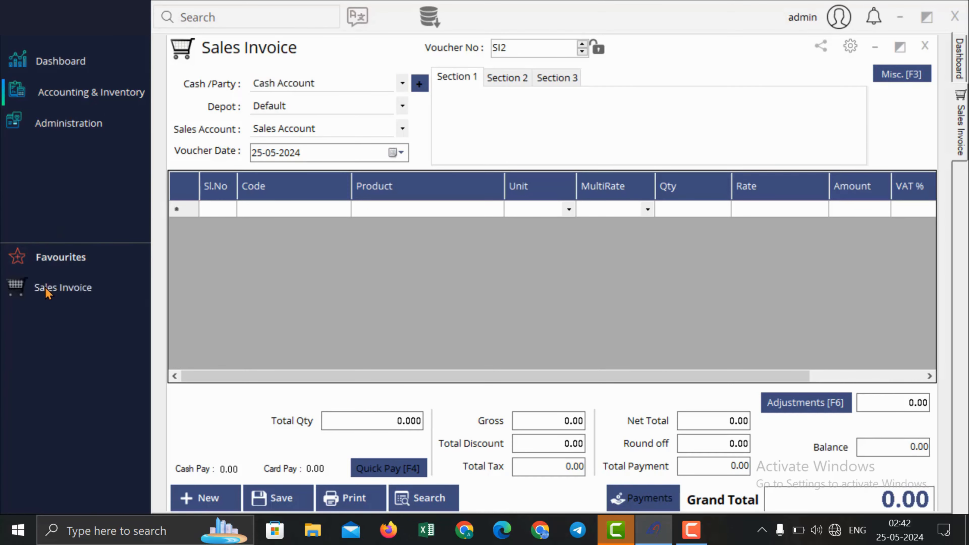
click(63, 294)
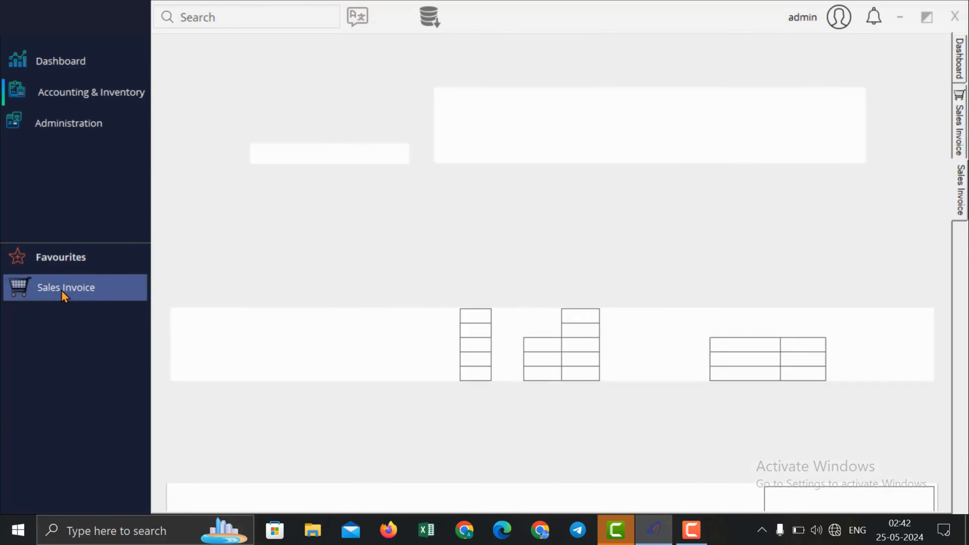
right_click(64, 292)
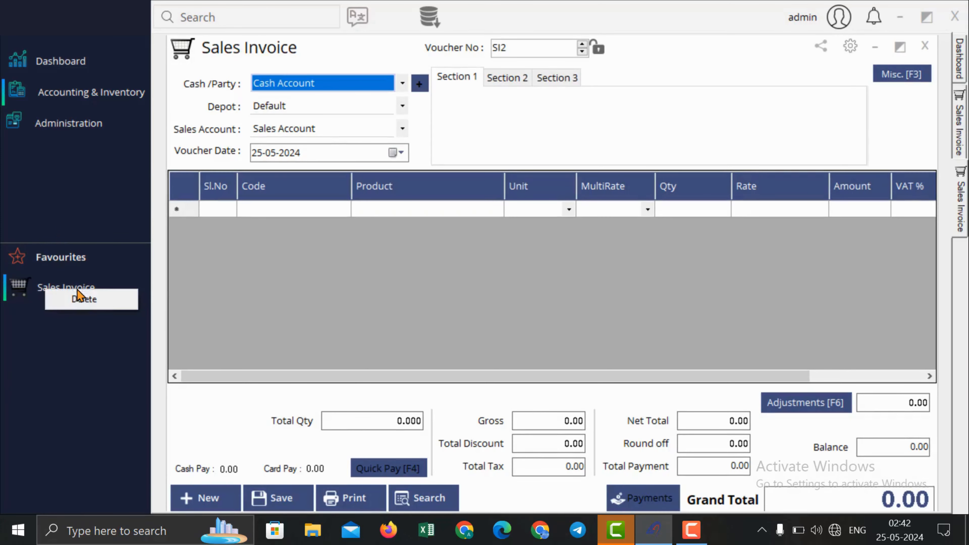
Step: Add the Ledger report to Favourites, then close the Ledger and Sales Invoice windows
click(96, 105)
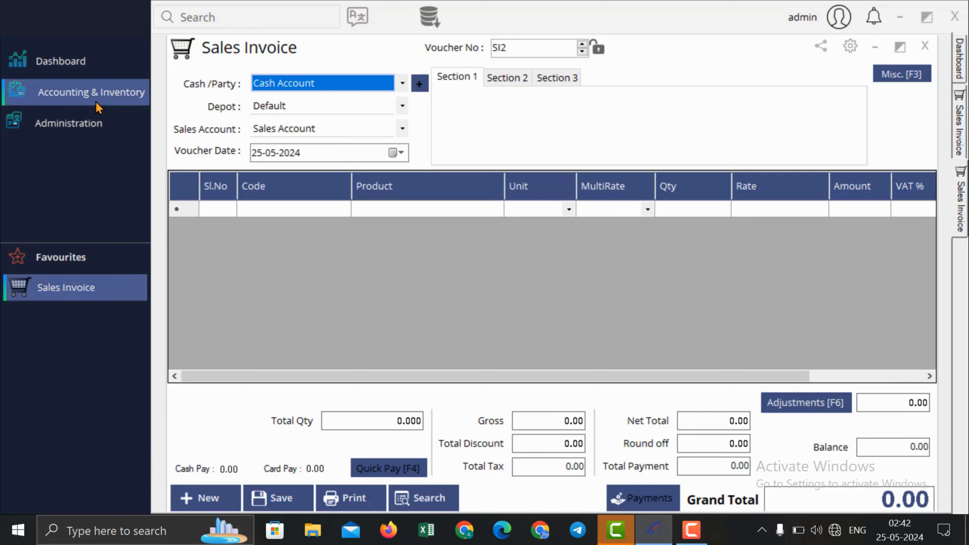
mouse_move(231, 172)
mouse_move(565, 68)
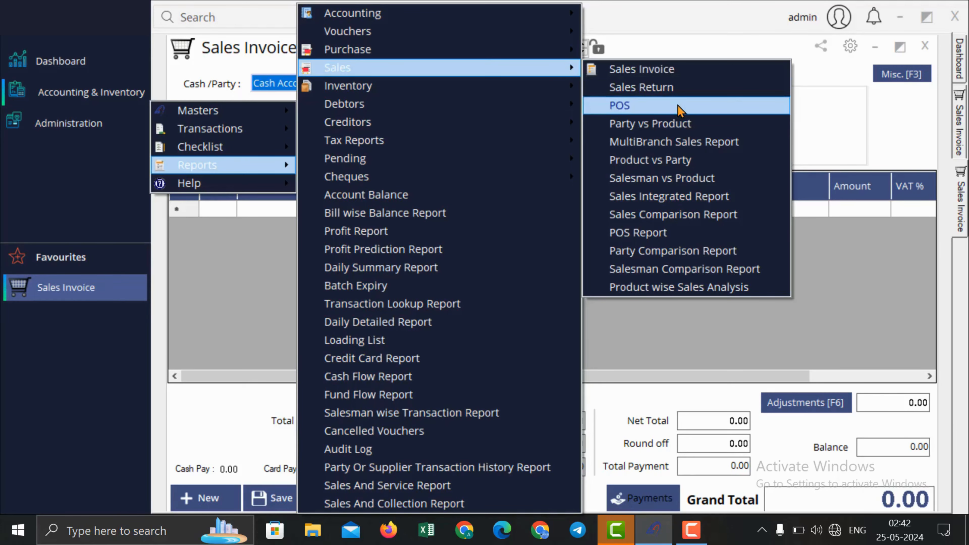
mouse_move(427, 13)
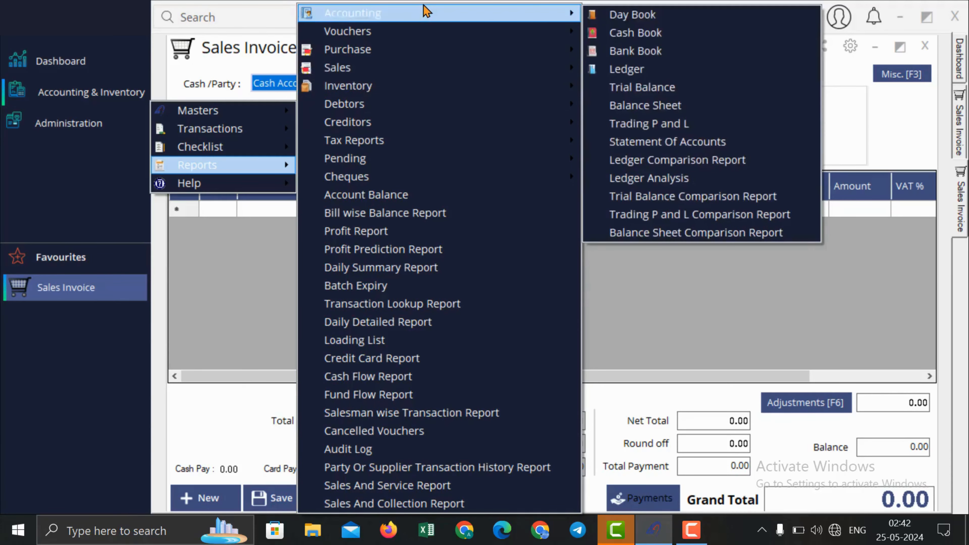
click(622, 69)
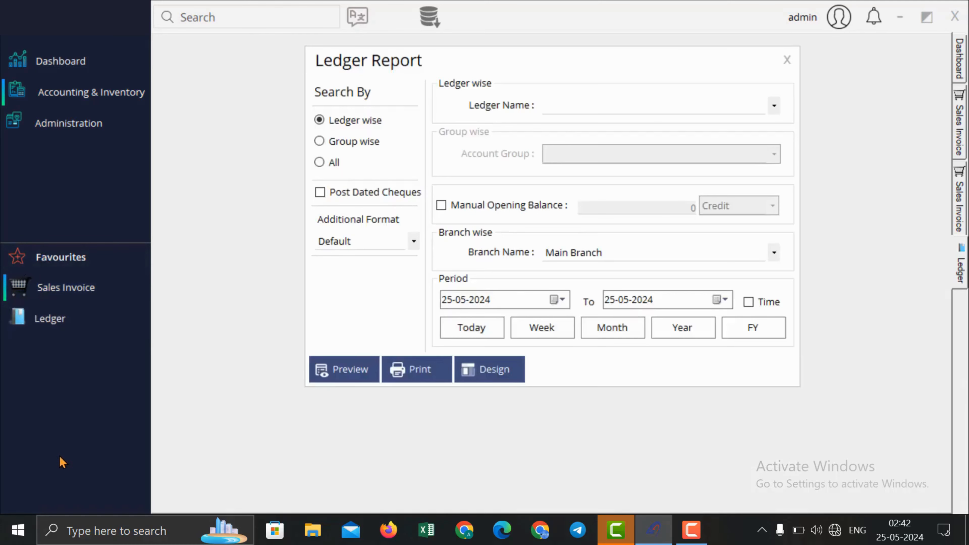
click(787, 59)
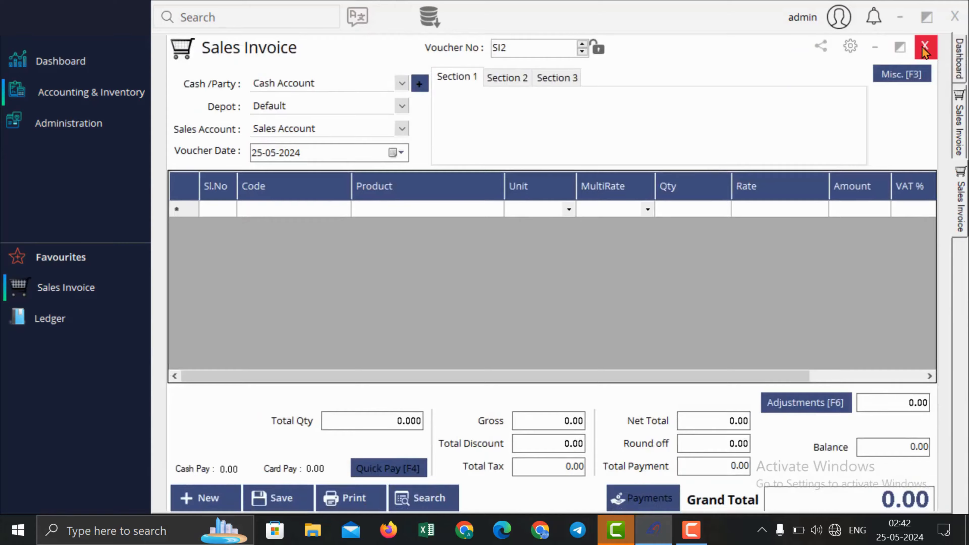
click(901, 47)
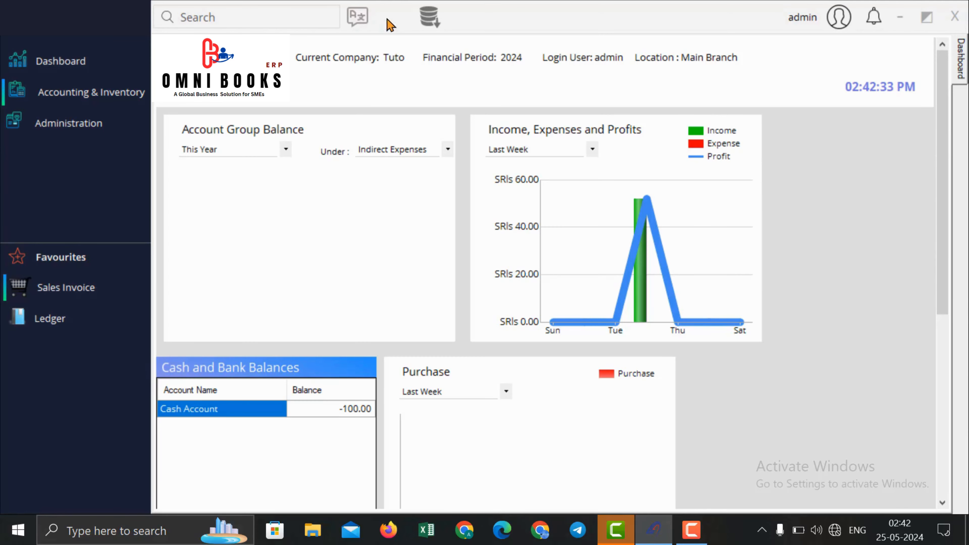
Step: Switch the interface language to French and log back in with the user name and password
click(357, 17)
click(463, 257)
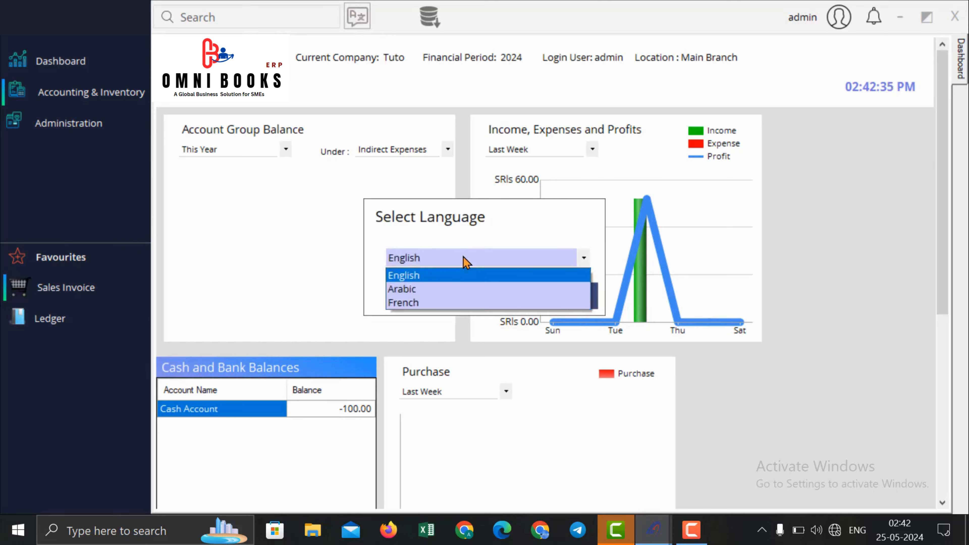
click(457, 309)
click(479, 300)
click(511, 315)
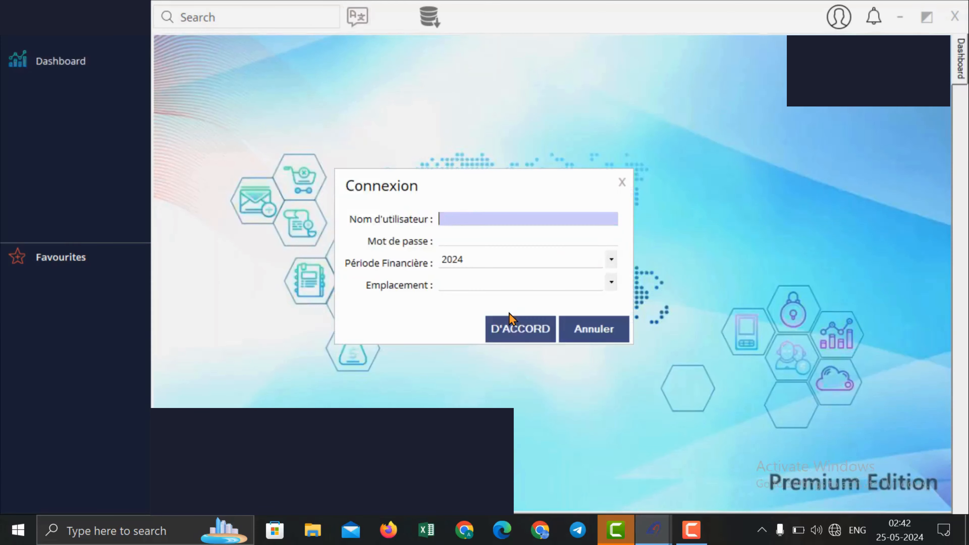
text(admin)
key(Tab)
text(*)
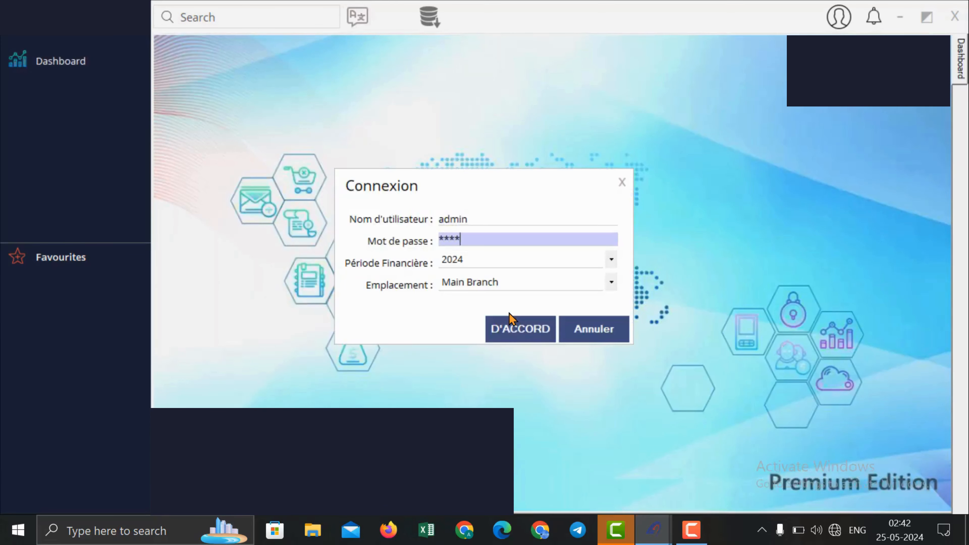
key(Tab)
key(Tab)
key(Return)
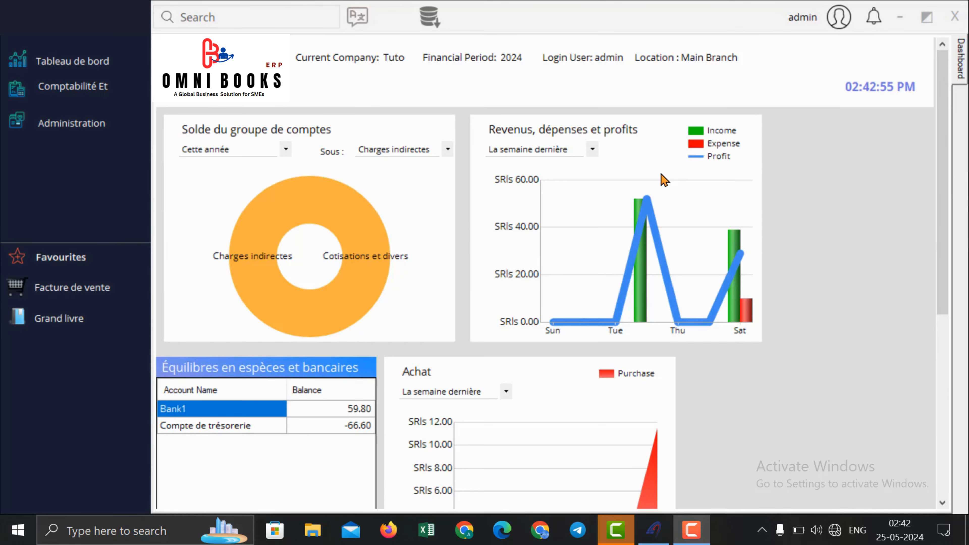
Step: Switch the interface language to Arabic and log back in
click(357, 16)
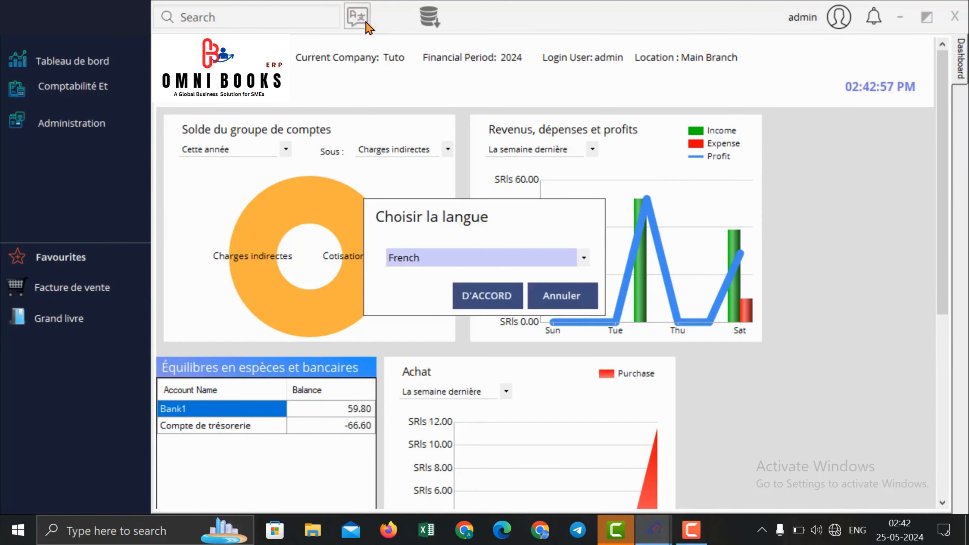
click(473, 268)
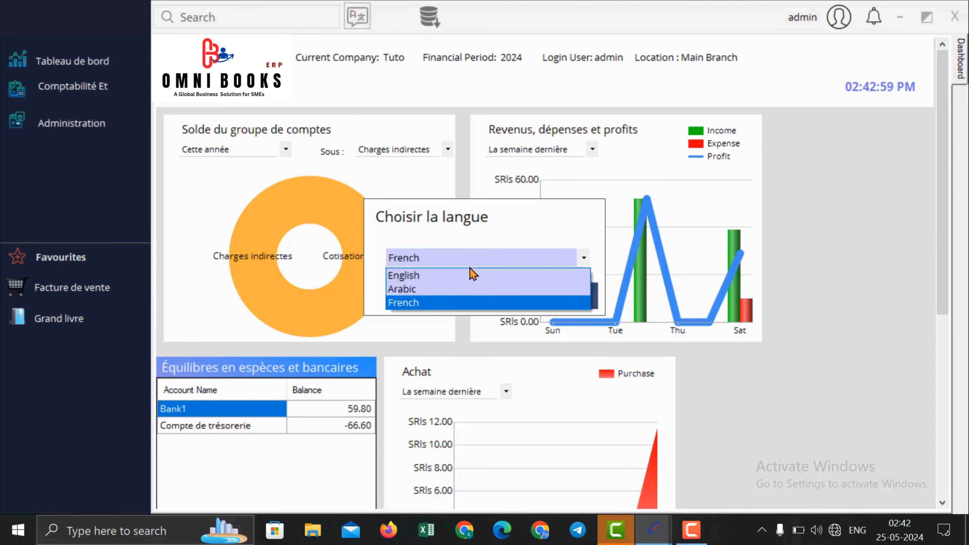
click(456, 289)
click(496, 304)
click(505, 321)
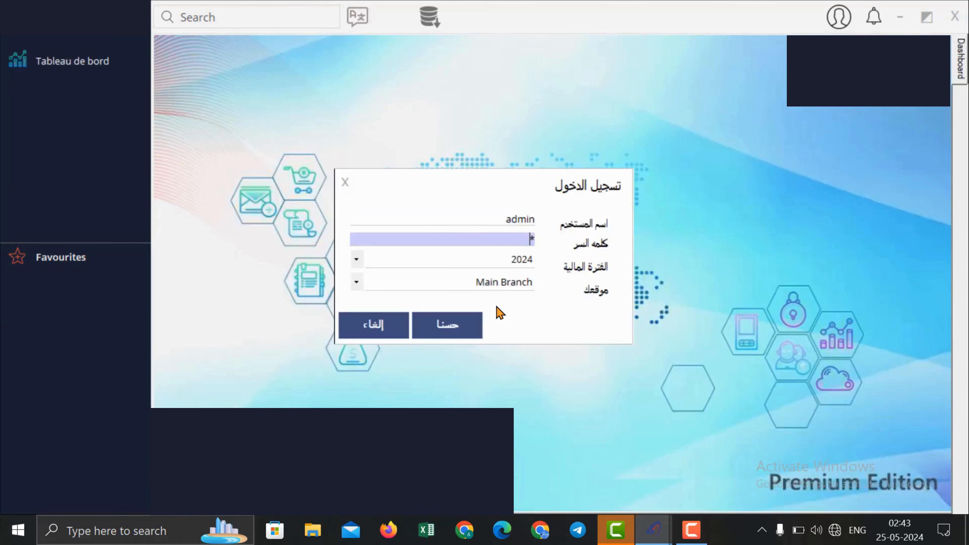
text(min)
key(Tab)
key(Tab)
key(Return)
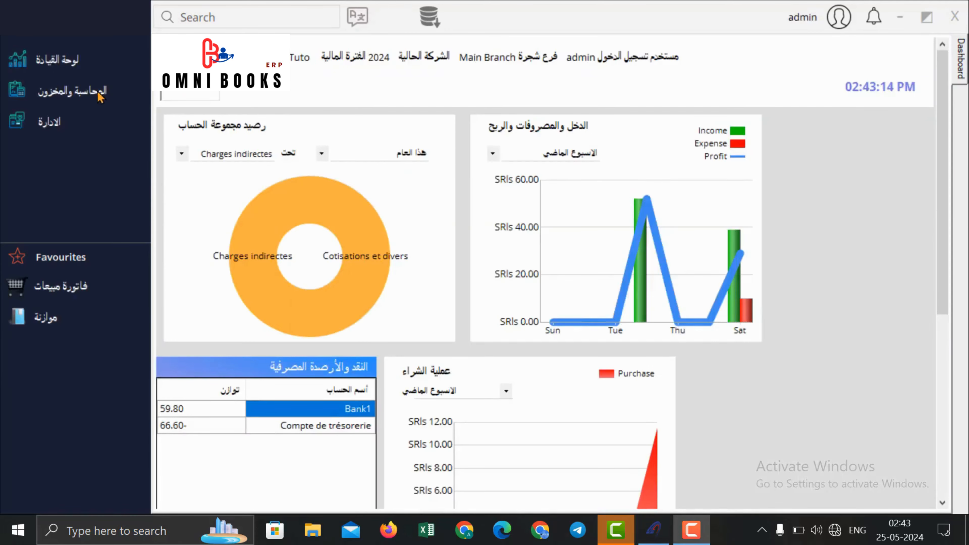
Step: Switch the interface language back to English
click(103, 96)
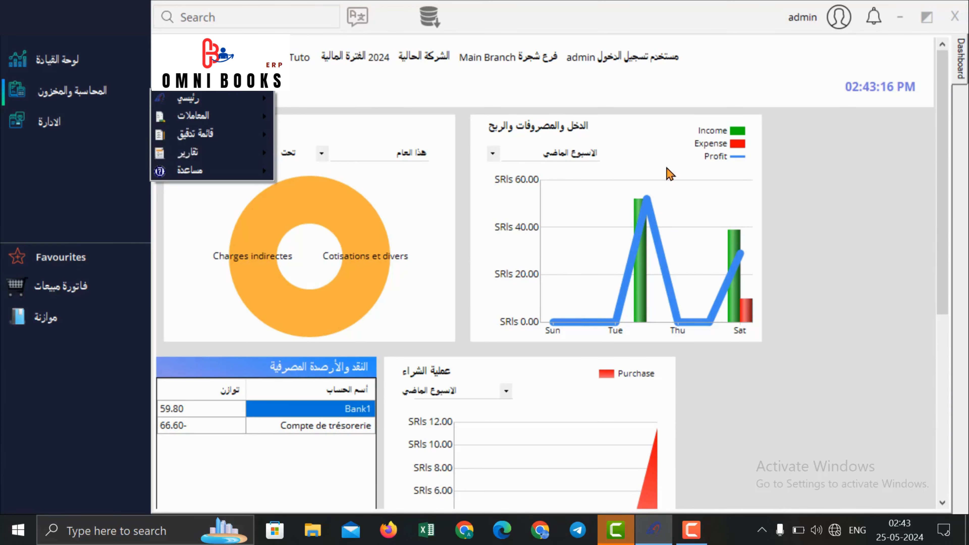
click(572, 94)
click(357, 16)
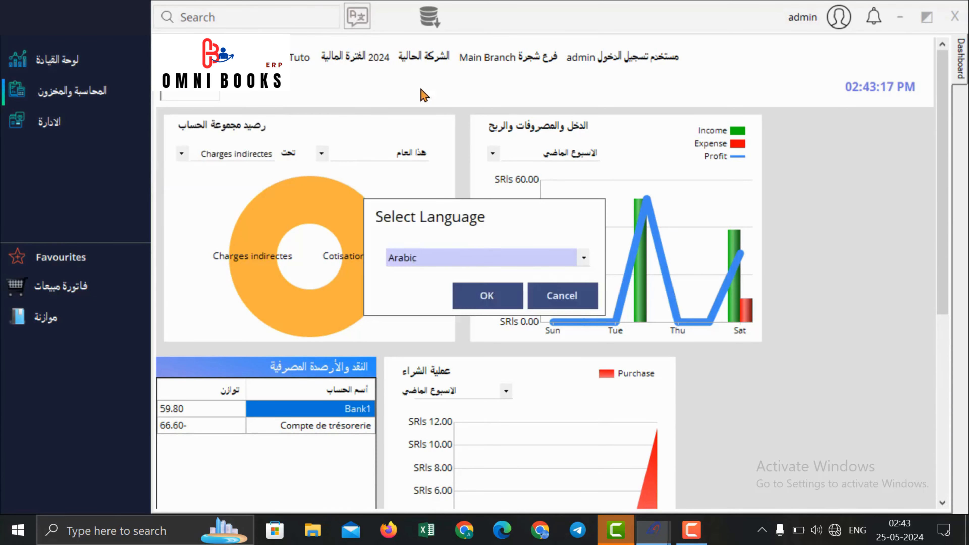
click(456, 265)
click(449, 284)
click(456, 265)
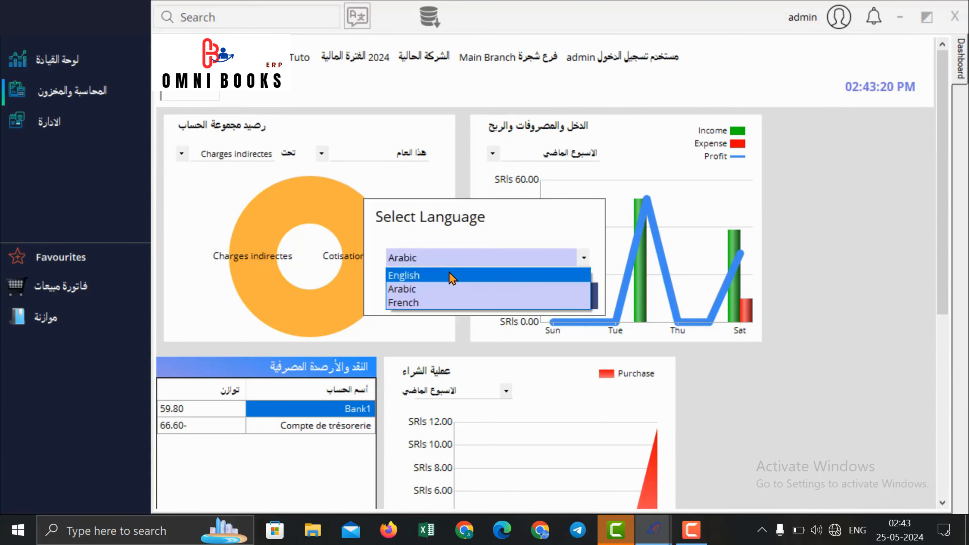
click(452, 275)
click(487, 296)
click(522, 316)
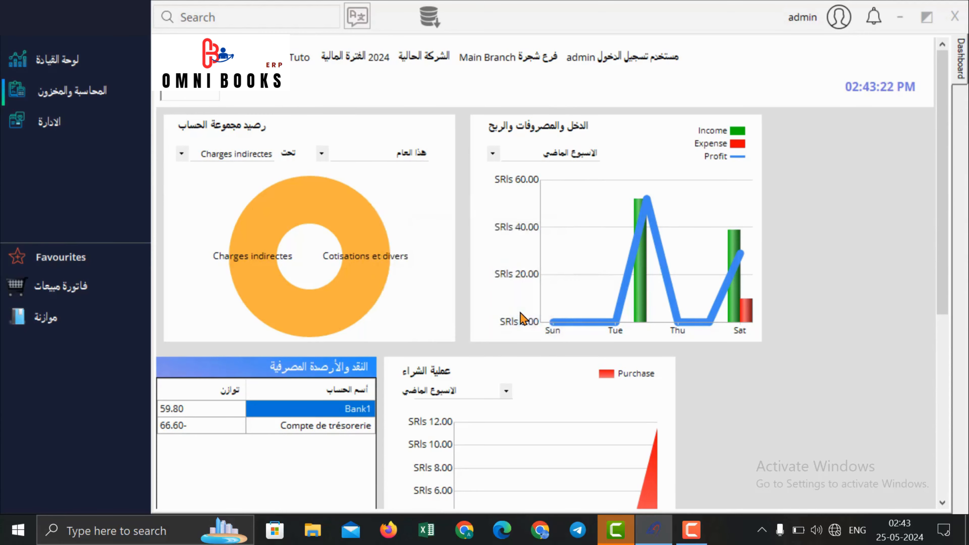
Step: Log back in with the user name and password to reload the dashboard
text(admin)
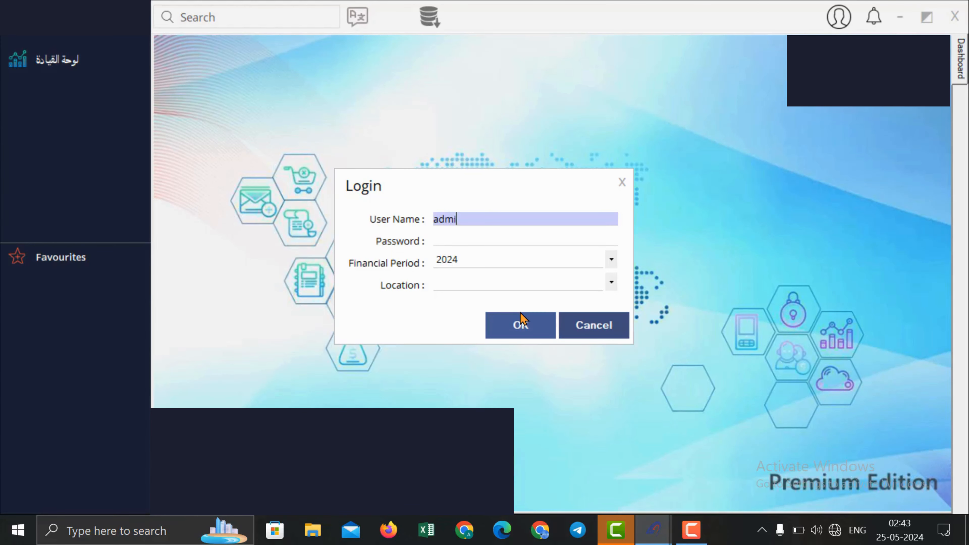
key(Tab)
text(*****)
key(Tab)
key(Tab)
key(Tab)
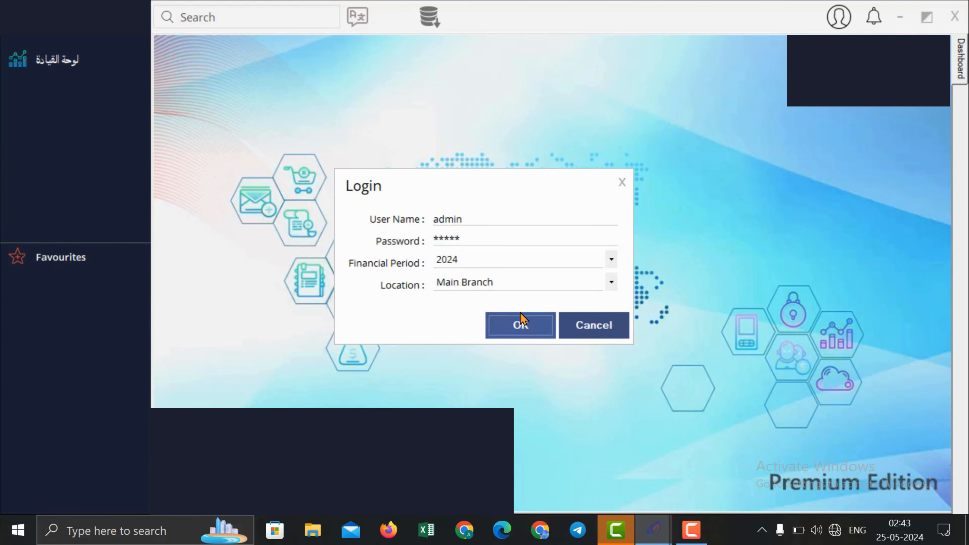
key(Return)
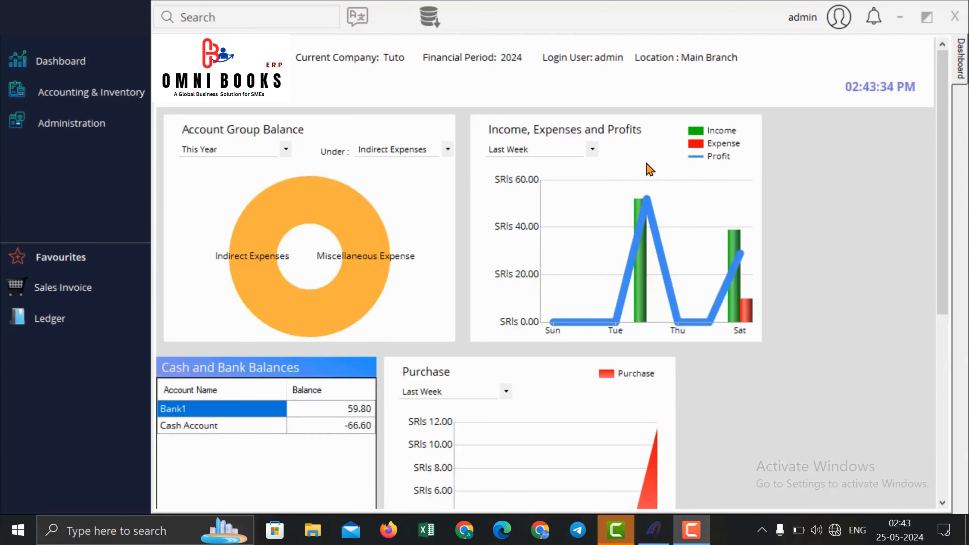
click(274, 22)
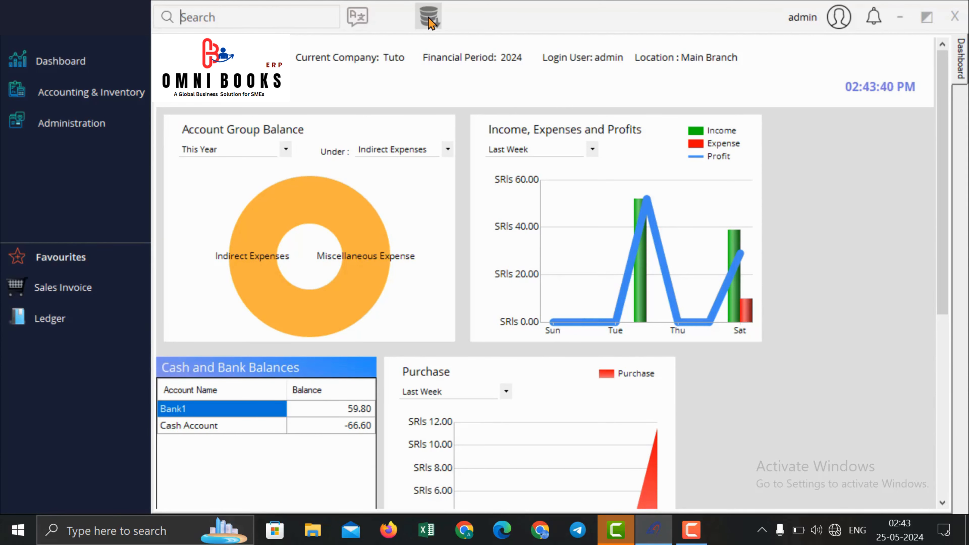
click(850, 25)
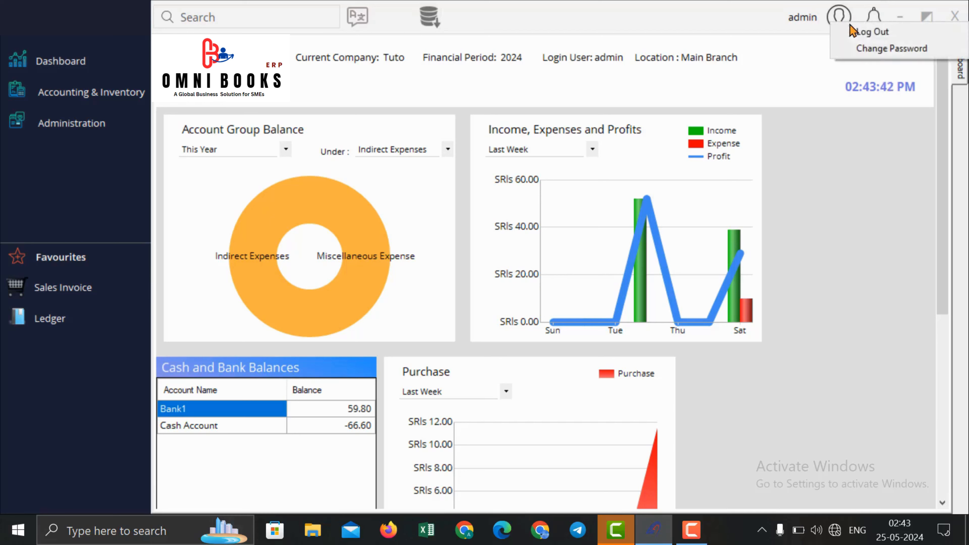
click(735, 14)
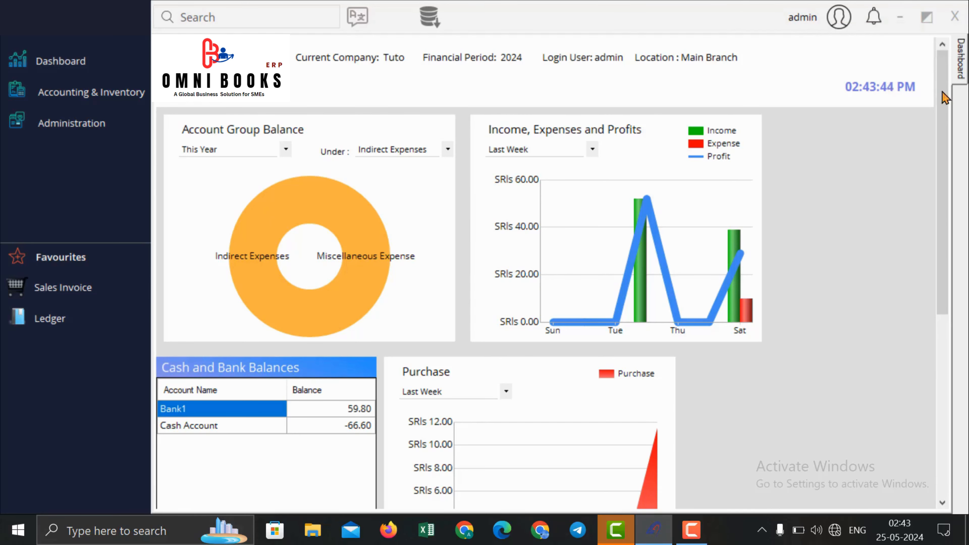
click(89, 94)
mouse_move(214, 122)
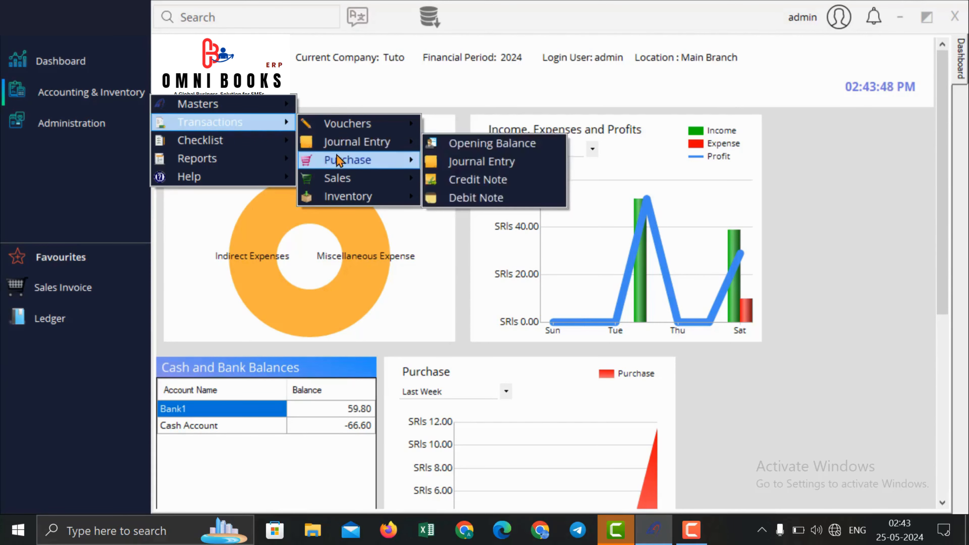
mouse_move(341, 163)
click(477, 163)
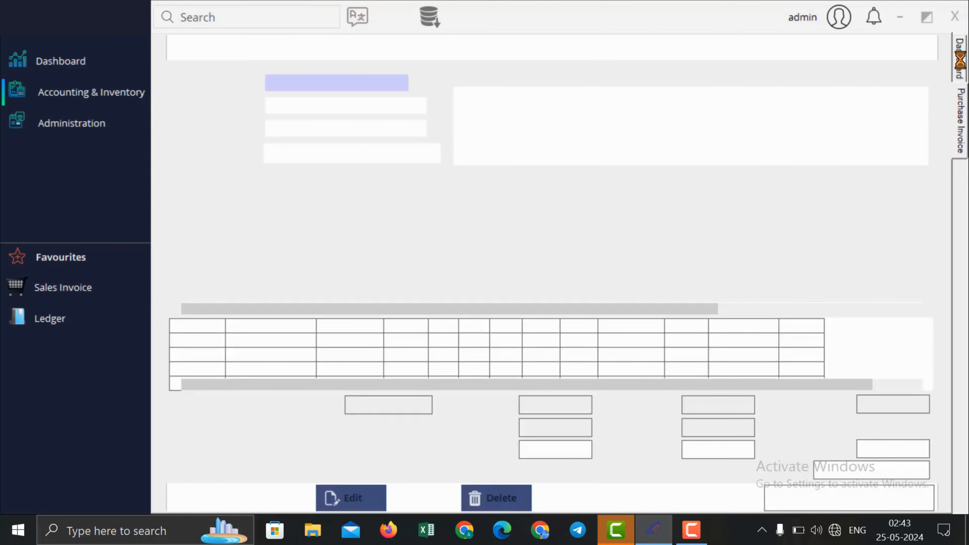
click(961, 93)
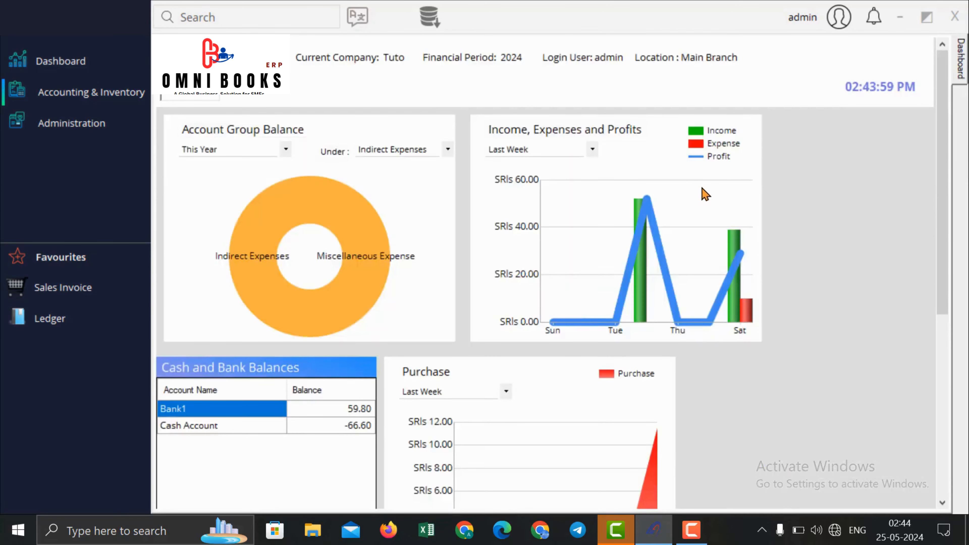